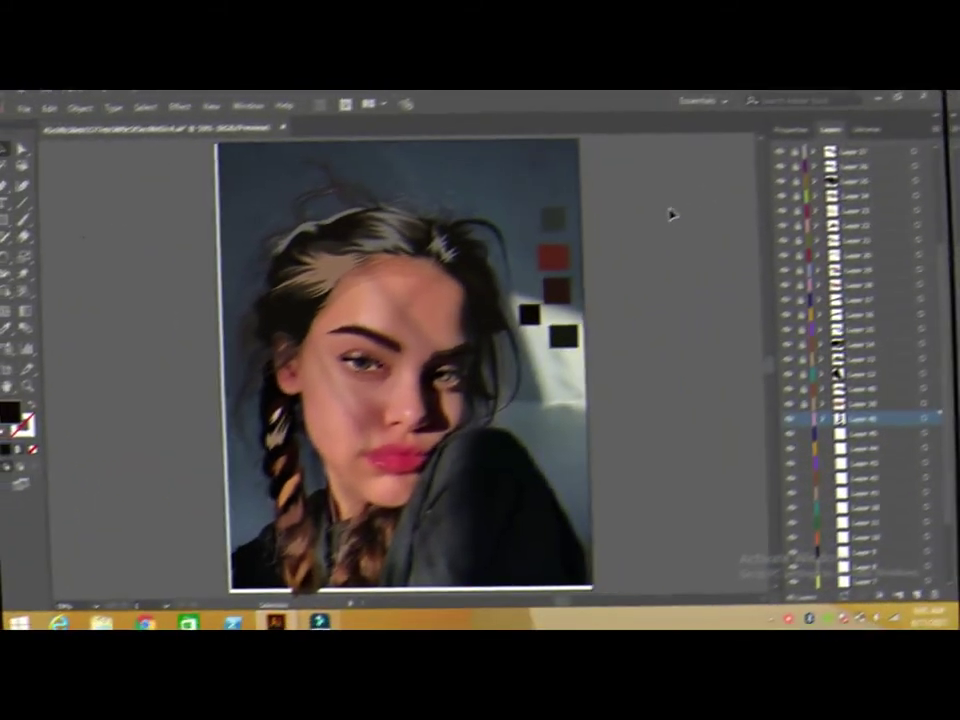
Switch to the Pencil Tool and zoom the canvas to 200% on the girl's lips.
click(18, 229)
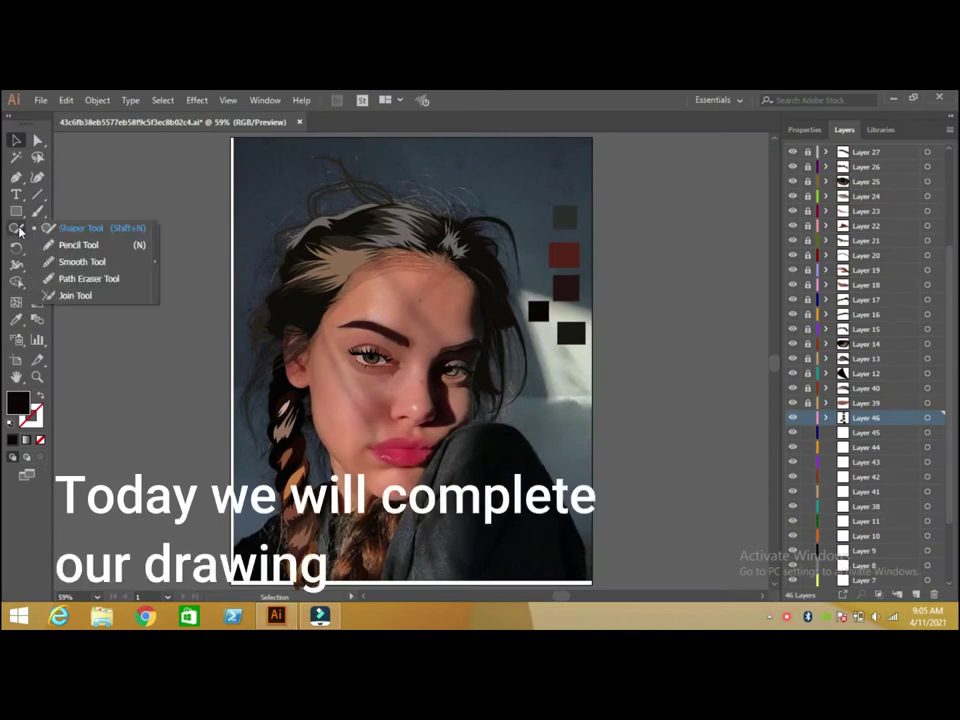
click(78, 245)
click(97, 598)
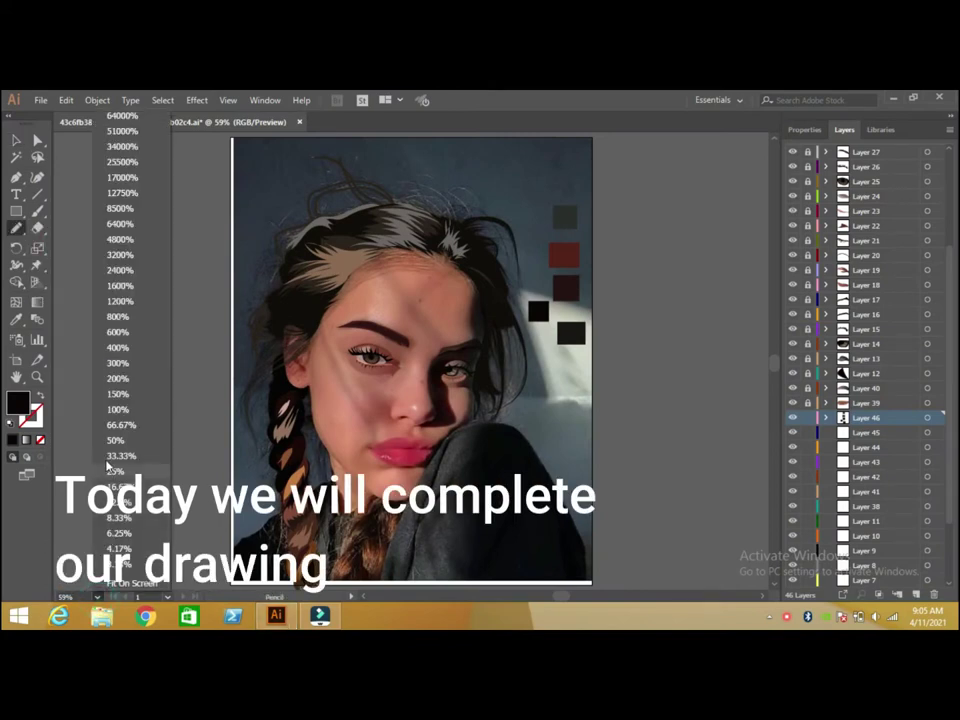
click(113, 428)
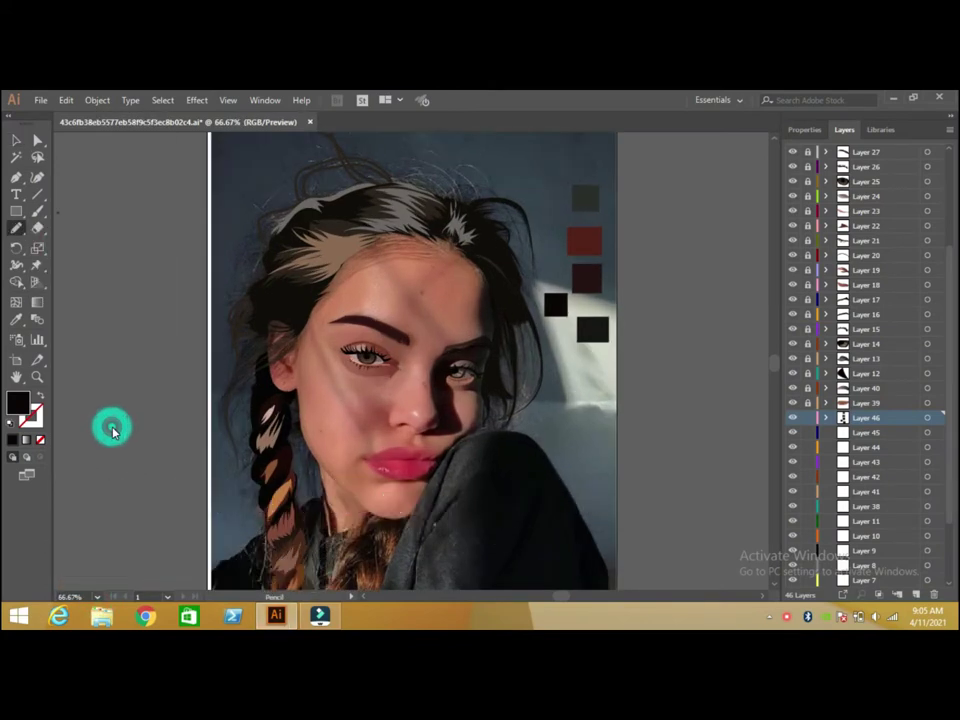
click(96, 597)
click(112, 409)
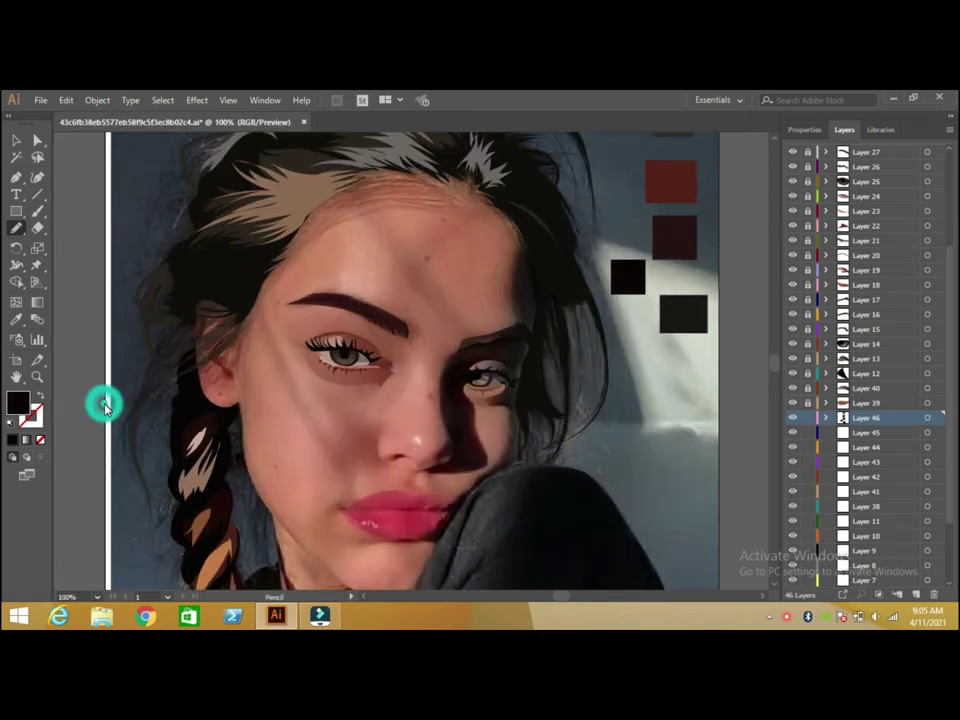
click(774, 585)
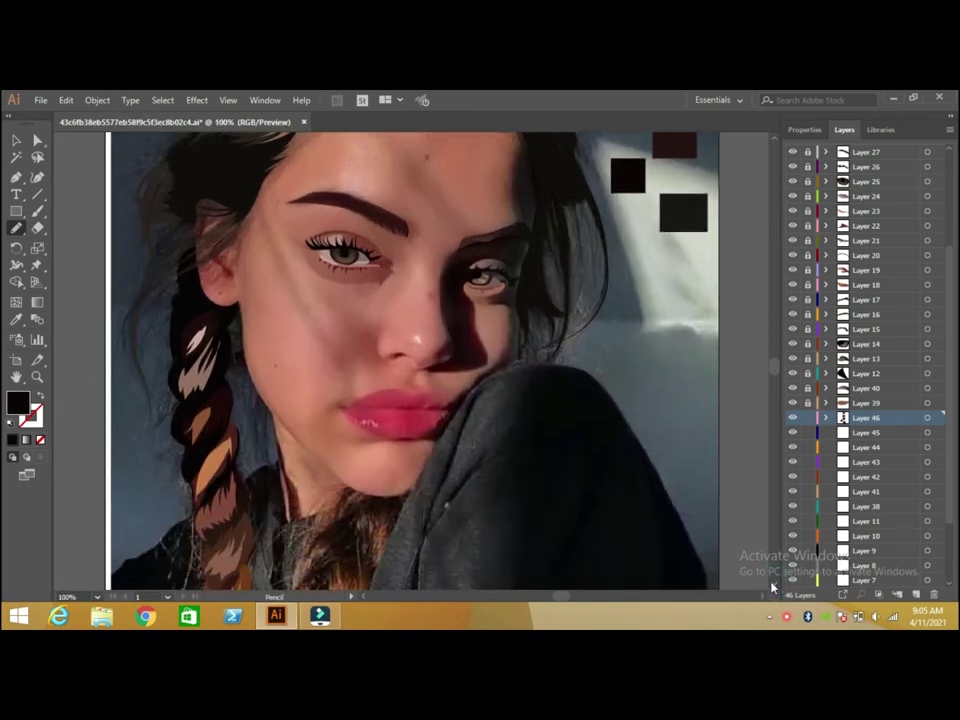
click(96, 597)
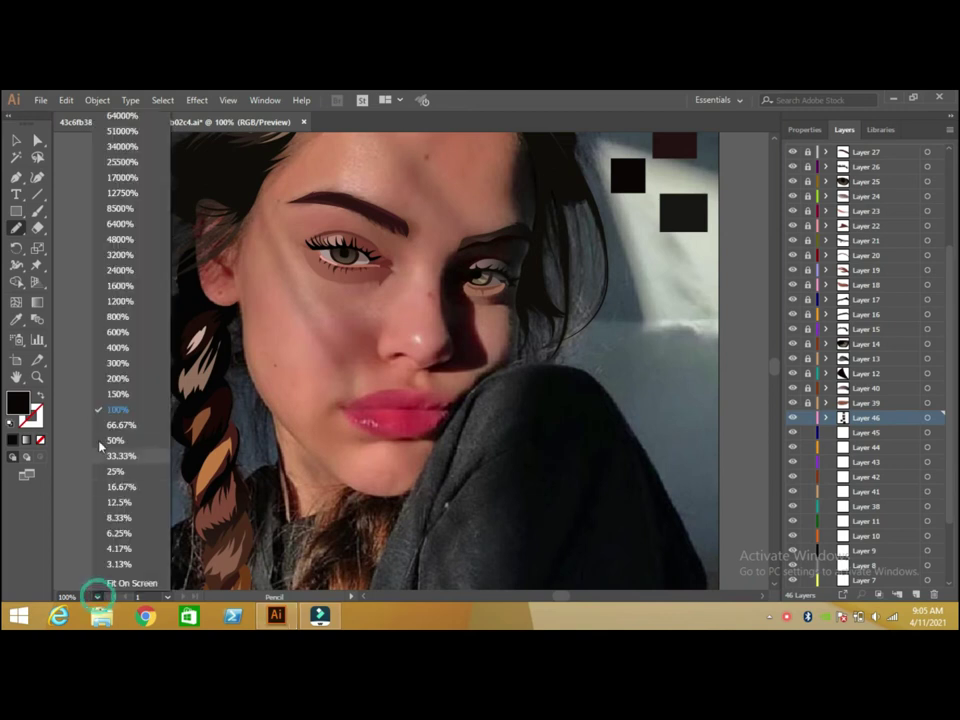
click(117, 379)
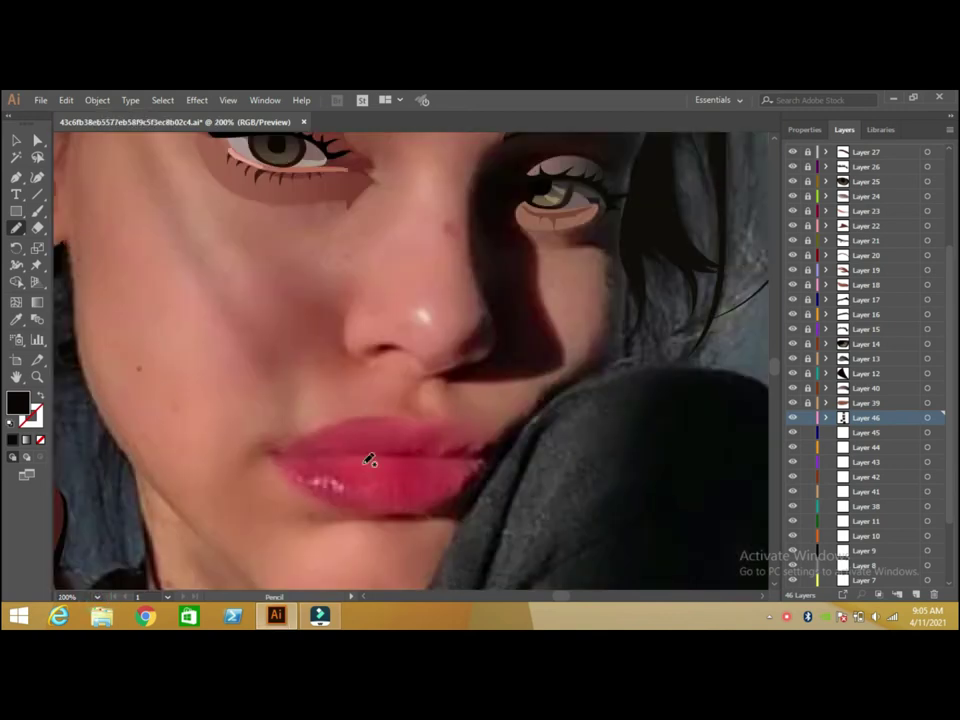
Trace a closed Pencil outline along the upper lip's top and bottom edges, then deselect it.
drag(279, 449, 372, 410)
mouse_move(442, 418)
mouse_down()
mouse_move(493, 437)
mouse_move(470, 443)
mouse_up()
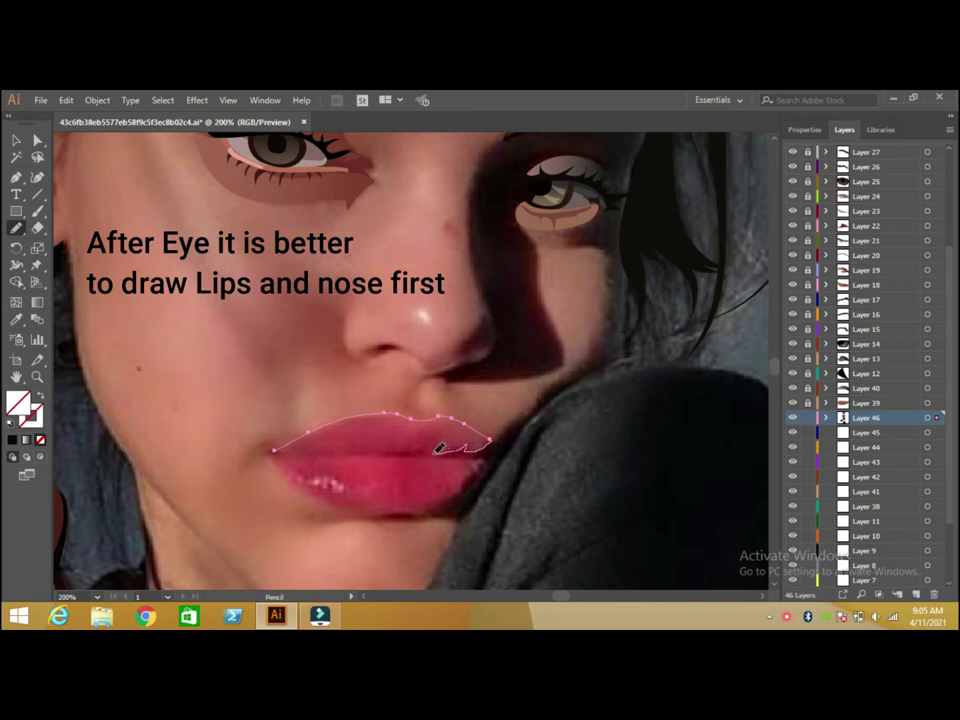
drag(430, 448, 418, 447)
drag(277, 449, 274, 451)
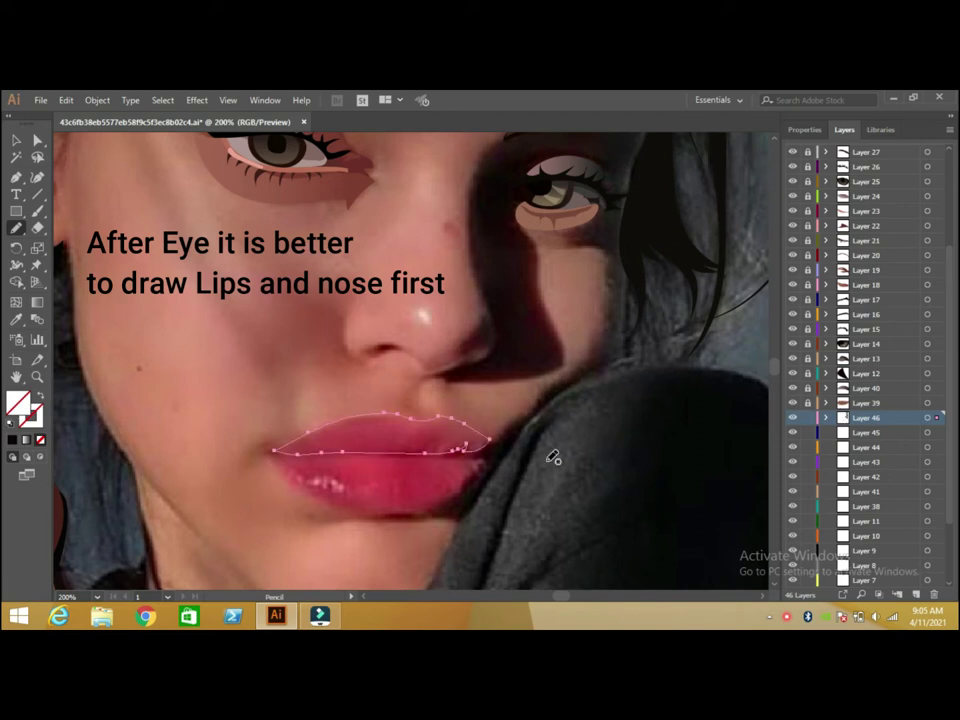
click(16, 140)
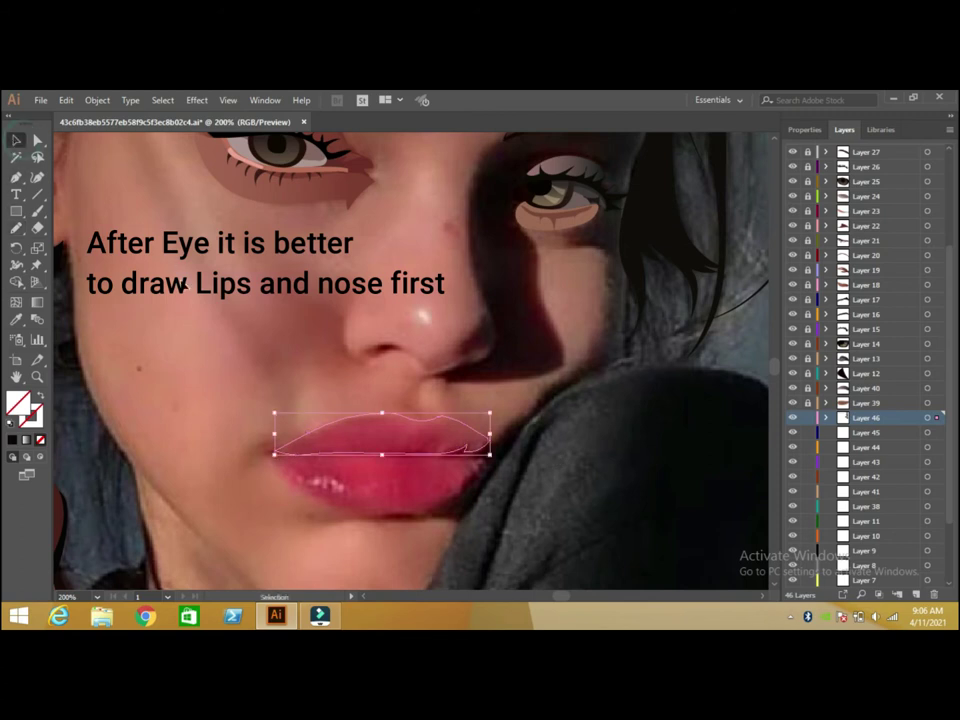
click(57, 267)
click(16, 228)
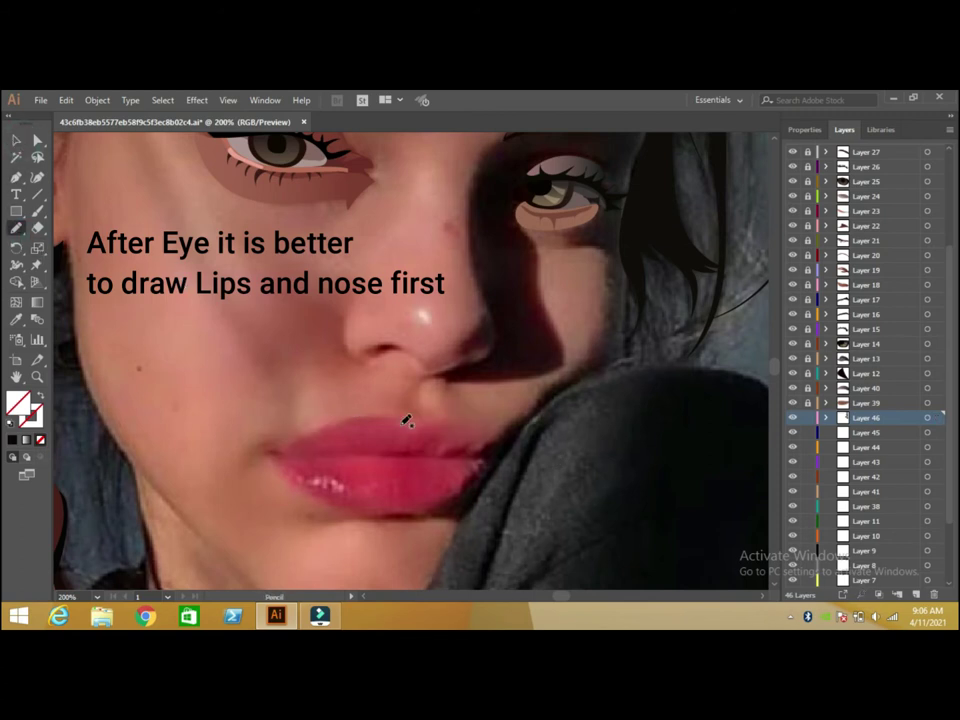
Draw an inner shape on the upper lip, fill it with sampled lip colour and enlarge it.
mouse_move(407, 441)
mouse_down()
mouse_move(406, 428)
mouse_move(375, 422)
mouse_move(300, 446)
mouse_up()
key(i)
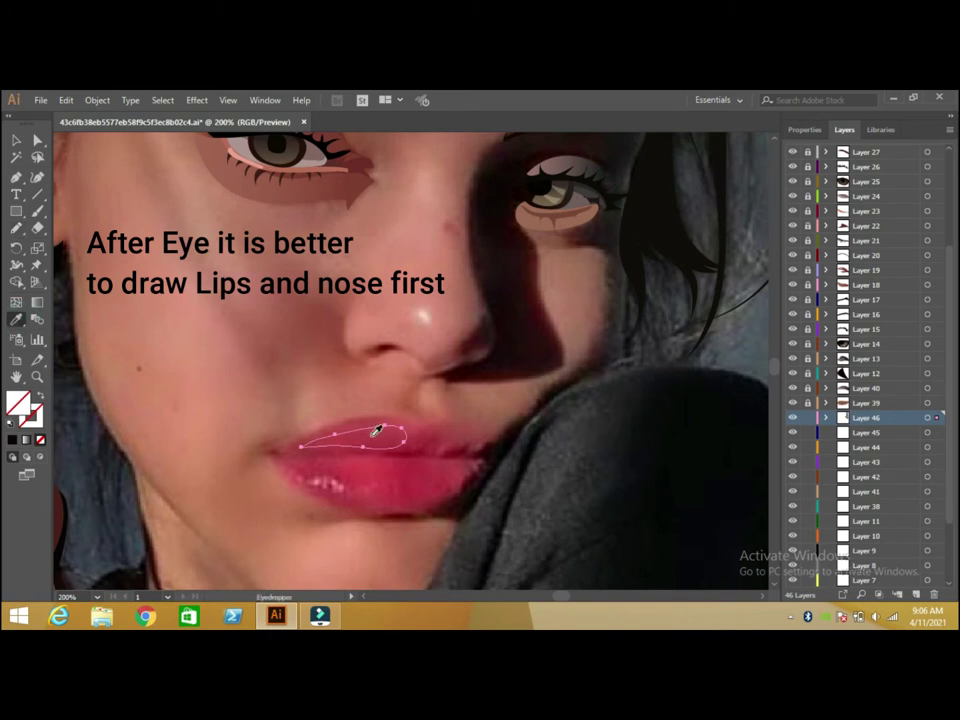
click(376, 432)
key(v)
drag(418, 432, 426, 420)
click(22, 325)
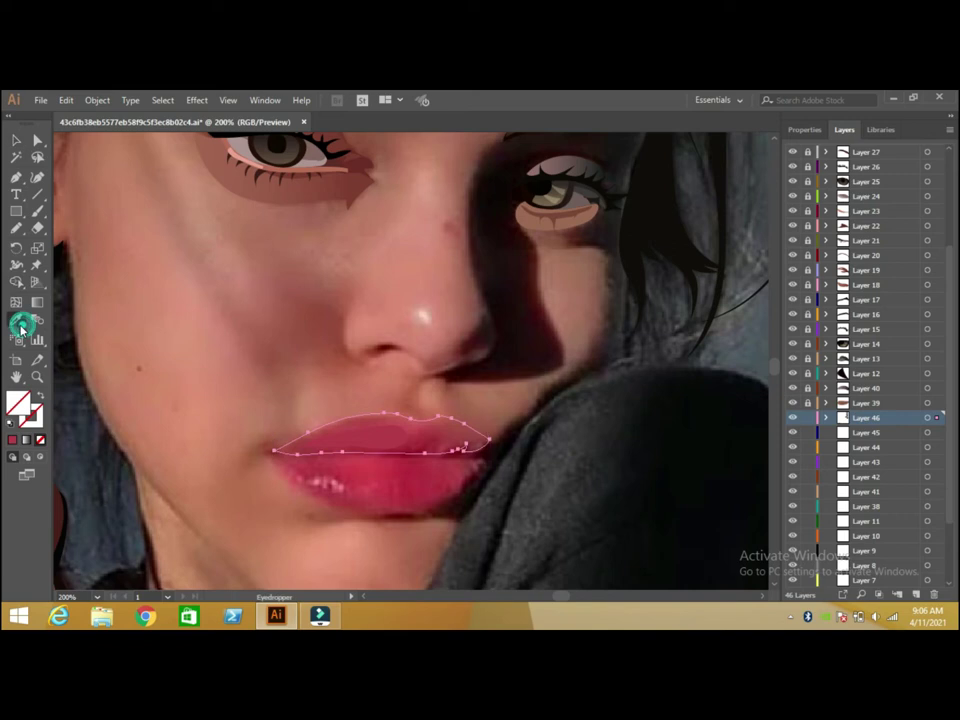
click(365, 418)
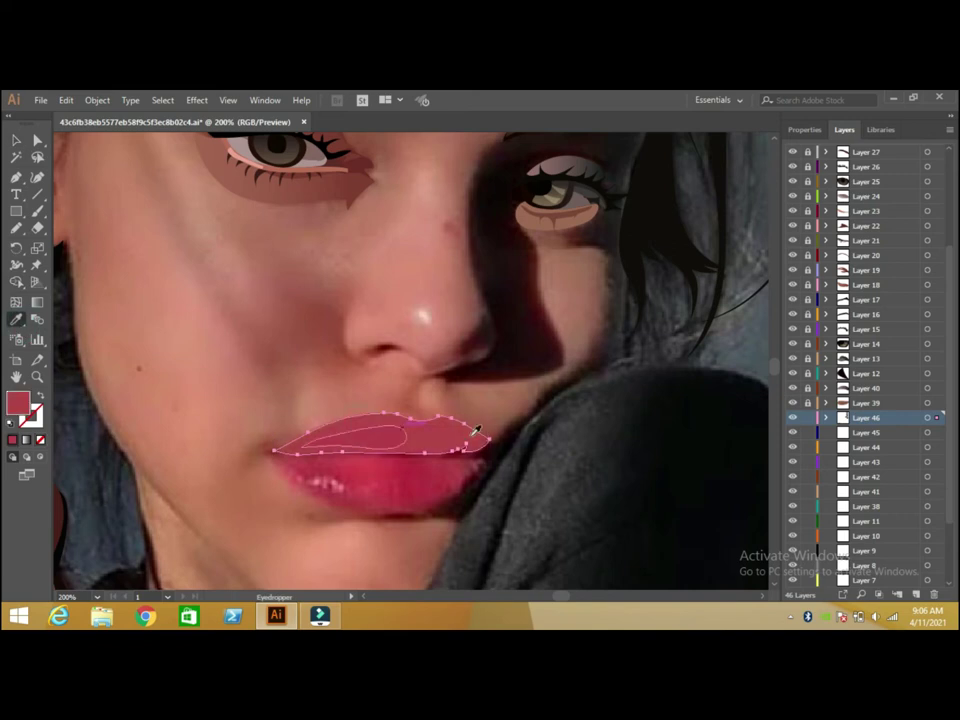
Refill the lip shape with a pink-red sampled from the photo and confirm it in the Color Picker.
click(20, 139)
click(40, 440)
click(17, 320)
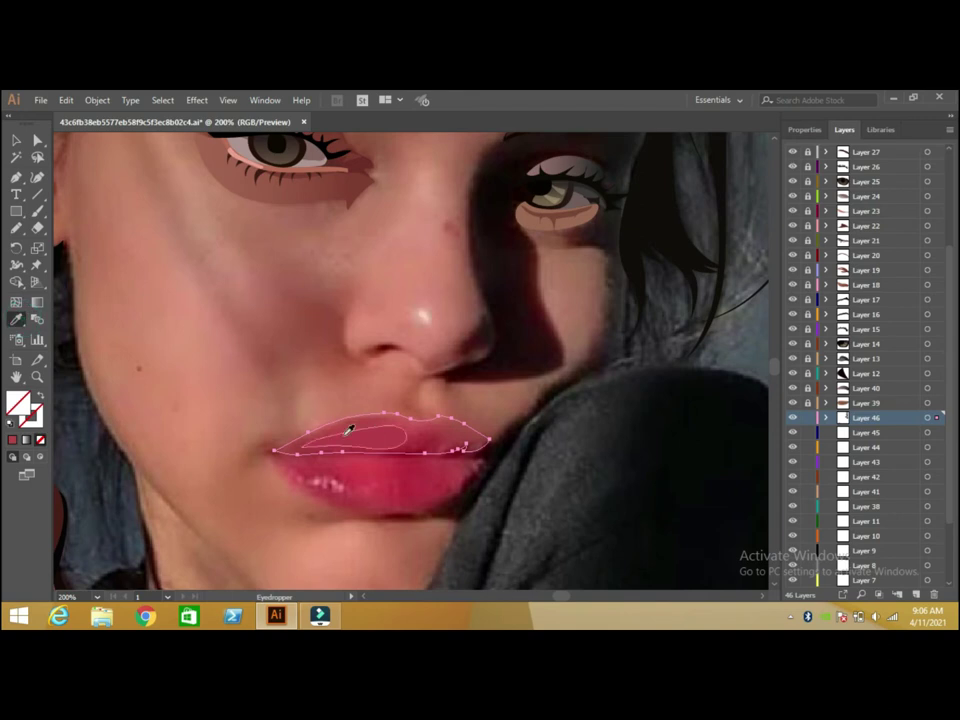
click(338, 424)
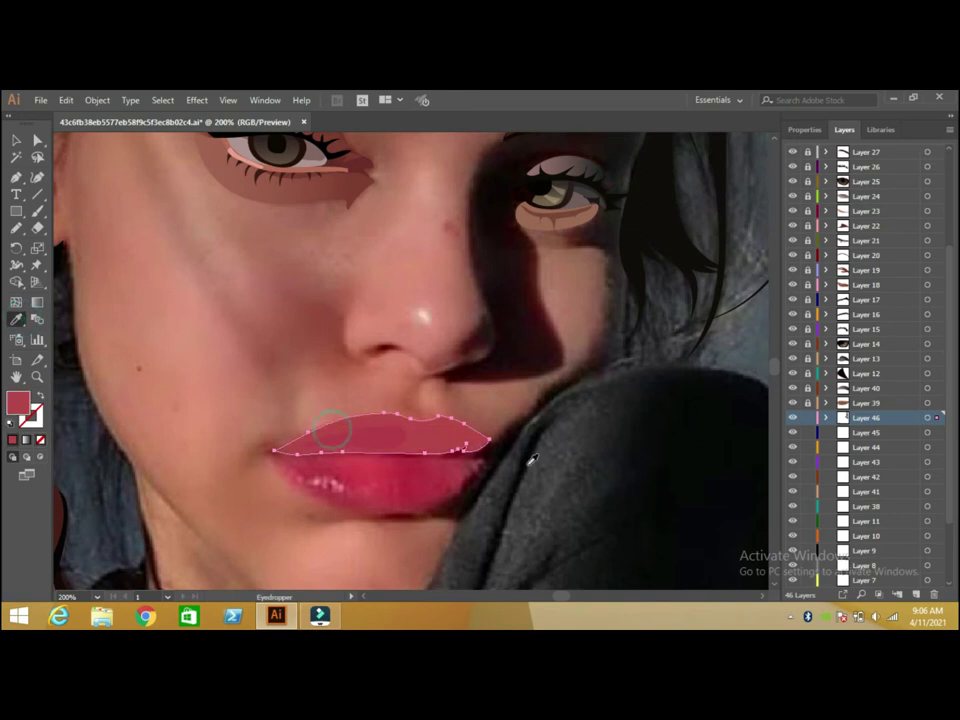
double_click(18, 406)
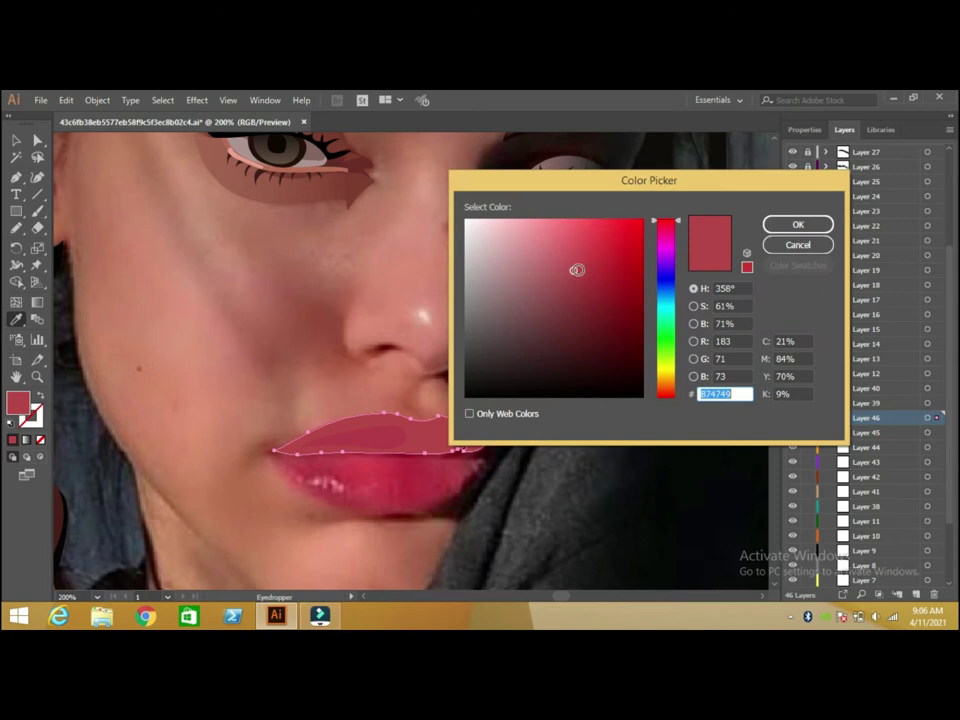
click(797, 224)
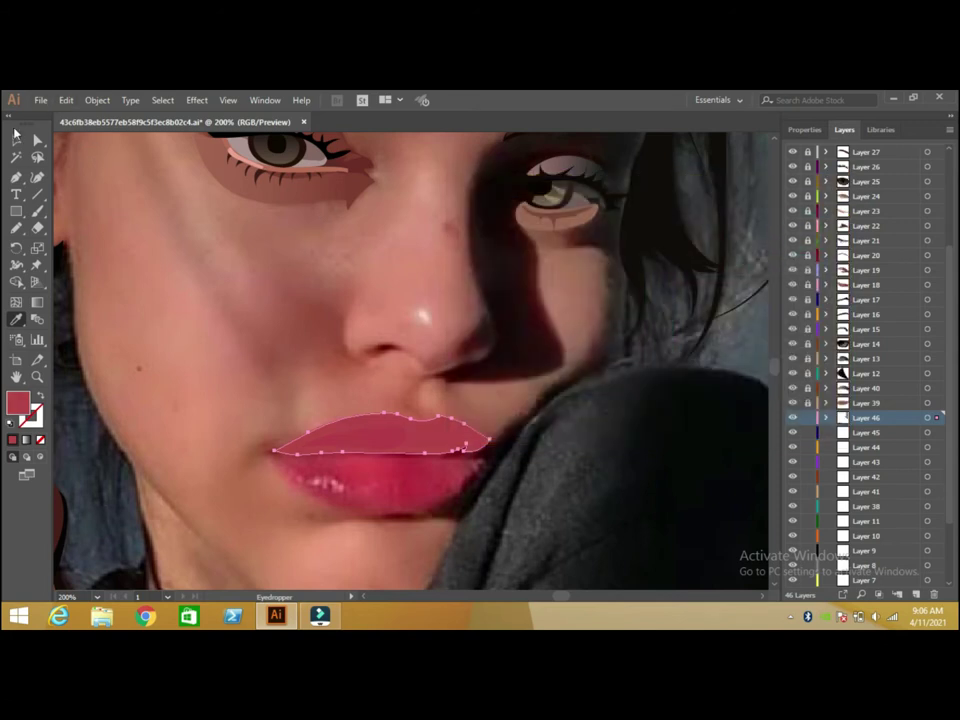
Resize the inner shape to cover the upper lip's left part, then deselect it.
click(15, 135)
drag(489, 433, 420, 440)
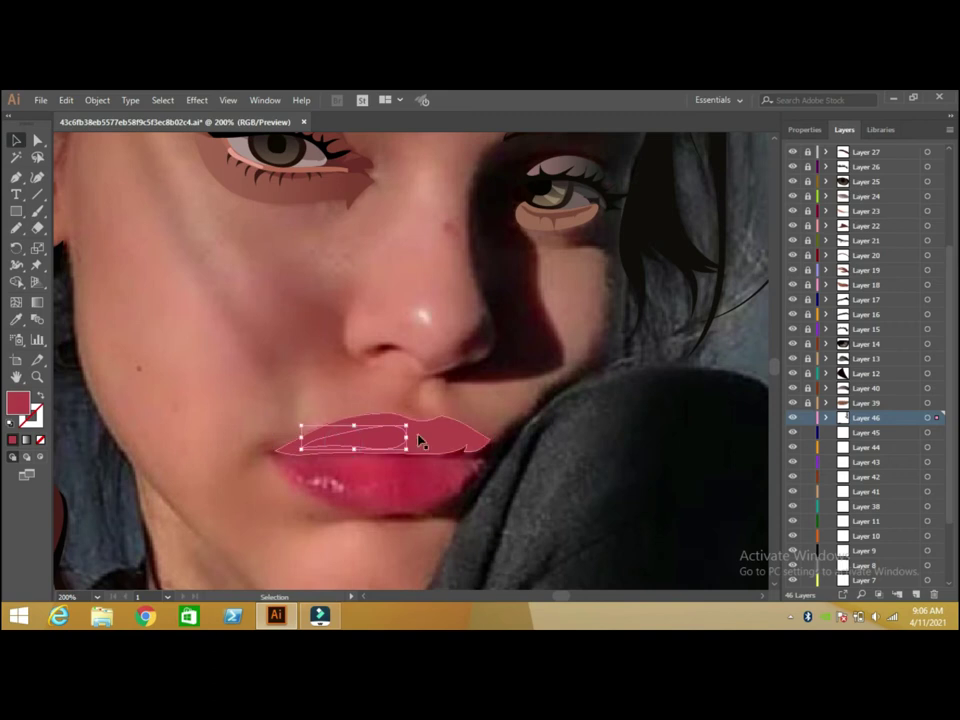
key(ctrl+z)
key(i)
click(15, 138)
drag(490, 433, 406, 437)
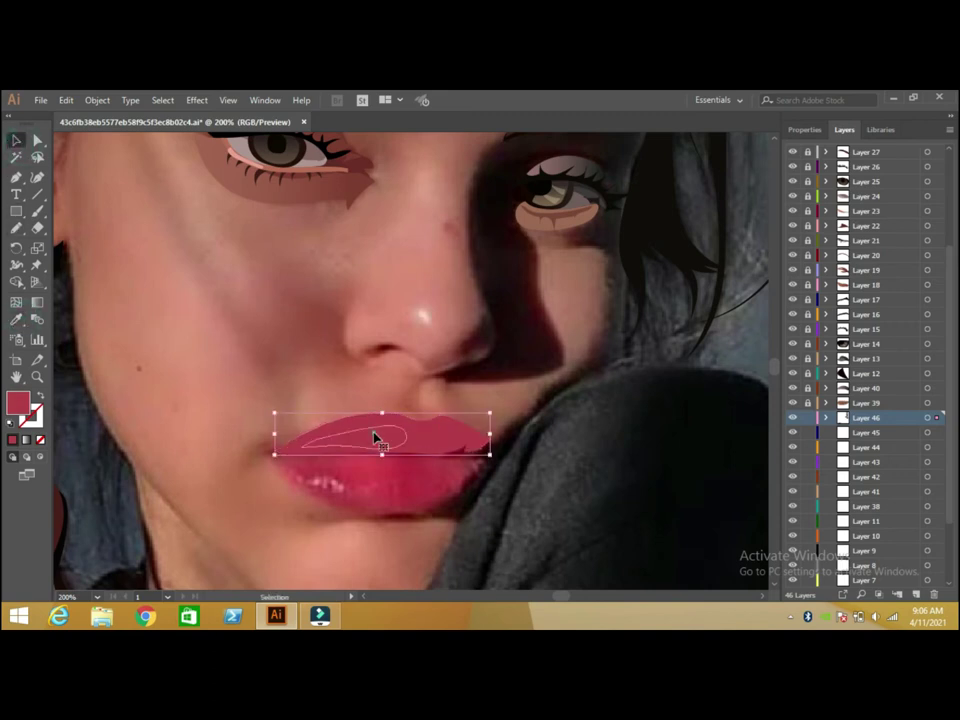
double_click(17, 403)
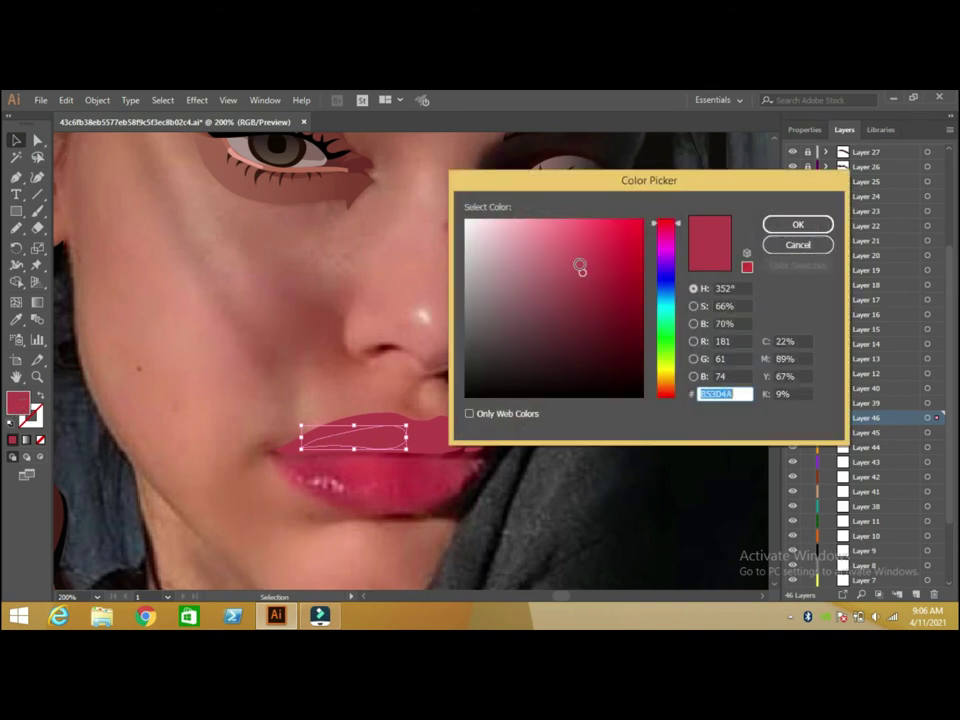
click(775, 224)
click(303, 331)
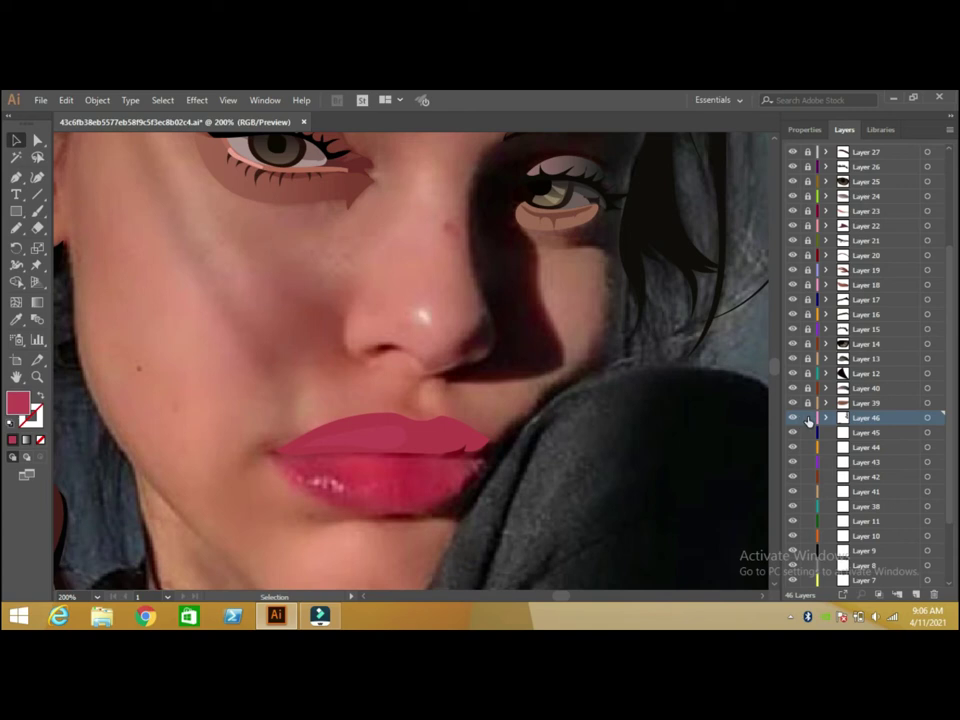
click(810, 432)
Draw a small shadow shape at the lip corner and fill it with a dark sampled colour.
click(15, 229)
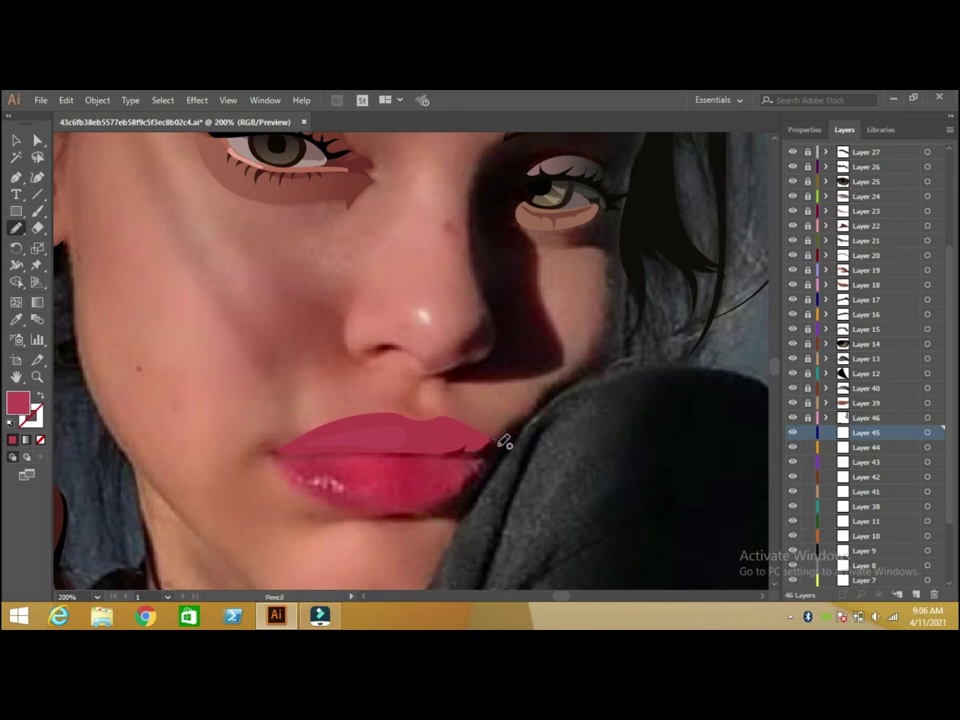
drag(492, 440, 497, 448)
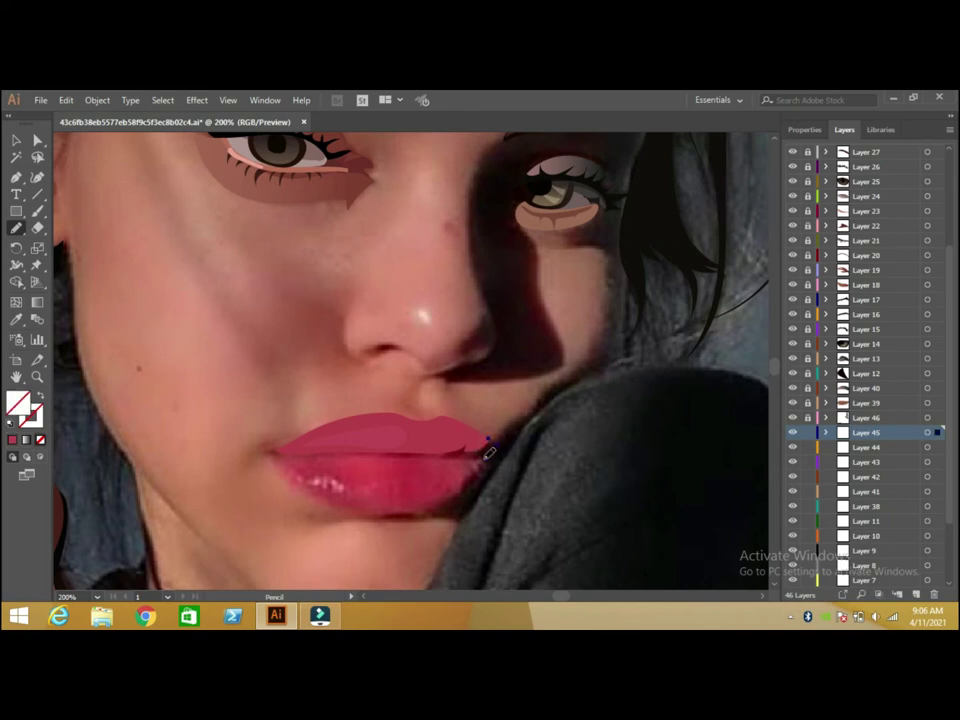
drag(461, 456, 474, 447)
key(i)
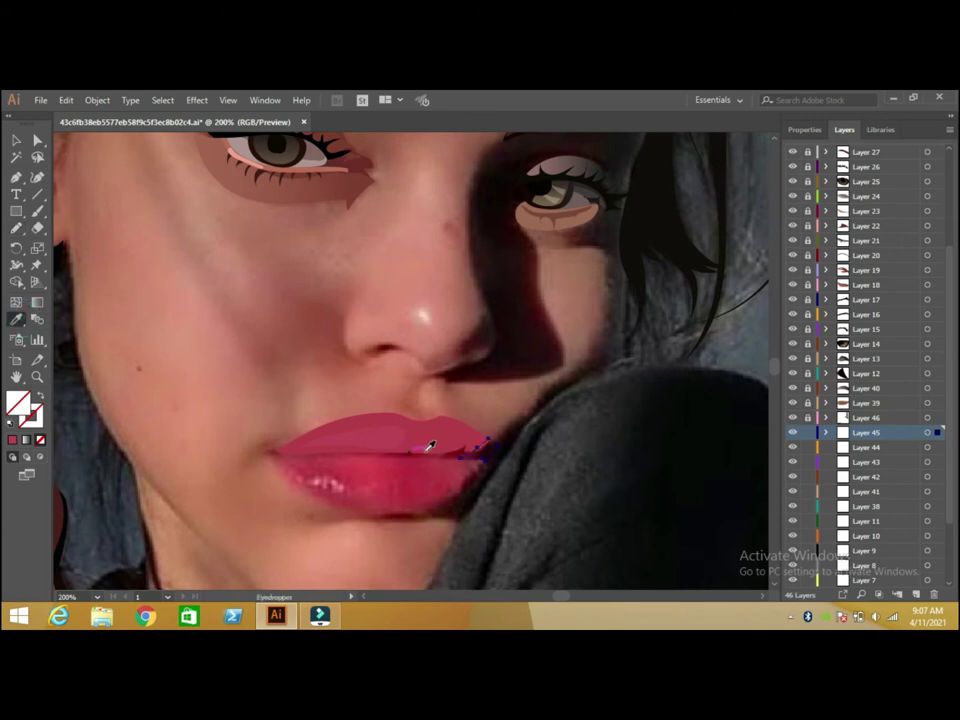
click(488, 449)
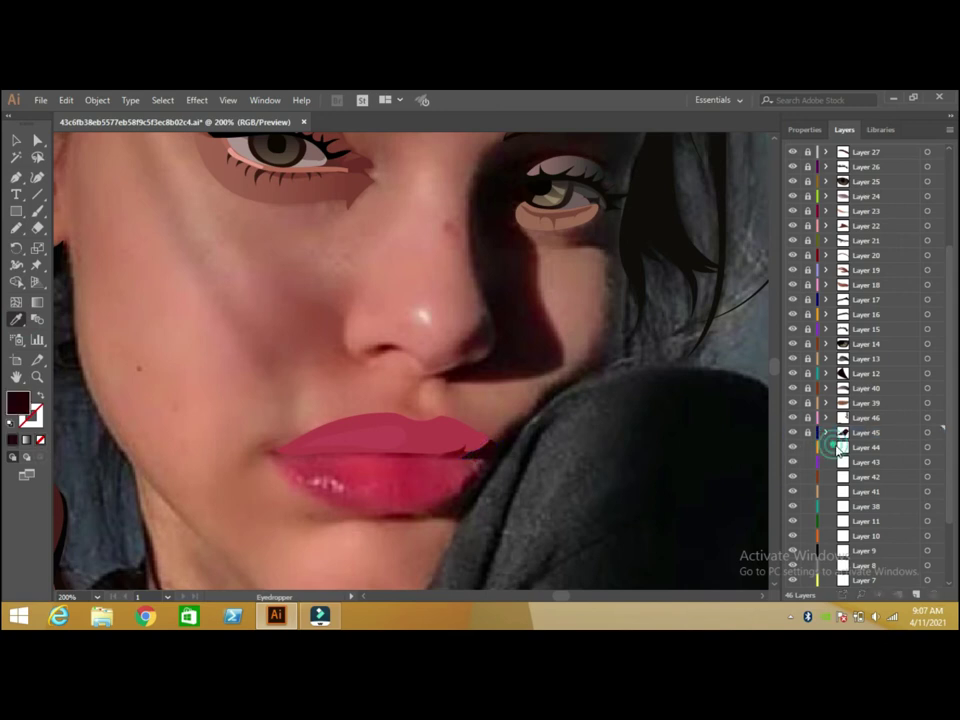
On Layer 44, trace the line between the lips and fill it with dark red from the photo.
click(838, 446)
click(16, 228)
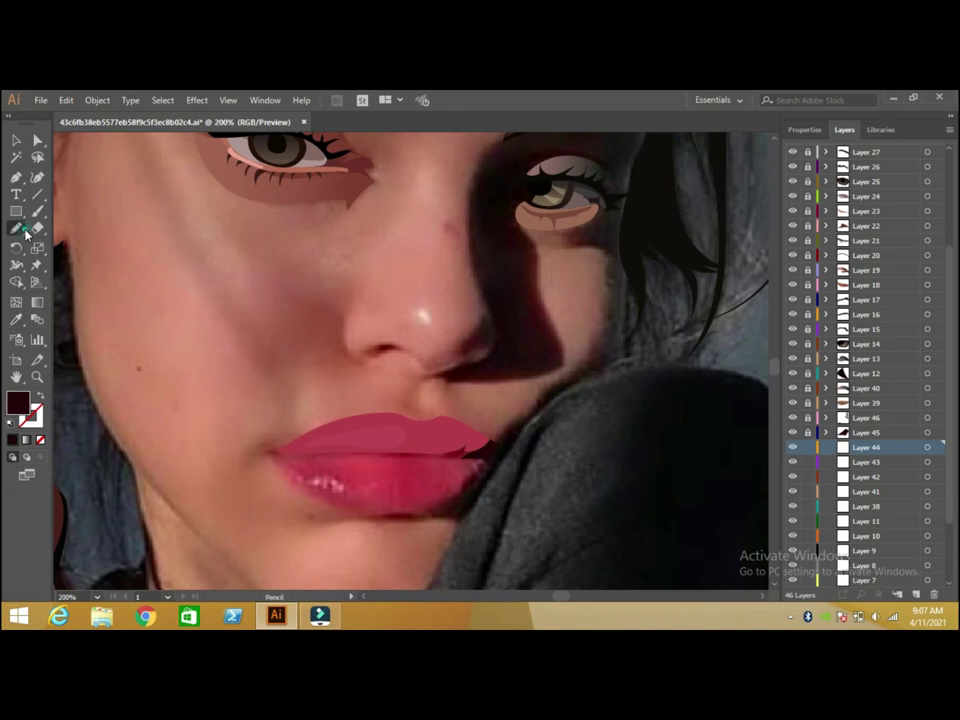
mouse_move(466, 453)
mouse_down()
mouse_move(273, 451)
mouse_move(420, 442)
mouse_up()
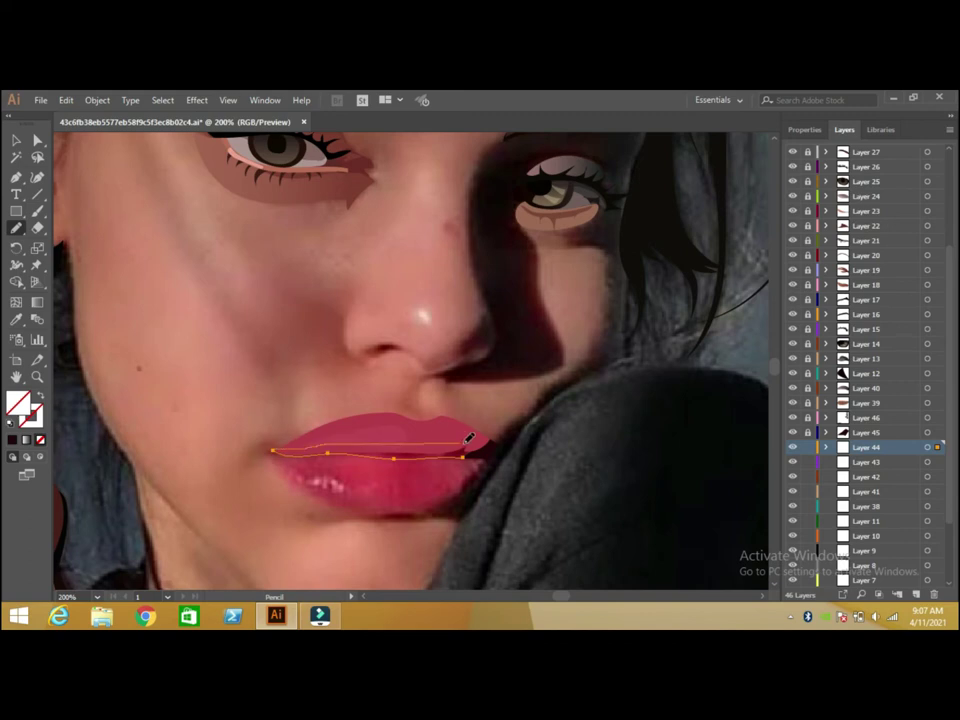
drag(487, 447, 484, 452)
key(i)
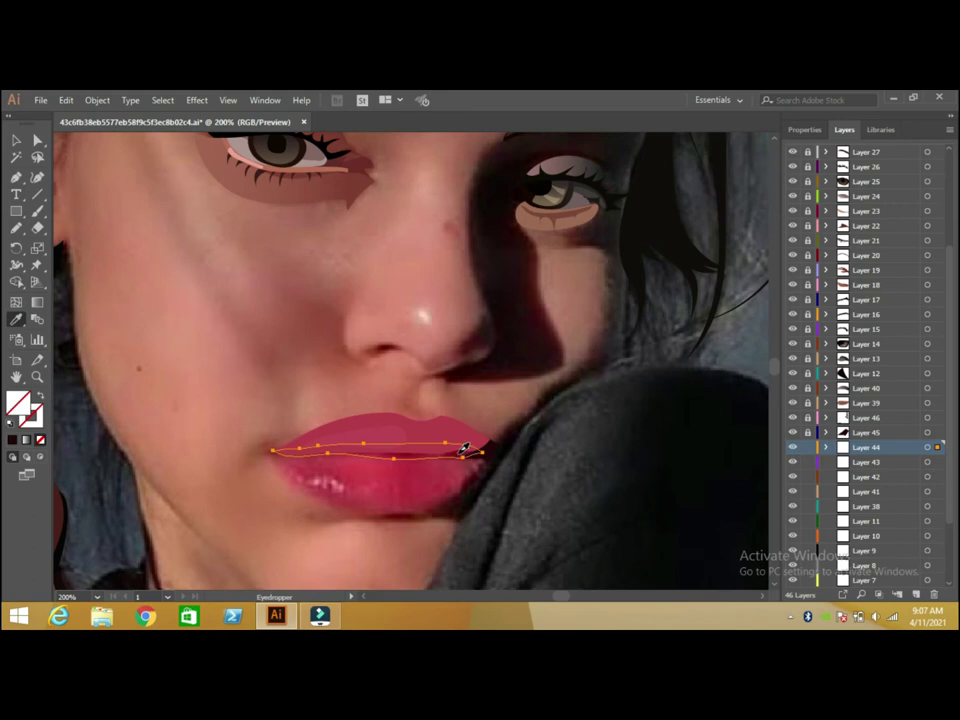
click(464, 451)
click(806, 462)
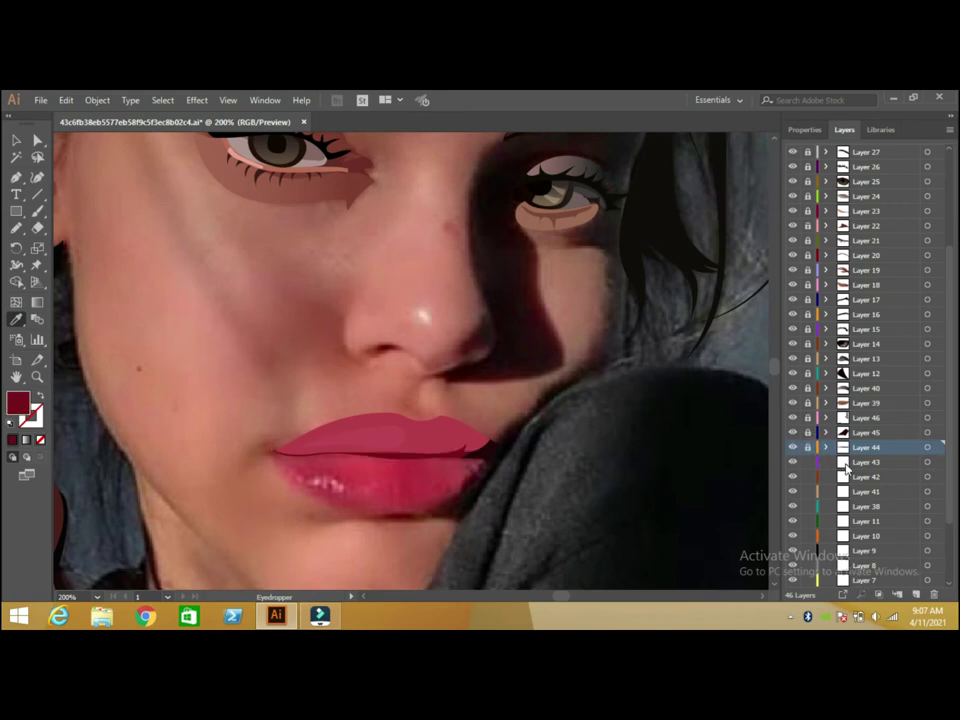
On Layer 43, trace the lower lip outline and fill it with sampled lip colour.
click(16, 228)
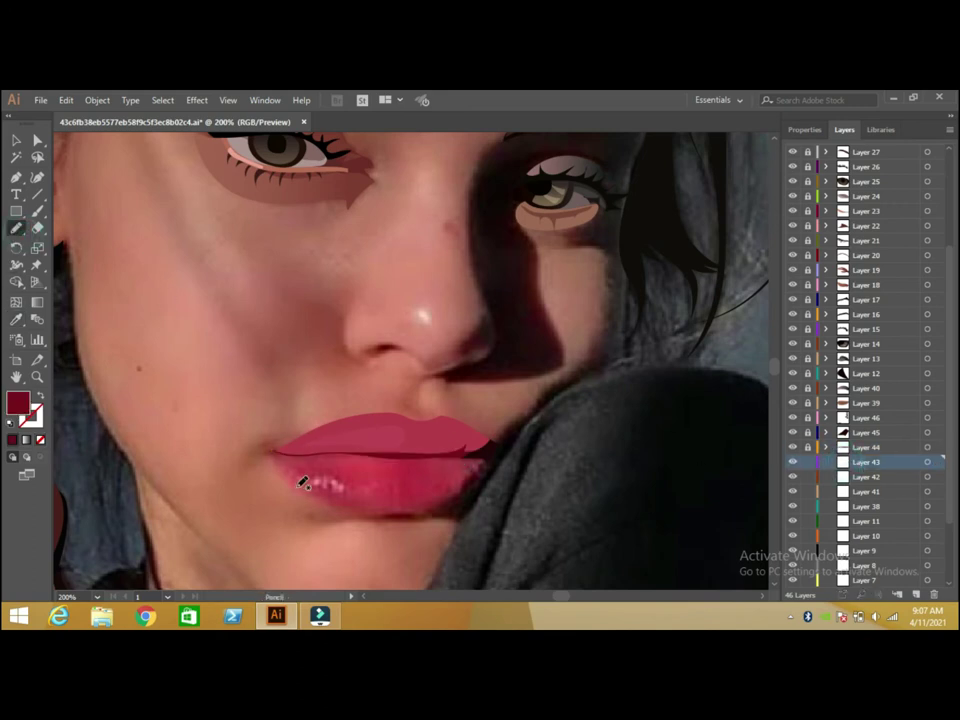
mouse_move(284, 459)
mouse_down()
mouse_move(409, 508)
mouse_move(479, 468)
mouse_up()
drag(487, 462, 489, 454)
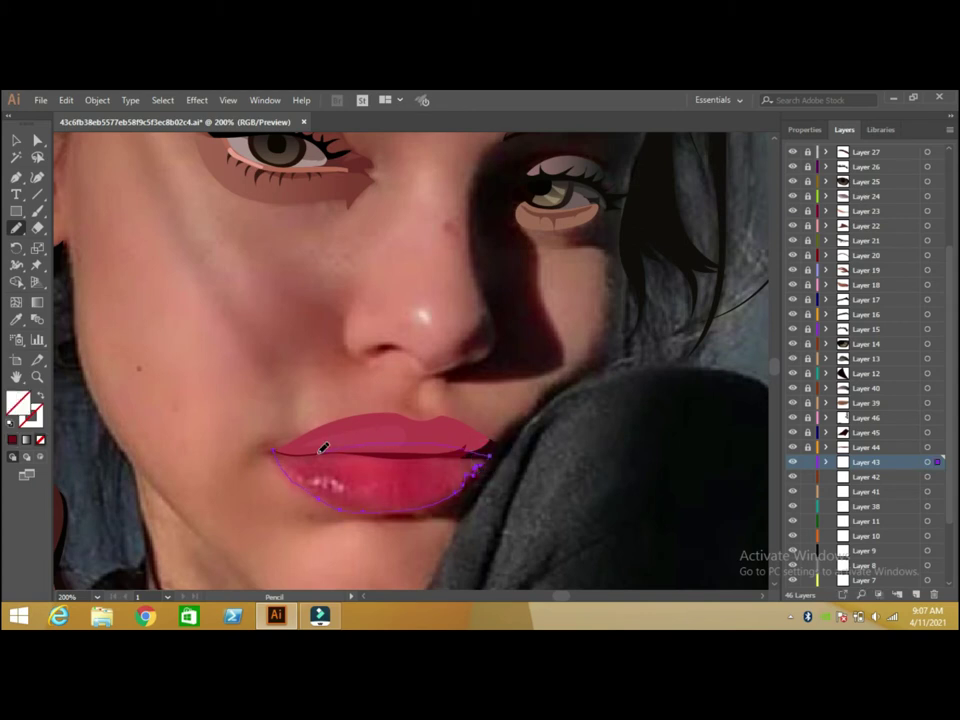
mouse_move(277, 446)
mouse_down()
mouse_move(350, 453)
mouse_move(330, 461)
mouse_up()
key(i)
click(362, 460)
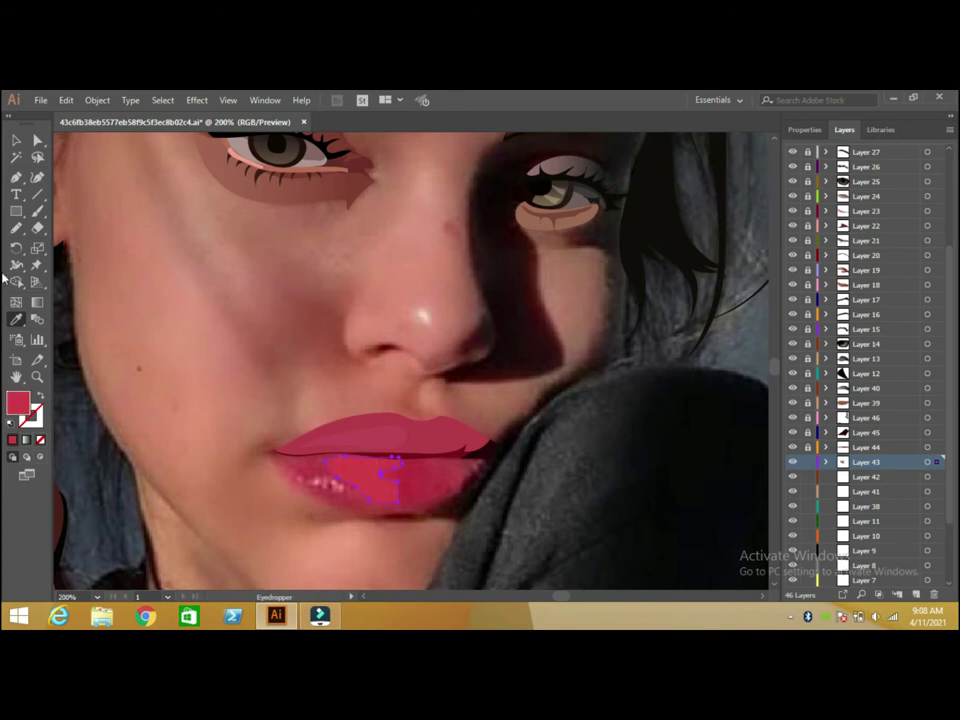
click(16, 140)
click(16, 228)
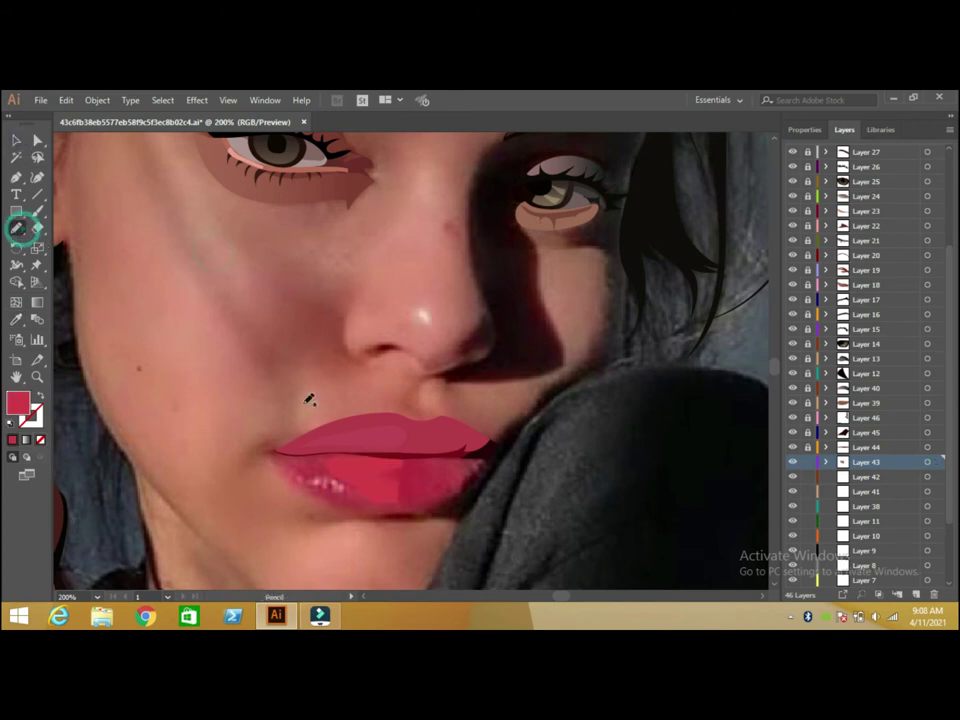
Draw a shading shape across the lower lip's centre filled with photo red, plus a small inner shape.
mouse_move(401, 500)
mouse_down()
mouse_move(384, 472)
mouse_move(458, 473)
mouse_up()
drag(458, 473, 381, 508)
key(i)
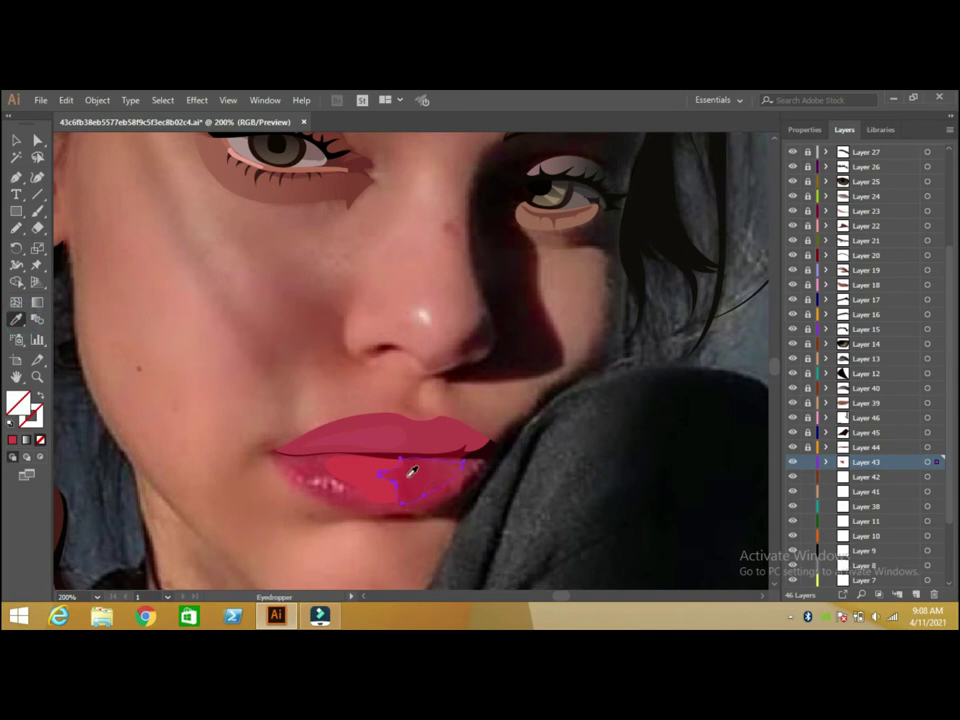
click(409, 470)
key(v)
click(146, 261)
click(16, 228)
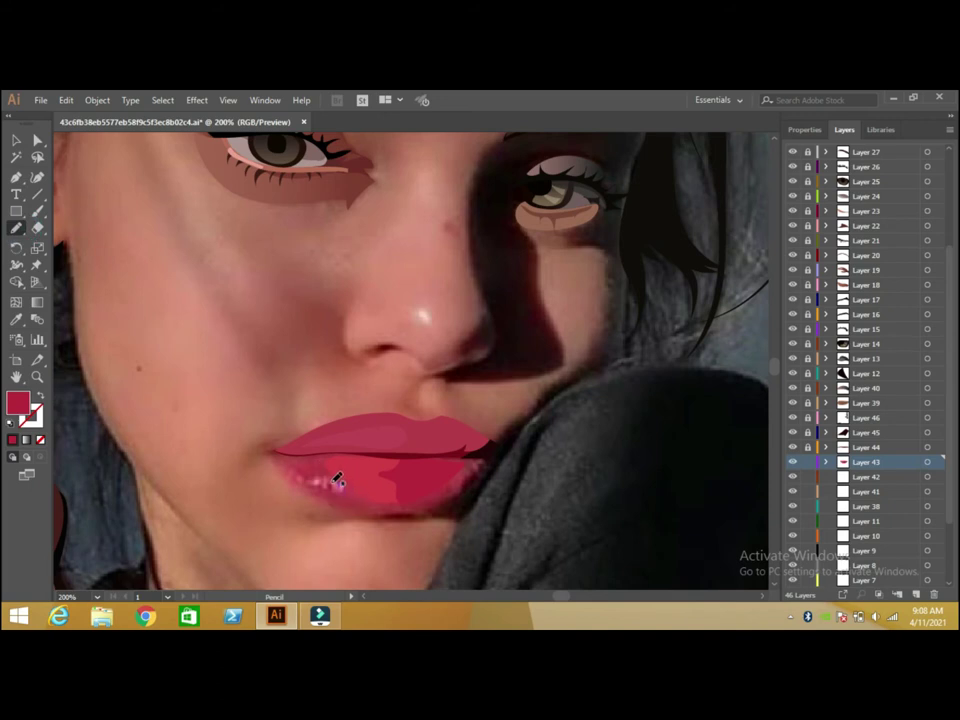
drag(332, 487, 340, 486)
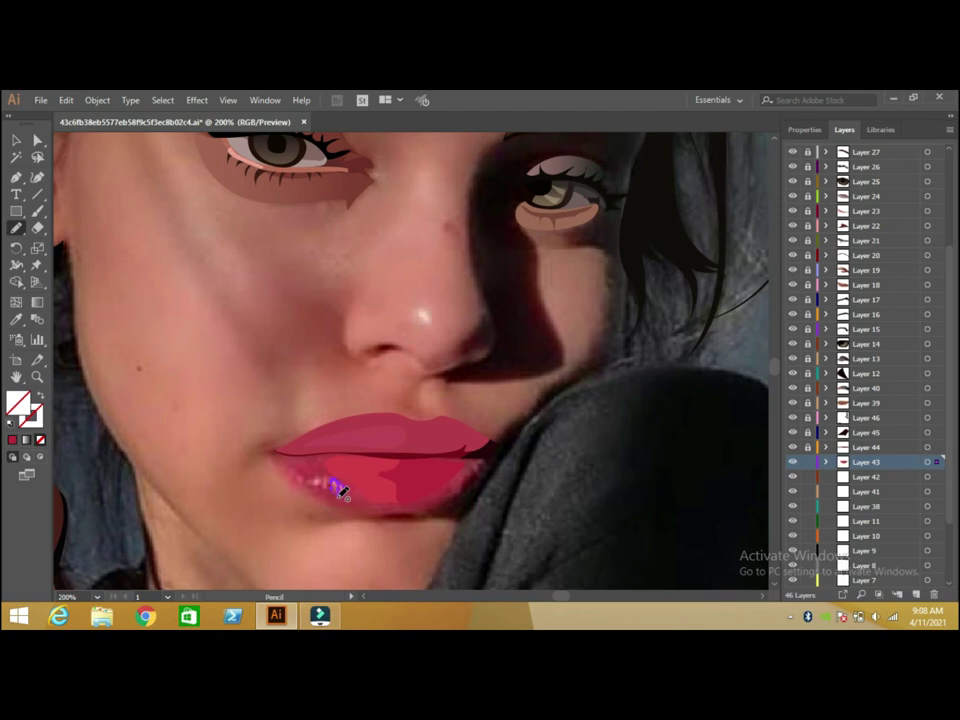
Zoom to 400% and fill the small lower-lip shape with a pink sampled from the photo.
click(96, 594)
click(138, 347)
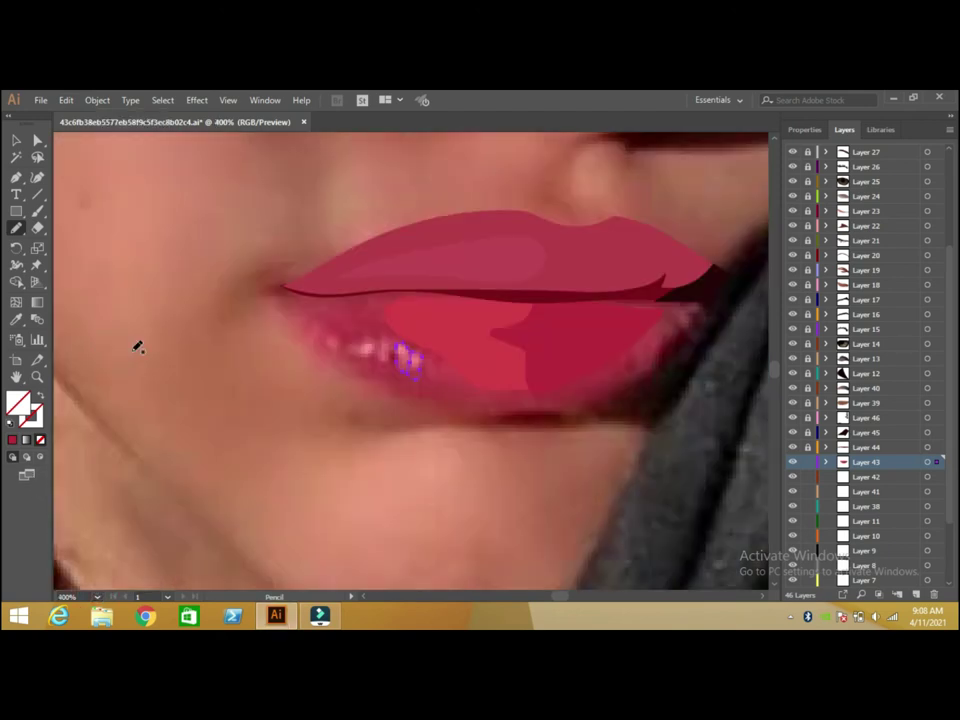
click(16, 319)
click(403, 348)
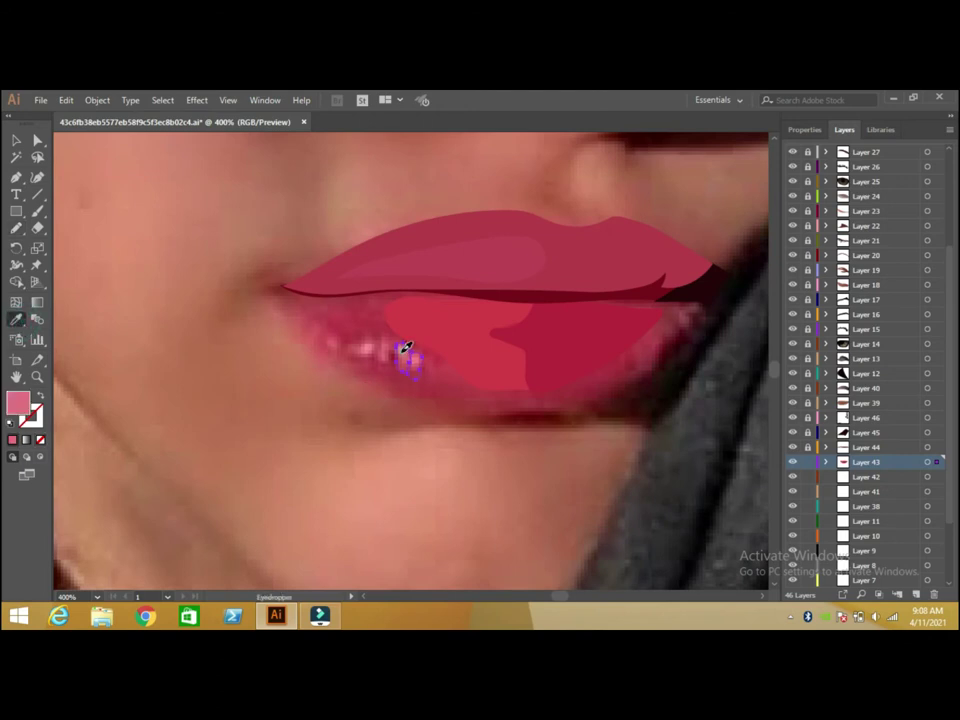
click(17, 139)
click(86, 208)
click(16, 228)
Draw an elongated highlight stroke on the lower lip filled with pink EF8995.
mouse_move(395, 362)
mouse_down()
mouse_move(388, 336)
mouse_move(383, 360)
mouse_up()
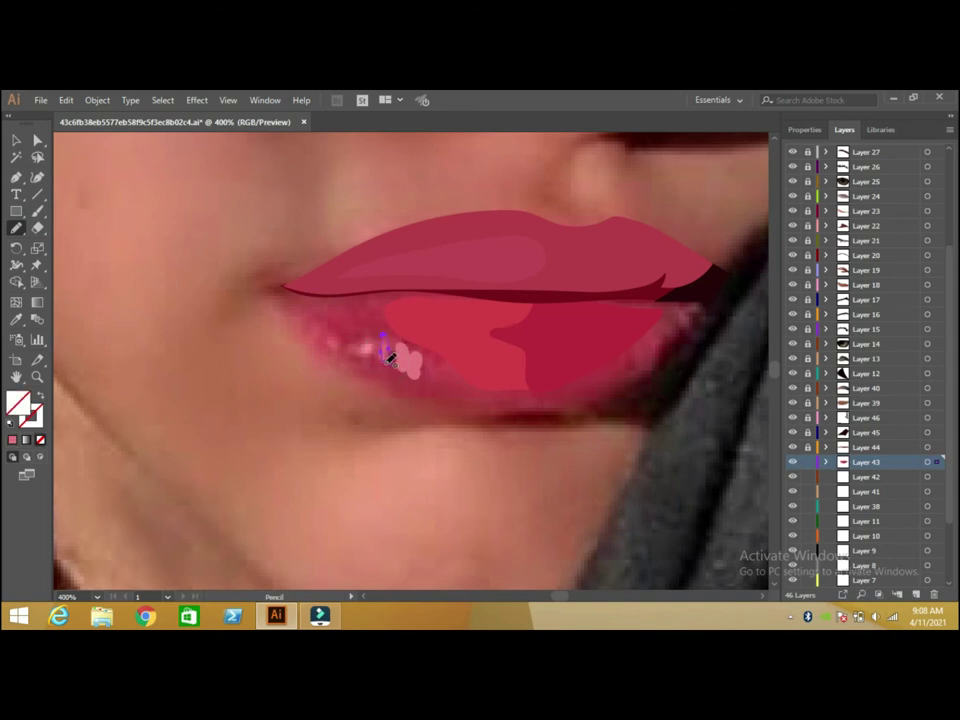
click(12, 439)
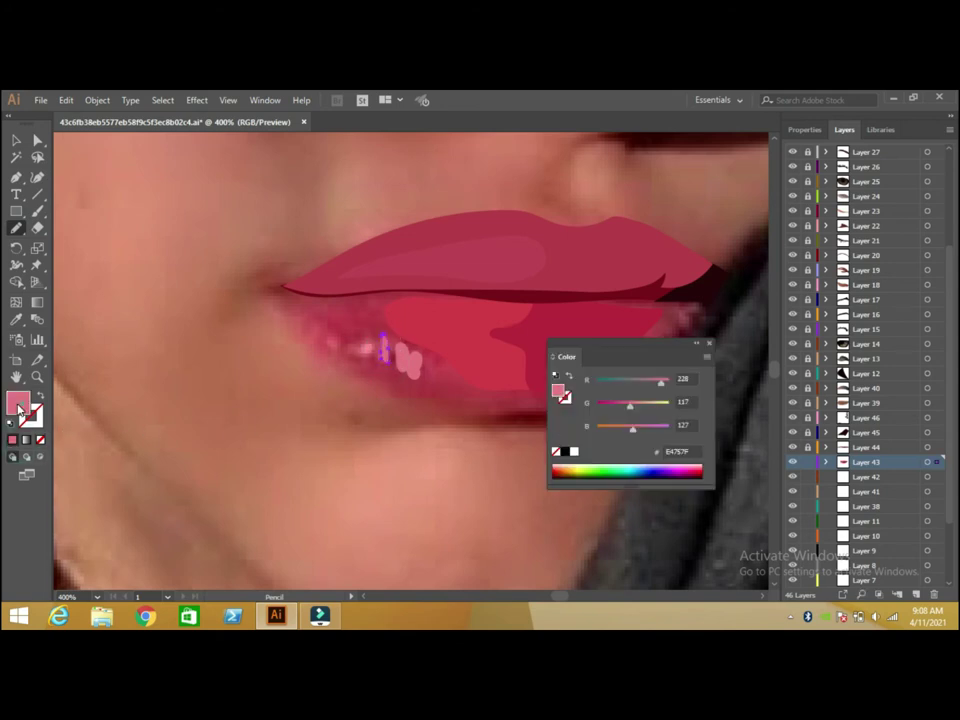
double_click(561, 390)
click(542, 230)
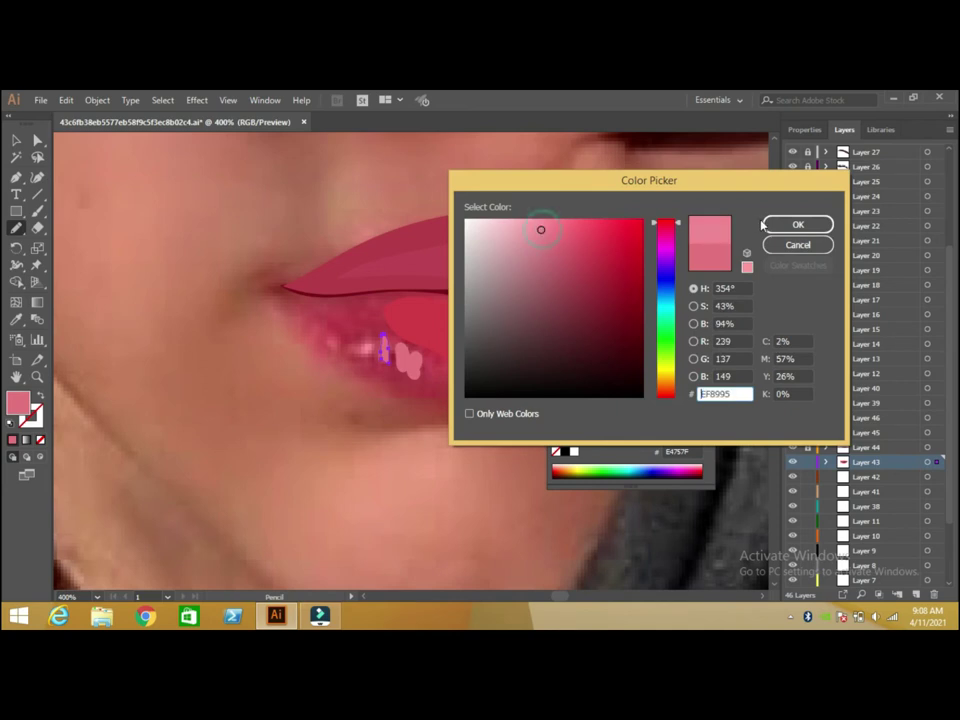
click(776, 224)
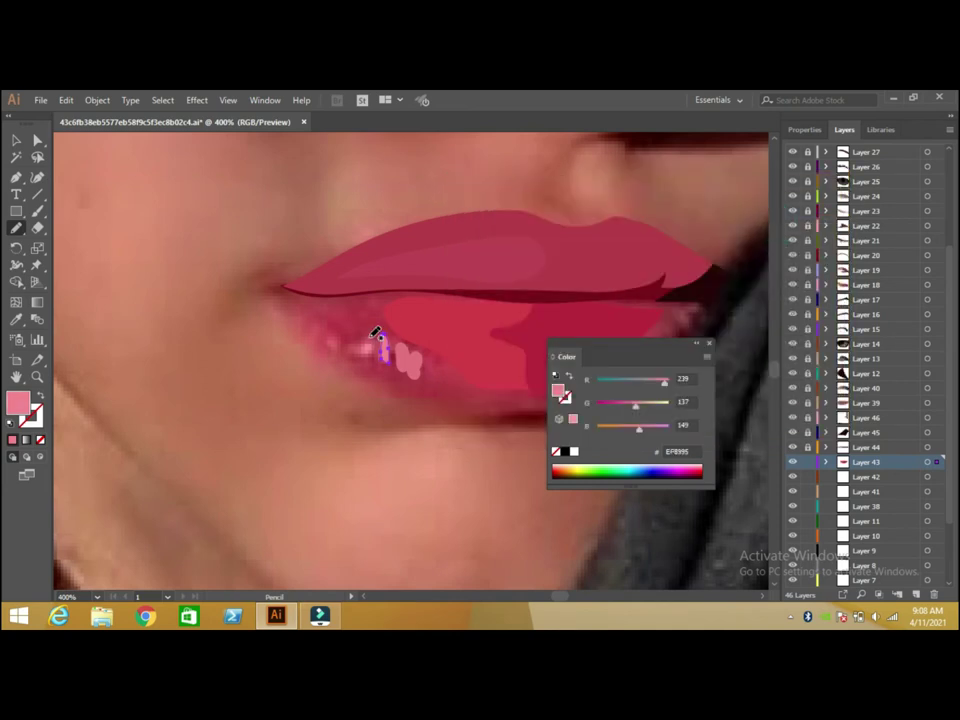
mouse_move(371, 337)
mouse_down()
mouse_move(374, 350)
mouse_move(359, 343)
mouse_up()
key(ctrl+shift+a)
Add another highlight near the lip corner using paler pinks FCA2AF and F9C0CB.
click(573, 435)
double_click(561, 392)
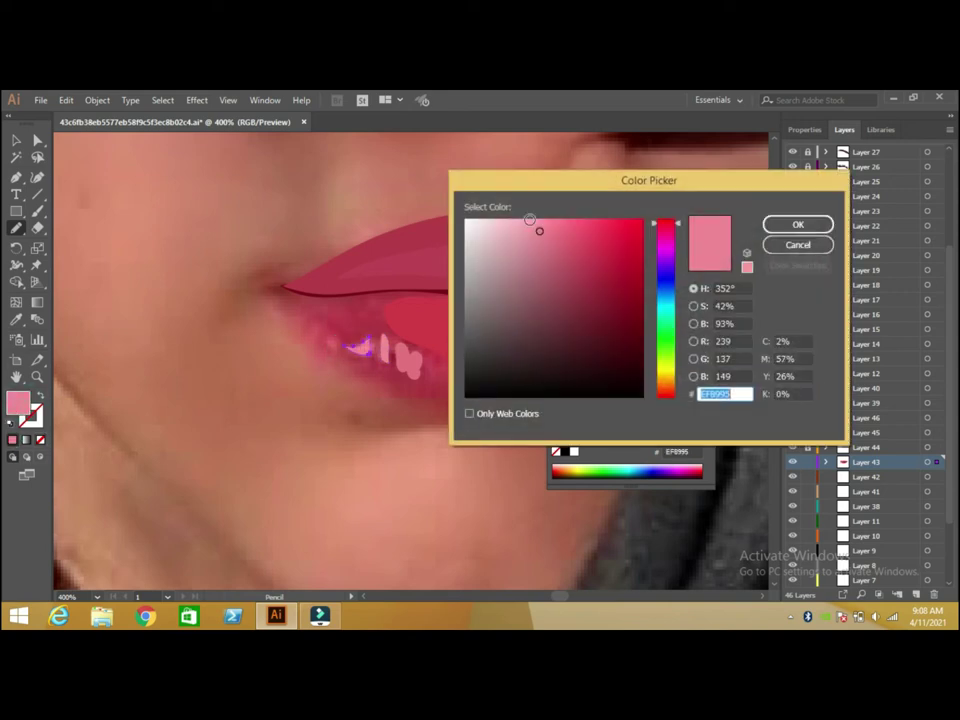
click(530, 217)
click(771, 223)
drag(333, 343, 333, 329)
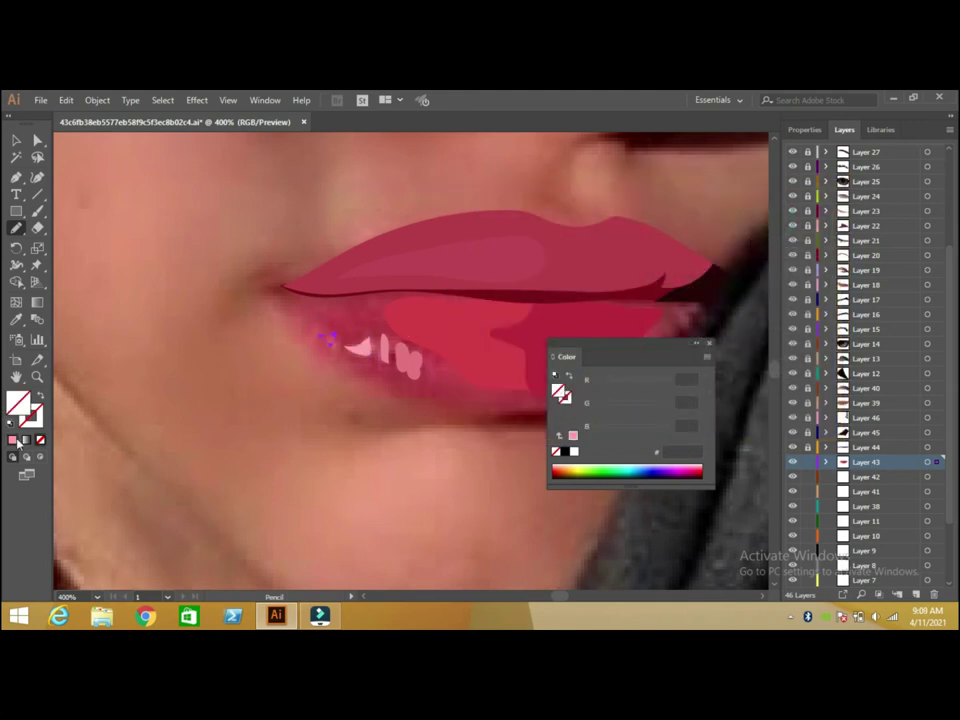
click(573, 435)
double_click(561, 392)
click(505, 221)
click(790, 224)
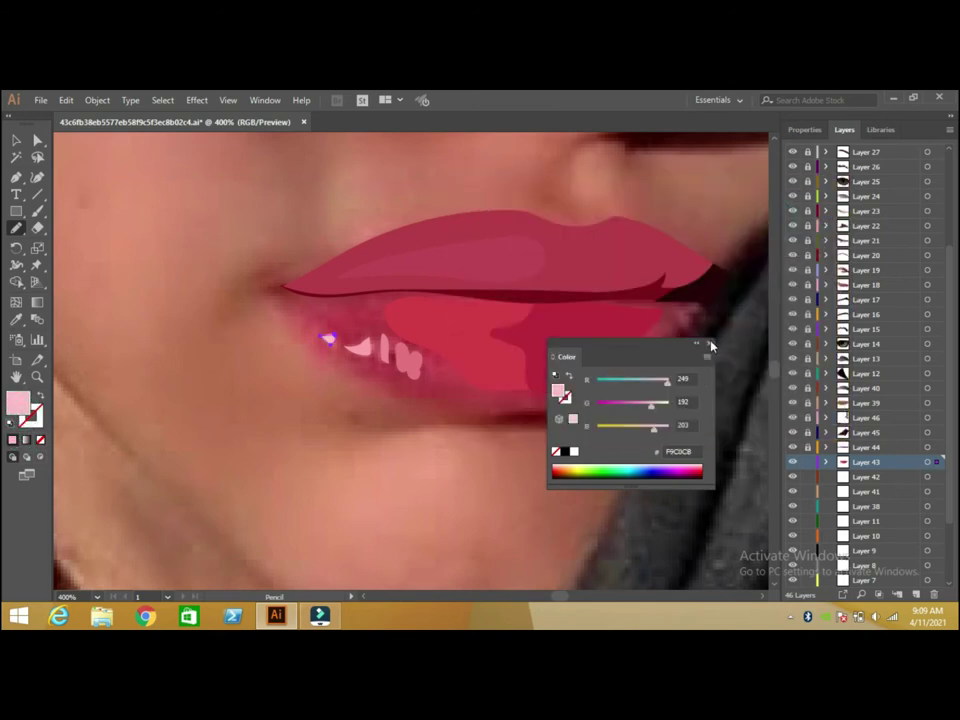
click(709, 344)
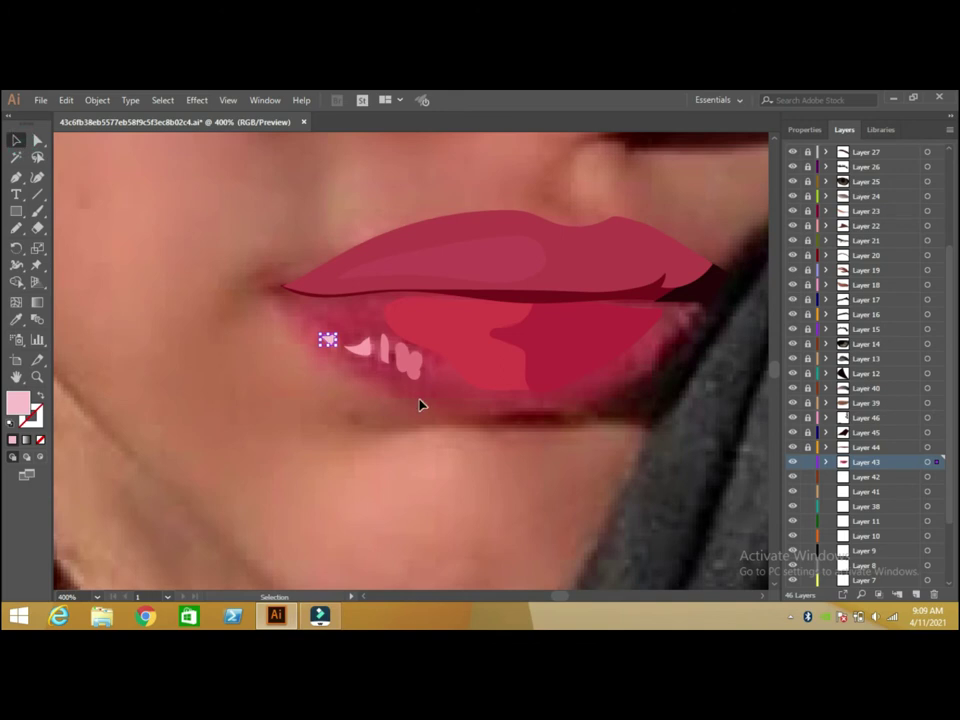
Fill the lower lip with sampled lip red and set its dark inner shape to 43% opacity.
click(421, 406)
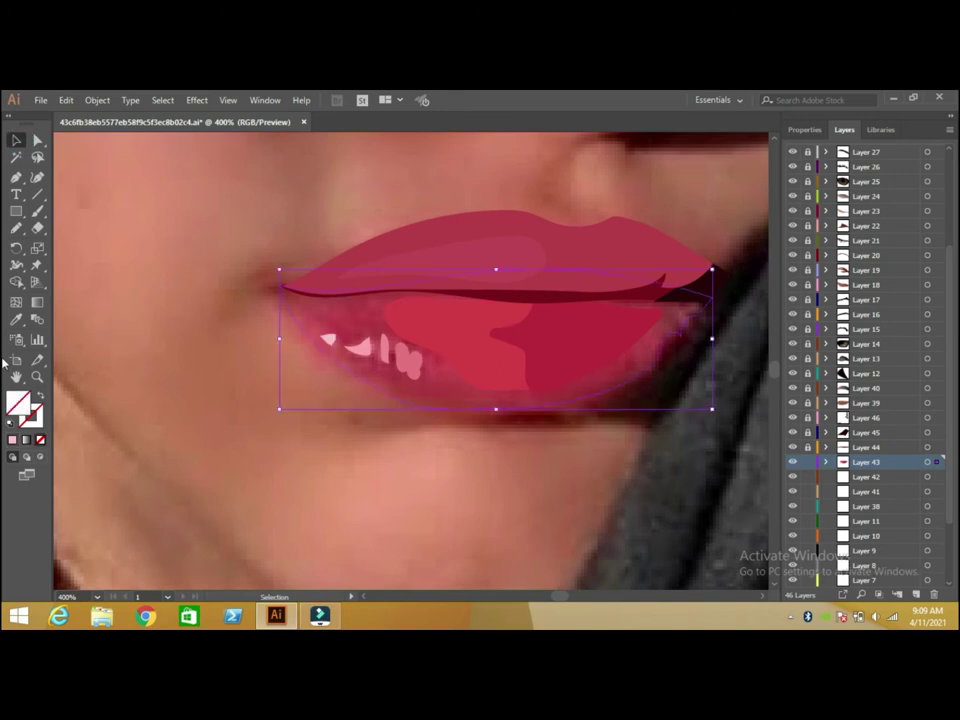
click(16, 319)
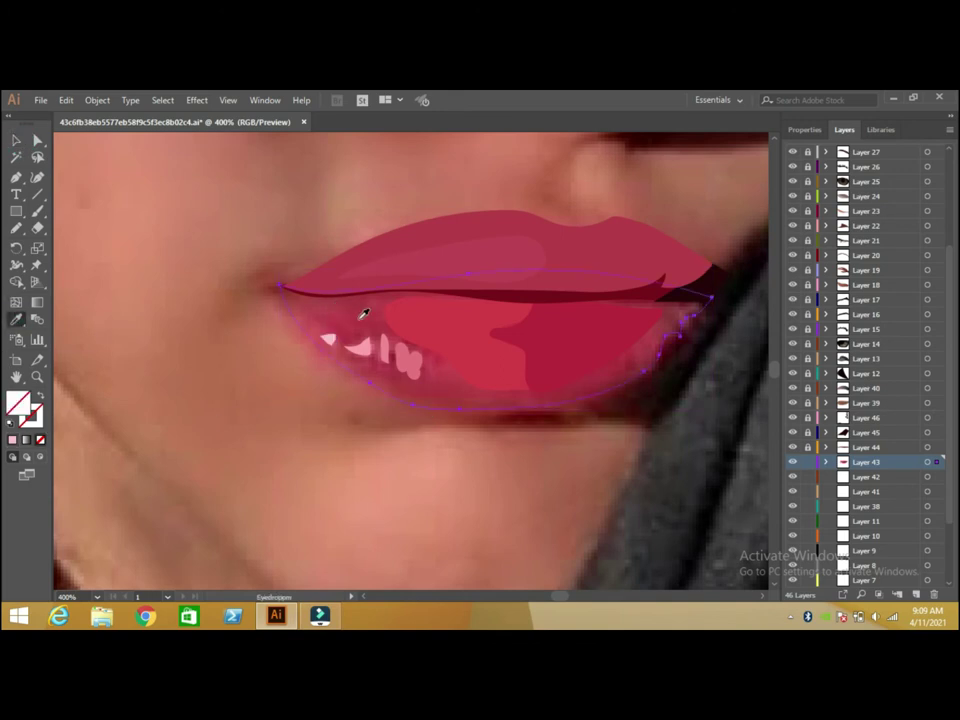
click(347, 311)
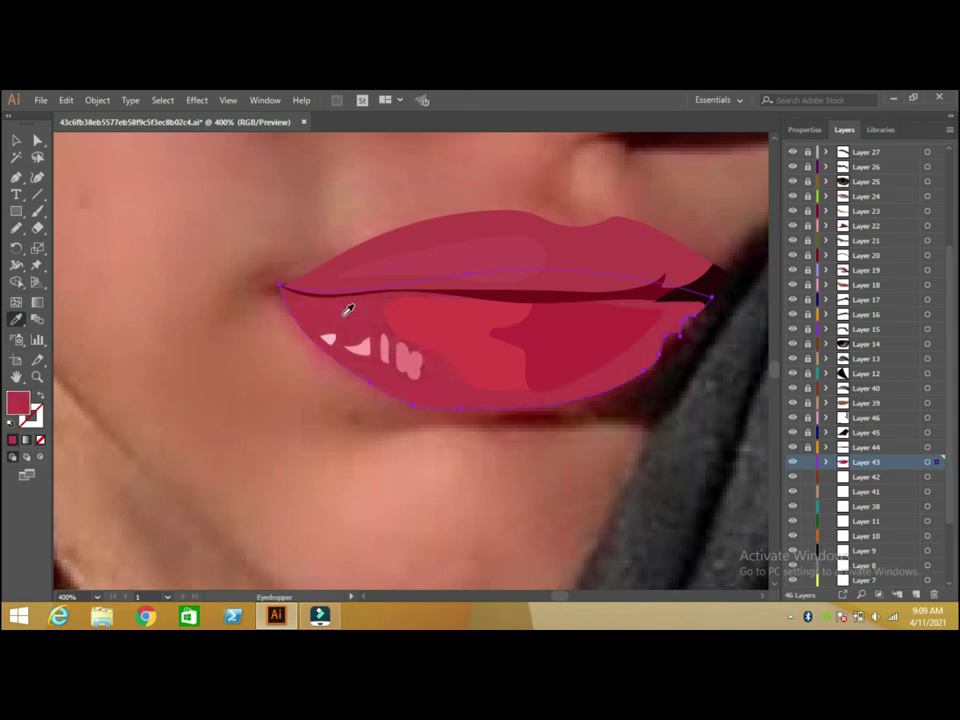
click(16, 141)
click(583, 354)
click(805, 133)
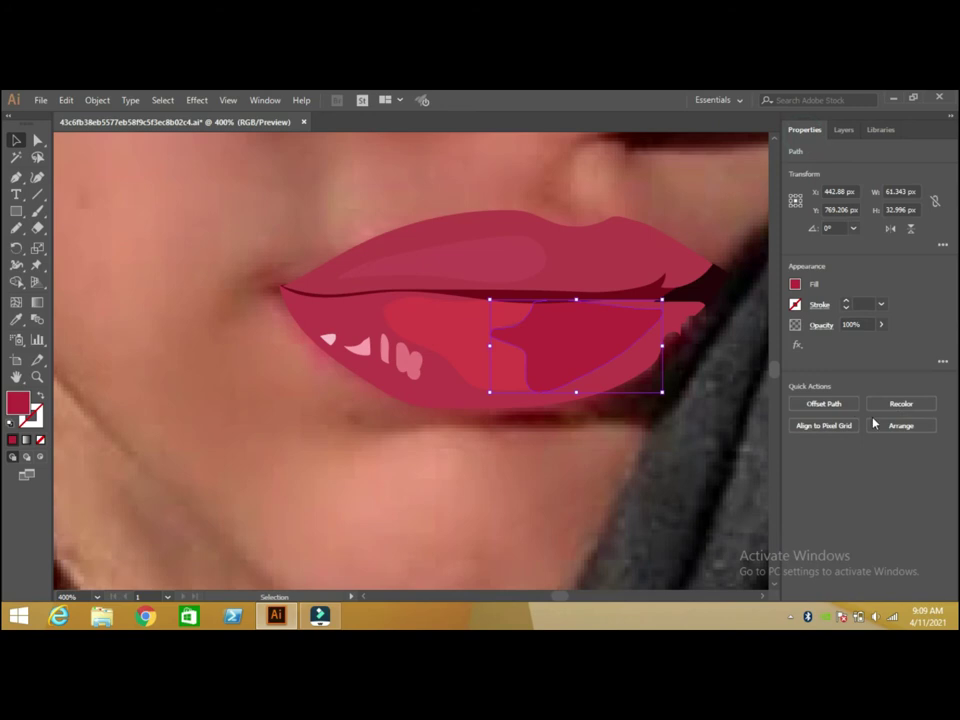
click(881, 324)
click(857, 344)
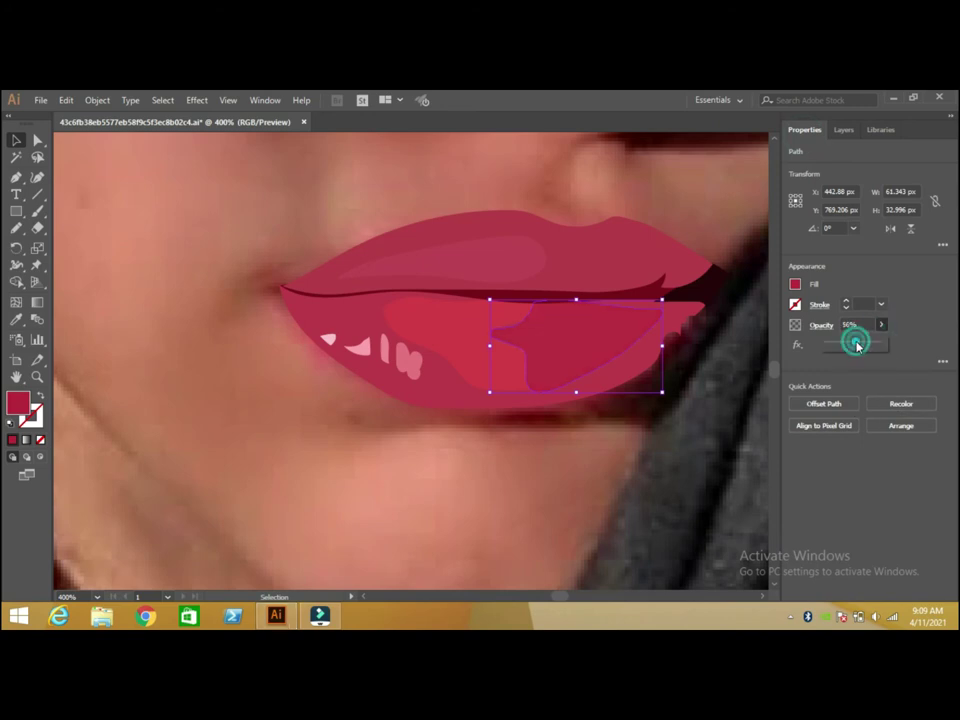
drag(852, 346, 847, 345)
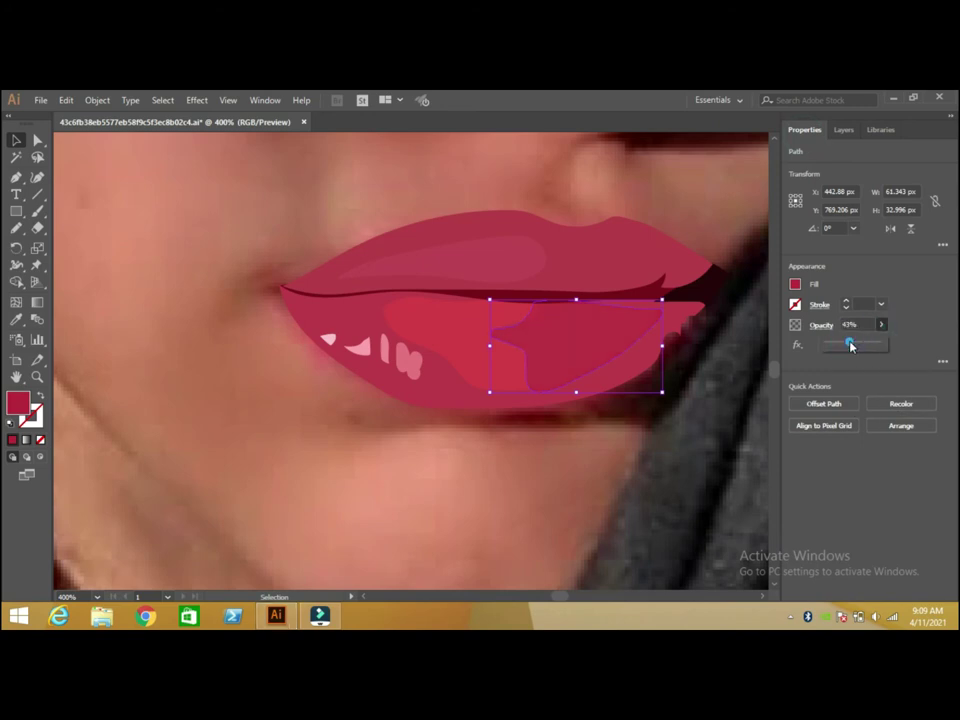
click(450, 330)
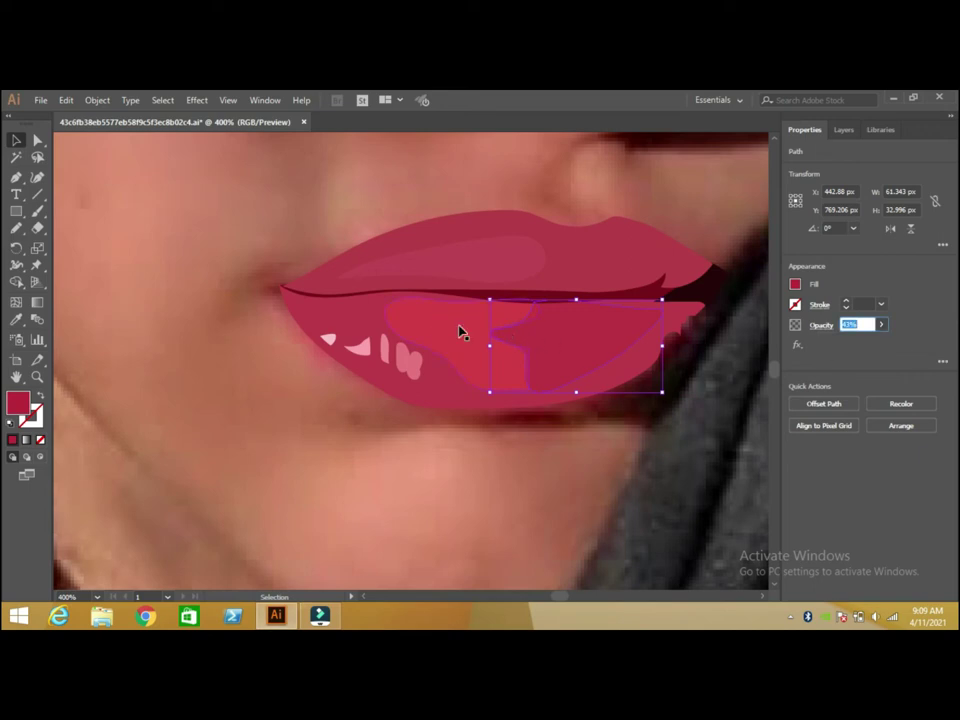
Set the left shading shape on the lower lip to 42% opacity, then deselect.
click(460, 329)
click(881, 324)
click(852, 343)
drag(852, 343, 845, 346)
click(572, 490)
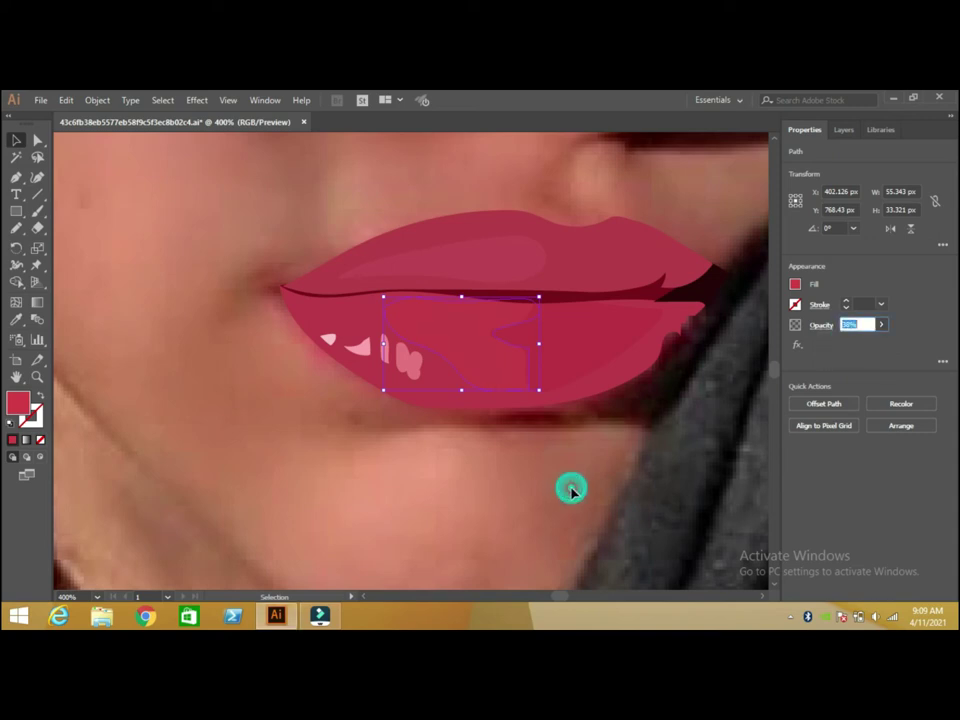
click(845, 129)
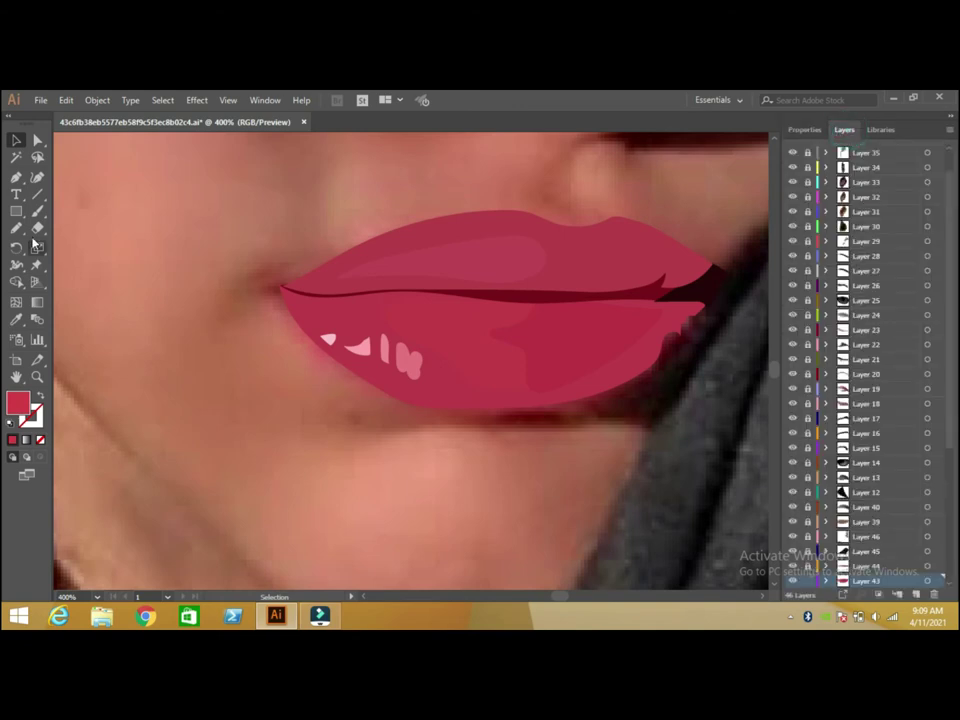
Draw a small highlight on the lower lip and fill it with sampled pink.
click(16, 228)
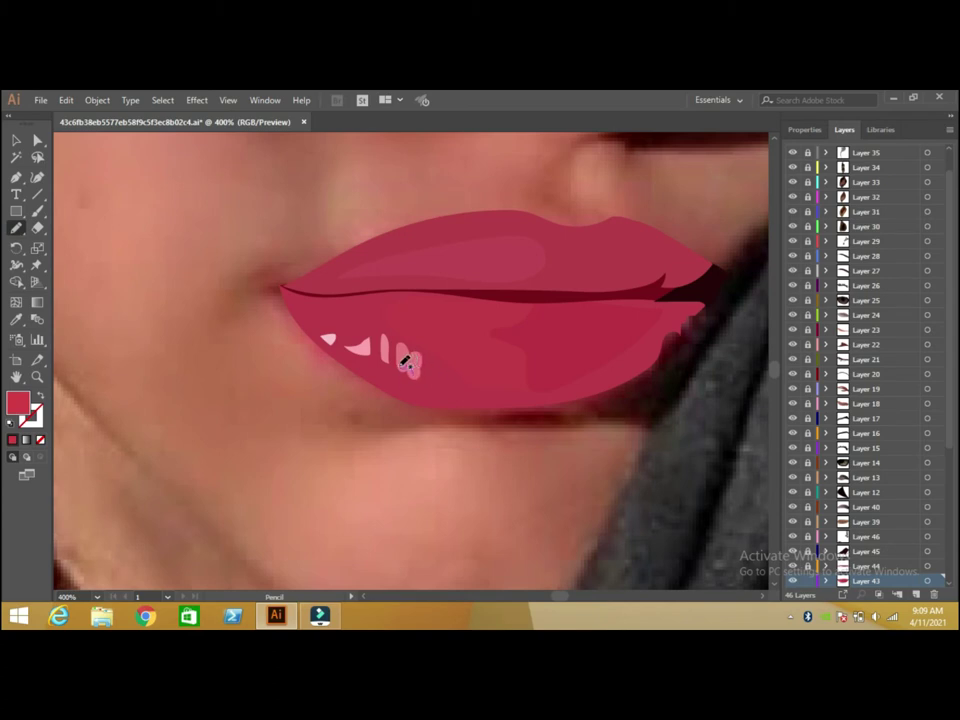
key(slash)
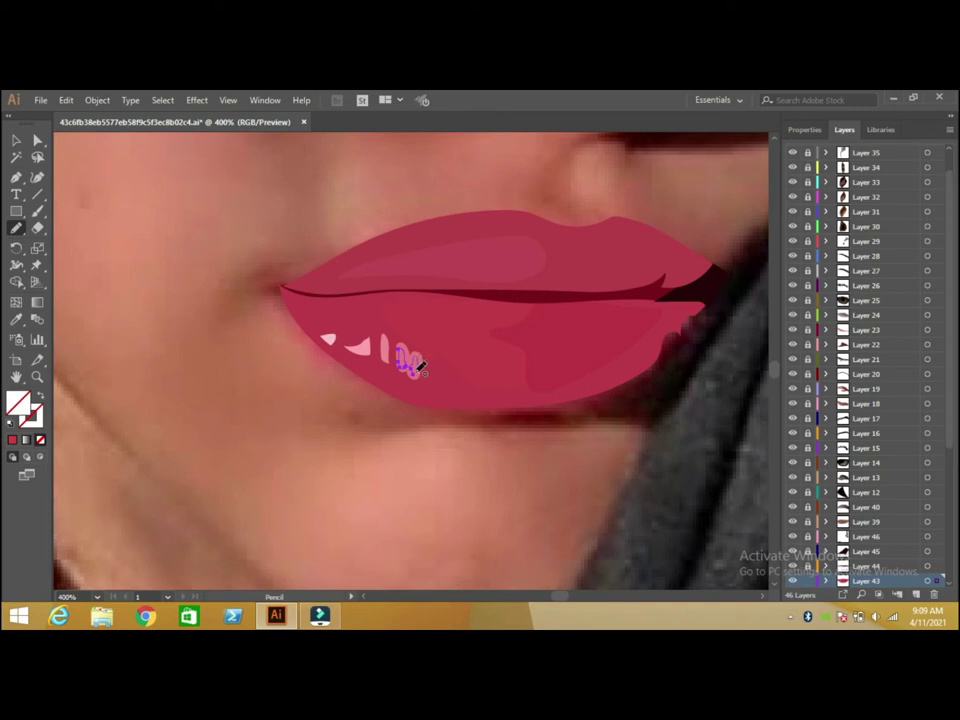
click(16, 319)
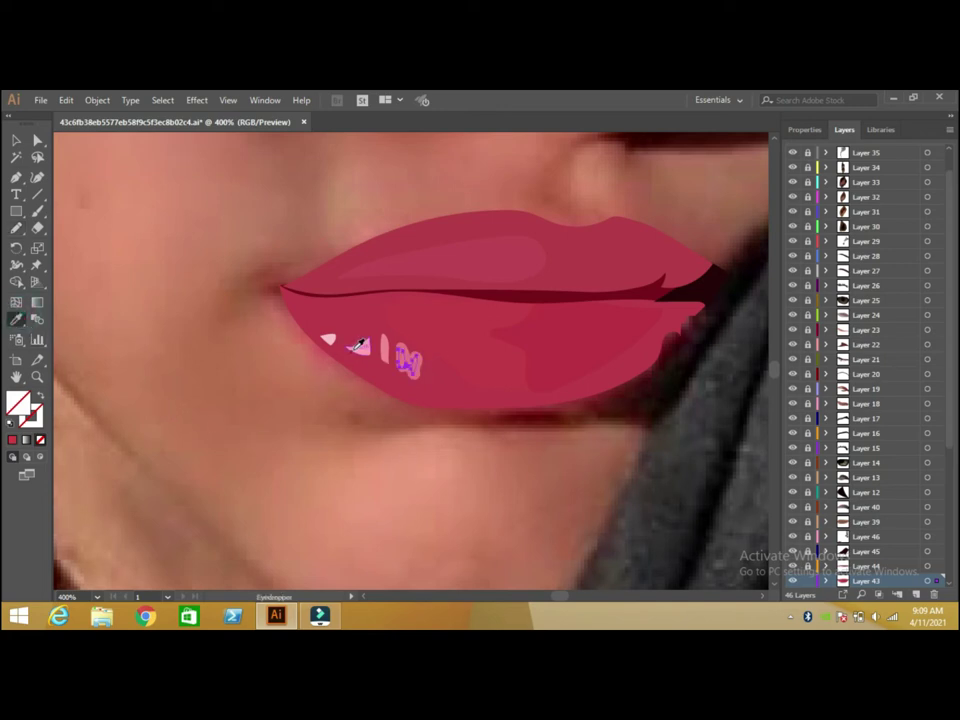
click(368, 345)
click(16, 140)
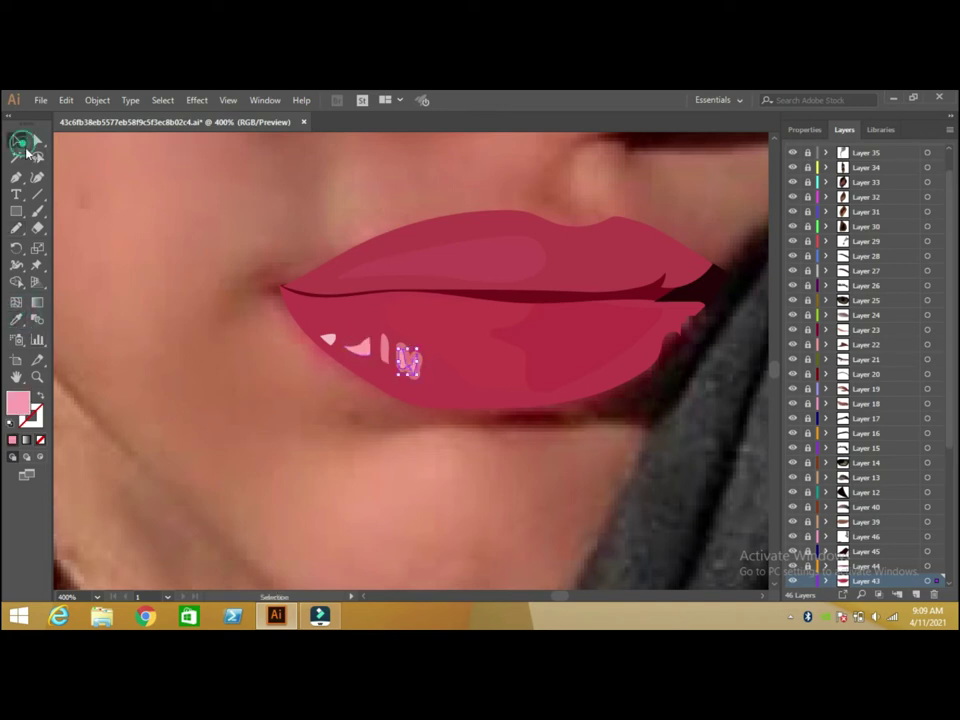
click(192, 254)
click(16, 228)
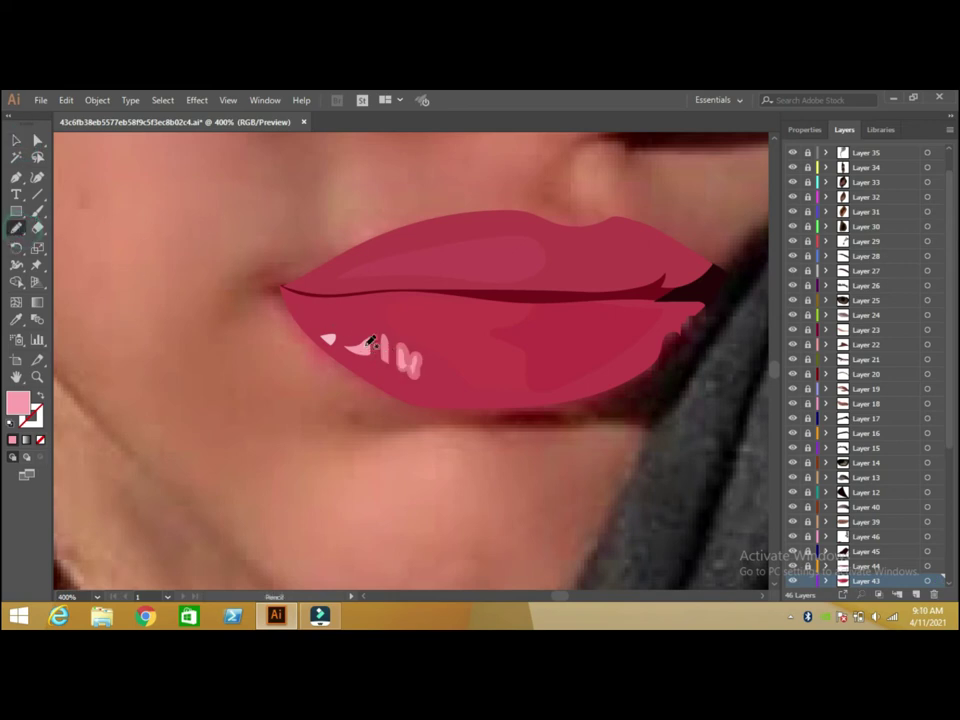
Draw another small lower-lip highlight and give it a white FFFFFF fill.
drag(388, 358, 386, 345)
key(slash)
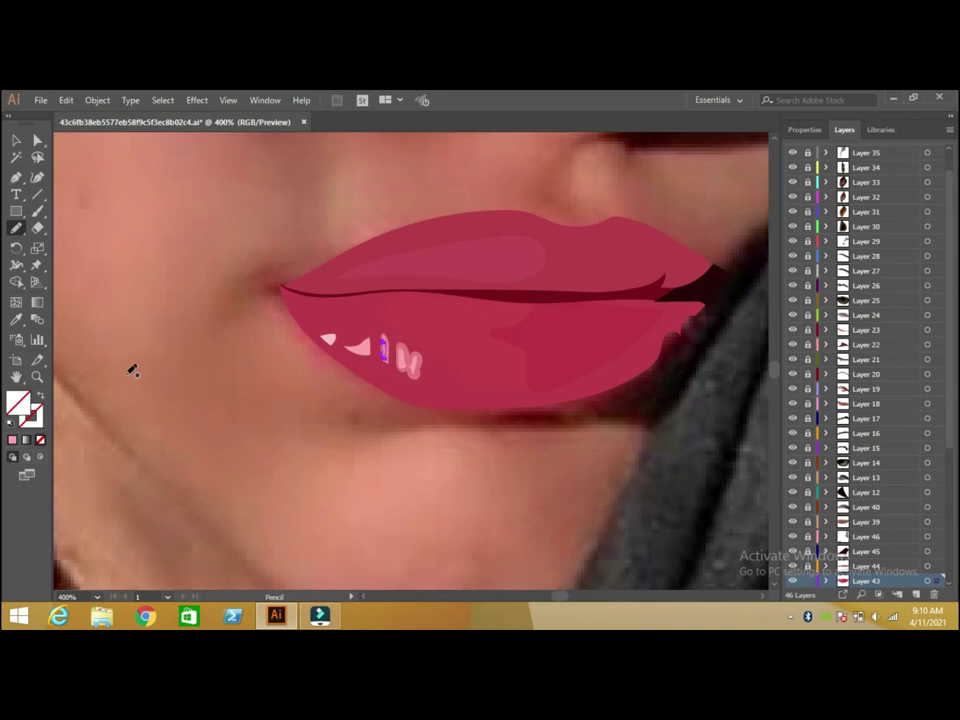
click(12, 440)
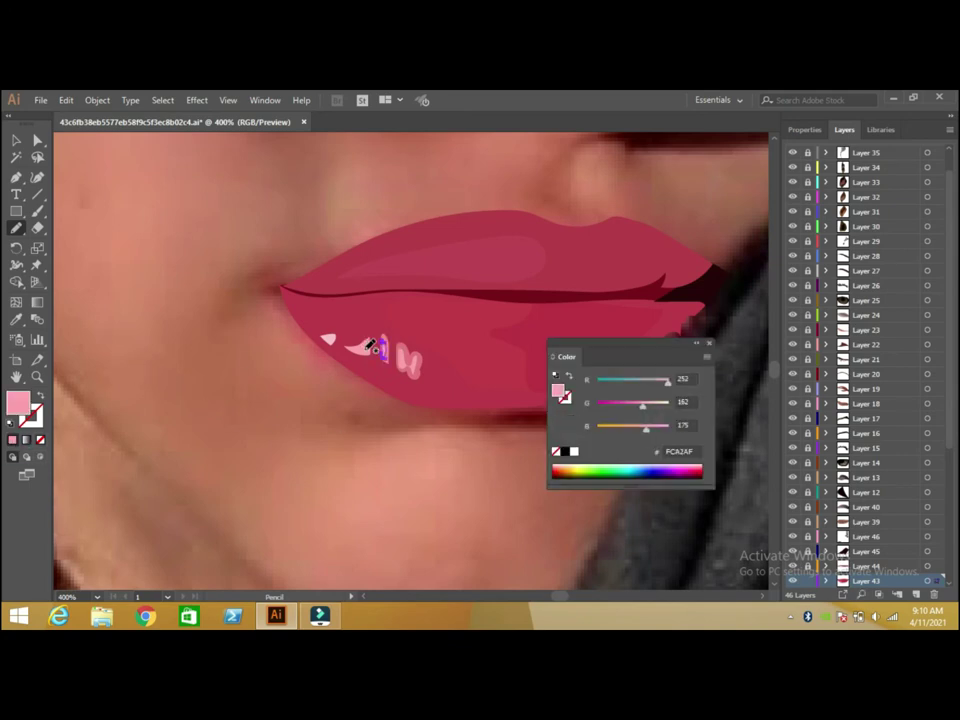
key(slash)
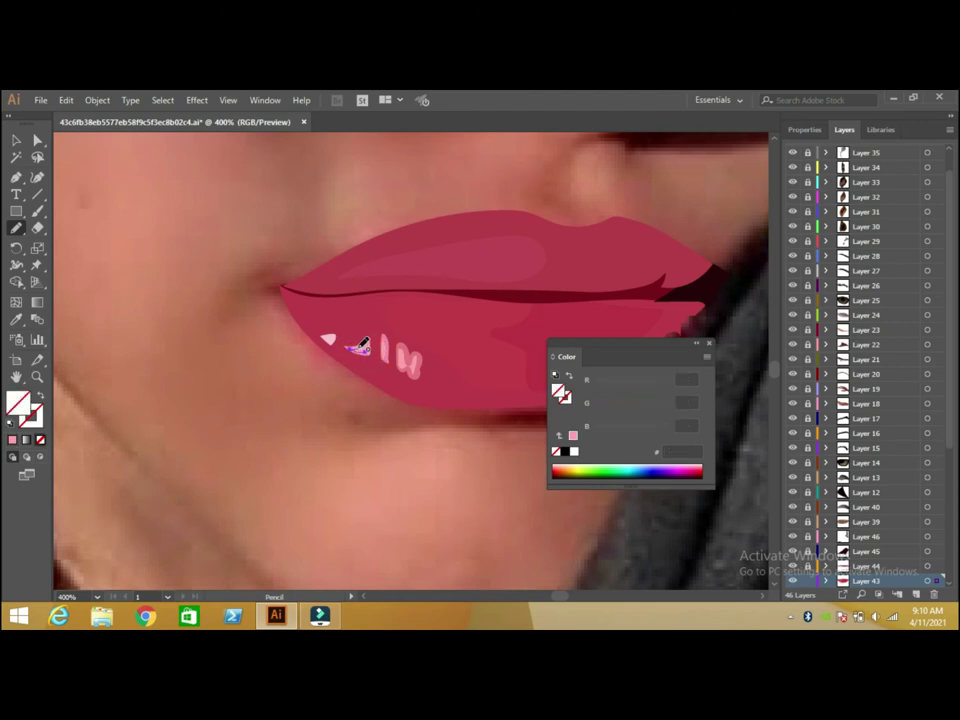
click(574, 451)
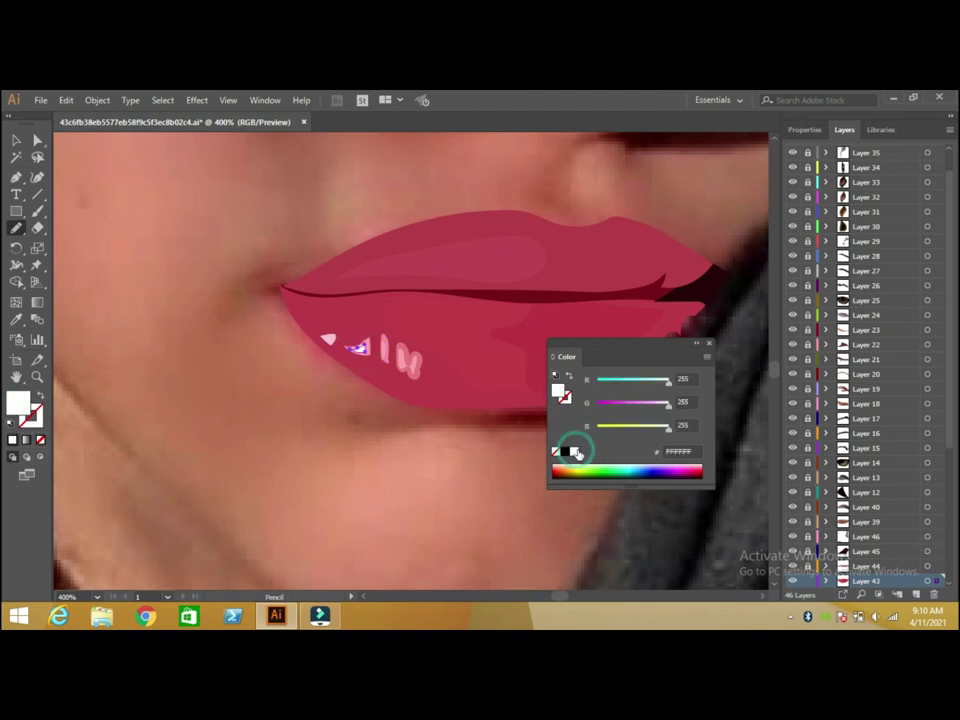
click(710, 346)
key(ctrl+shift+a)
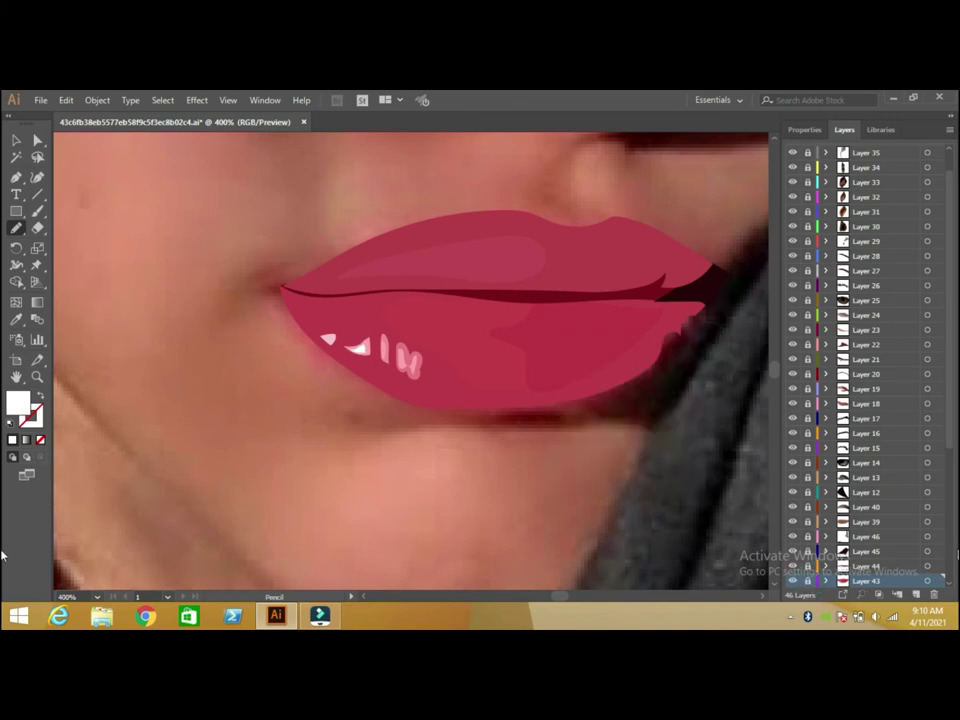
scroll(874, 381, down, 5)
click(874, 388)
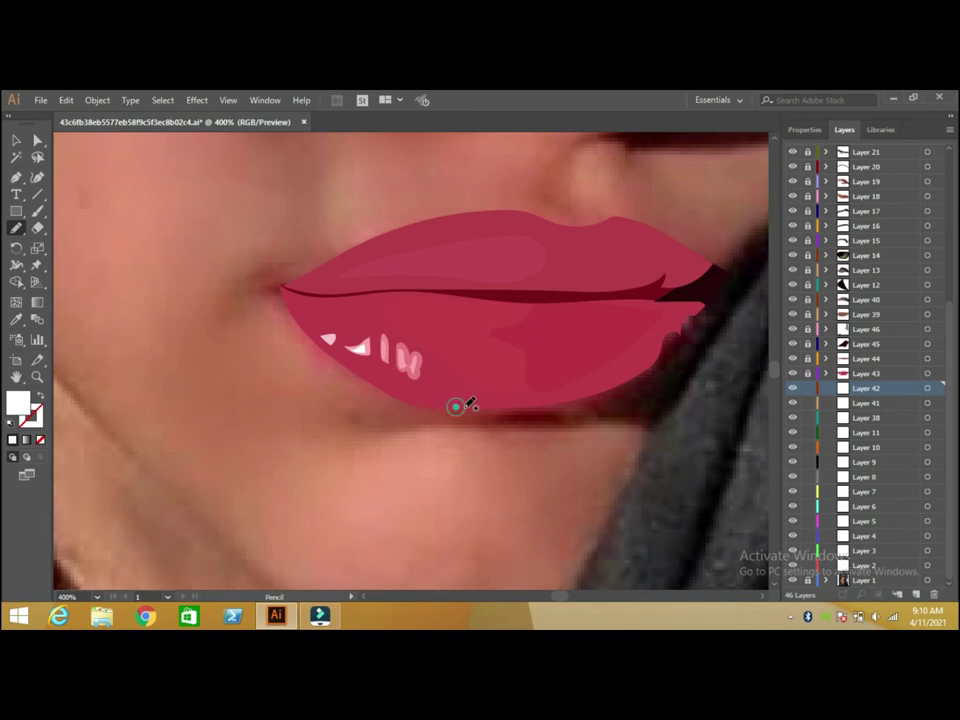
On Layer 42, trace a shadow along the lower lip's bottom edge filled with sampled dark red.
mouse_move(590, 405)
mouse_down()
mouse_move(684, 334)
mouse_move(706, 297)
mouse_up()
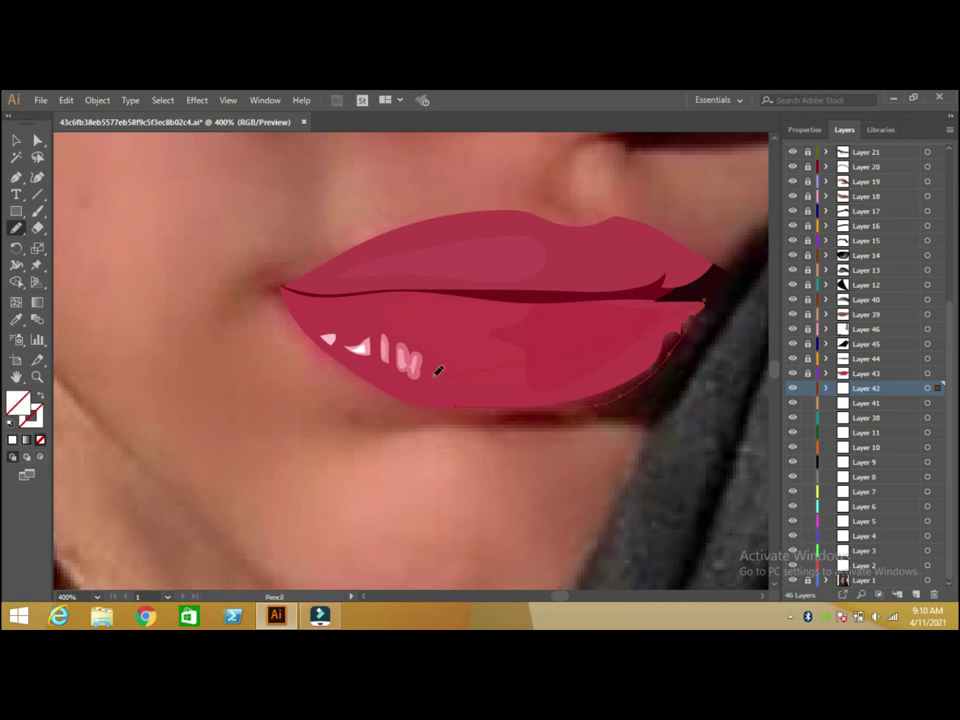
key(i)
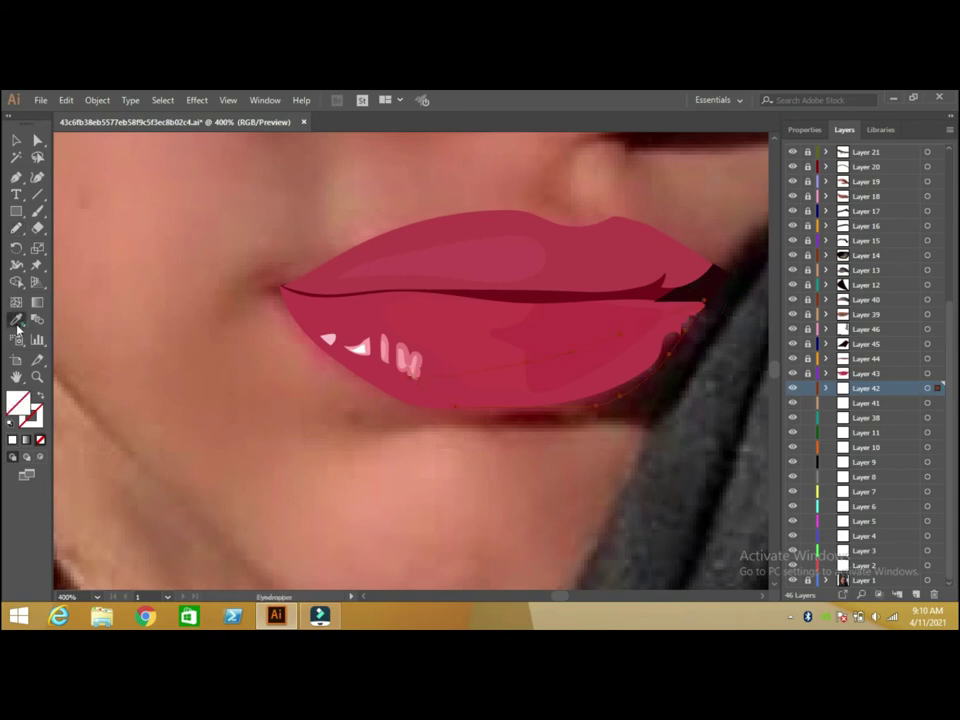
click(672, 342)
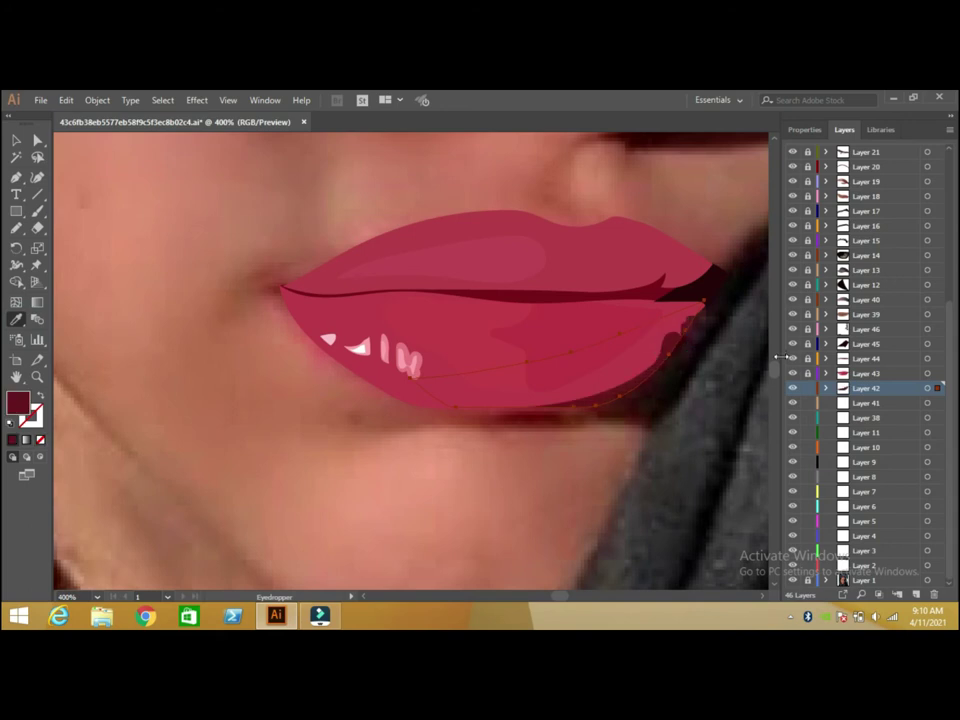
click(866, 402)
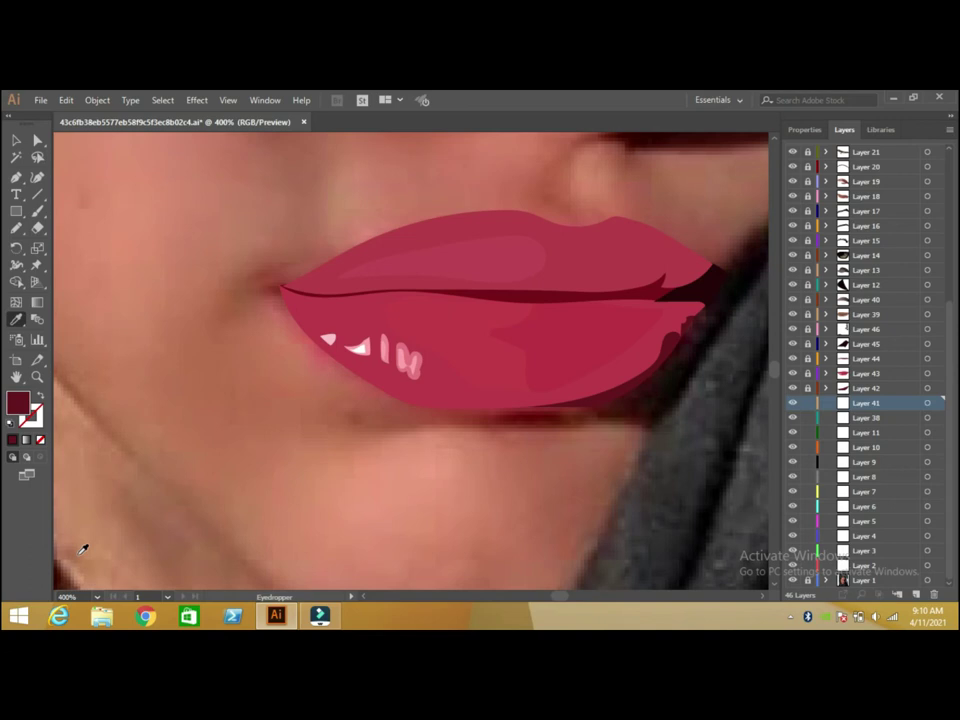
click(97, 597)
click(113, 386)
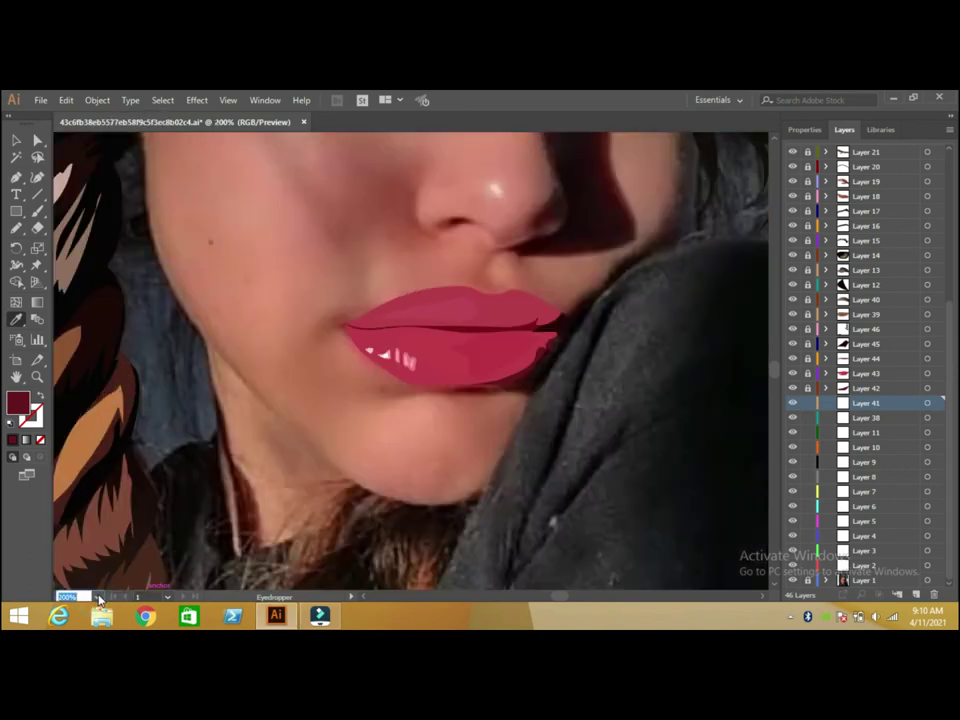
Zoom the view to 150% with the eyes and nose in view.
click(97, 597)
click(113, 394)
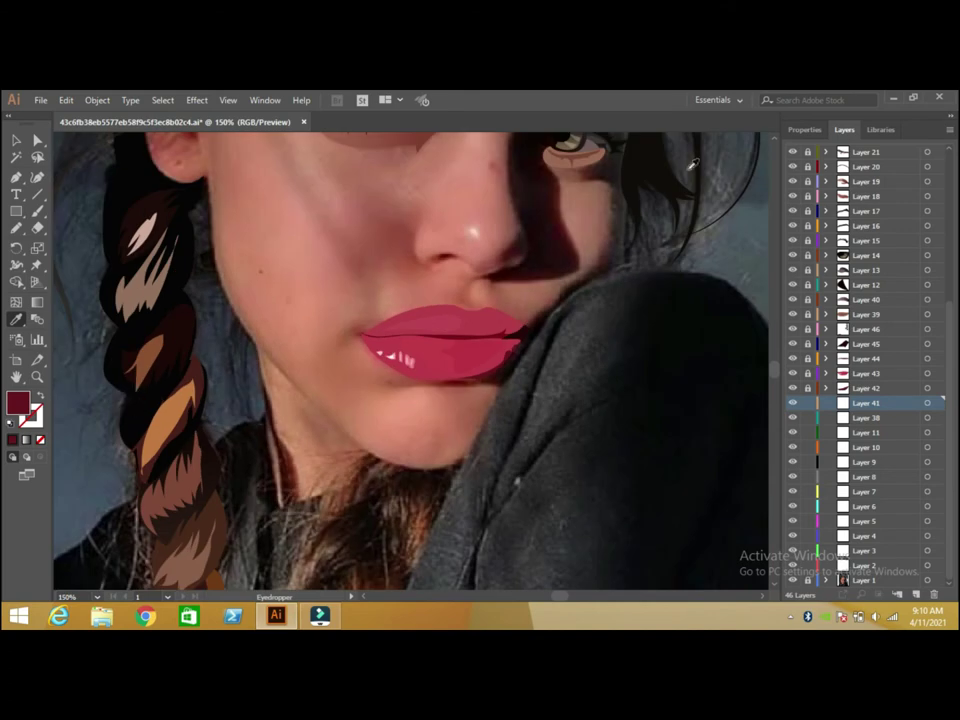
click(773, 140)
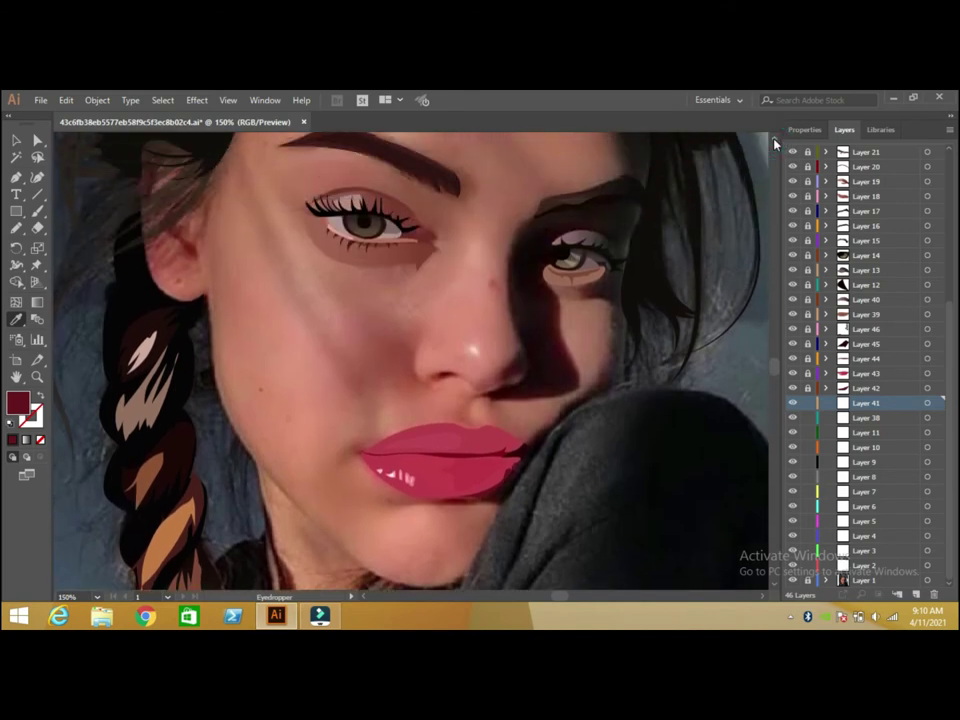
click(99, 597)
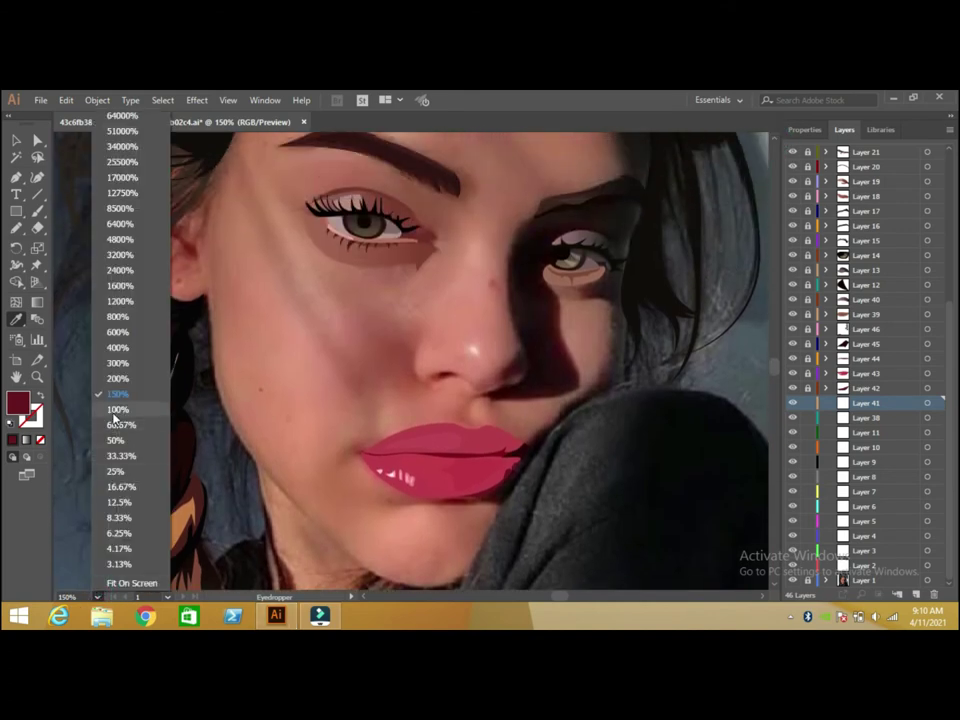
click(445, 320)
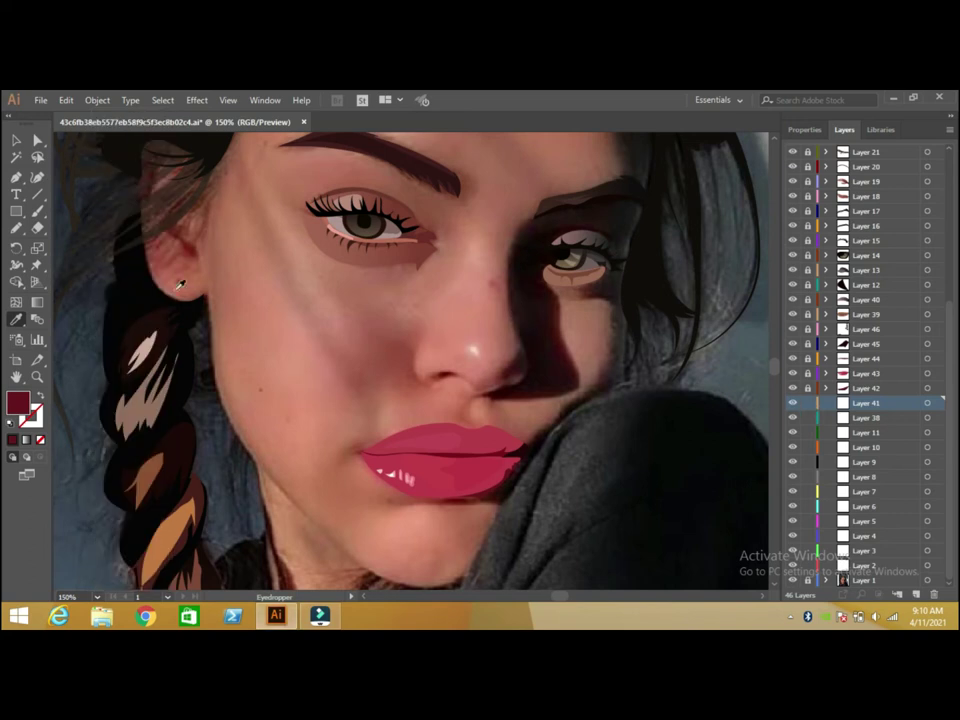
Draw a thin Pencil curve along the left nose wing.
click(16, 228)
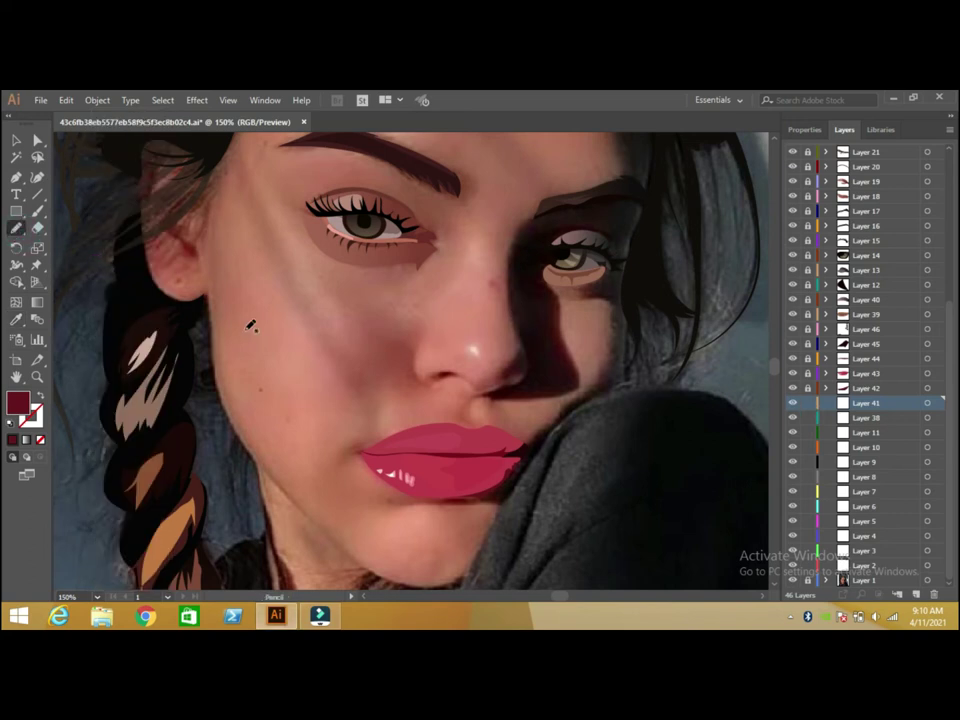
click(423, 332)
drag(424, 381, 423, 378)
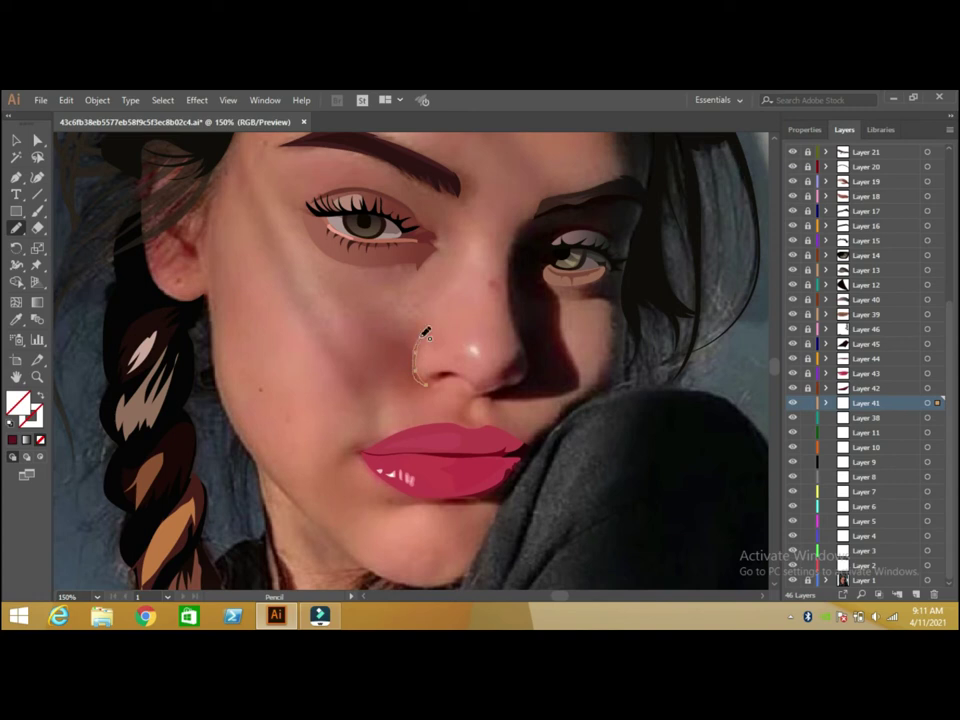
Fill the nose curve with a sampled, slightly adjusted reddish-brown, then deselect it.
click(16, 319)
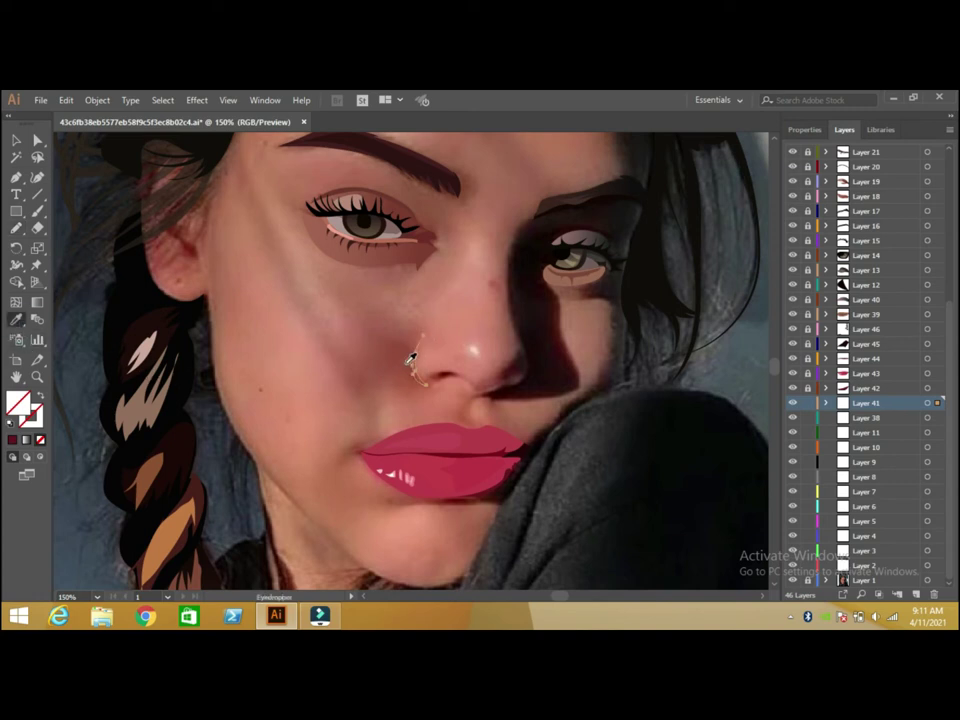
click(409, 362)
double_click(22, 404)
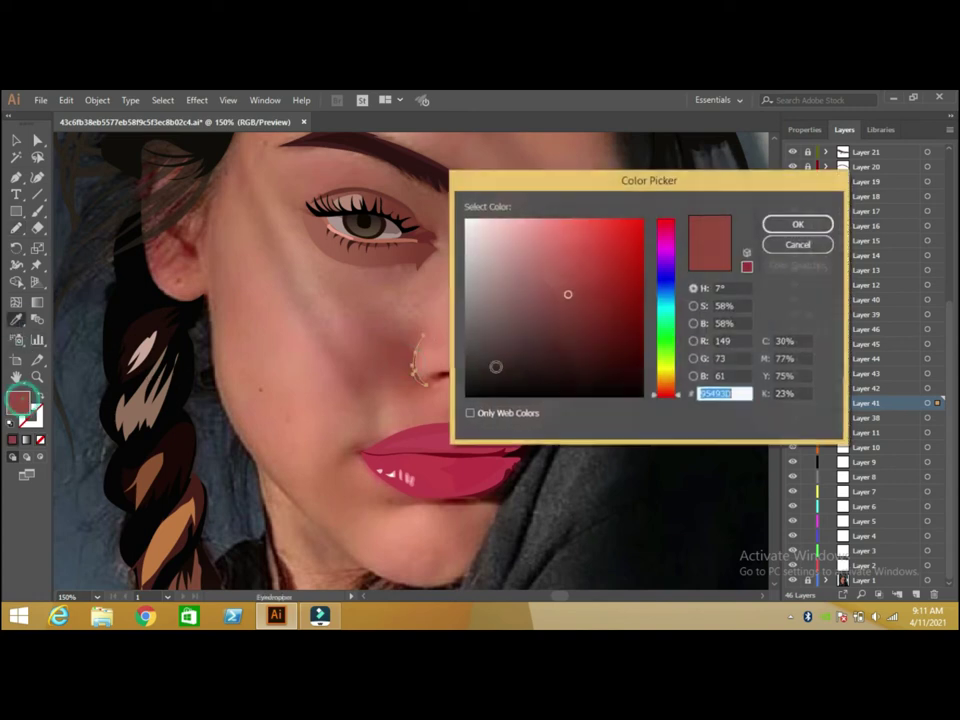
click(575, 315)
click(789, 230)
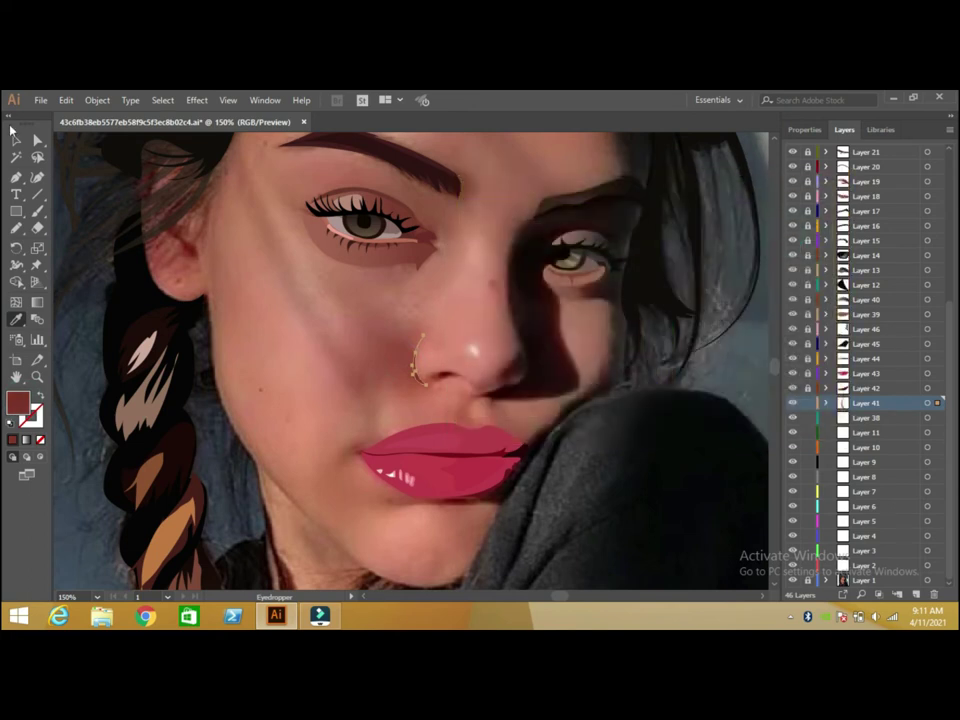
click(15, 138)
click(271, 298)
Pencil a small shape along the nostril edge under the nose tip, then deselect it.
click(15, 228)
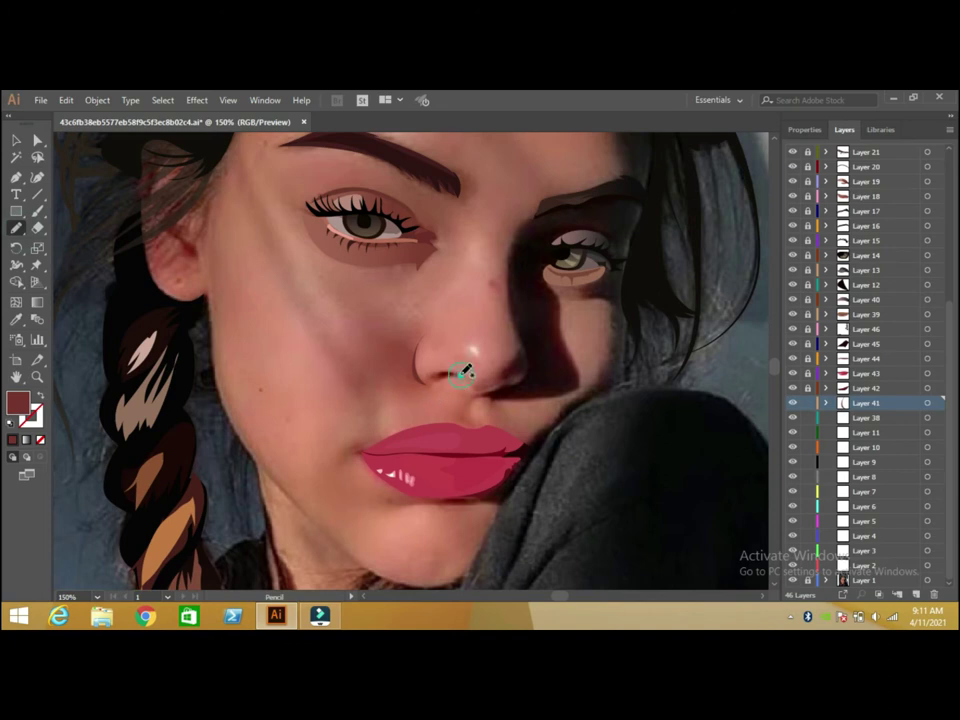
mouse_move(454, 369)
mouse_down()
mouse_move(468, 376)
mouse_move(440, 375)
mouse_up()
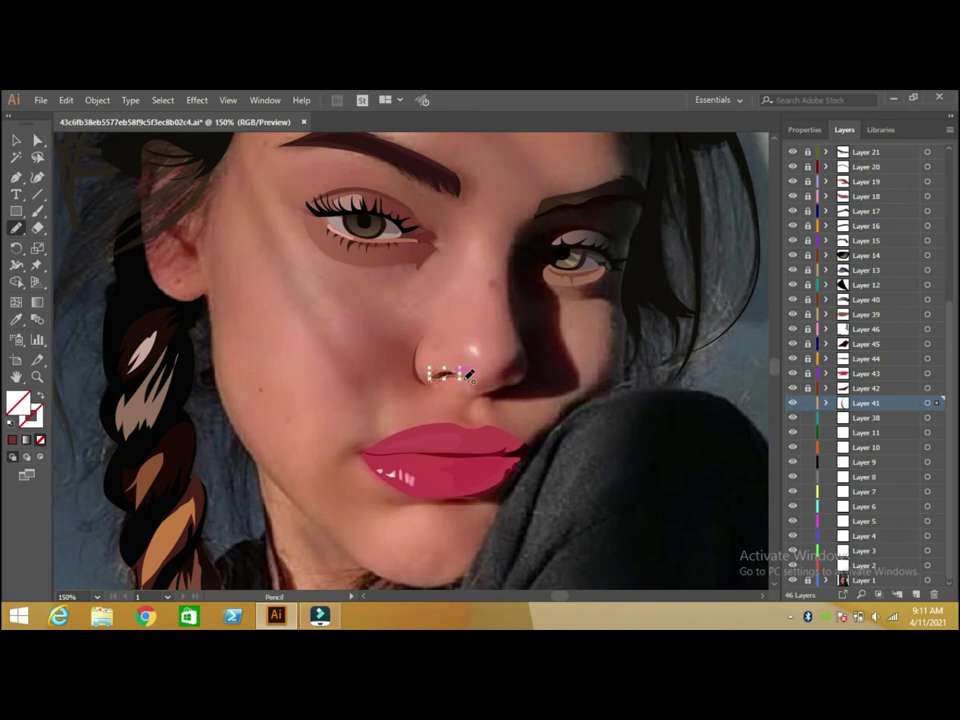
click(16, 140)
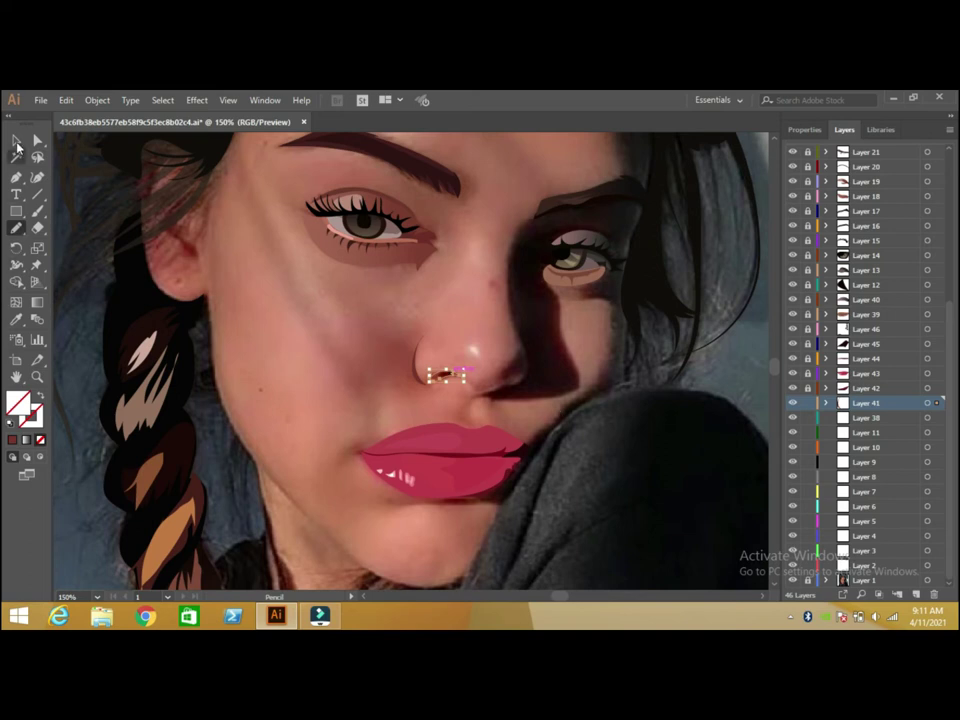
click(191, 443)
Draw two small cheek squares filled with reddish-brown and dark red sampled from the nostril.
click(16, 211)
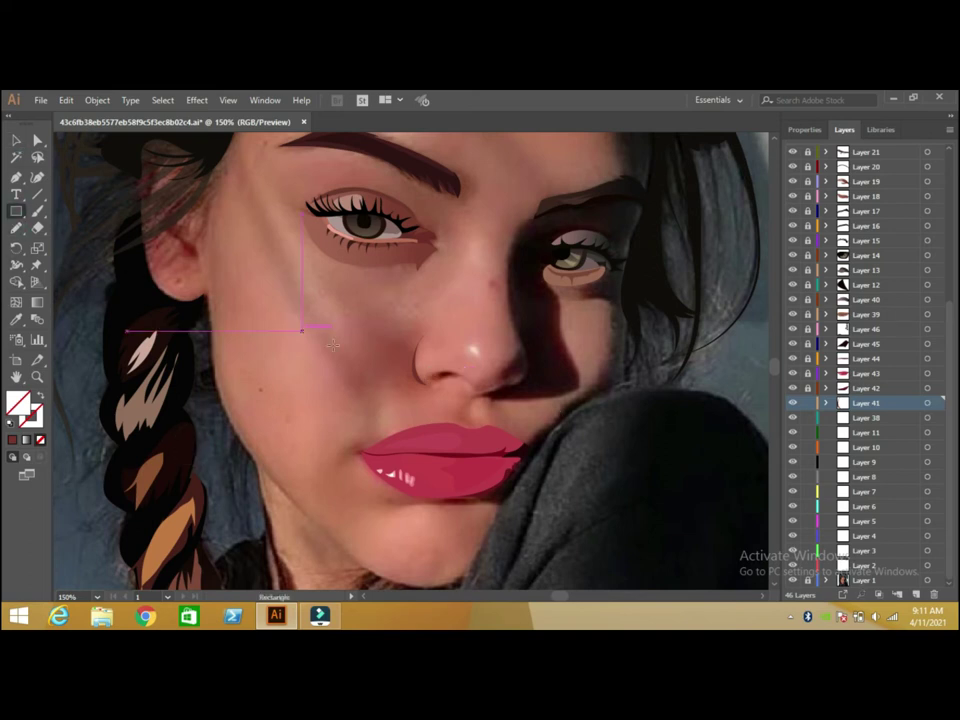
drag(308, 340, 333, 363)
click(16, 319)
click(438, 374)
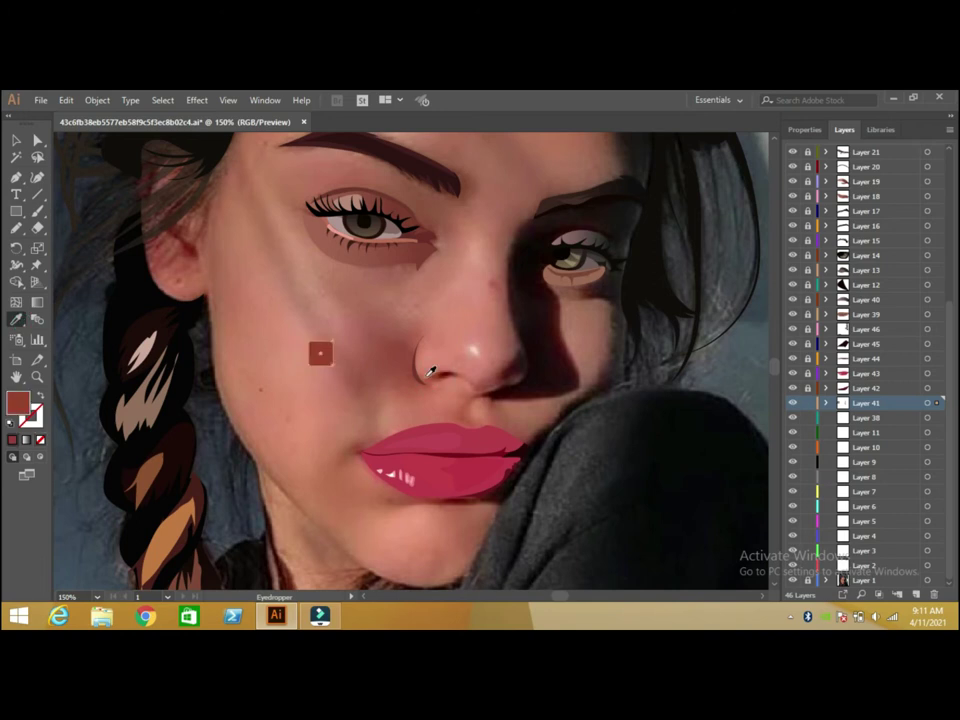
click(16, 211)
drag(291, 298, 309, 316)
click(16, 319)
click(445, 371)
click(18, 143)
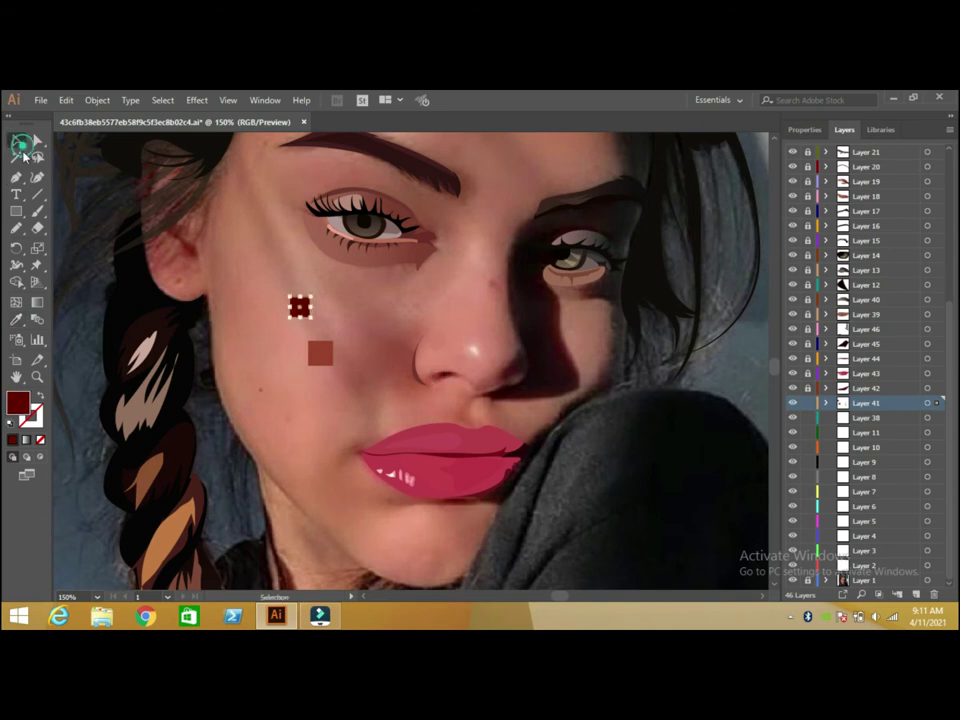
Give the nostril shape a gradient fill and check the dark red sample square's colour.
click(448, 378)
click(26, 440)
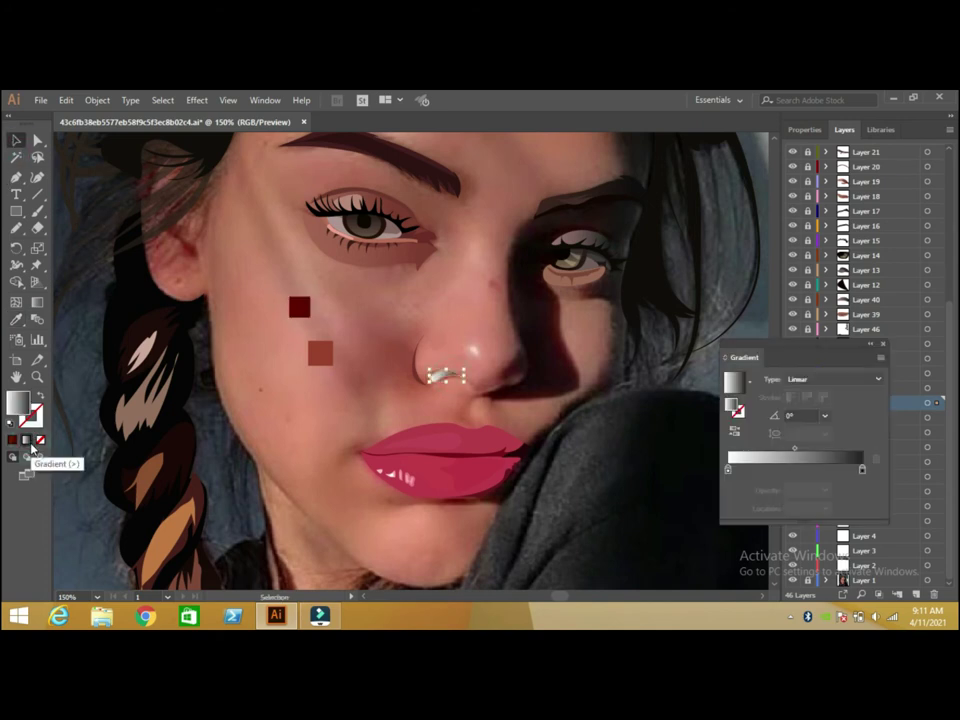
click(297, 306)
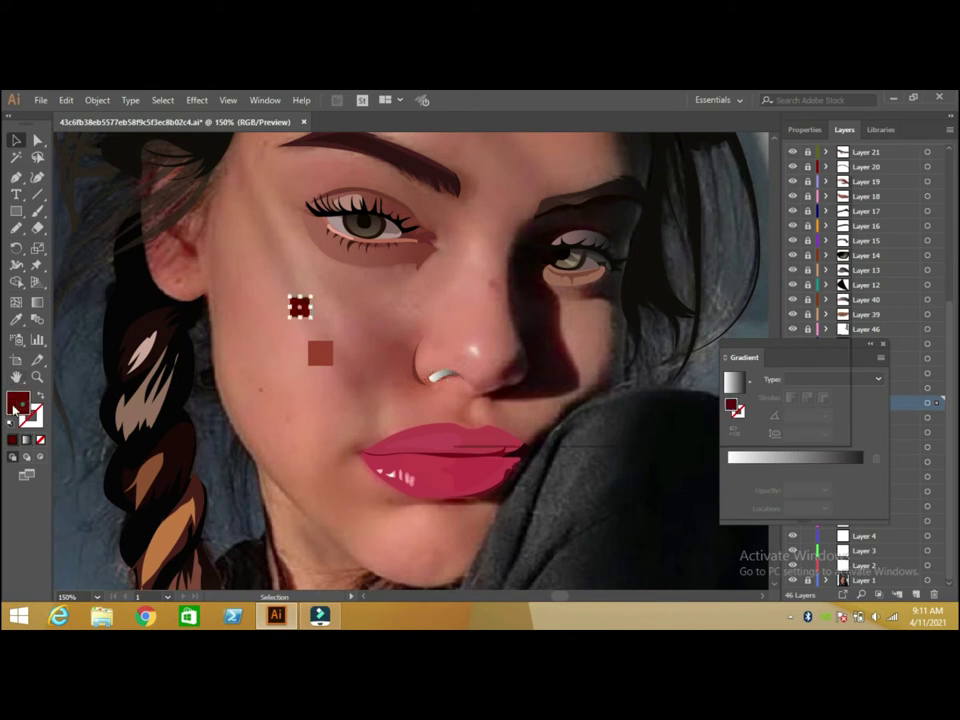
double_click(17, 402)
click(625, 345)
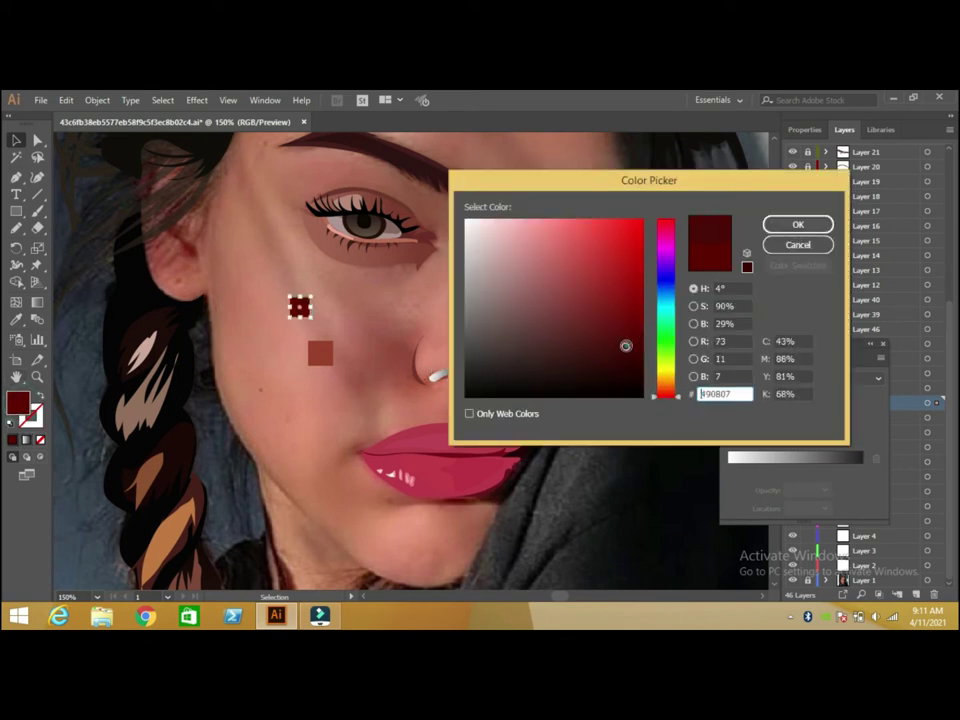
drag(739, 394, 697, 398)
click(797, 244)
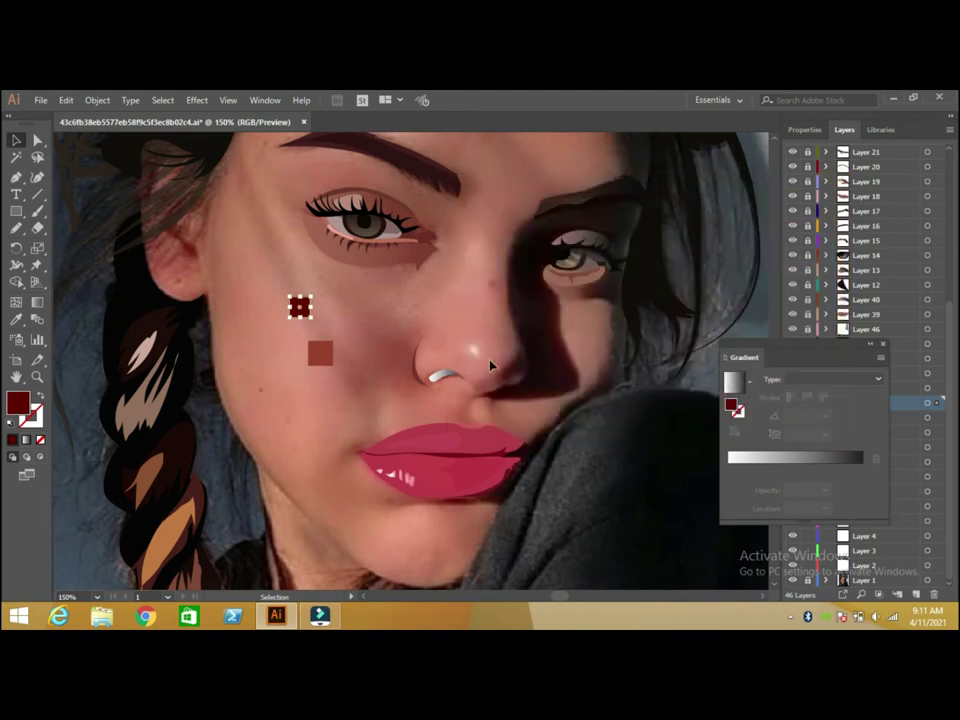
Set the gradient's right stop colour and read the red-brown sample square's value.
click(445, 377)
click(866, 472)
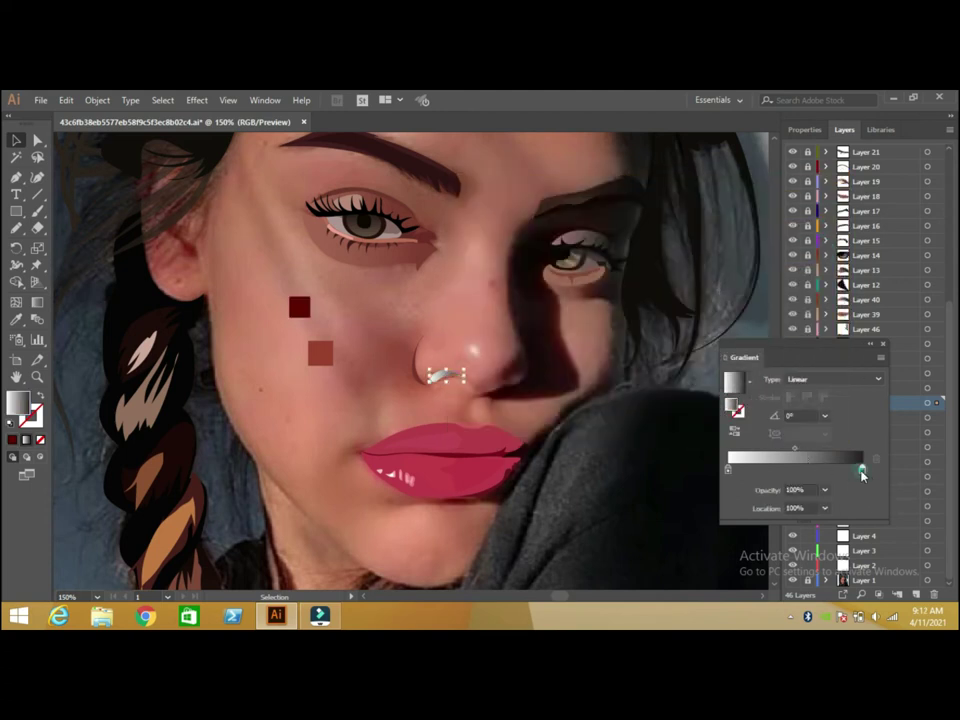
double_click(19, 406)
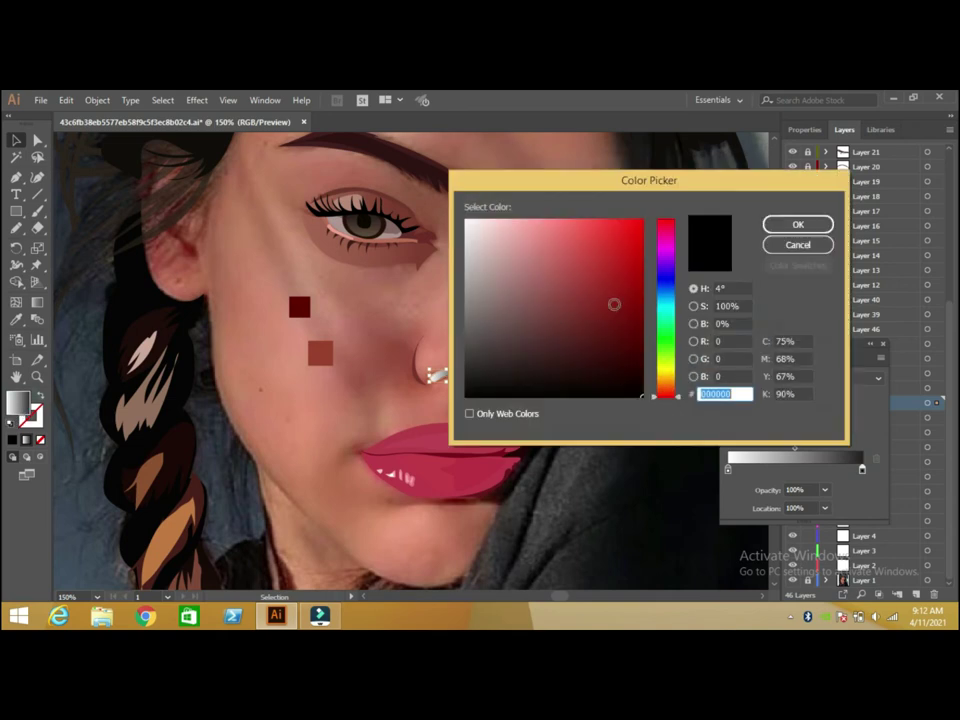
click(799, 226)
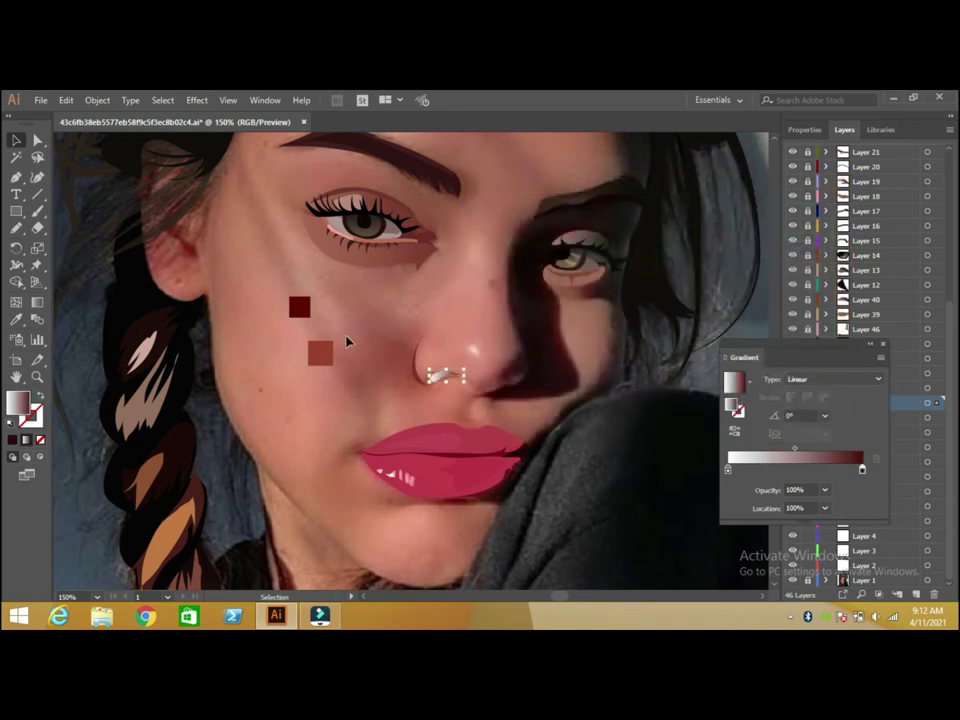
click(321, 358)
double_click(18, 403)
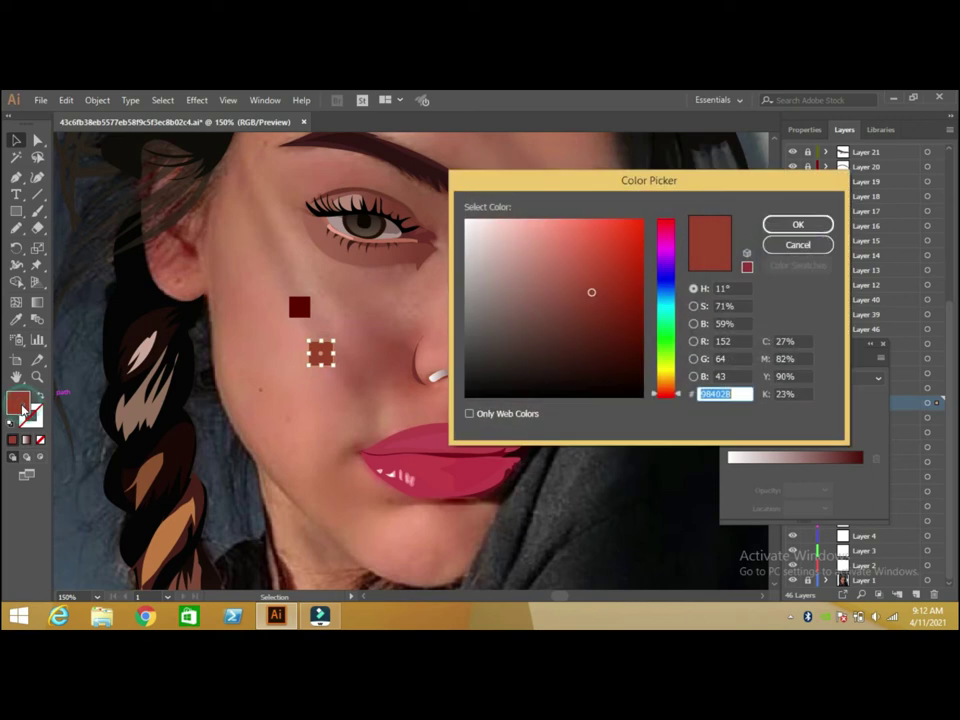
click(768, 250)
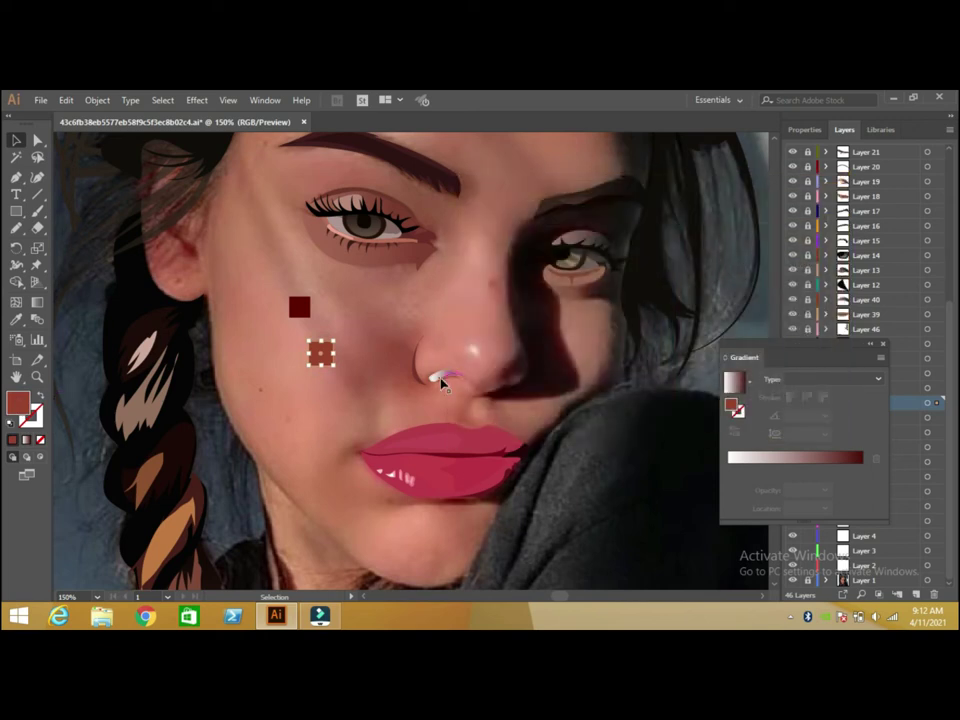
Set a gradient stop to #984028 and slide it toward the middle.
click(439, 375)
click(729, 470)
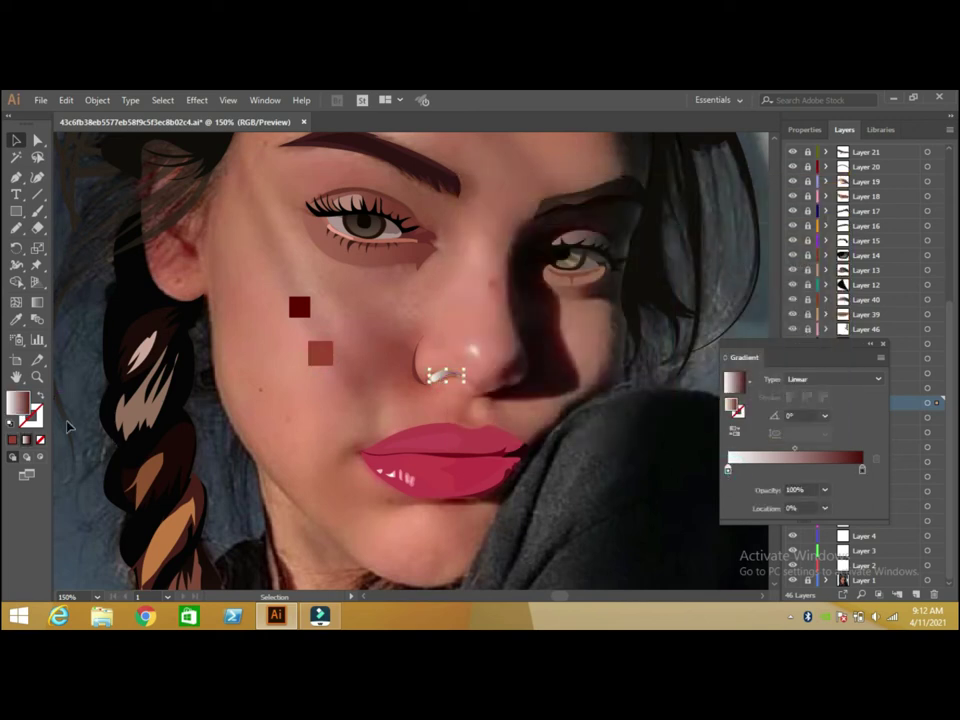
double_click(18, 403)
text(984028)
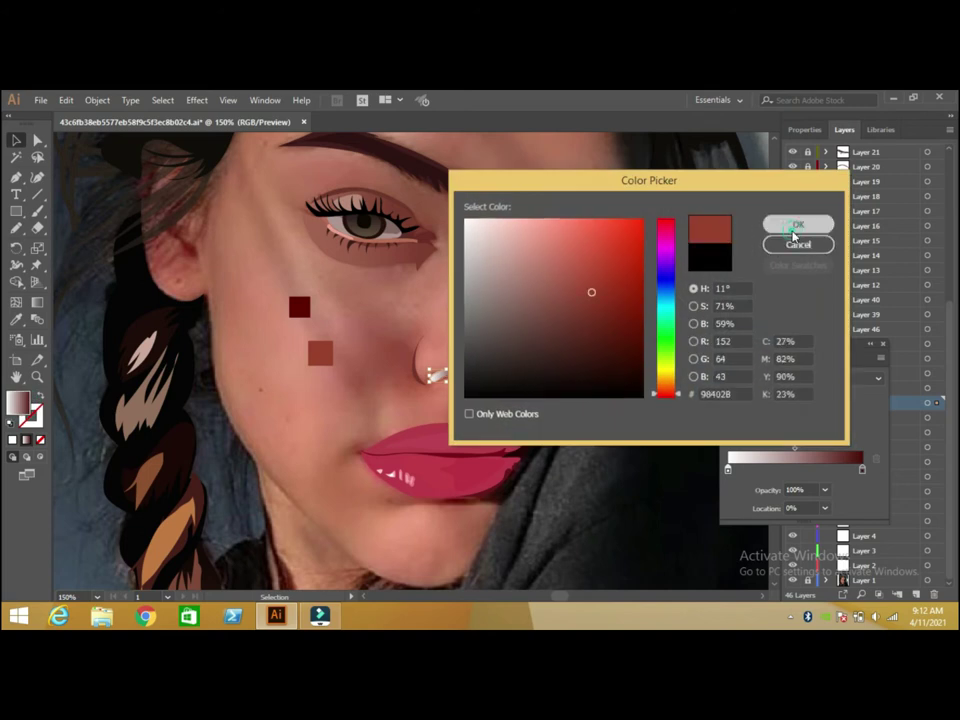
click(797, 224)
mouse_move(862, 470)
mouse_down()
mouse_move(785, 478)
mouse_move(753, 450)
mouse_up()
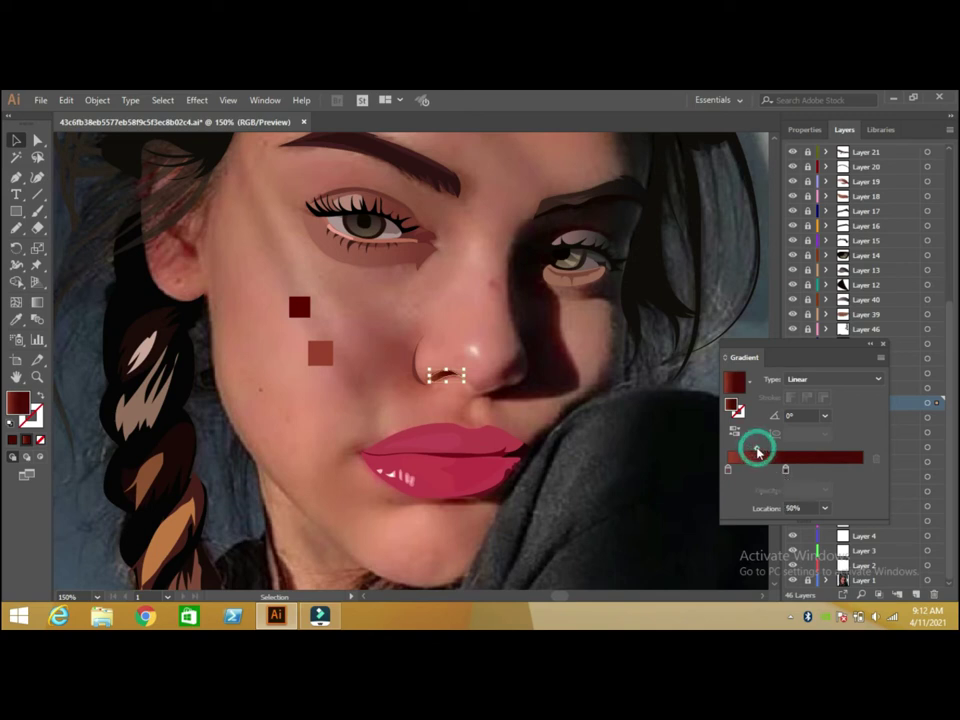
Close the Gradient panel and delete both cheek sample squares.
click(883, 345)
drag(340, 280, 303, 360)
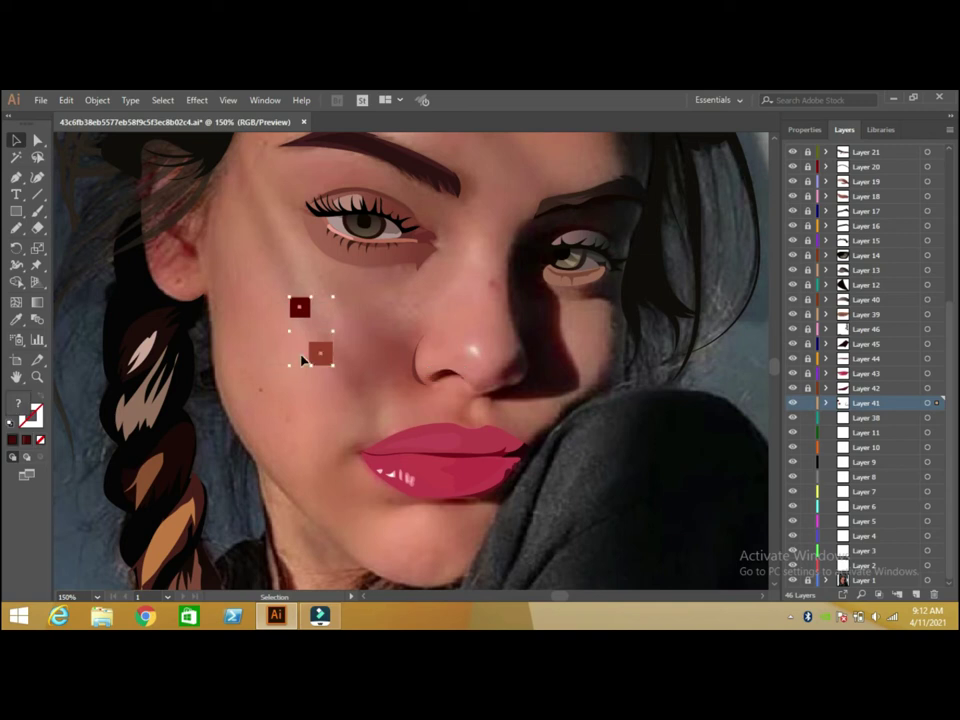
key(Delete)
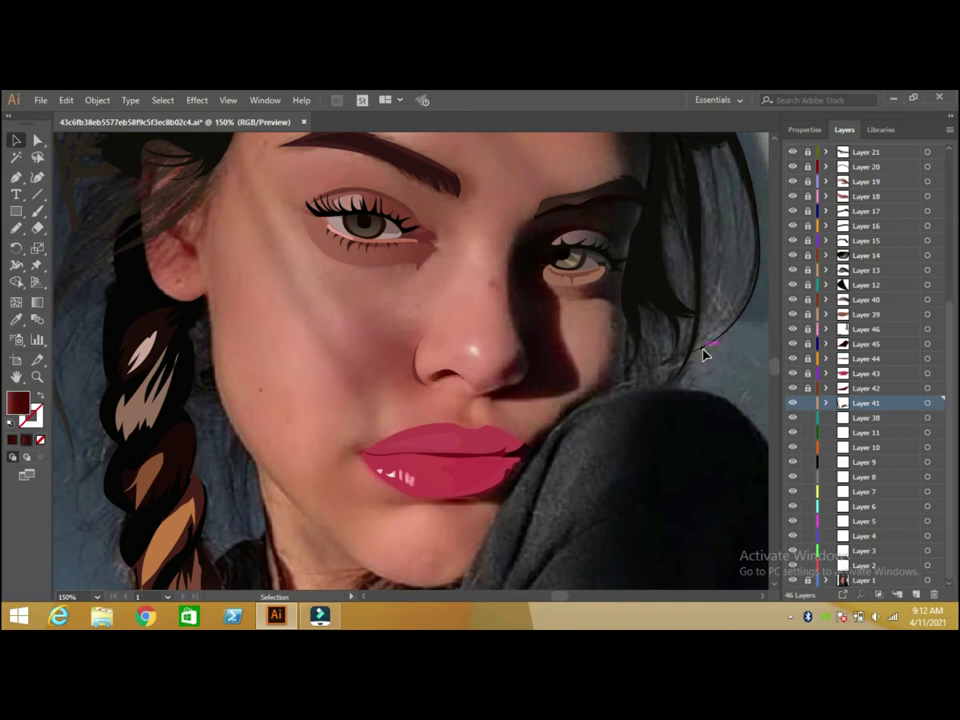
Draw an unfilled Pencil shape beside the right nostril.
click(16, 228)
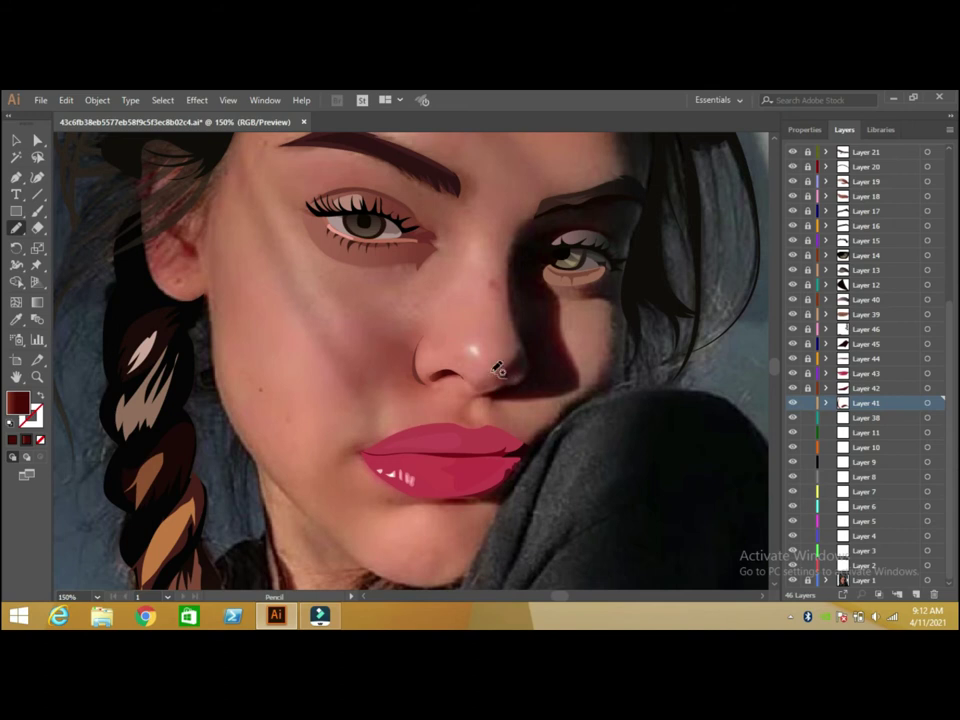
click(495, 368)
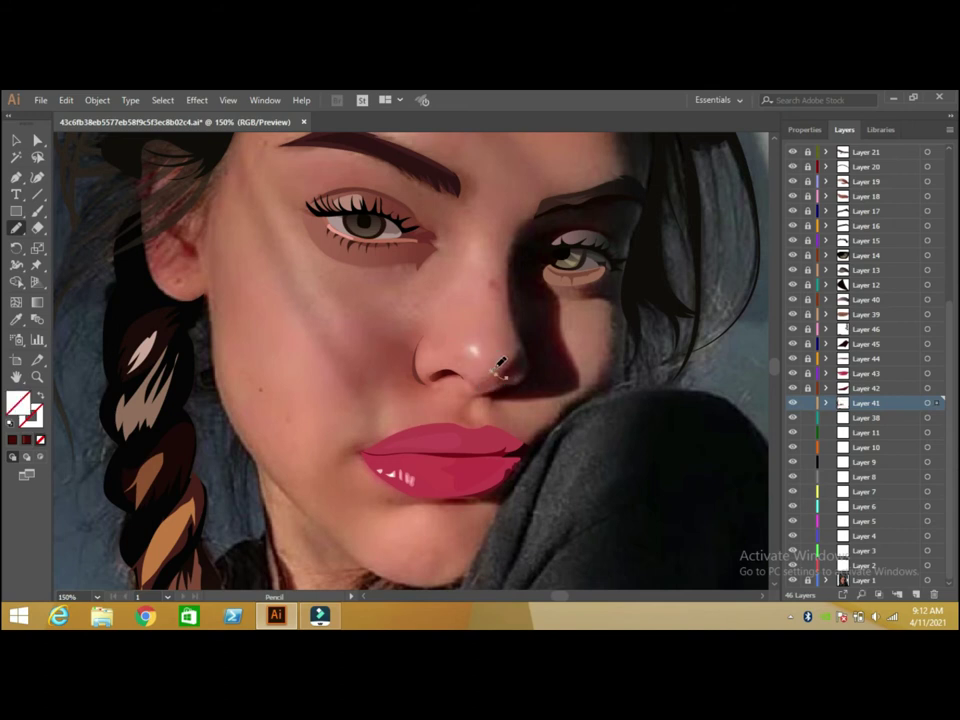
drag(514, 343, 527, 349)
click(16, 140)
Add two cheek squares filled with the near-black nostril shadow and the muted rose nose skin.
click(16, 211)
drag(321, 360, 345, 381)
key(i)
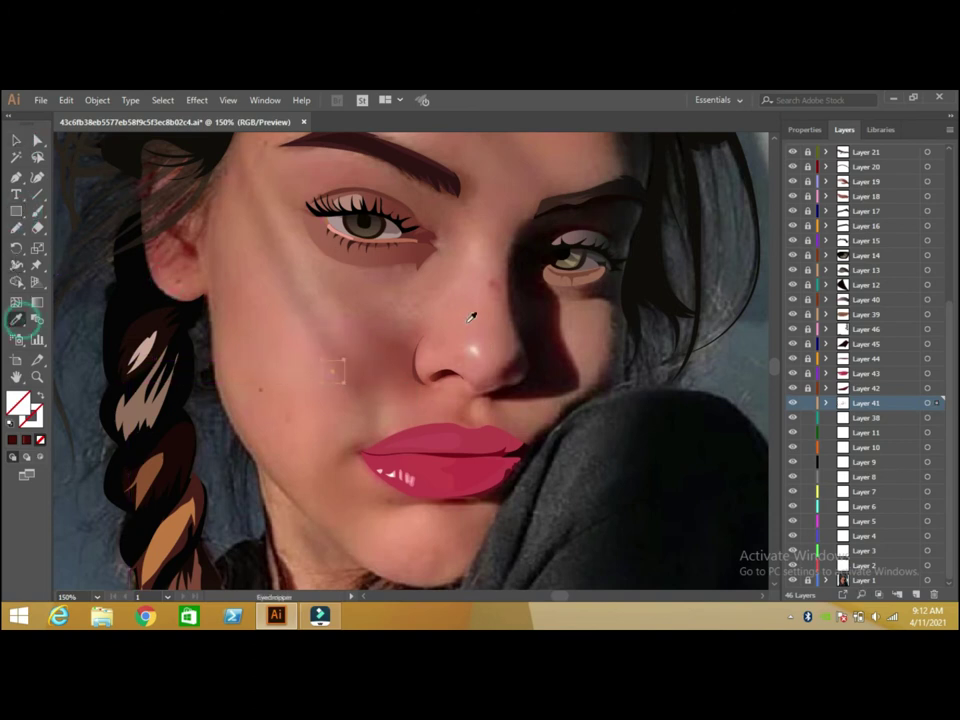
click(516, 367)
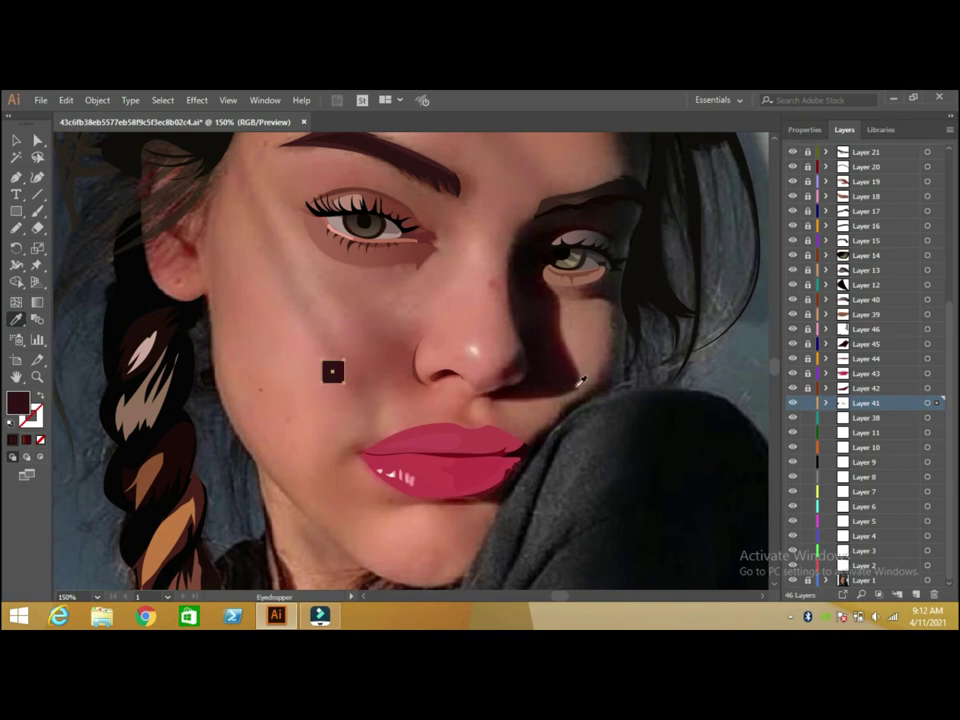
click(16, 211)
drag(302, 331, 326, 353)
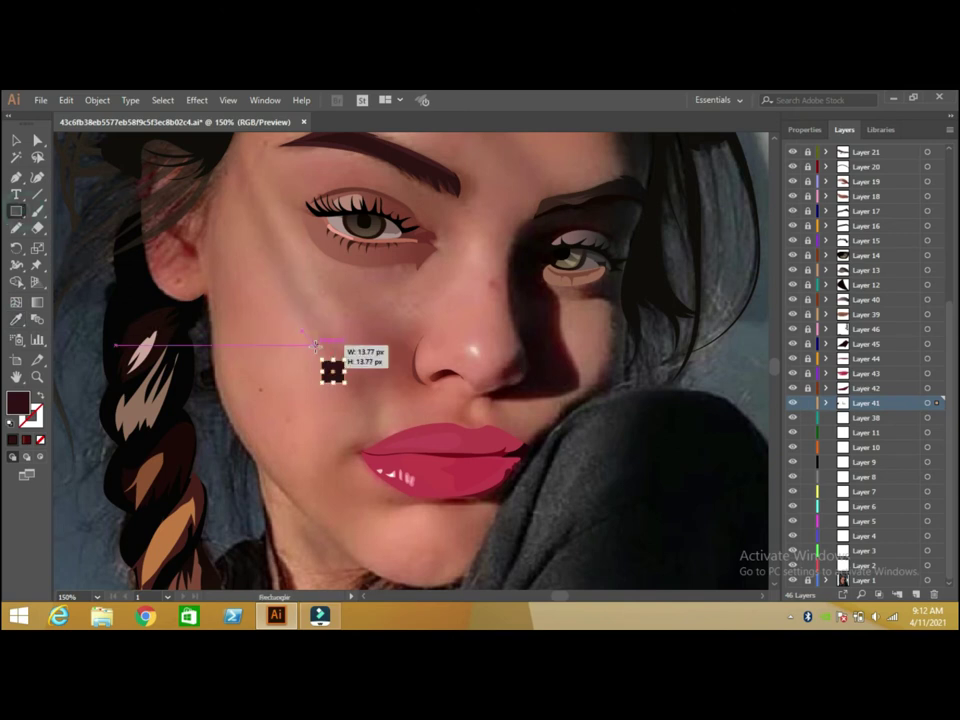
click(17, 320)
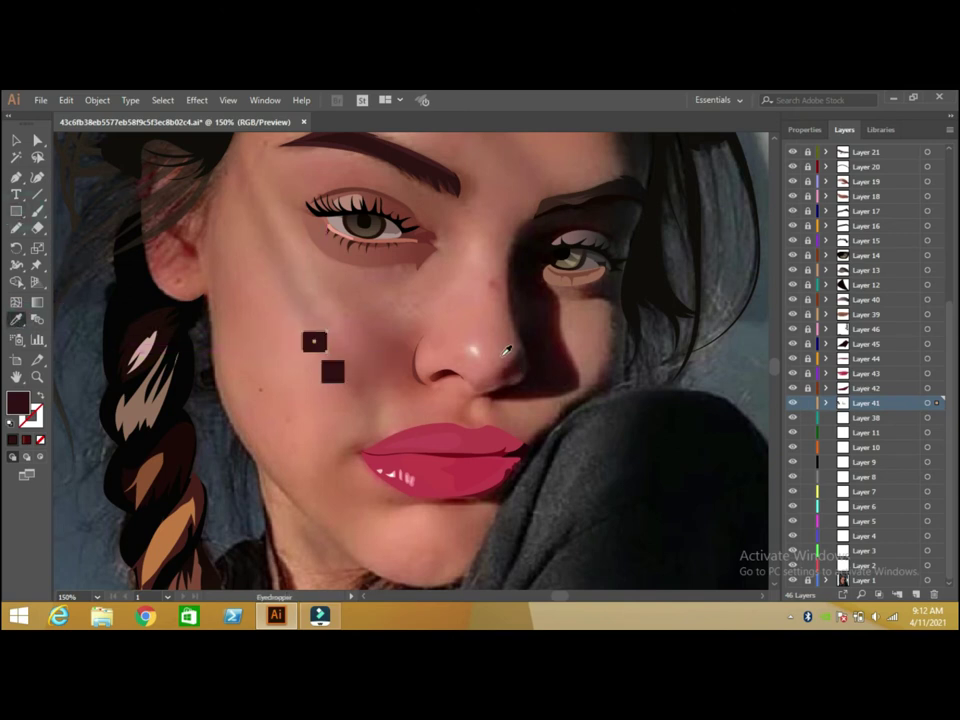
click(505, 352)
click(16, 140)
Apply a gradient to the right-nostril shape and set one stop to the dark sample colour.
click(508, 368)
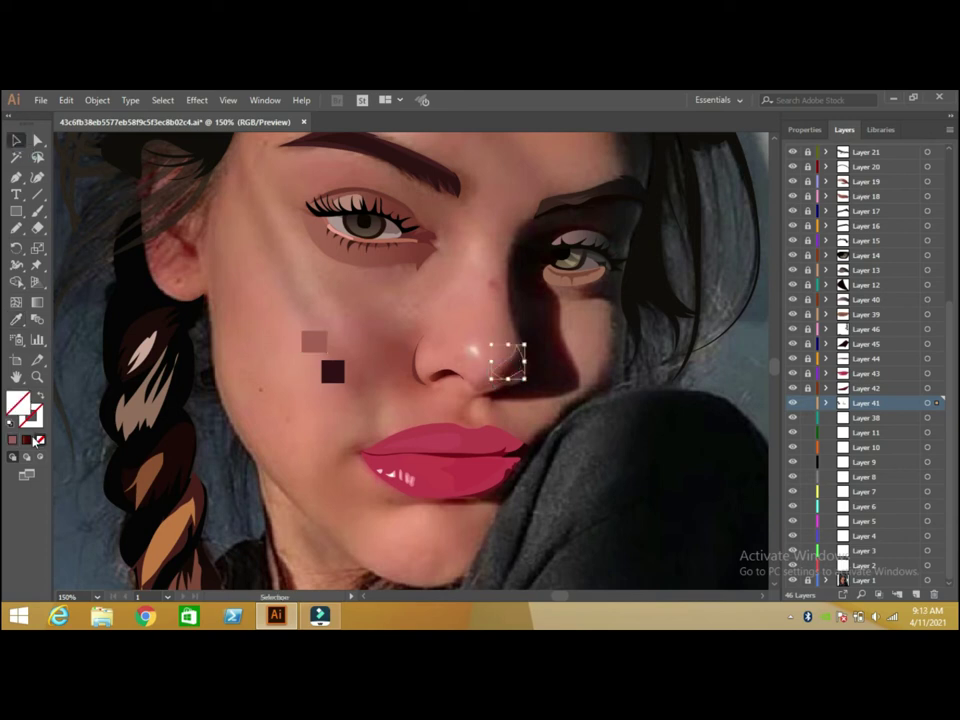
click(26, 439)
click(332, 372)
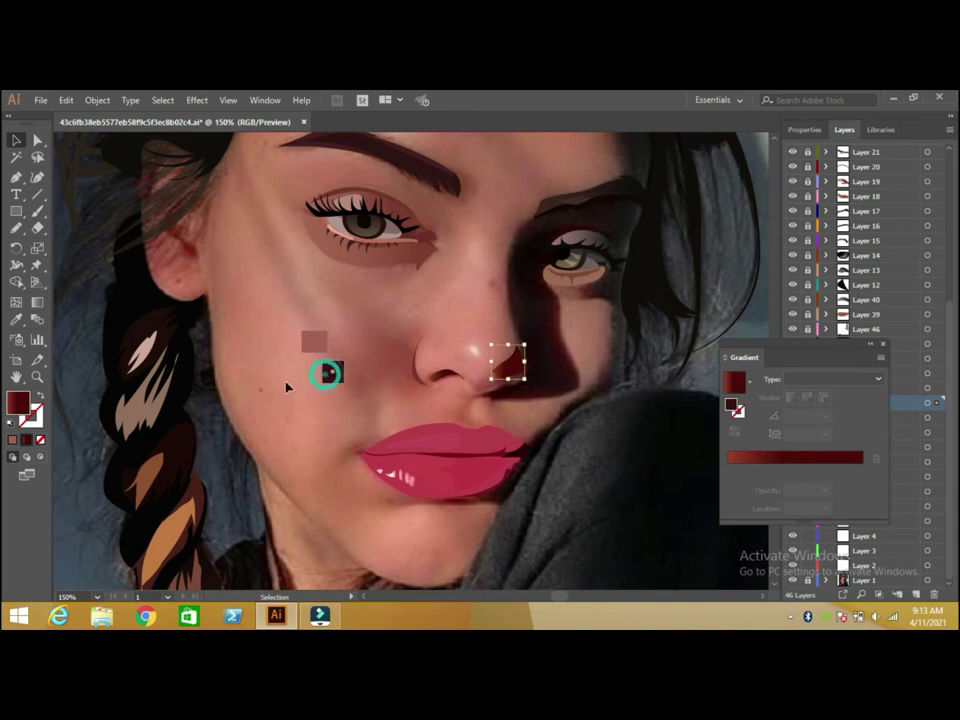
double_click(17, 403)
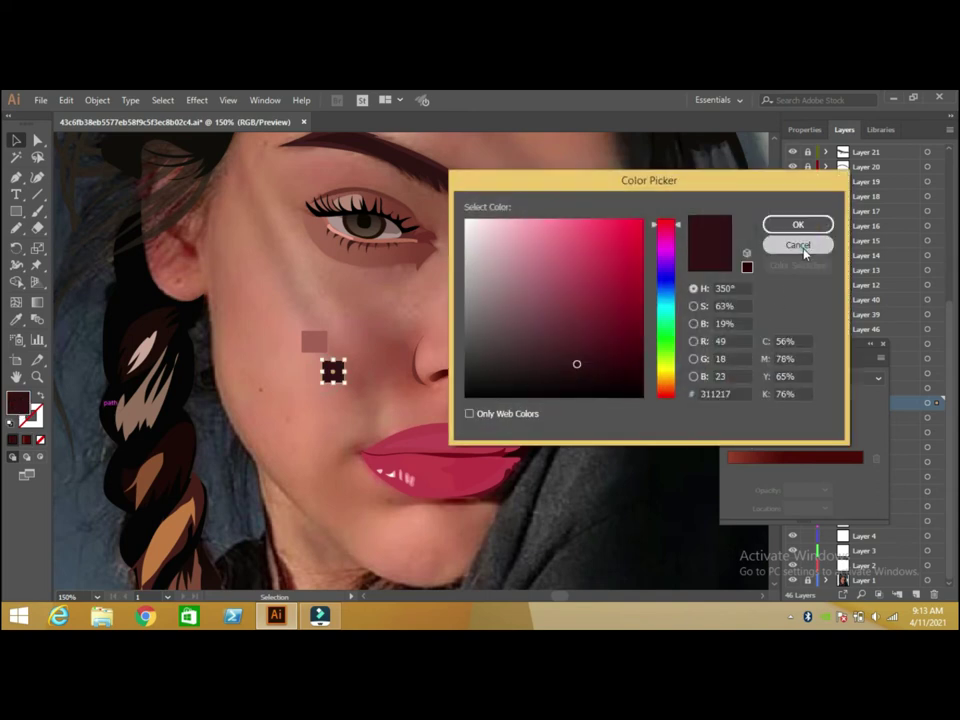
click(797, 244)
click(512, 368)
click(784, 472)
double_click(20, 405)
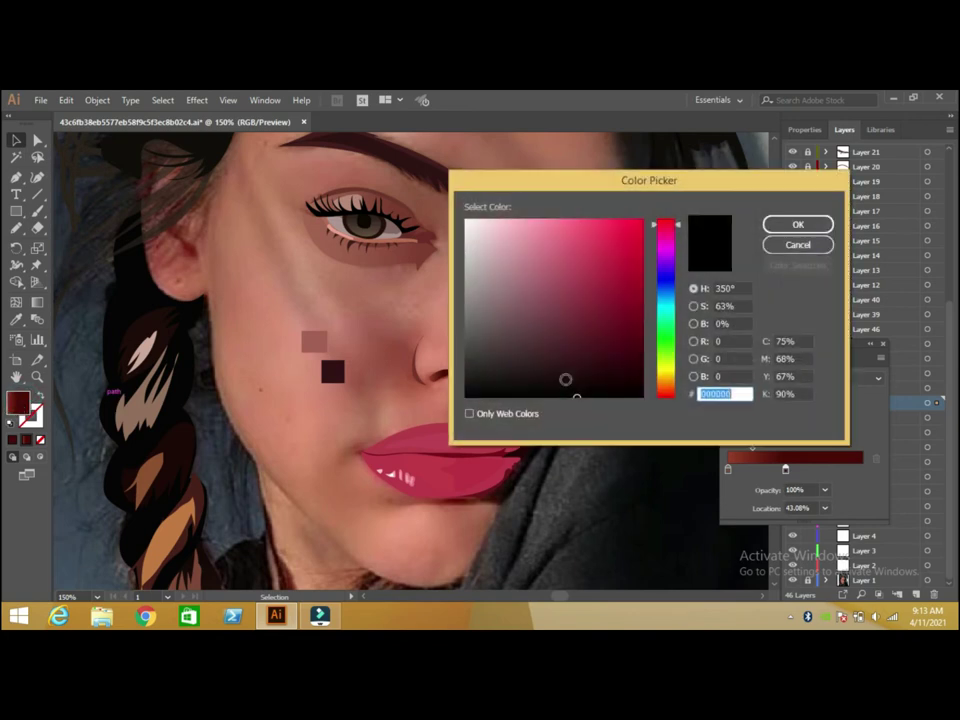
click(797, 223)
Set the left gradient stop to the pink sample square's colour.
click(310, 343)
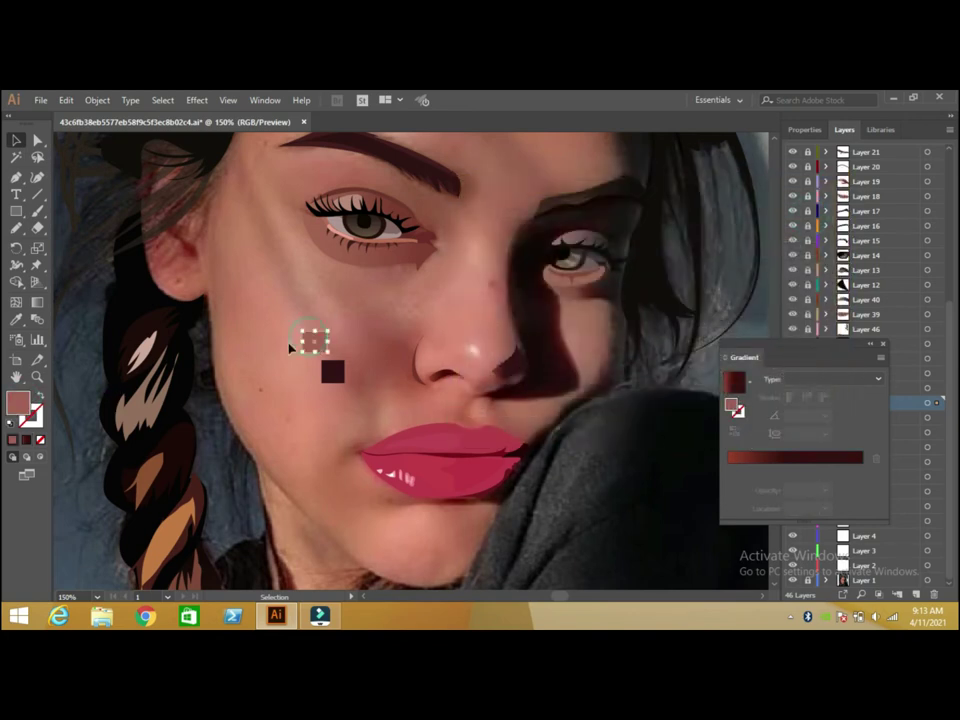
double_click(18, 402)
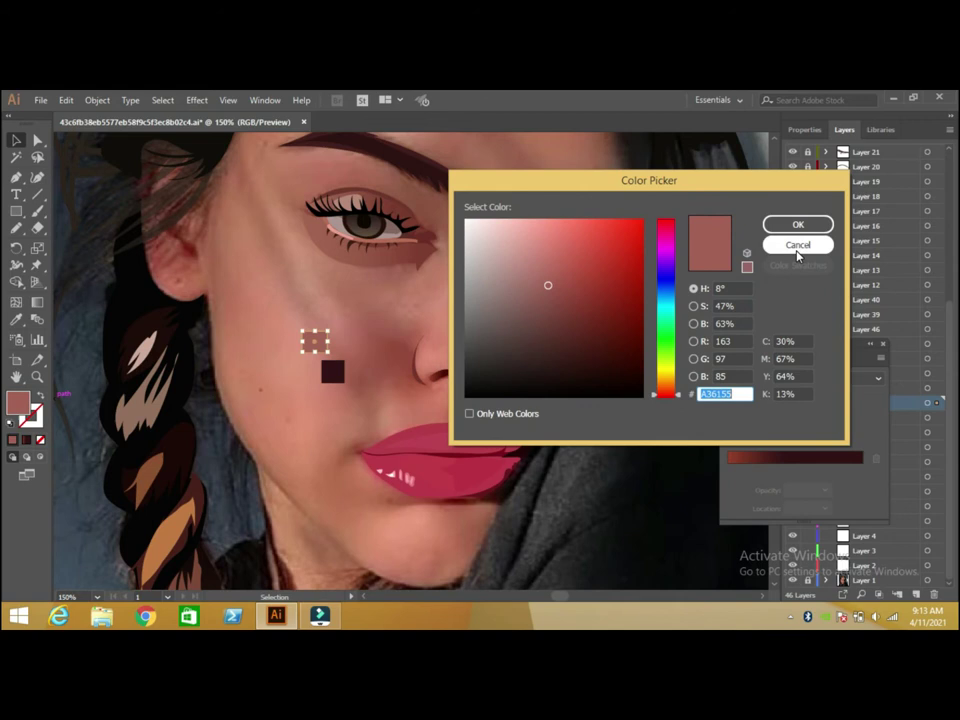
click(797, 245)
click(508, 362)
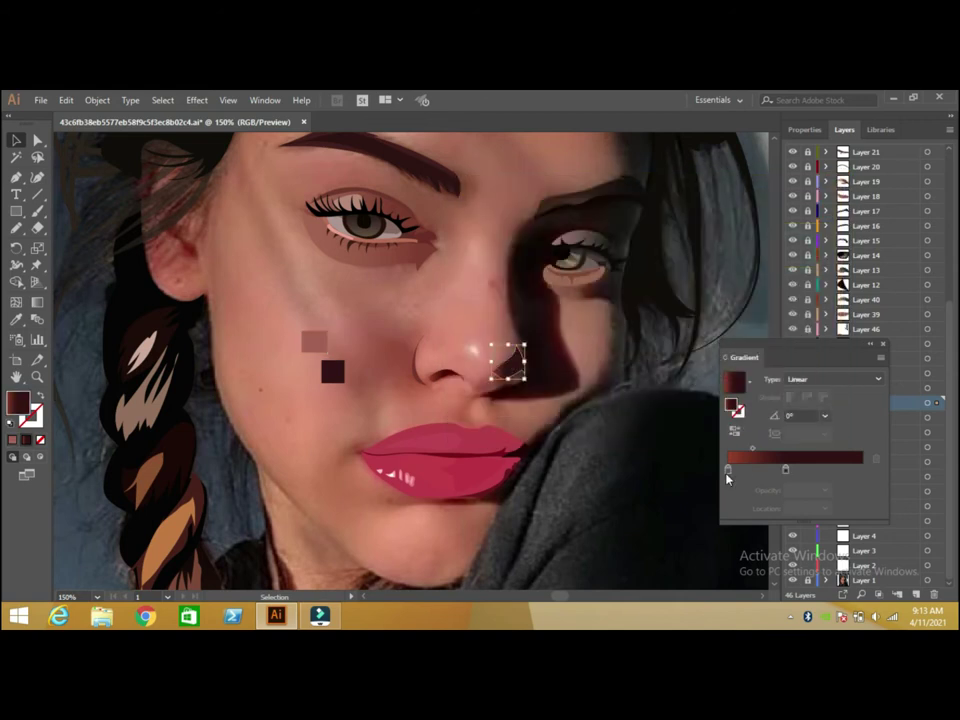
click(727, 470)
double_click(18, 402)
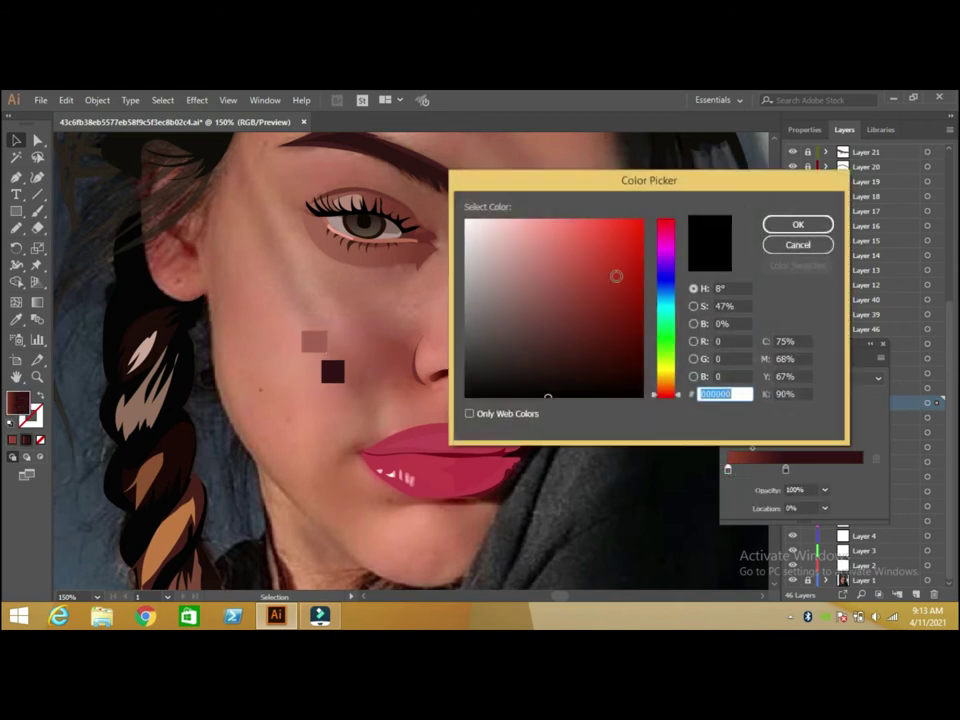
click(778, 223)
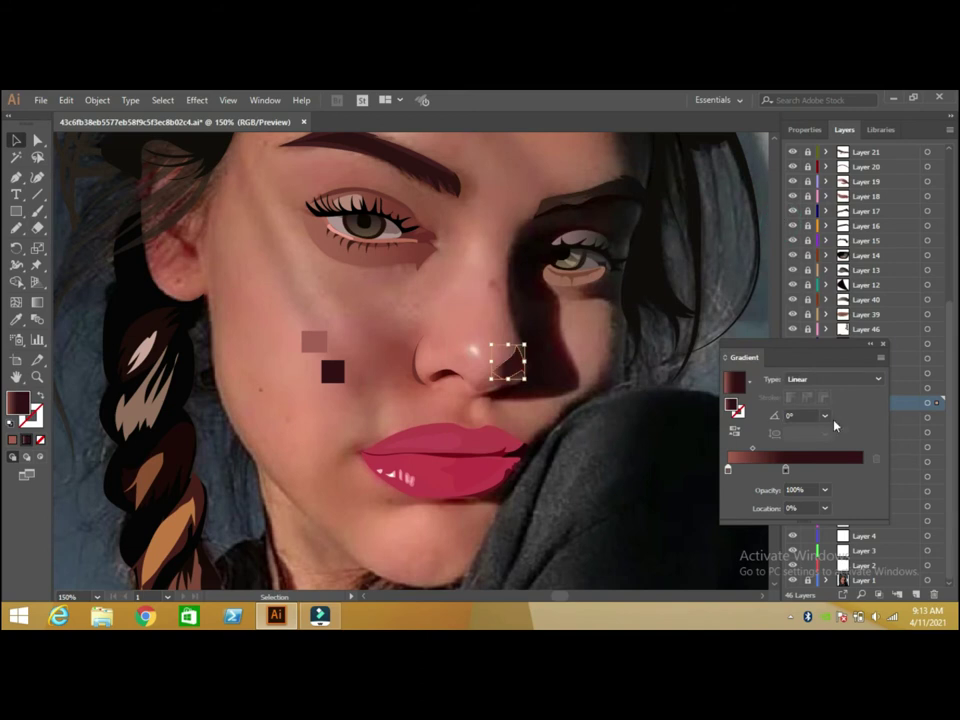
Angle the gradient at -45°, shift its stops right, and select both cheek sample squares.
click(826, 416)
click(843, 305)
click(825, 416)
click(838, 289)
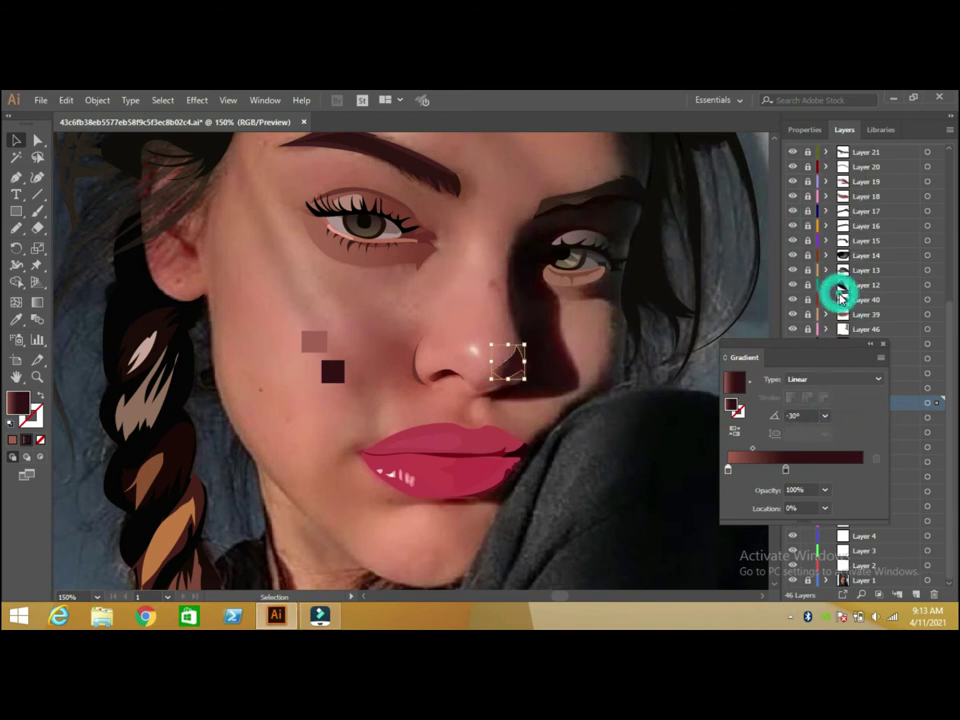
click(825, 416)
click(843, 318)
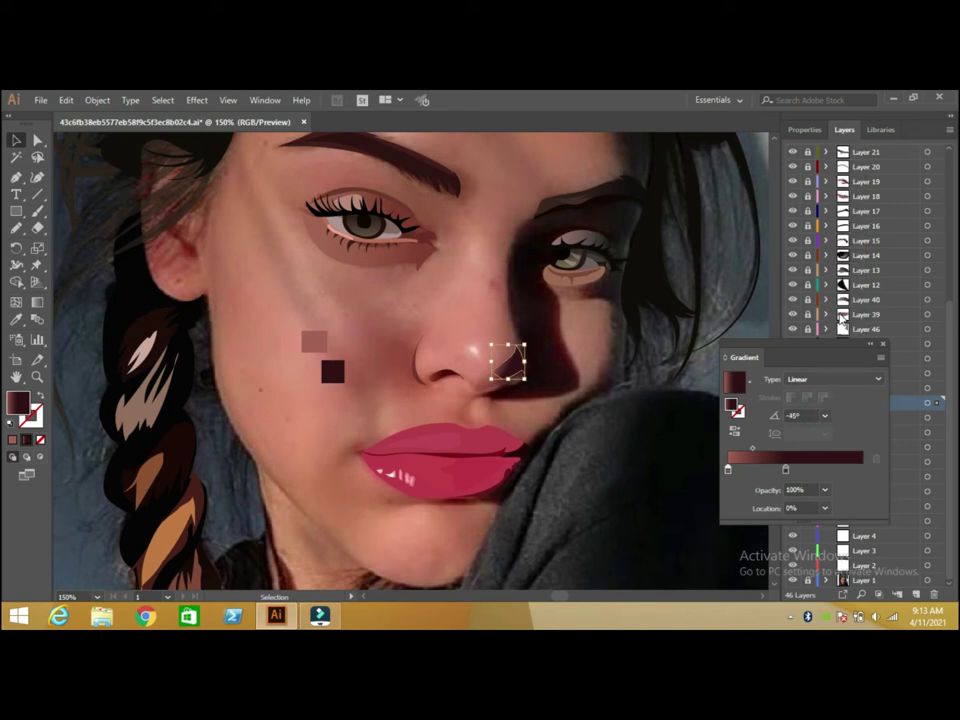
mouse_move(789, 470)
mouse_down()
mouse_move(800, 470)
mouse_move(744, 452)
mouse_up()
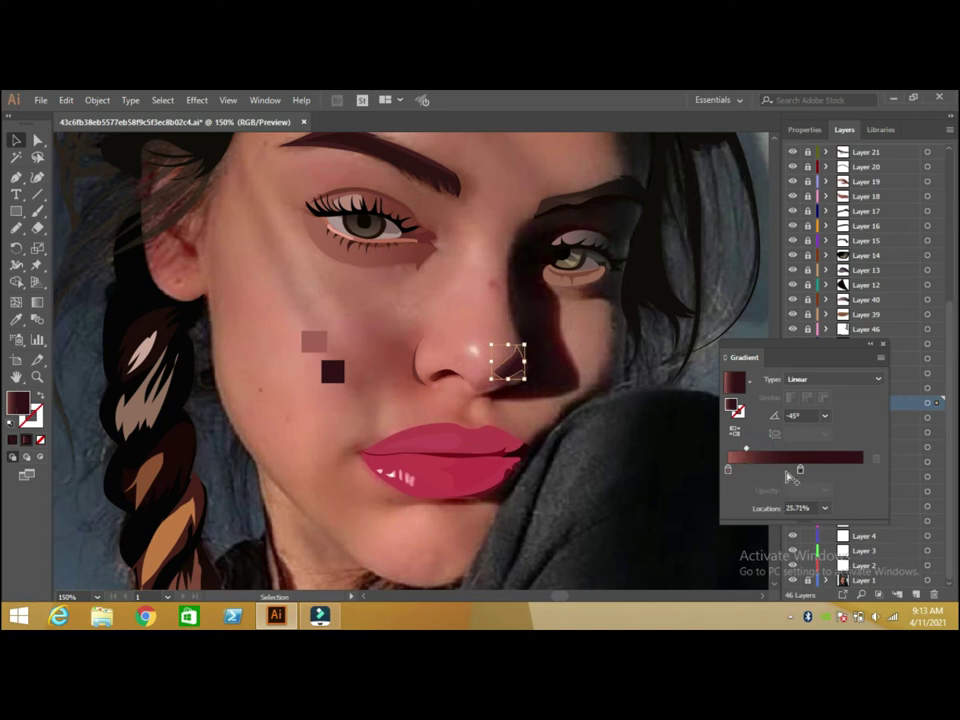
drag(800, 470, 819, 470)
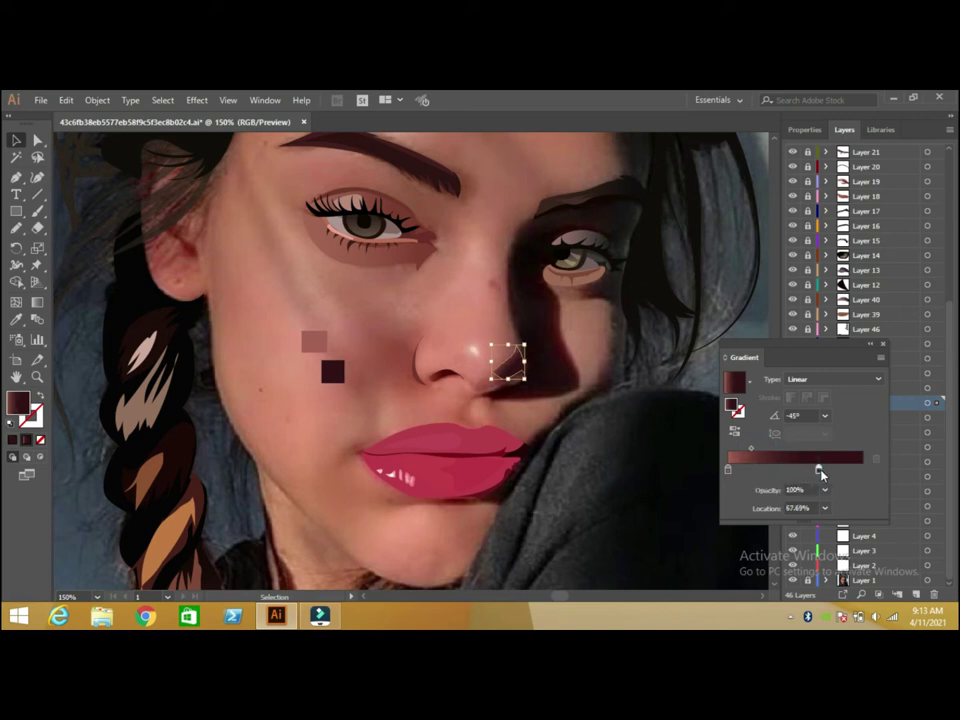
click(883, 347)
drag(349, 338, 283, 403)
Delete the sample squares and draw a rose-brown shadow shape under the nose on Layer 38.
key(Delete)
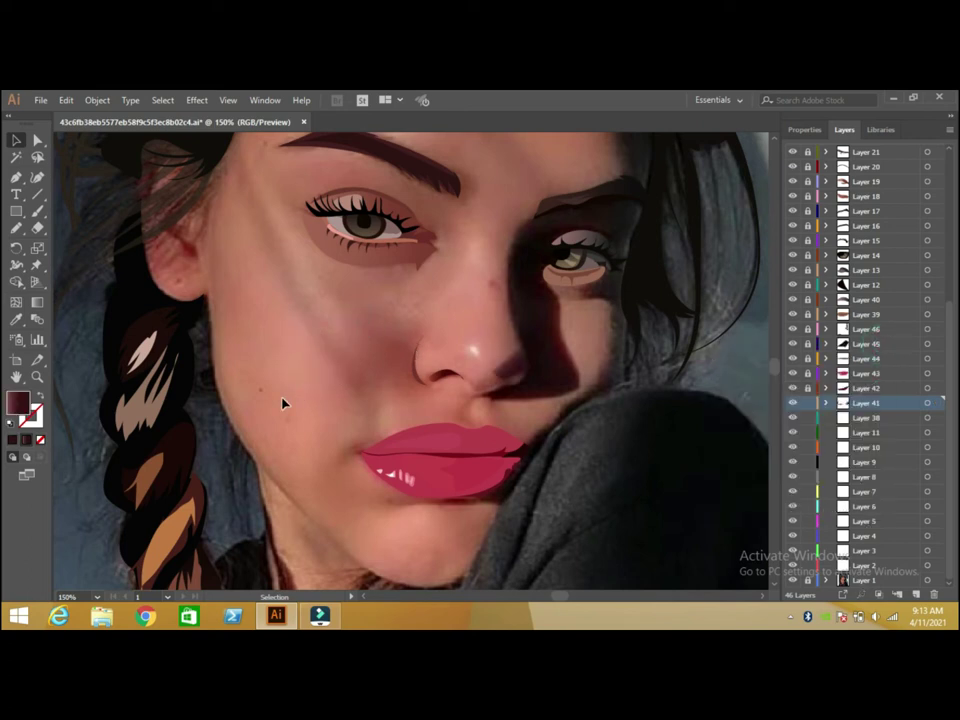
key(n)
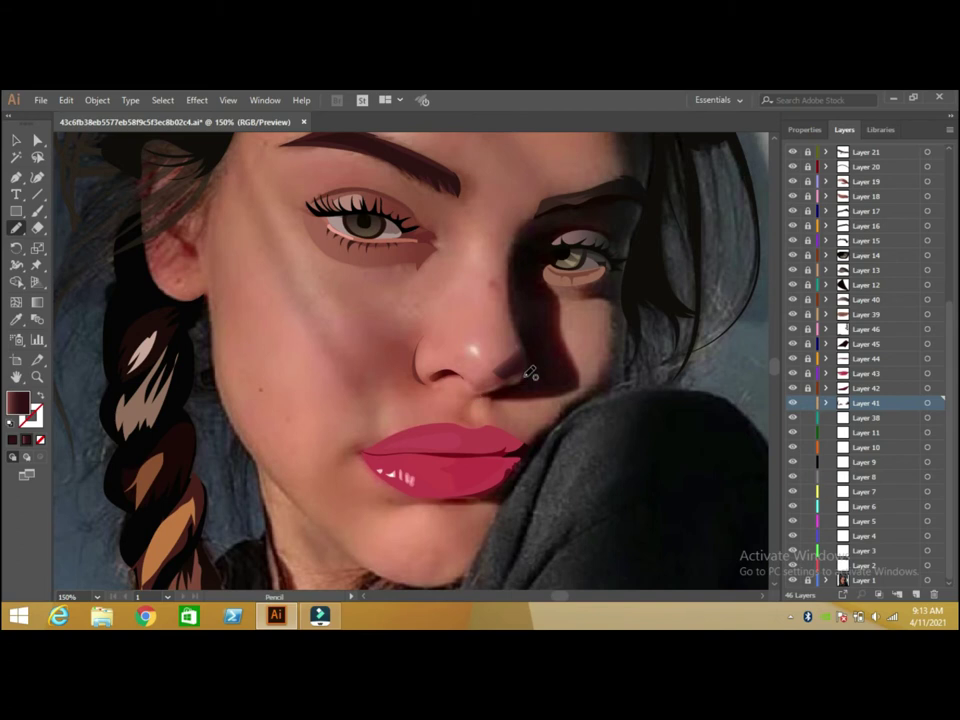
click(815, 417)
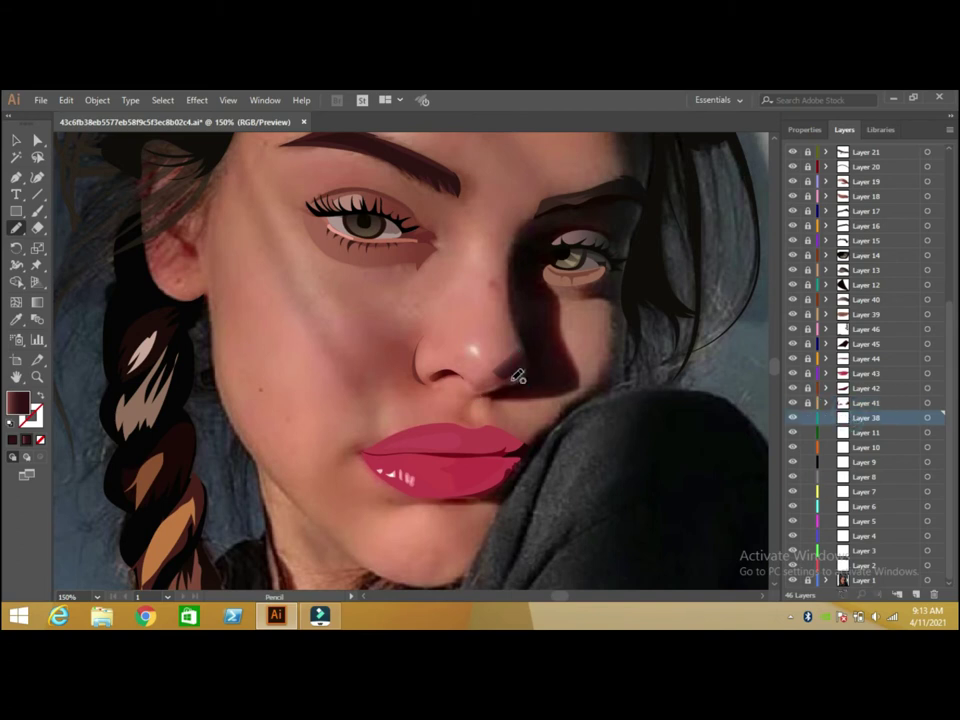
mouse_move(514, 376)
mouse_down()
mouse_move(478, 389)
mouse_move(465, 382)
mouse_move(522, 369)
mouse_up()
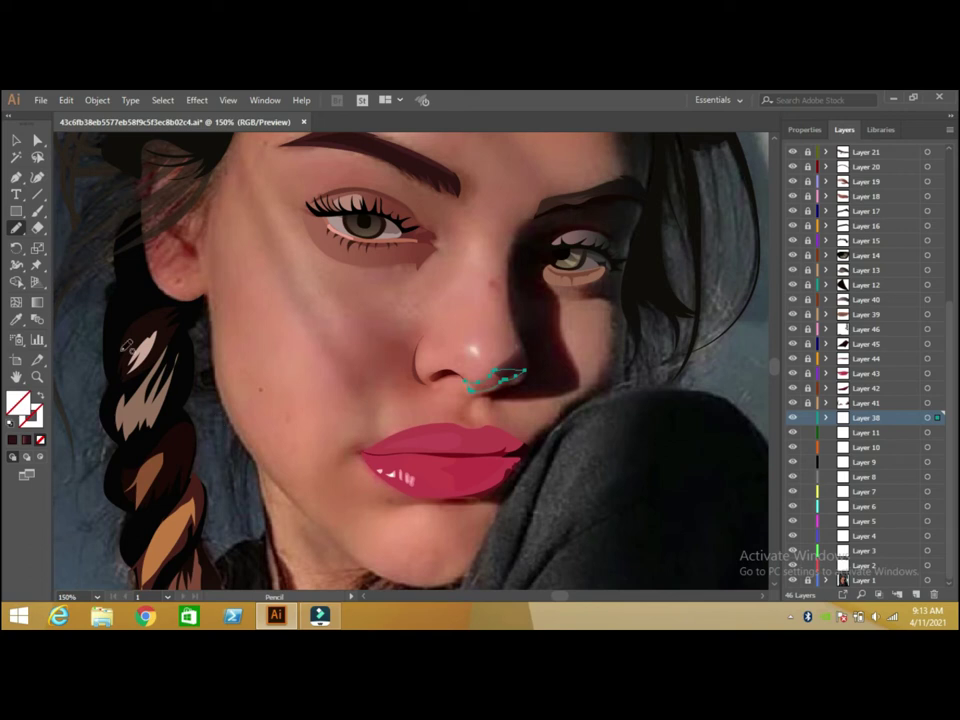
key(i)
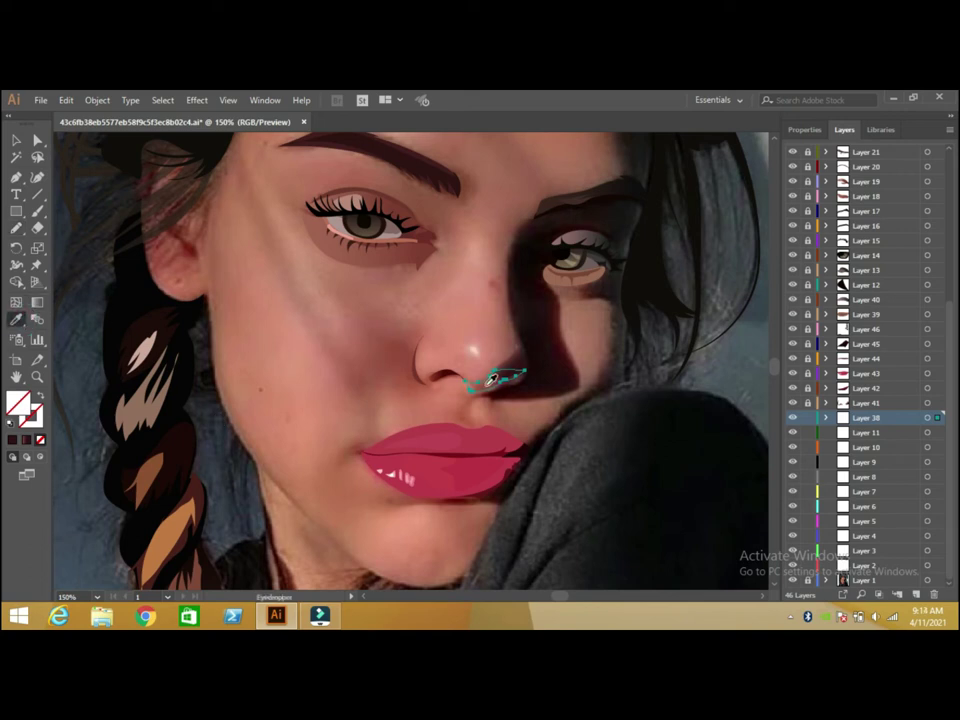
click(492, 378)
click(16, 140)
click(338, 351)
Lock Layer 38 and outline the dark shadow from the right nostril past the right eye on Layer 11.
click(16, 228)
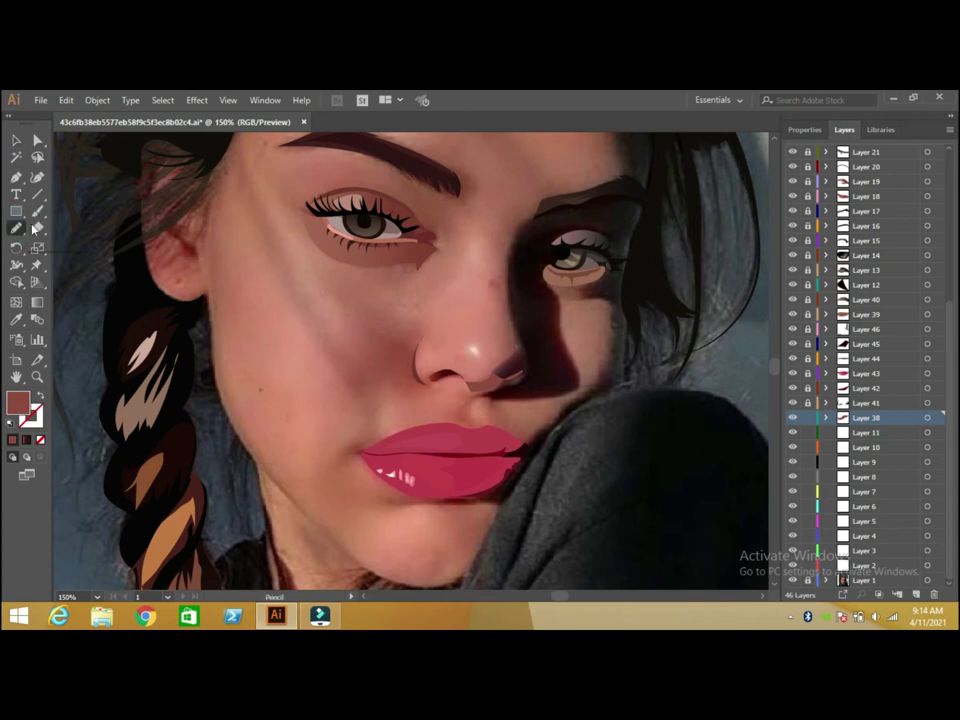
drag(557, 270, 562, 272)
click(808, 418)
click(860, 432)
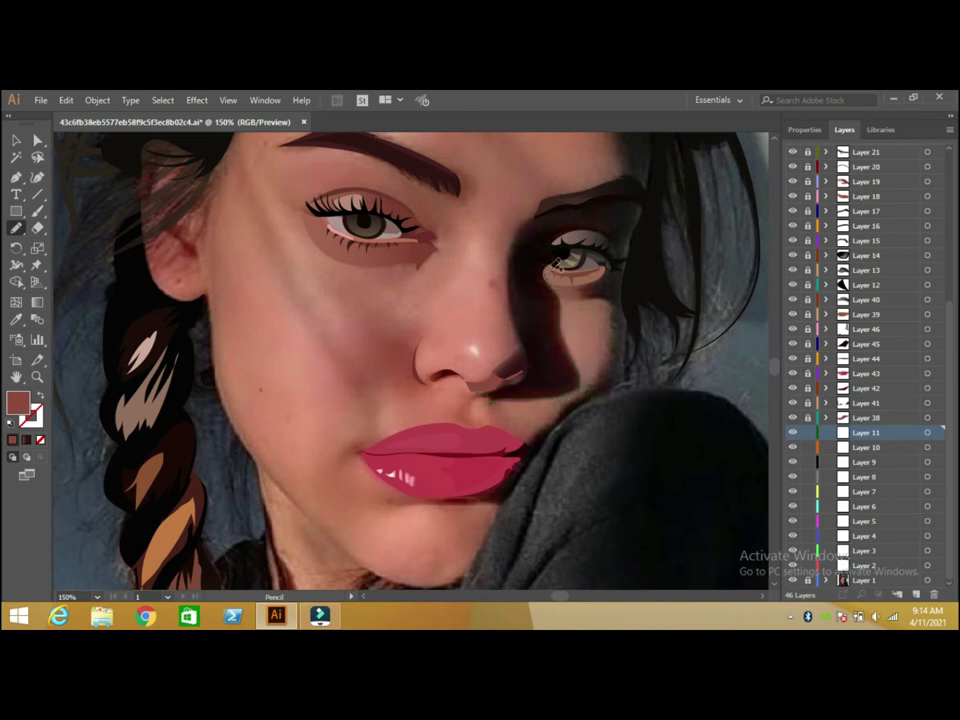
ctrl+click(565, 242)
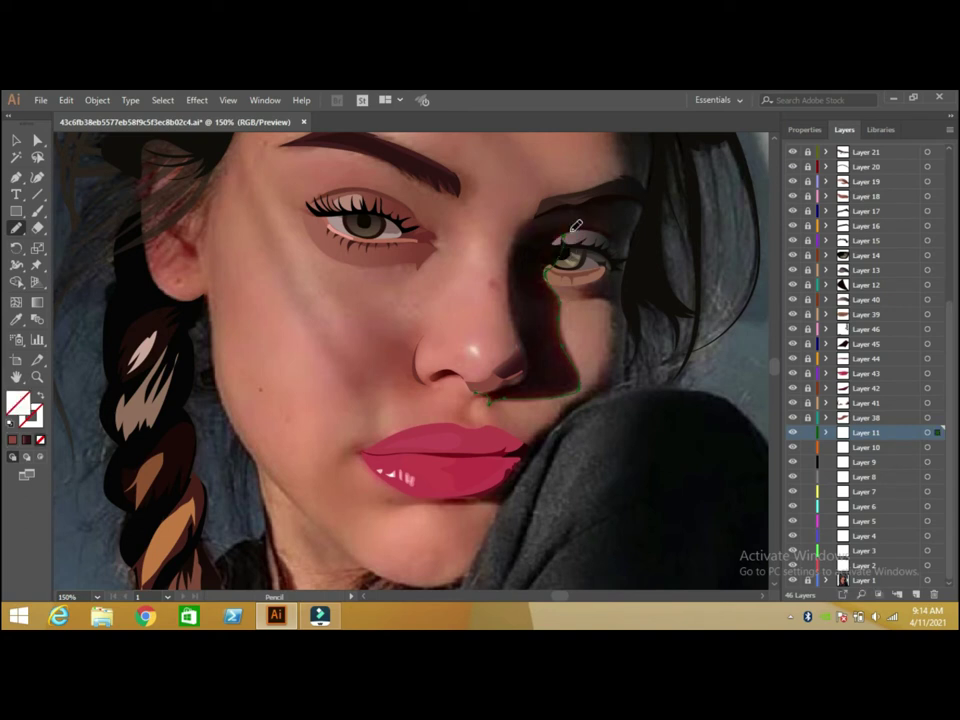
drag(615, 196, 548, 204)
click(523, 376)
click(94, 597)
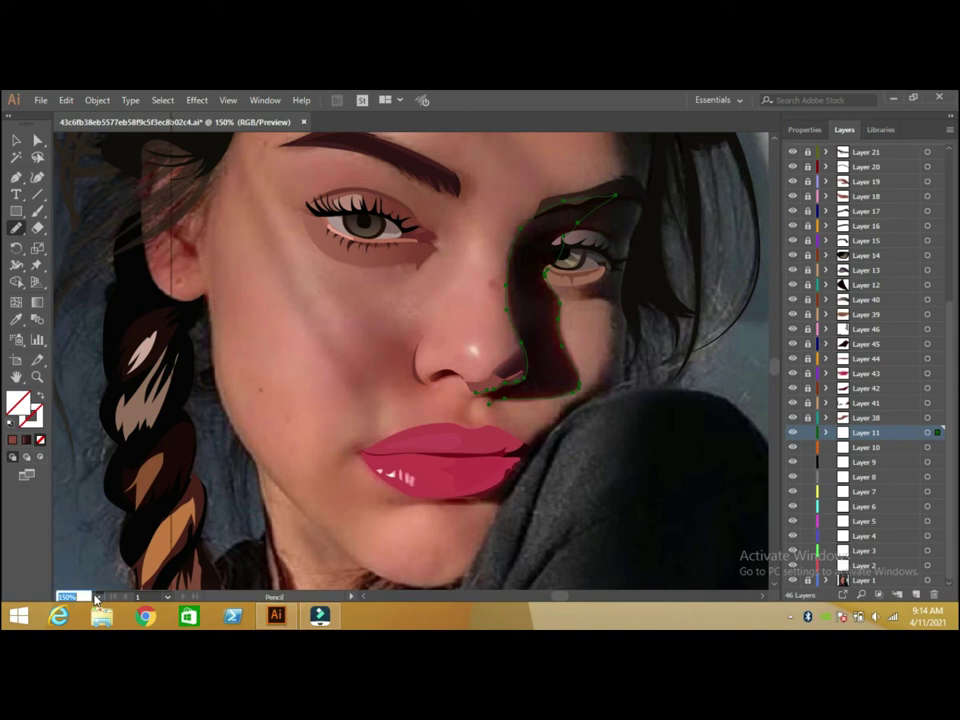
click(117, 410)
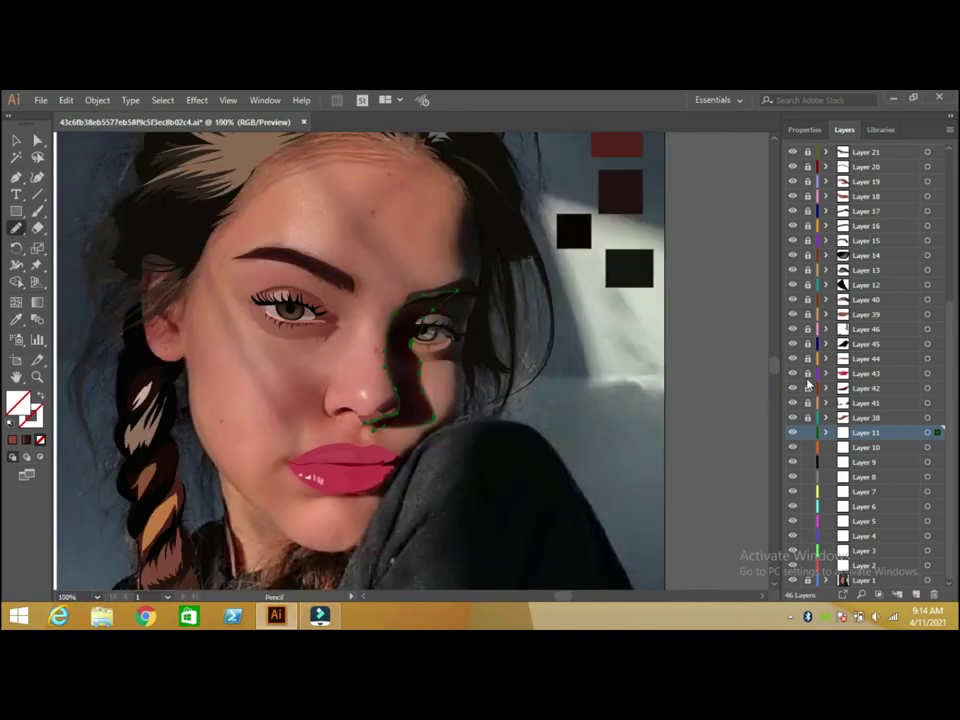
Unlock Layers 38–46 and give the eye shadow shape a gradient fill.
drag(808, 330, 808, 418)
click(18, 137)
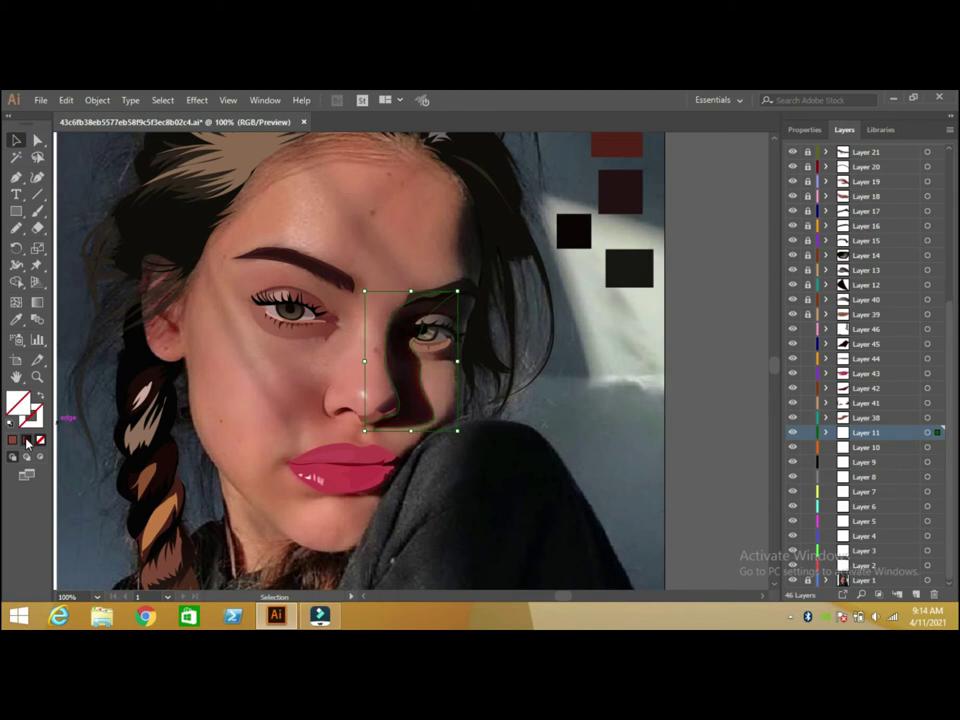
click(776, 140)
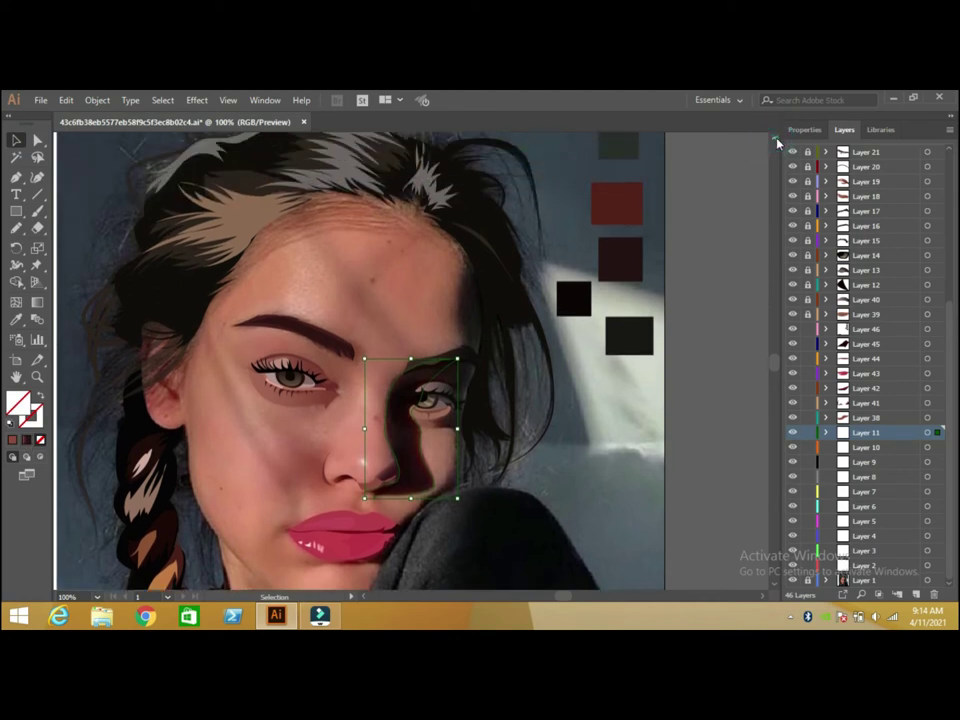
click(776, 140)
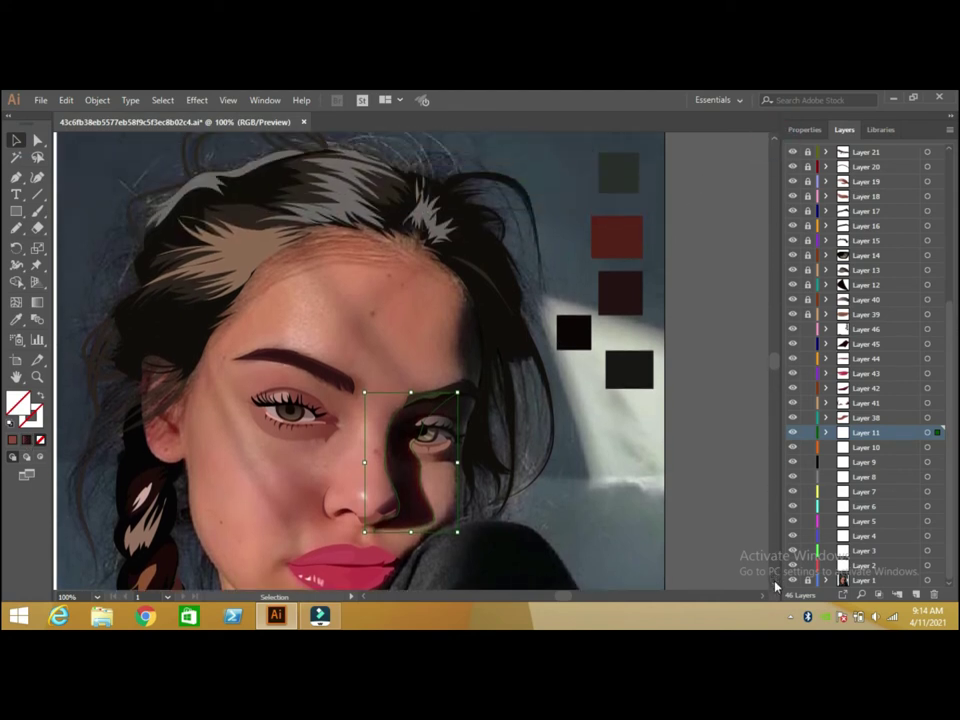
click(776, 588)
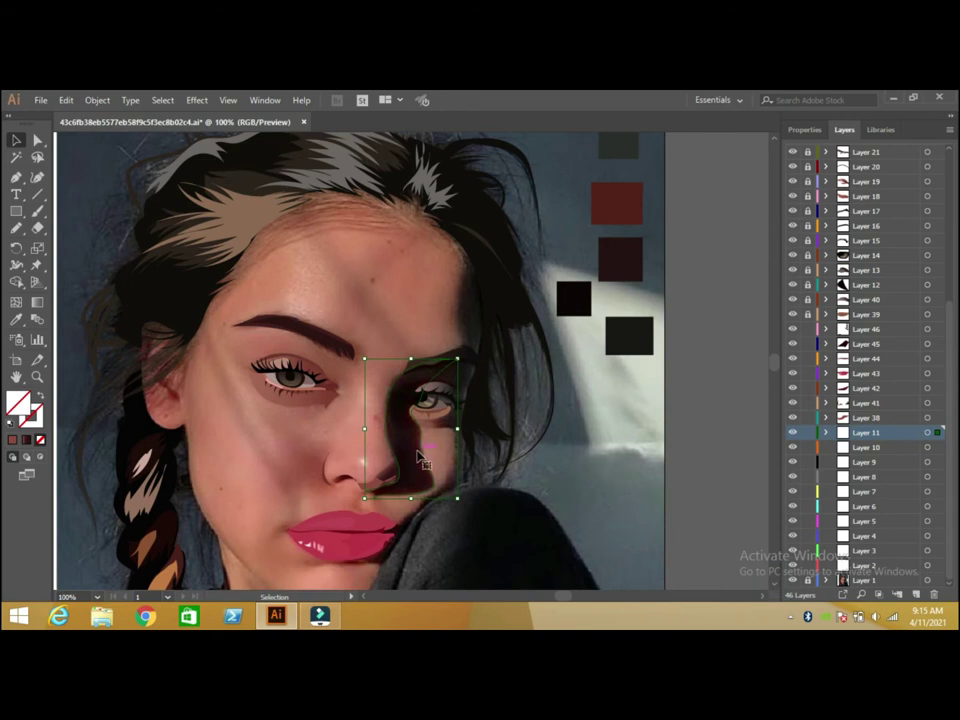
click(27, 440)
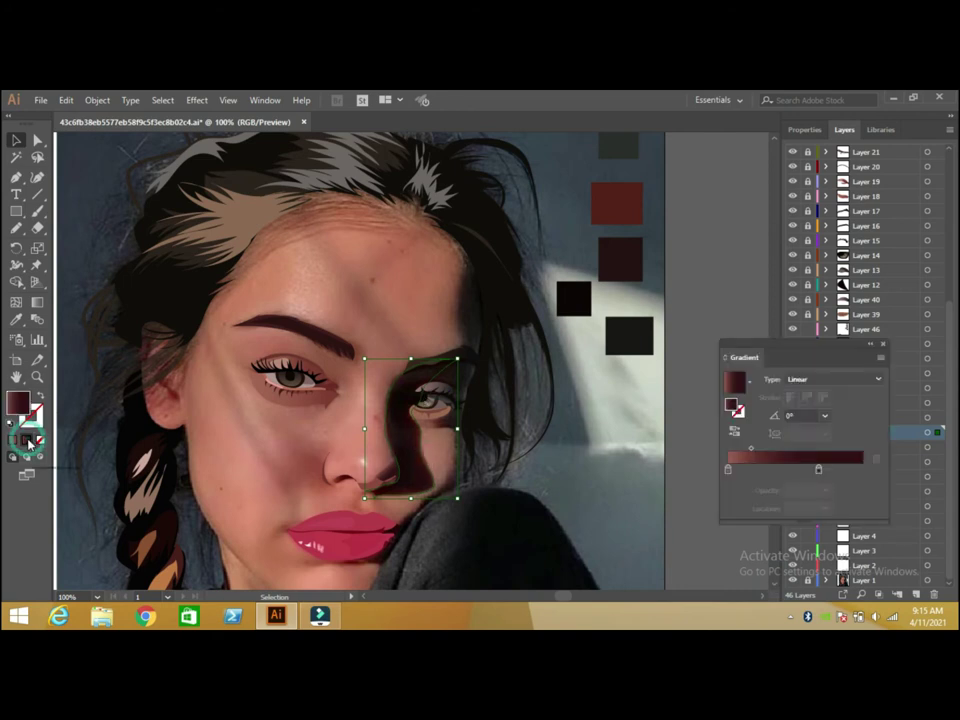
Set the gradient's left stop to the dark maroon from the swatch square.
click(624, 341)
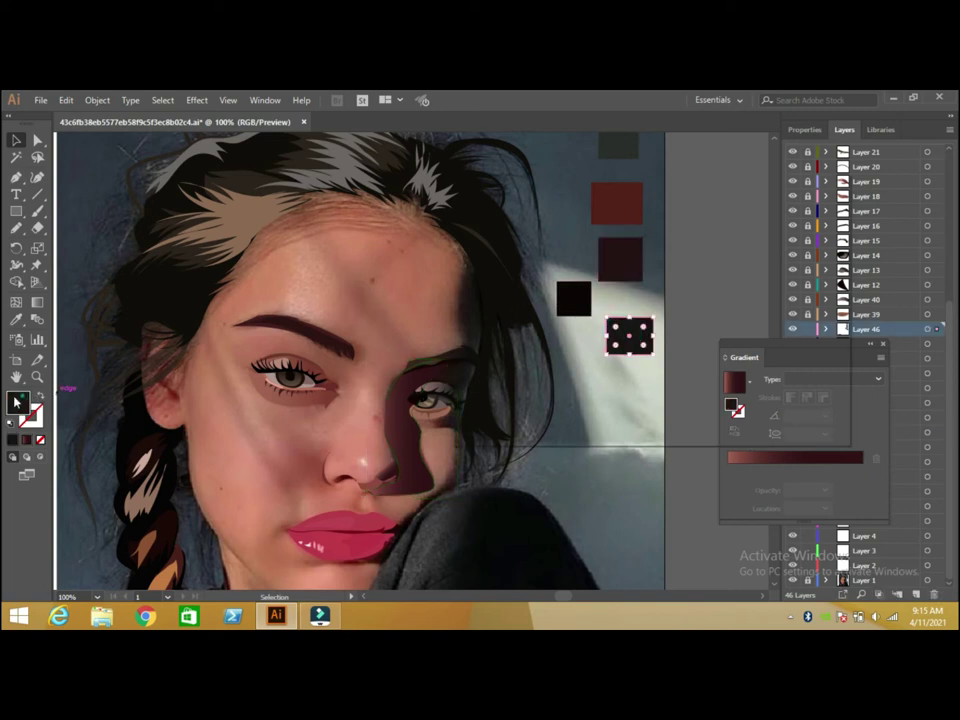
double_click(17, 401)
click(777, 246)
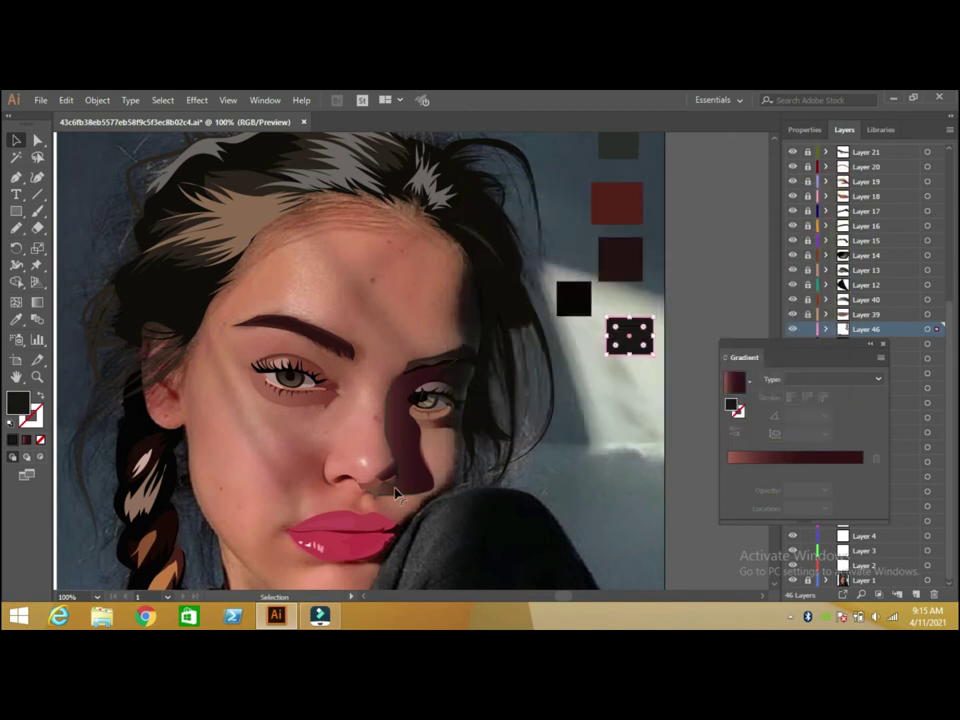
click(396, 489)
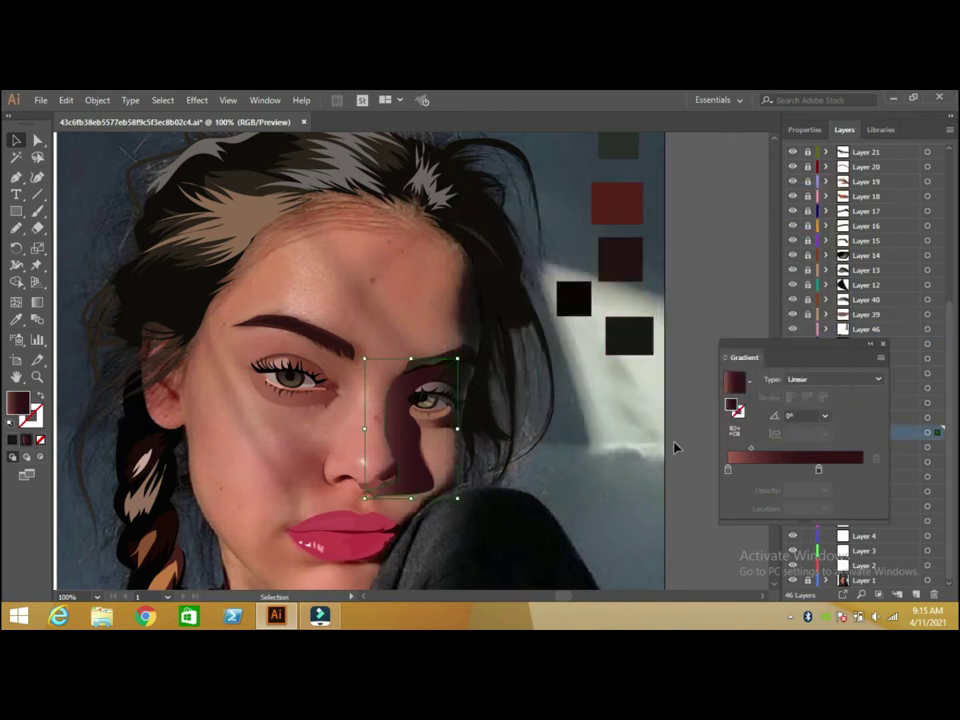
click(727, 469)
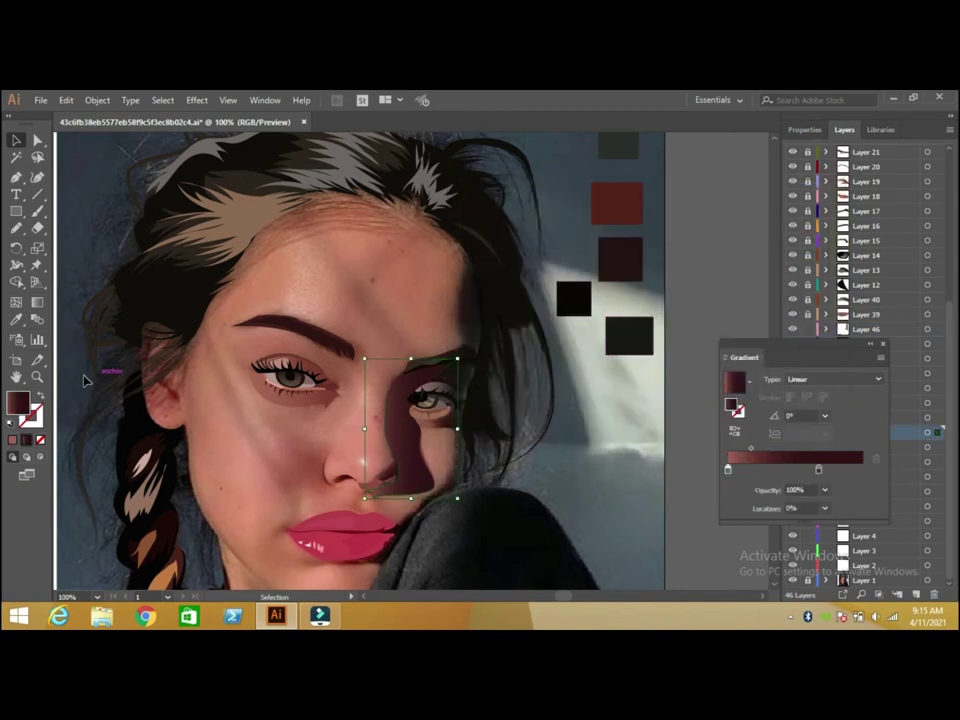
double_click(28, 400)
text(171615)
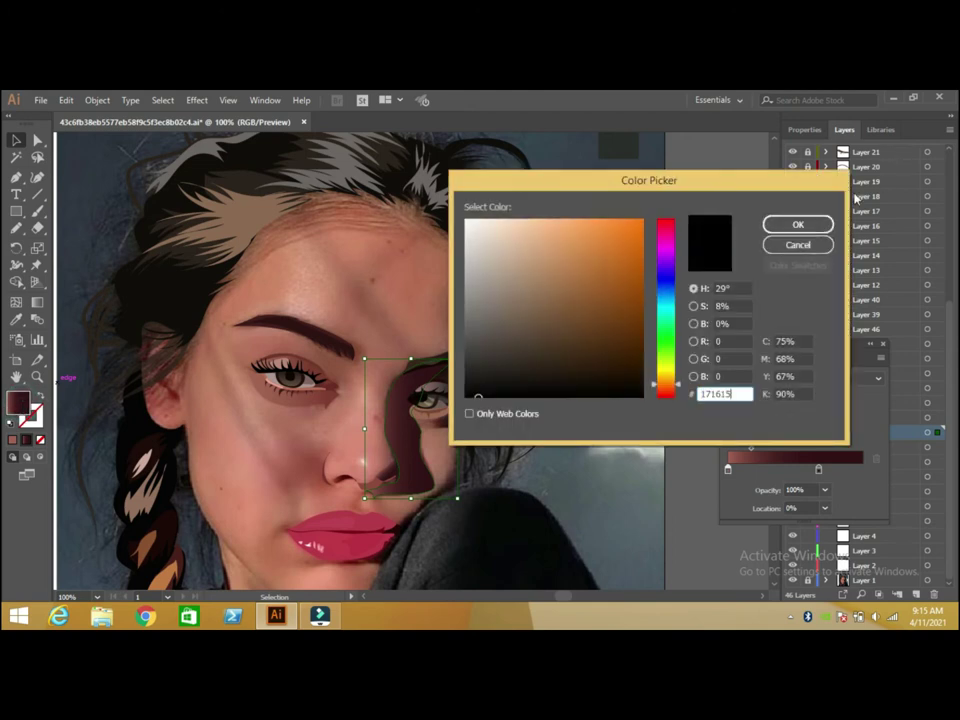
click(798, 224)
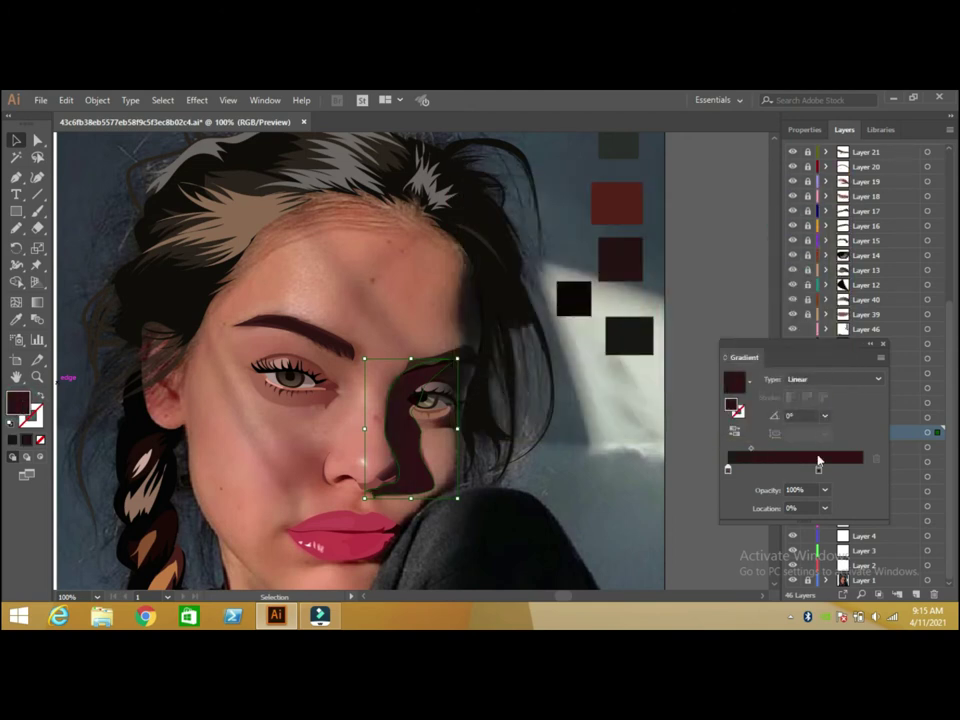
Set the gradient's right stop to the reddish-brown from the maroon swatch.
click(617, 204)
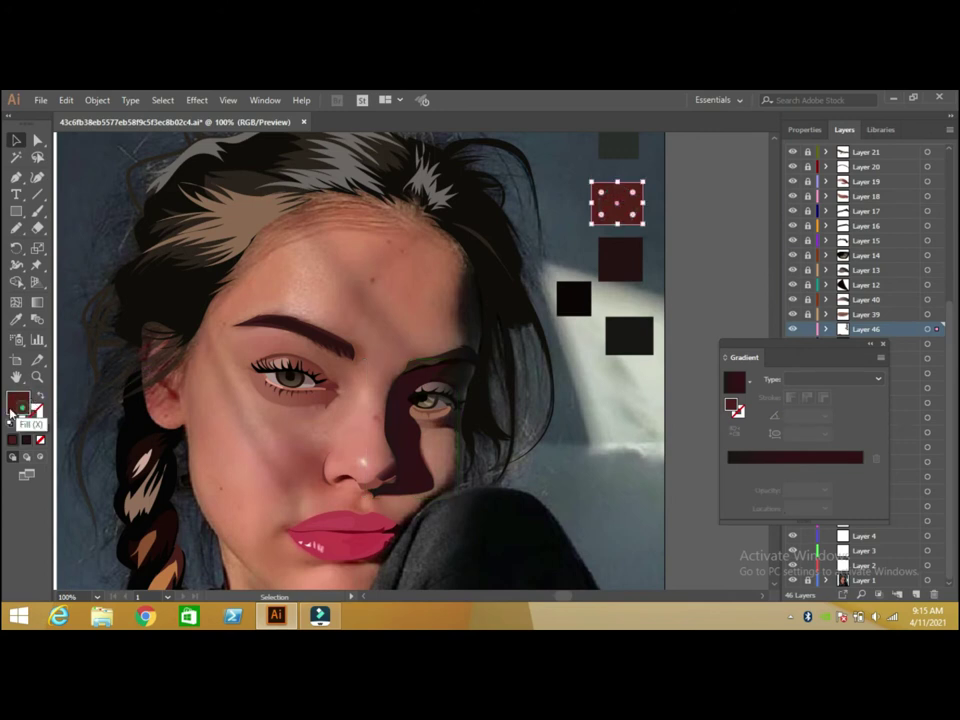
double_click(12, 410)
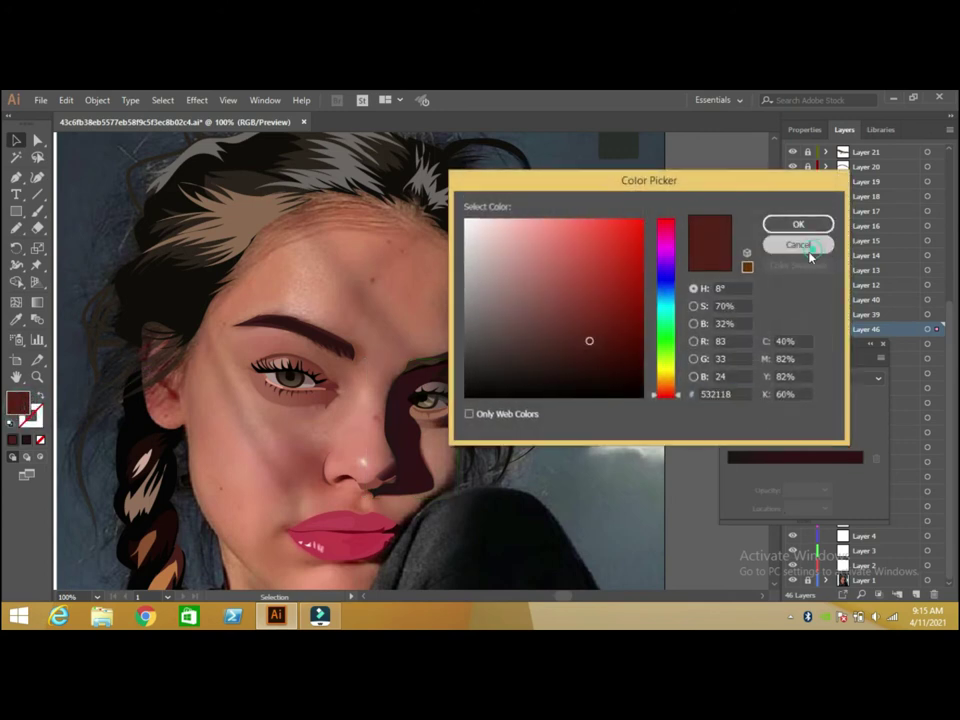
click(798, 245)
click(411, 467)
click(818, 470)
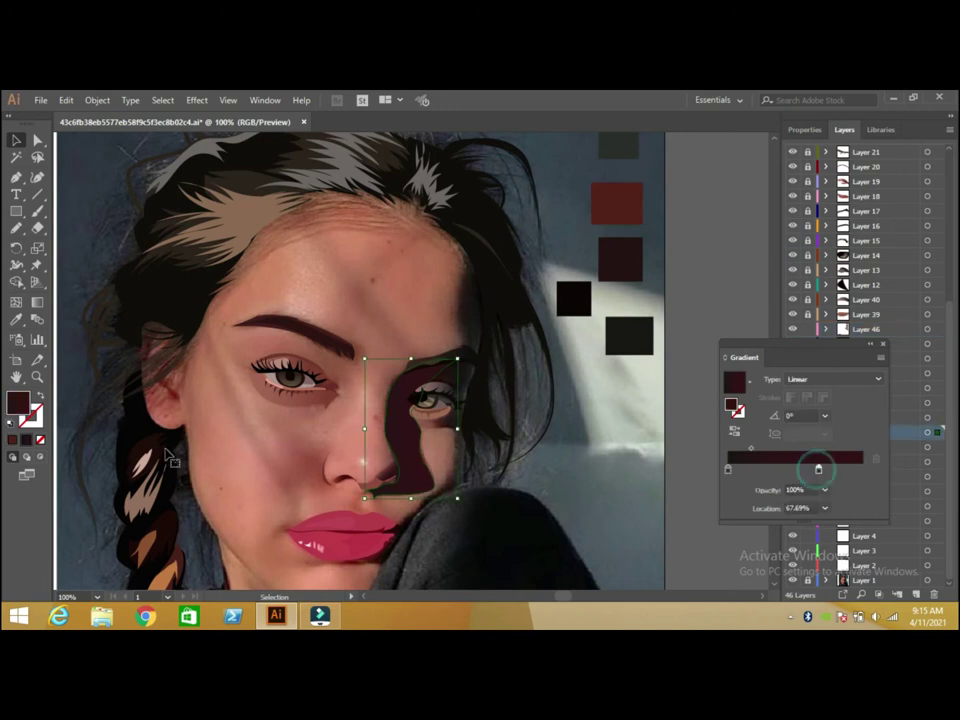
double_click(18, 403)
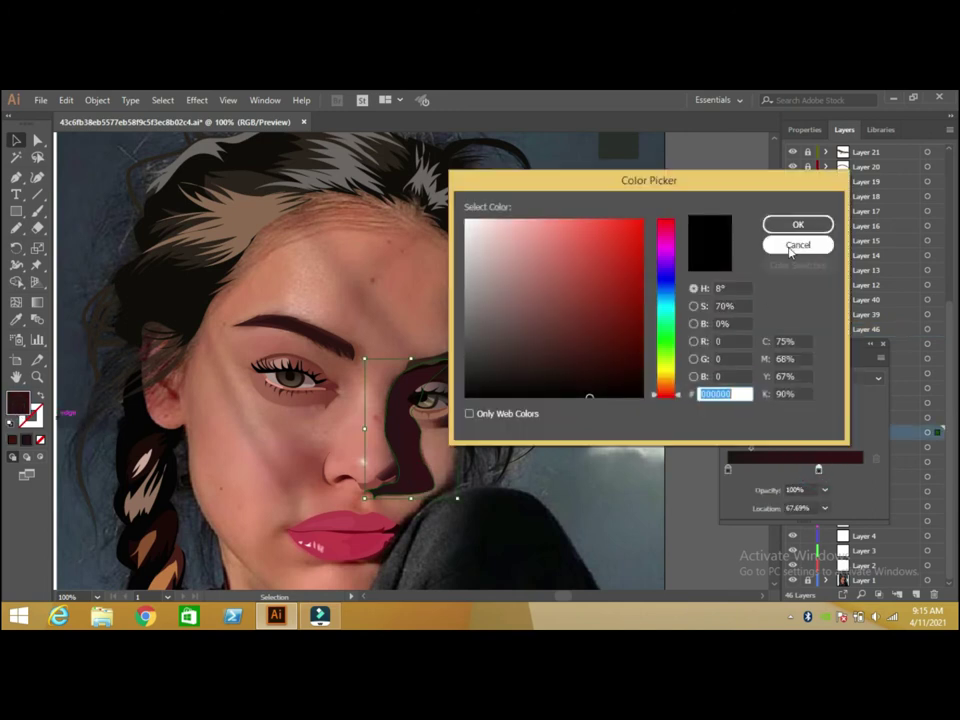
click(798, 245)
click(818, 469)
double_click(20, 402)
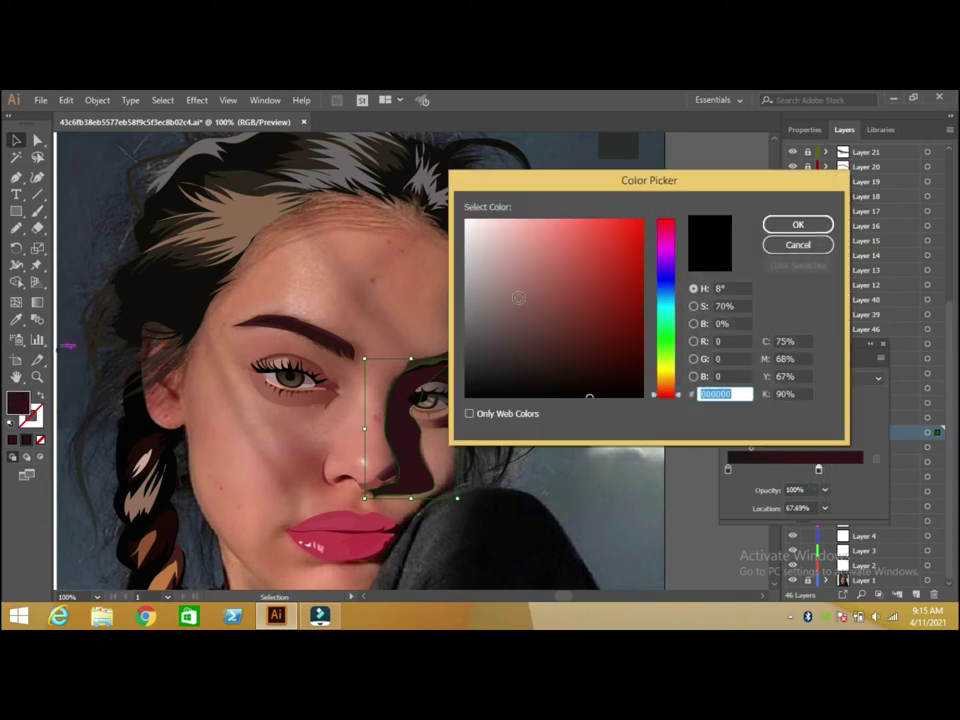
click(795, 226)
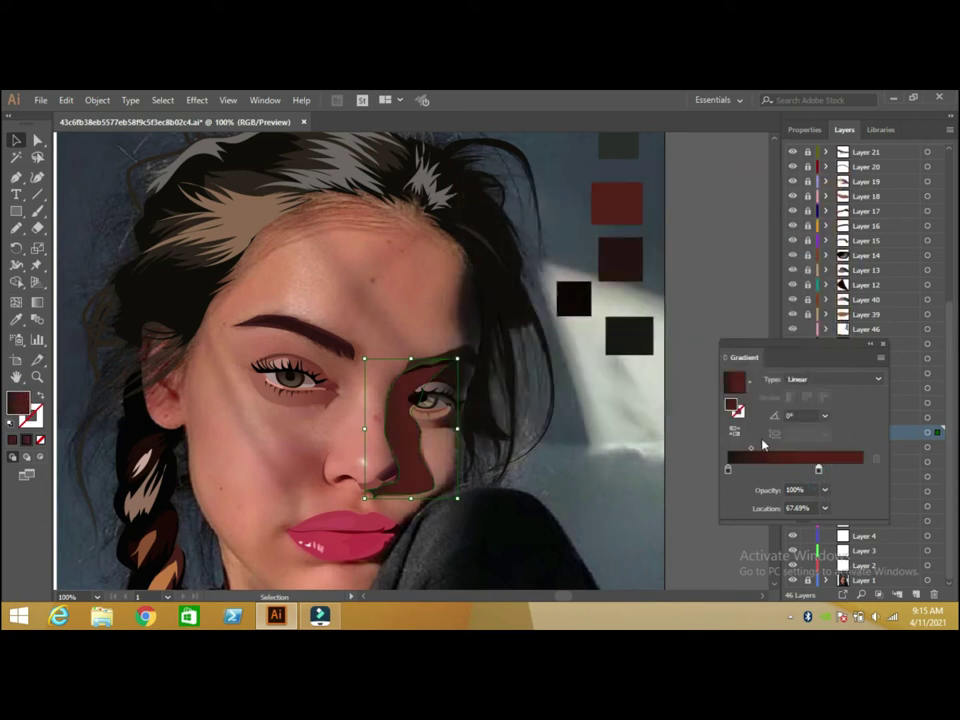
Move the shadow gradient's stops to 100% and about 57.85%, trying angles 30° and -30°.
drag(818, 469, 860, 469)
mouse_move(727, 470)
mouse_down()
mouse_move(800, 469)
mouse_move(836, 453)
mouse_up()
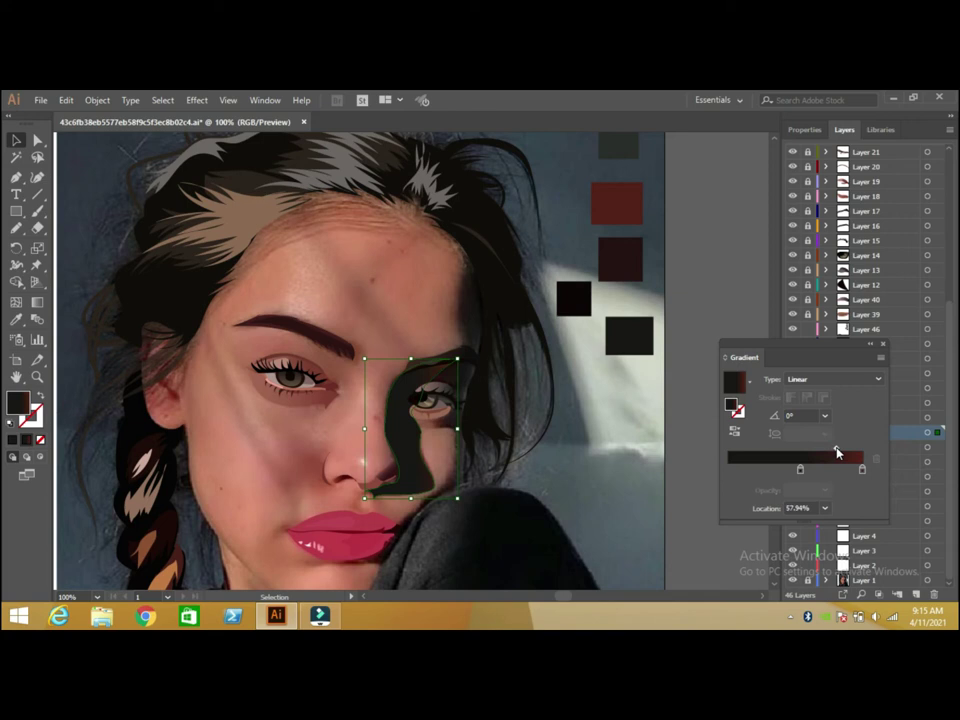
click(825, 415)
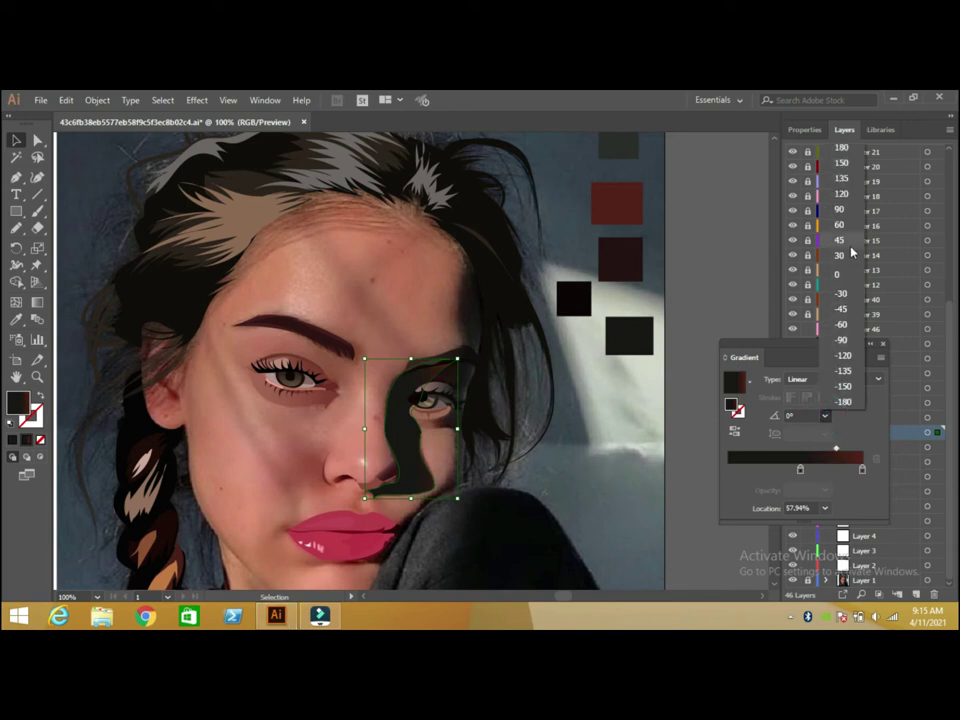
click(851, 255)
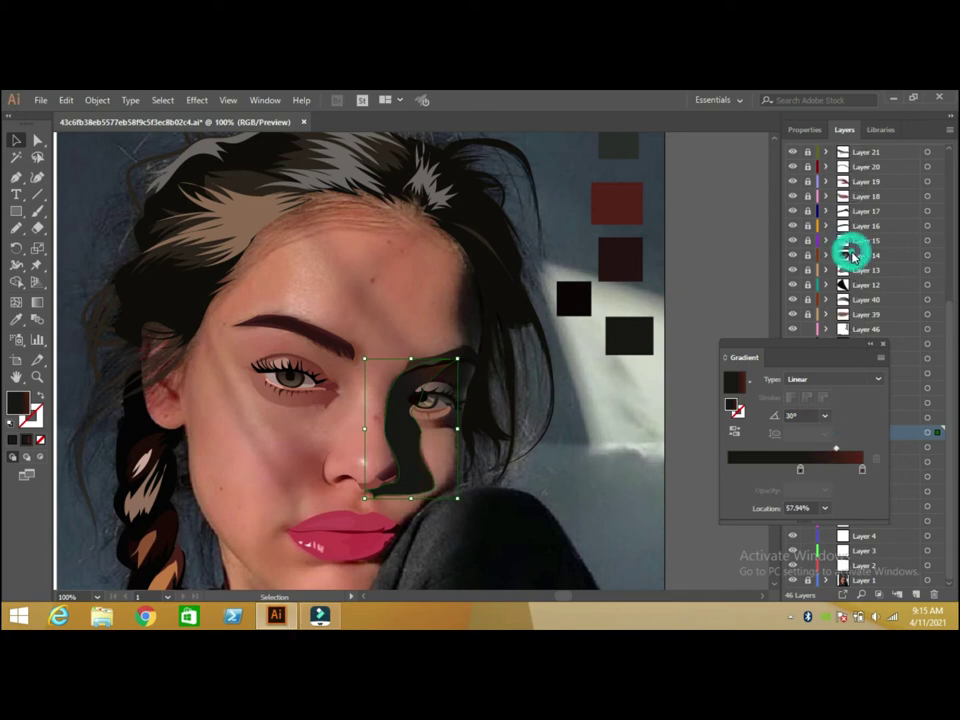
click(825, 415)
click(831, 300)
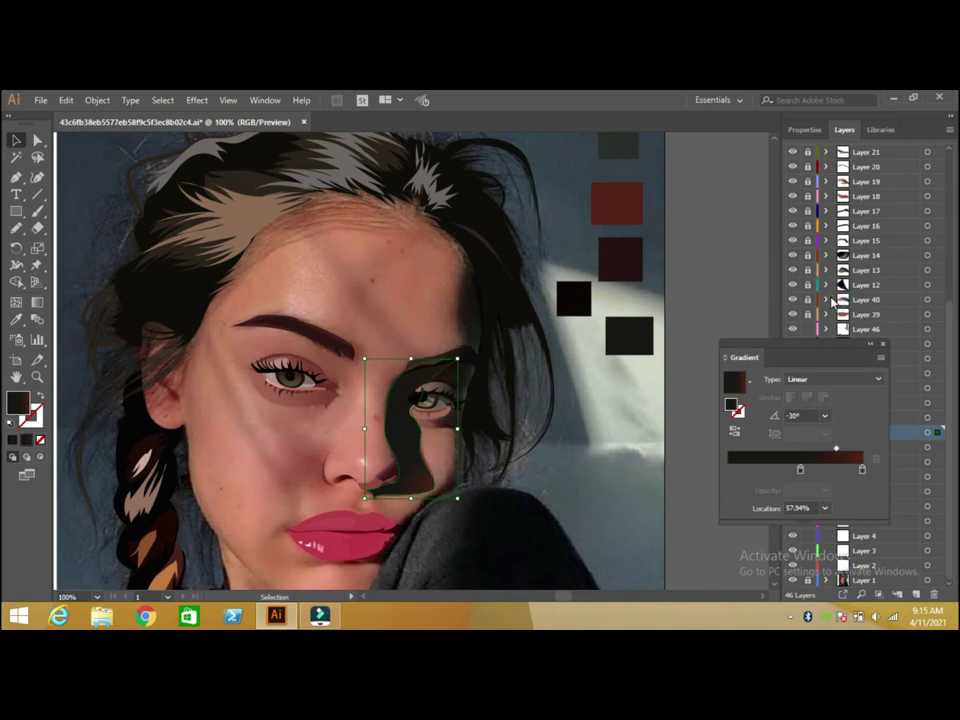
Settle the gradient angle at -30° and shift its midpoint toward the red end.
click(827, 416)
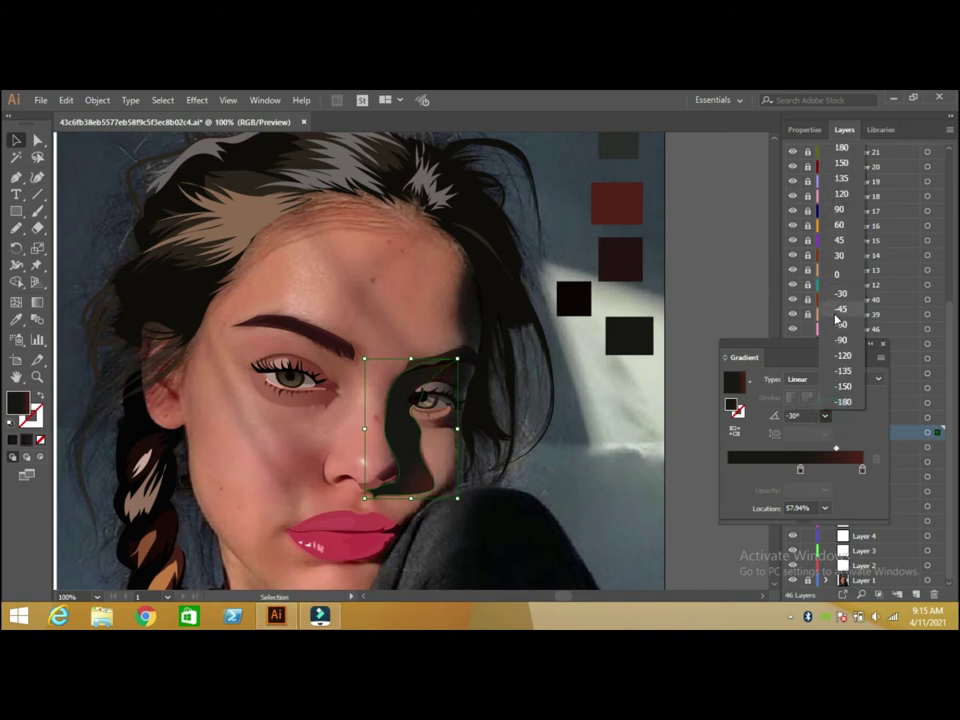
click(831, 313)
click(827, 416)
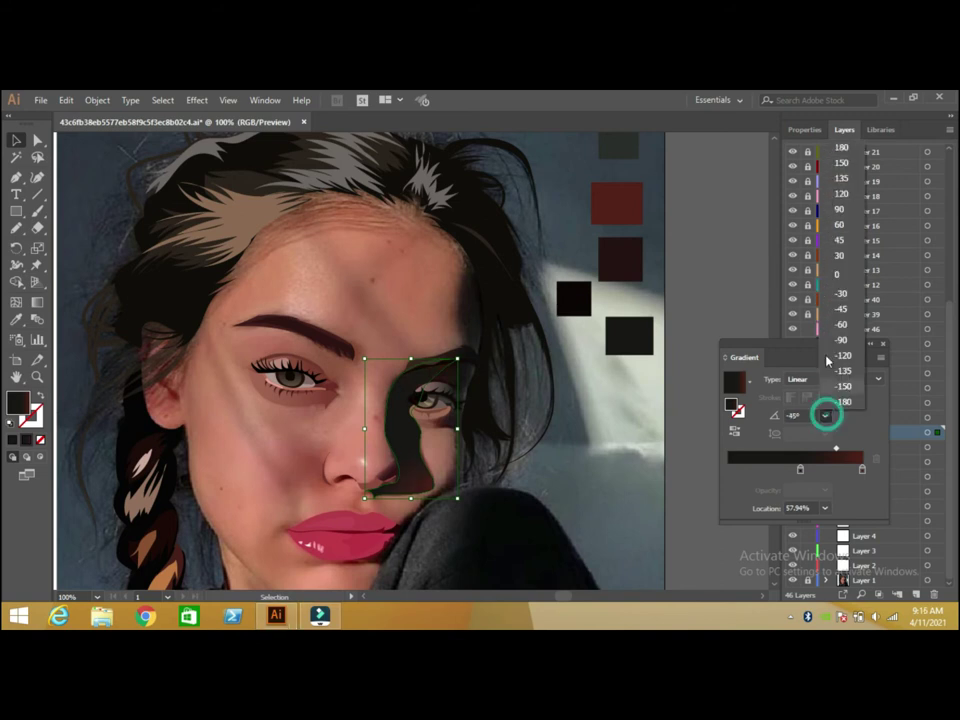
click(835, 300)
drag(837, 453, 849, 453)
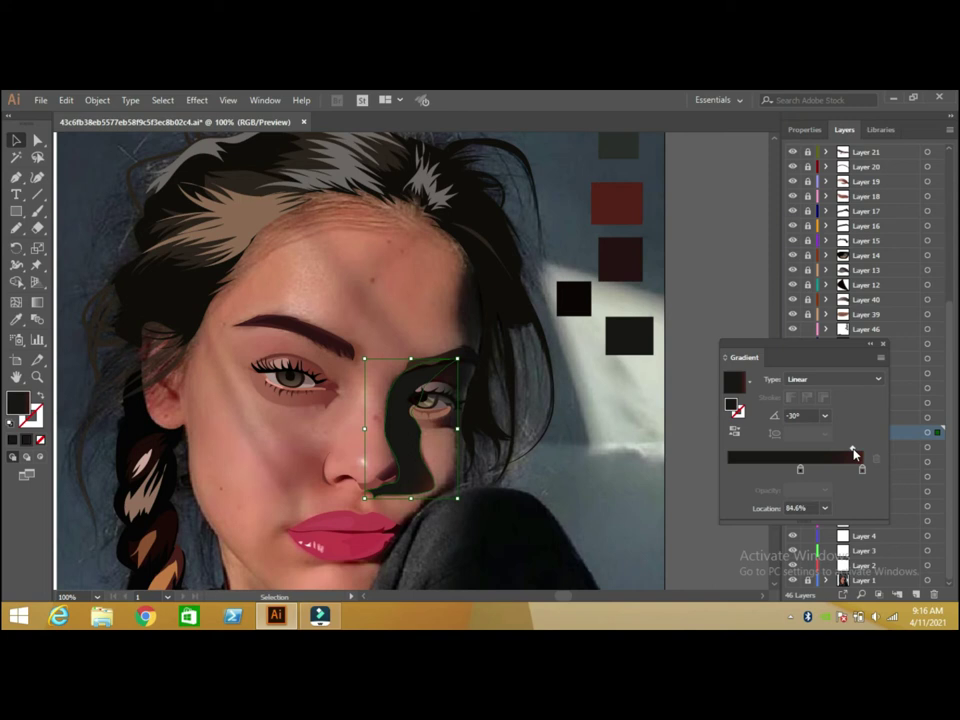
drag(853, 452, 855, 453)
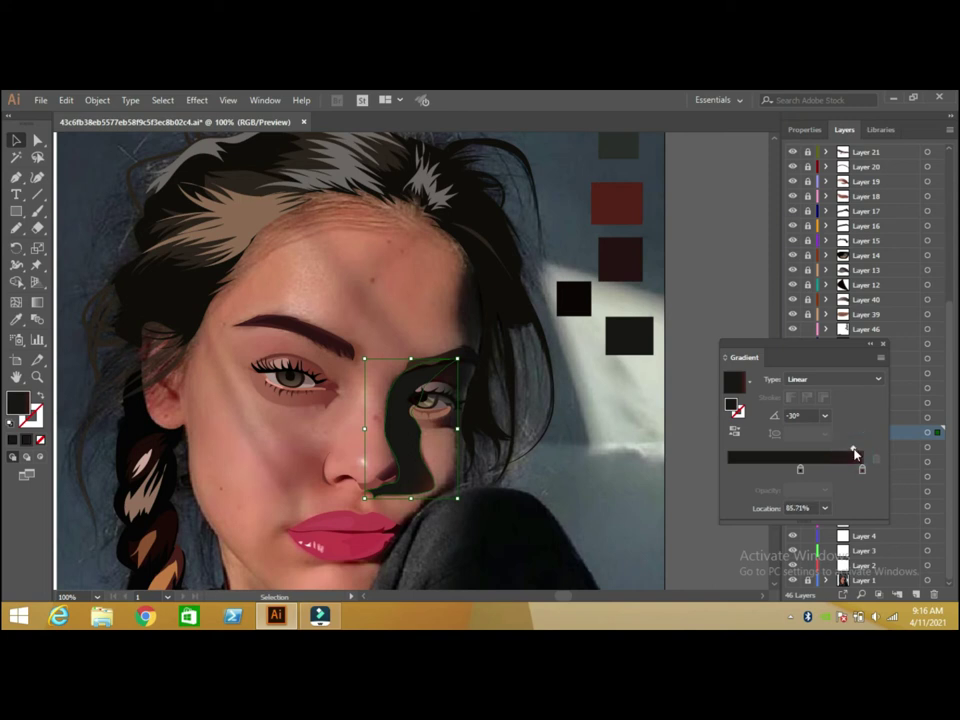
Darken one stop of the eye shadow's gradient to a near-black brown.
click(882, 346)
click(672, 459)
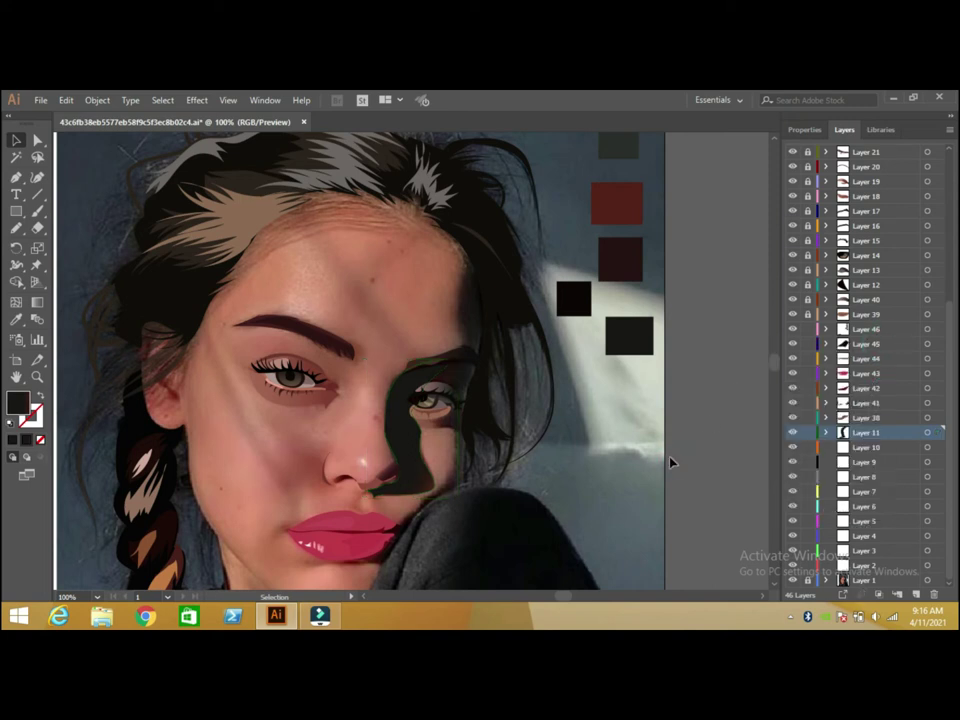
click(406, 435)
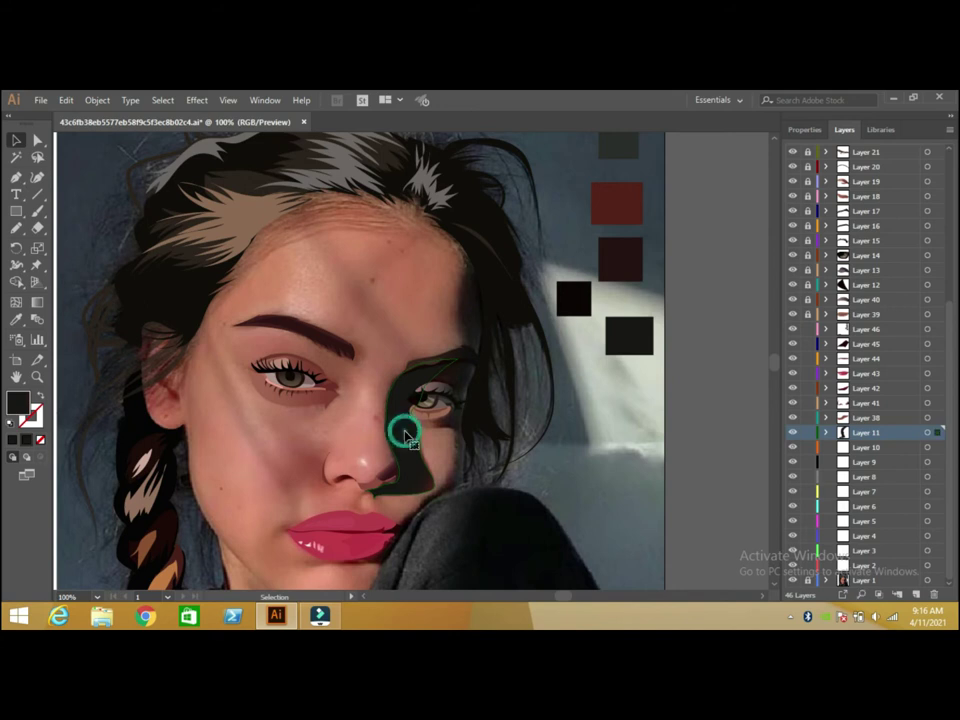
click(27, 440)
click(800, 470)
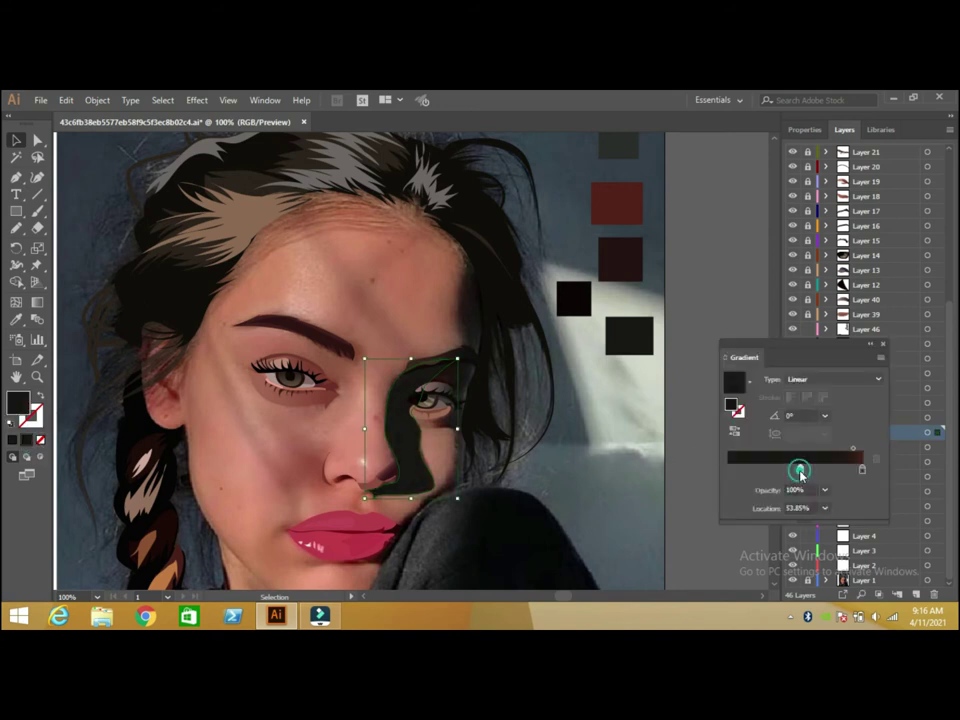
double_click(22, 403)
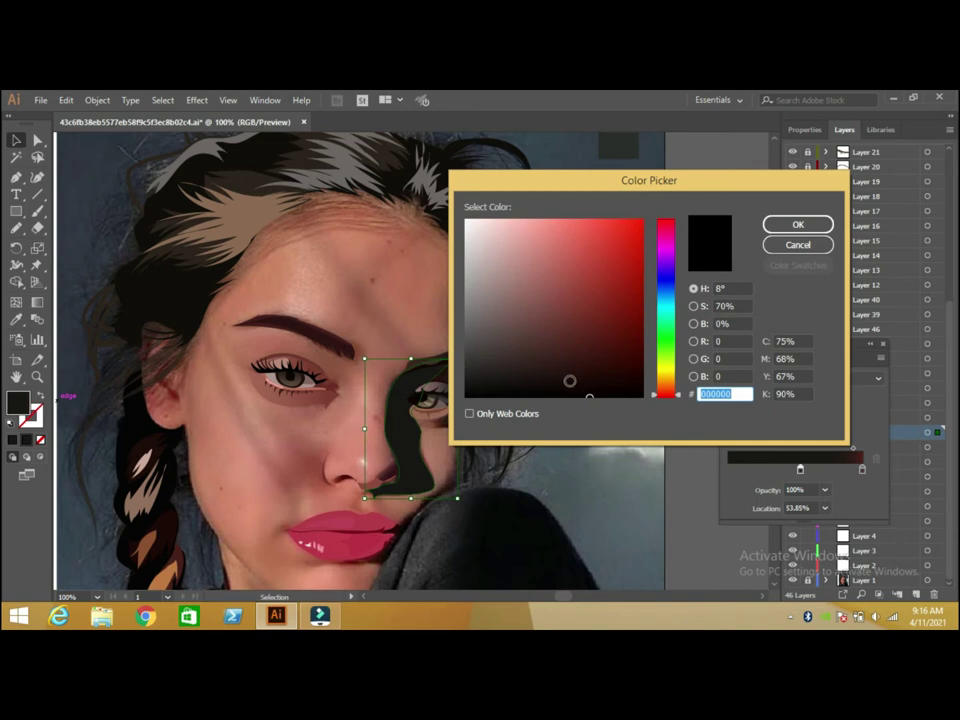
click(501, 379)
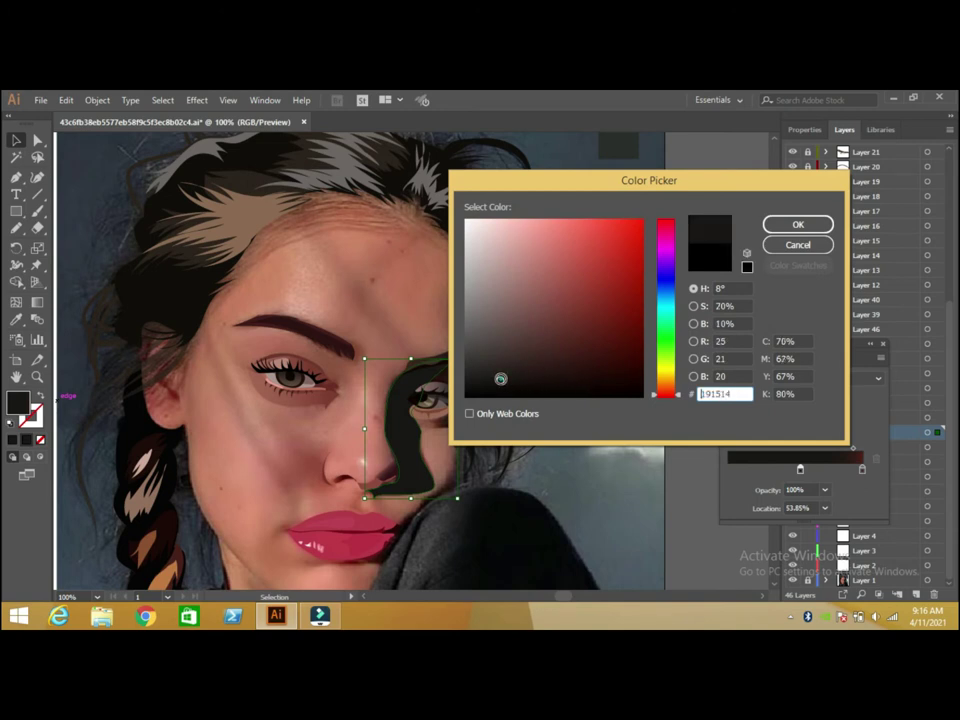
click(511, 383)
click(511, 382)
click(797, 224)
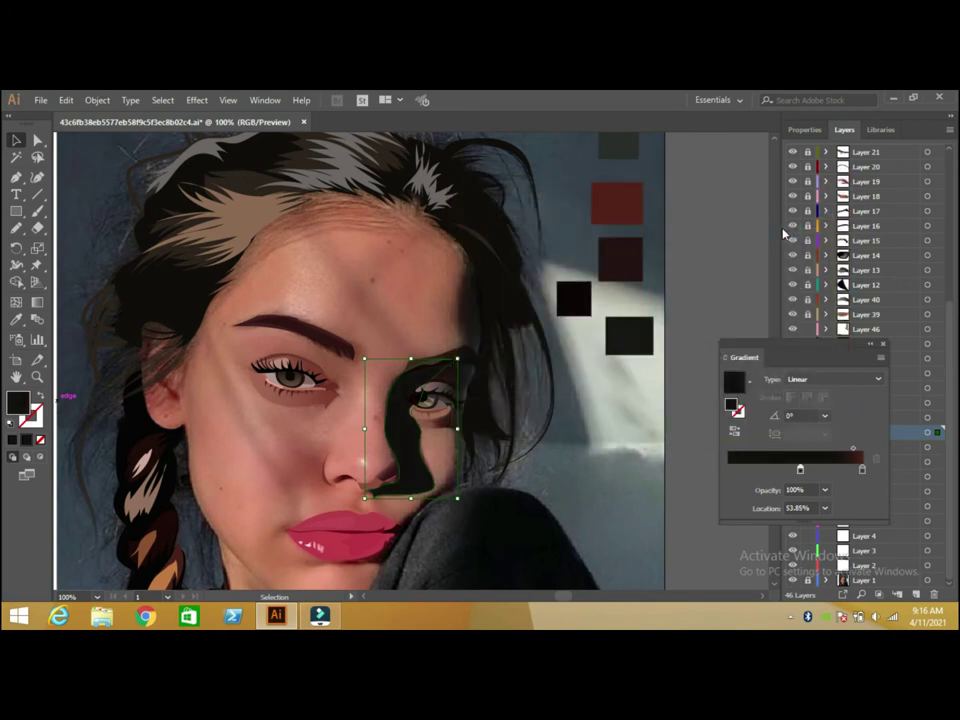
Lock Layer 11 through Layer 45.
click(884, 344)
click(645, 441)
drag(809, 437, 809, 345)
Sketch a short path at the eye's inner corner, fill it with sampled black, and make Layer 10 active.
click(16, 228)
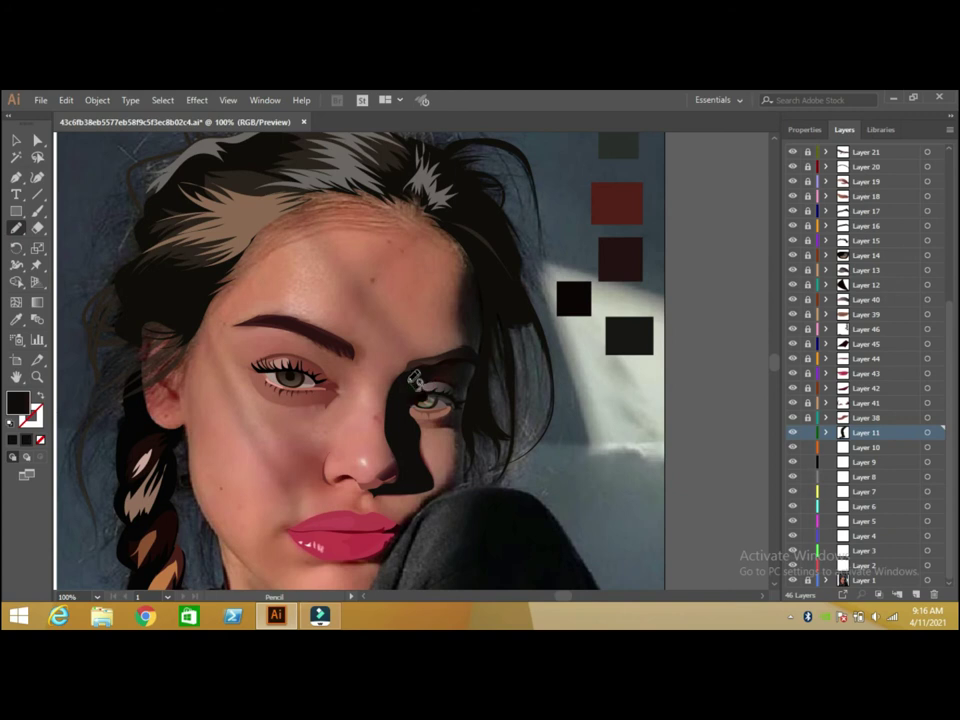
key(slash)
mouse_move(407, 372)
mouse_down()
mouse_move(393, 403)
mouse_move(413, 410)
mouse_up()
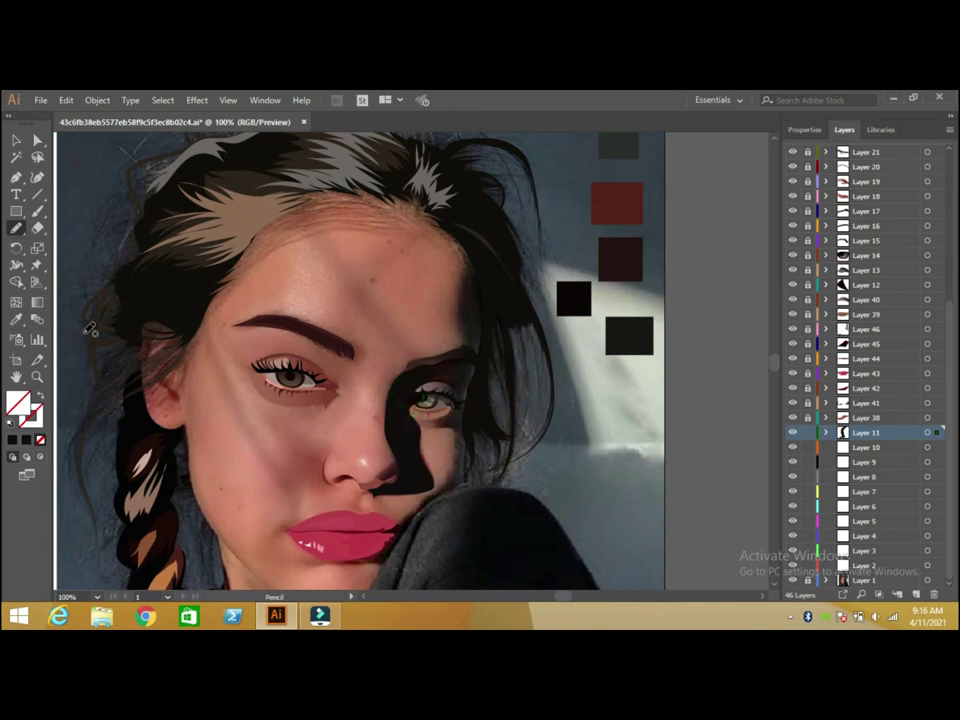
click(17, 320)
click(575, 301)
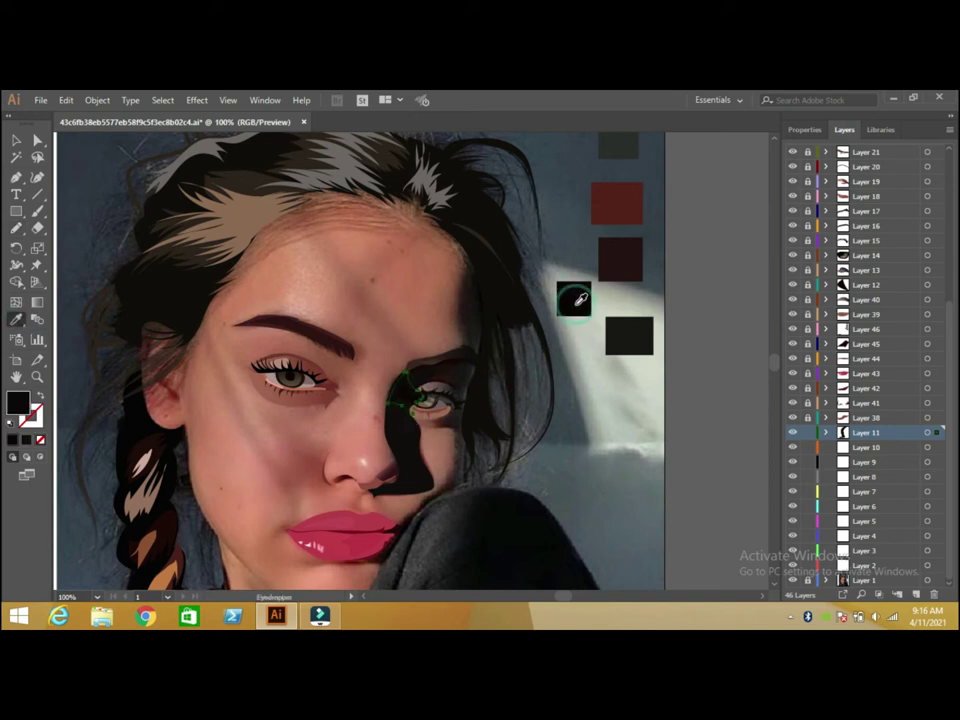
click(858, 447)
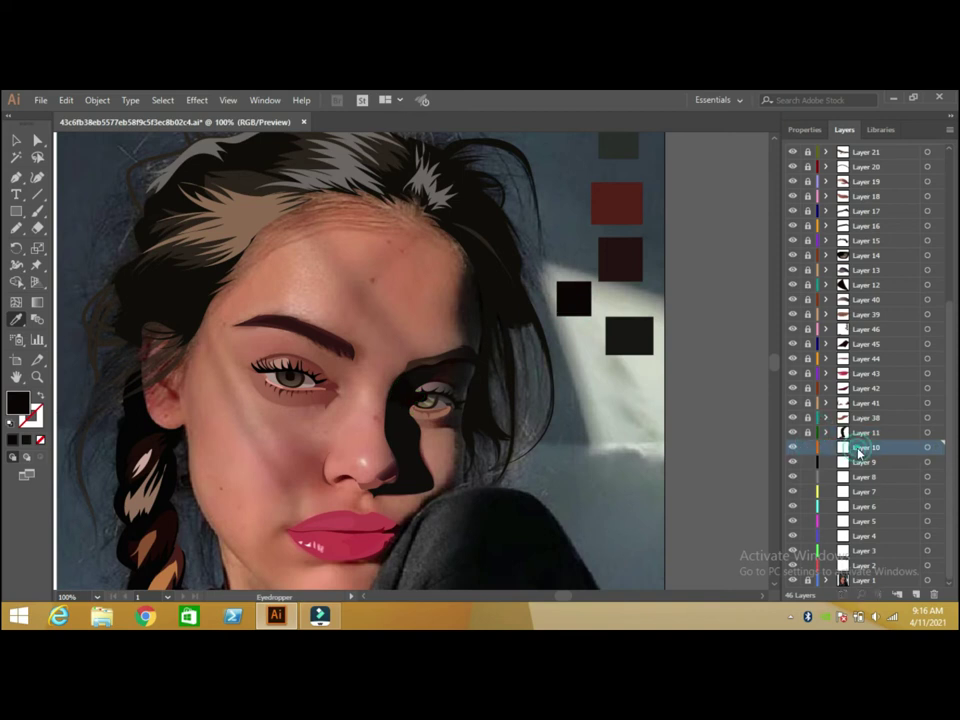
click(18, 230)
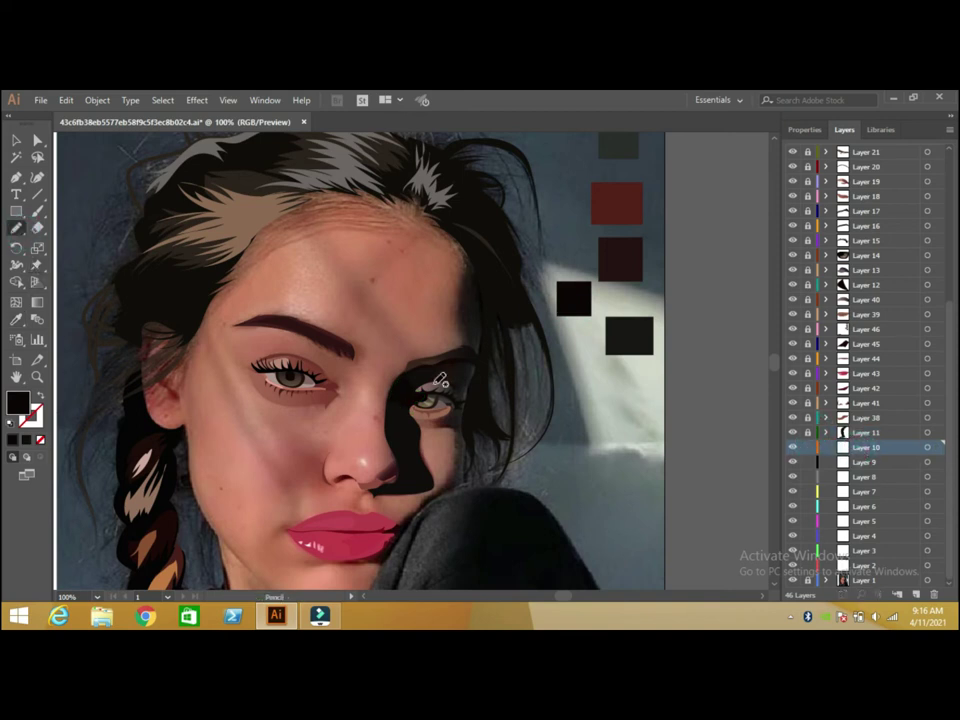
Trace a pencil shape around the right eye's outer corner and fill it with the dark gradient.
drag(418, 388, 453, 397)
mouse_move(464, 400)
mouse_down()
mouse_move(485, 368)
mouse_move(418, 385)
mouse_up()
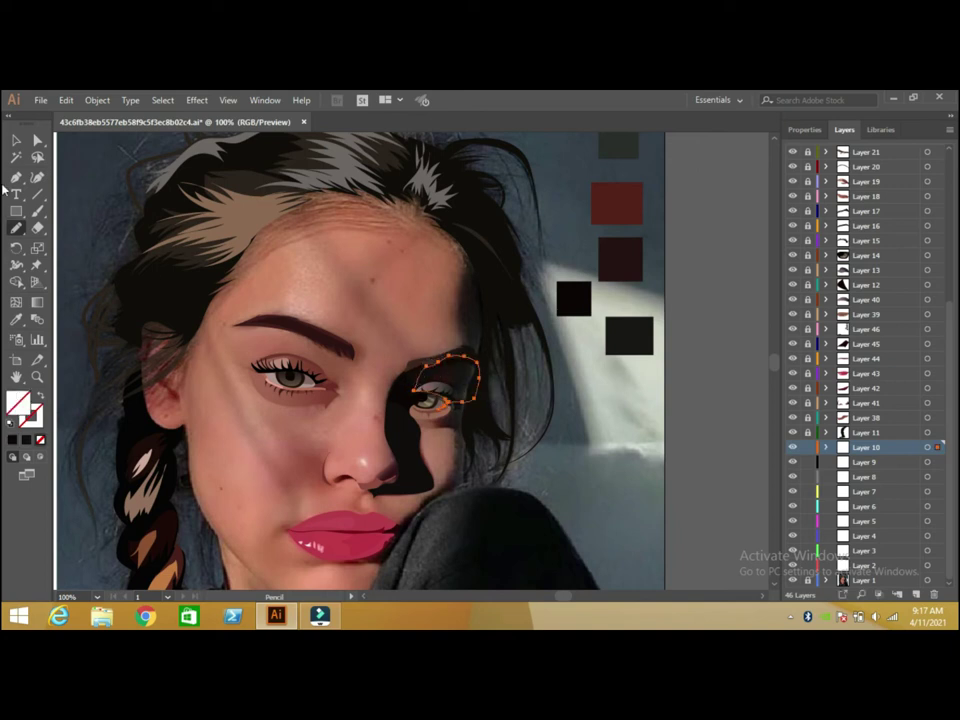
click(17, 144)
click(609, 421)
key(m)
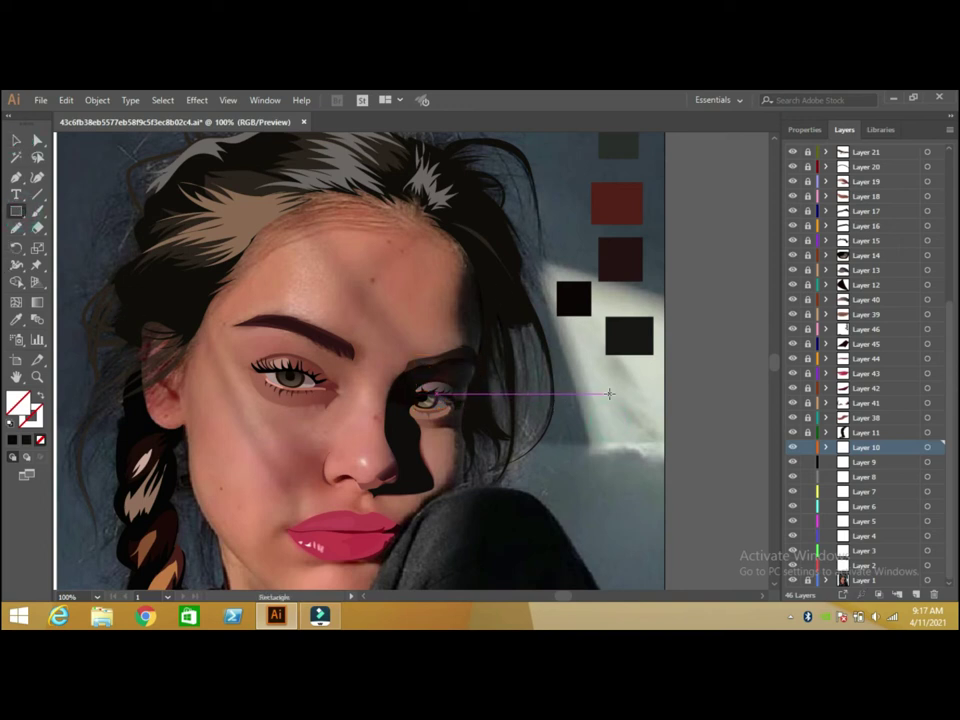
click(16, 140)
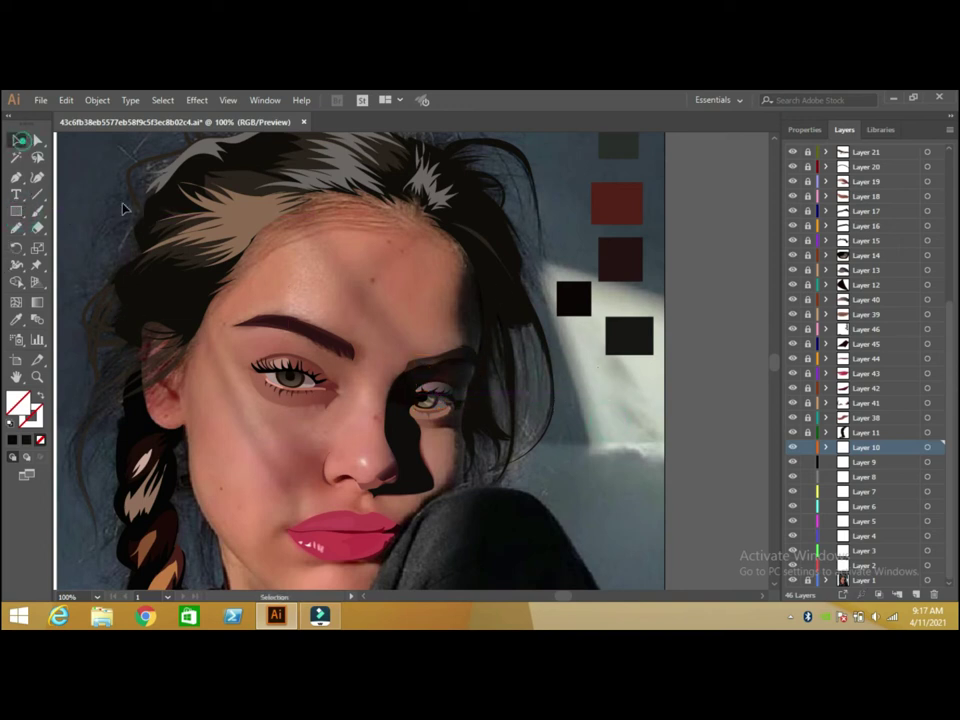
click(472, 399)
click(26, 440)
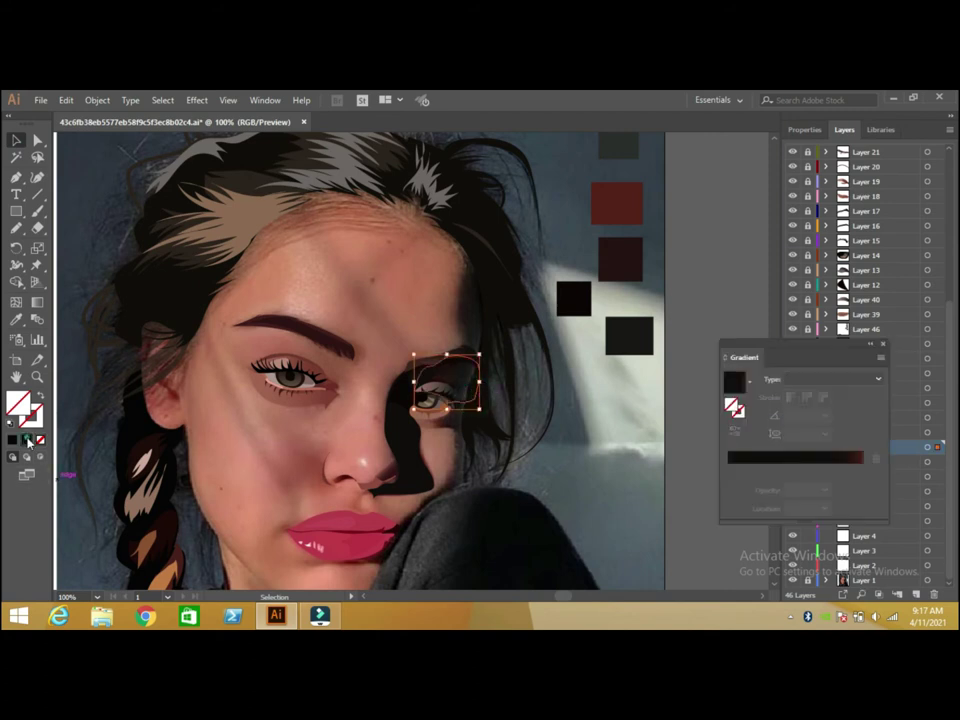
click(625, 155)
Unlock Layer 46 and set the eye-corner shadow's gradient colour to 2C2D2B.
drag(843, 343, 743, 455)
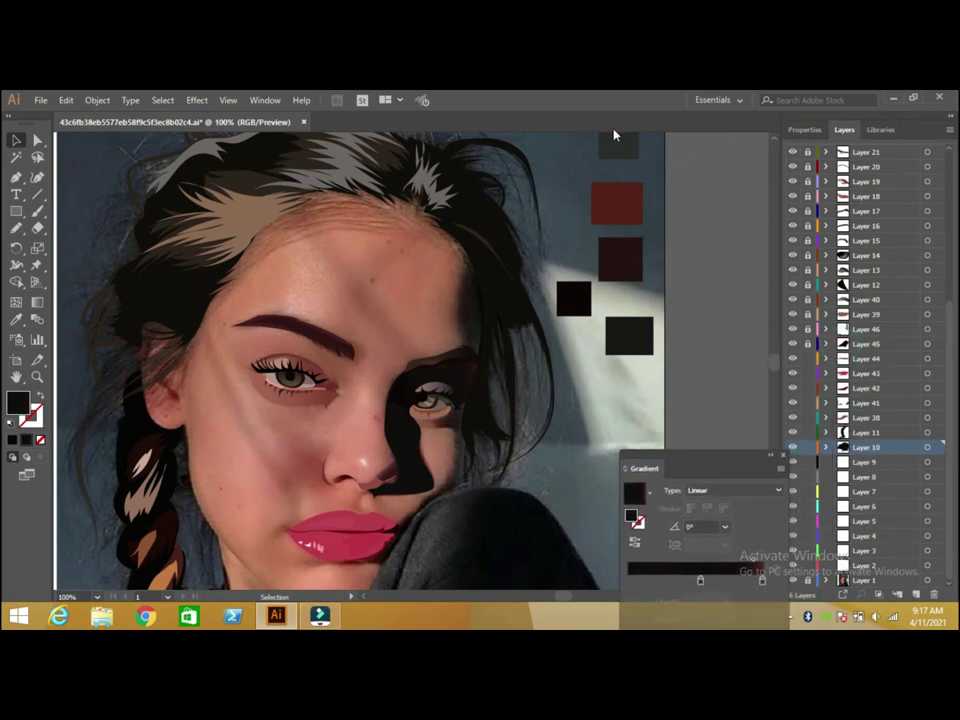
click(807, 330)
click(620, 155)
double_click(19, 403)
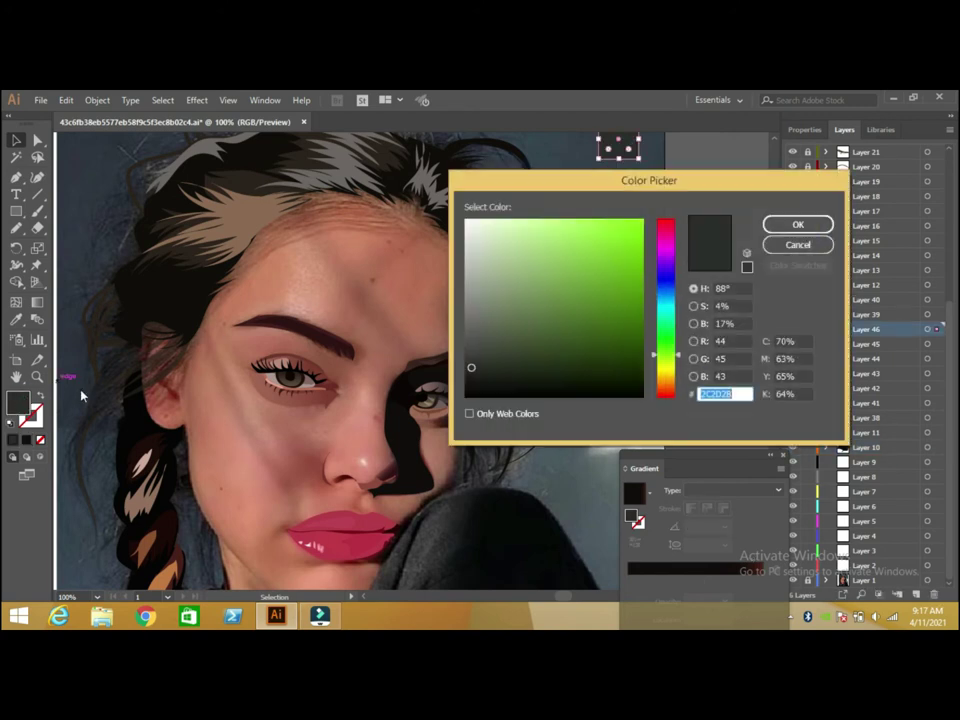
click(797, 245)
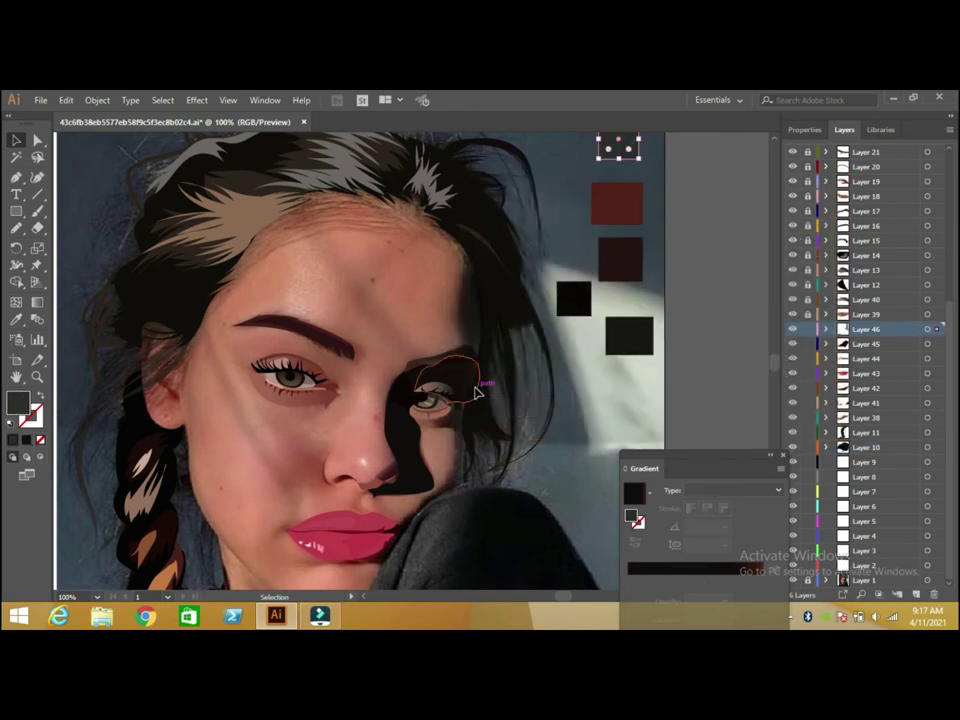
click(482, 390)
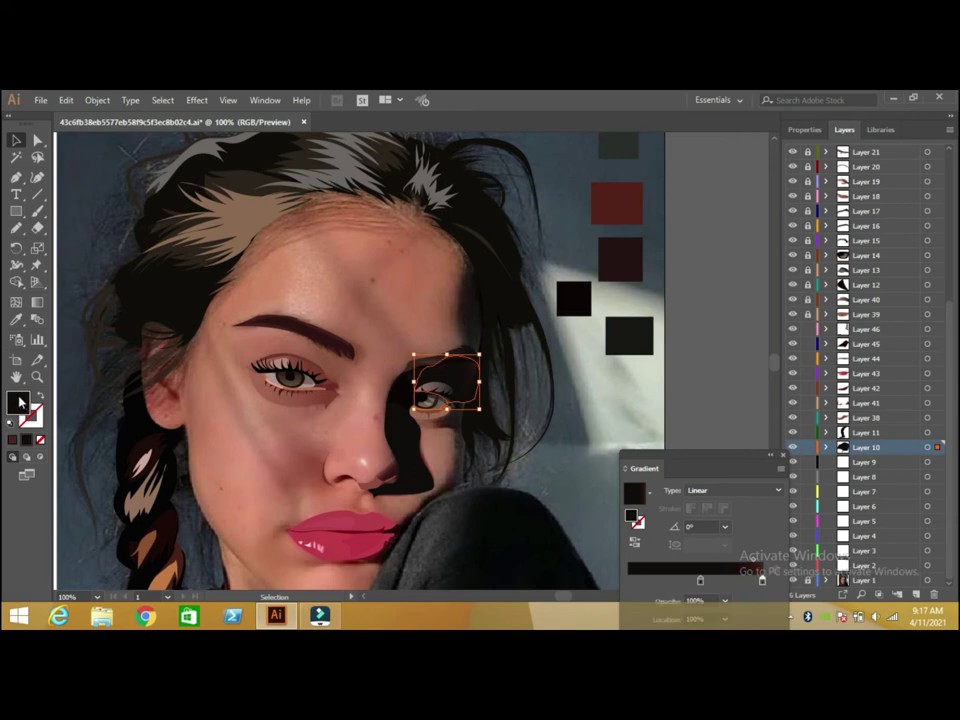
double_click(19, 403)
text(2C2D2B)
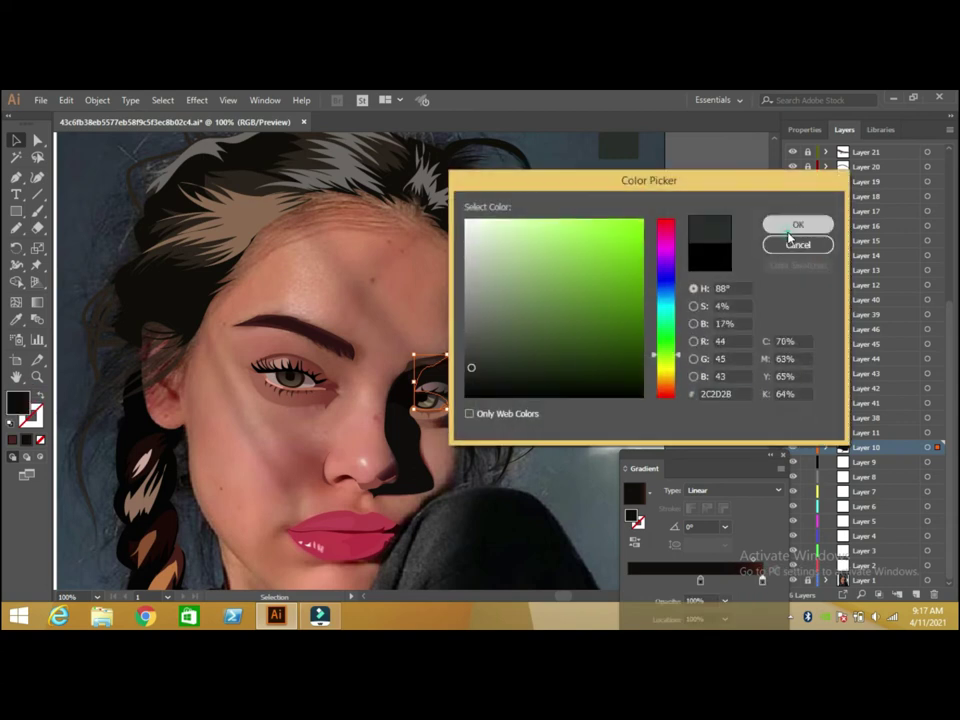
click(795, 245)
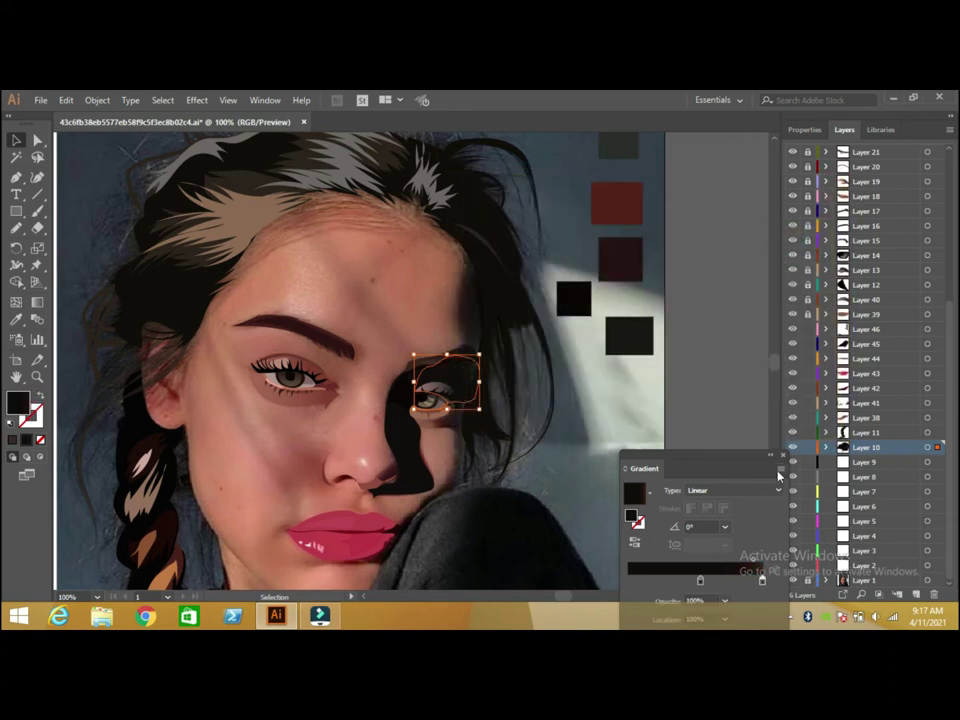
Set the eye-corner shadow's gradient angle to -18°.
drag(778, 476, 771, 344)
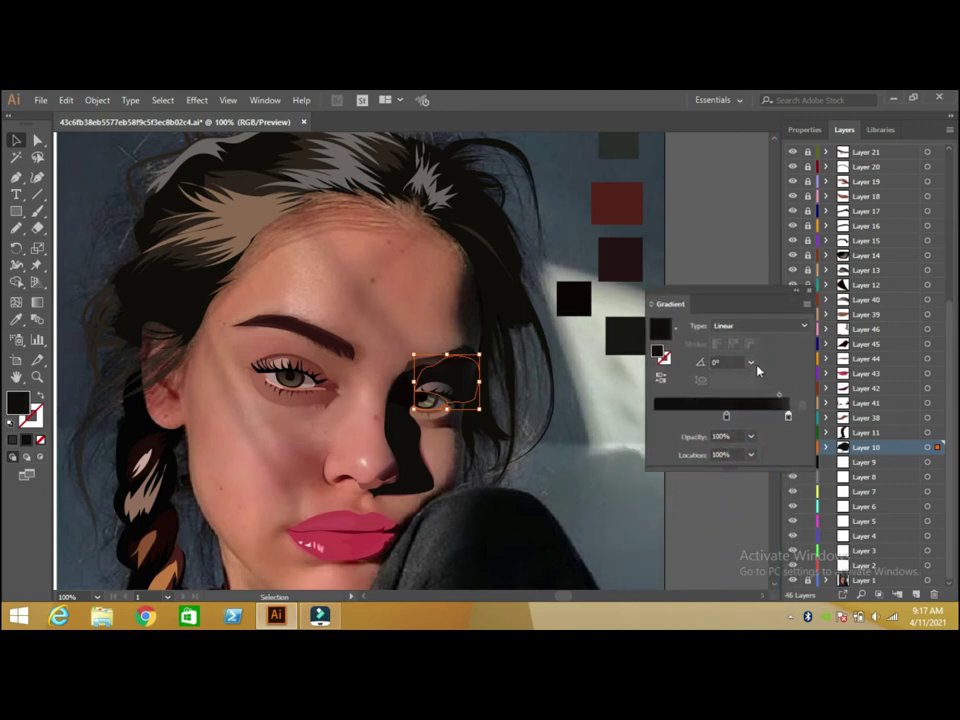
click(752, 363)
click(769, 243)
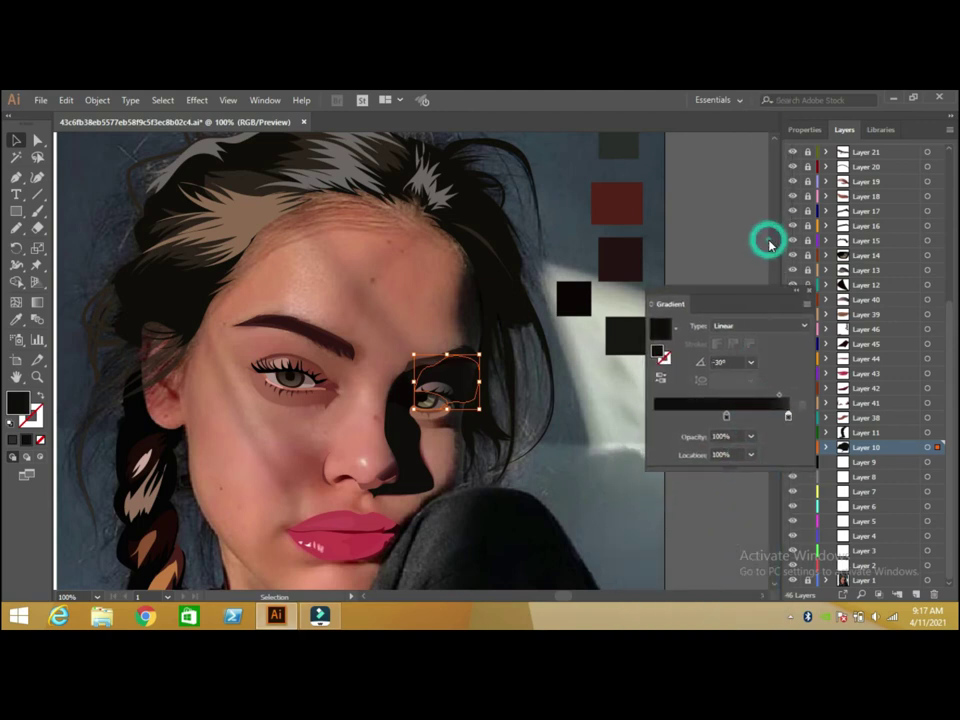
click(720, 362)
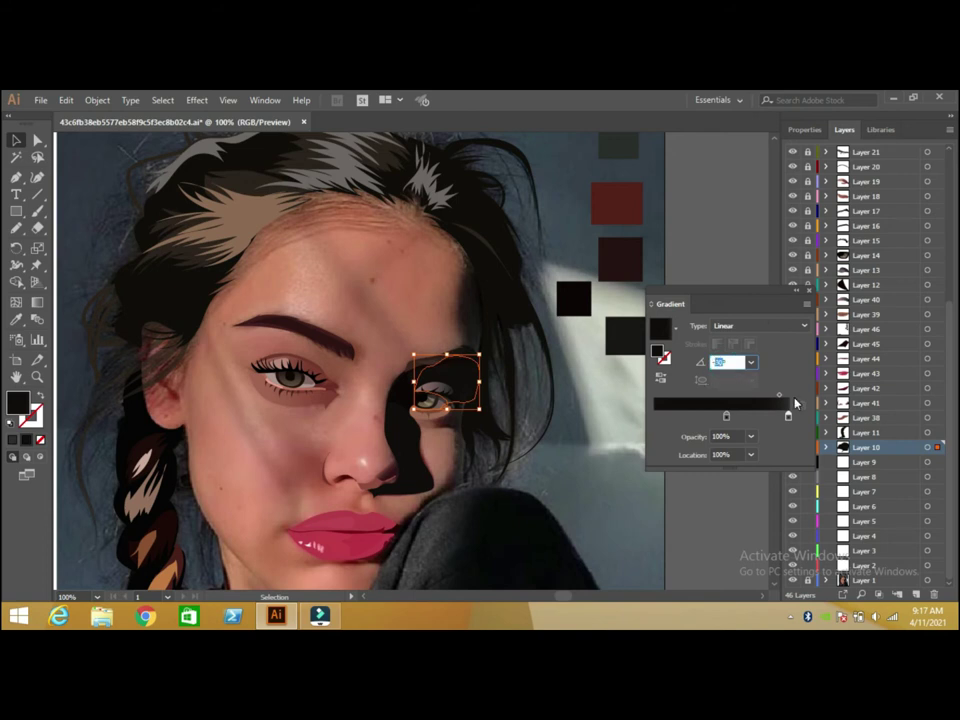
text(-18)
click(783, 367)
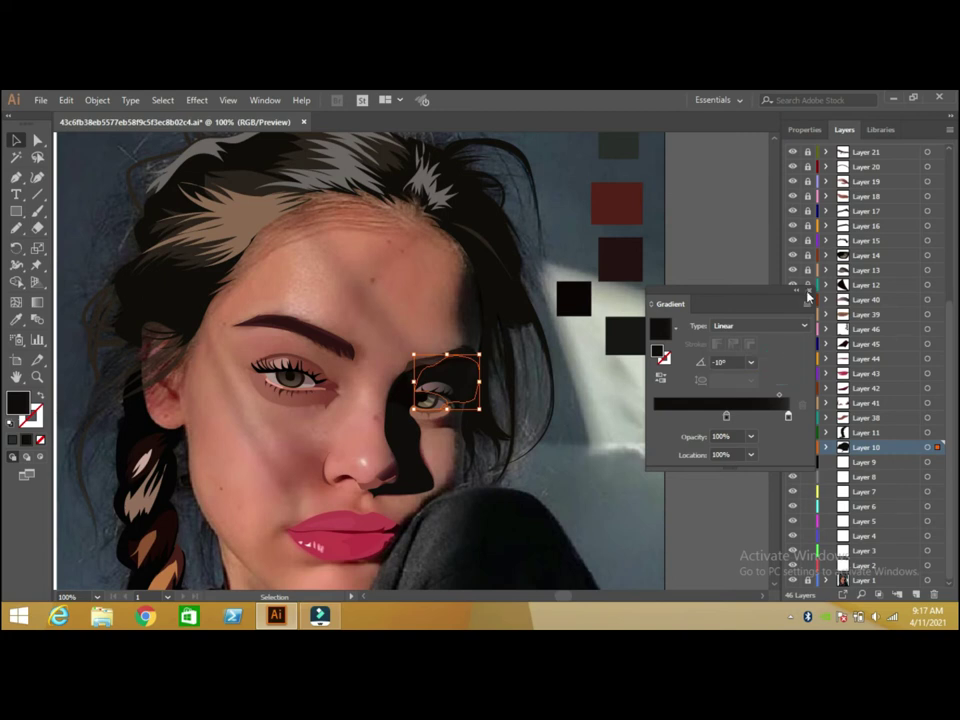
click(806, 293)
click(645, 393)
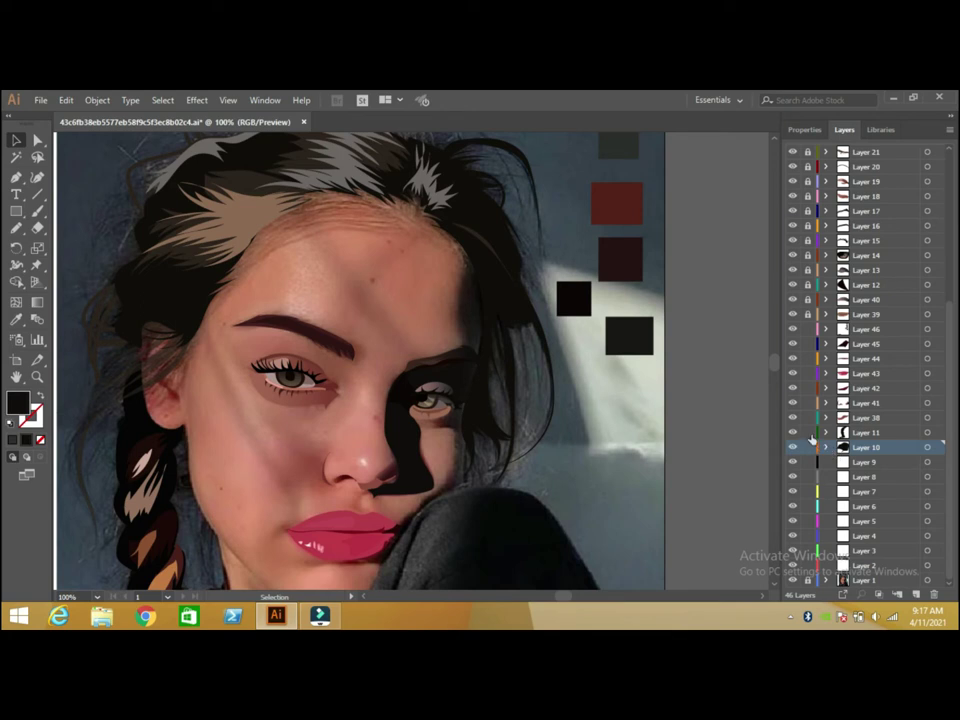
On Layer 9, pencil a small shape under the shadowed eye.
click(840, 462)
click(703, 424)
click(16, 228)
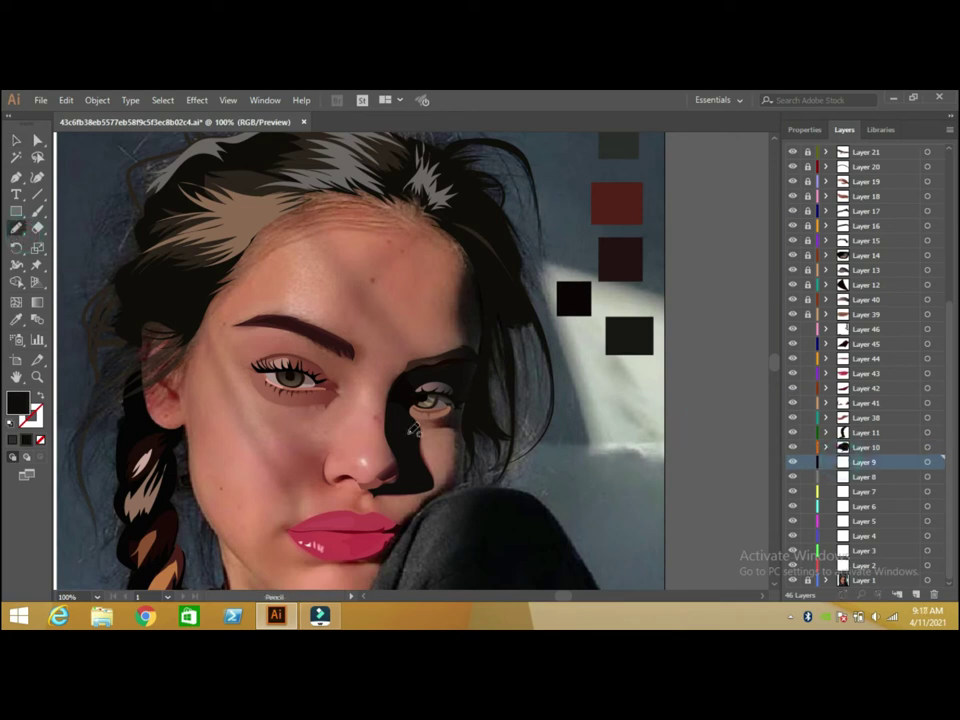
click(469, 433)
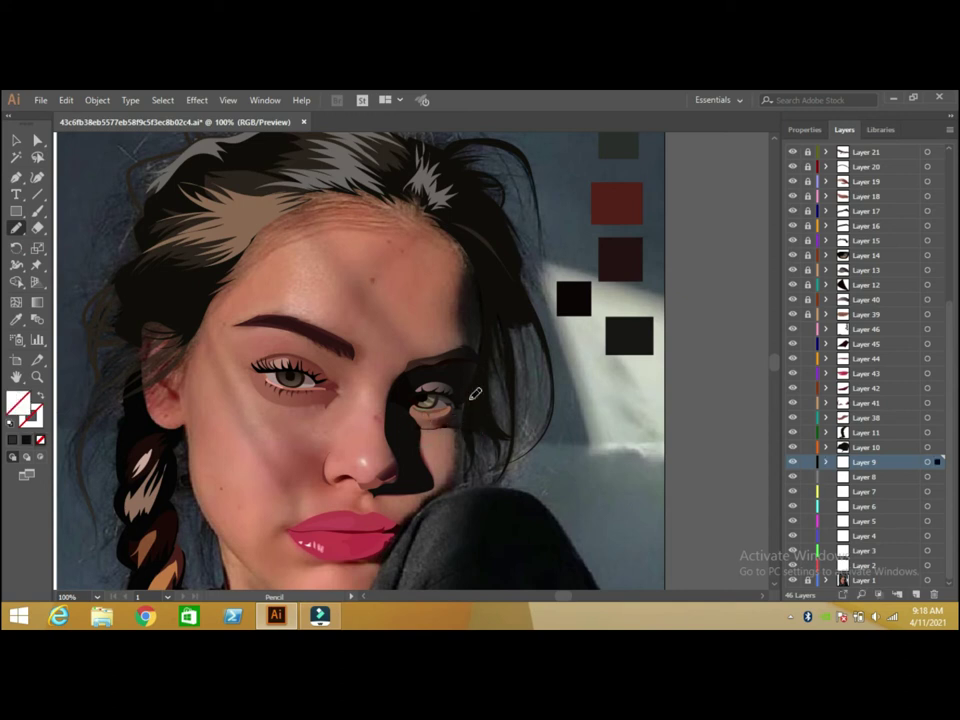
drag(469, 399, 421, 421)
Draw a small swatch square beside the portrait and fill it with the eye-area brown.
click(16, 211)
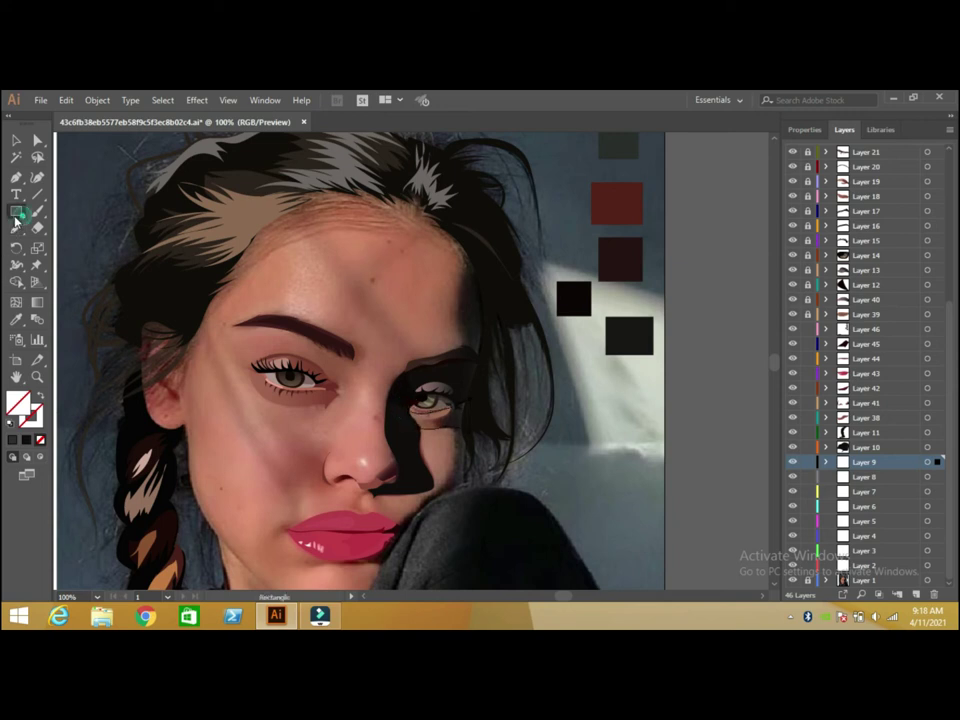
drag(598, 391, 630, 423)
click(16, 320)
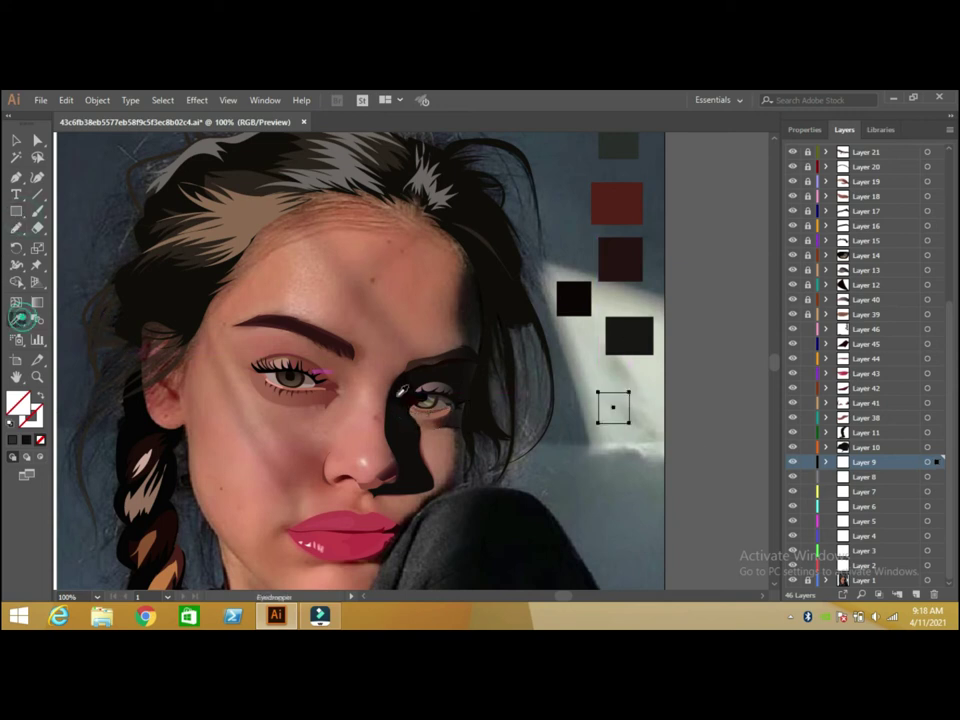
click(422, 420)
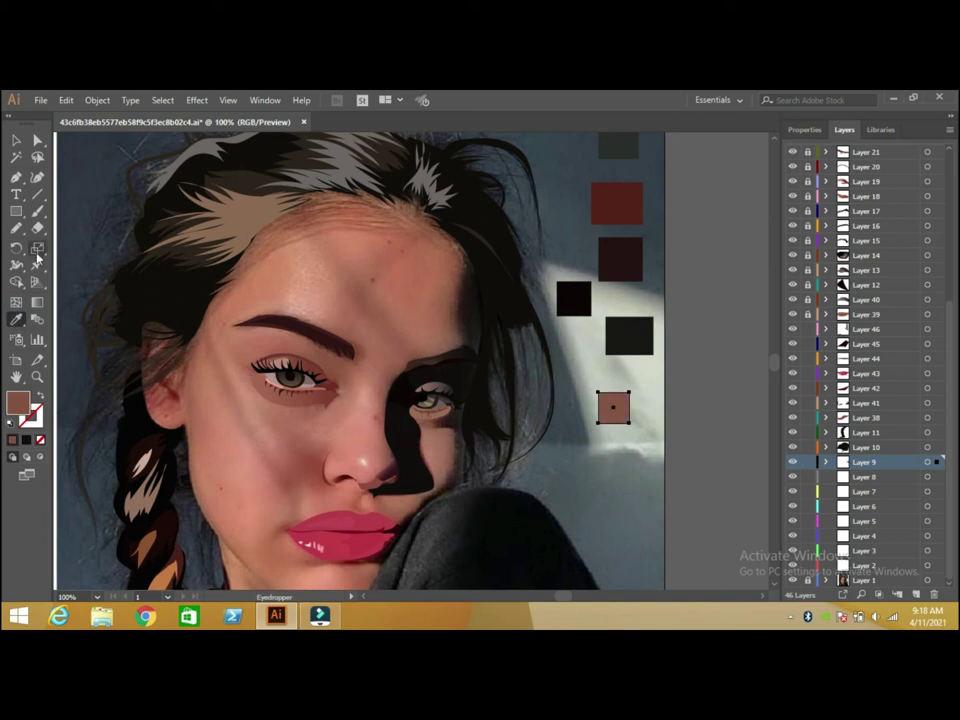
click(16, 211)
key(v)
click(697, 432)
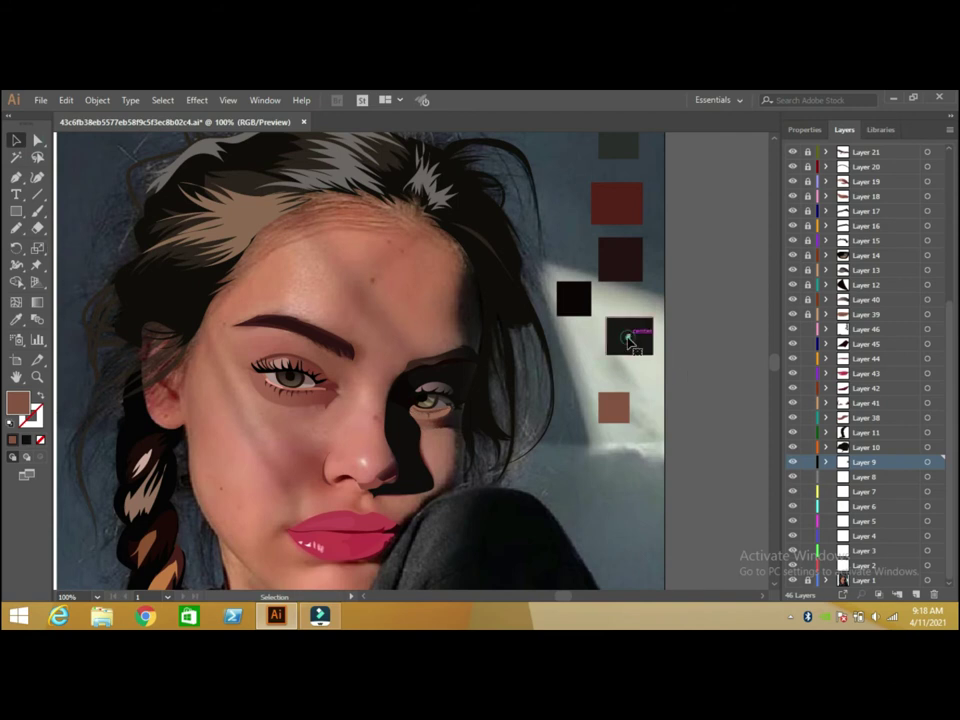
Sample the eye-shadow colour into the dark swatch square, then select the under-eye shape.
click(627, 334)
click(16, 319)
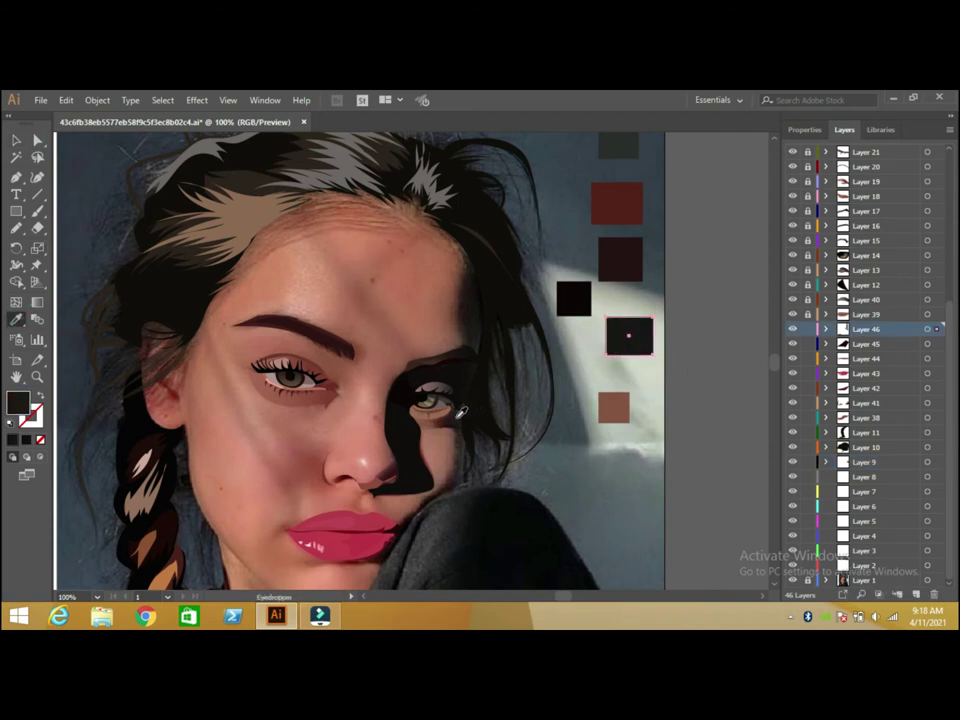
click(458, 412)
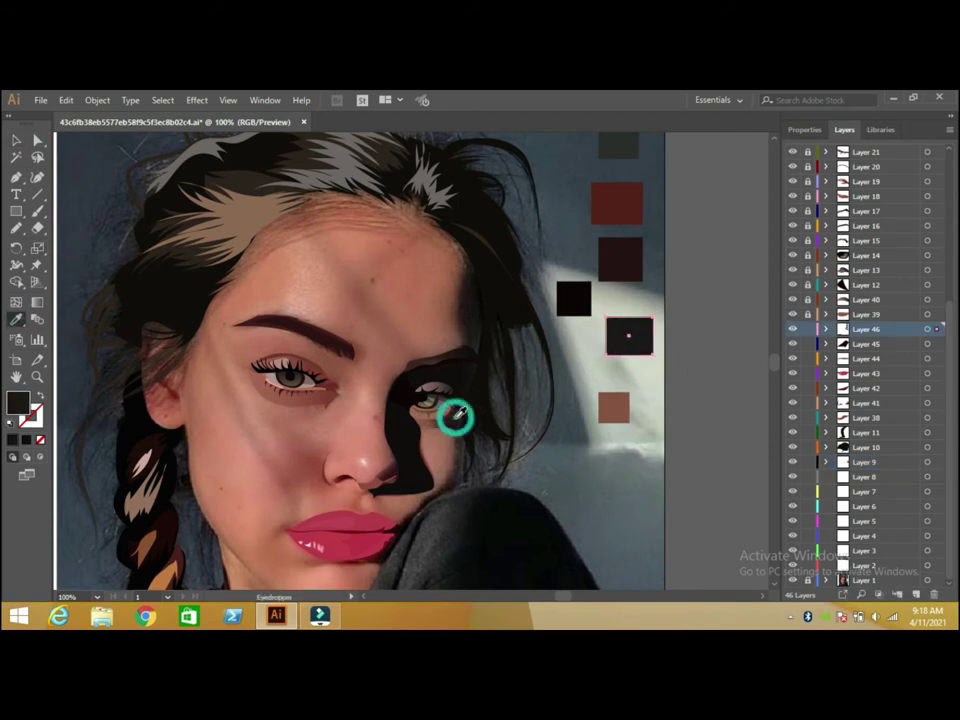
click(22, 143)
click(435, 429)
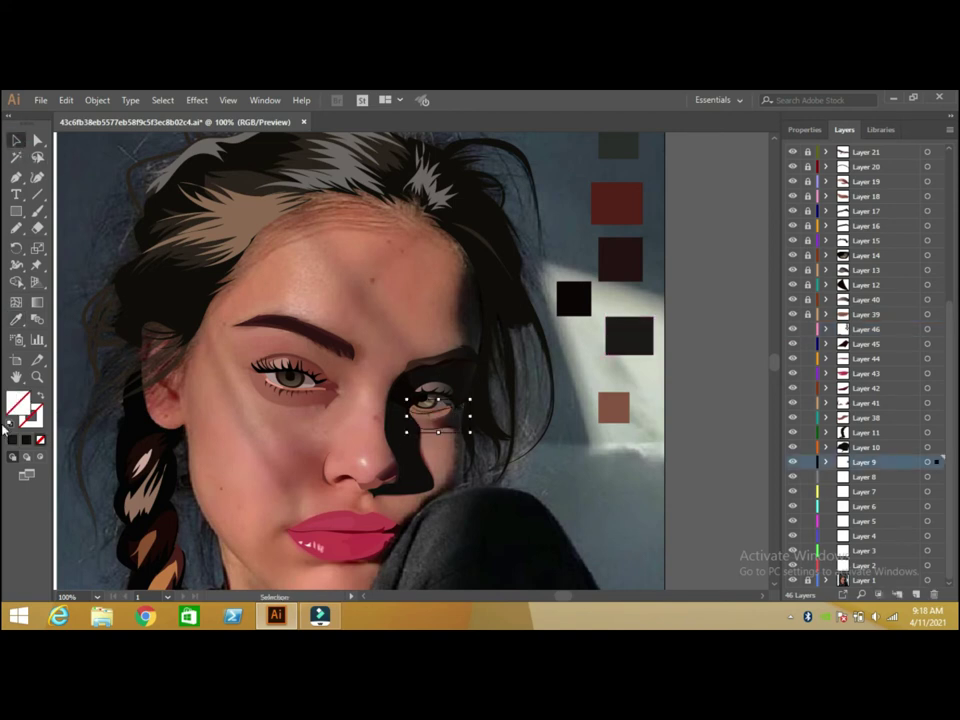
Apply a gradient to the under-eye shape and set its left stop to the brown swatch colour.
click(30, 440)
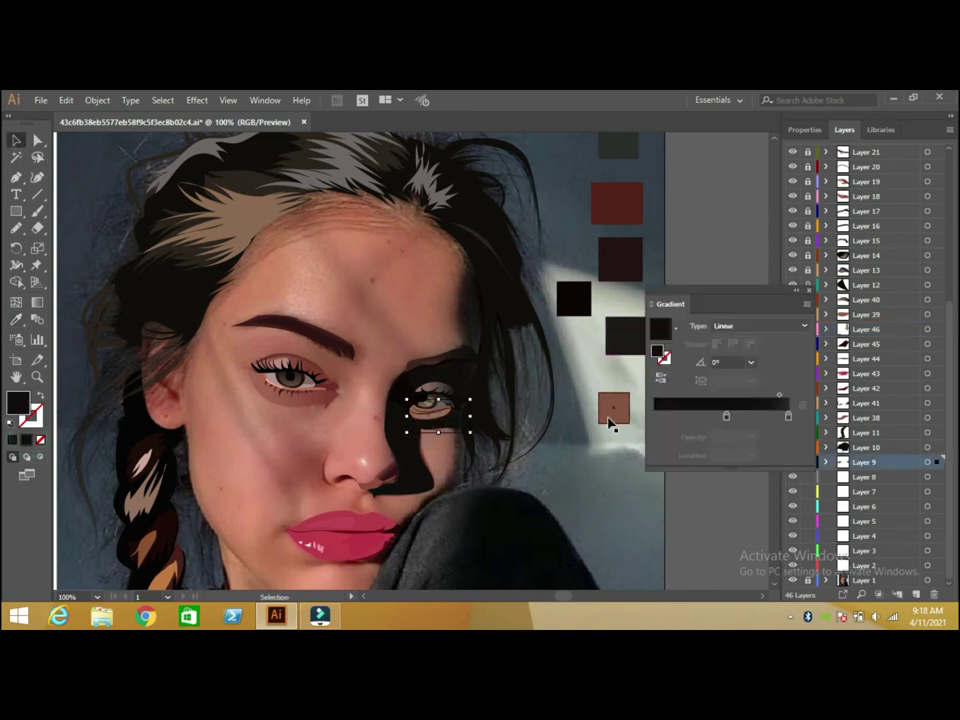
click(613, 410)
double_click(18, 402)
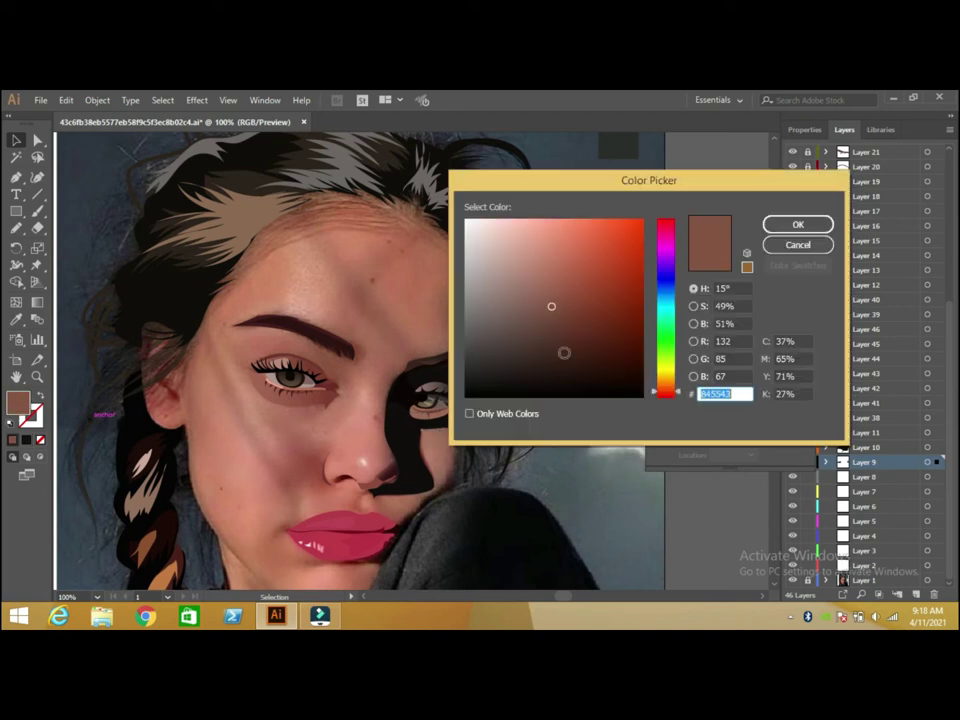
click(797, 245)
click(432, 425)
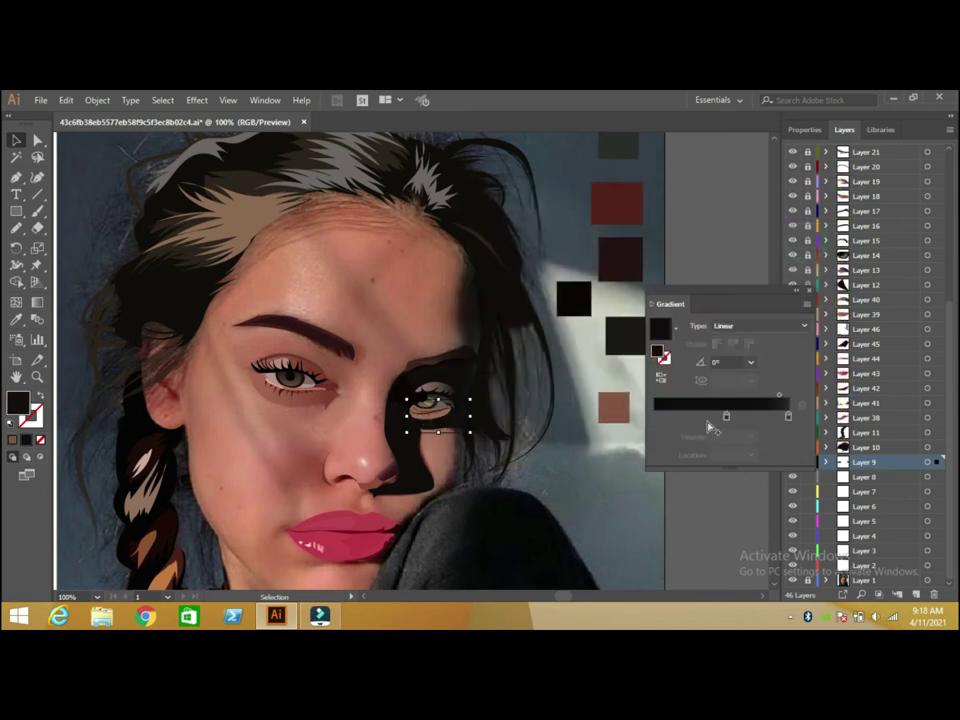
click(727, 420)
double_click(18, 402)
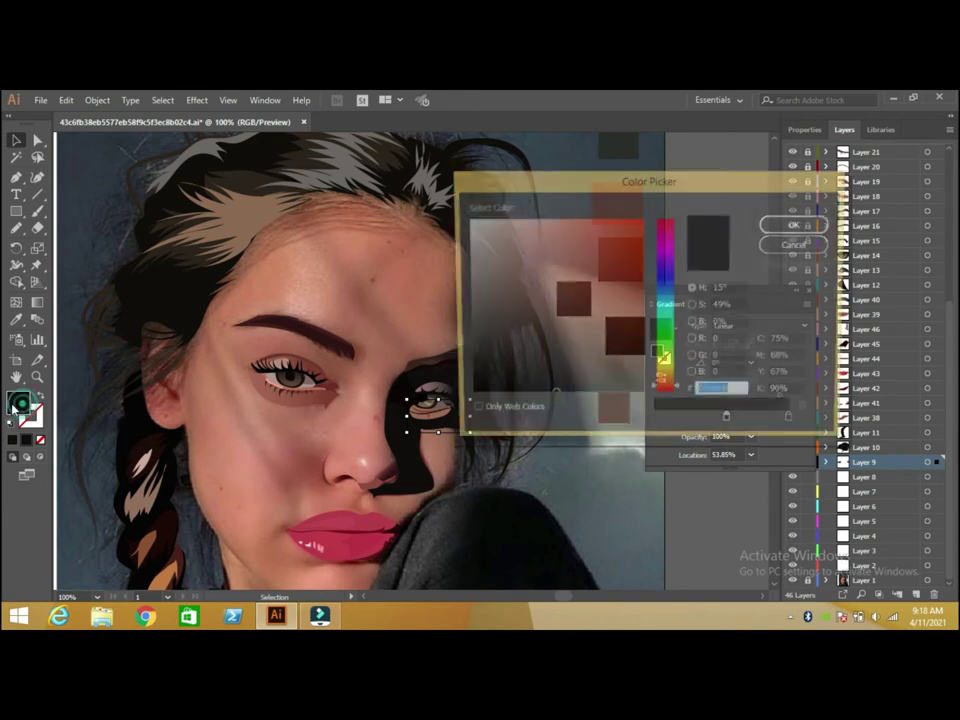
click(797, 224)
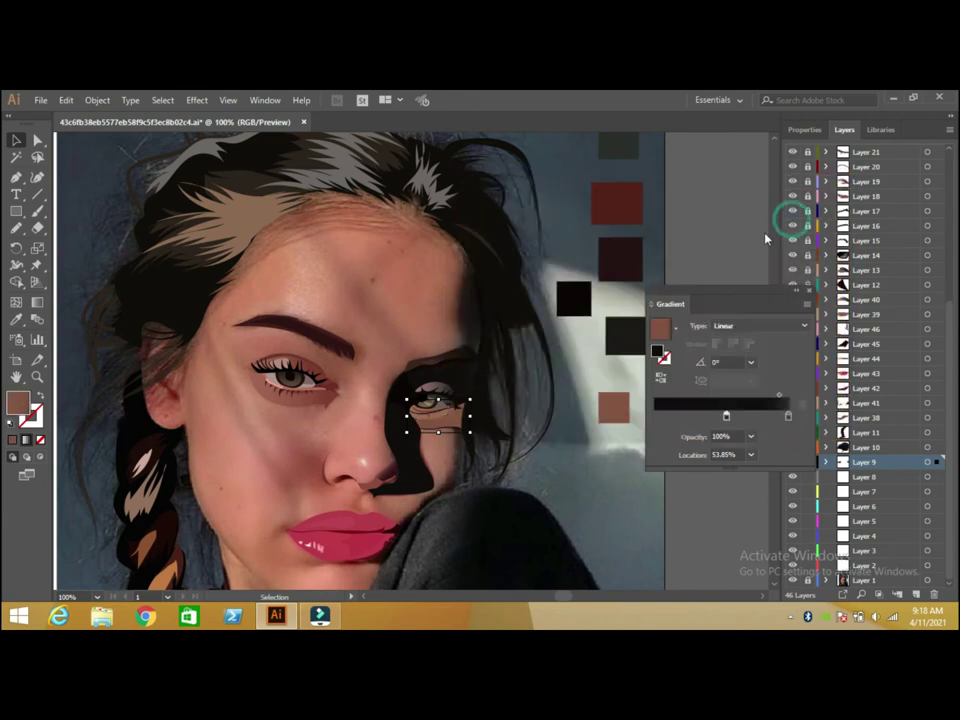
Set the gradient's right stop to the dark swatch colour.
click(614, 350)
double_click(15, 405)
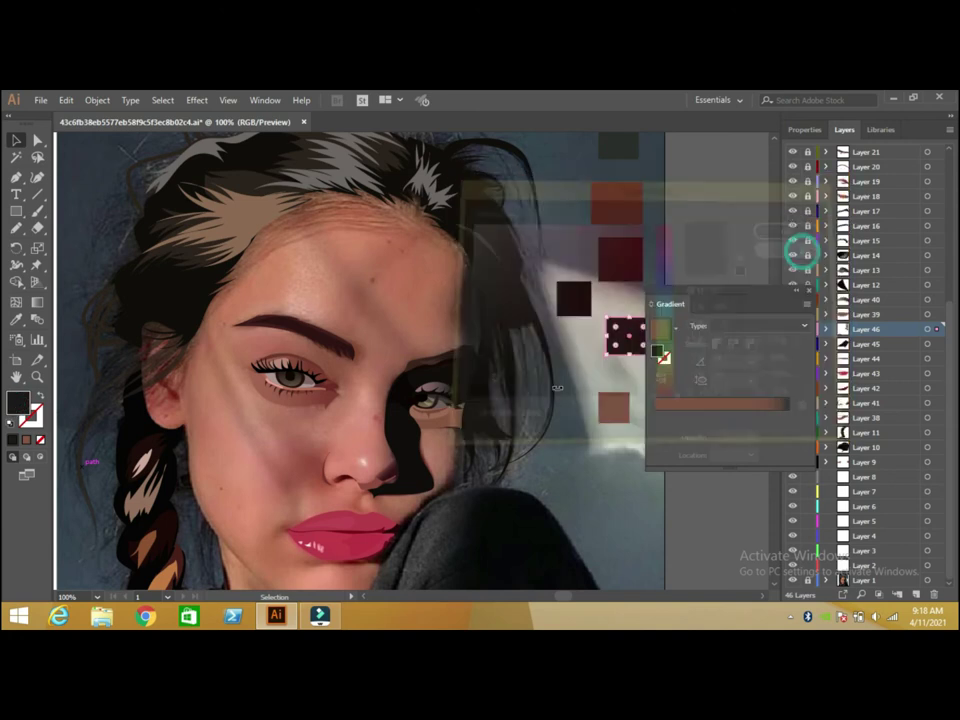
click(788, 417)
double_click(15, 405)
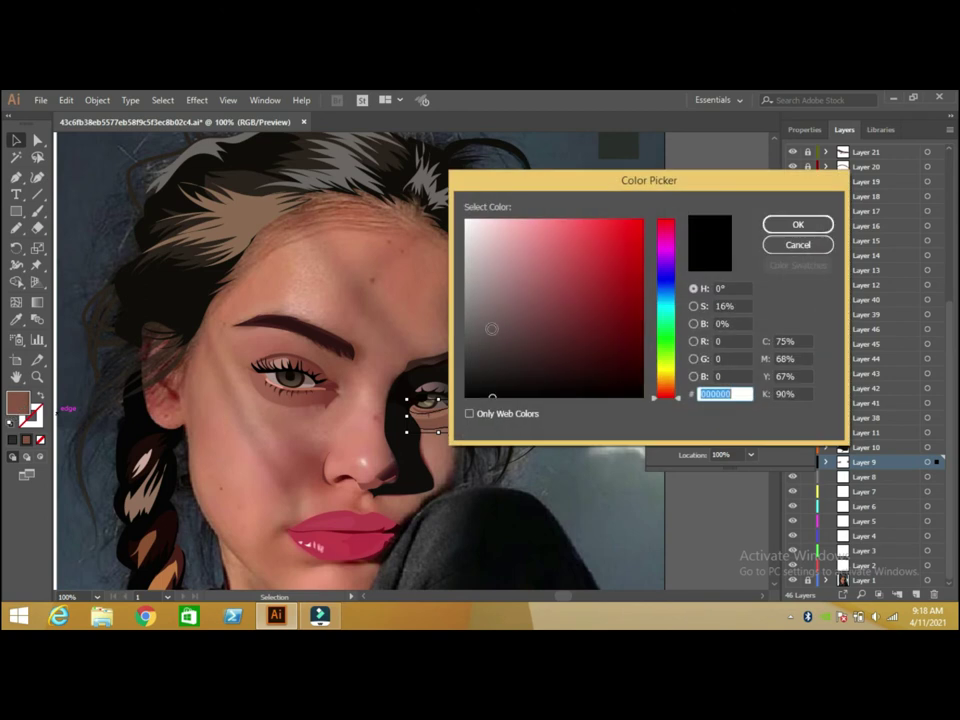
click(814, 223)
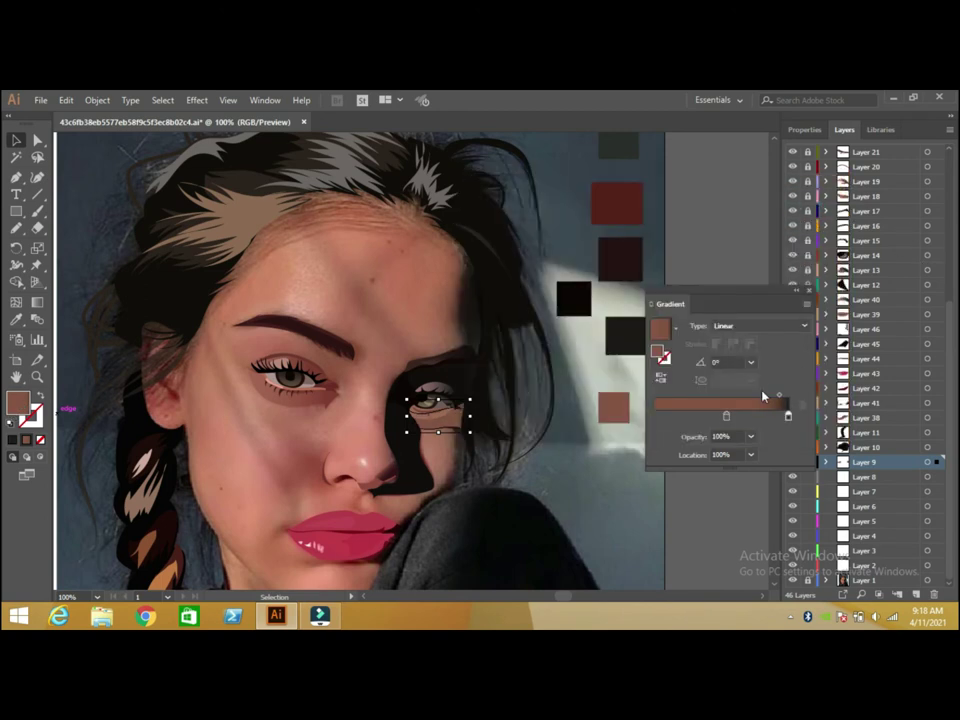
Move the brown stop to the start, pull the dark stop inward, and centre the midpoint.
drag(727, 418, 655, 418)
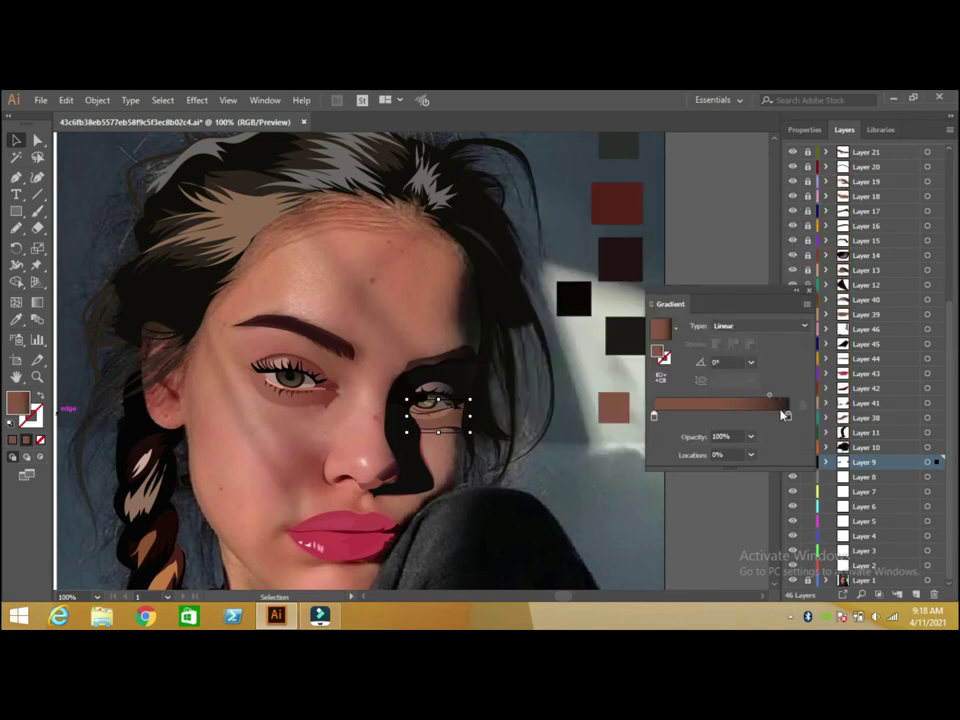
drag(788, 417, 767, 417)
mouse_move(712, 400)
mouse_down()
mouse_move(727, 400)
mouse_move(724, 418)
mouse_up()
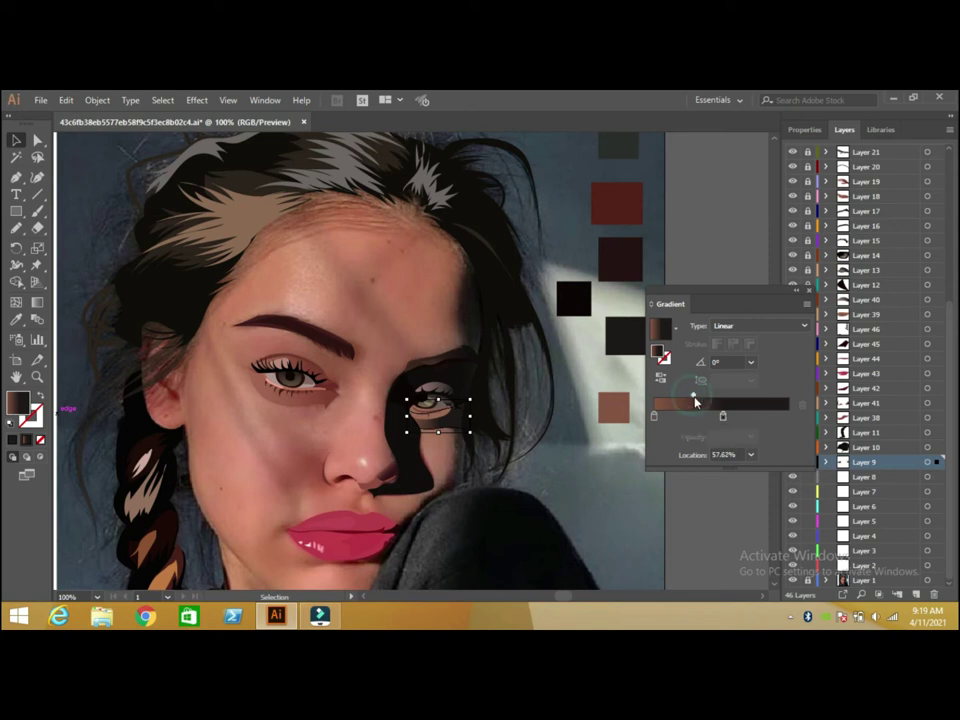
drag(722, 415, 736, 418)
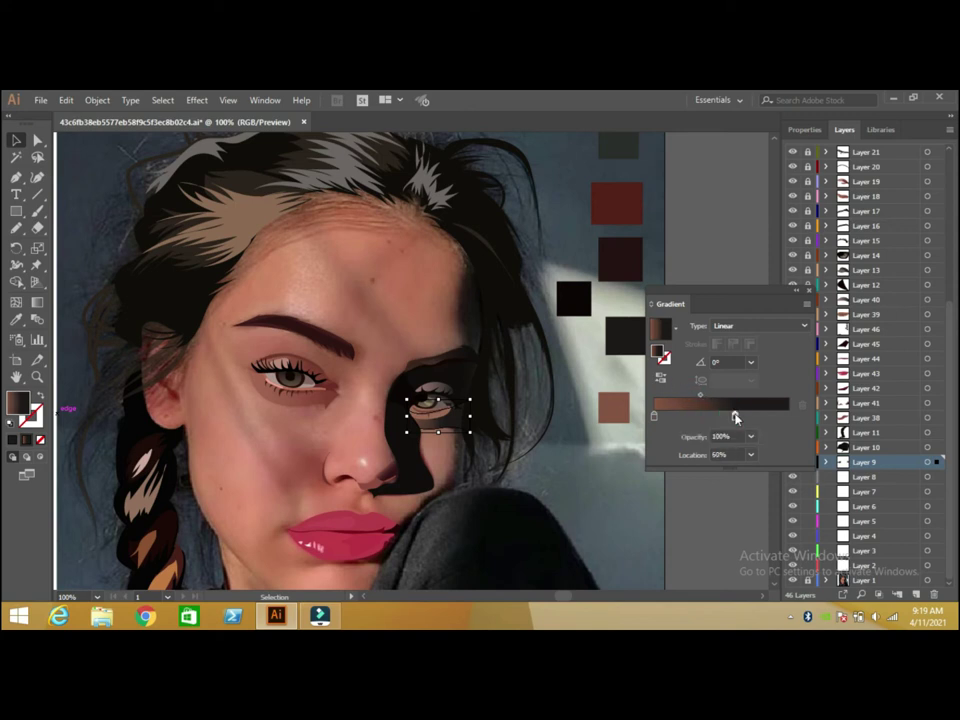
click(810, 290)
click(665, 405)
Set the working fill to the sampled dark brown and lock Layer 9 up through Layer 46.
click(16, 228)
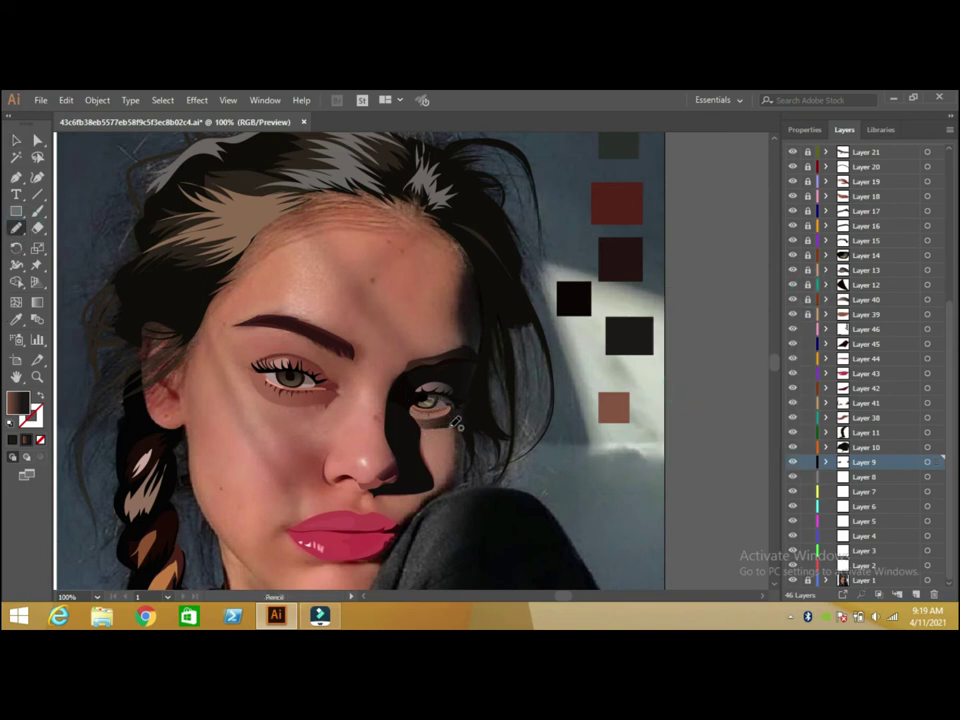
key(shift+x)
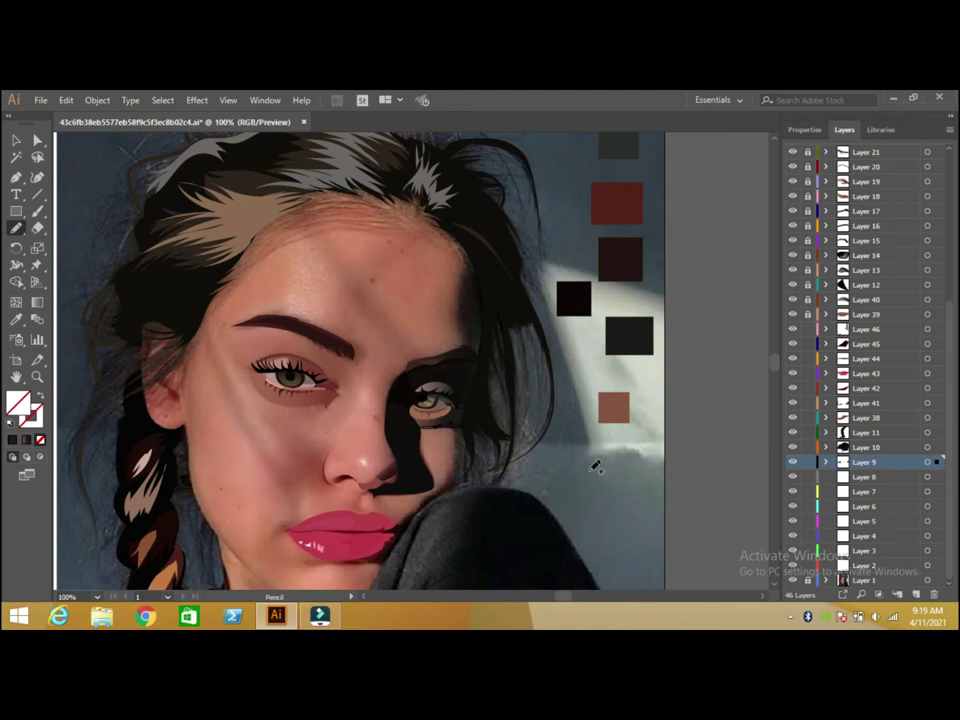
click(16, 319)
click(621, 257)
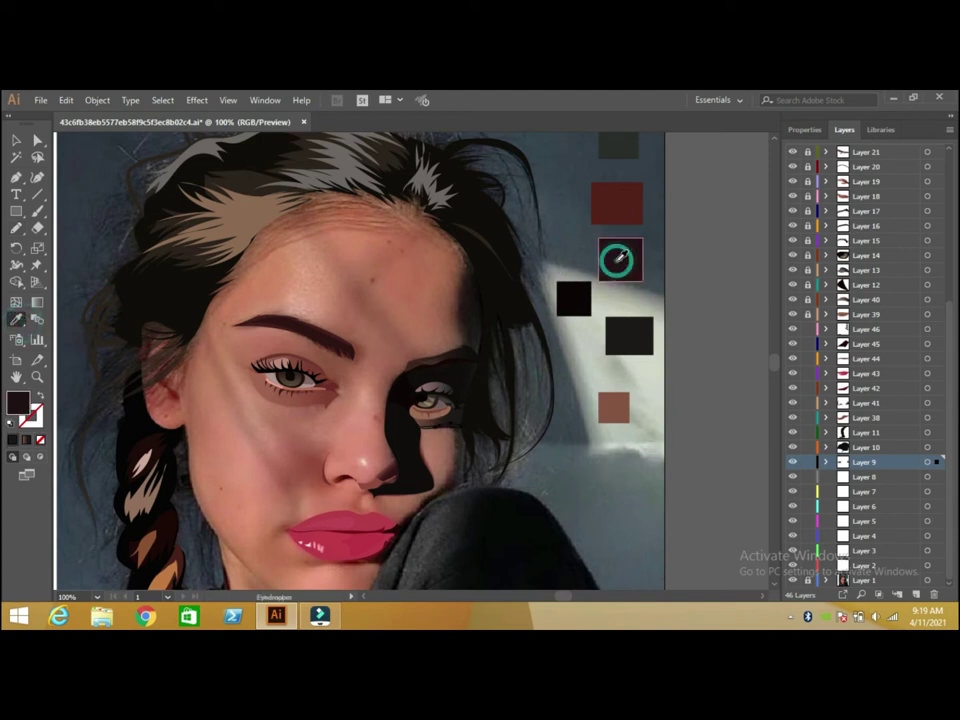
click(16, 140)
click(97, 158)
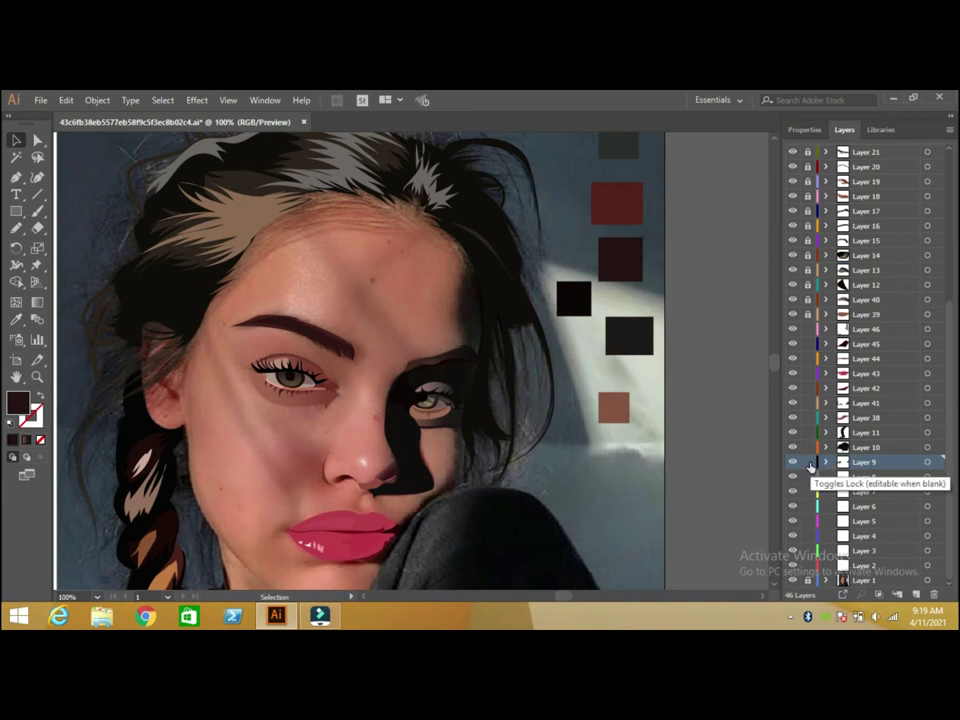
drag(811, 463, 808, 329)
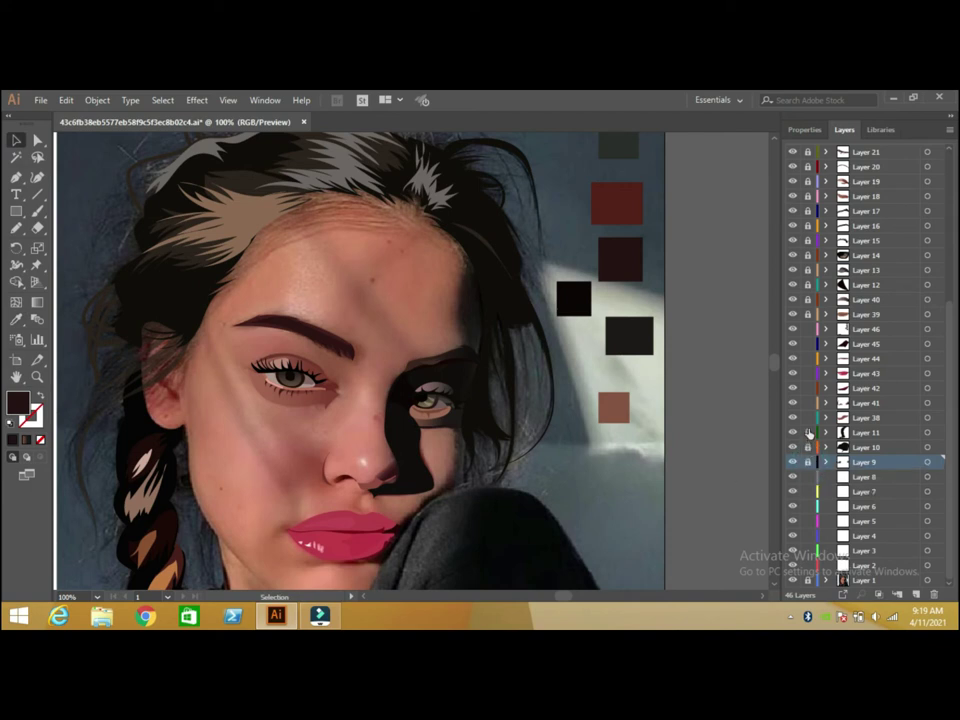
On Layer 8, draw an unfilled pencil line down the cheek below the shaded eye.
click(846, 477)
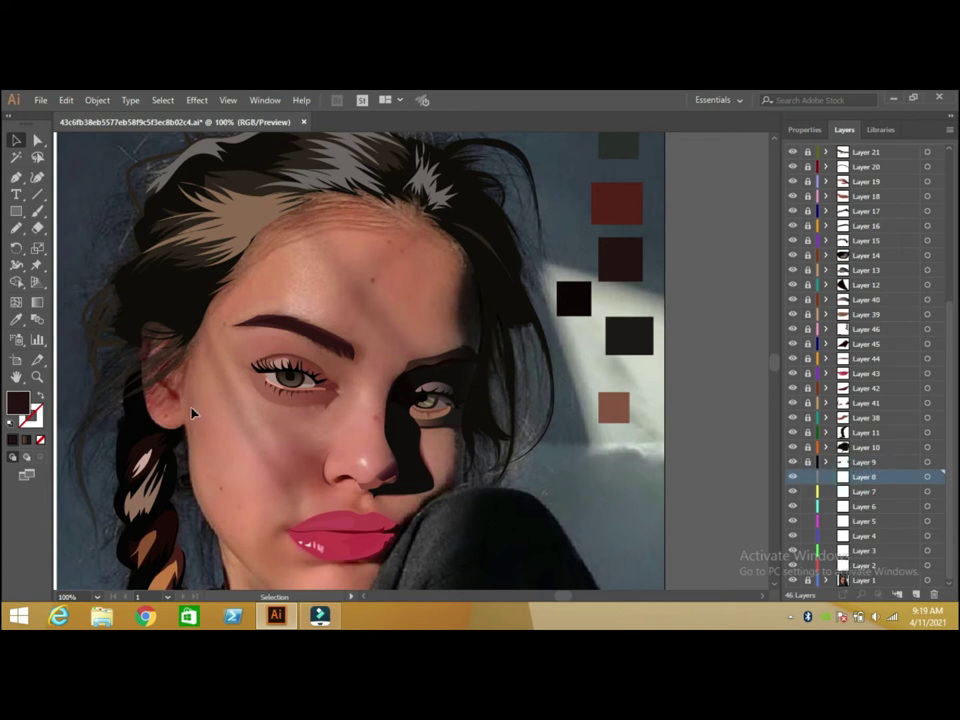
click(22, 227)
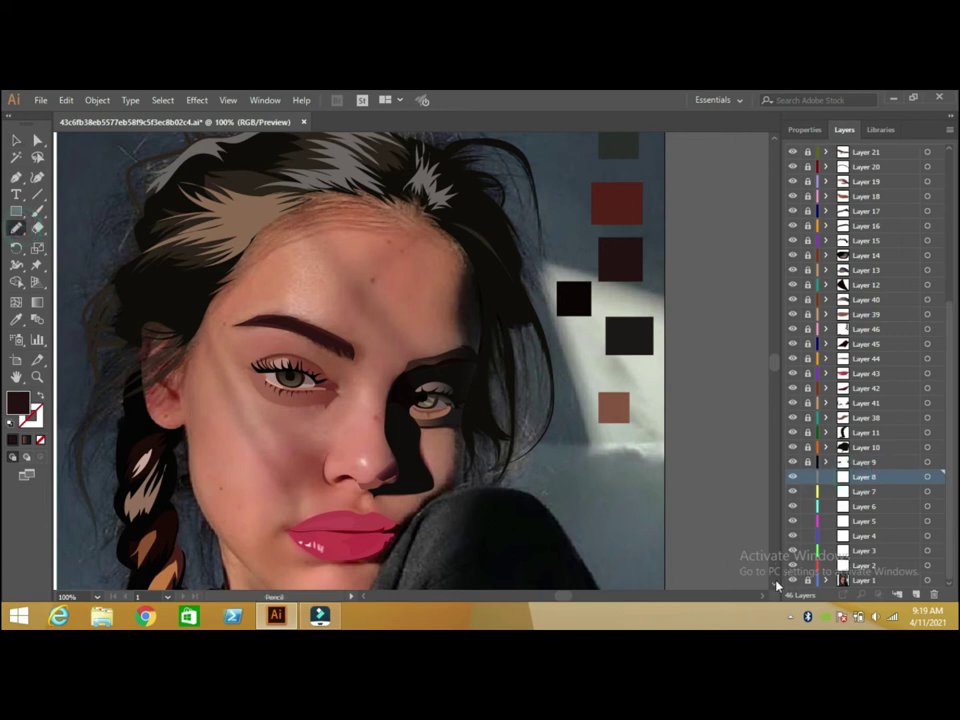
scroll(776, 582, down, 5)
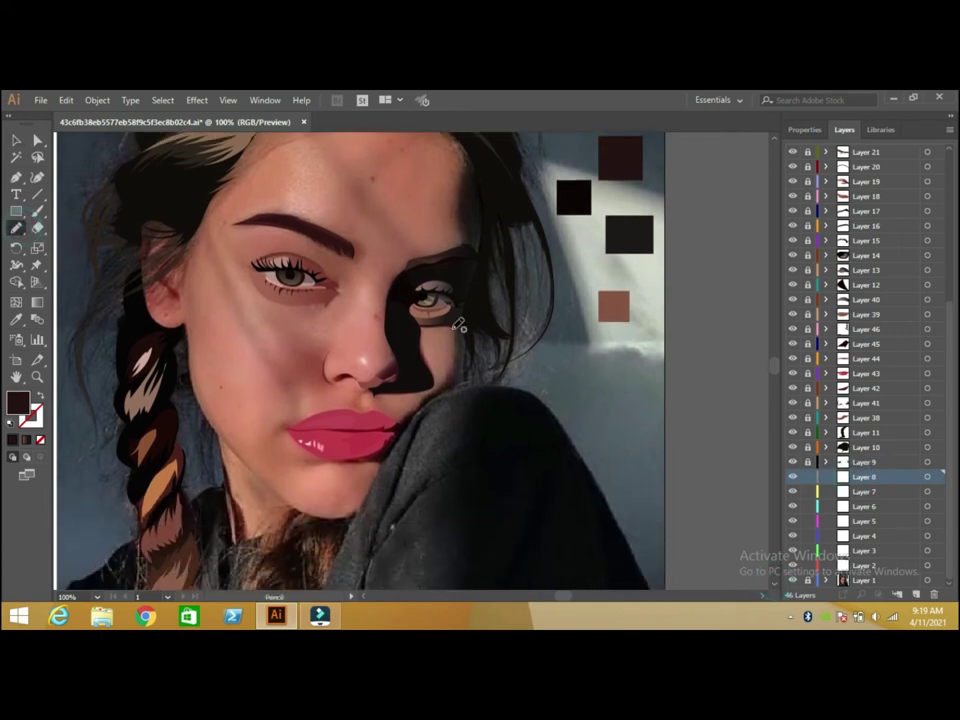
mouse_move(453, 321)
mouse_down()
mouse_move(452, 367)
mouse_move(438, 392)
mouse_up()
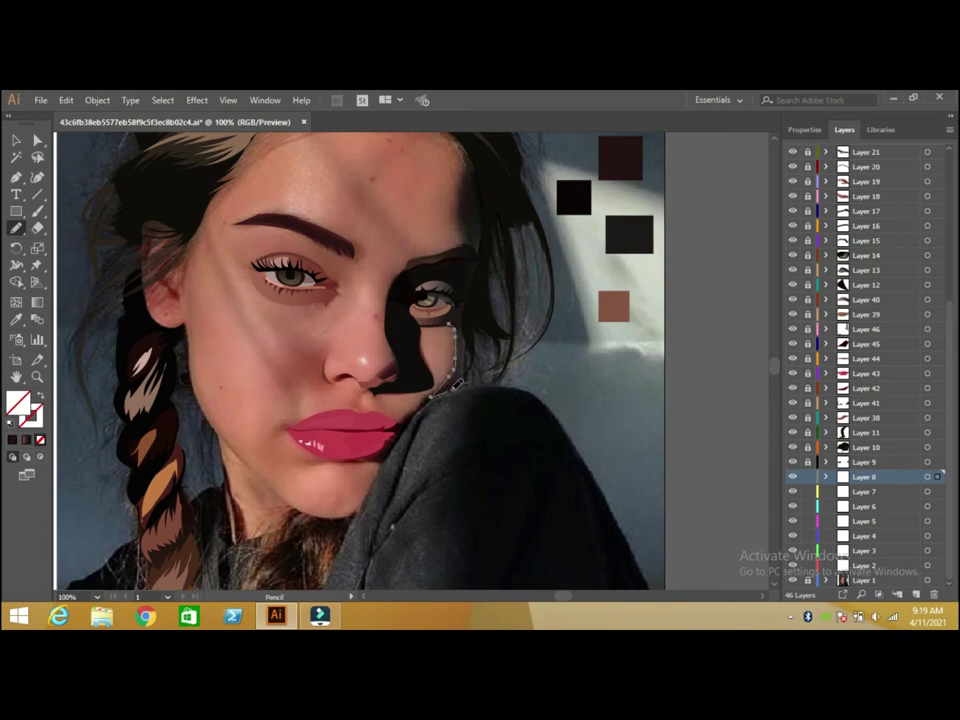
click(466, 388)
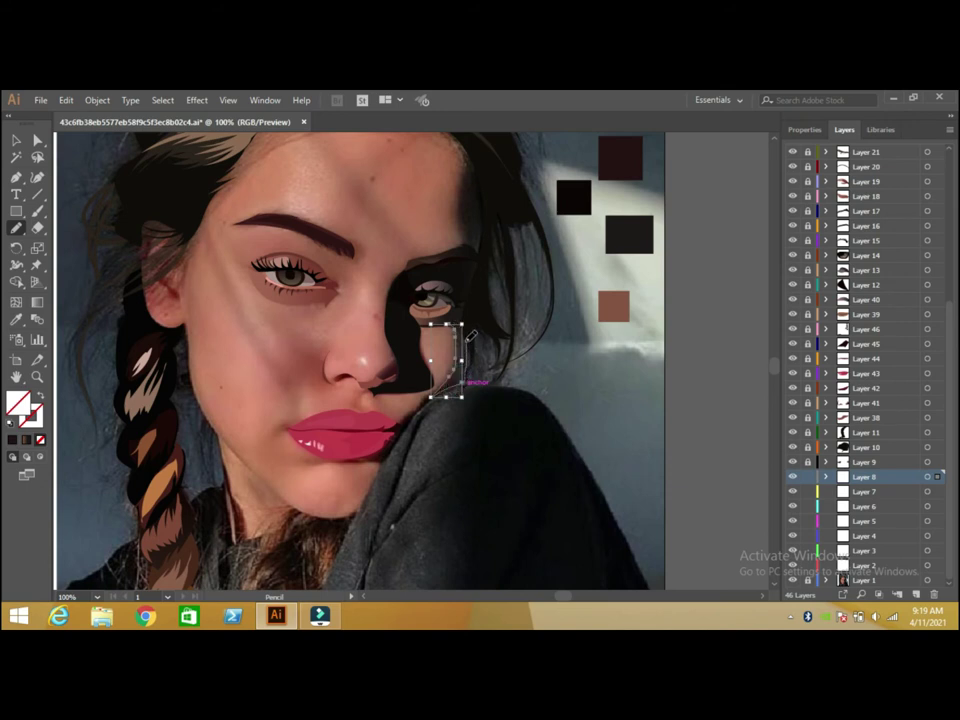
Reshape the top of the cheek shadow beside the nose and fill it with sampled black.
drag(471, 318, 449, 315)
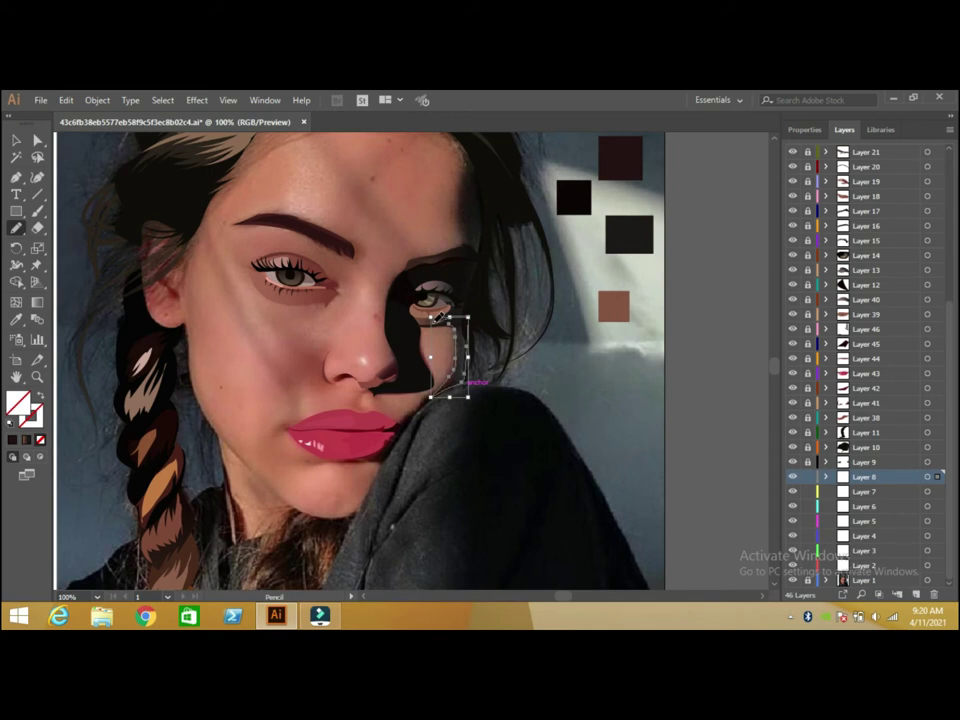
click(16, 319)
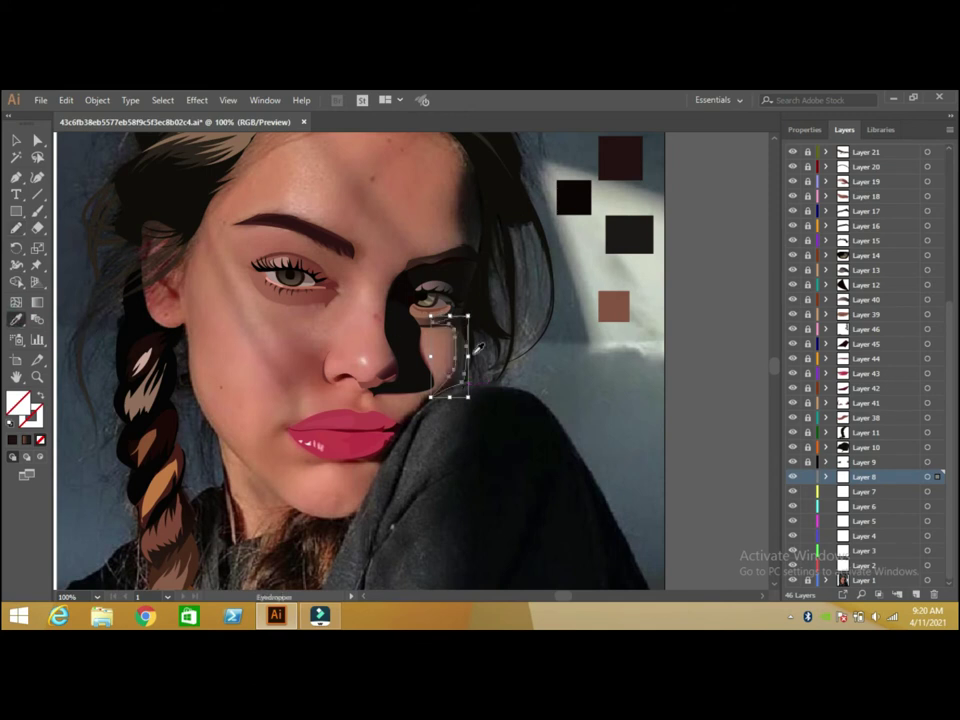
click(463, 351)
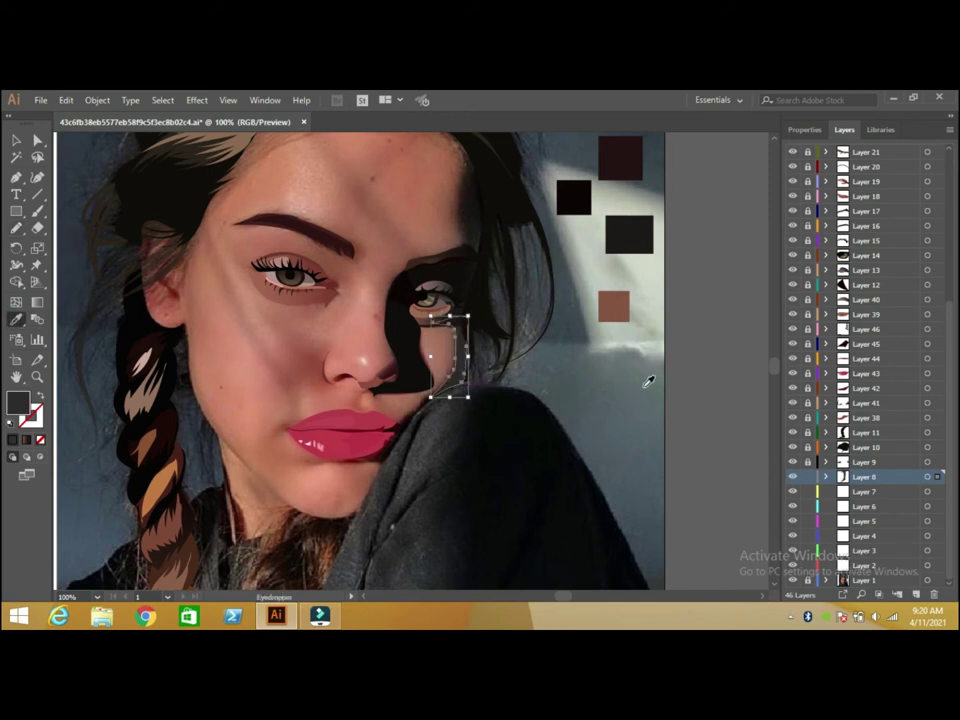
click(624, 234)
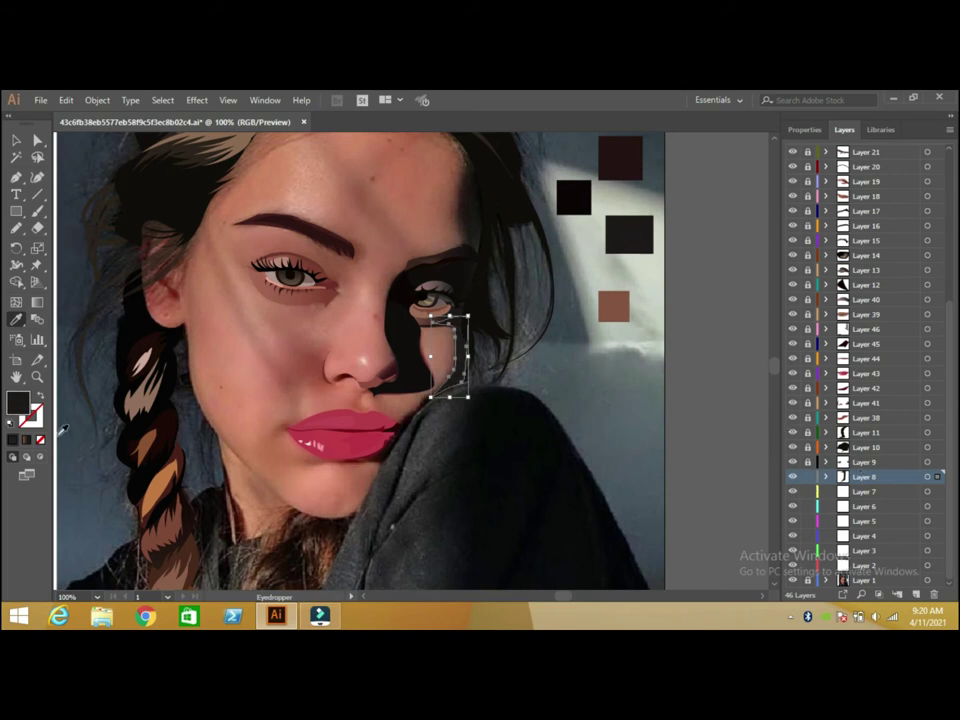
double_click(18, 402)
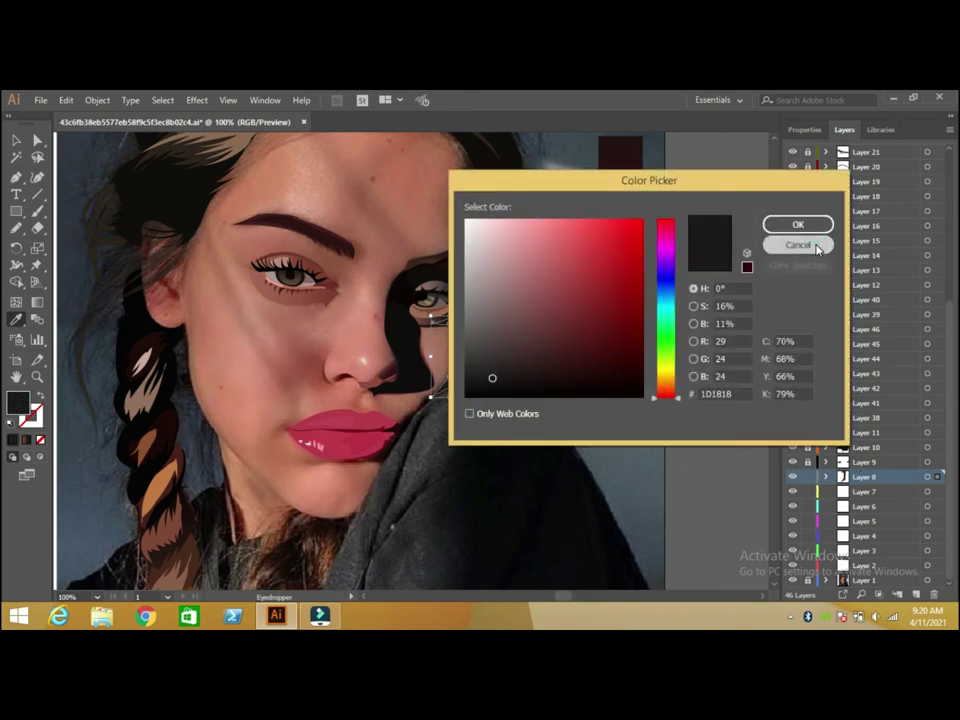
click(812, 245)
Apply a gradient to the cheek shadow and set its 60% stop to near black.
click(16, 140)
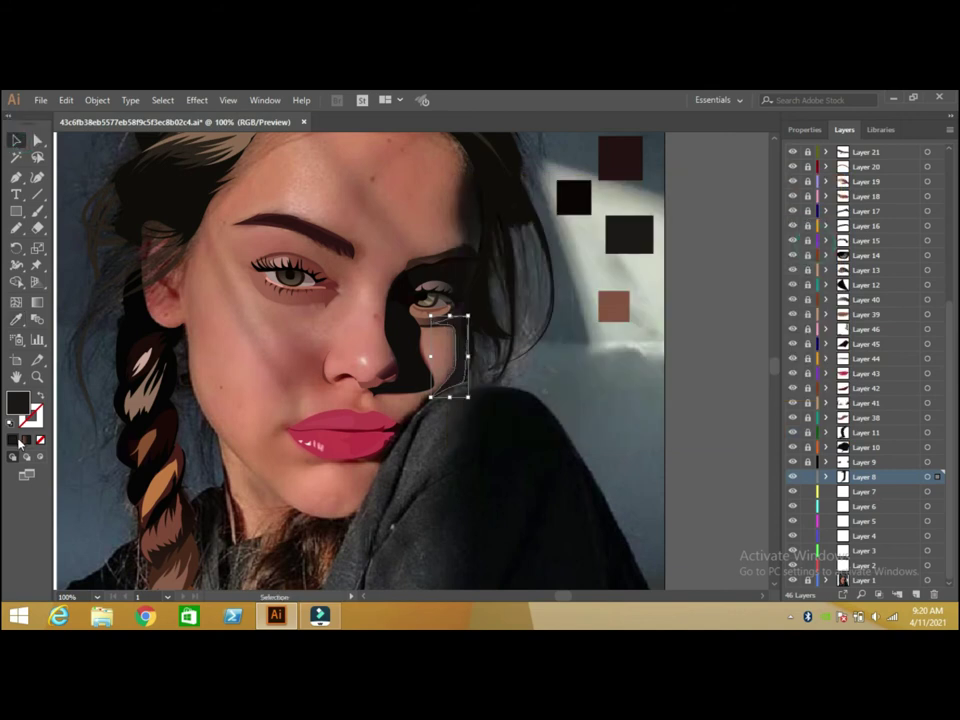
key(period)
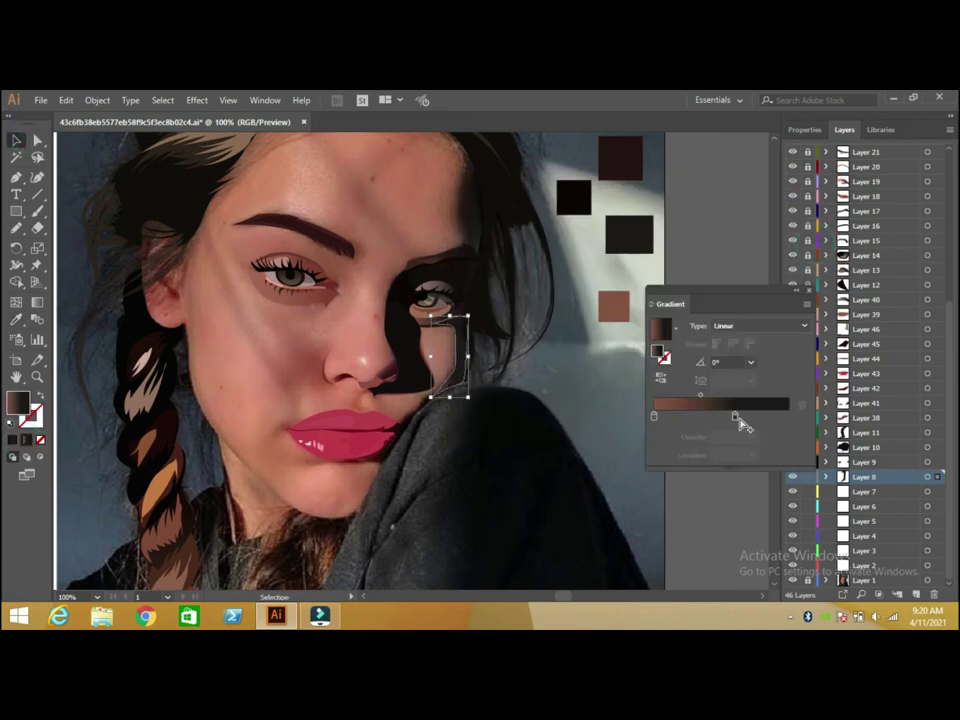
click(734, 417)
double_click(20, 410)
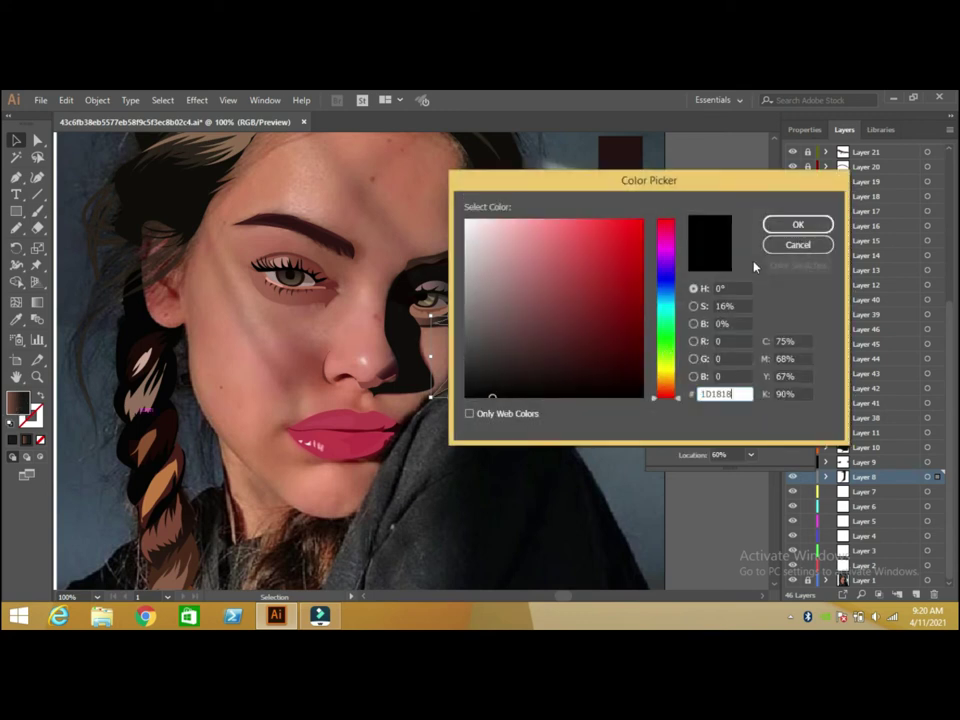
click(795, 223)
Set the left gradient stop to a slightly lighter dark grey, then close the panel and deselect.
click(654, 415)
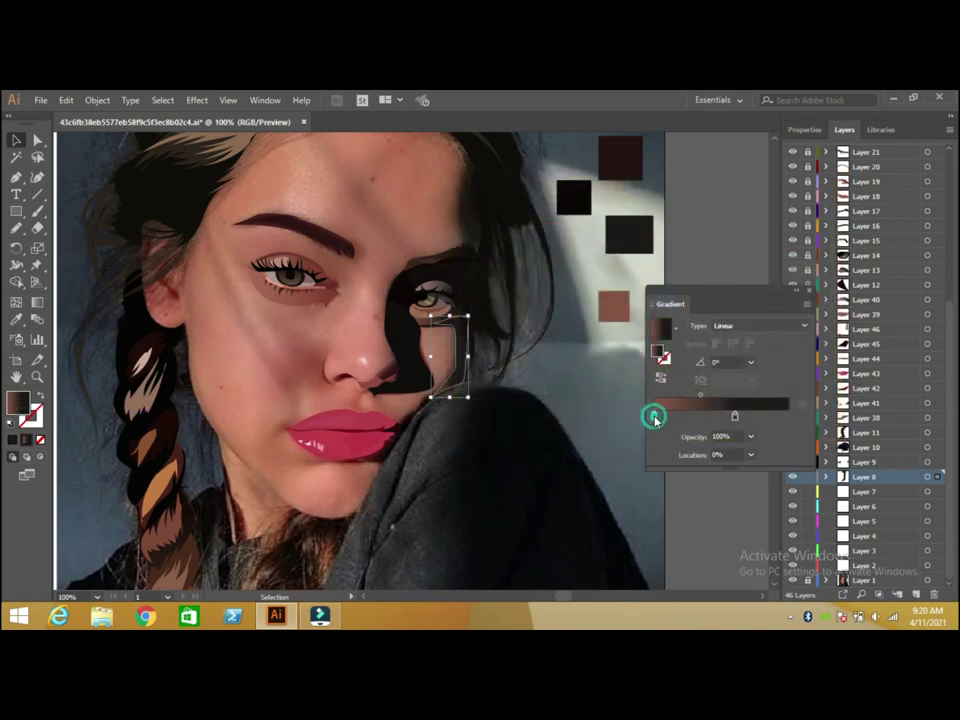
double_click(20, 403)
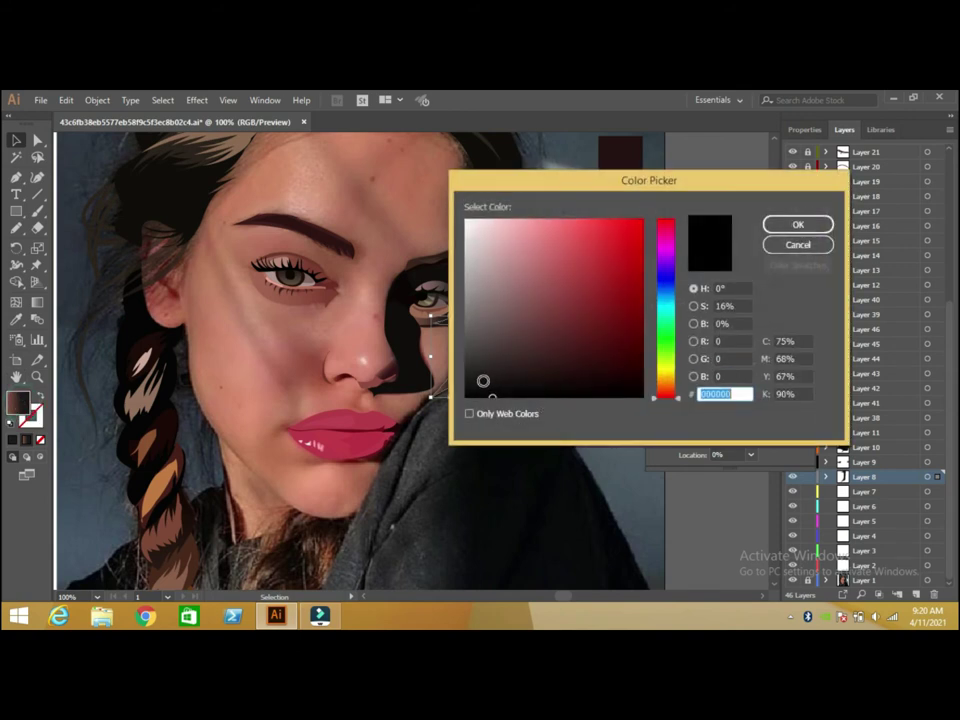
drag(482, 380, 484, 377)
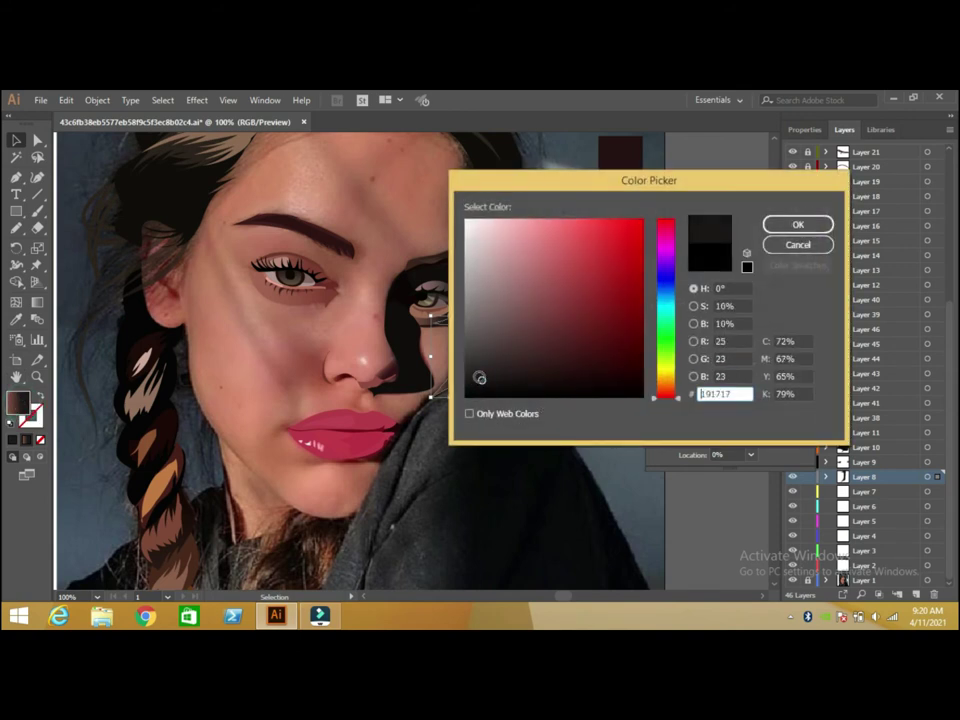
click(484, 376)
click(485, 373)
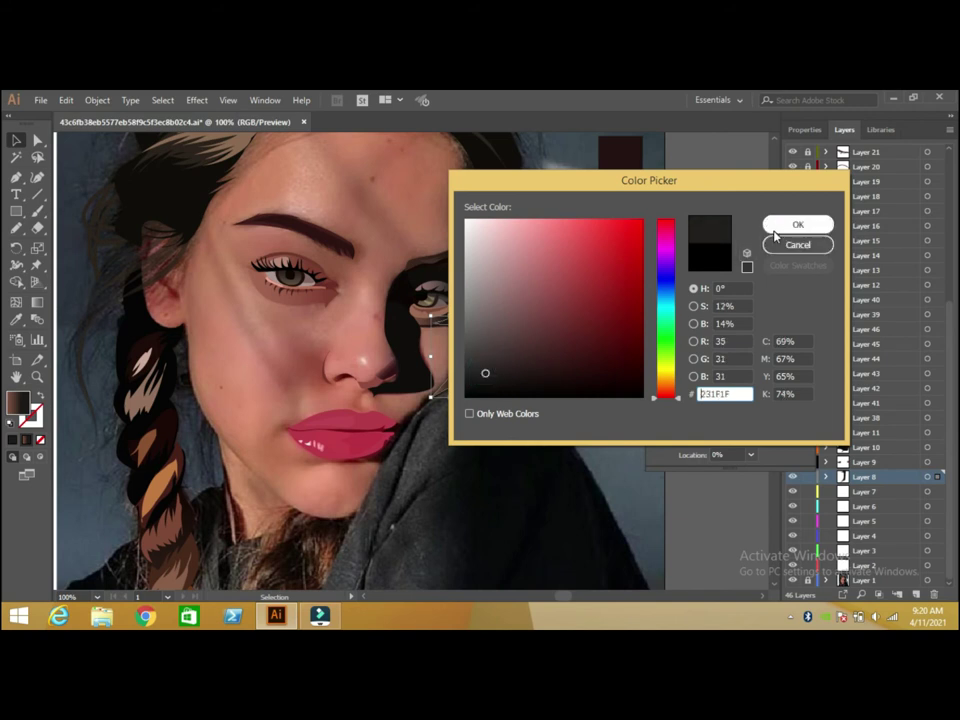
click(775, 230)
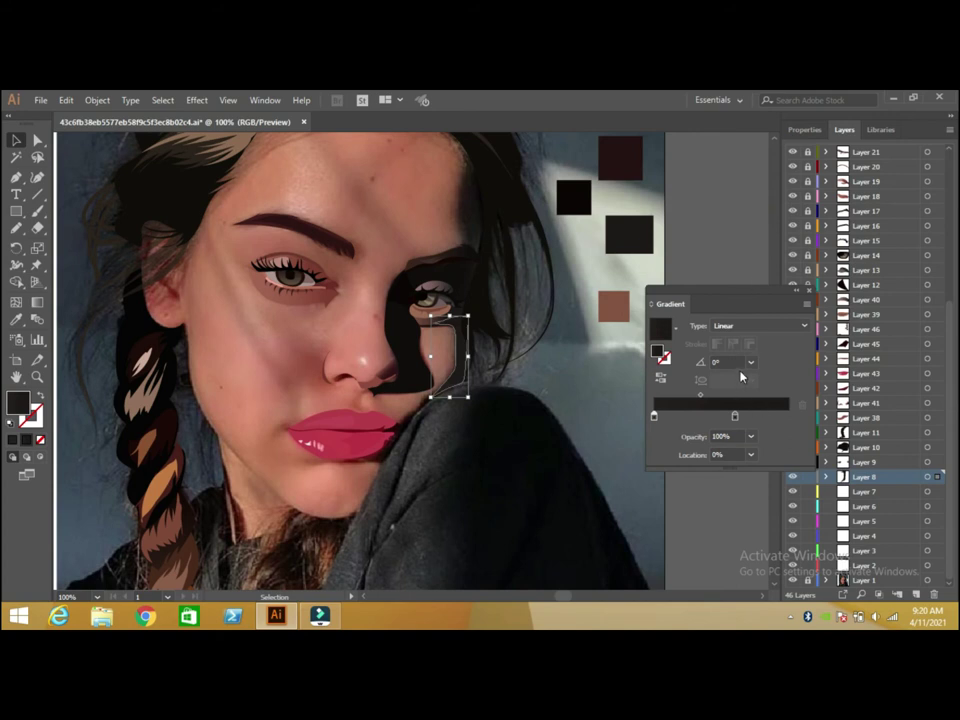
click(809, 290)
click(757, 404)
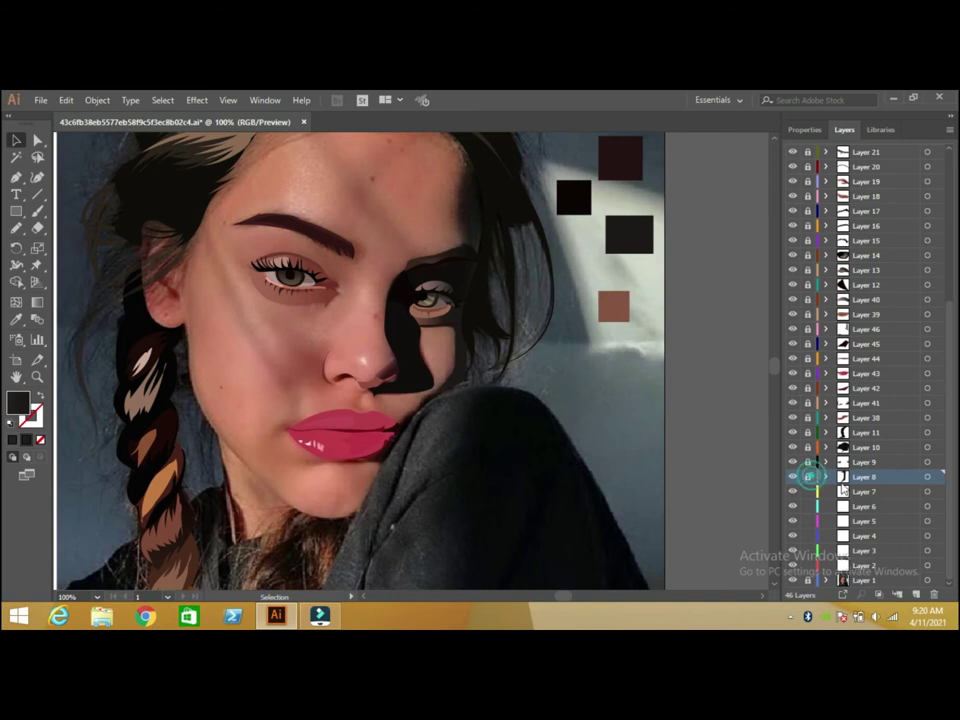
On Layer 7, pencil a stroke along the sweater edge, extending beneath and along the lower lip.
click(860, 491)
click(20, 228)
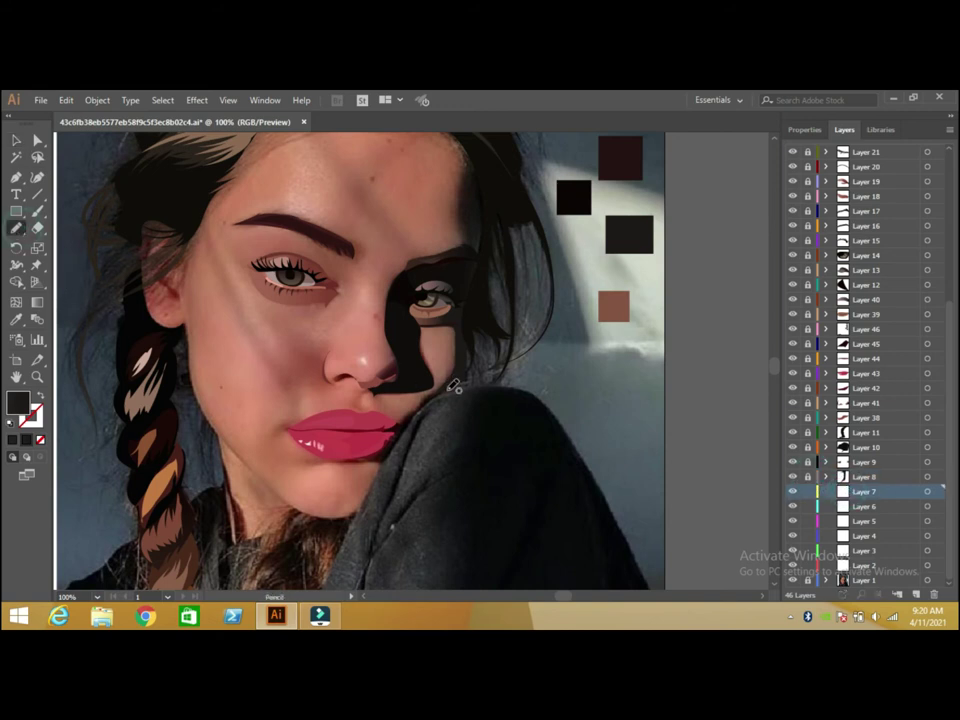
mouse_move(450, 386)
mouse_down()
mouse_move(425, 416)
mouse_move(412, 411)
mouse_move(386, 461)
mouse_up()
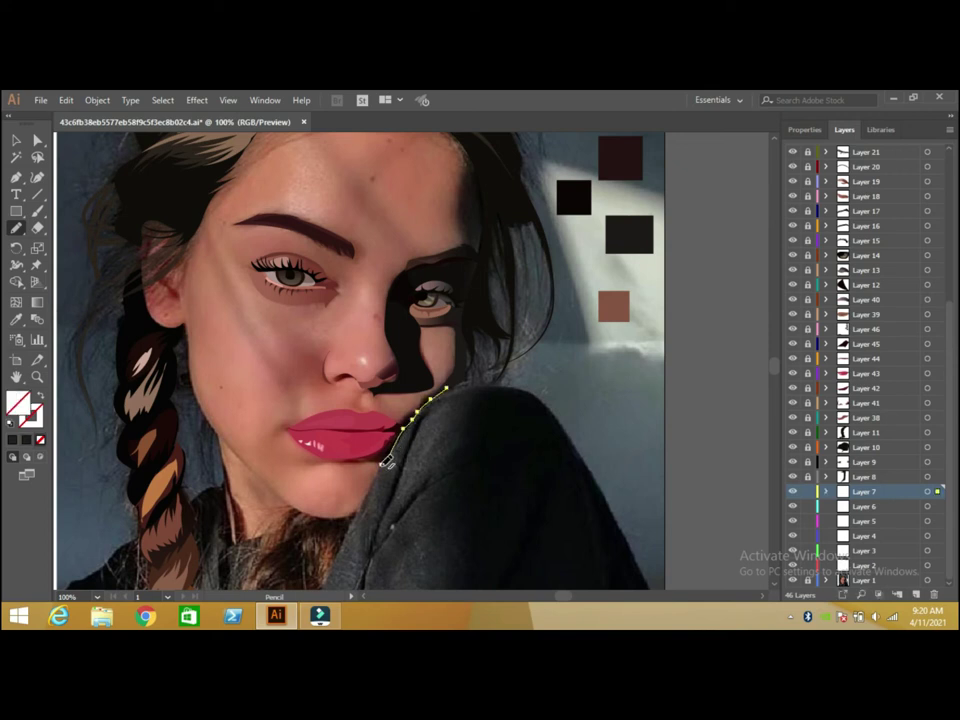
click(384, 461)
drag(334, 454, 330, 460)
drag(394, 424, 397, 422)
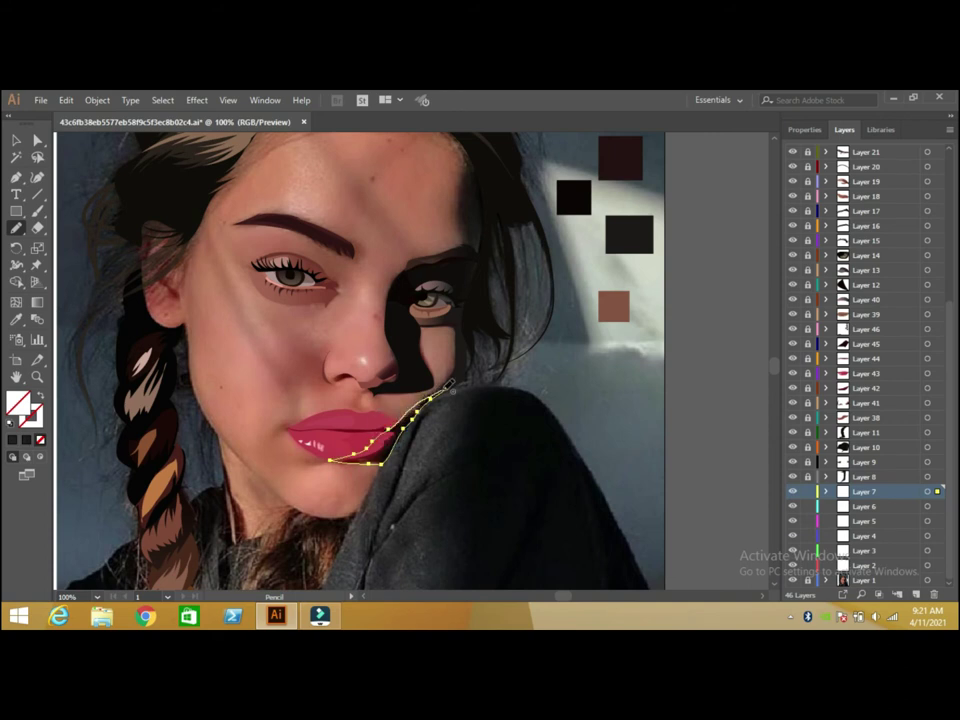
Draw two swatch squares beside the artwork, sampling the dark maroon shadow and the lip pink.
key(m)
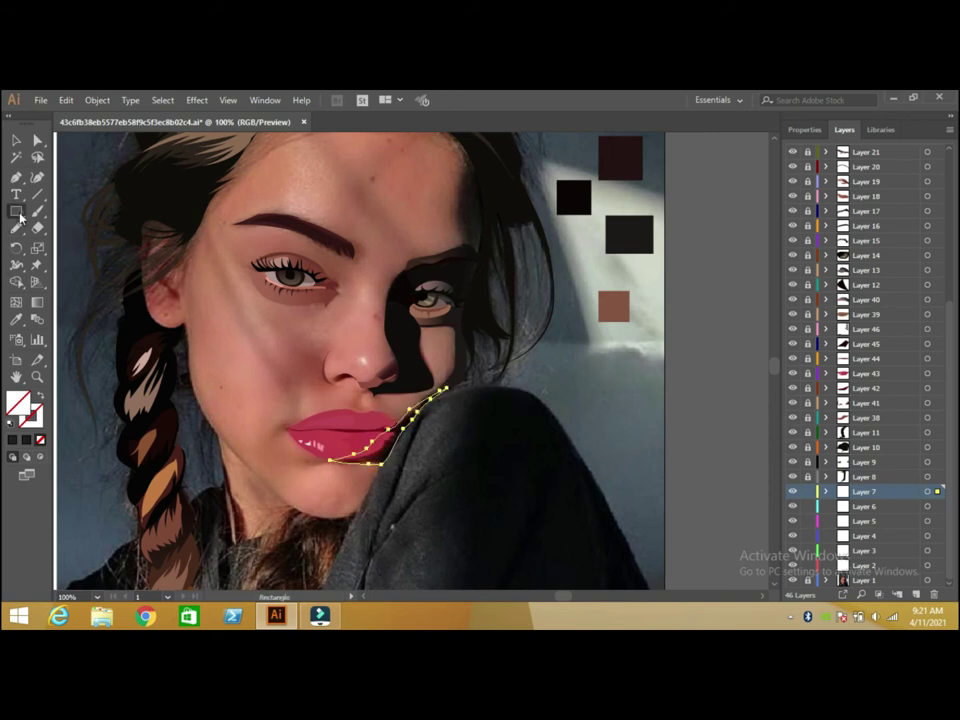
drag(713, 371, 714, 375)
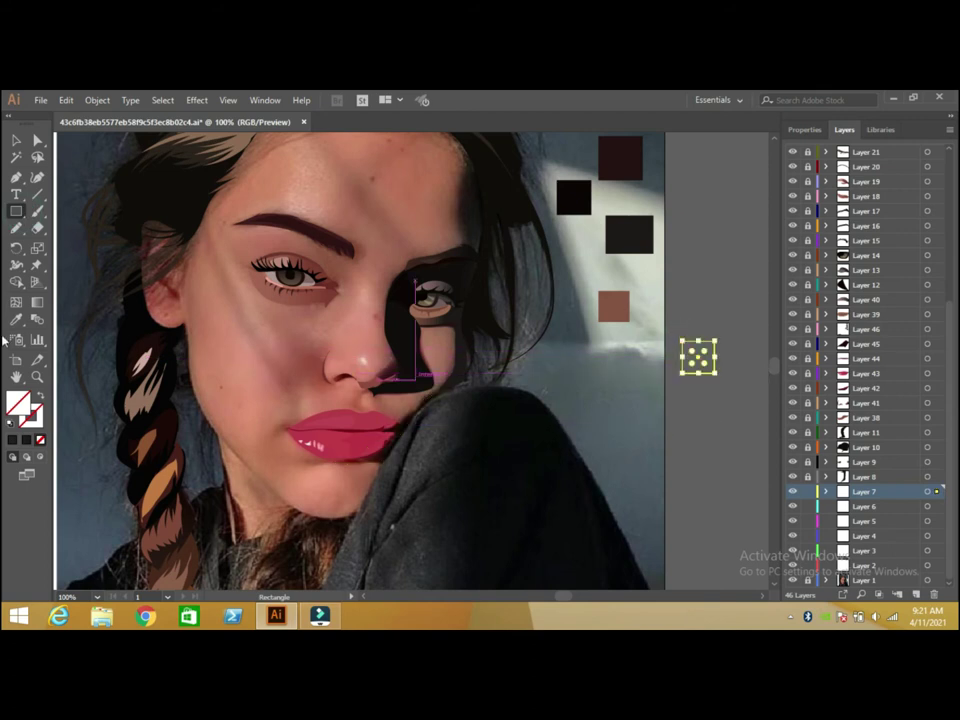
key(i)
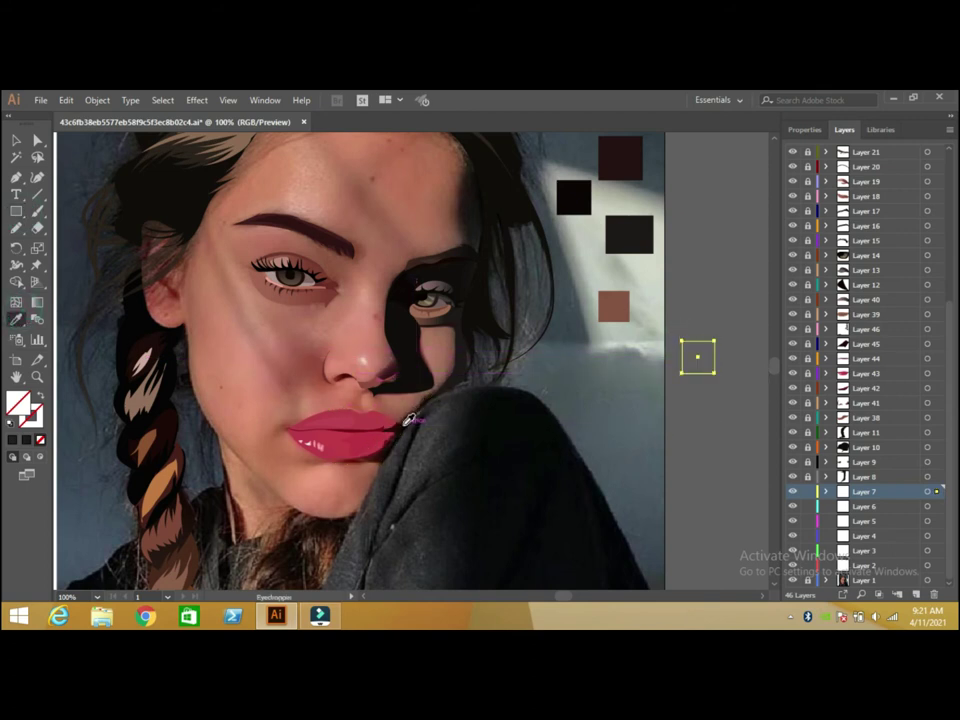
click(403, 424)
click(16, 212)
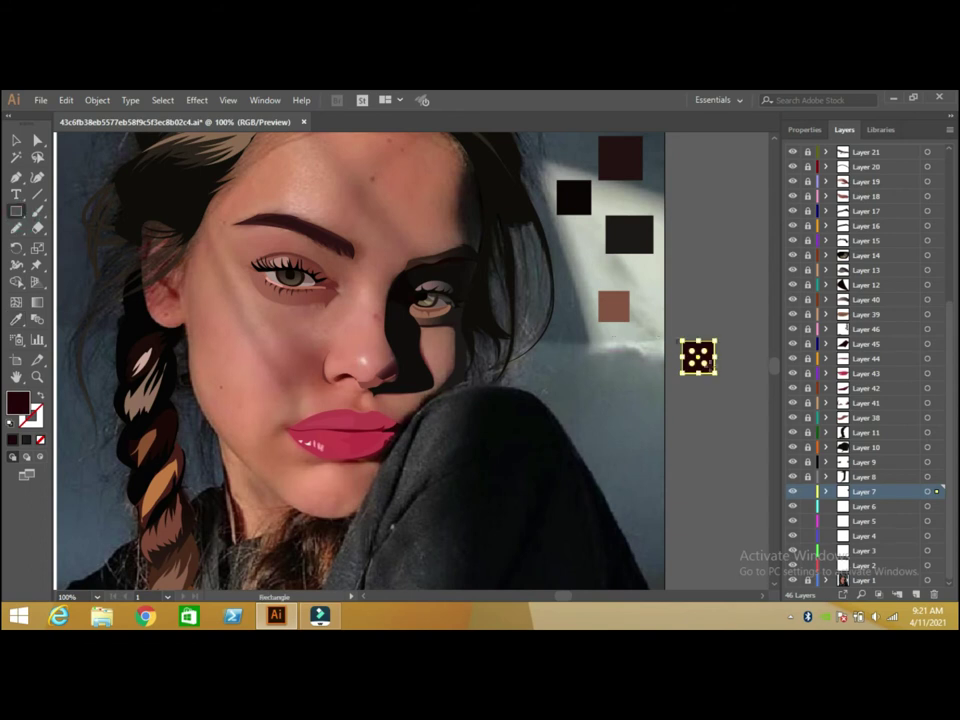
drag(682, 402, 714, 434)
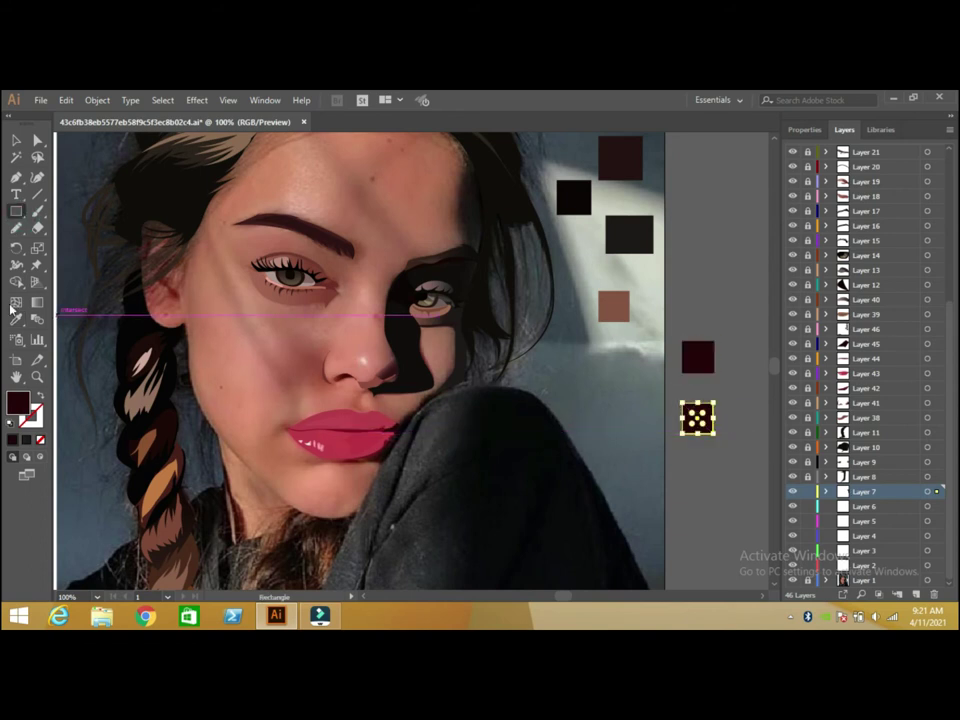
key(i)
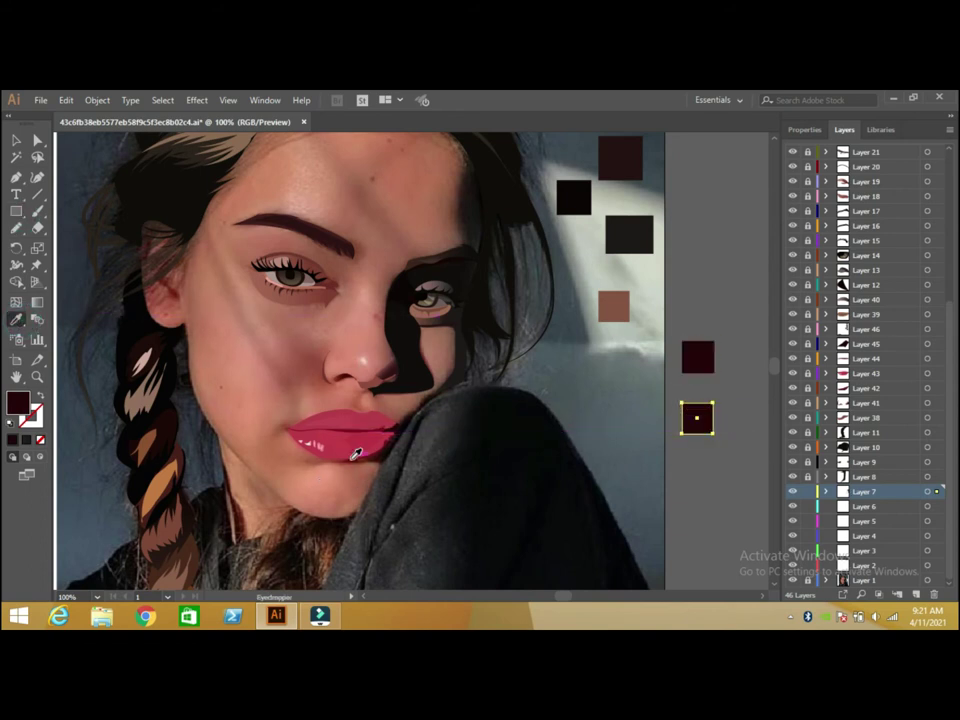
click(355, 455)
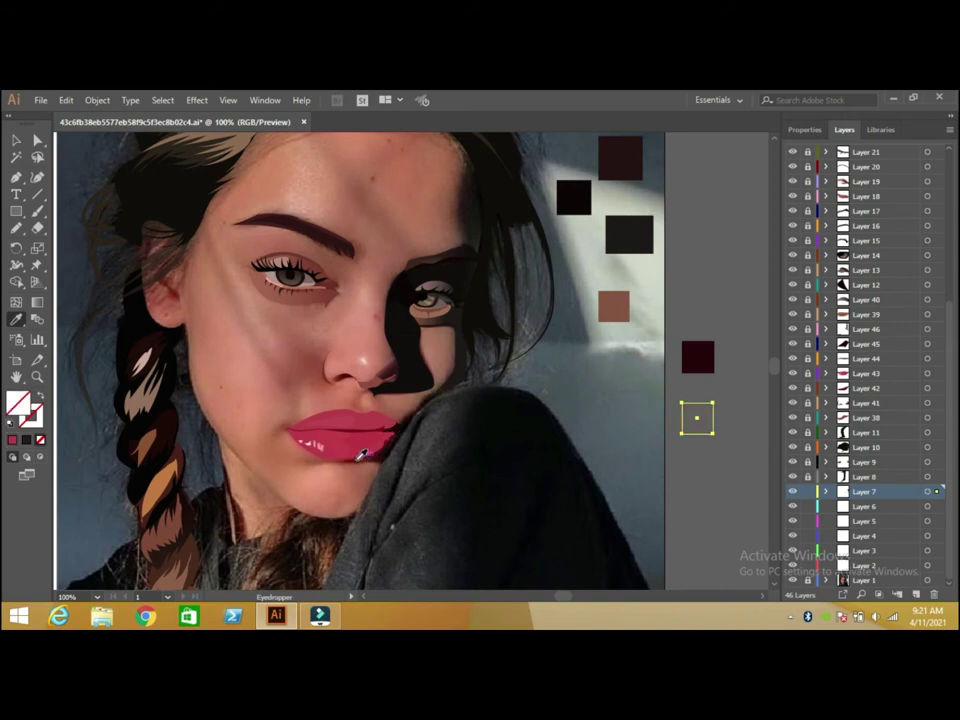
Zoom to 150% and fill the square with the dark red lip shadow colour.
click(97, 597)
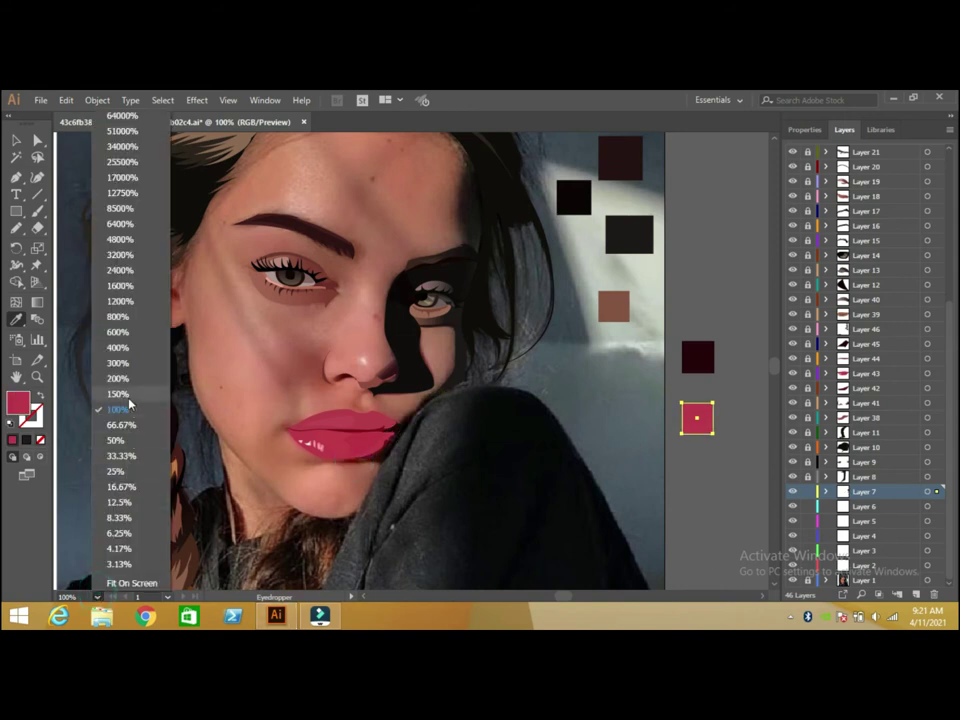
click(122, 402)
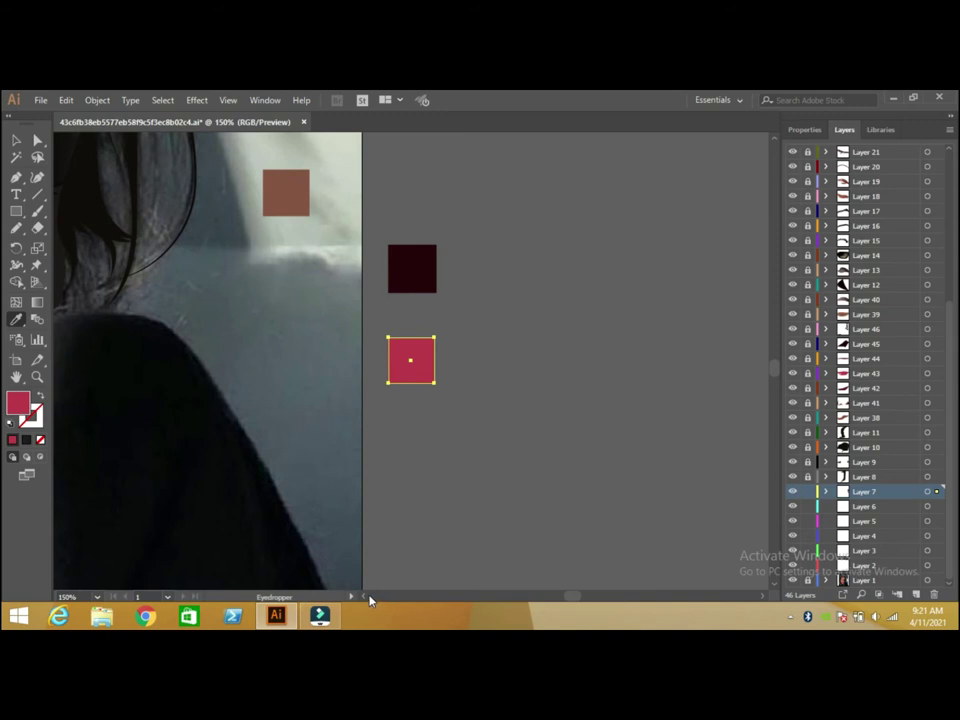
click(366, 596)
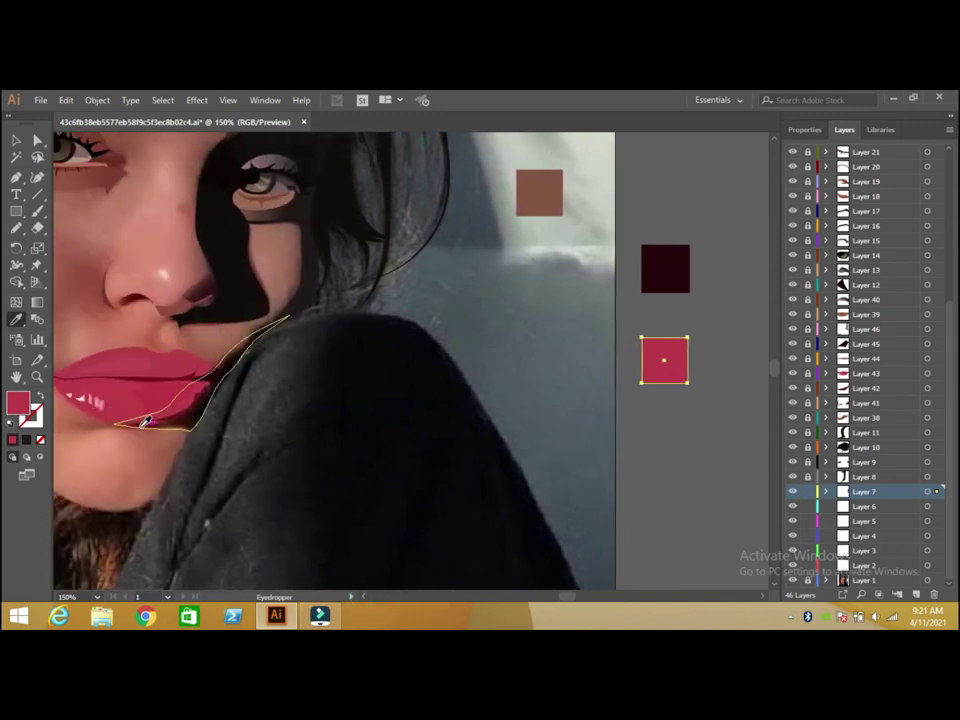
click(147, 419)
Darken the upper reference square's fill to near-black #190D0F.
click(16, 140)
click(669, 282)
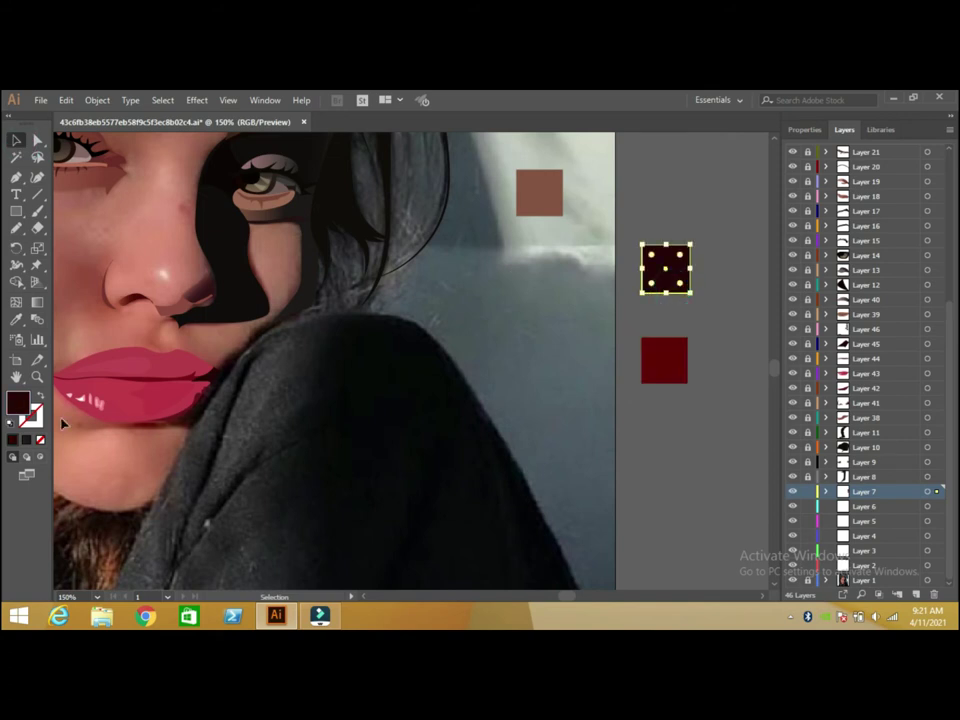
double_click(18, 404)
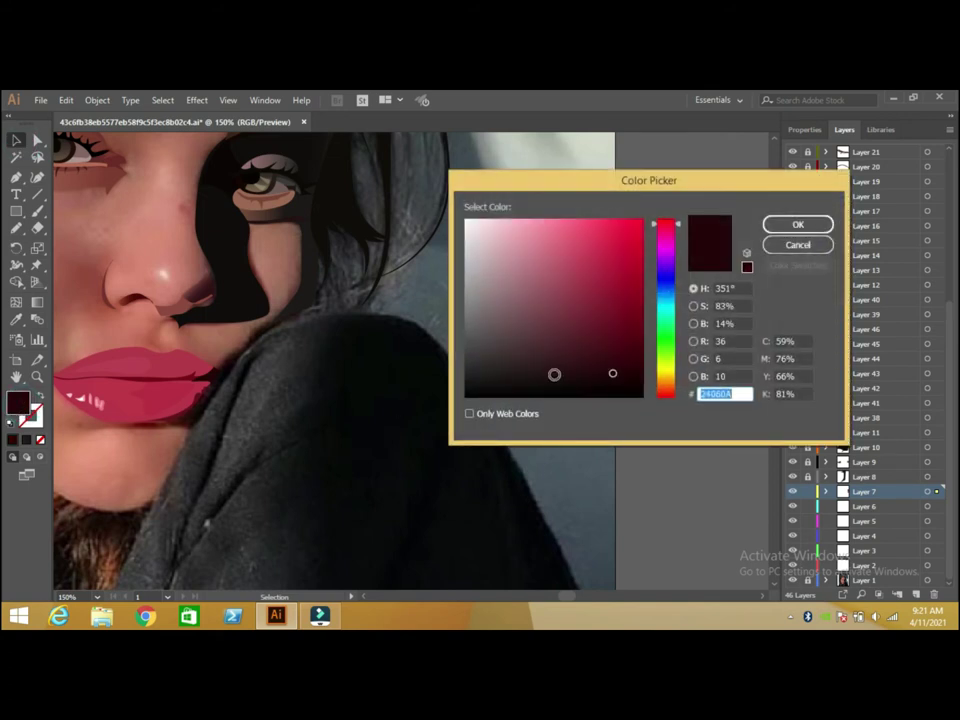
click(551, 373)
click(551, 376)
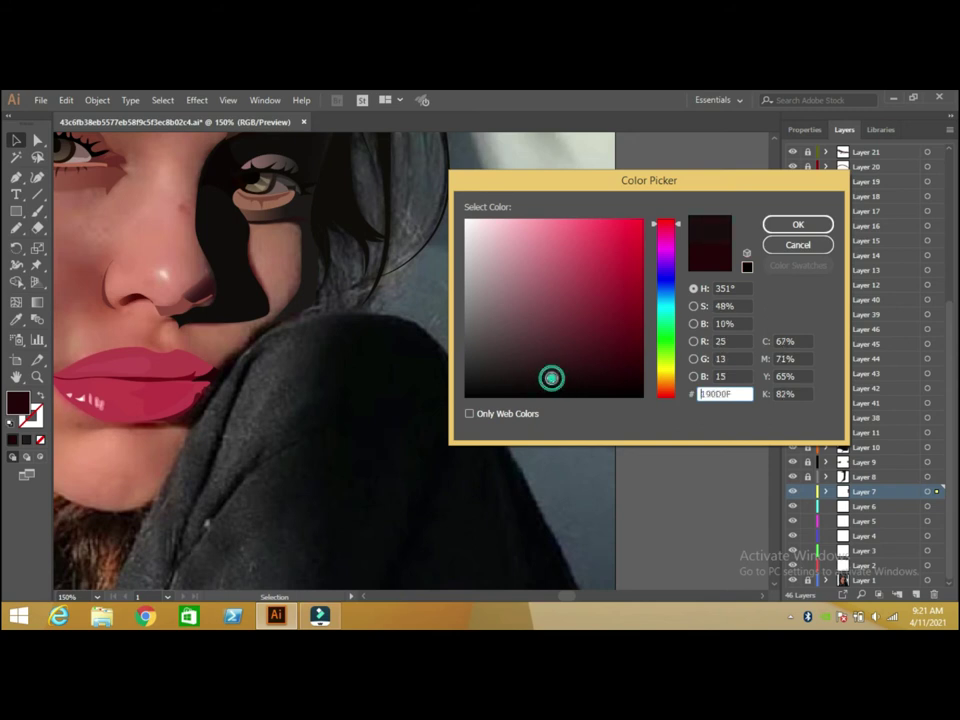
click(816, 223)
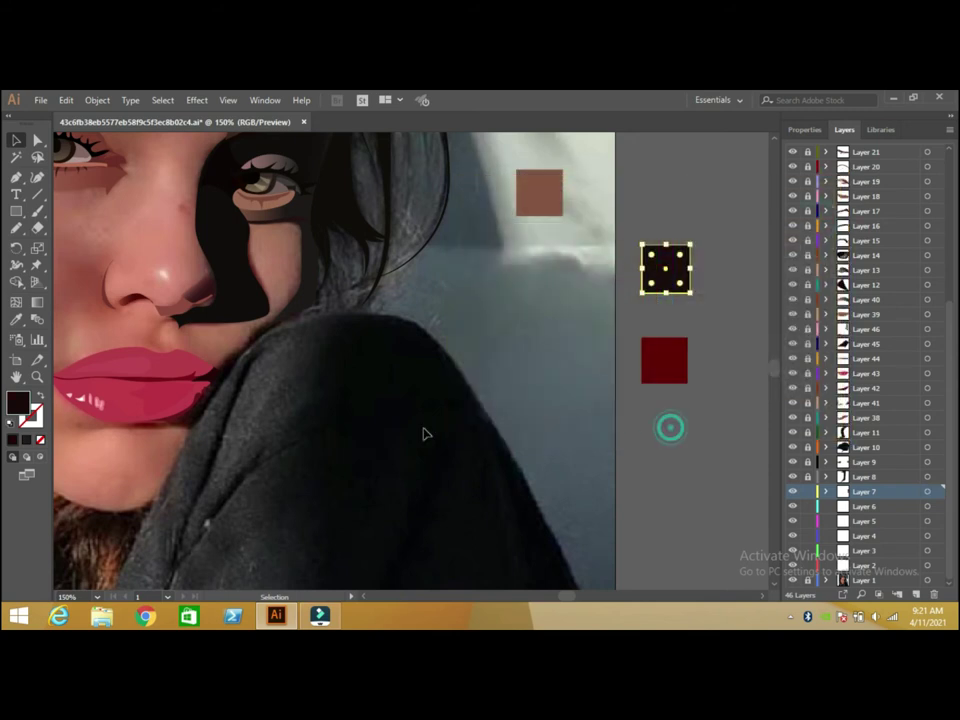
click(424, 433)
Recolour the red reference square to #561818 and draw the shadow along the lower lip and chin.
click(662, 378)
double_click(19, 405)
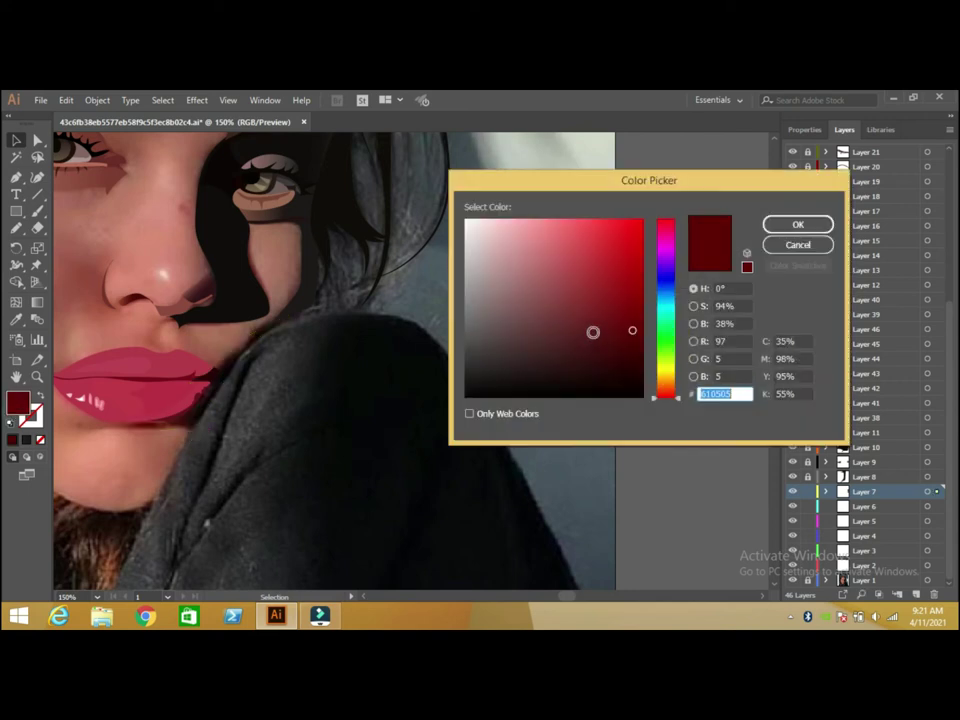
click(596, 331)
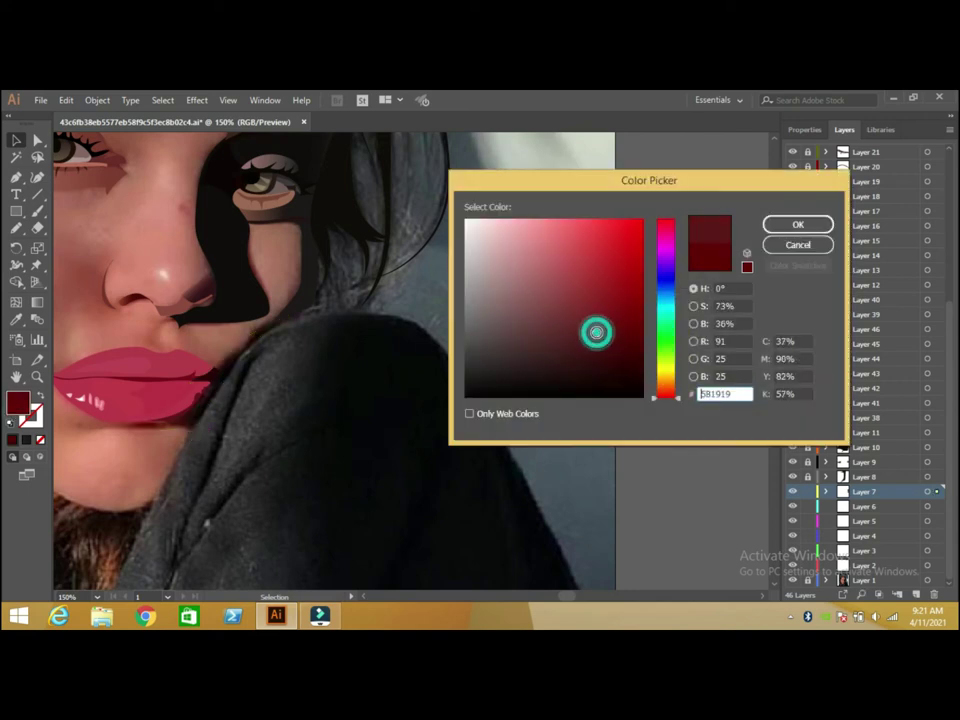
drag(600, 334, 593, 337)
click(797, 225)
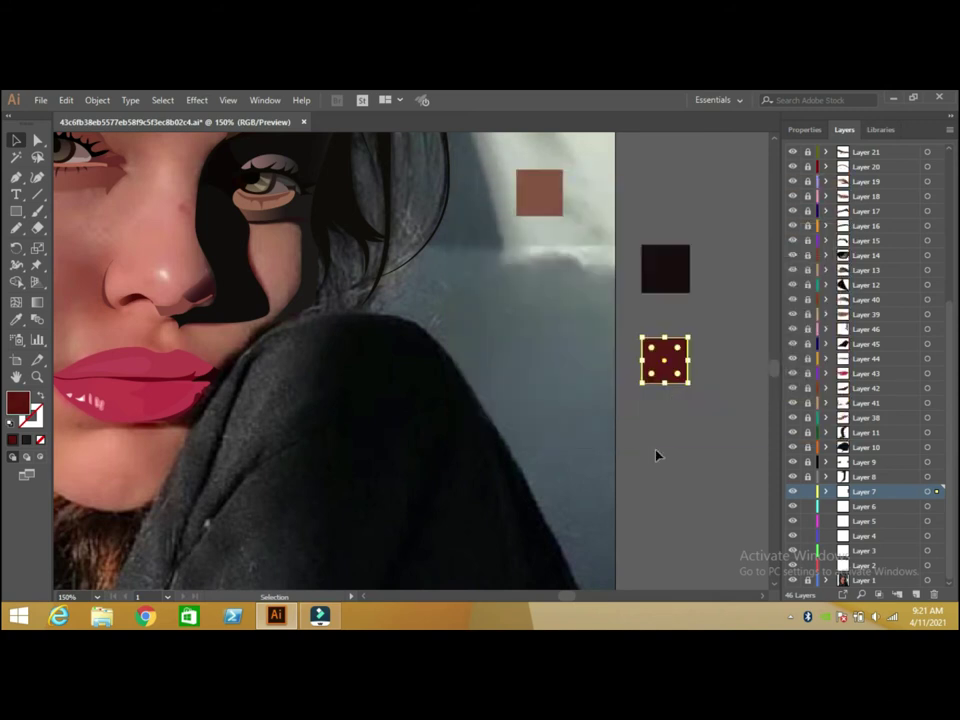
mouse_move(290, 318)
mouse_down()
mouse_move(193, 428)
mouse_move(289, 317)
mouse_up()
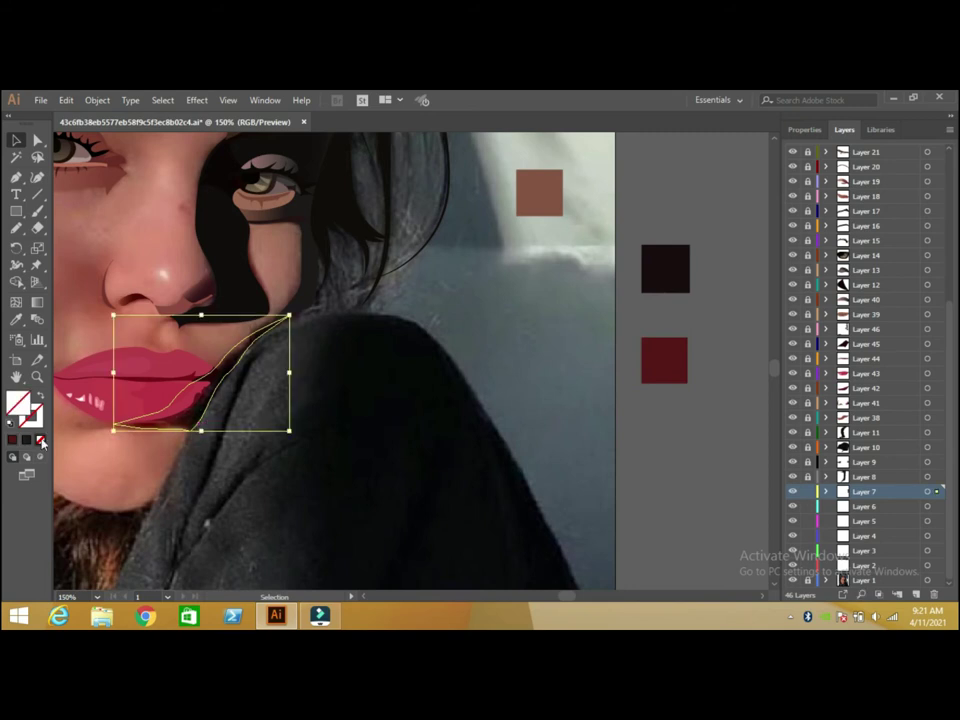
Finish the lip shadow shape and check the dark reference square's colour.
key(ctrl+F9)
drag(700, 304, 693, 384)
click(666, 267)
double_click(18, 406)
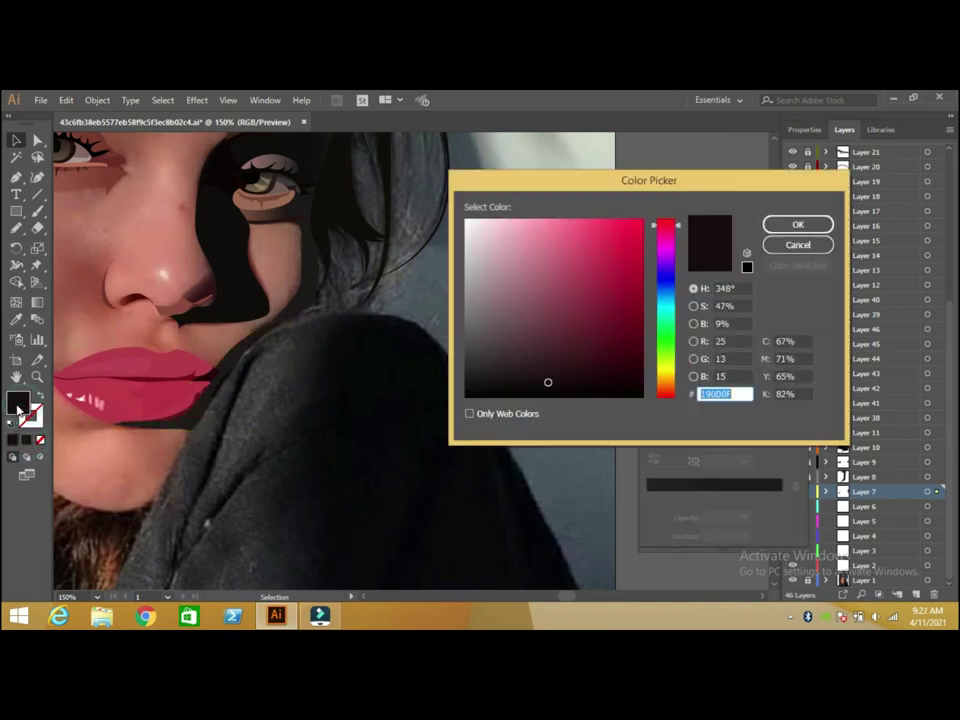
click(798, 245)
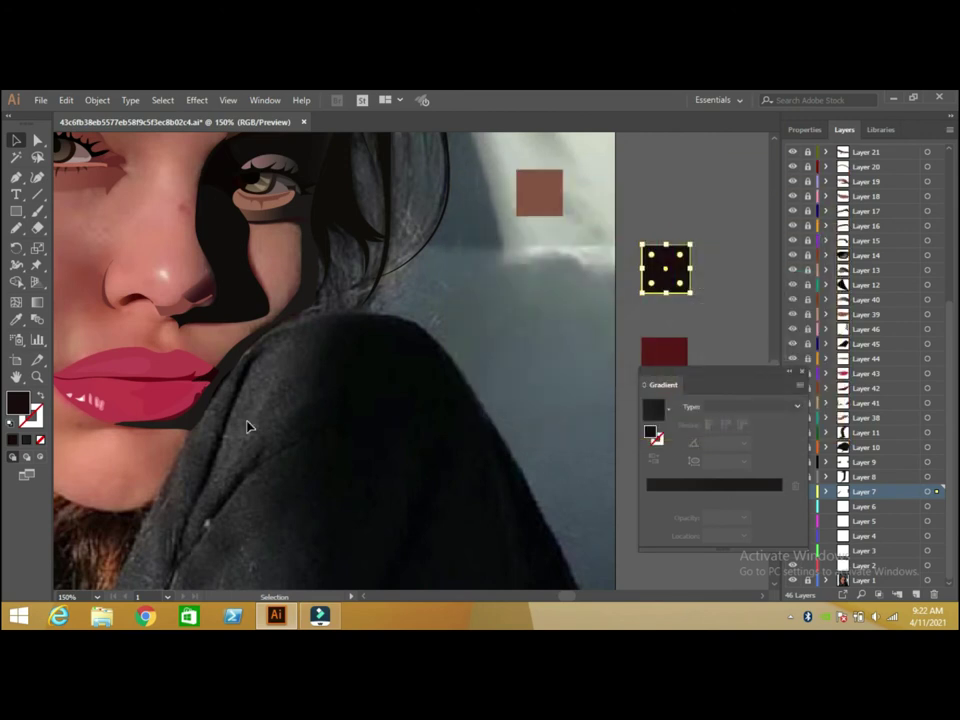
Apply a linear gradient to the lip shadow with a near-black middle stop around 57%.
click(185, 426)
click(727, 497)
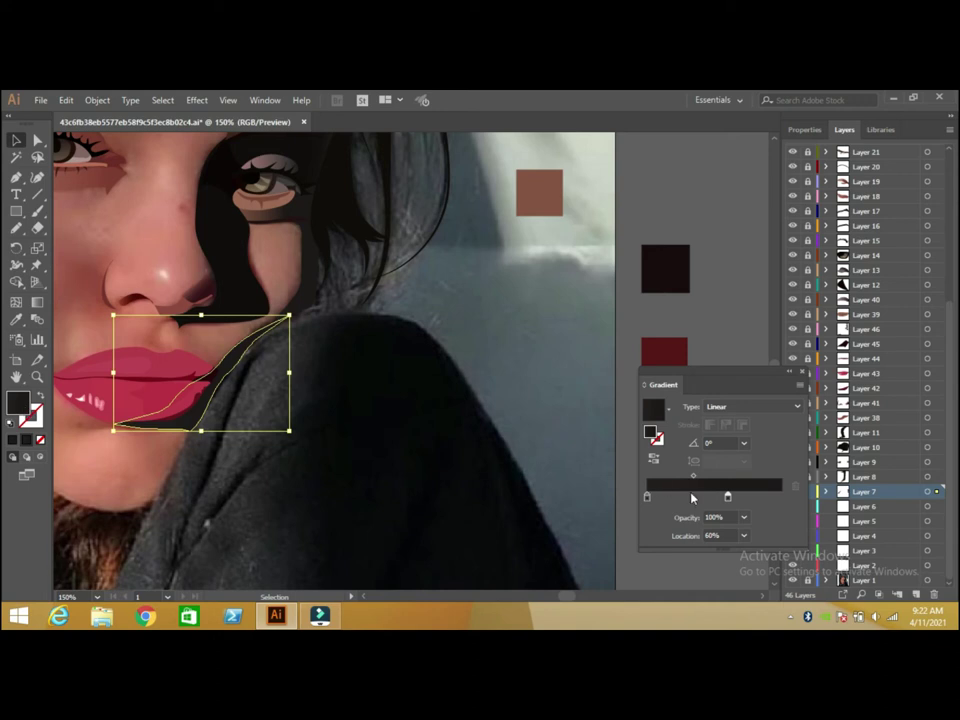
click(700, 497)
drag(727, 497, 762, 504)
drag(703, 504, 727, 510)
double_click(17, 402)
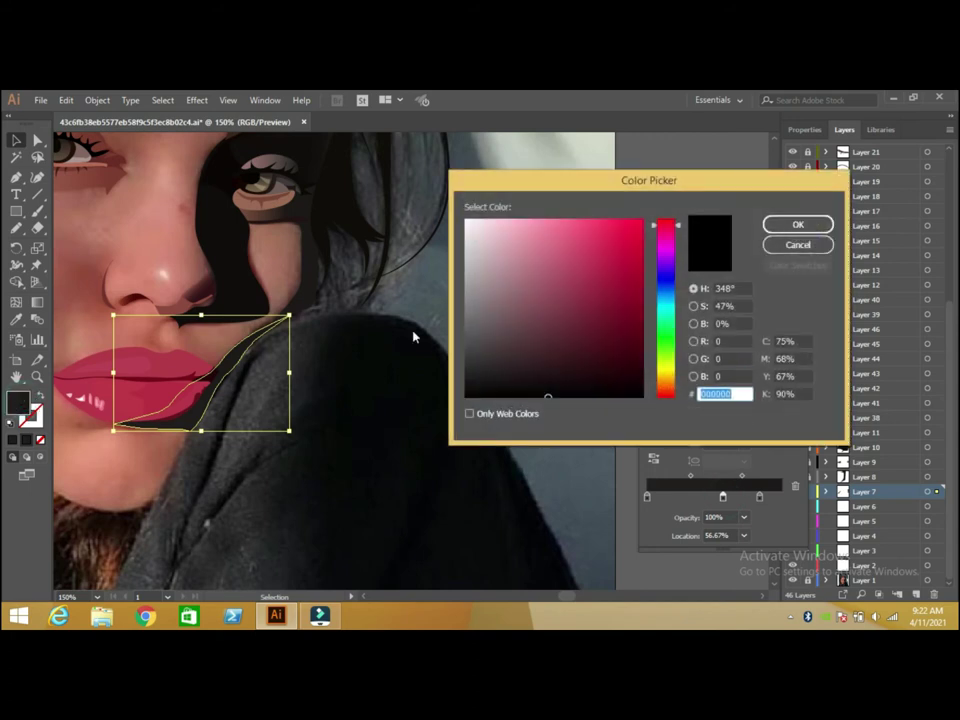
click(808, 228)
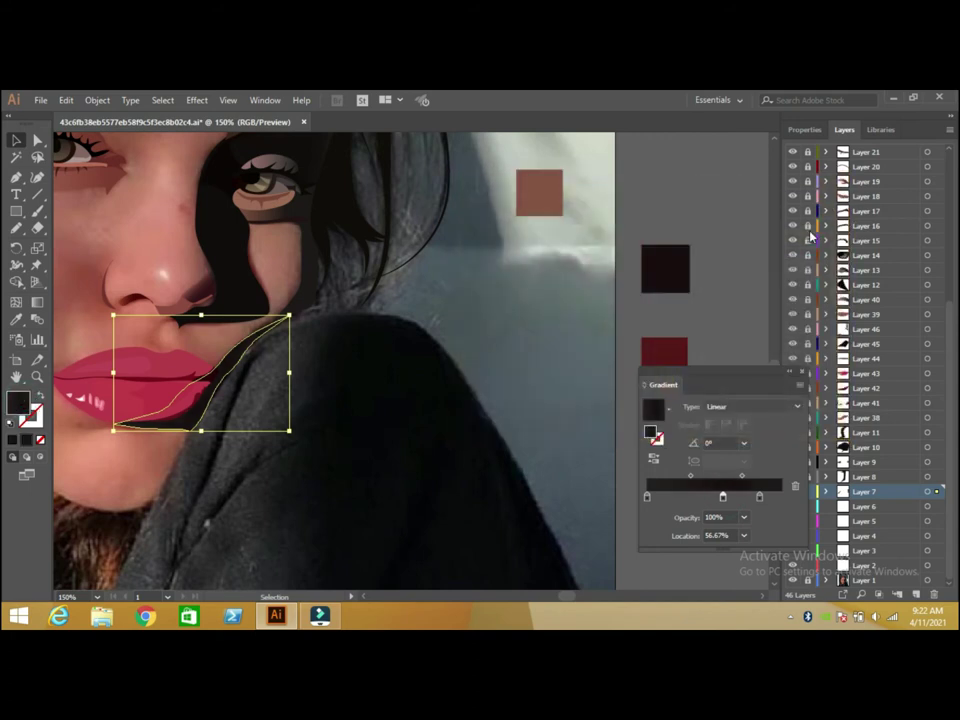
mouse_move(760, 497)
mouse_down()
mouse_move(778, 497)
mouse_move(758, 479)
mouse_up()
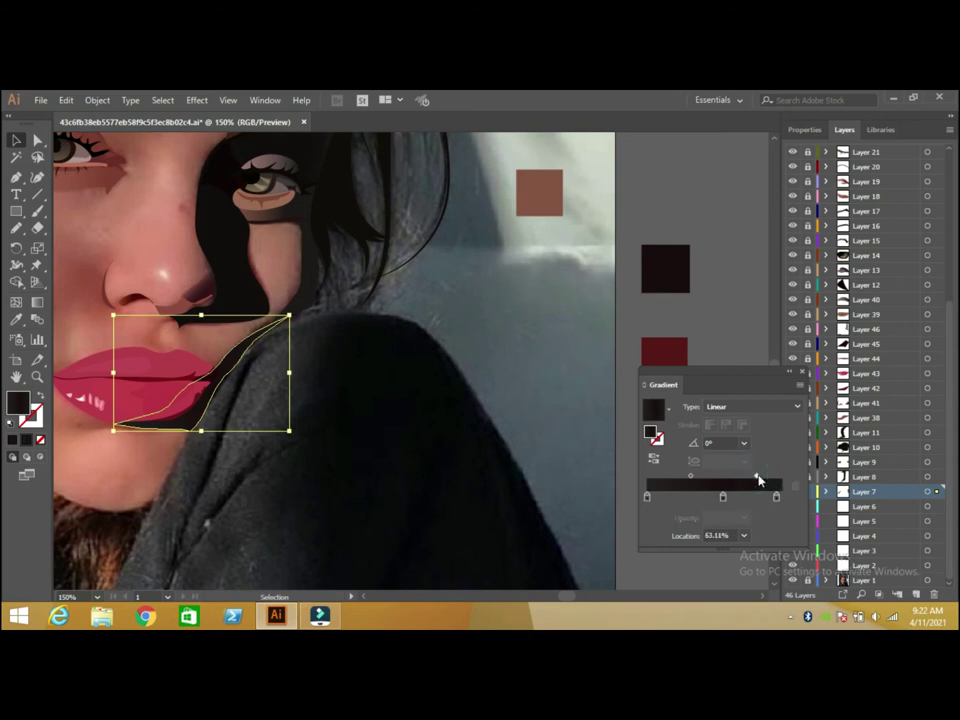
Set the gradient's left stop to the dark red from the reference square.
click(664, 350)
double_click(17, 403)
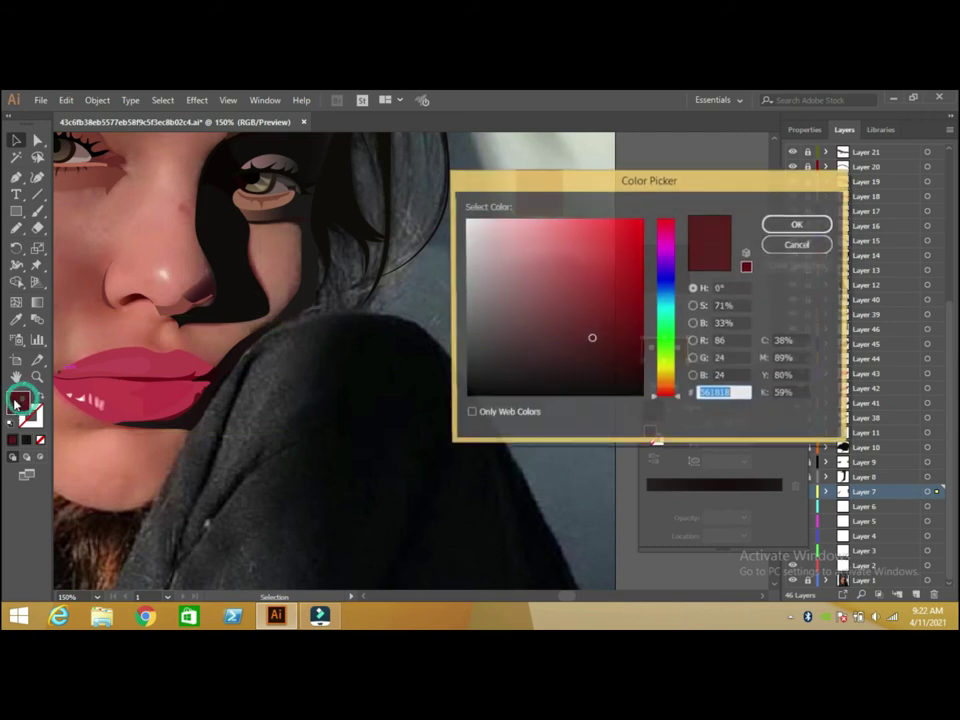
click(797, 244)
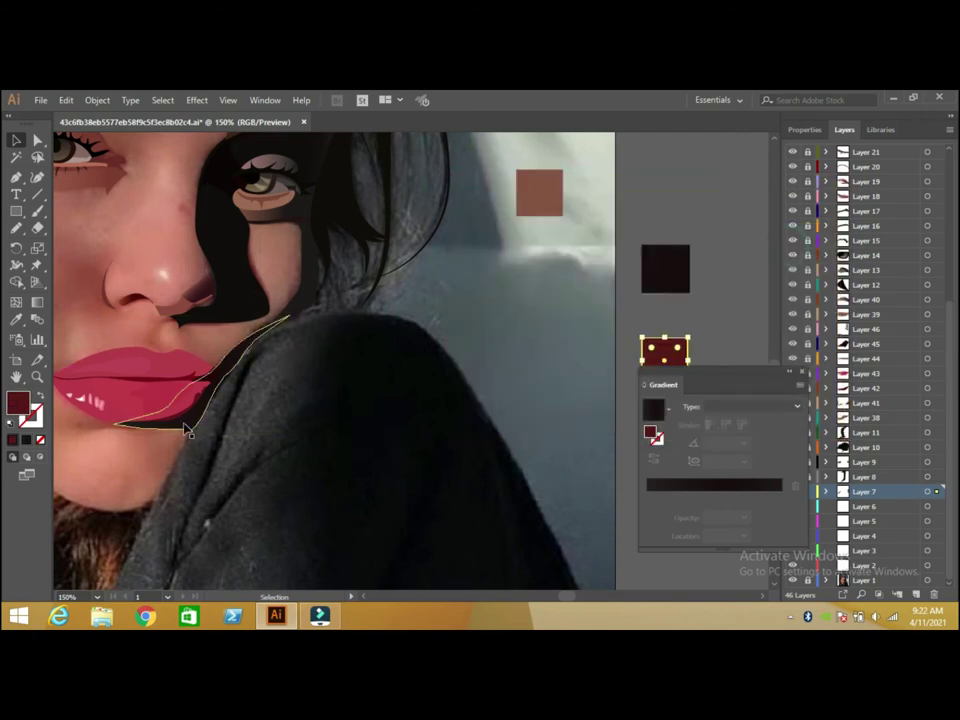
click(186, 420)
click(645, 498)
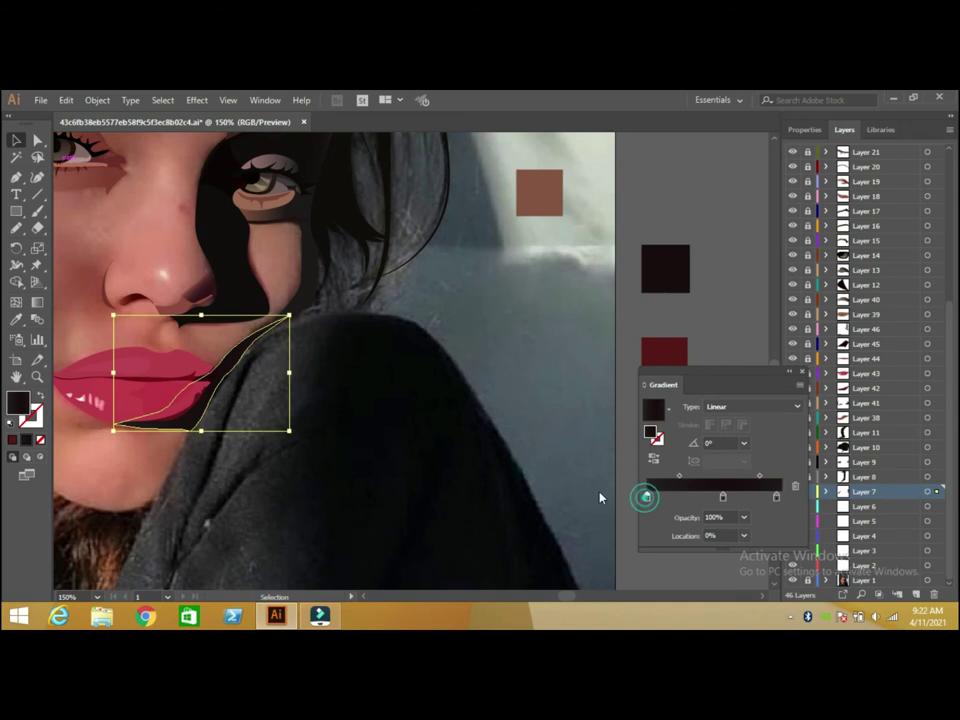
double_click(17, 403)
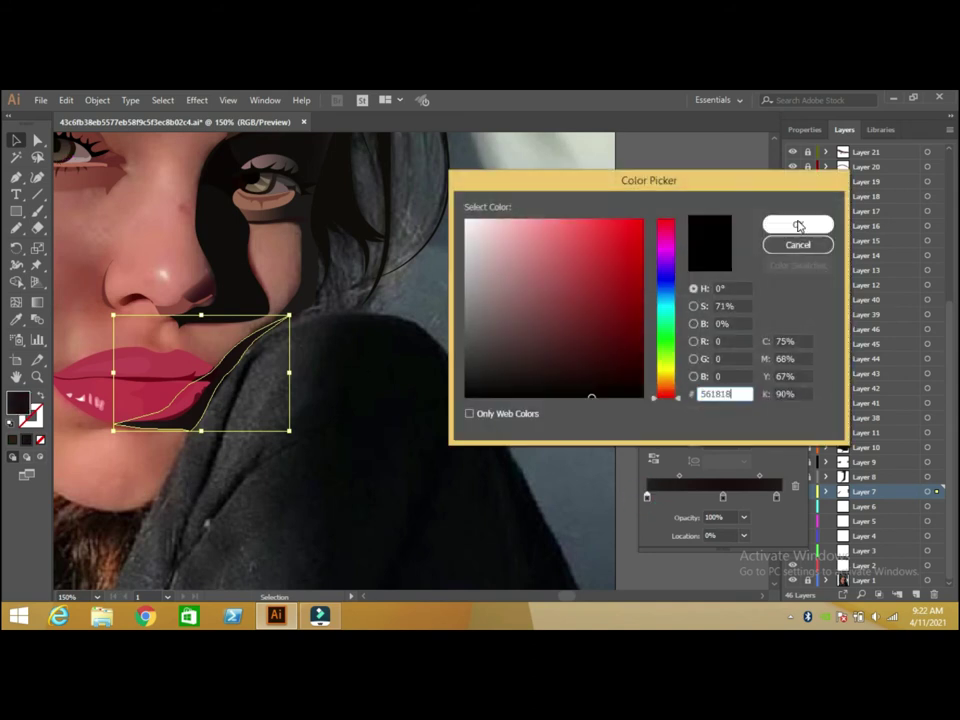
click(797, 224)
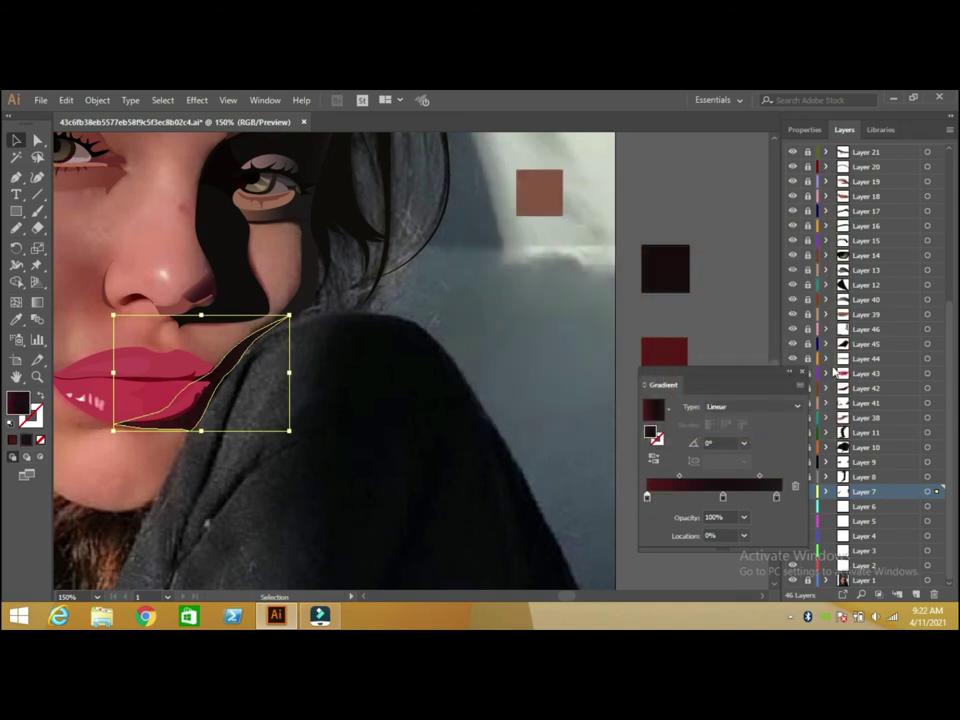
click(801, 373)
click(745, 304)
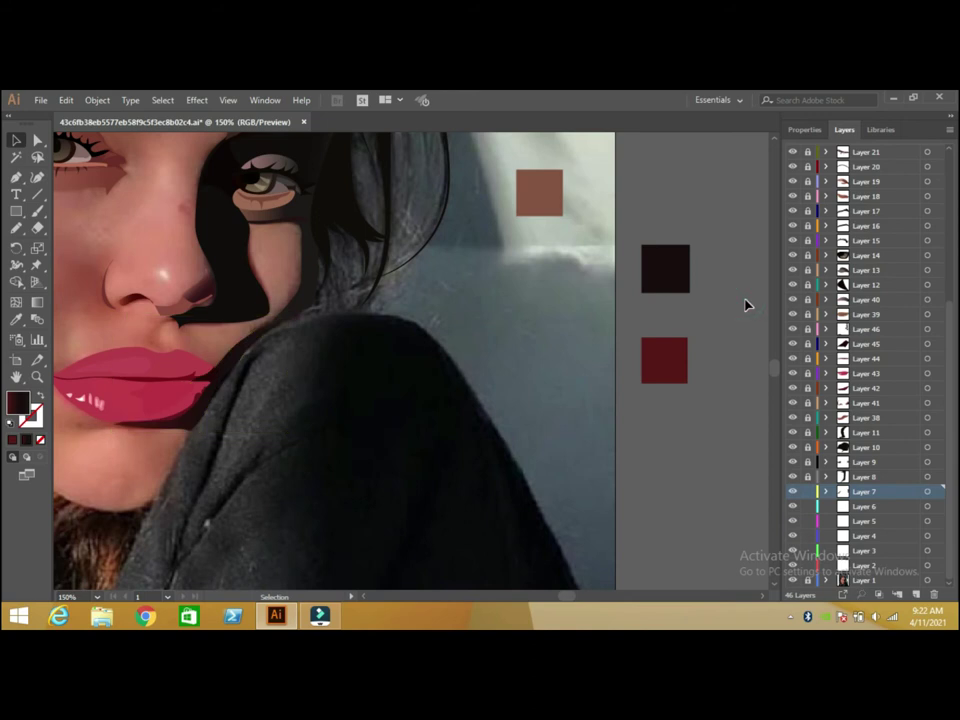
Delete the two dark reference squares and pencil a small shape below the nostril.
drag(714, 237, 670, 392)
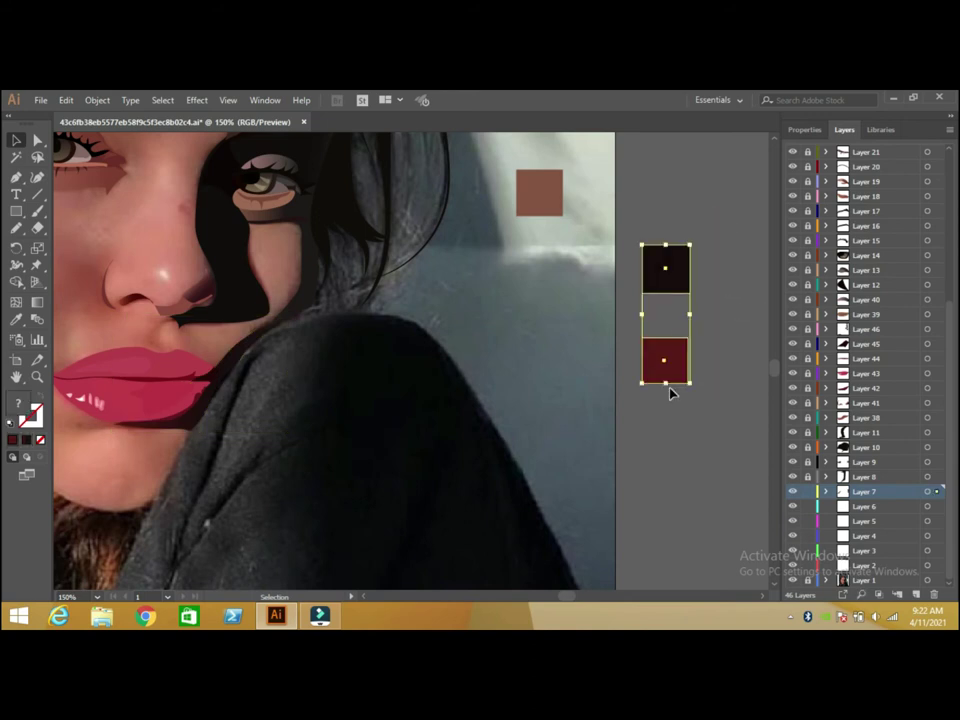
key(Delete)
click(16, 228)
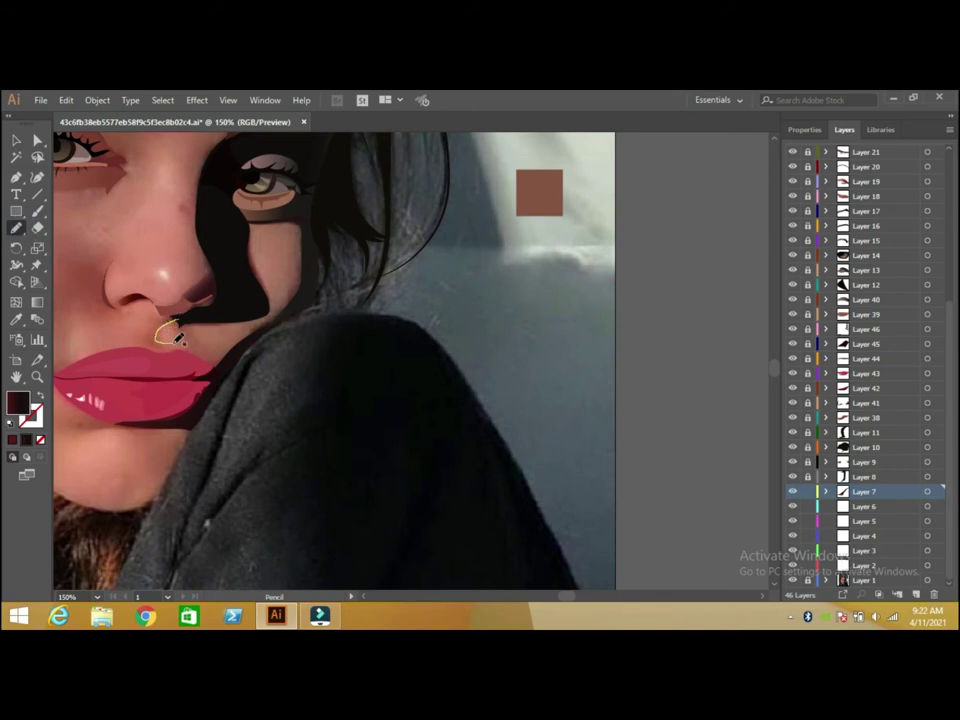
drag(180, 339, 171, 341)
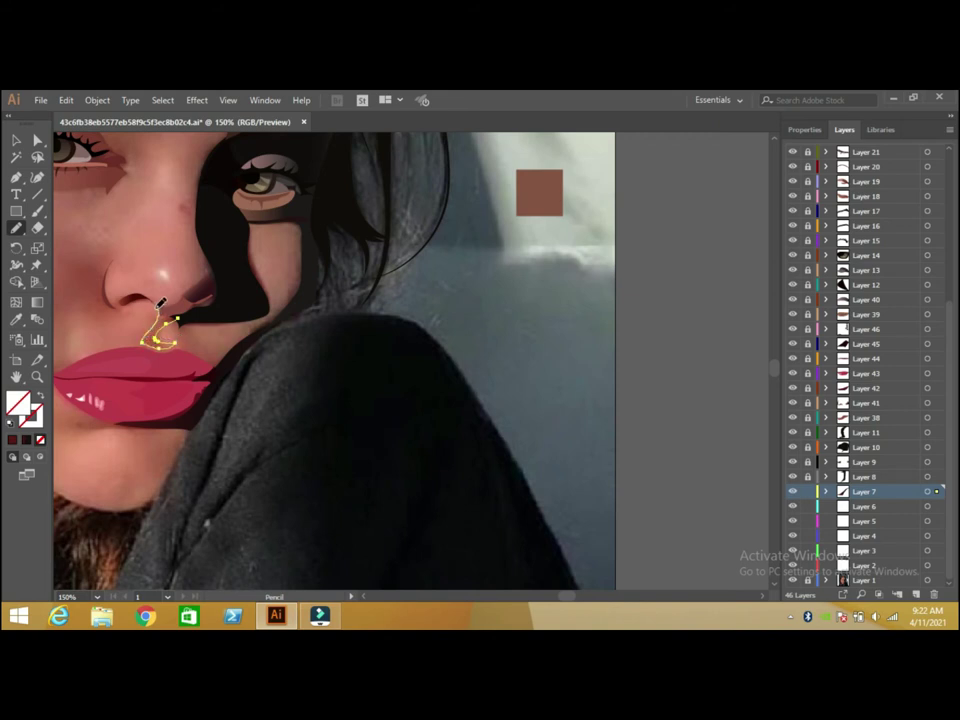
Fill the under-nose shape with the sampled reference brown and zoom out.
key(i)
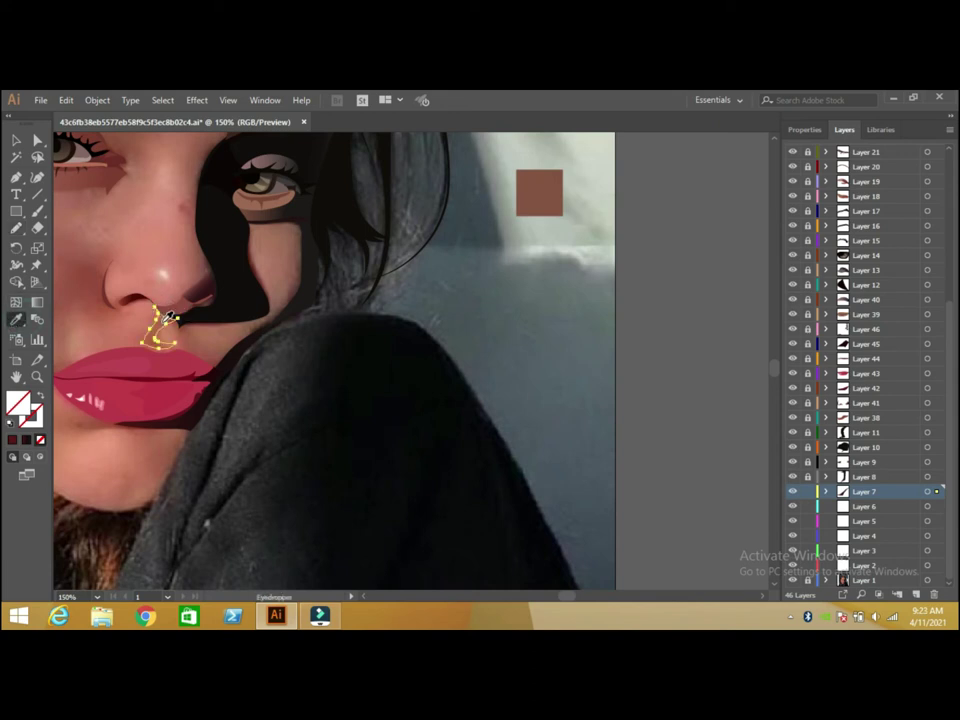
click(539, 192)
click(17, 141)
click(75, 252)
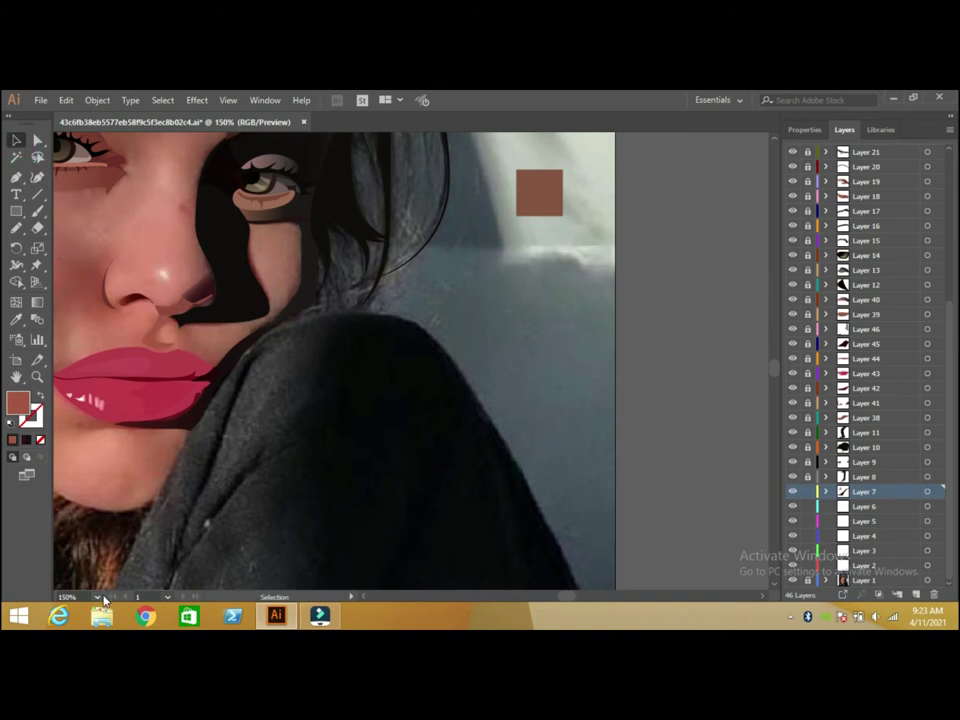
click(100, 597)
Zoom out and pencil a thin shadow shape under the lower lip.
click(120, 410)
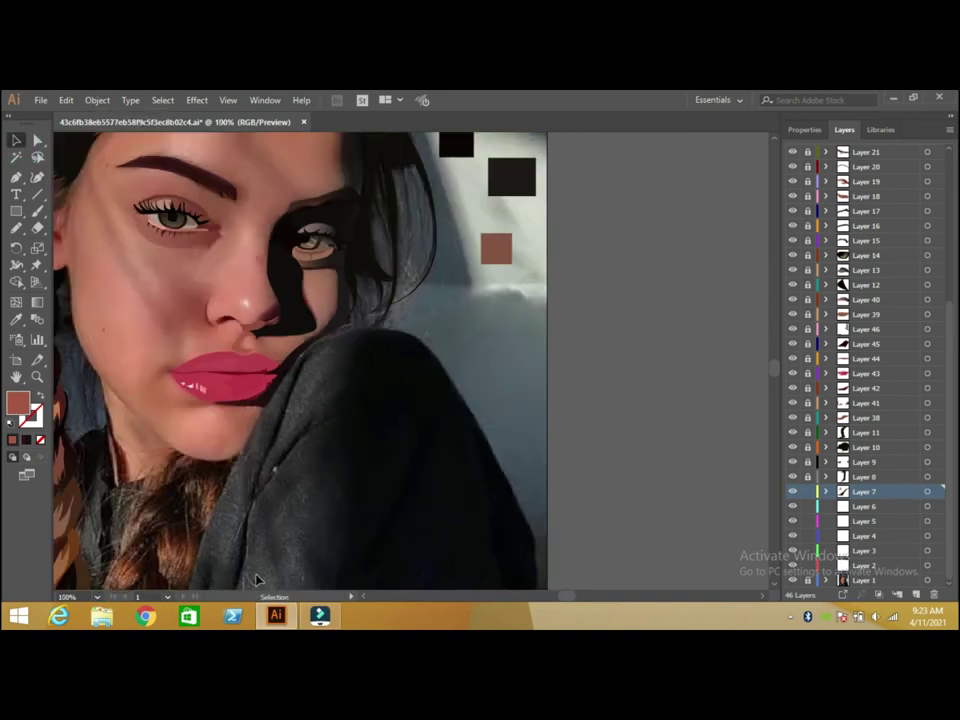
click(363, 598)
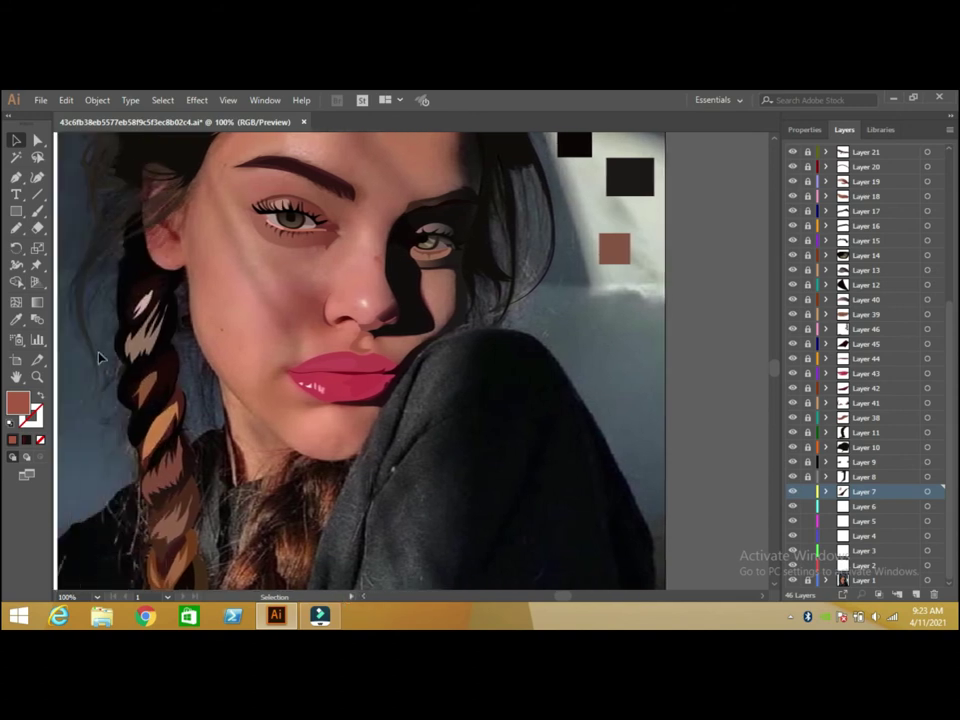
click(17, 228)
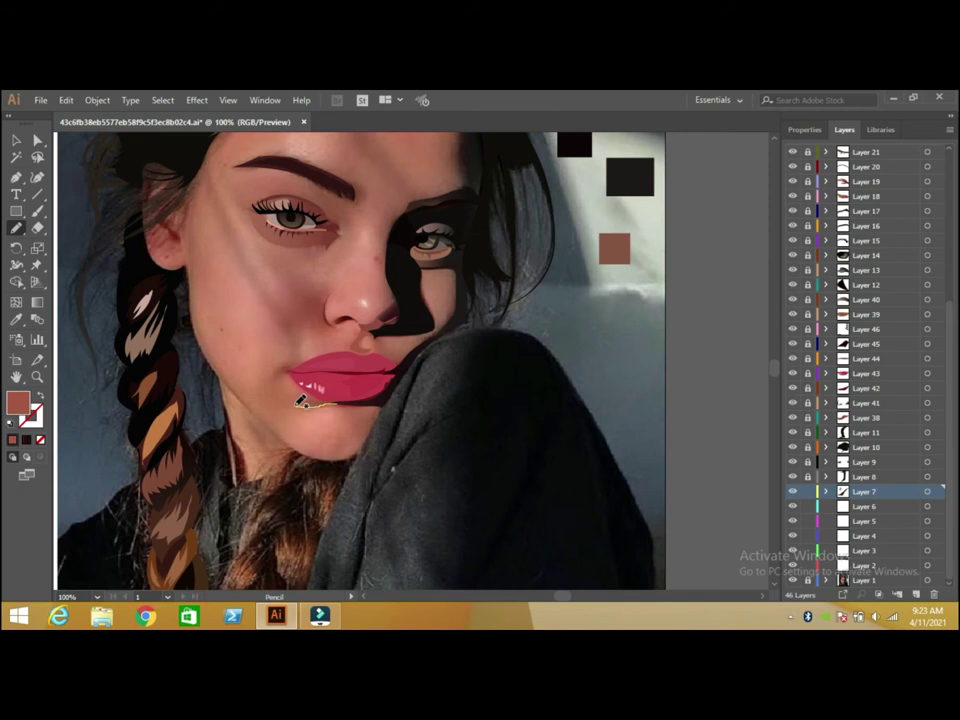
drag(335, 403, 297, 400)
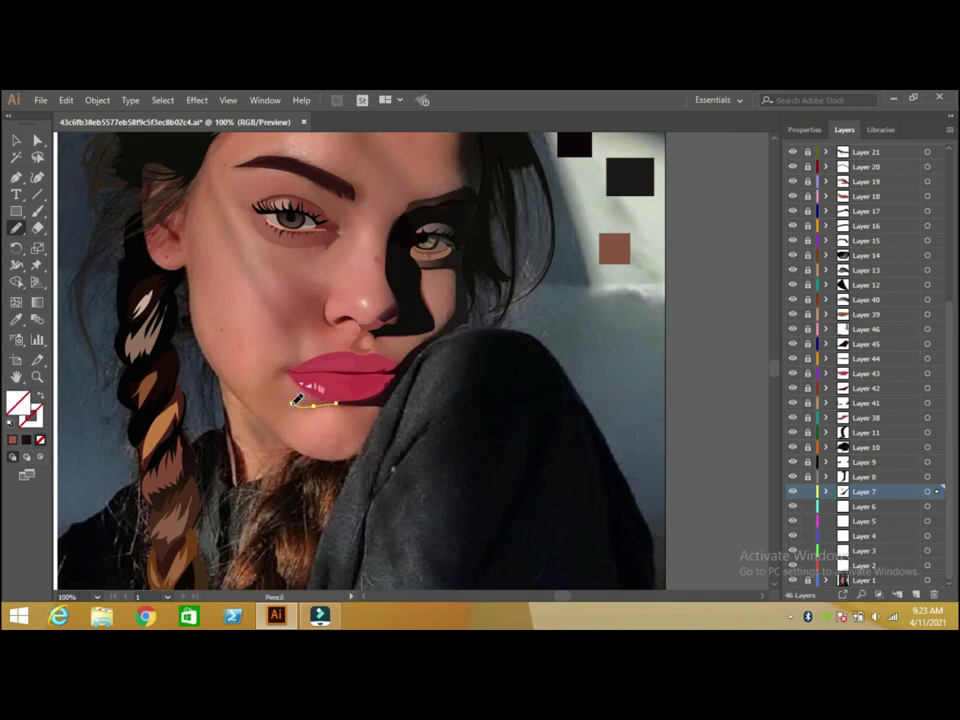
click(297, 393)
double_click(18, 402)
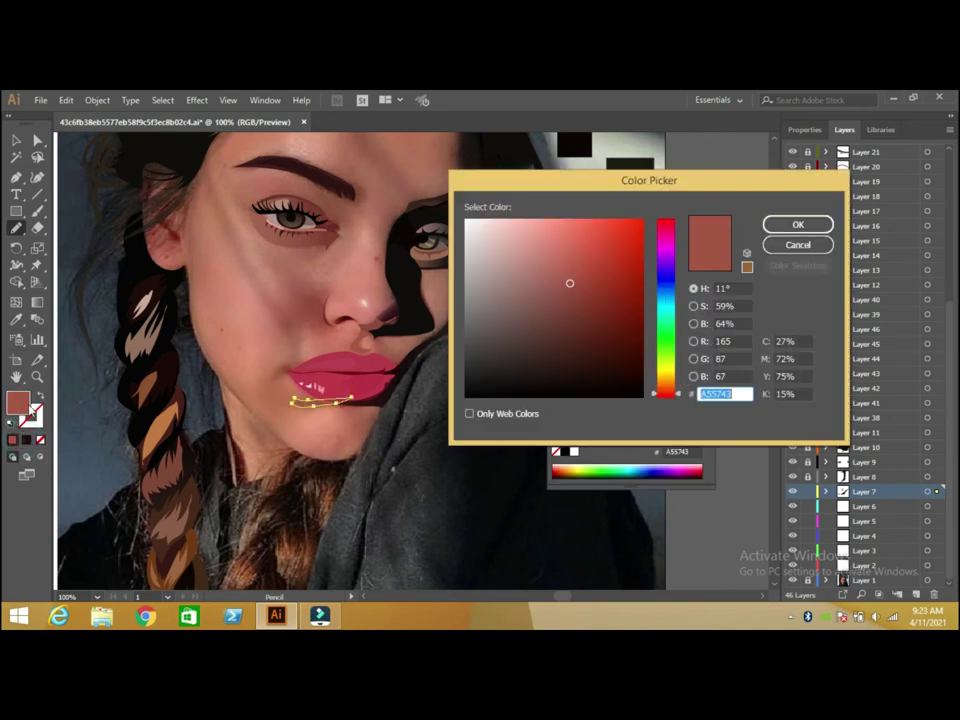
click(798, 245)
Draw a reference square beside the artwork and fill it with a sampled skin colour.
click(18, 211)
click(709, 344)
drag(630, 325, 657, 352)
key(i)
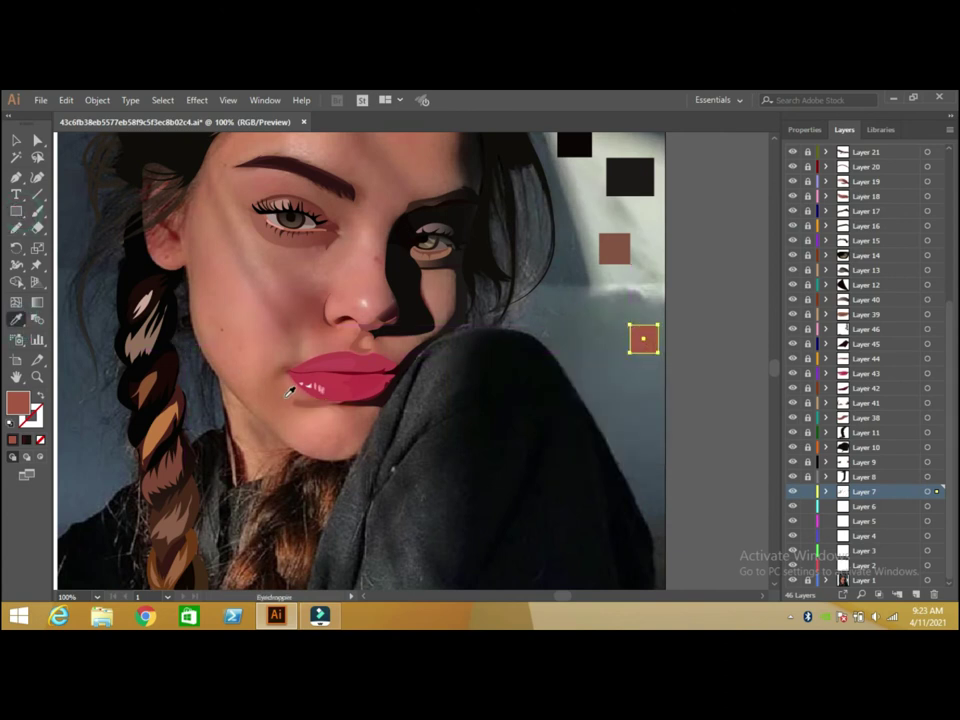
click(289, 390)
key(v)
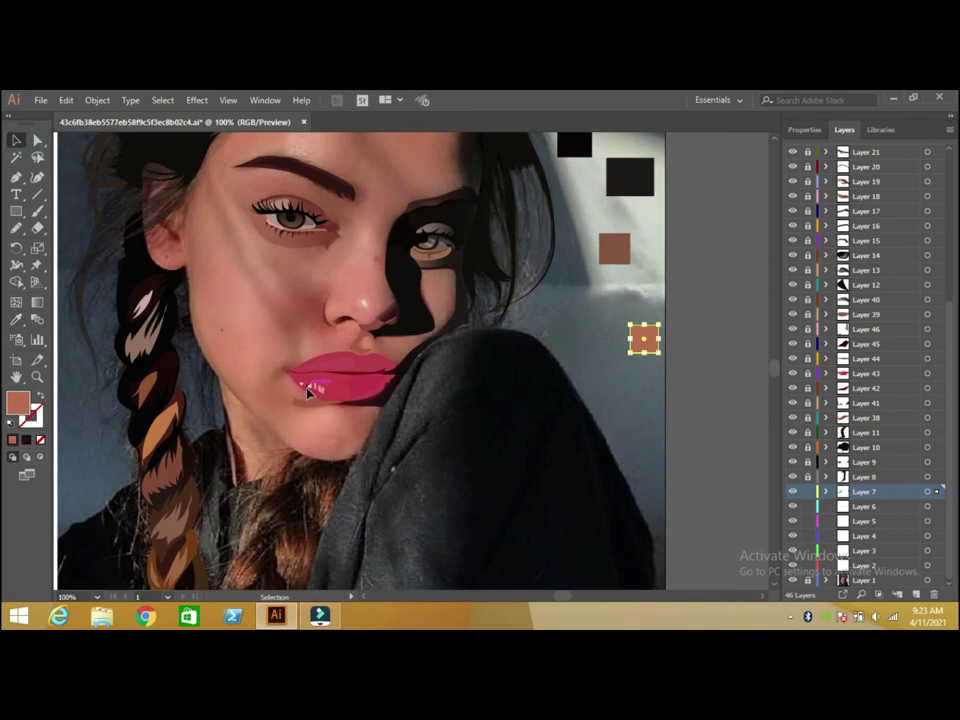
Give the lip shadow a two-stop gradient with the middle stop set to #A5554E.
click(312, 402)
click(26, 439)
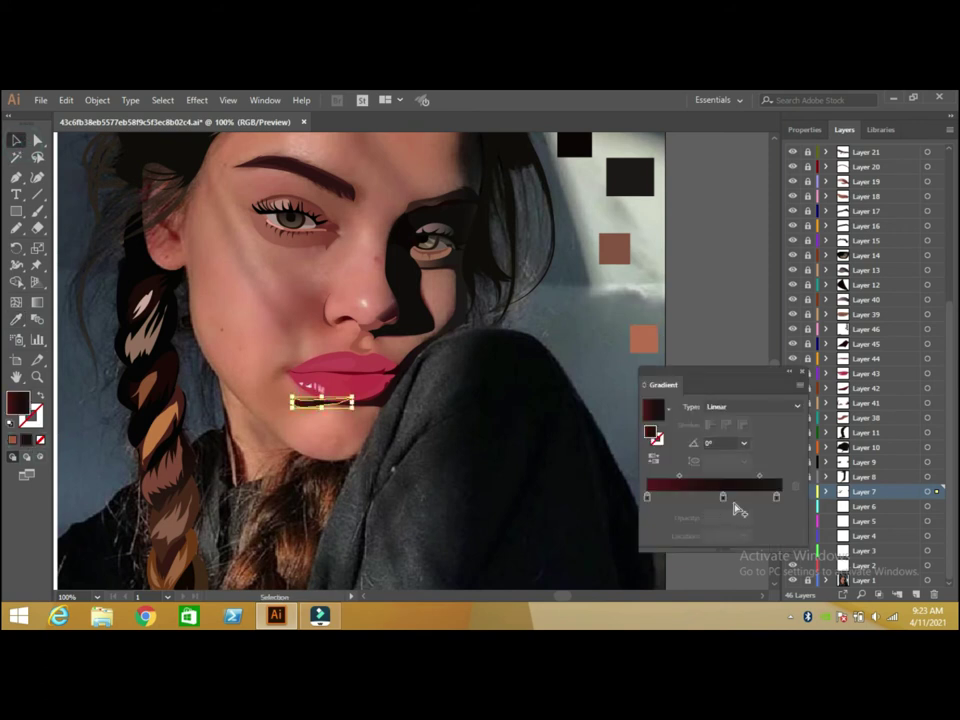
drag(776, 497, 788, 484)
click(723, 497)
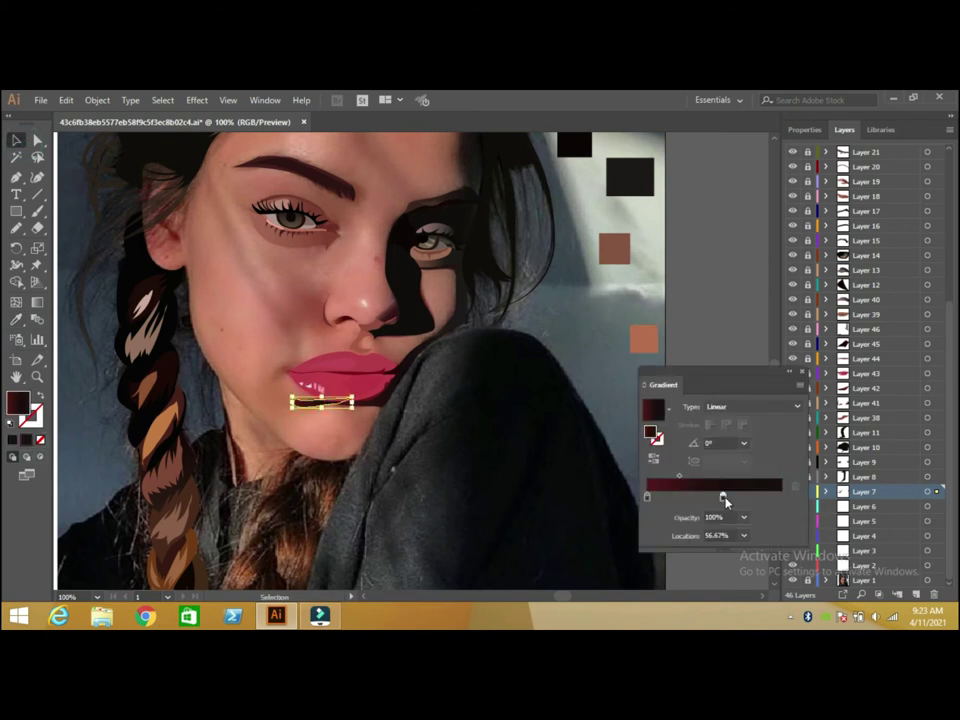
click(724, 497)
double_click(16, 406)
text(a5554e)
click(798, 225)
click(643, 340)
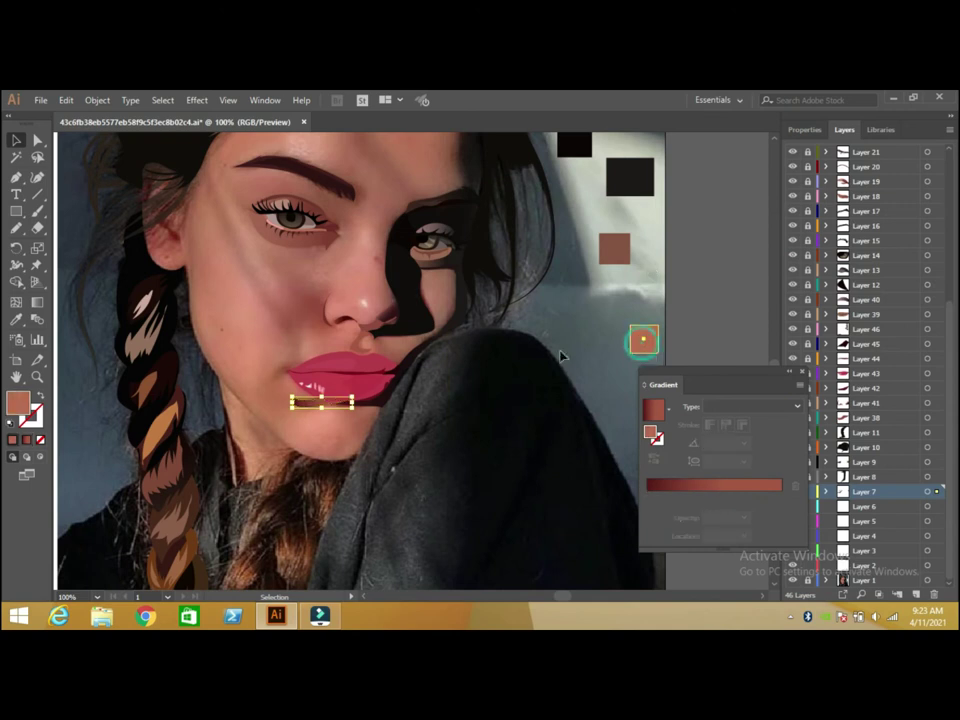
double_click(651, 432)
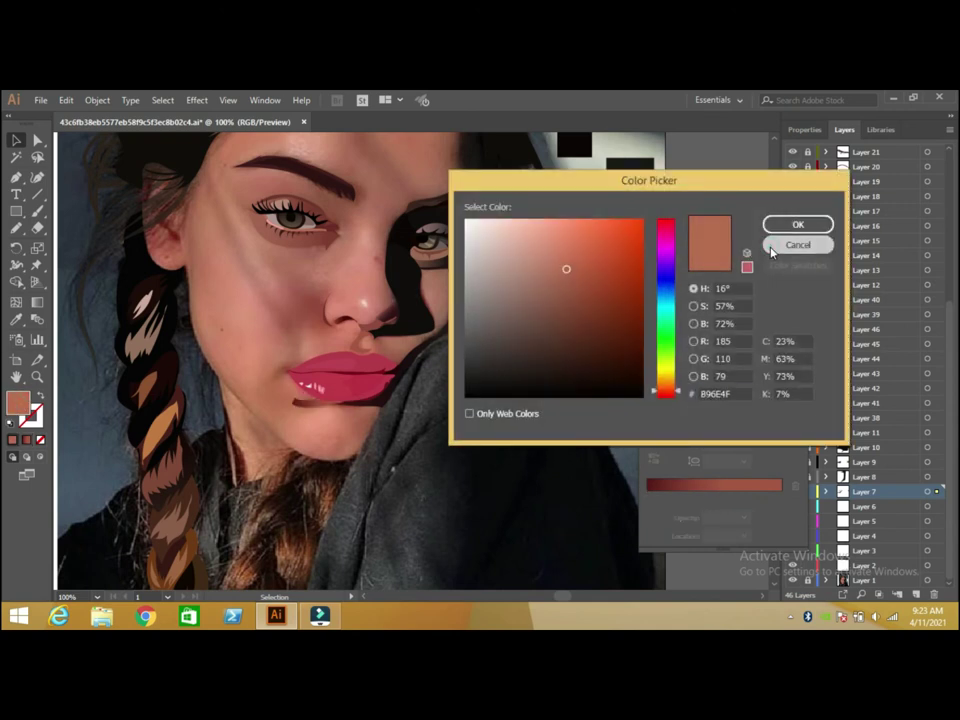
click(775, 246)
Set the gradient's left stop to #B96E4F and deselect the shadow.
click(306, 404)
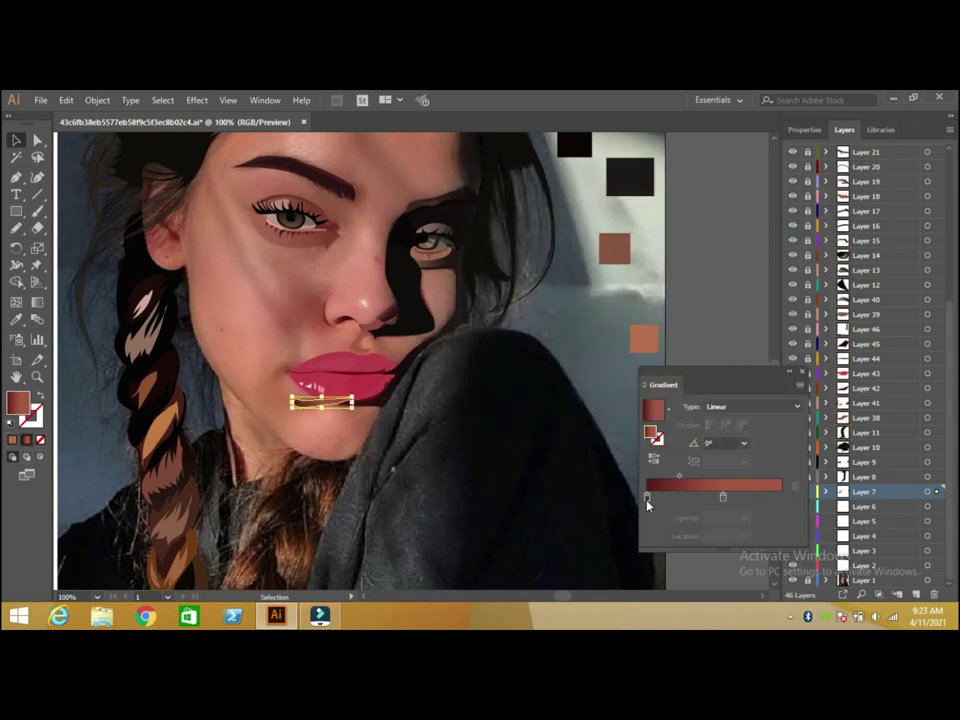
click(647, 497)
double_click(17, 403)
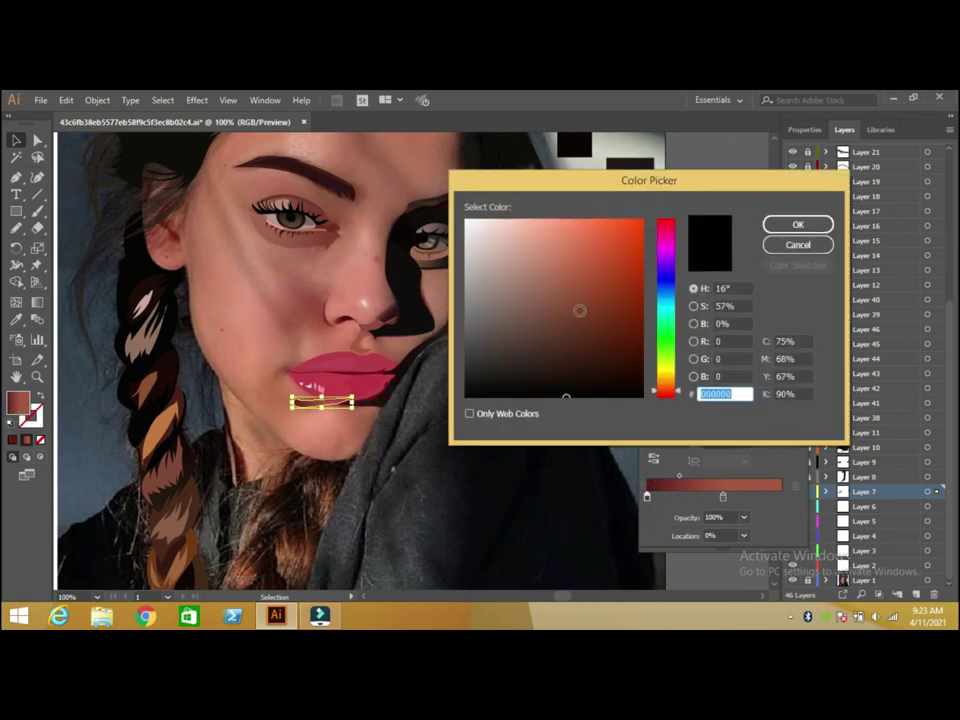
text(b96e4f)
click(780, 224)
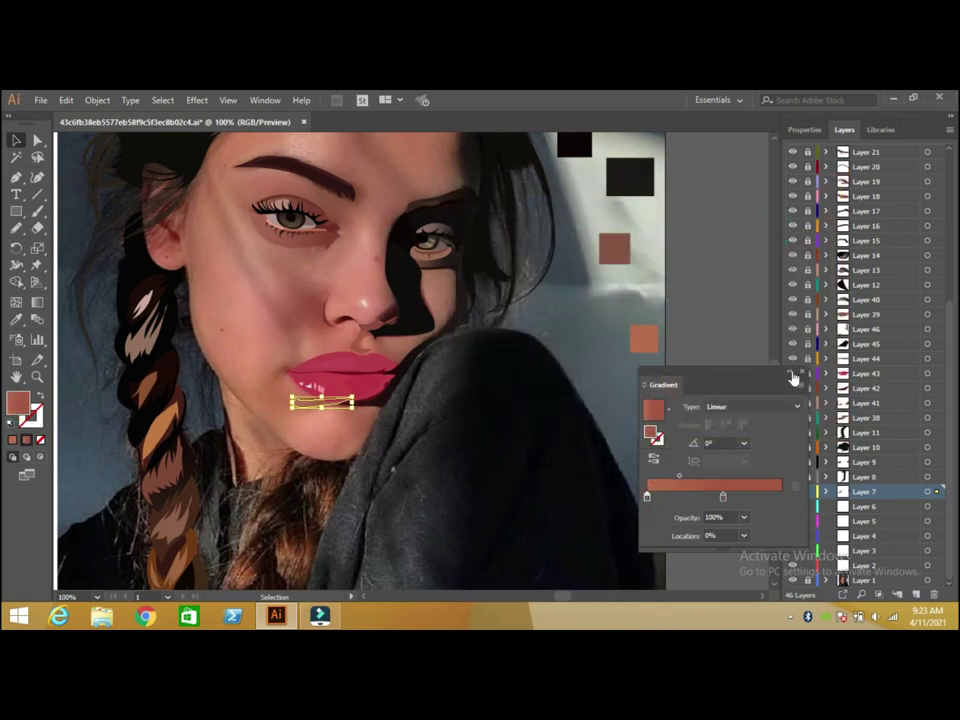
click(804, 376)
click(755, 291)
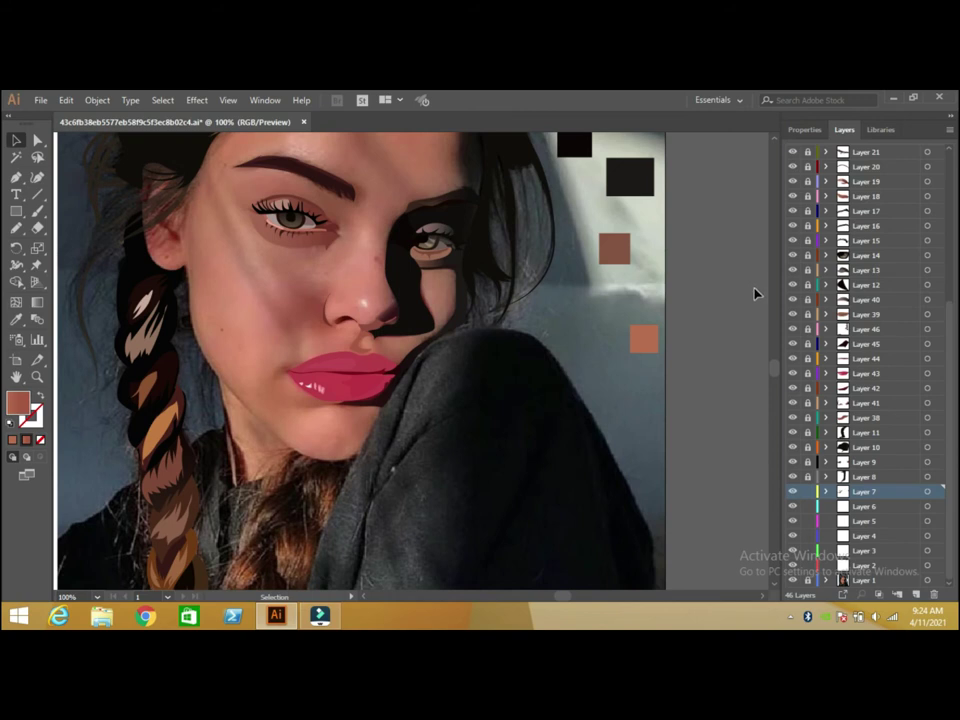
On Layer 6, pencil the nose shadow edge from the nostril up toward the cheek.
click(812, 504)
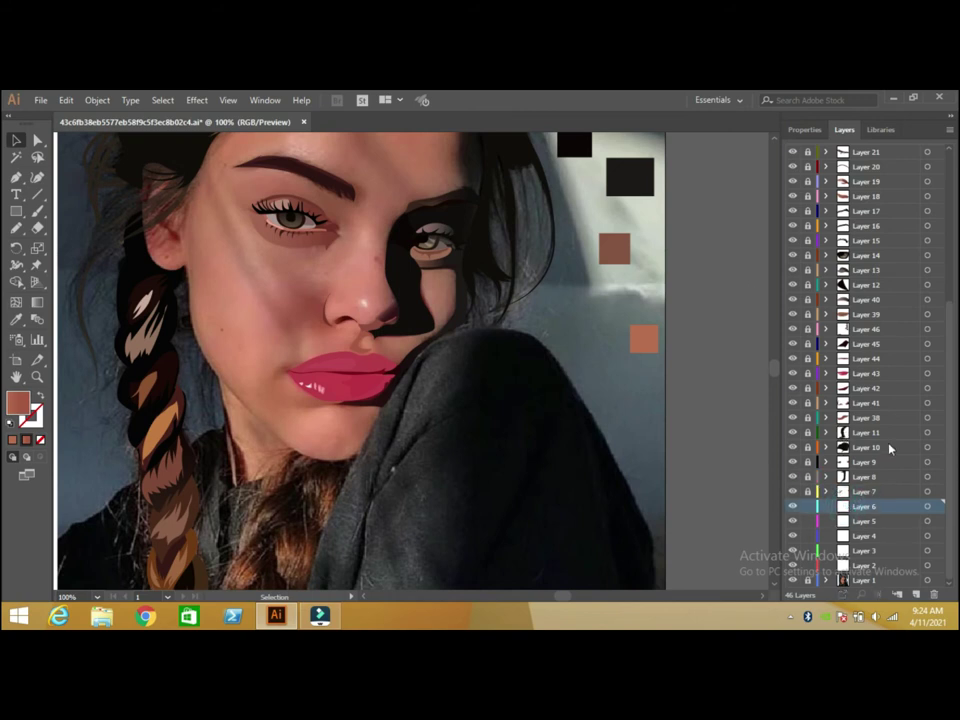
scroll(936, 500, up, 2)
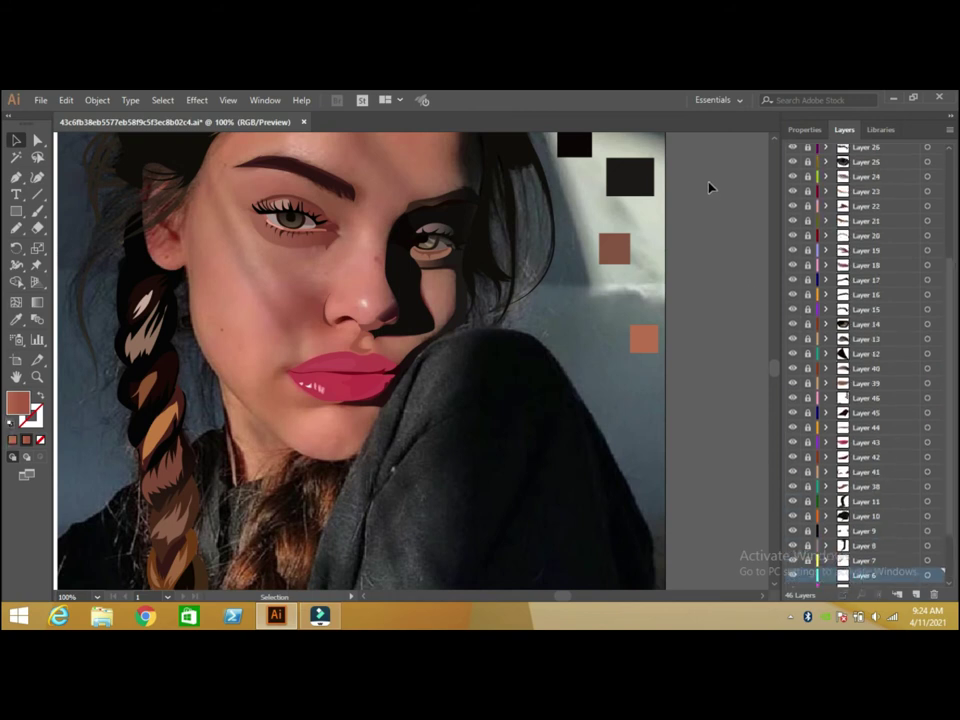
scroll(865, 360, down, 2)
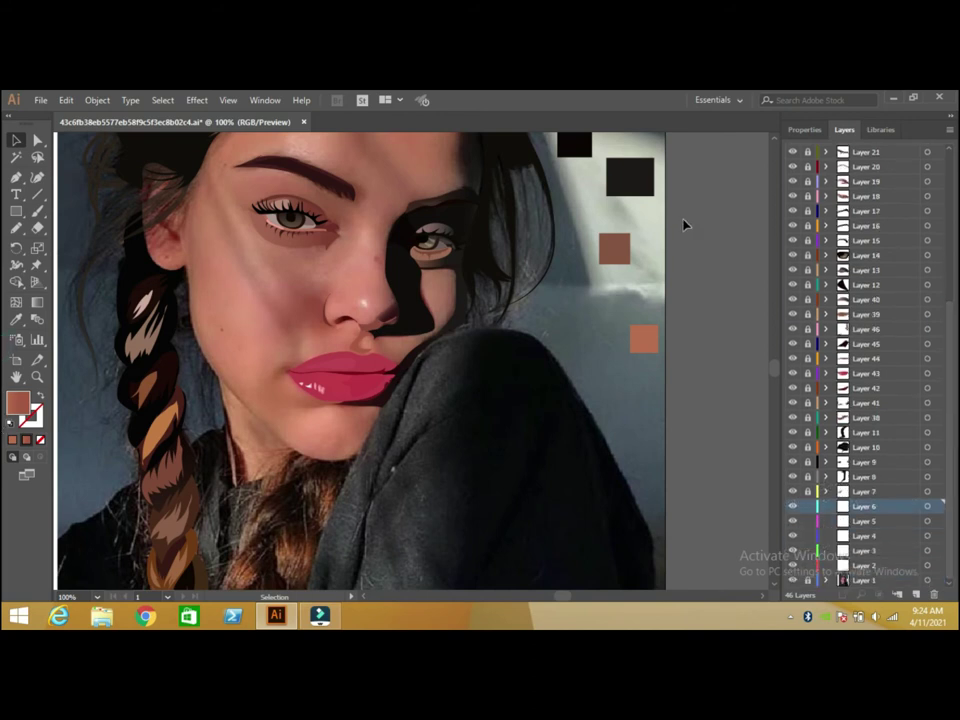
scroll(777, 145, up, 3)
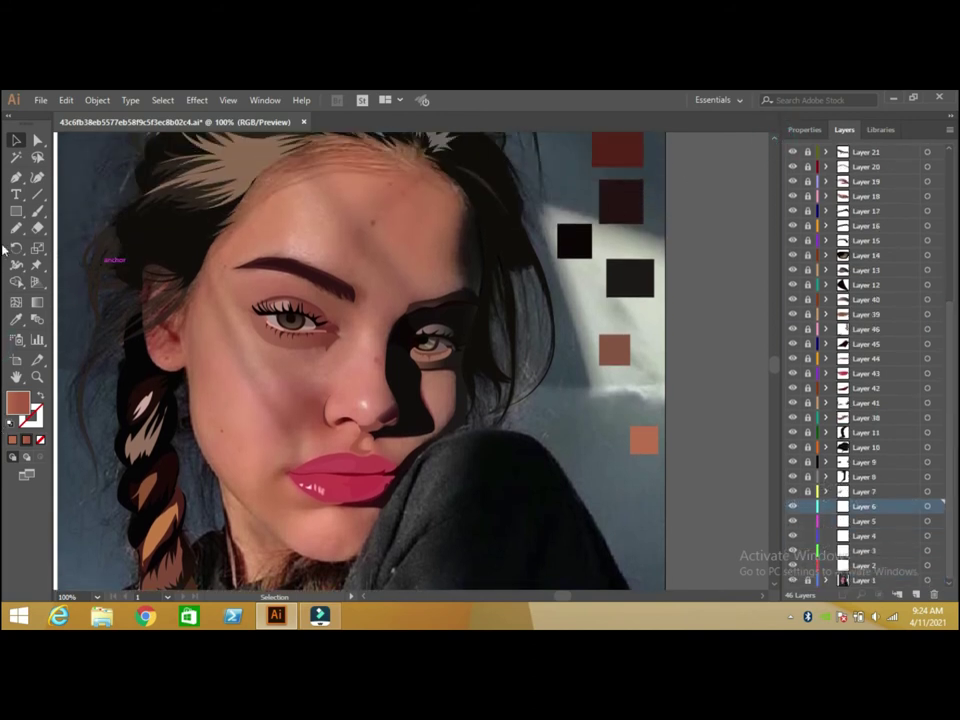
click(16, 228)
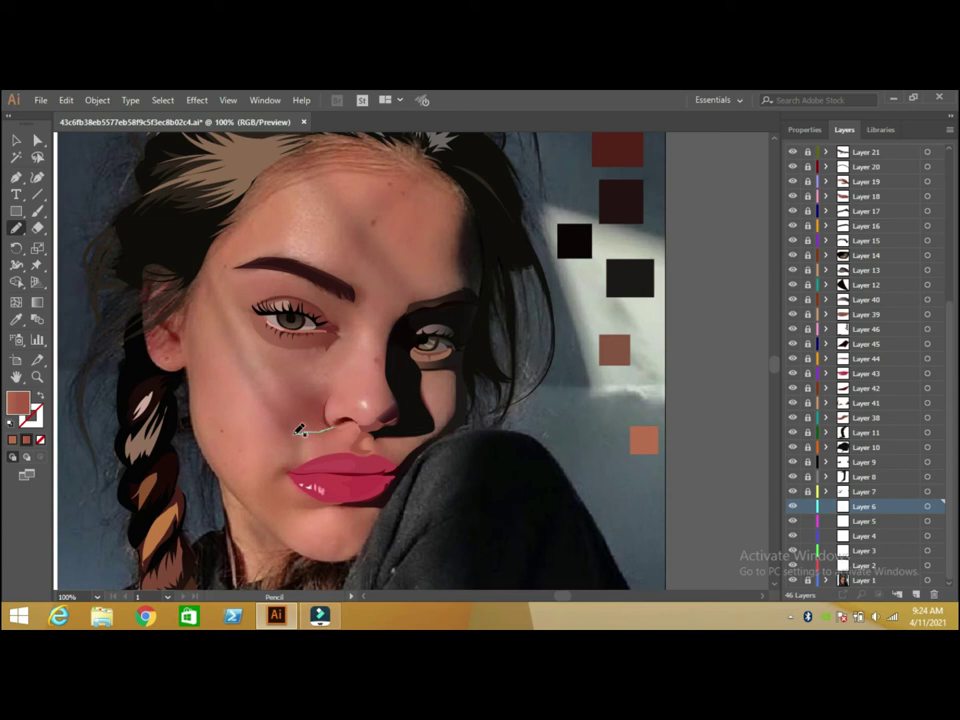
drag(278, 441, 274, 440)
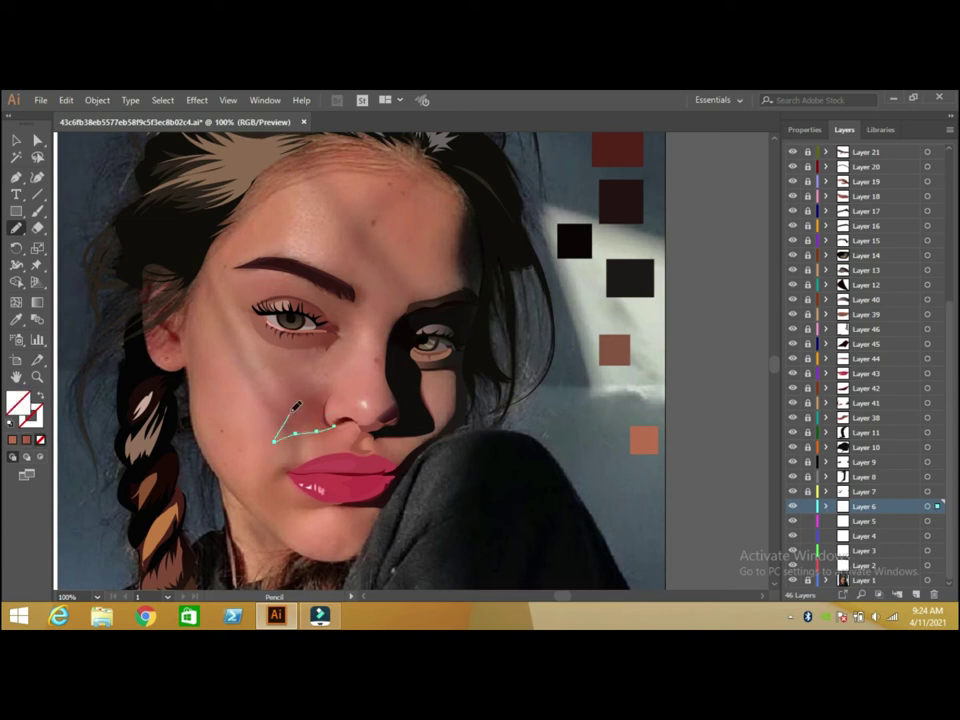
drag(297, 394, 330, 396)
Add two swatch squares beside the photo, sampling the reddish nose shadow and a lighter skin tone.
click(16, 210)
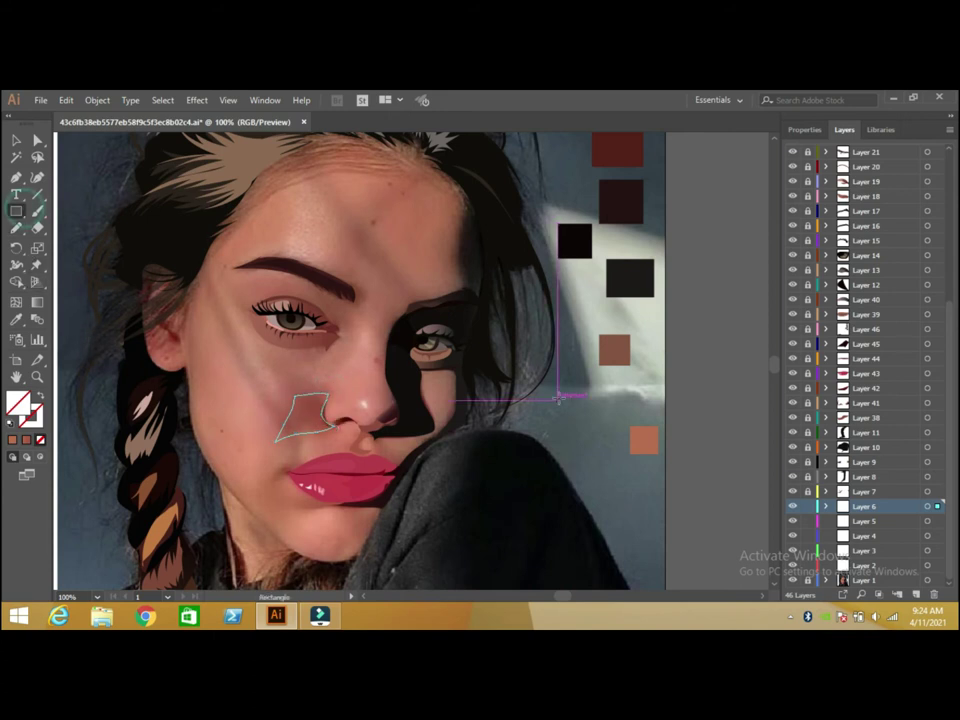
drag(686, 410, 722, 445)
click(17, 320)
click(316, 404)
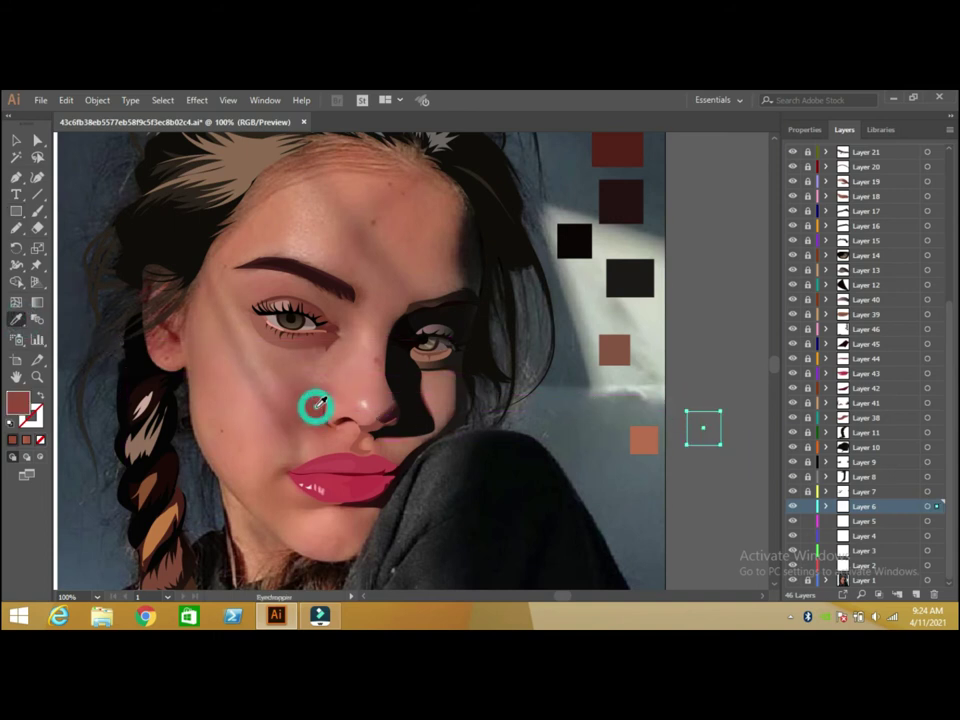
click(16, 210)
drag(694, 366, 722, 392)
click(17, 320)
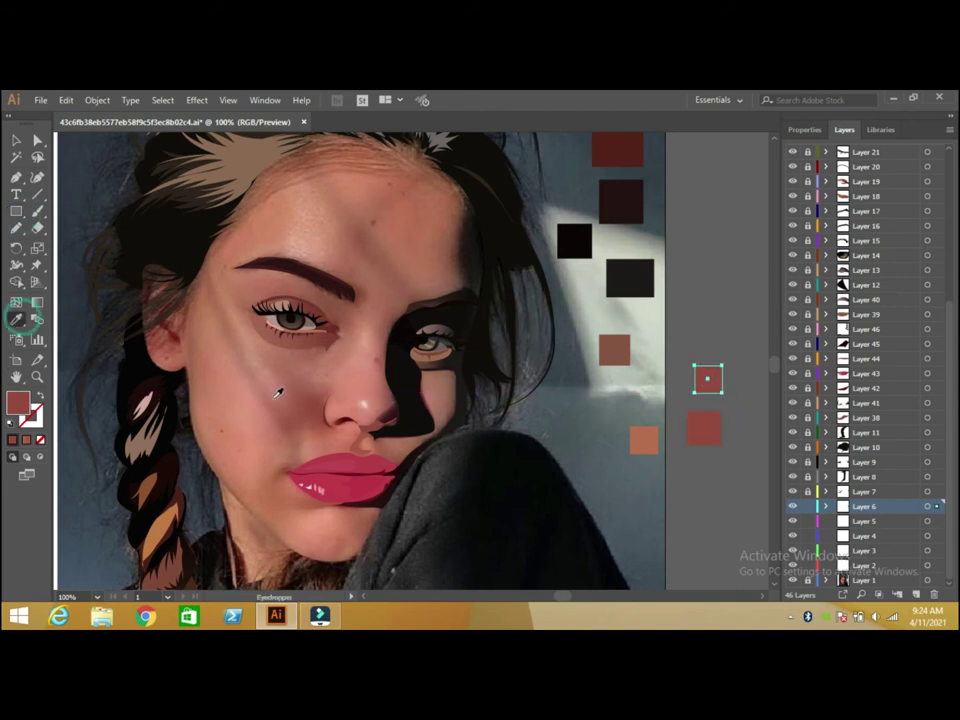
click(281, 396)
Close the cheek shadow outline beside the nose and set its fill to None.
click(37, 195)
drag(282, 398, 280, 436)
click(40, 439)
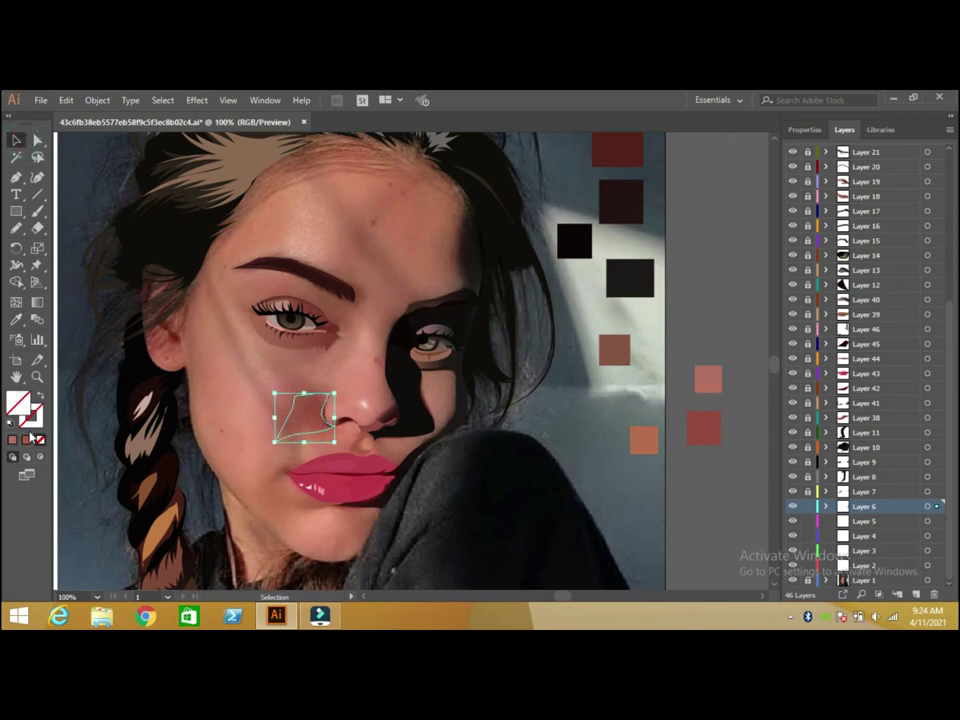
Apply a gradient to the cheek shadow shape and set its middle stop to dark red 954848.
mouse_move(728, 381)
mouse_down()
mouse_move(703, 441)
mouse_move(650, 184)
mouse_up()
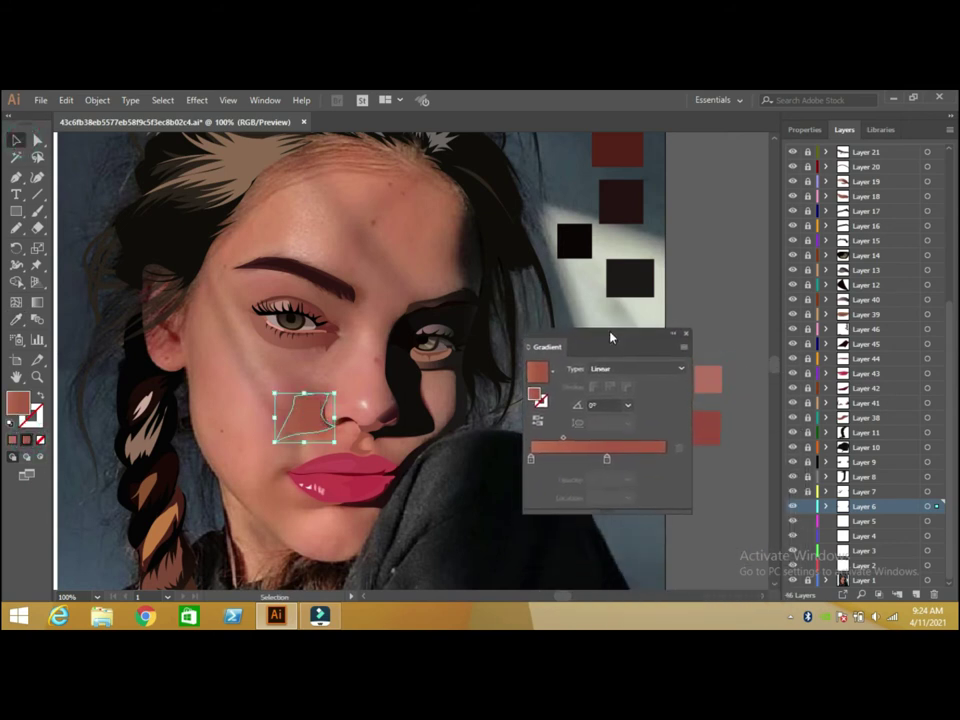
click(704, 435)
double_click(12, 408)
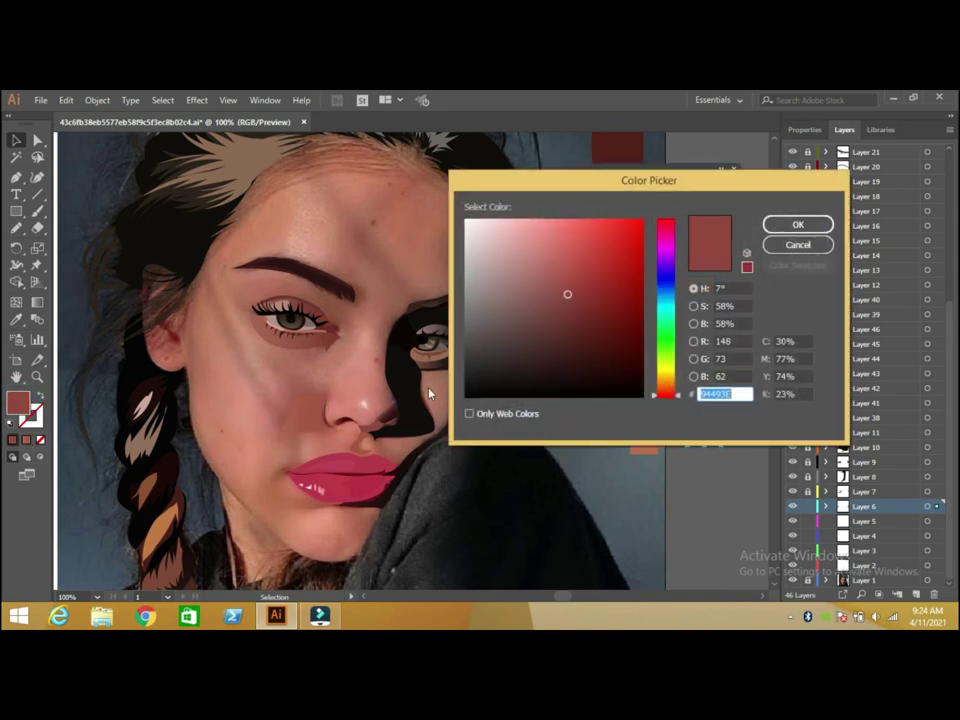
click(774, 253)
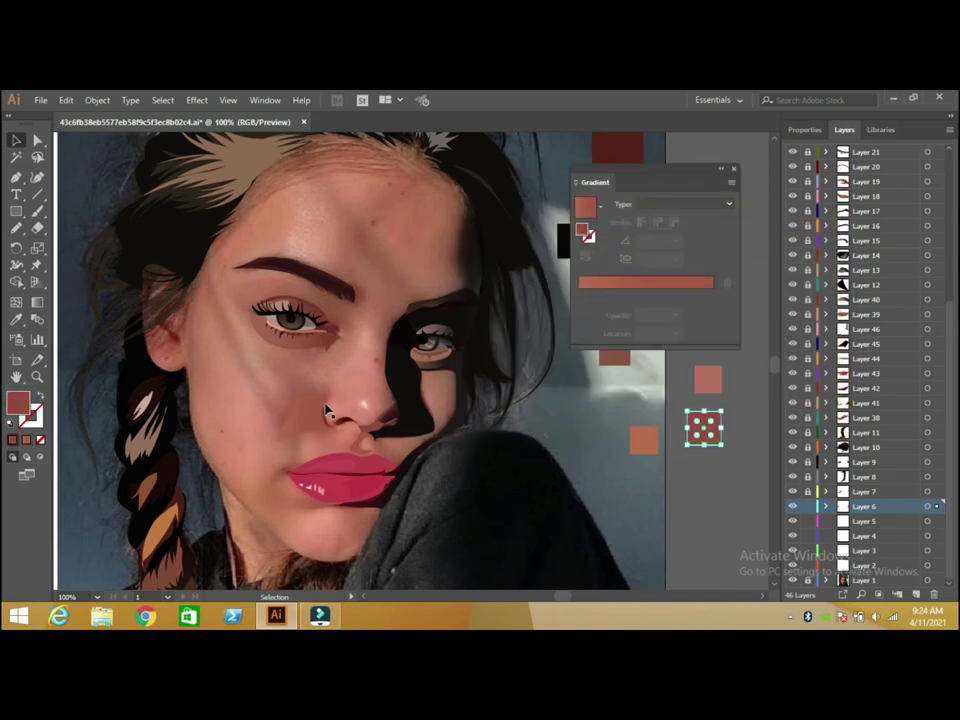
click(328, 410)
click(653, 297)
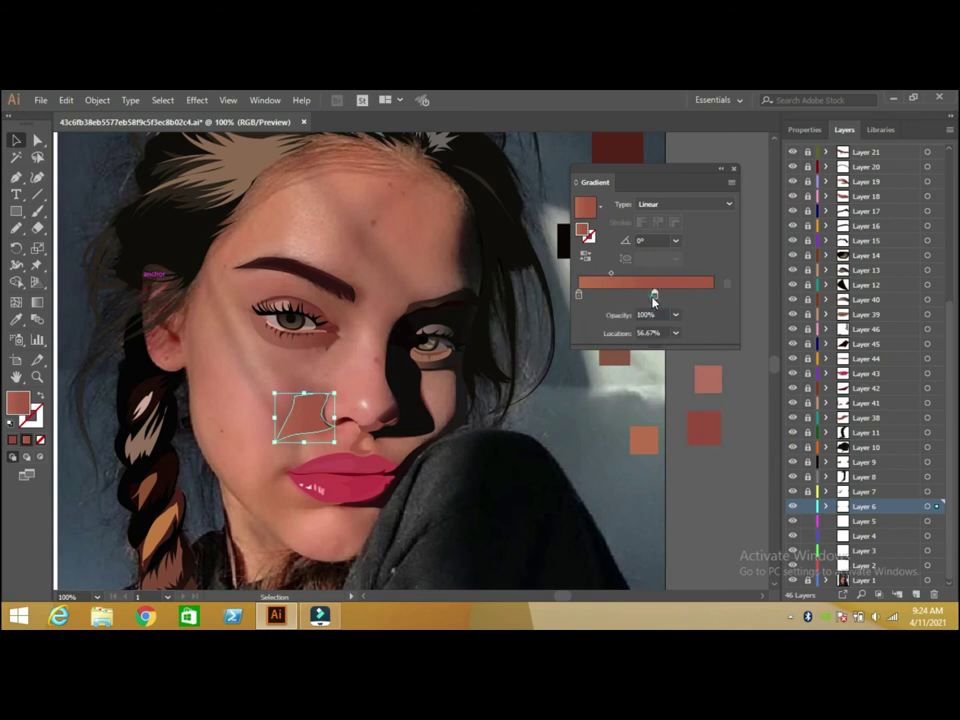
double_click(18, 403)
text(954848)
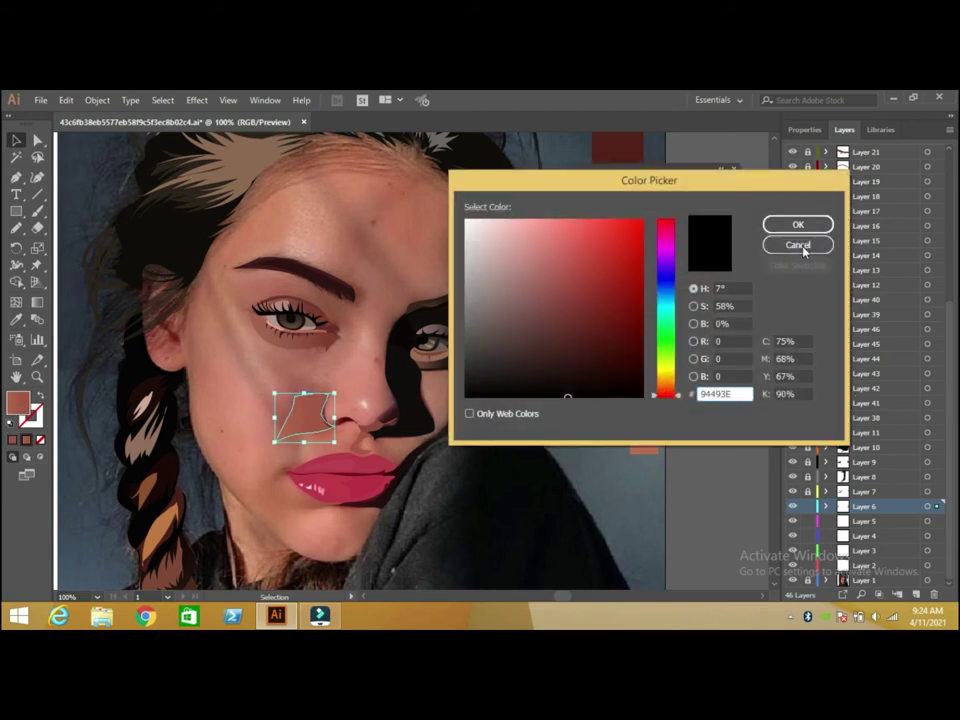
click(797, 224)
Set the gradient's left stop to the light pink swatch colour.
click(709, 388)
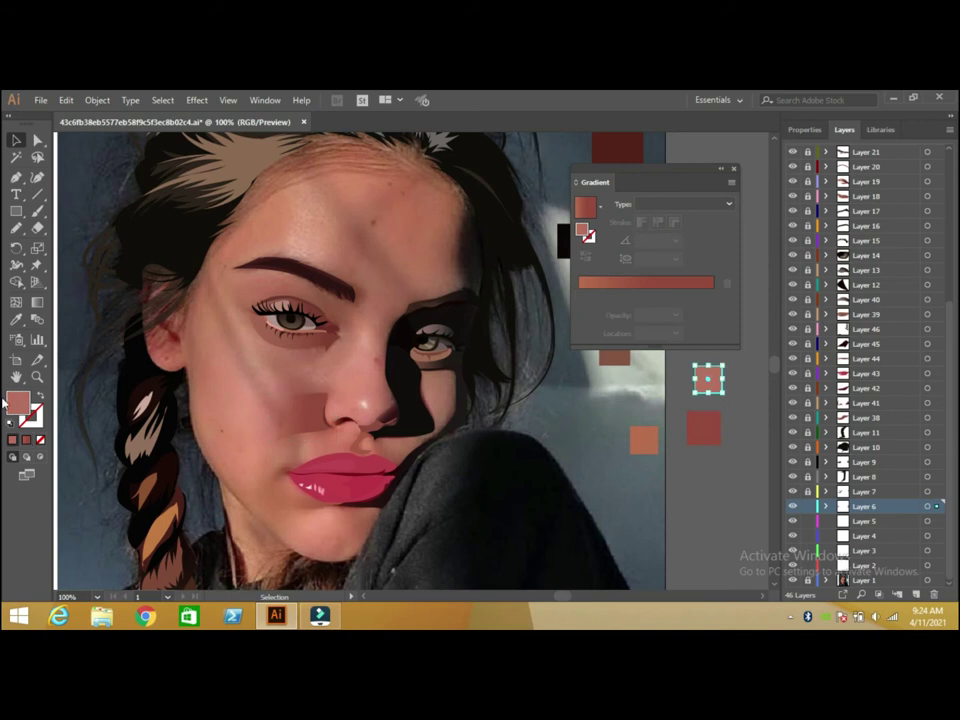
double_click(16, 405)
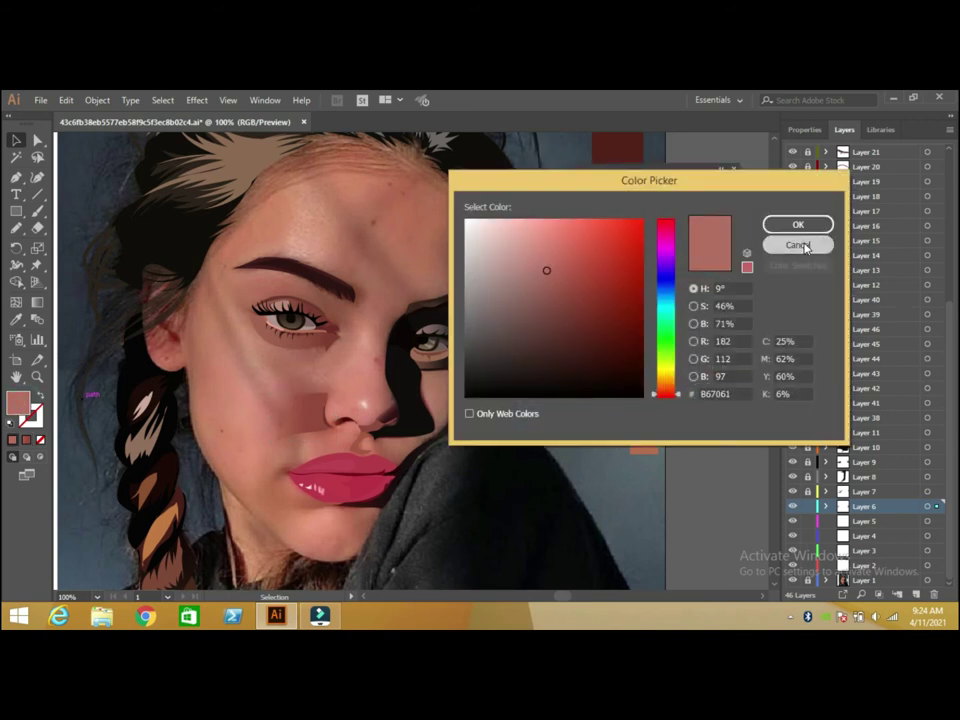
click(797, 244)
click(305, 415)
click(590, 282)
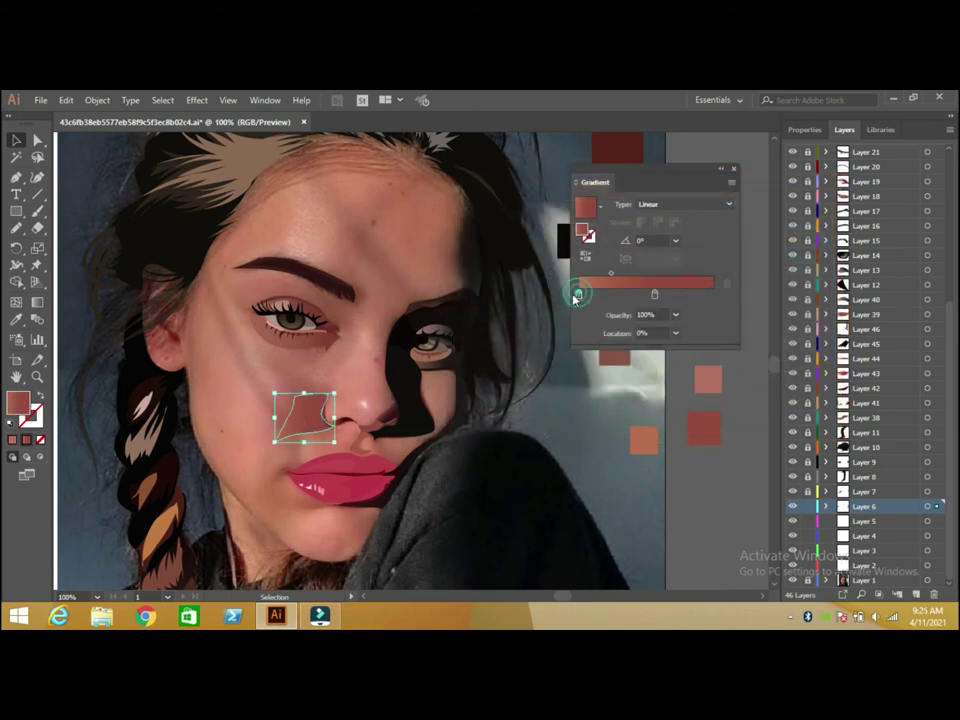
double_click(28, 400)
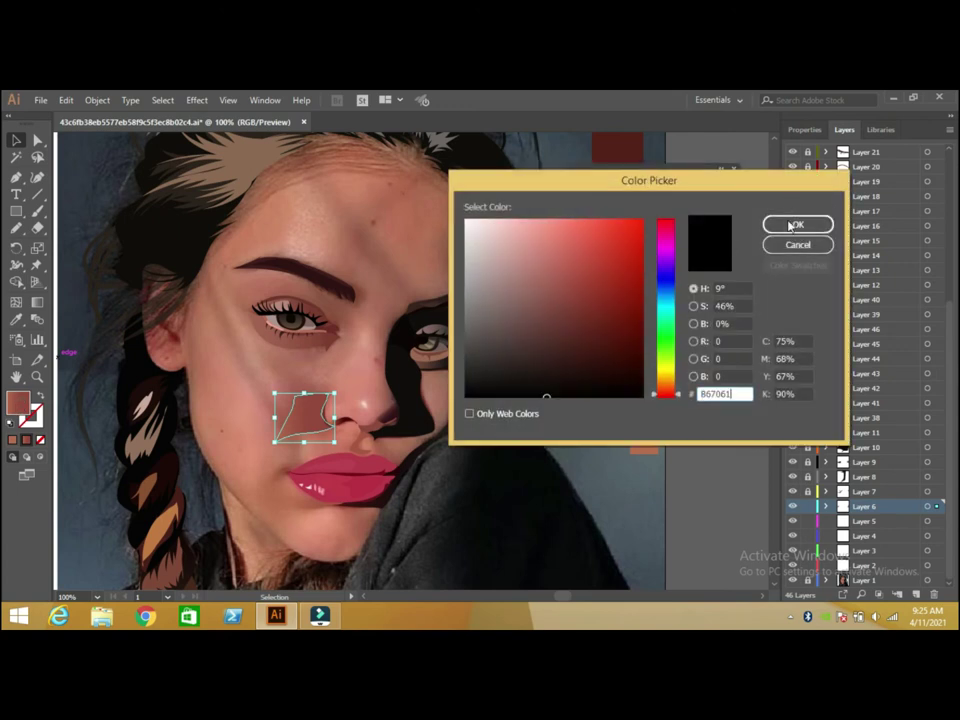
click(790, 226)
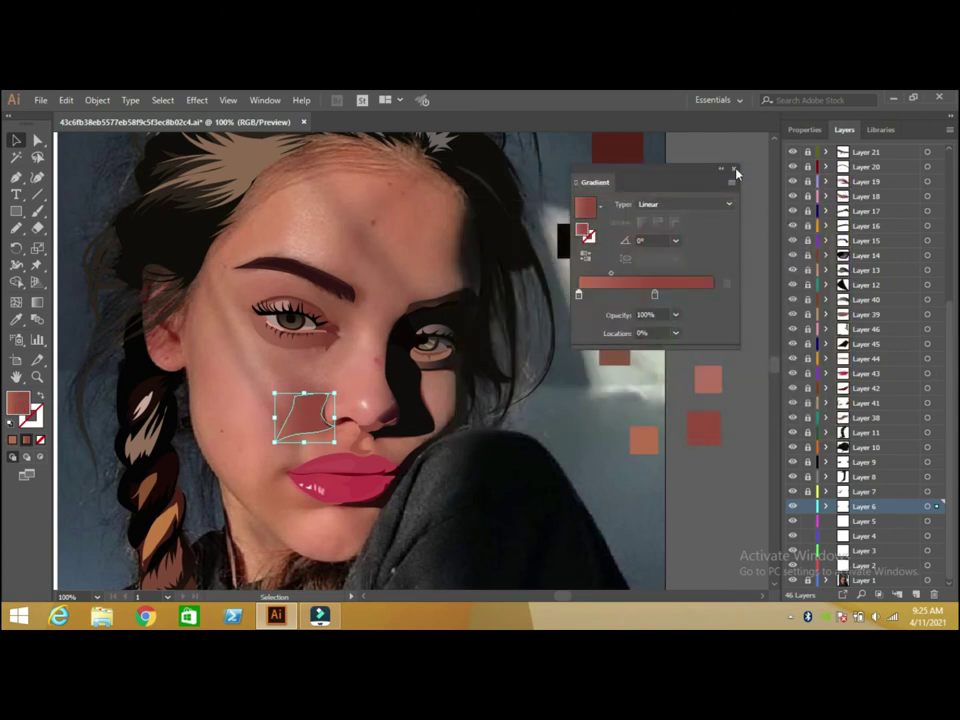
Shift the gradient midpoint right, close the Gradient panel and deselect the patch.
drag(653, 297, 673, 297)
click(733, 173)
click(729, 257)
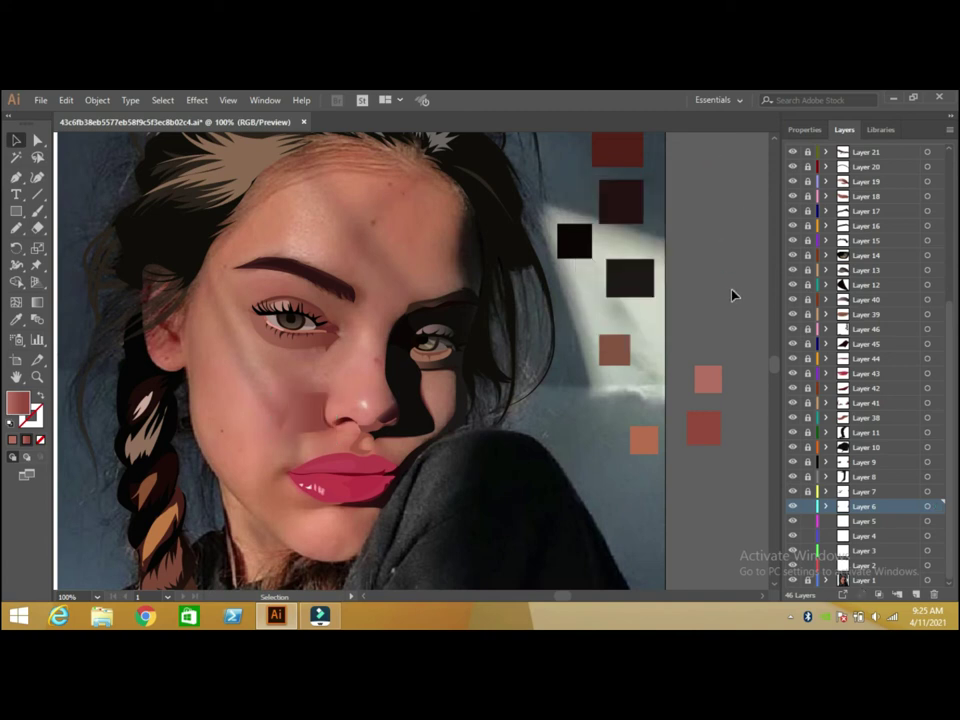
On Layer 5, pencil a closed unfilled outline on the left cheek below the eye.
click(851, 521)
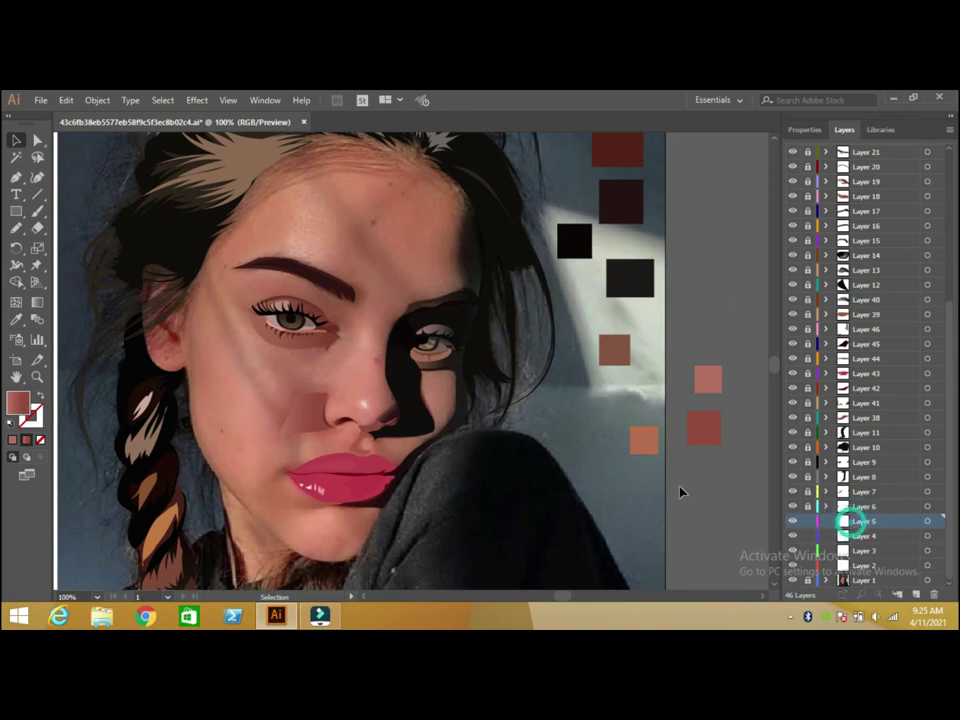
click(16, 228)
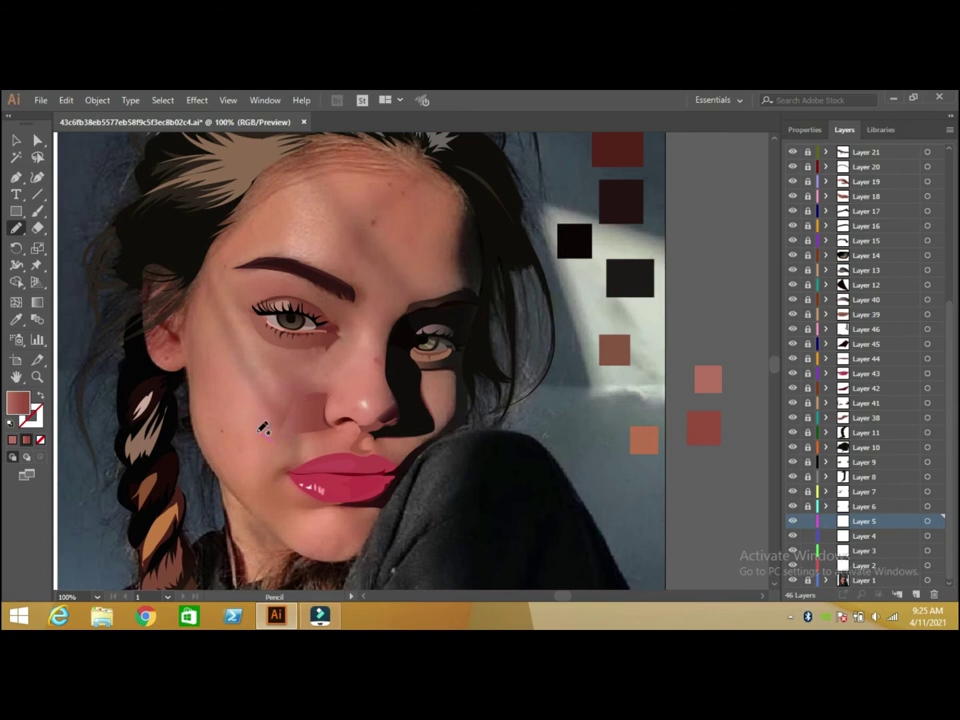
drag(241, 398, 241, 311)
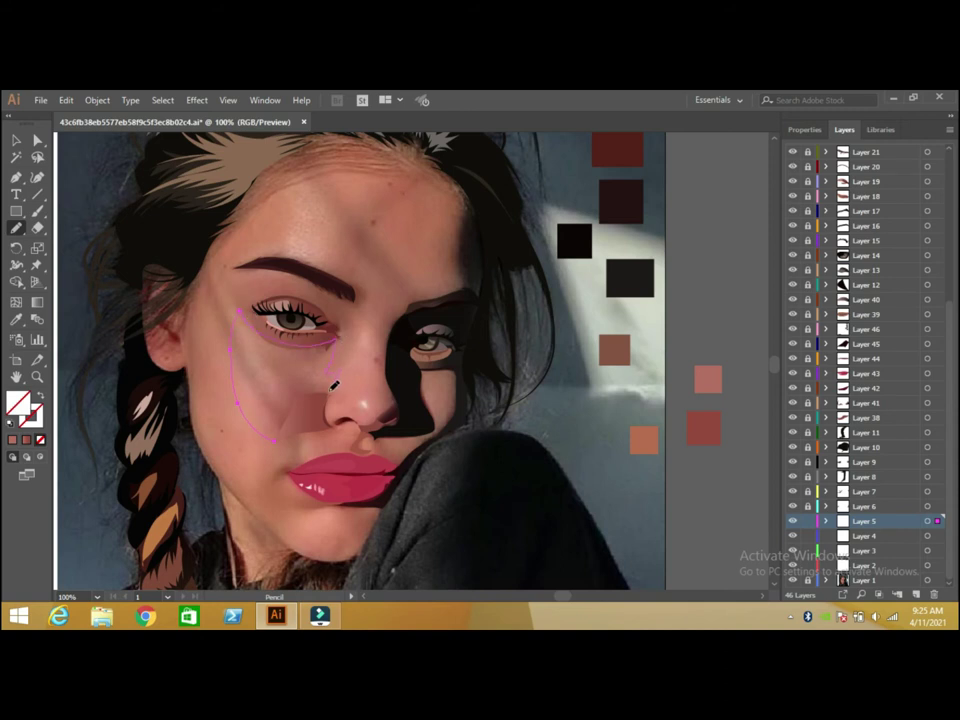
drag(325, 397, 300, 405)
drag(242, 336, 268, 380)
ctrl+click(71, 165)
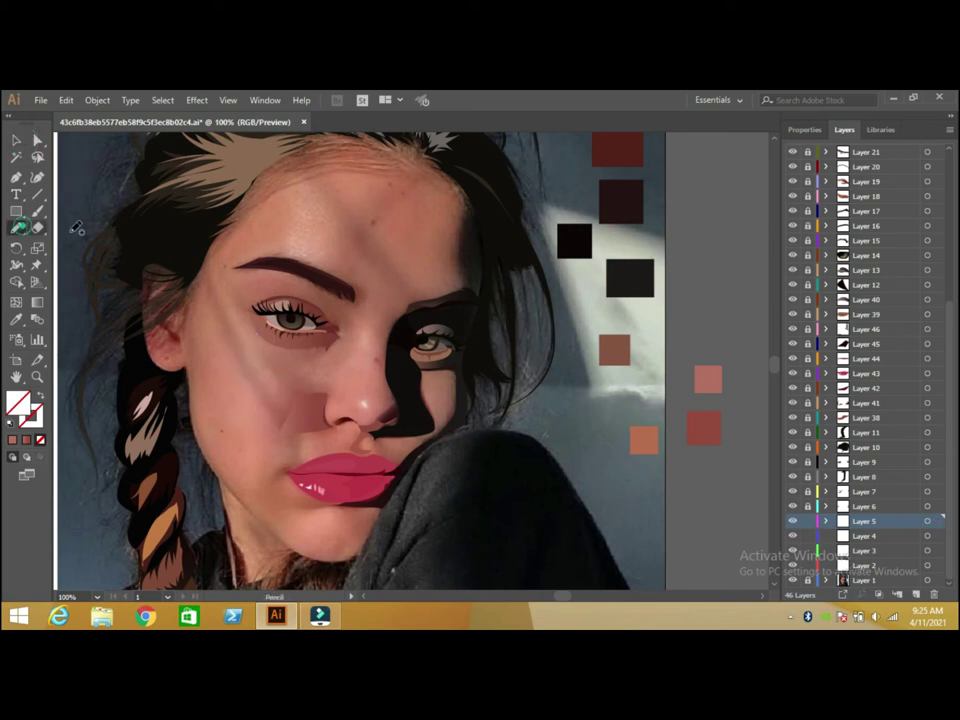
click(208, 235)
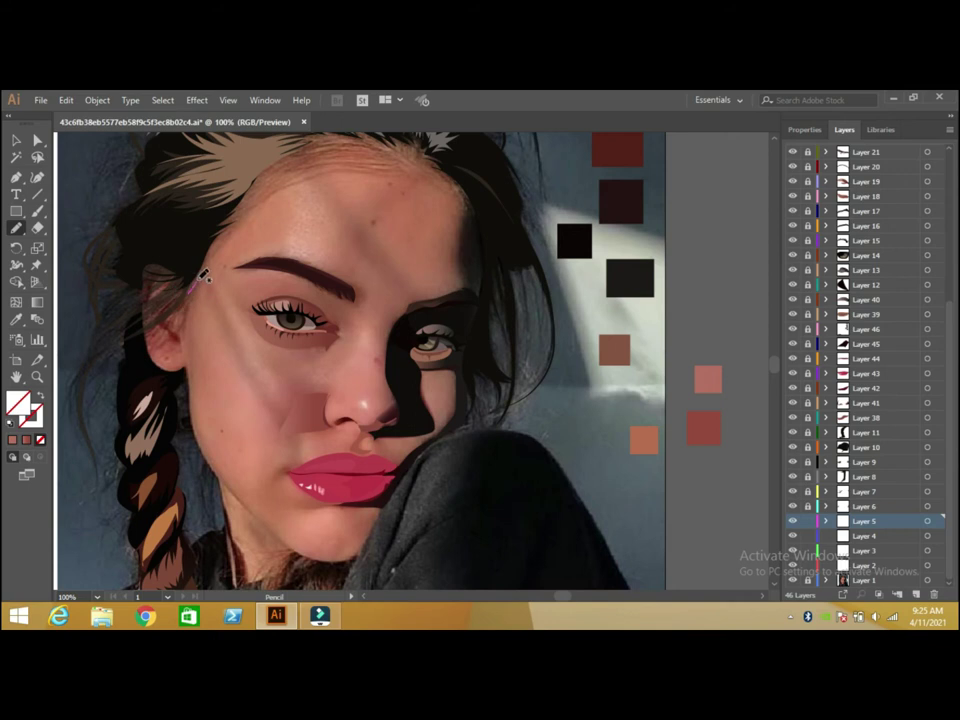
Pencil a closed hairline shape across the forehead and fill it with a darker brown sampled from the hair.
mouse_move(188, 266)
mouse_down()
mouse_move(313, 148)
mouse_move(348, 137)
mouse_move(424, 150)
mouse_move(486, 225)
mouse_up()
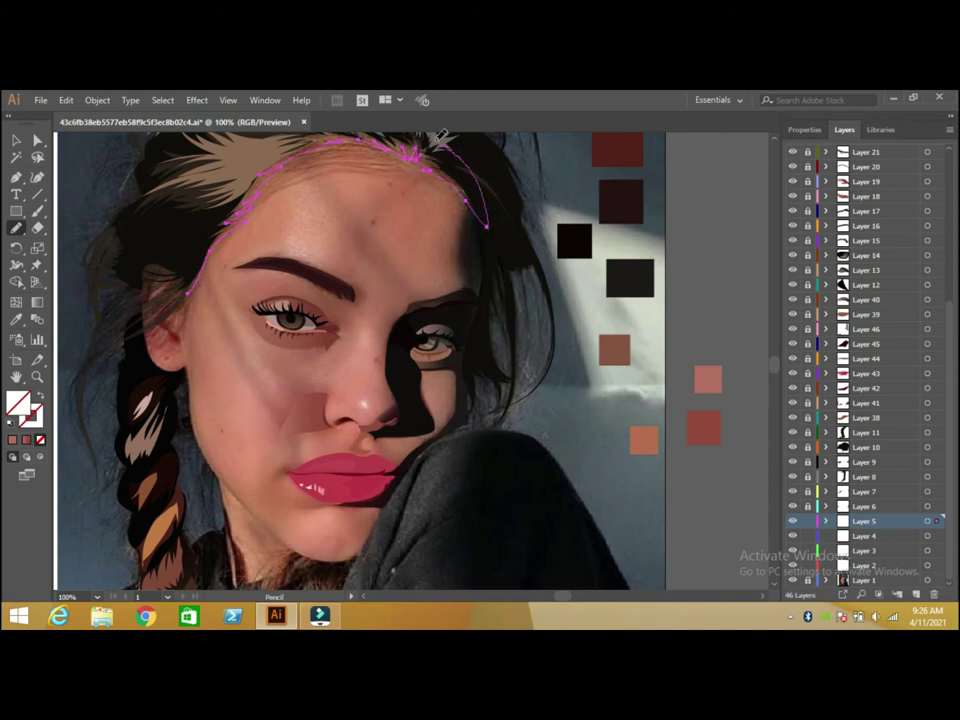
scroll(585, 167, up, 2)
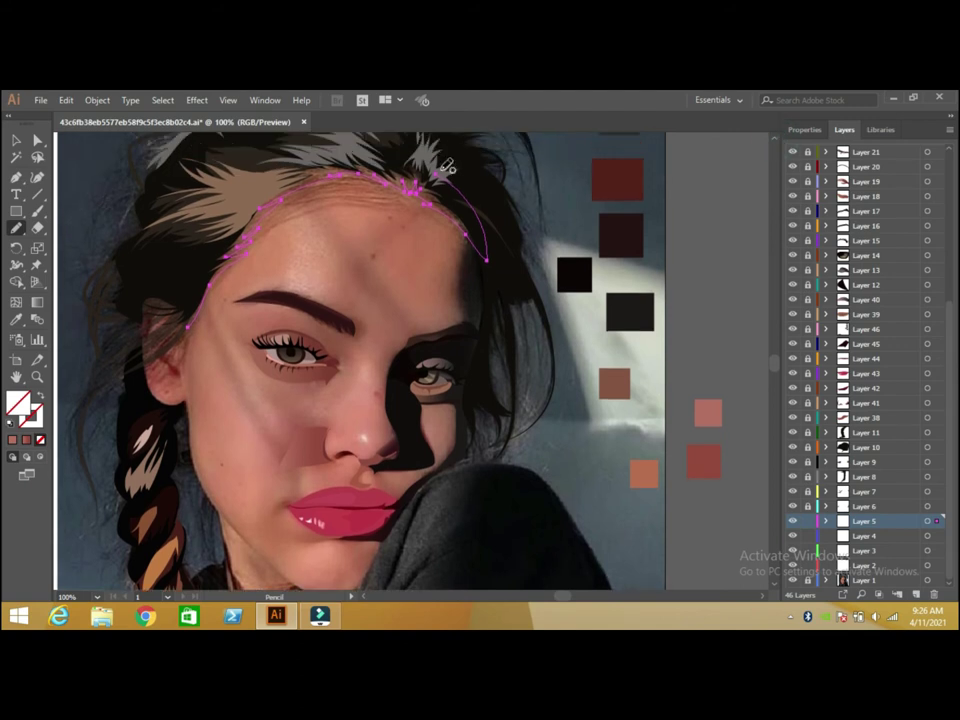
drag(227, 211, 188, 326)
key(i)
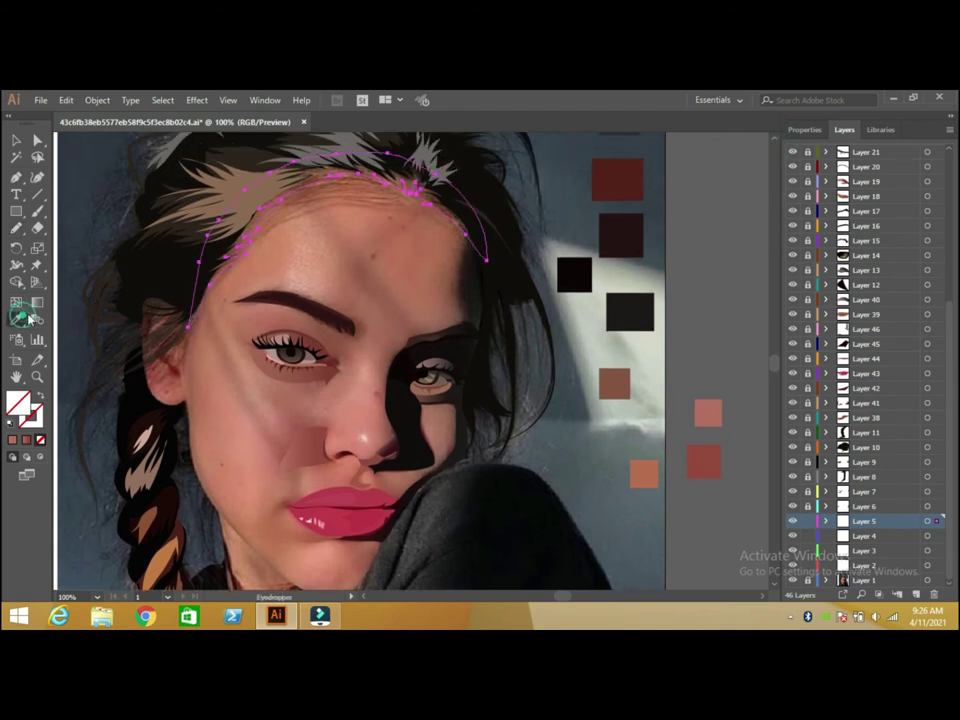
click(314, 177)
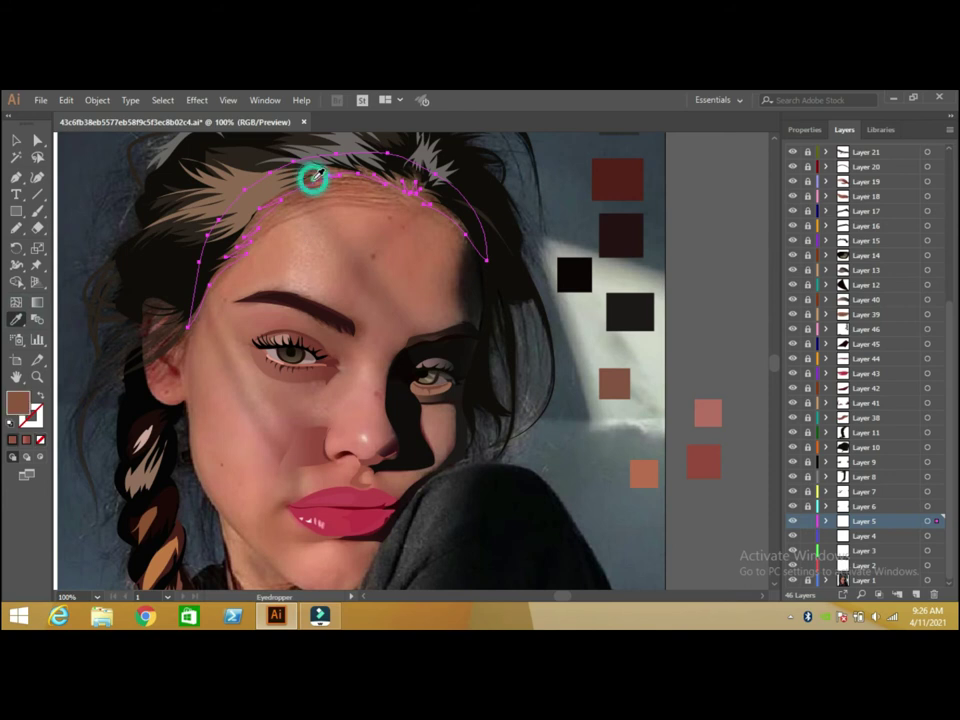
double_click(15, 402)
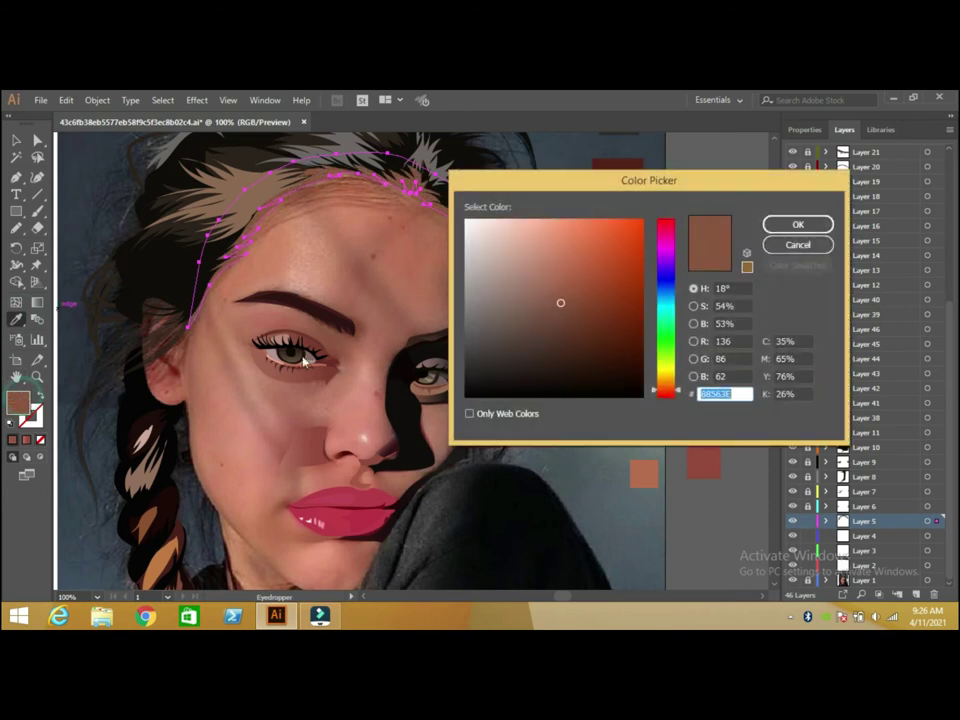
click(565, 330)
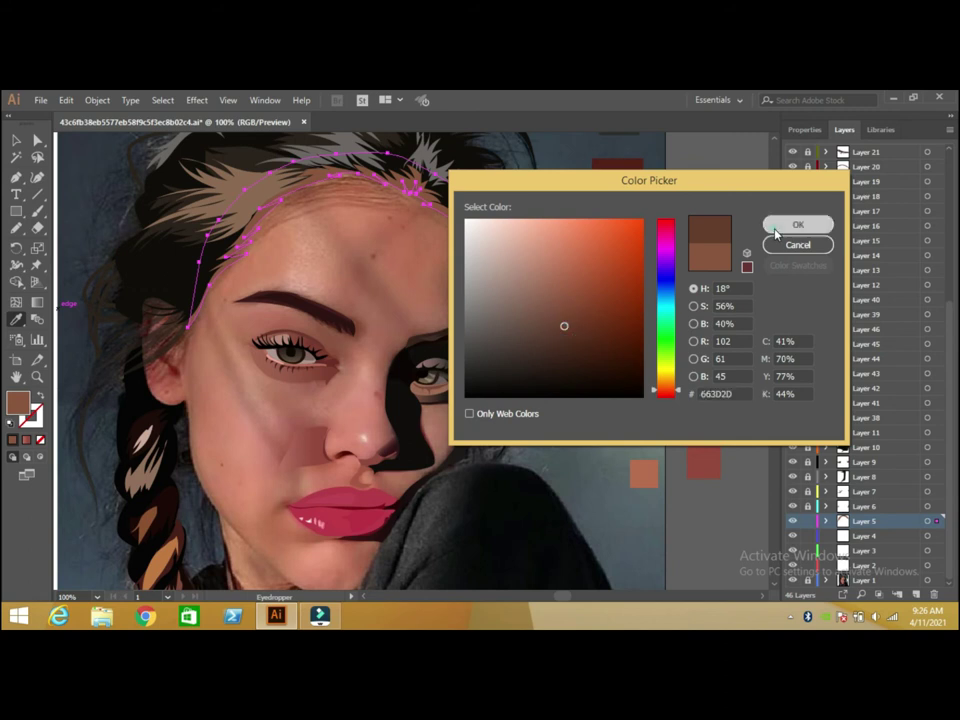
click(796, 224)
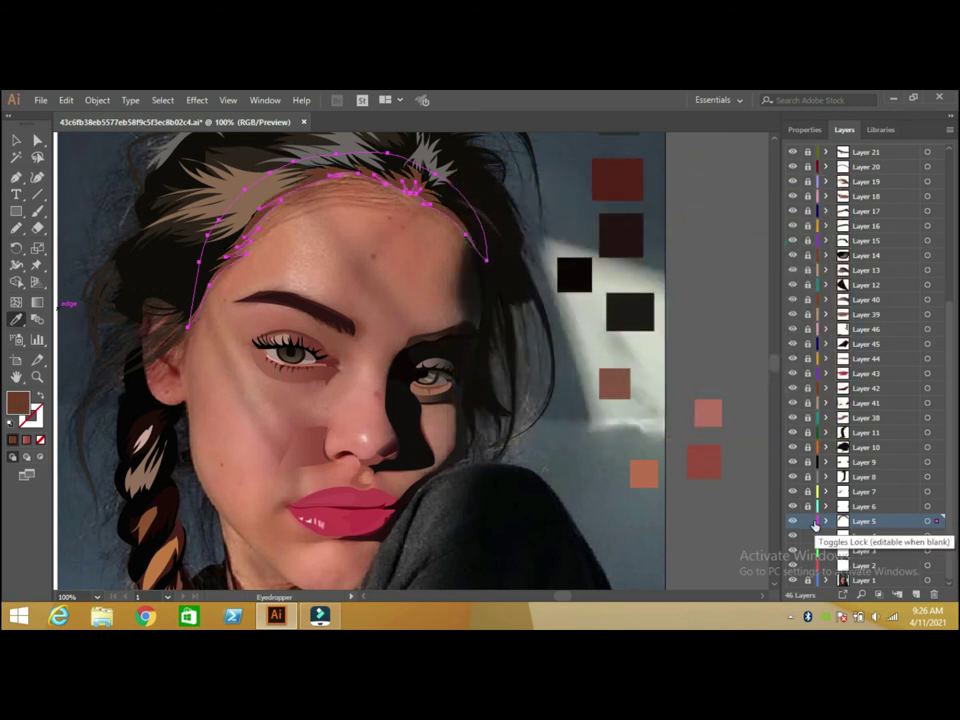
click(17, 140)
click(727, 517)
scroll(776, 578, down, 3)
Pencil a thin shadow line from temple to lip corner and fill it with a darker sampled skin tone.
click(17, 225)
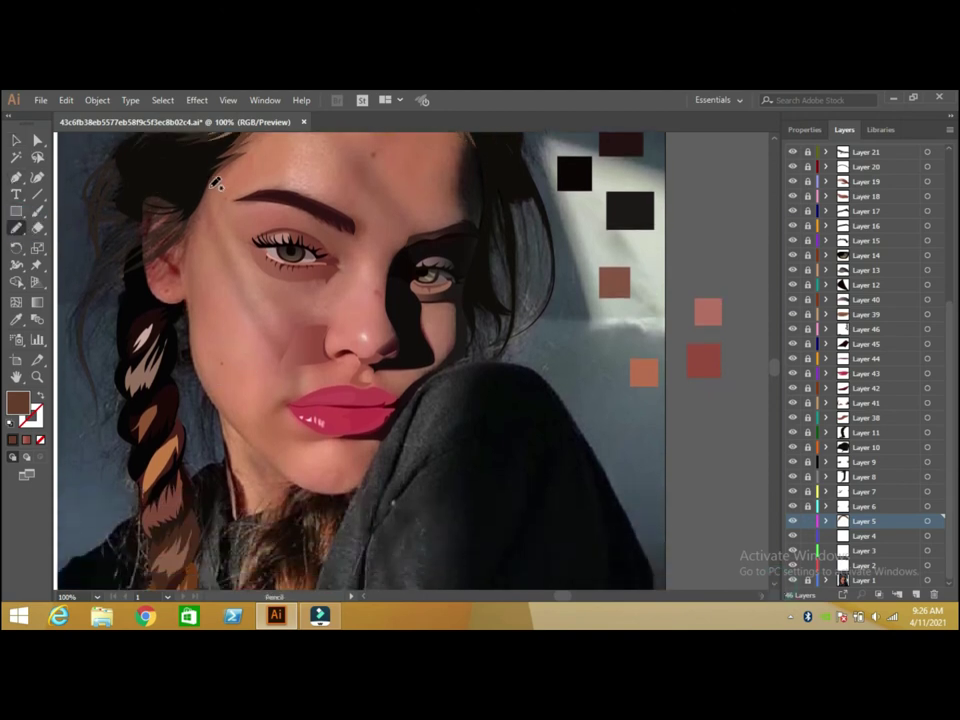
drag(213, 181, 213, 216)
mouse_move(275, 328)
mouse_down()
mouse_move(307, 370)
mouse_move(300, 397)
mouse_up()
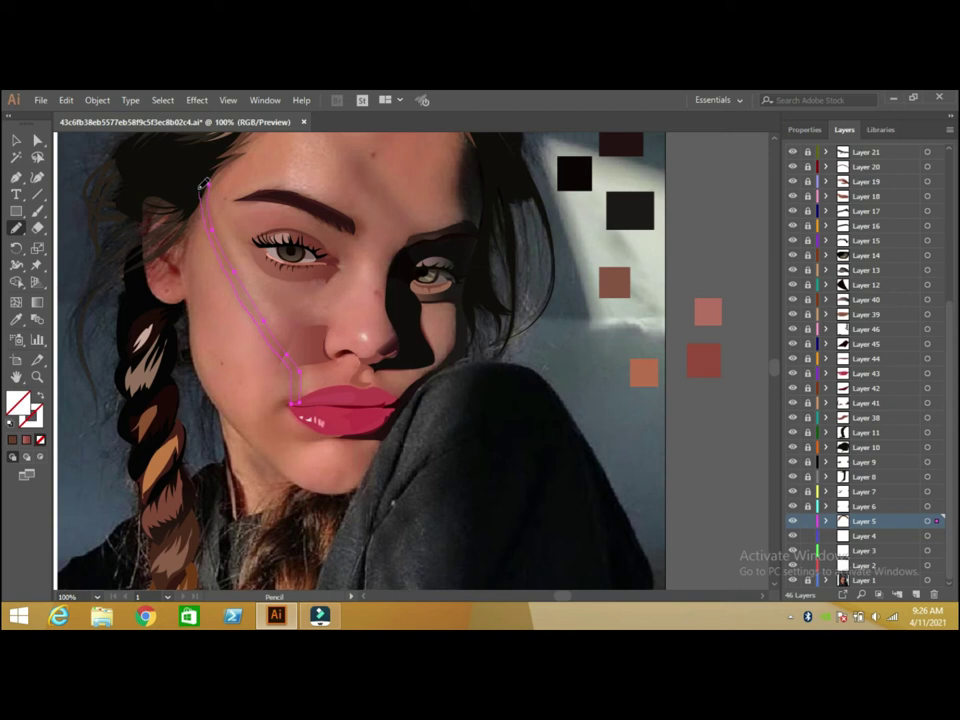
drag(203, 183, 201, 170)
click(20, 318)
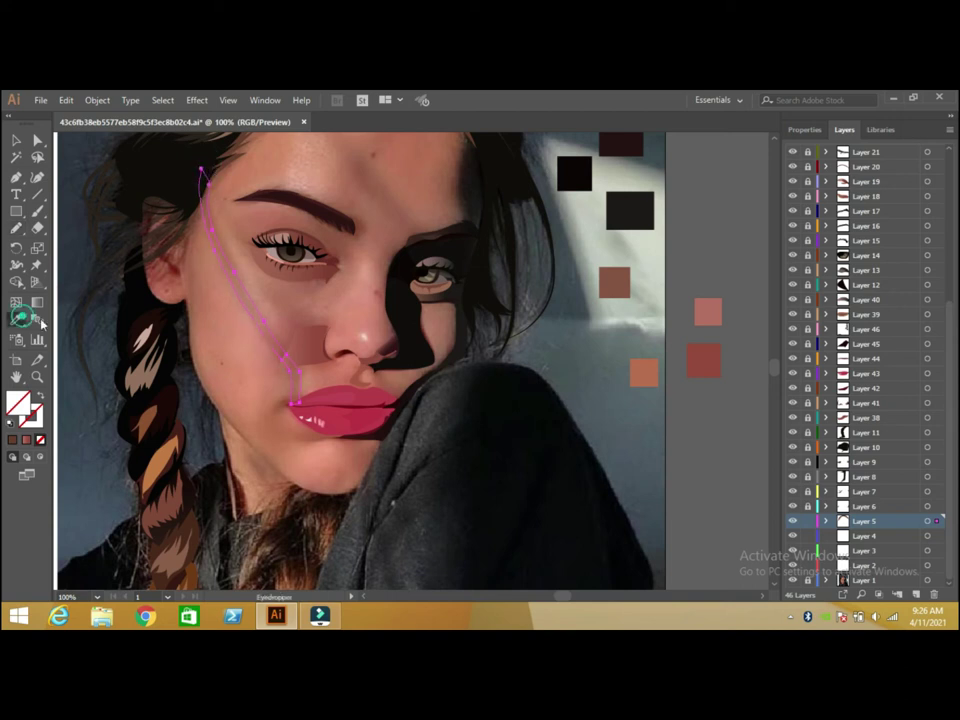
click(237, 271)
click(230, 258)
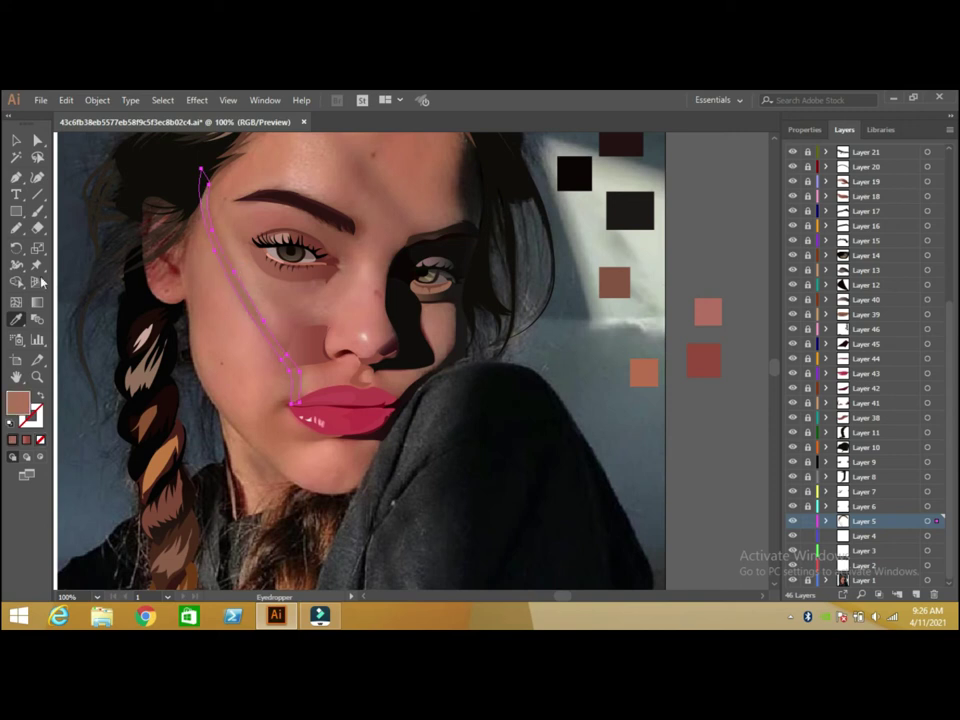
double_click(22, 402)
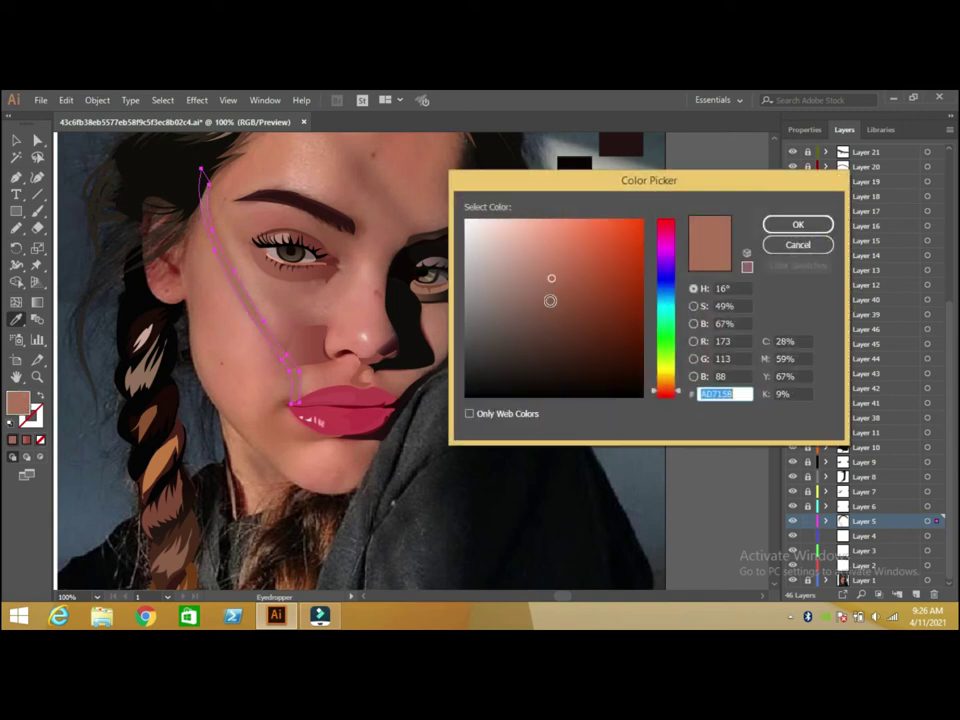
click(548, 303)
click(797, 224)
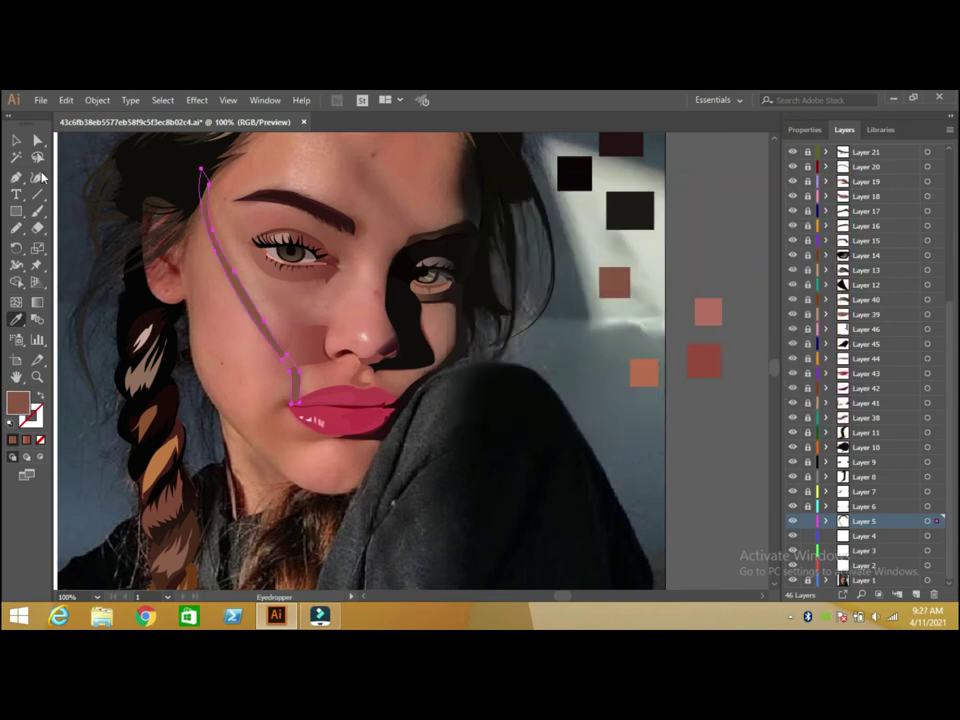
click(16, 140)
click(320, 310)
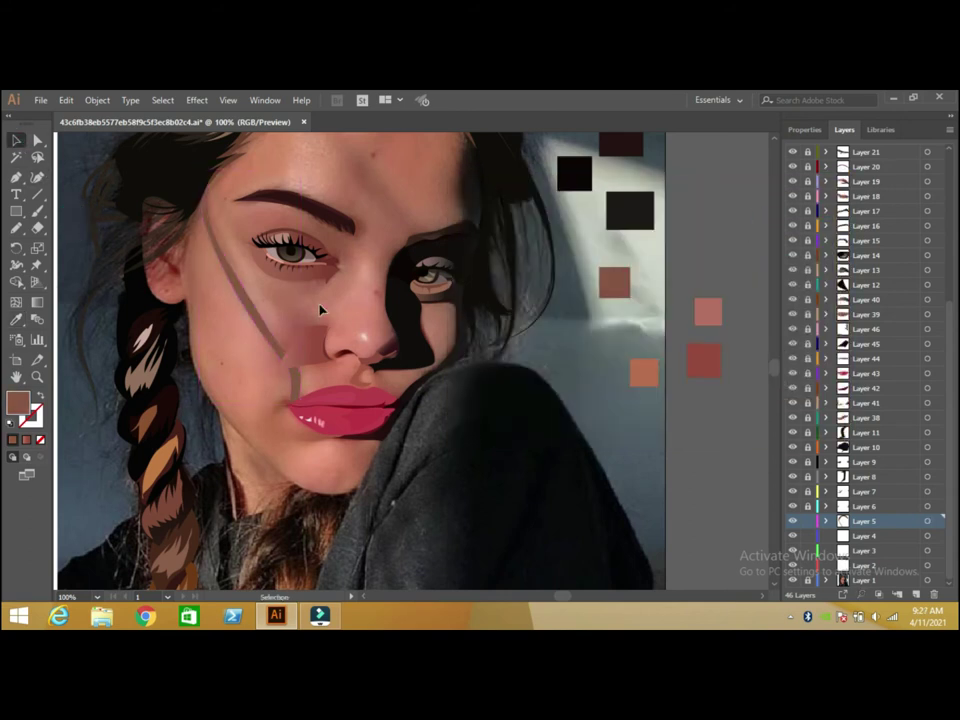
Lower the new cheek shadow line's opacity to 64%.
click(257, 308)
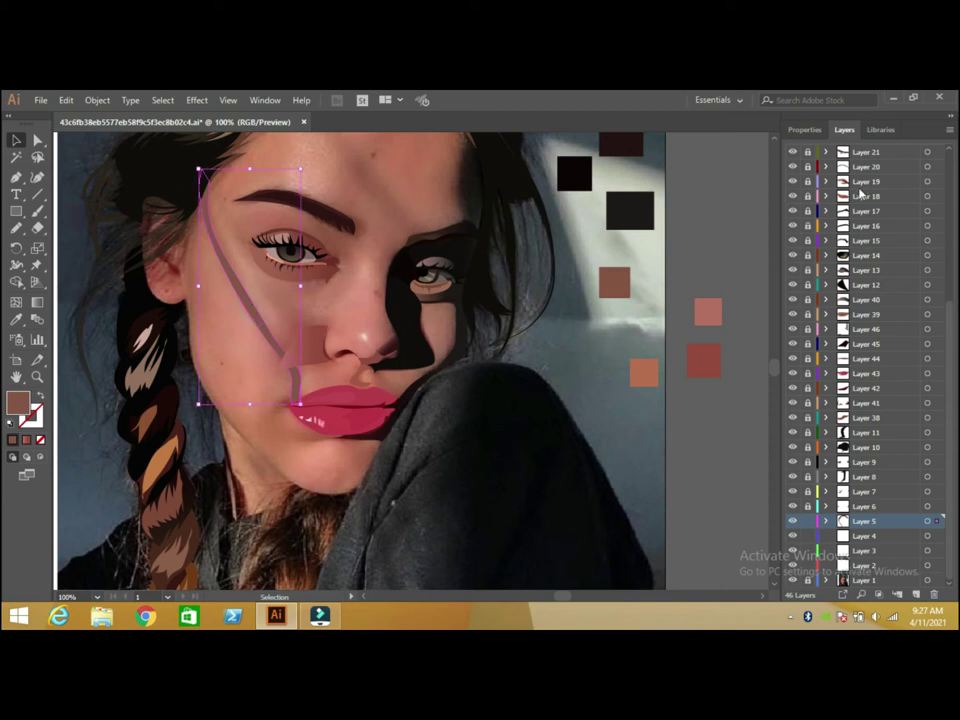
click(804, 129)
click(881, 324)
drag(880, 343, 861, 345)
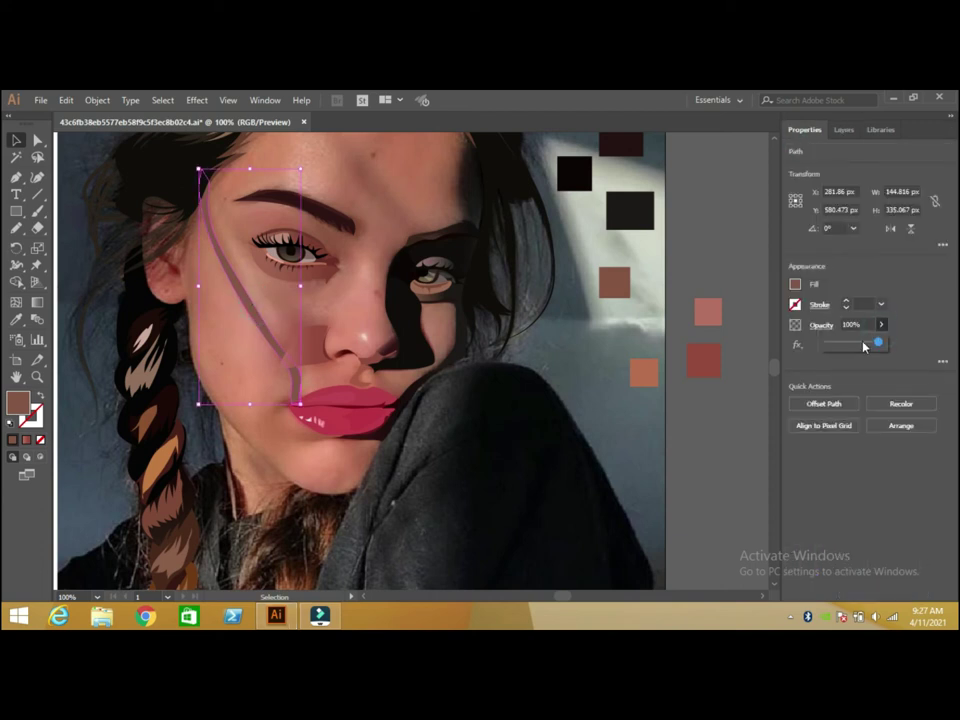
click(735, 235)
Lock Layer 5, switch to Layer 6 and move its brown line shape onto the left cheek.
click(844, 129)
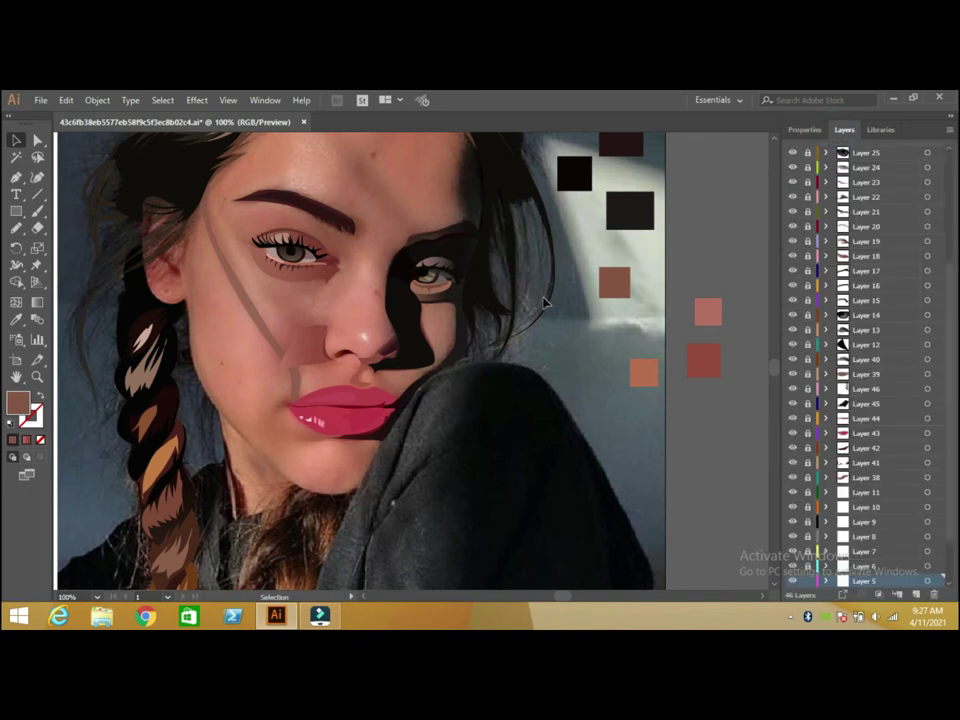
click(301, 386)
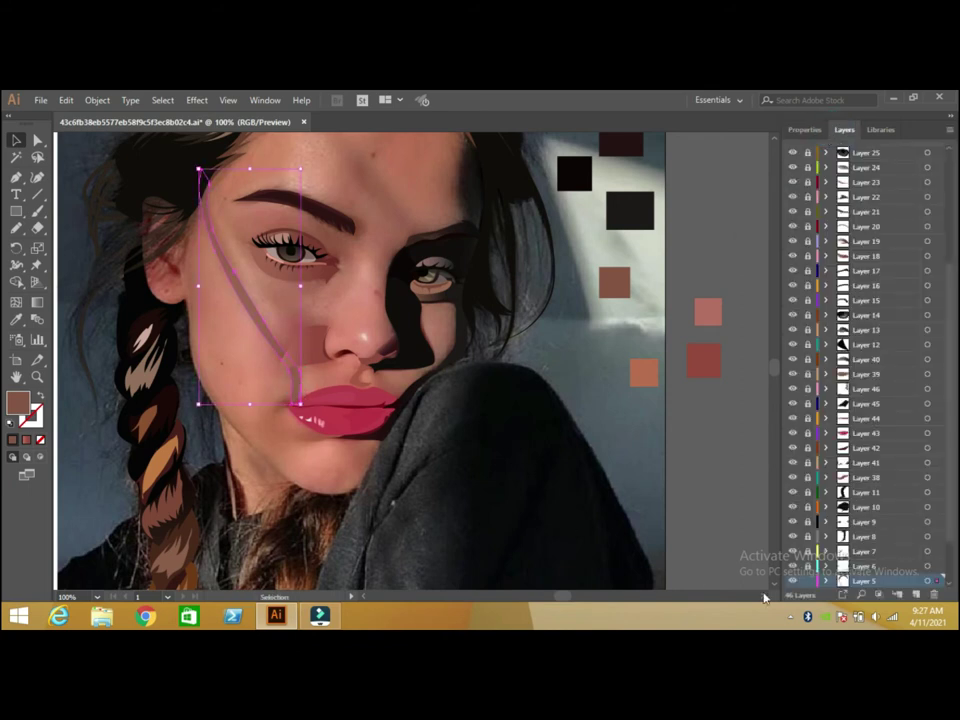
click(807, 576)
click(842, 566)
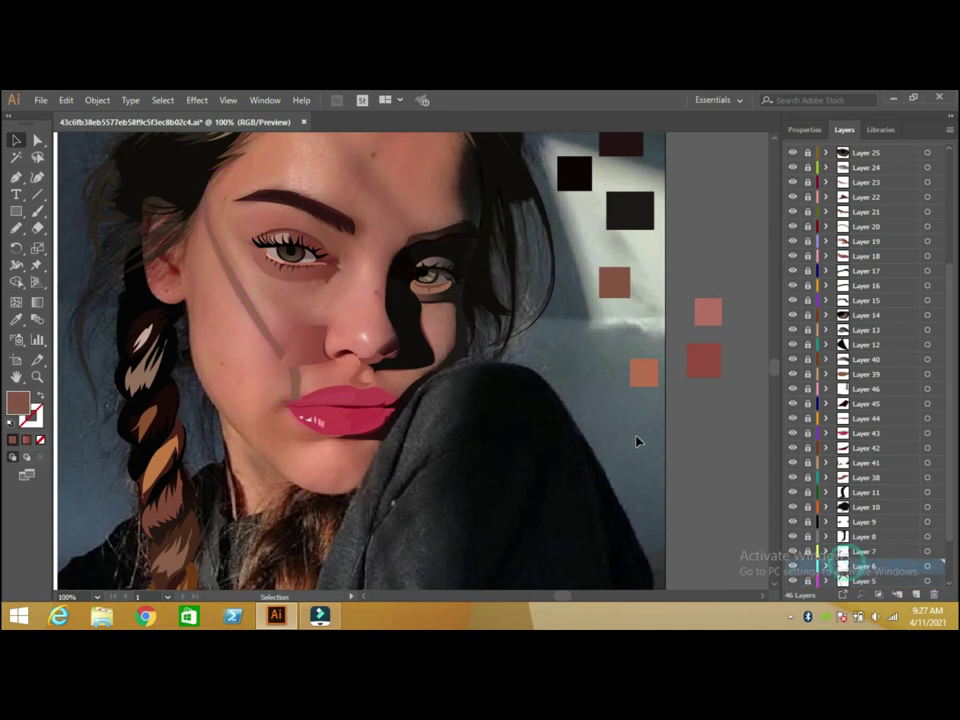
click(598, 380)
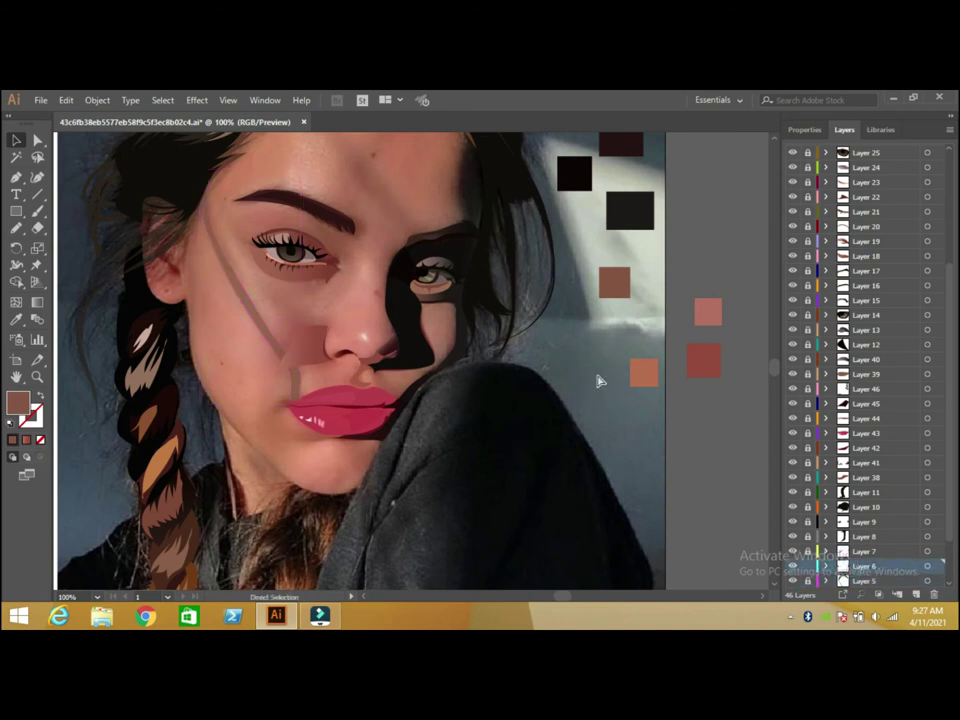
click(425, 404)
drag(428, 408, 268, 345)
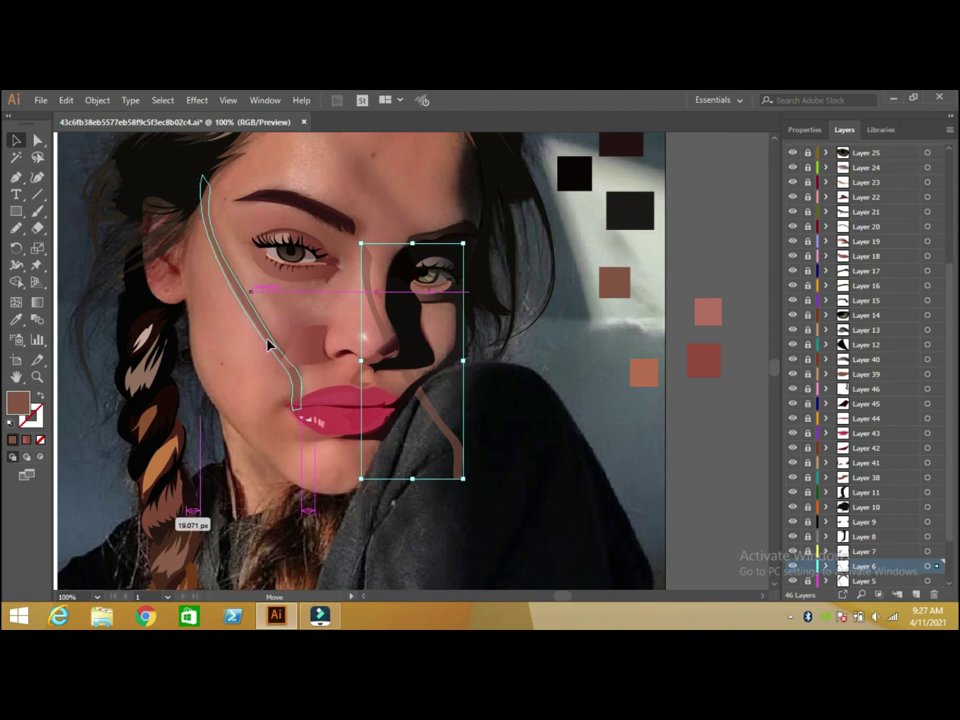
drag(268, 345, 268, 345)
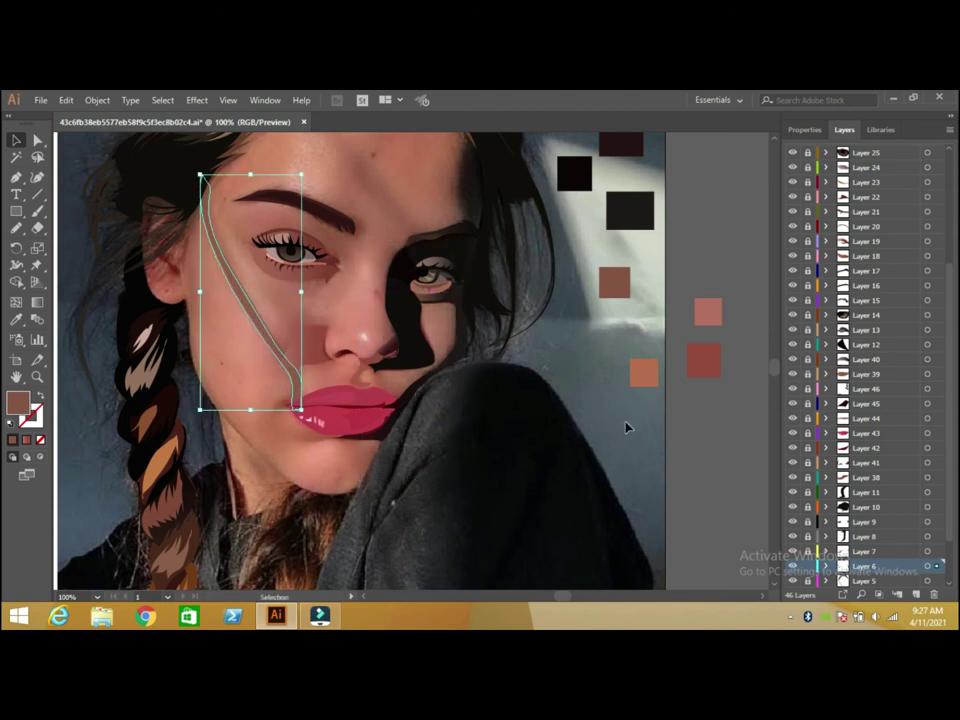
Fill the cheek shadow stroke with redder brown 935D4D.
click(815, 131)
click(881, 324)
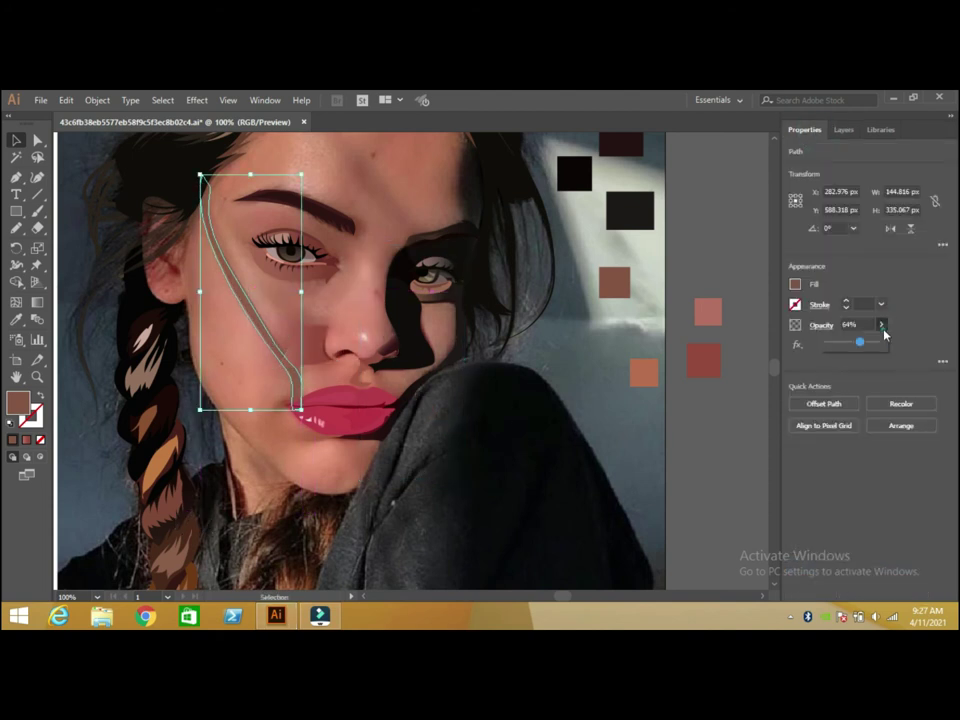
double_click(17, 403)
text(935D4D)
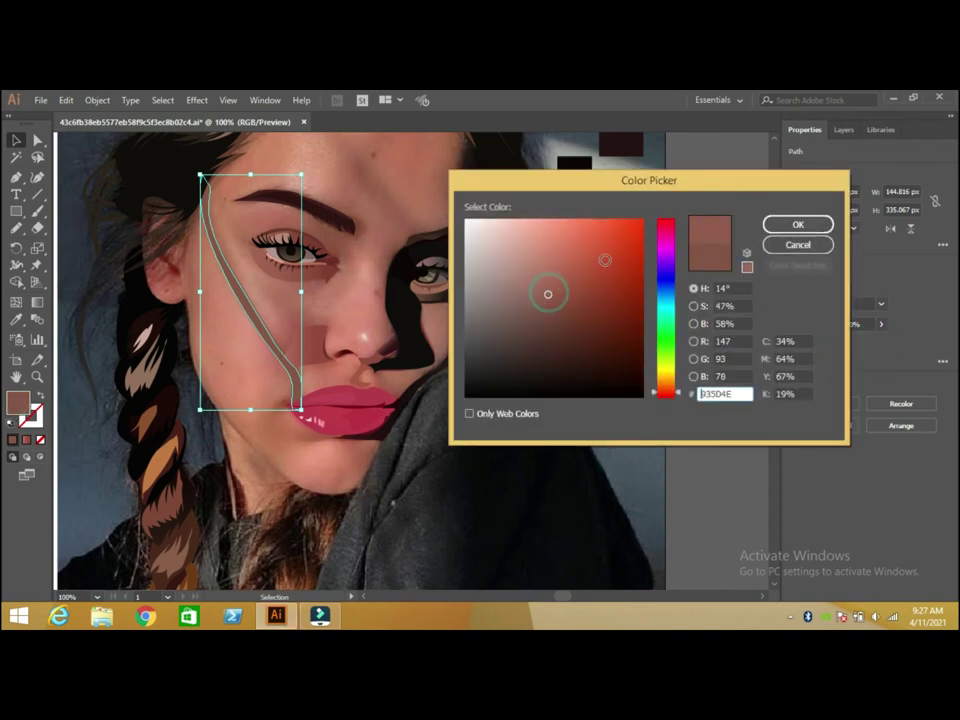
click(788, 223)
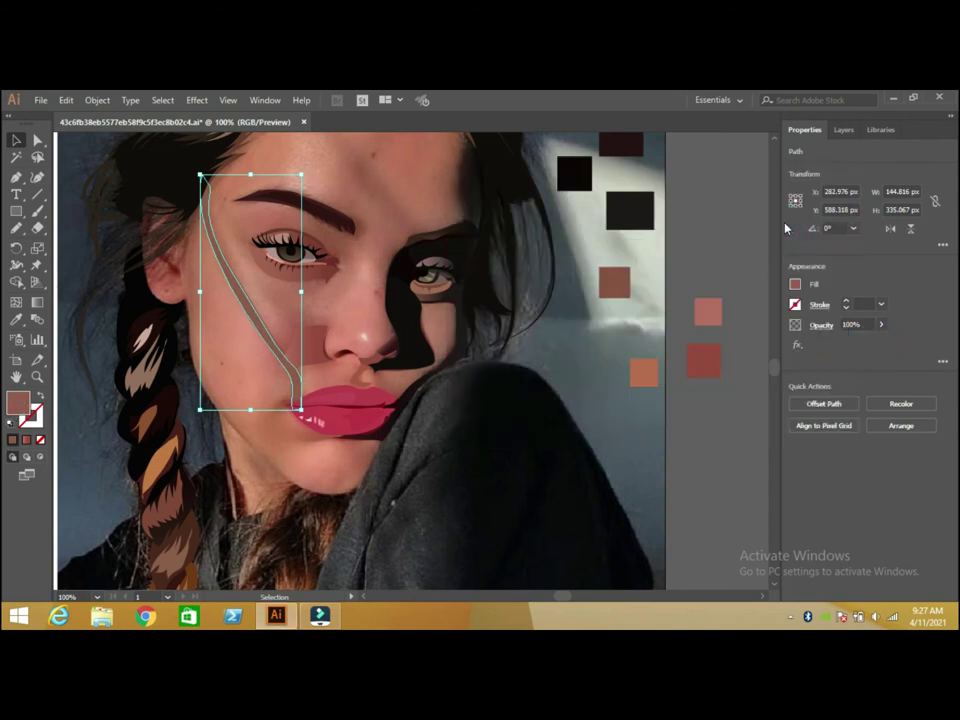
click(700, 276)
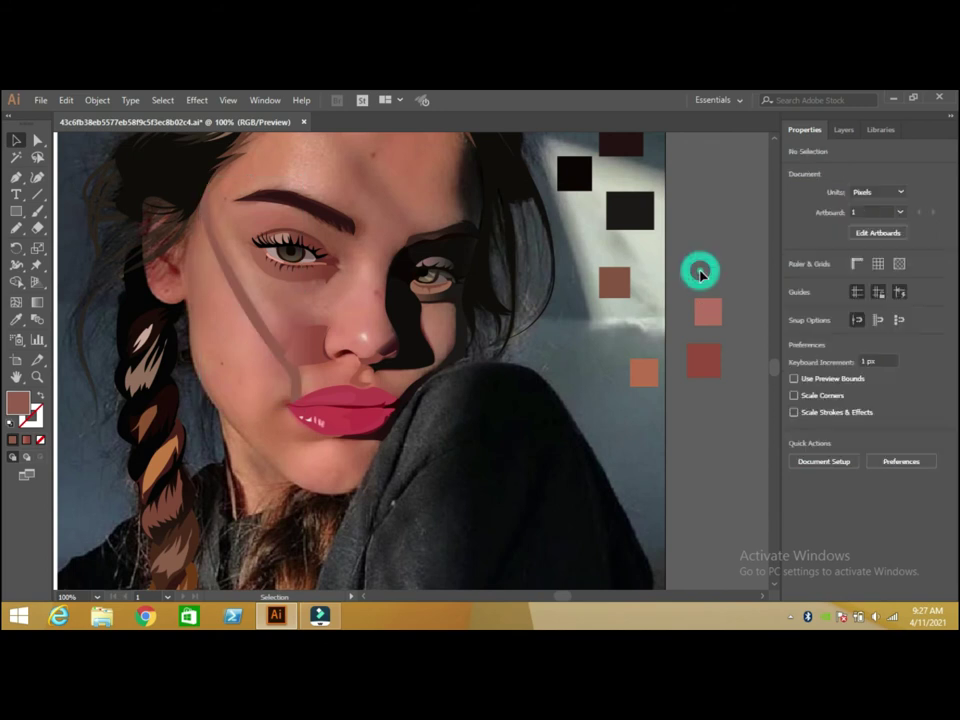
Try a Gaussian Blur on the shadow stroke, cancel it, and make Layer 5 active.
click(844, 129)
click(272, 335)
click(197, 100)
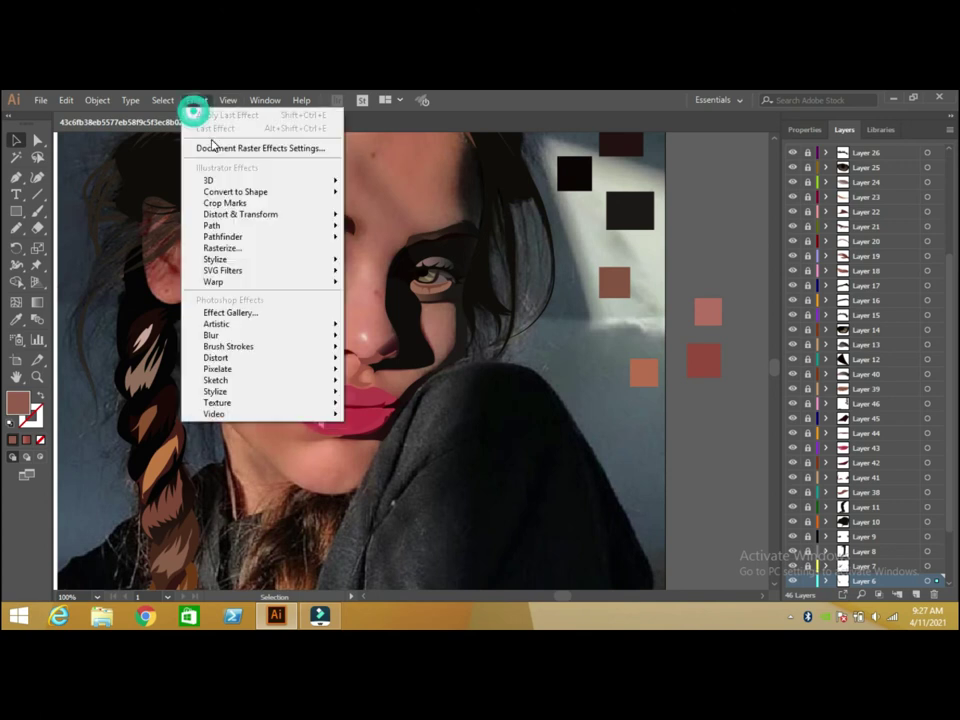
click(261, 339)
click(364, 332)
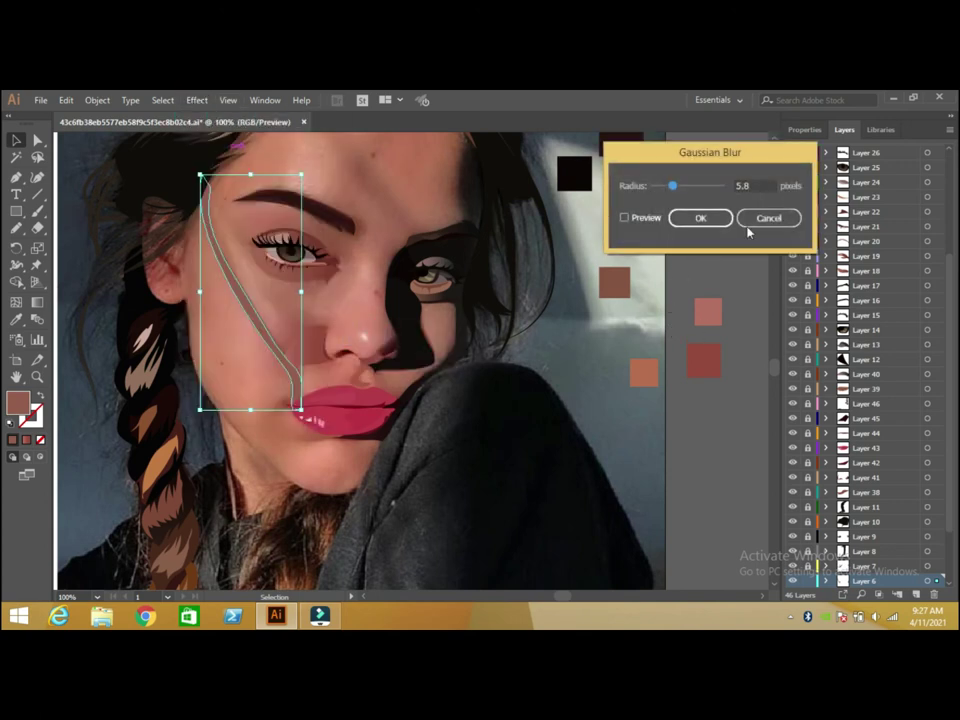
click(762, 219)
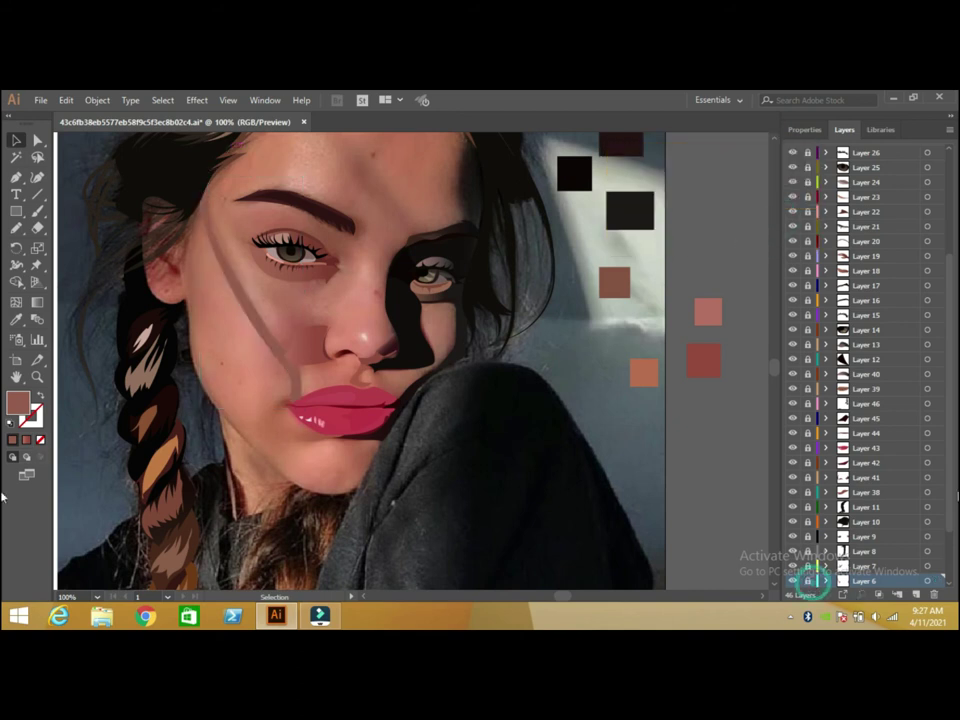
scroll(860, 450, down, 2)
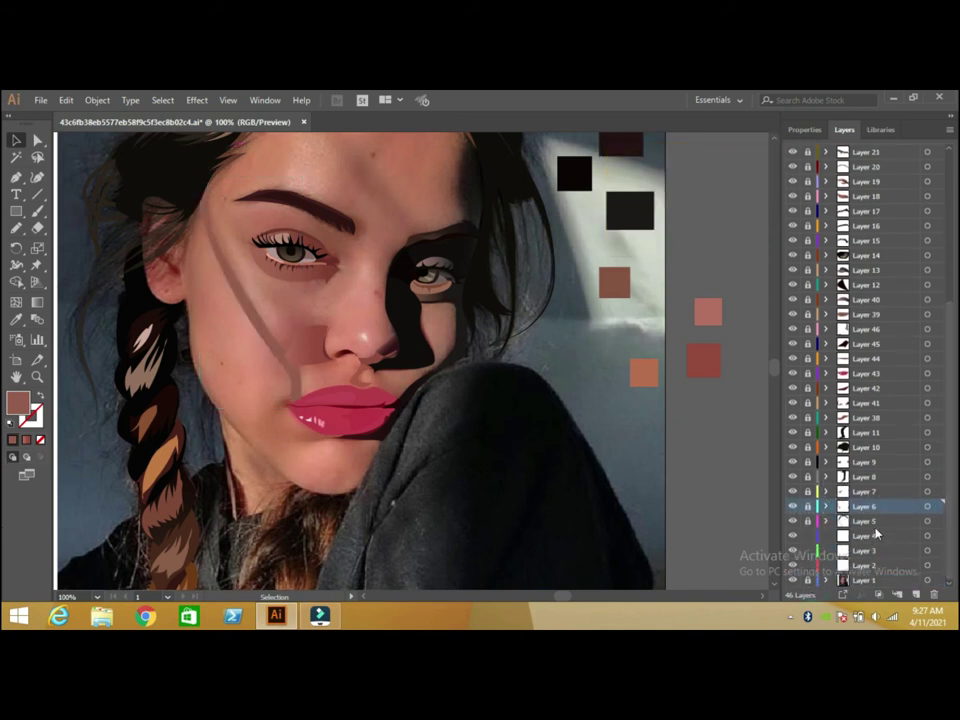
click(820, 533)
click(818, 521)
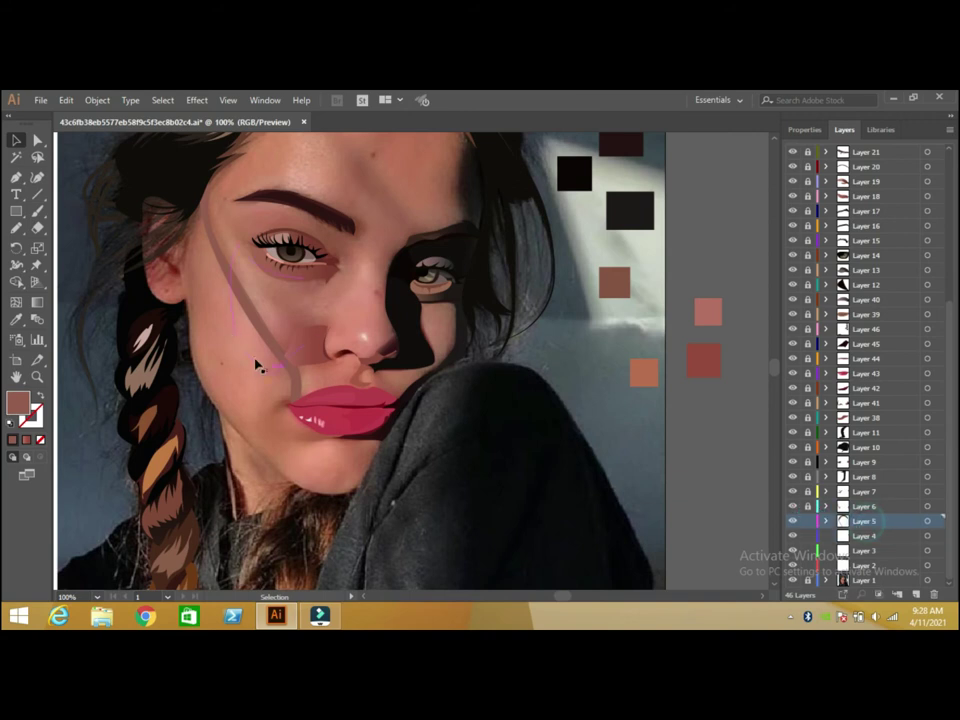
Fill the cheek shape under the left eye with the sampled pink swatch.
click(255, 327)
key(ctrl+shift+a)
click(330, 328)
click(16, 319)
click(708, 314)
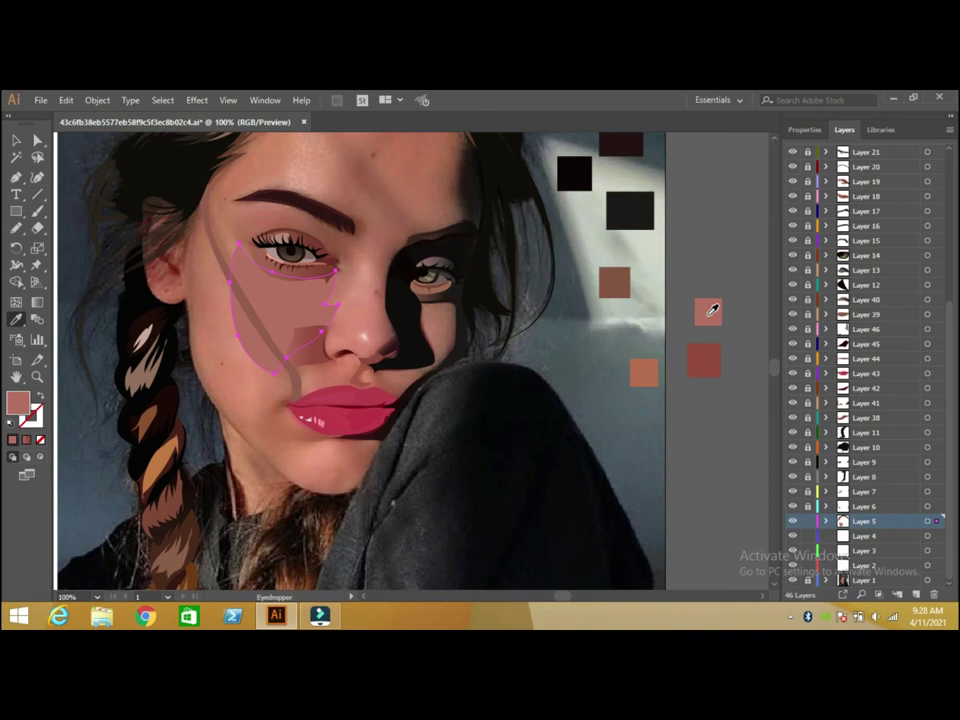
click(16, 140)
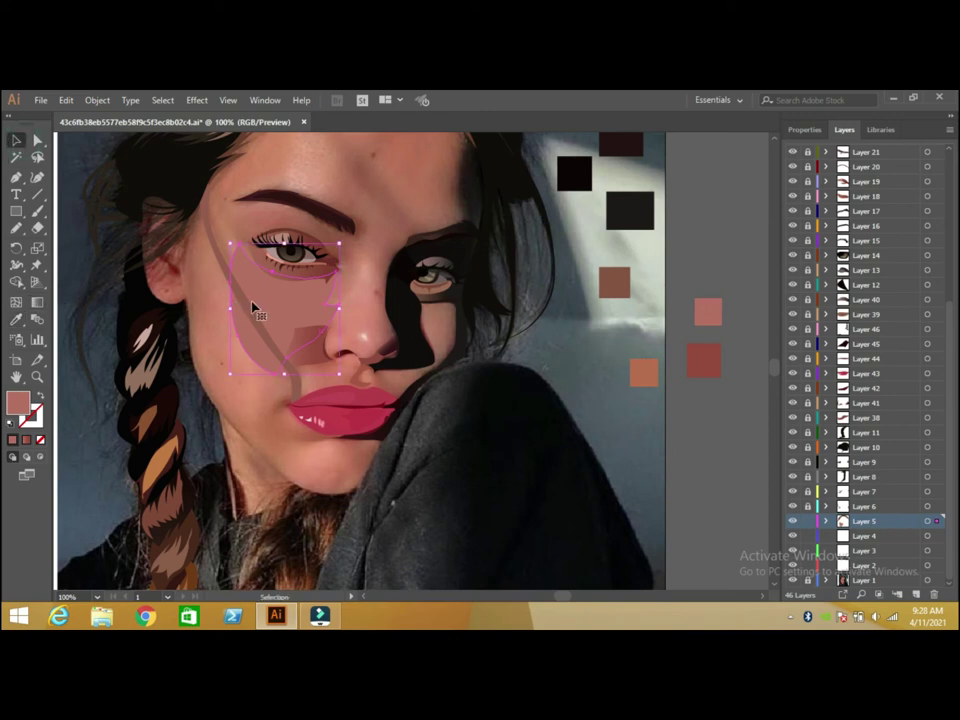
Give the small patch below the eye a lighter pink fill, C97C6F, then deselect.
click(275, 313)
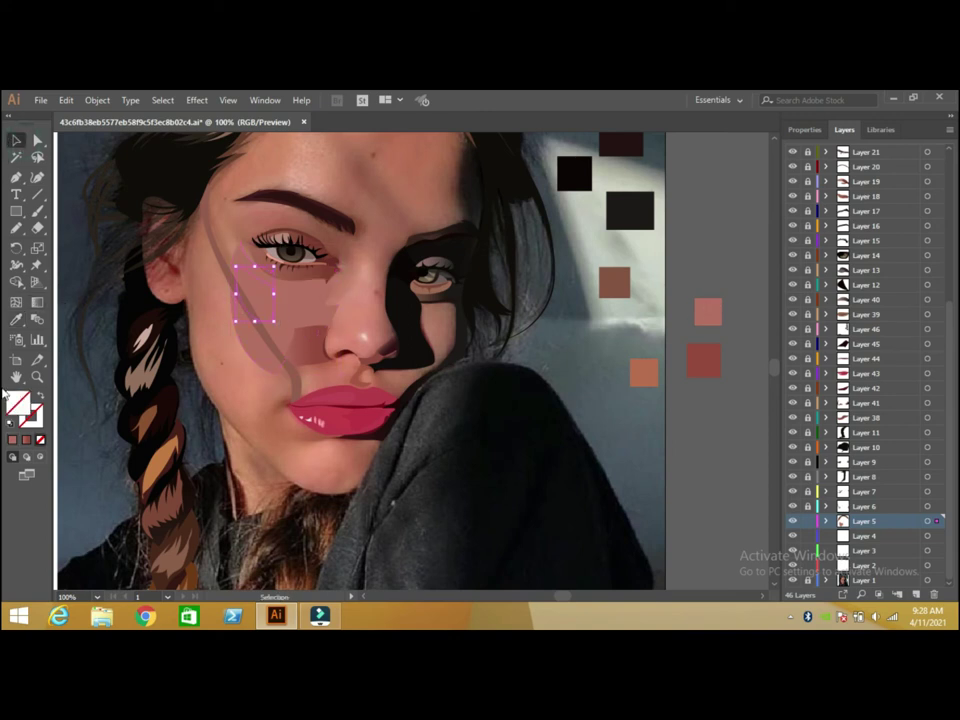
click(12, 440)
double_click(18, 403)
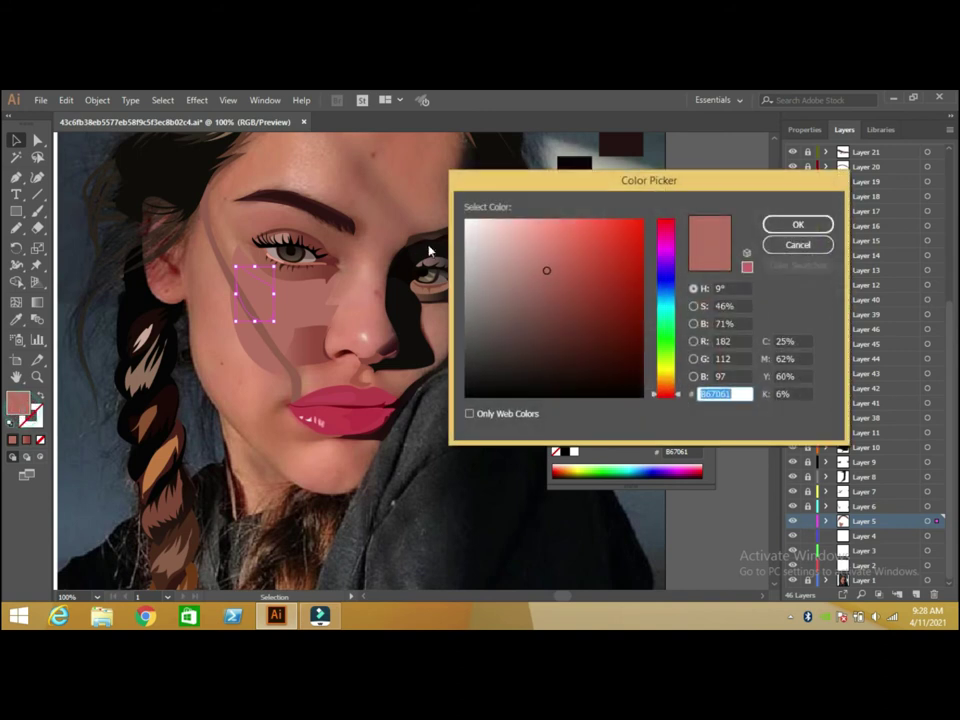
click(546, 255)
click(797, 224)
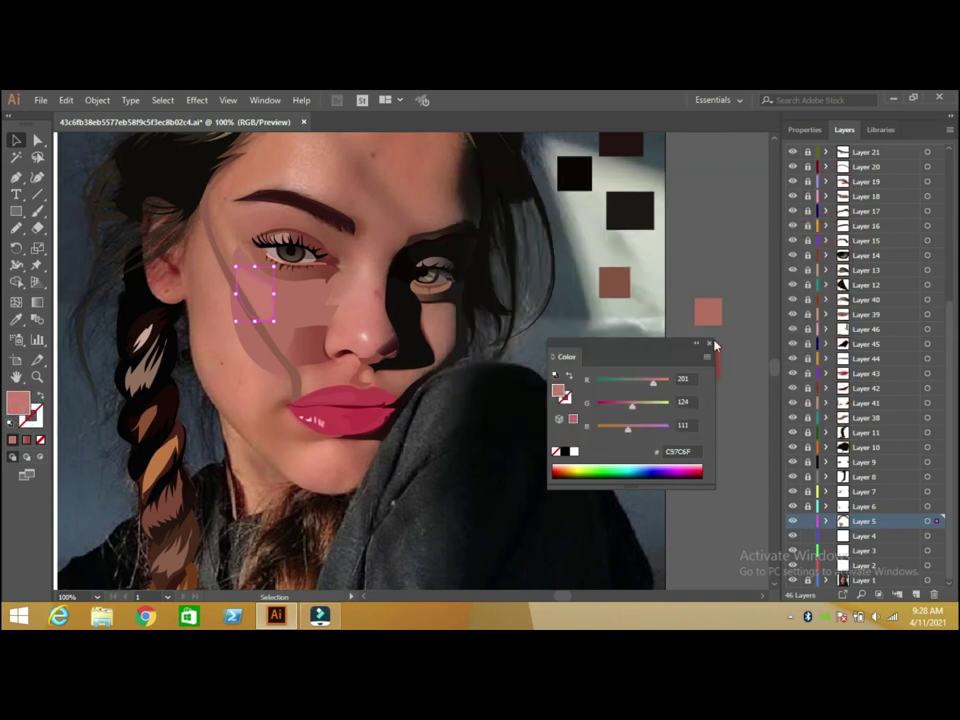
click(710, 343)
click(736, 240)
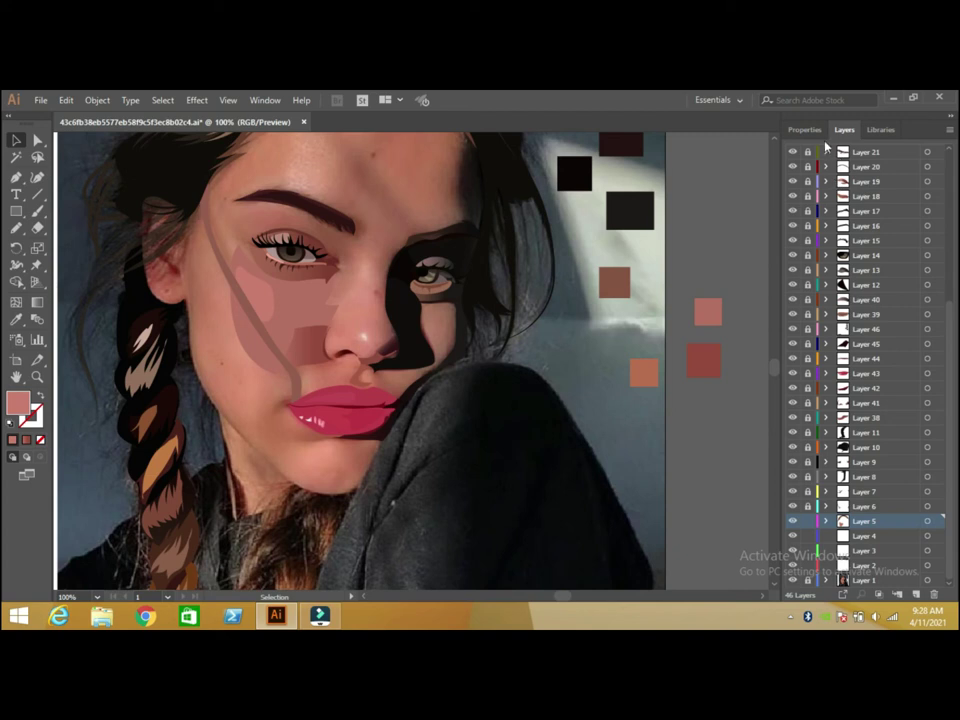
click(776, 140)
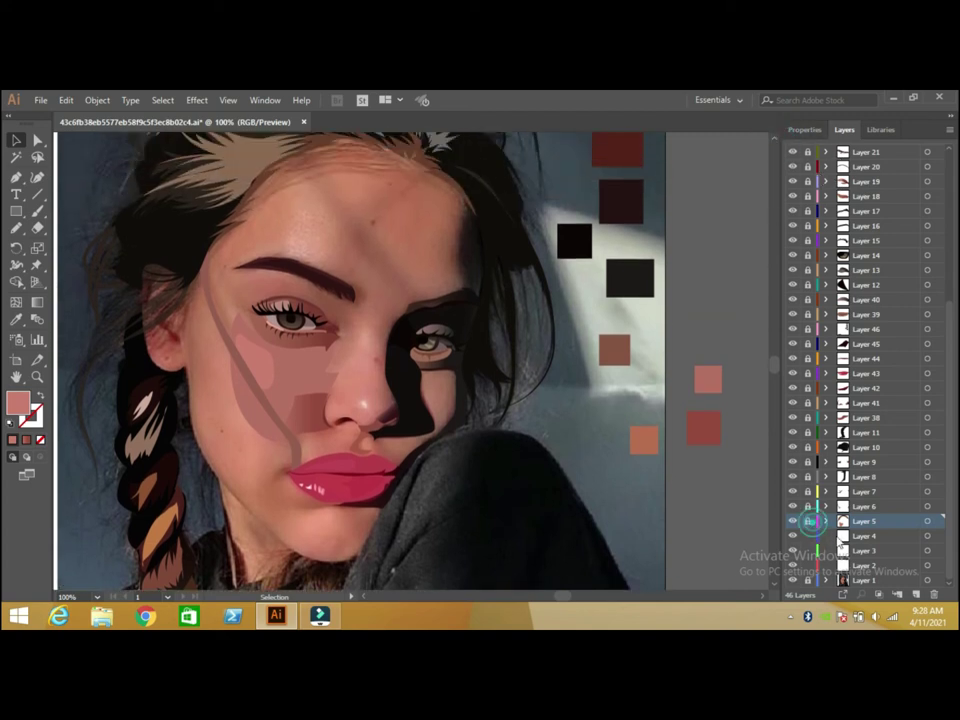
Pencil thin strands along the forehead hairline and colour them with brown sampled from the hair.
click(16, 228)
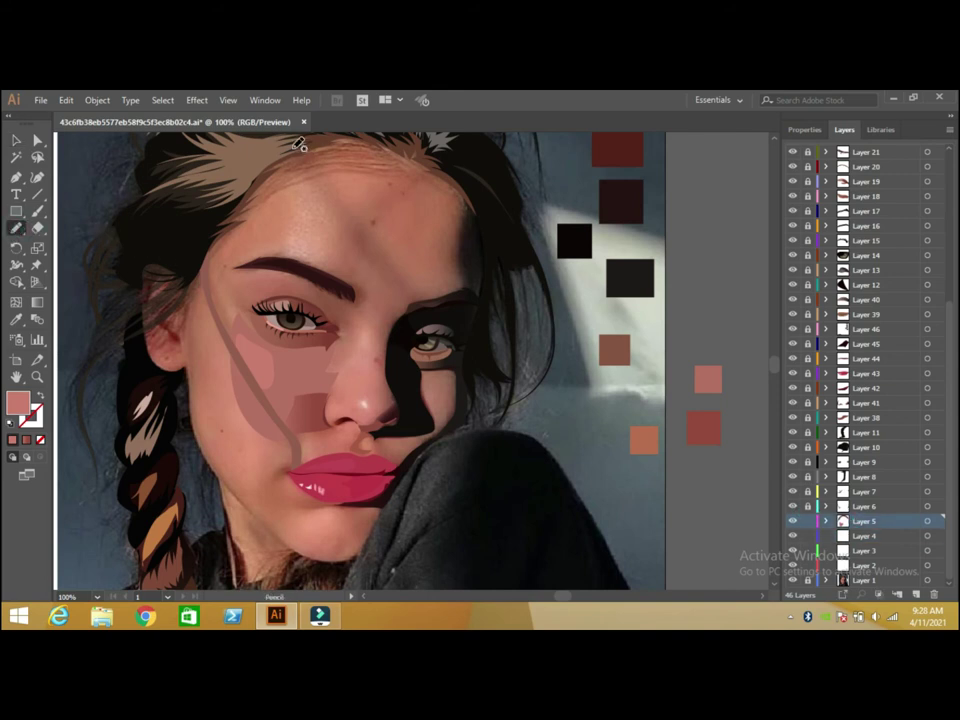
drag(238, 214, 416, 165)
mouse_move(379, 164)
mouse_down()
mouse_move(289, 180)
mouse_move(385, 157)
mouse_move(273, 178)
mouse_move(381, 151)
mouse_up()
mouse_move(376, 150)
mouse_down()
mouse_move(300, 158)
mouse_move(336, 147)
mouse_up()
drag(342, 138, 237, 200)
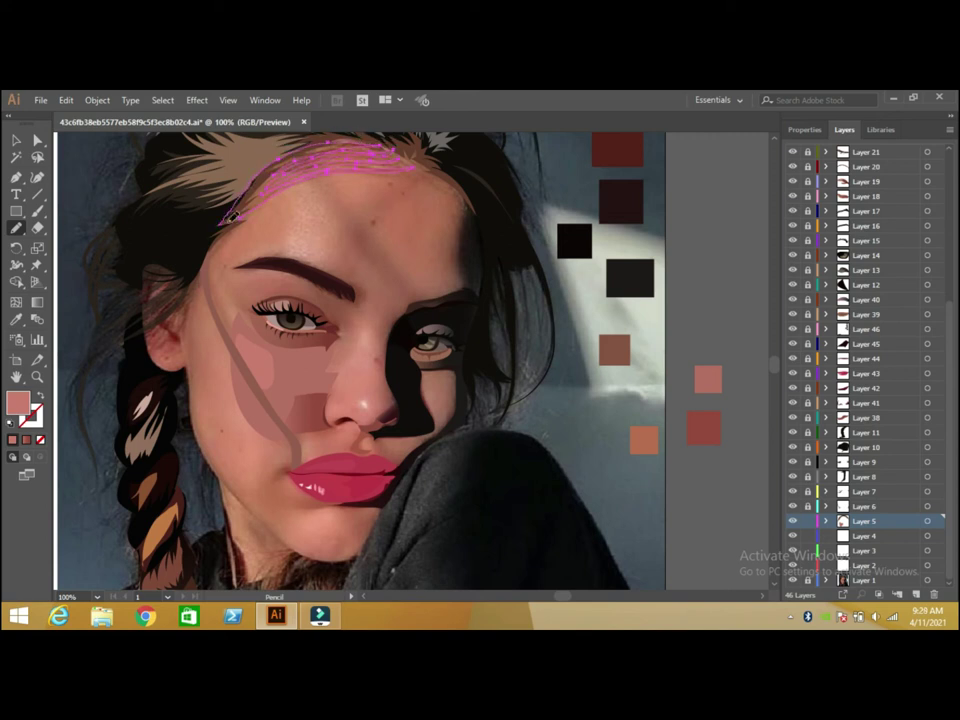
key(i)
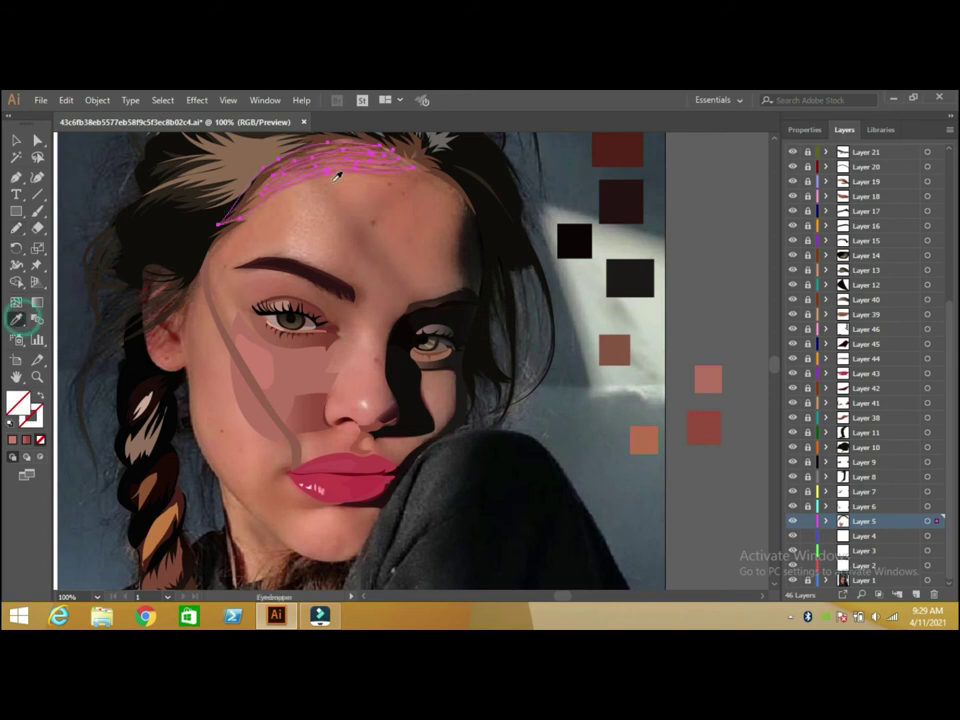
click(424, 173)
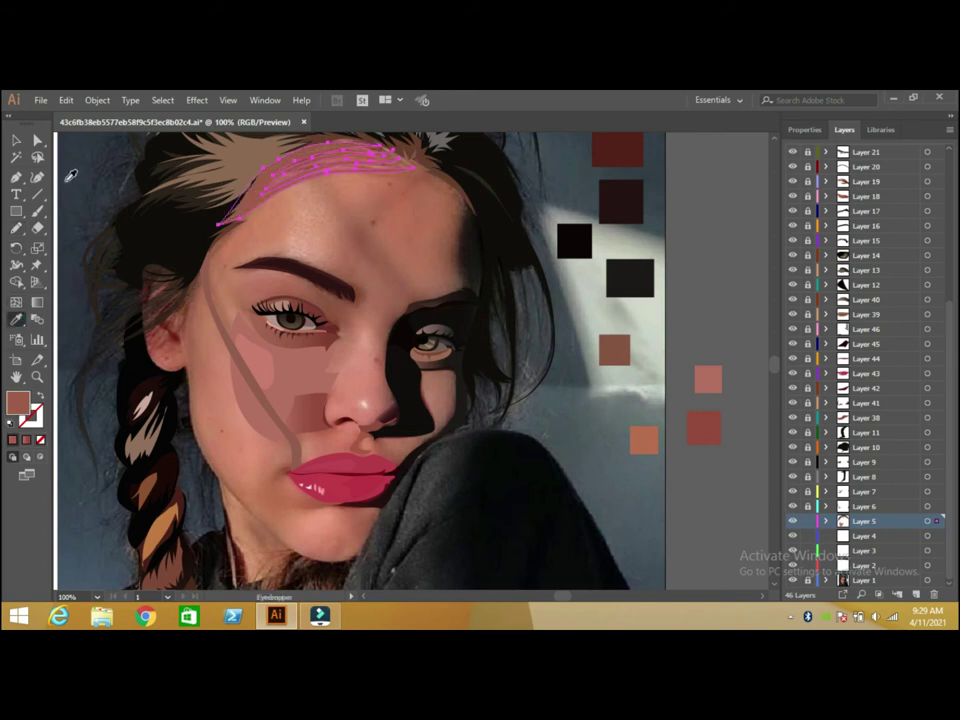
click(17, 140)
click(16, 319)
click(15, 141)
click(103, 161)
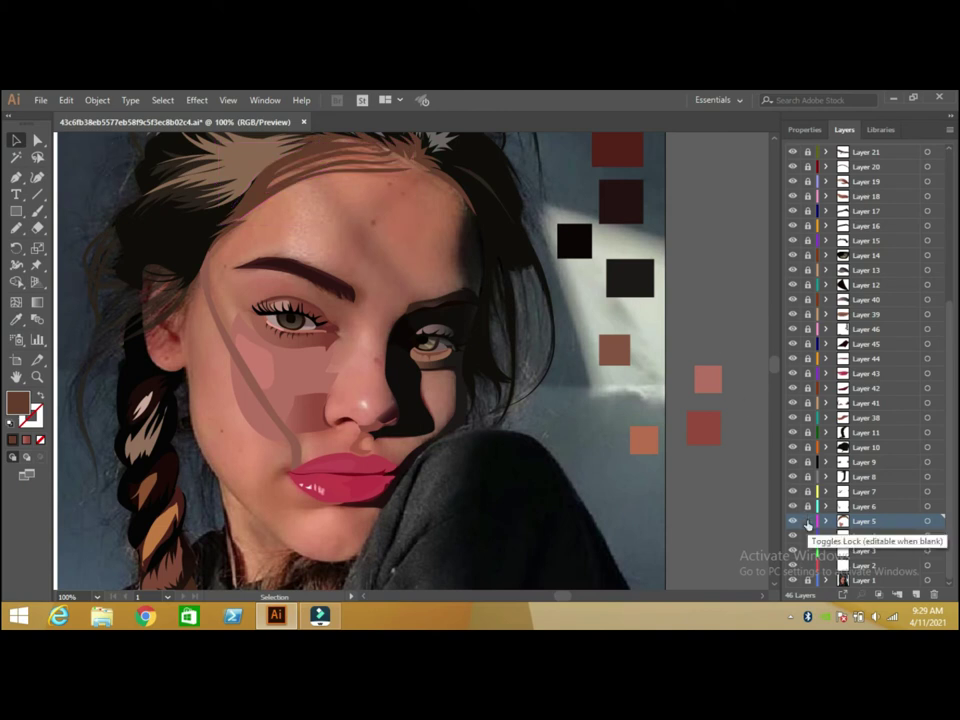
Pencil a diagonal strand from the hairline down the forehead and fill it darker reddish-brown.
click(16, 228)
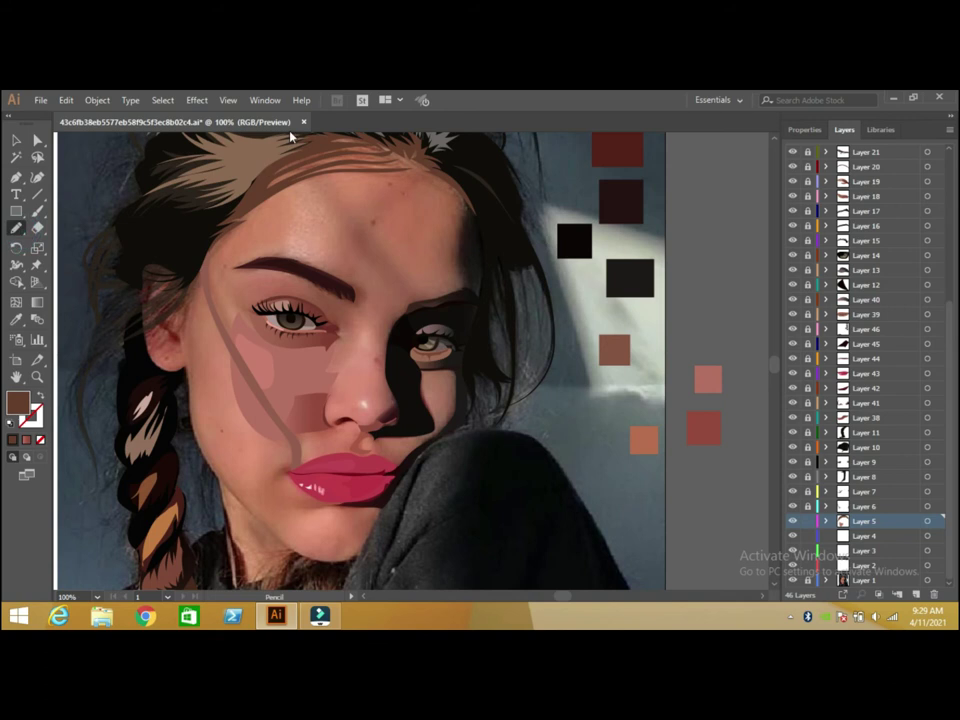
drag(289, 152, 413, 306)
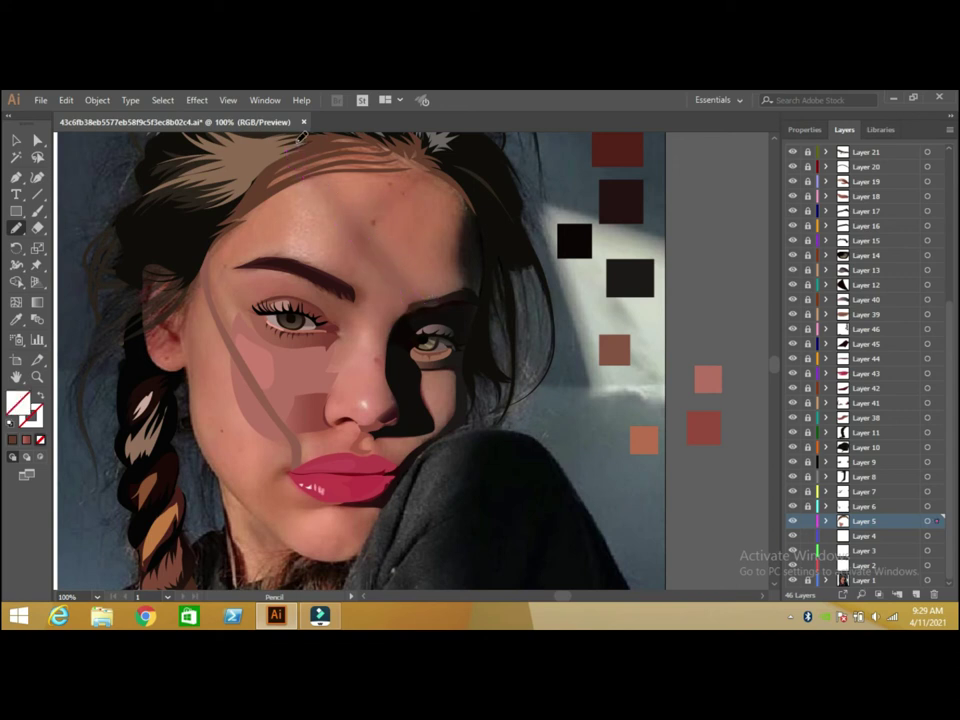
click(17, 315)
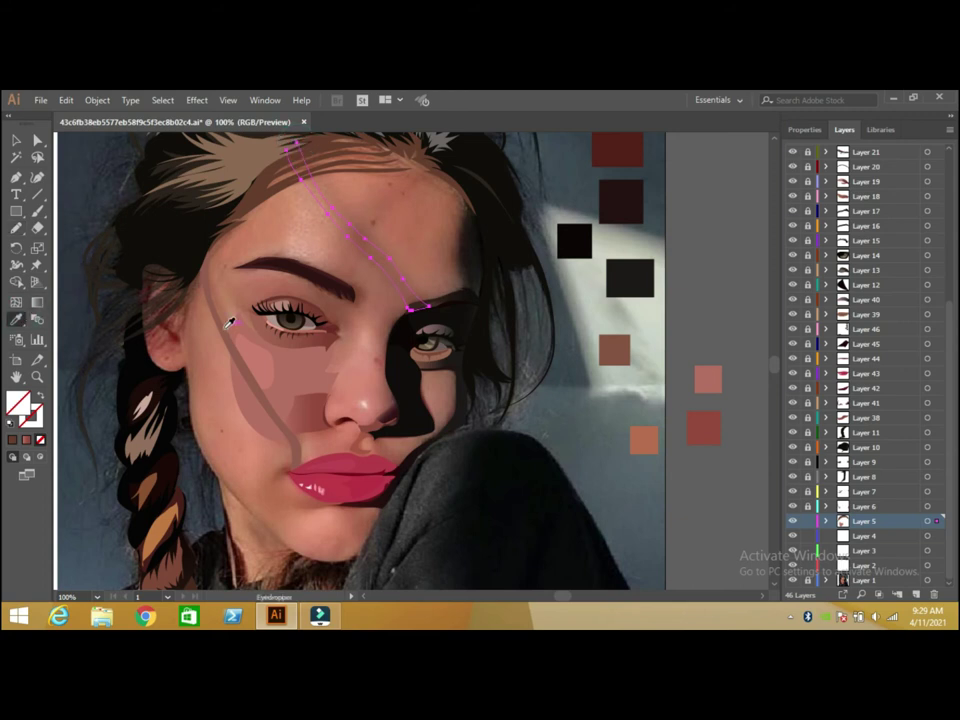
click(216, 322)
click(17, 142)
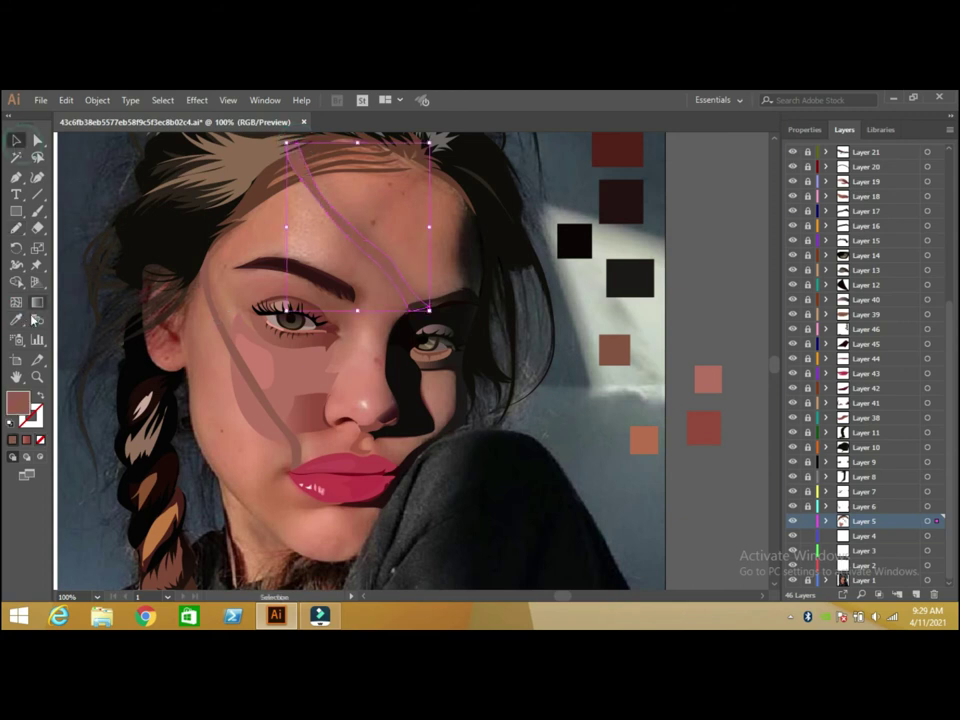
double_click(17, 402)
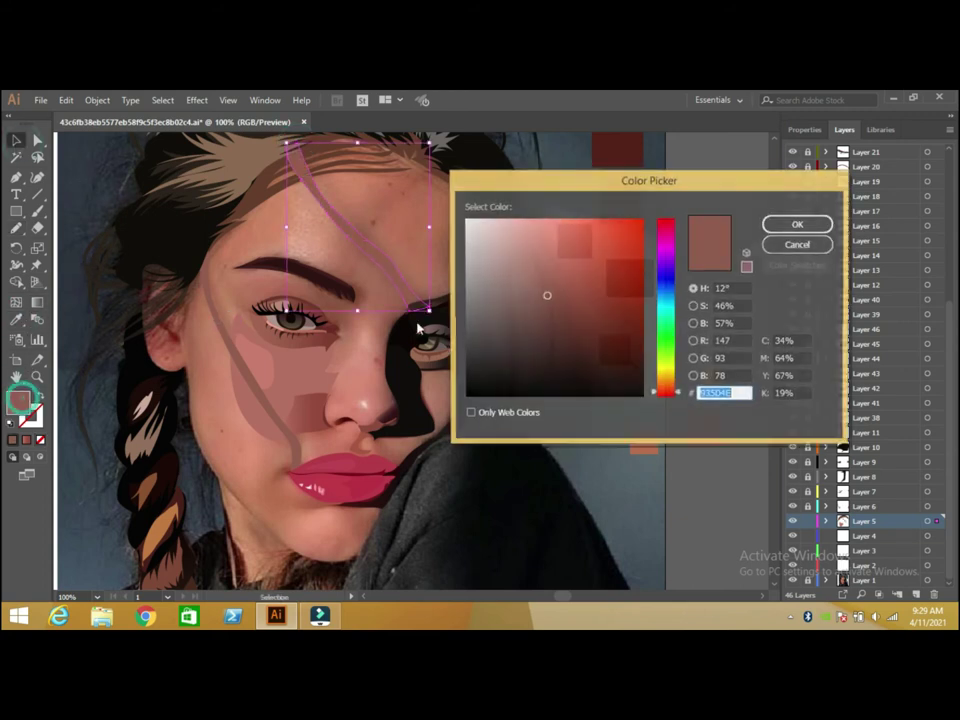
click(549, 311)
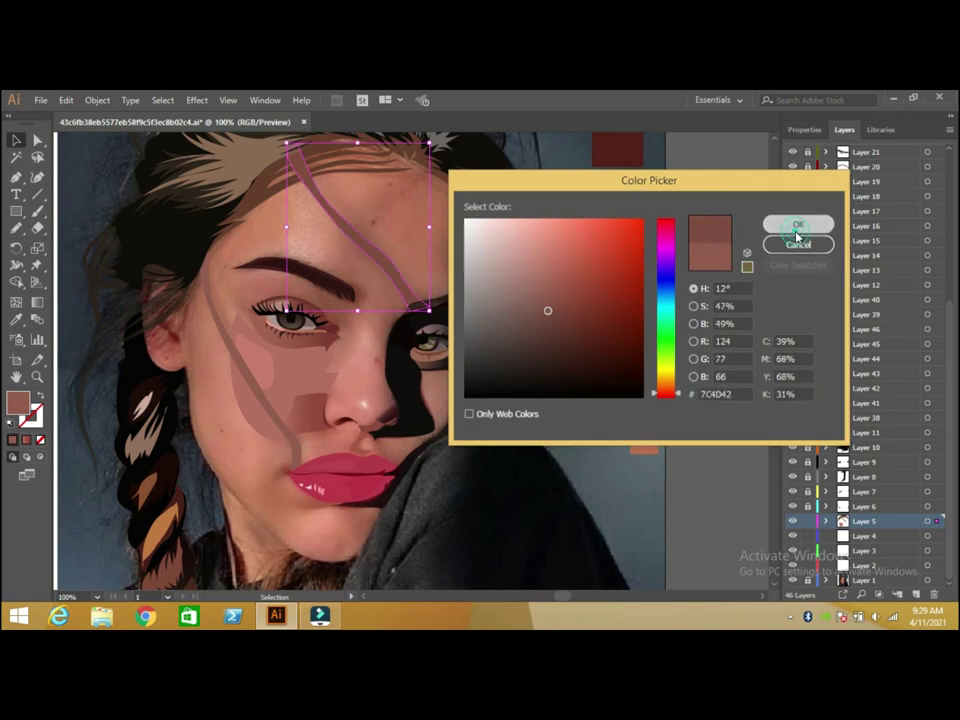
click(797, 224)
click(732, 224)
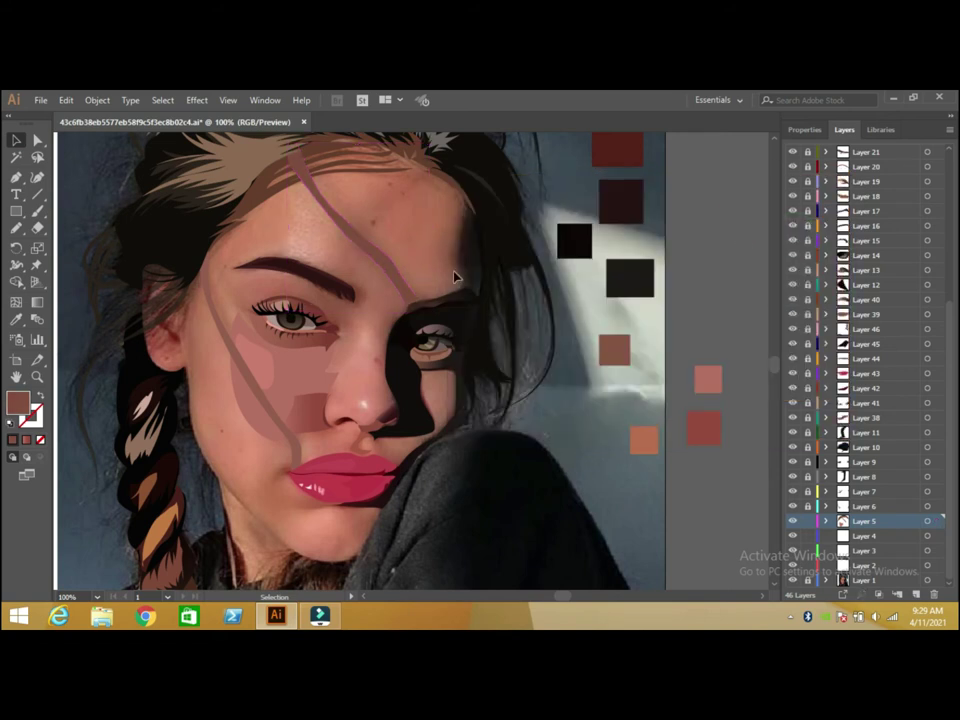
Set the forehead strand's opacity to about 89%, deselect, and show the Layers list.
click(395, 272)
click(804, 129)
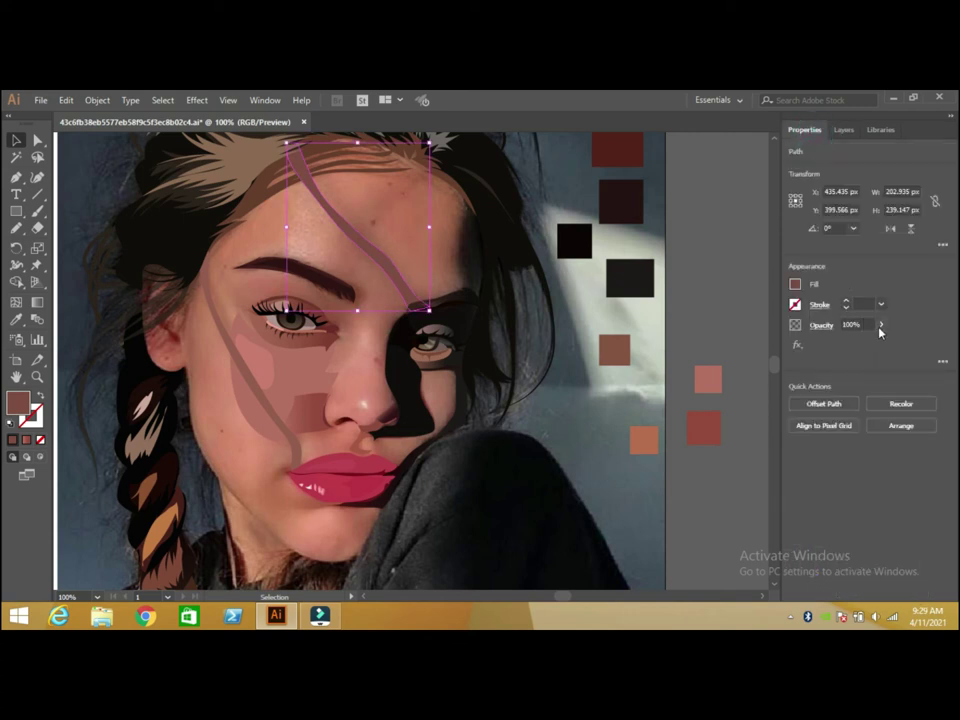
click(880, 325)
drag(873, 345, 868, 341)
click(750, 253)
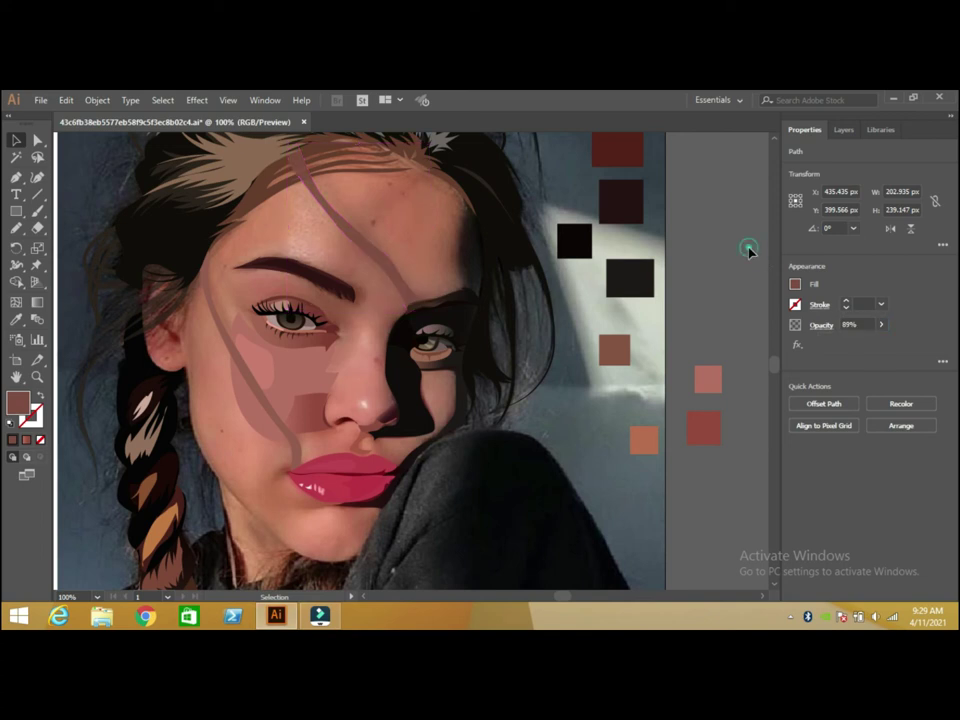
click(844, 129)
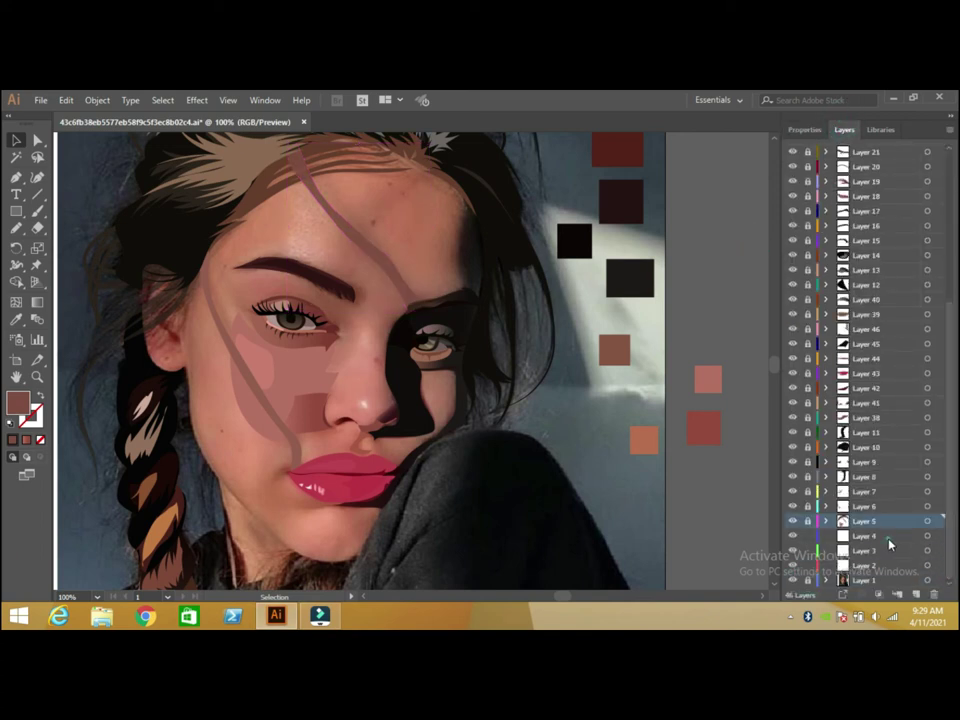
Add two new layers and pencil a shadow outline from the left eyebrow past the eye toward the nose.
click(918, 594)
click(918, 594)
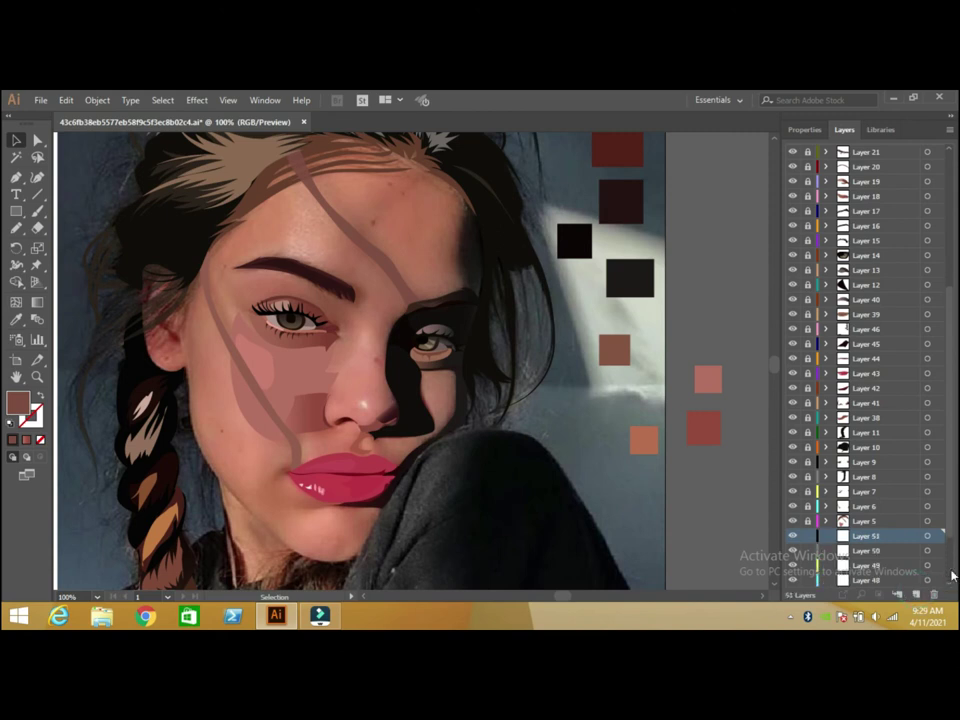
click(918, 594)
click(918, 594)
click(918, 594)
click(15, 230)
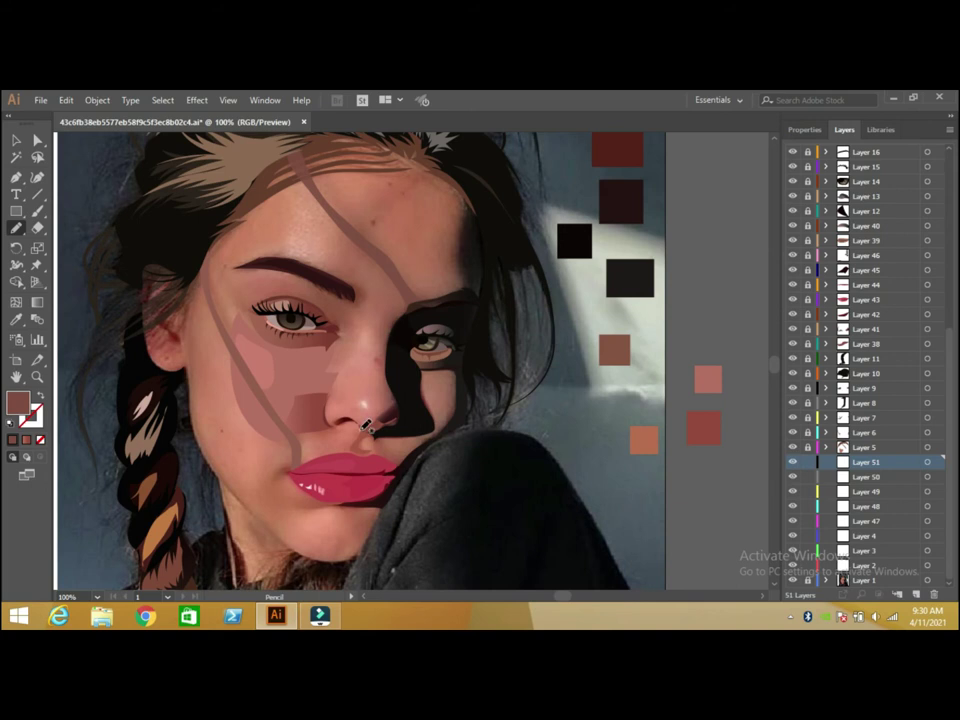
drag(339, 372, 356, 300)
drag(226, 259, 228, 270)
drag(239, 313, 334, 374)
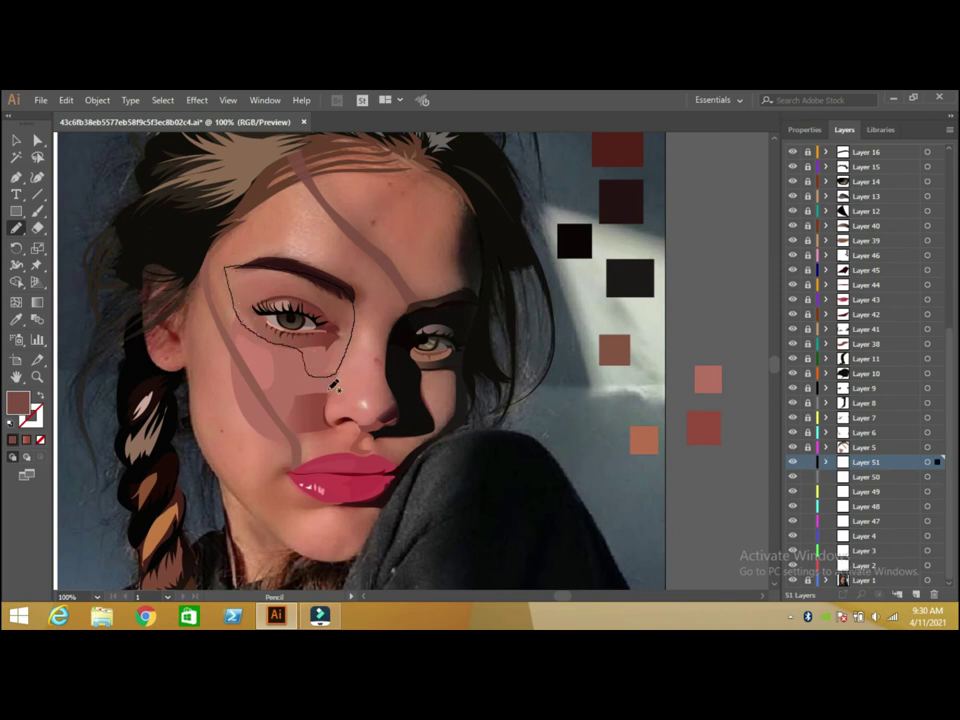
Draw a small swatch square beside the face filled with a sampled reddish-brown skin tone.
click(16, 211)
drag(690, 285, 721, 314)
click(16, 319)
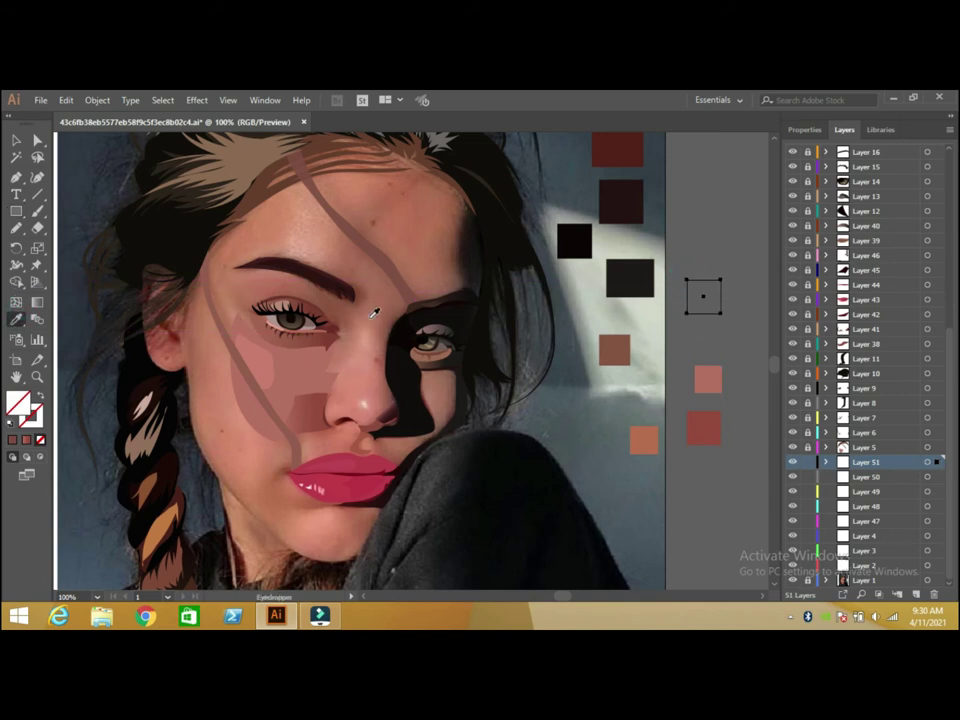
click(336, 313)
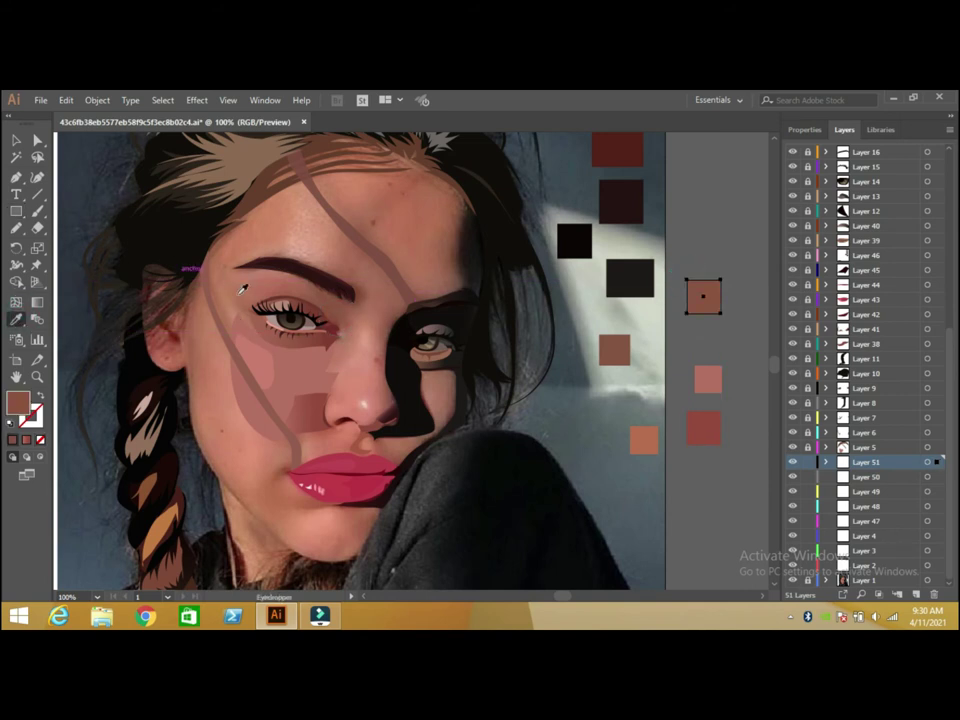
click(348, 317)
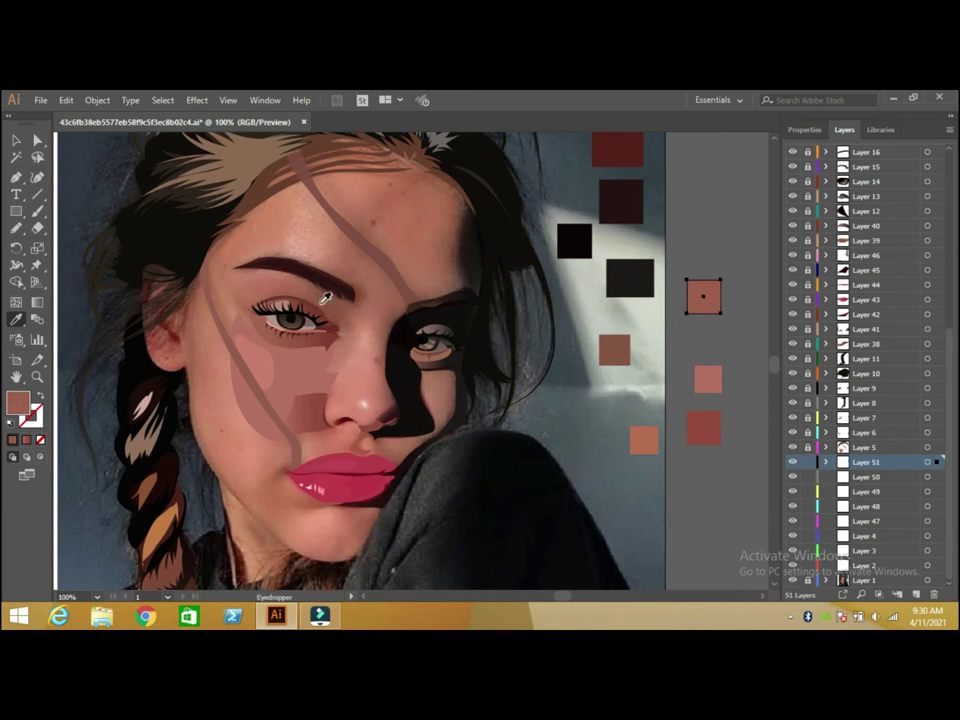
click(317, 300)
Draw another small swatch square and give it a lighter skin tone sampled from the face.
key(m)
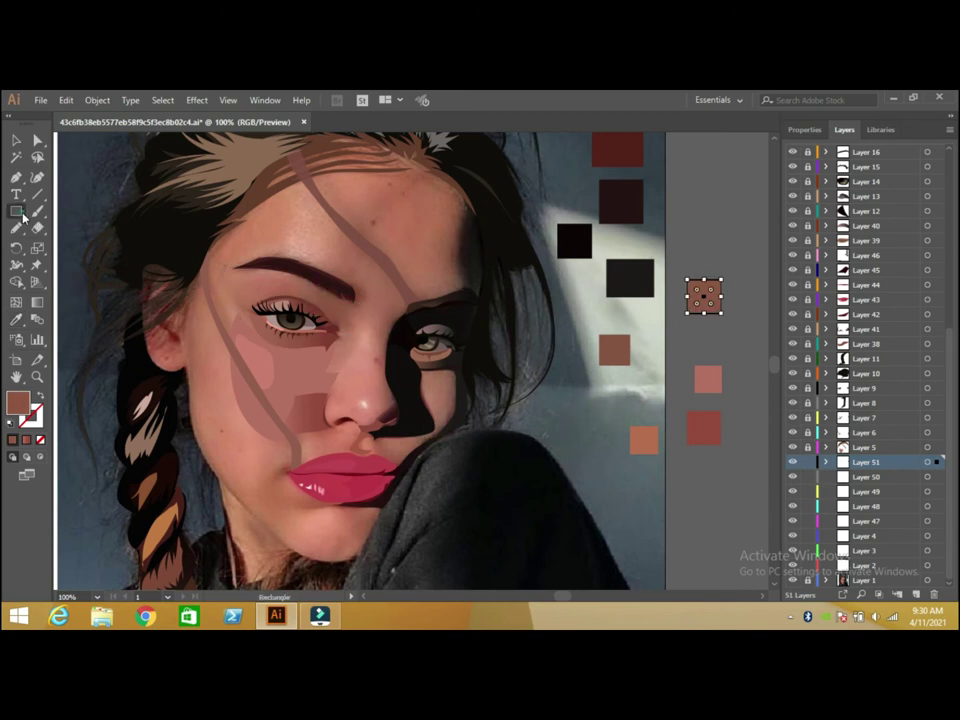
drag(682, 237, 714, 262)
click(20, 319)
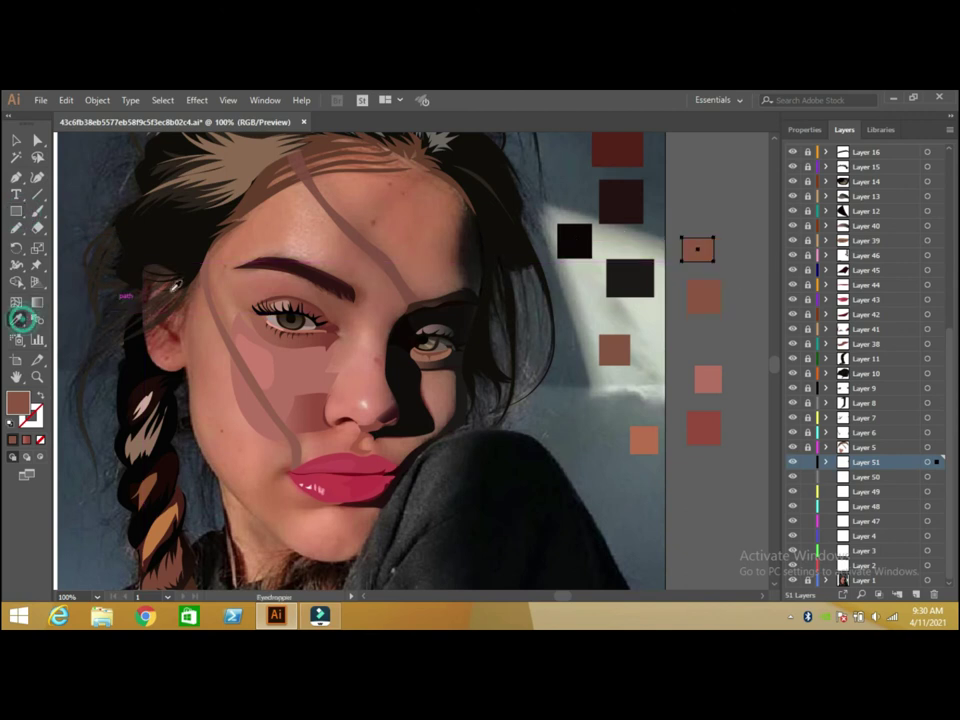
click(238, 286)
click(94, 169)
Draw a thin highlight strip under the left eyebrow and fill it with the light tone.
key(n)
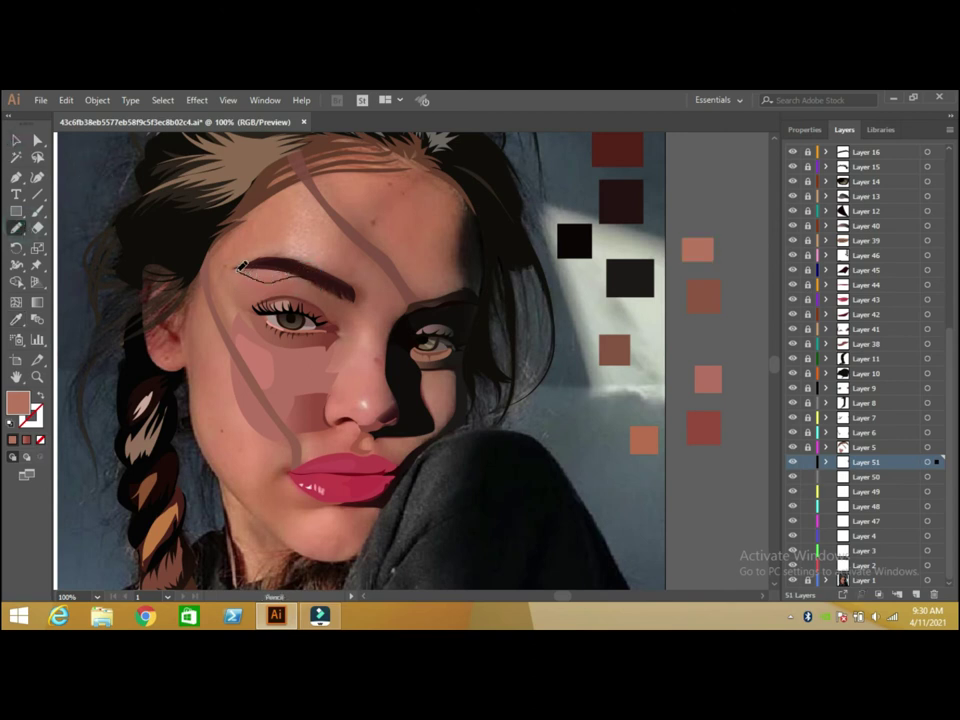
drag(240, 266, 238, 268)
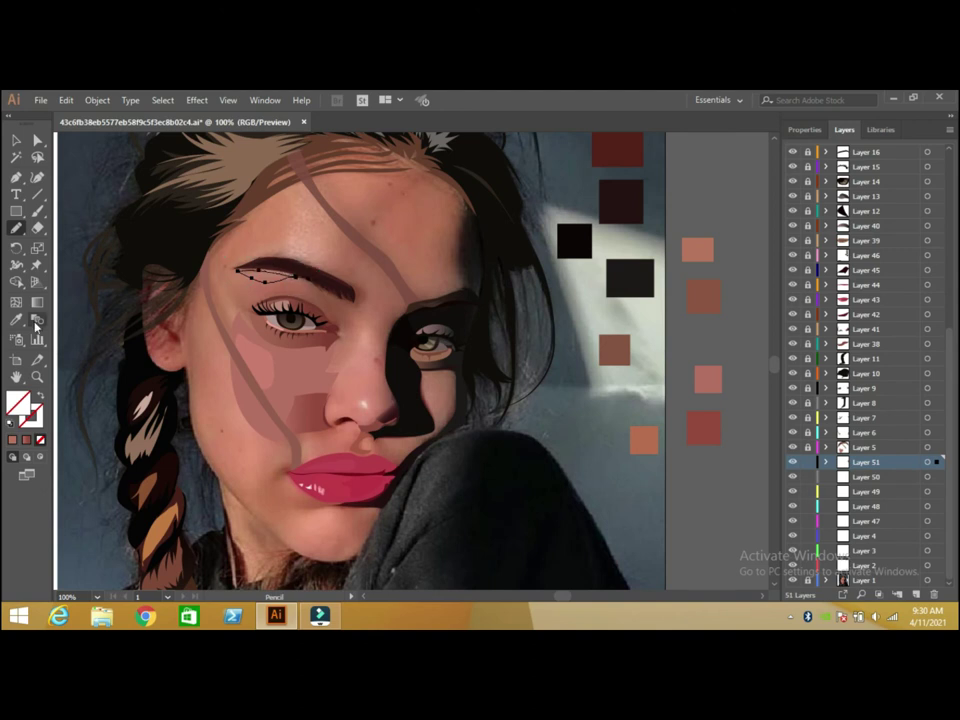
key(i)
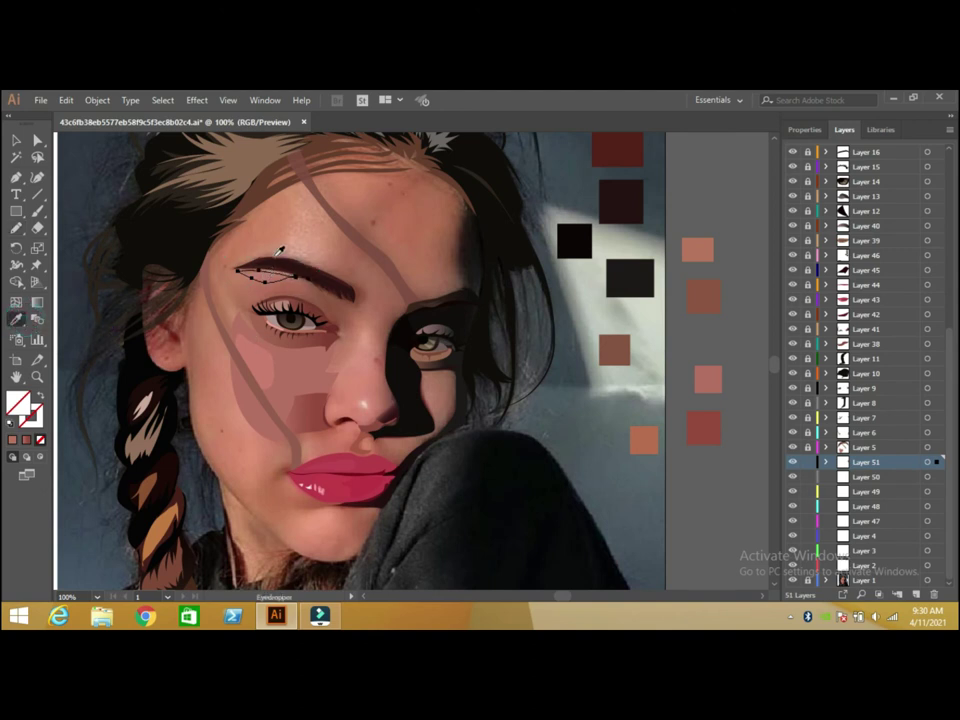
click(293, 236)
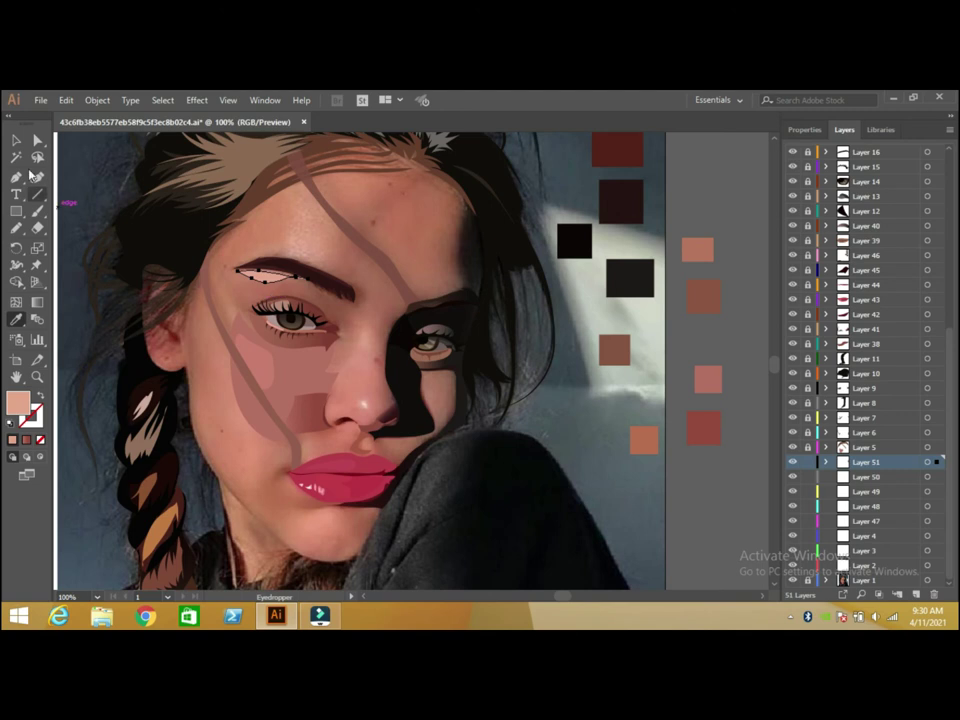
click(19, 143)
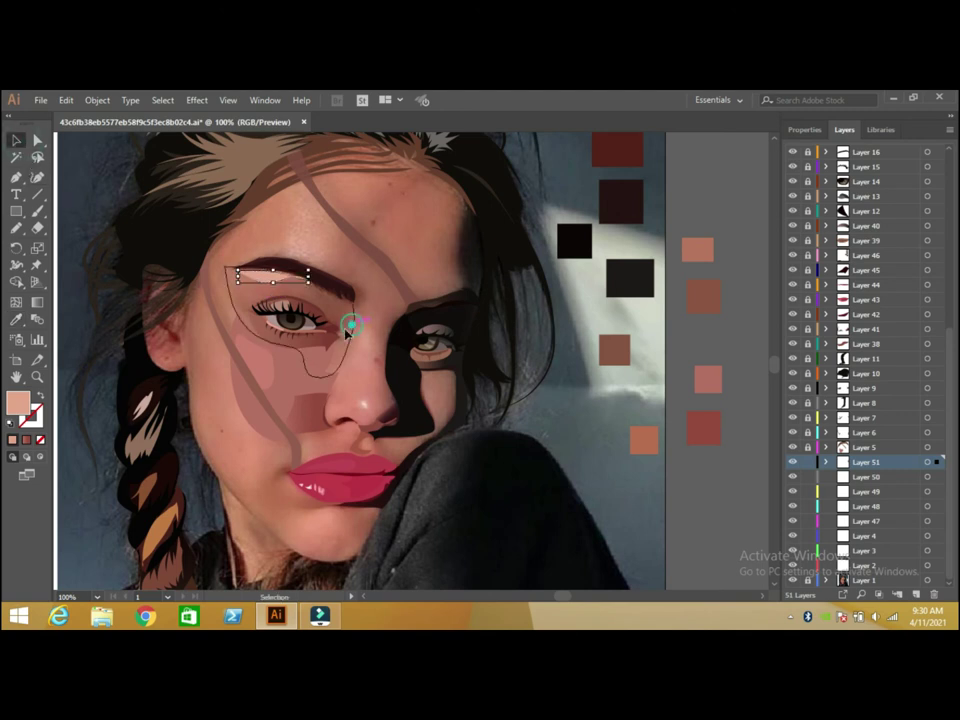
click(349, 325)
Shift the brown swatch square's colour slightly toward red.
click(26, 440)
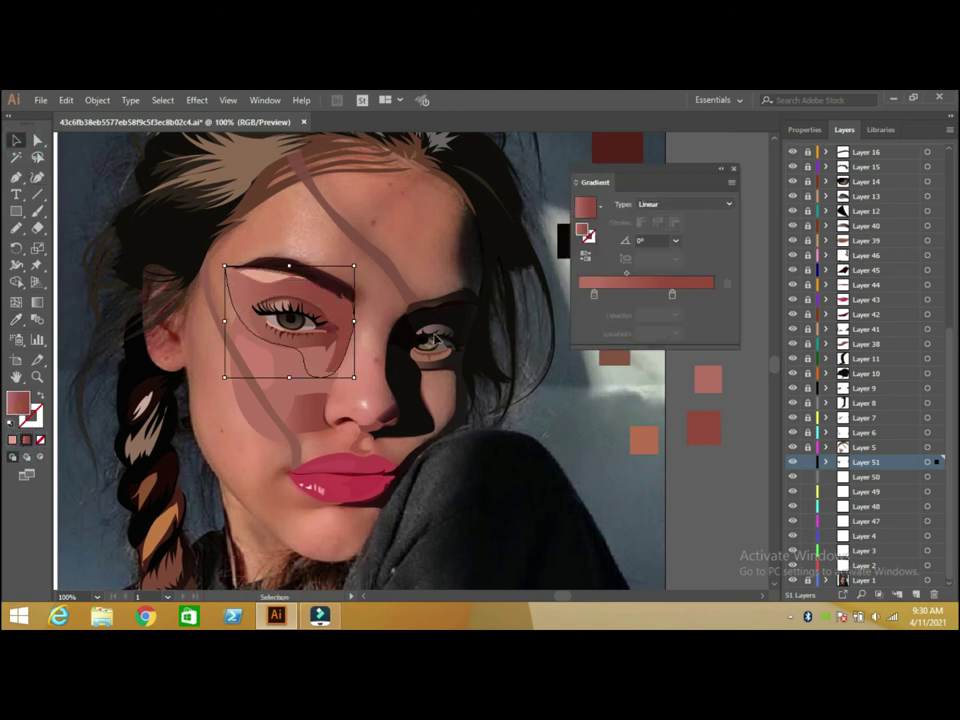
click(732, 172)
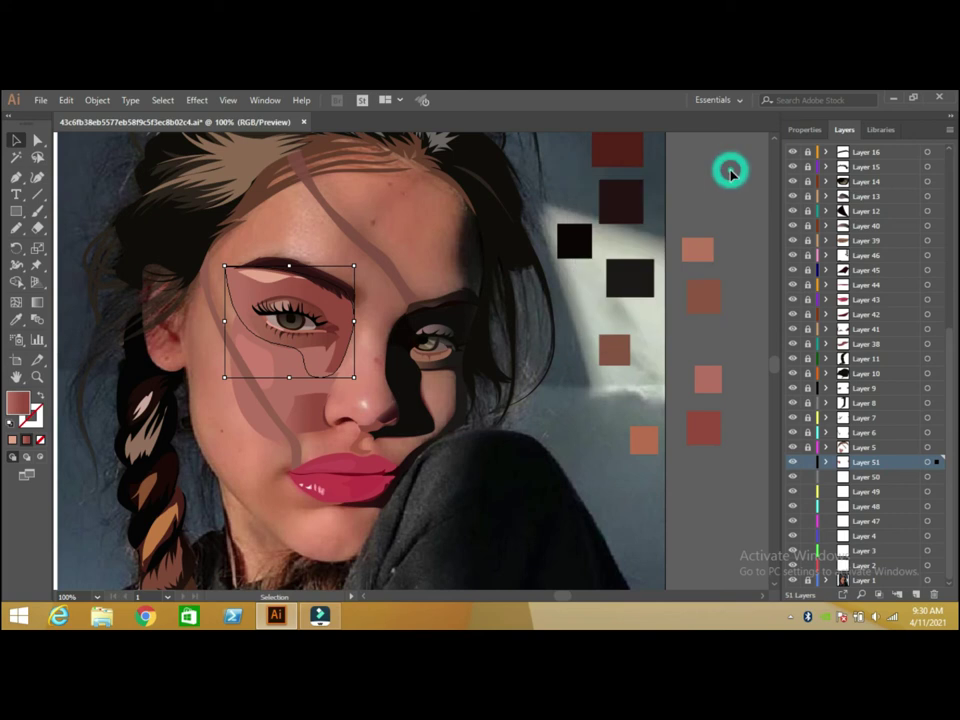
click(709, 308)
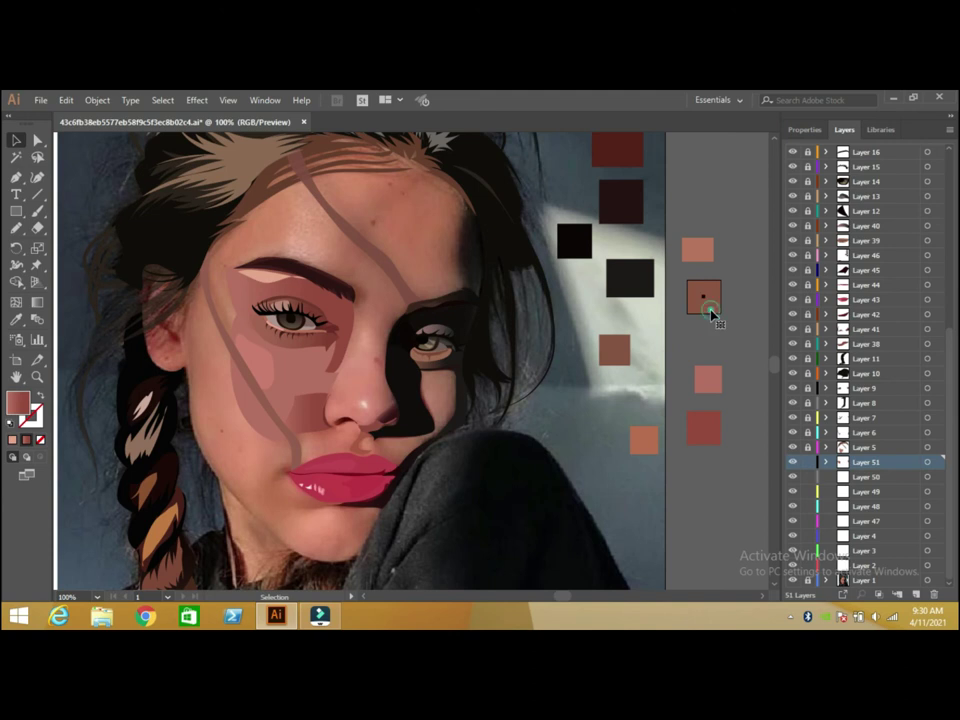
double_click(15, 403)
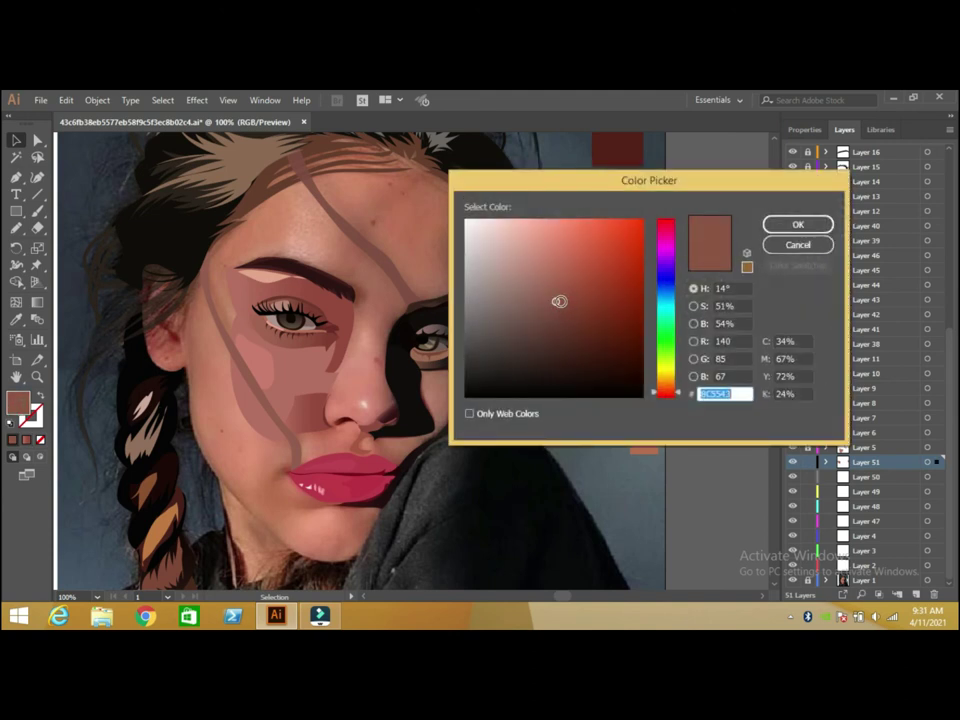
click(558, 301)
drag(674, 397, 671, 393)
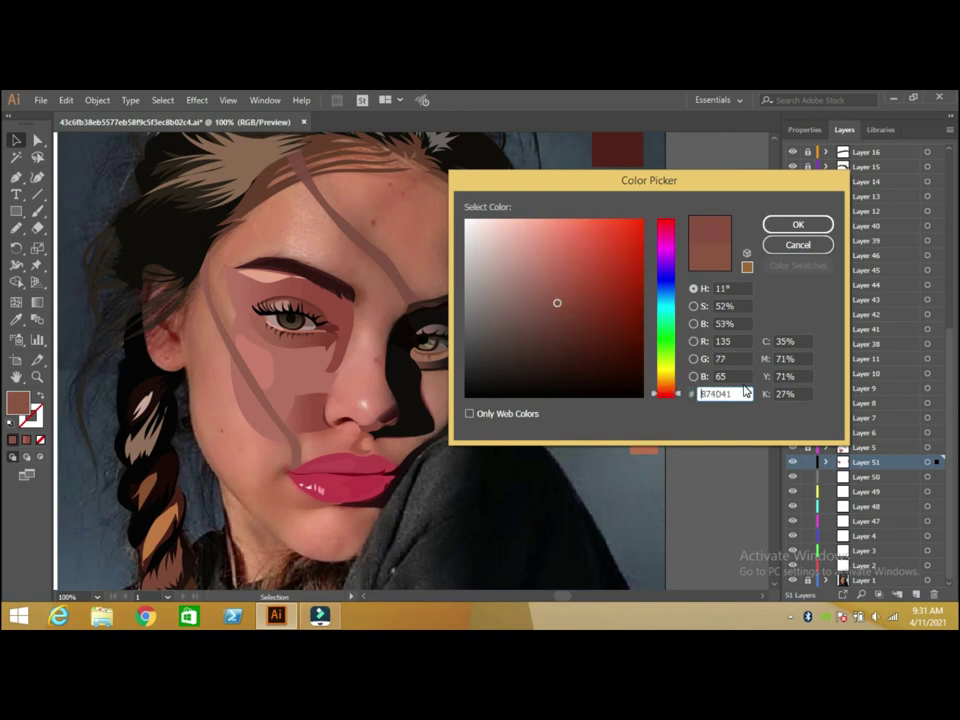
drag(739, 393, 694, 407)
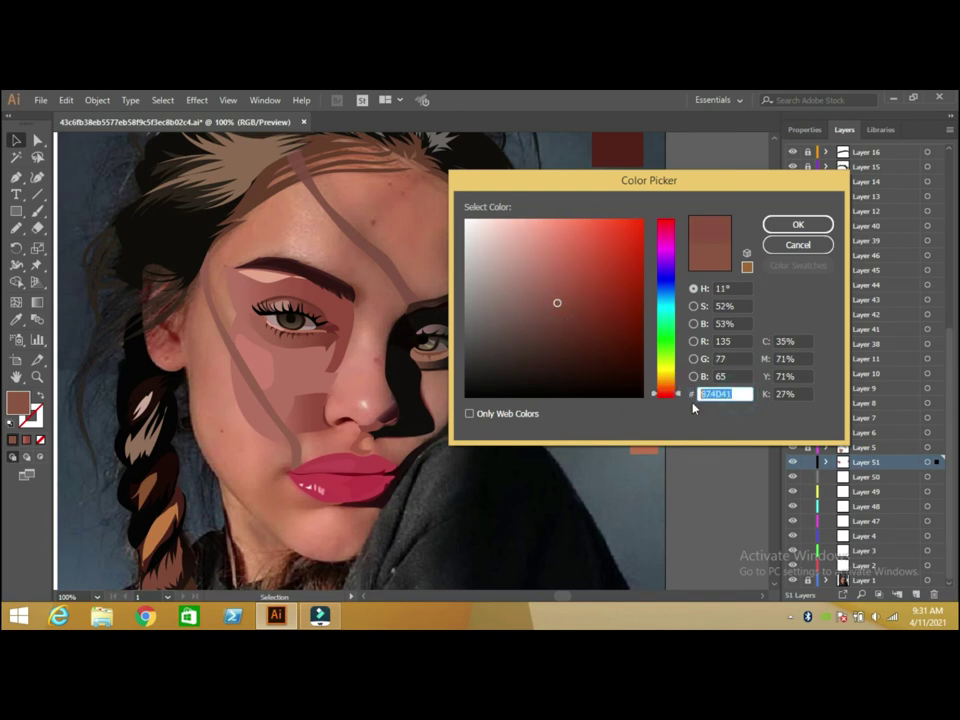
click(827, 244)
Give the eye shadow a linear gradient whose right stop is brown 874d41.
click(218, 378)
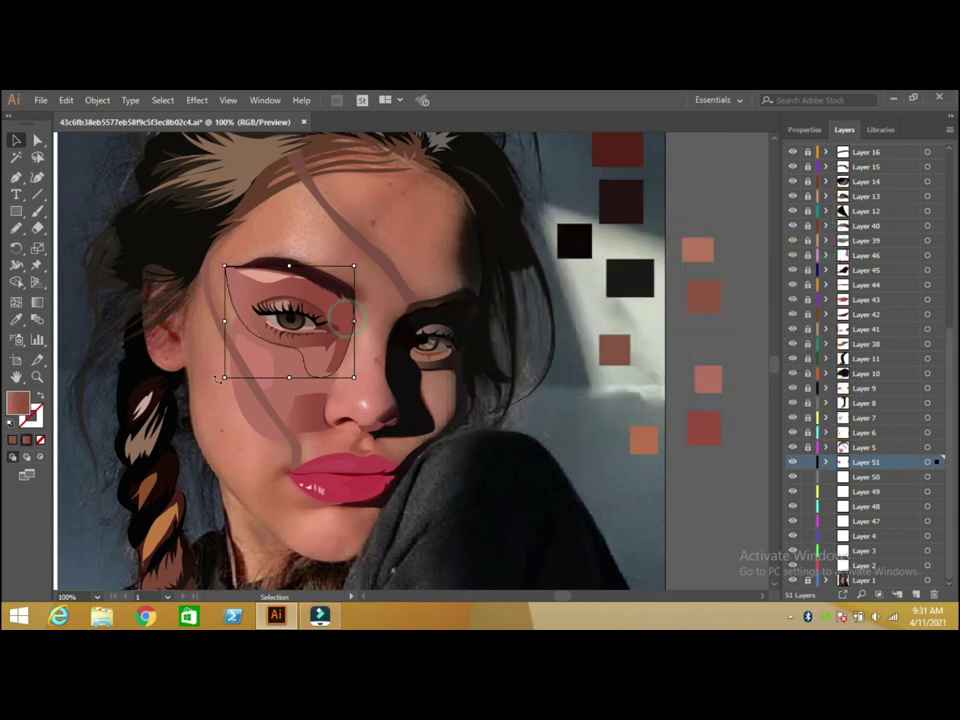
click(27, 440)
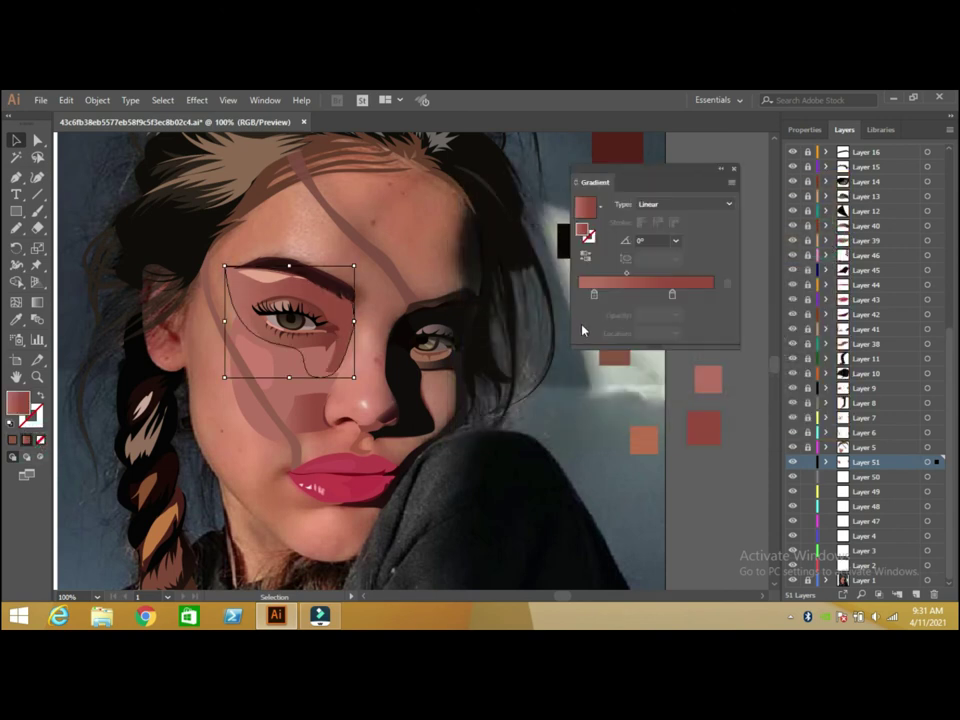
click(671, 296)
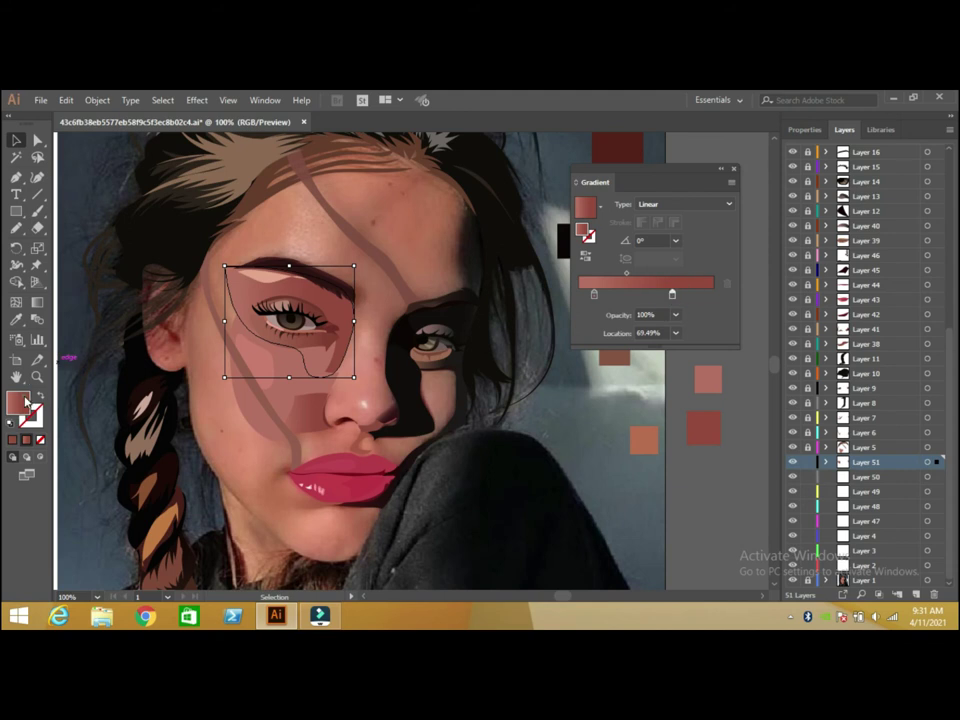
double_click(24, 401)
text(874d41)
click(793, 230)
drag(695, 176, 695, 326)
Check the salmon swatch value and review the eye shadow gradient's left stop colour.
click(698, 250)
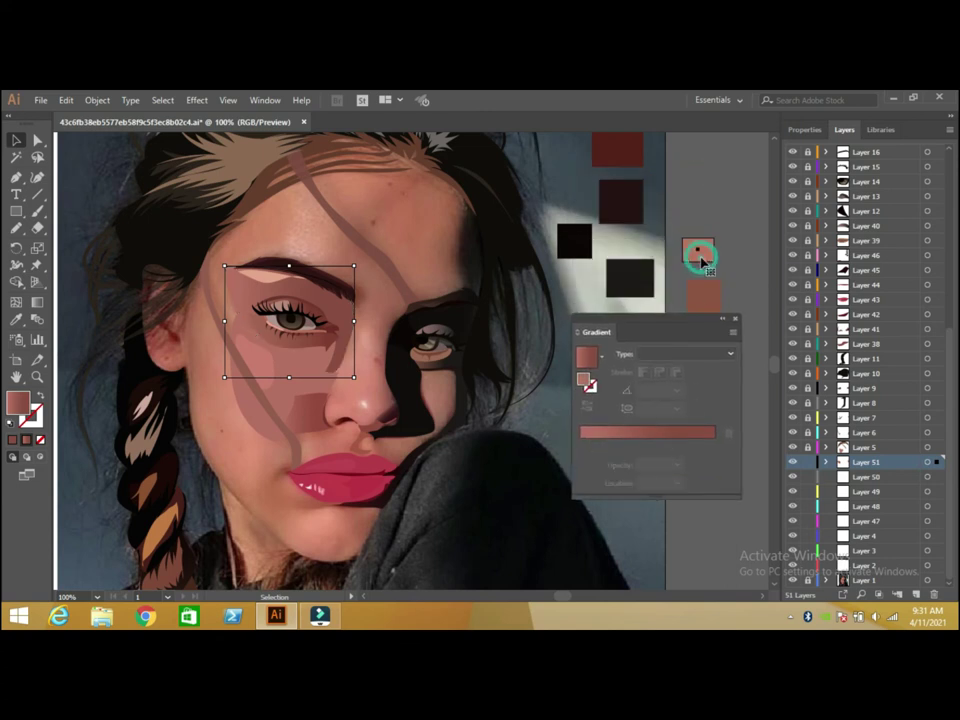
double_click(20, 404)
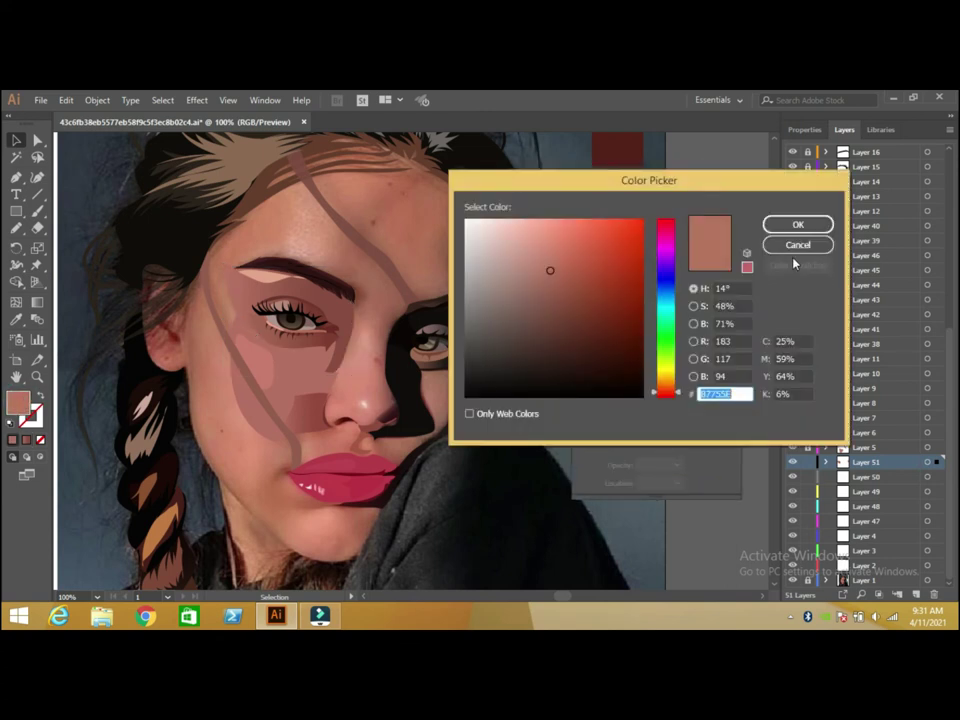
click(797, 245)
click(326, 317)
click(586, 357)
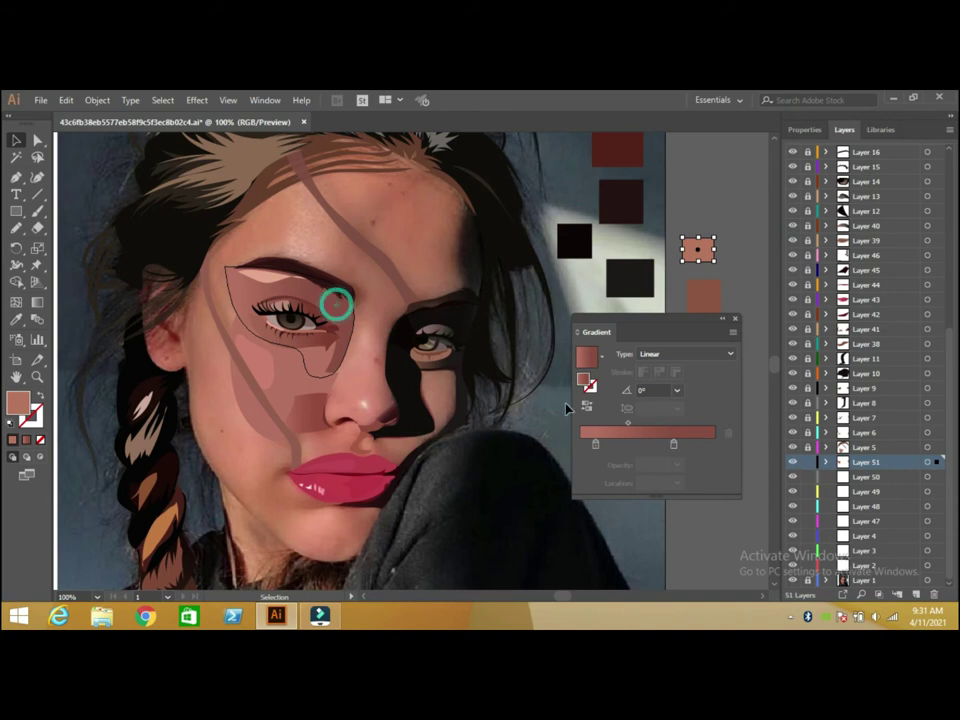
click(596, 443)
double_click(20, 404)
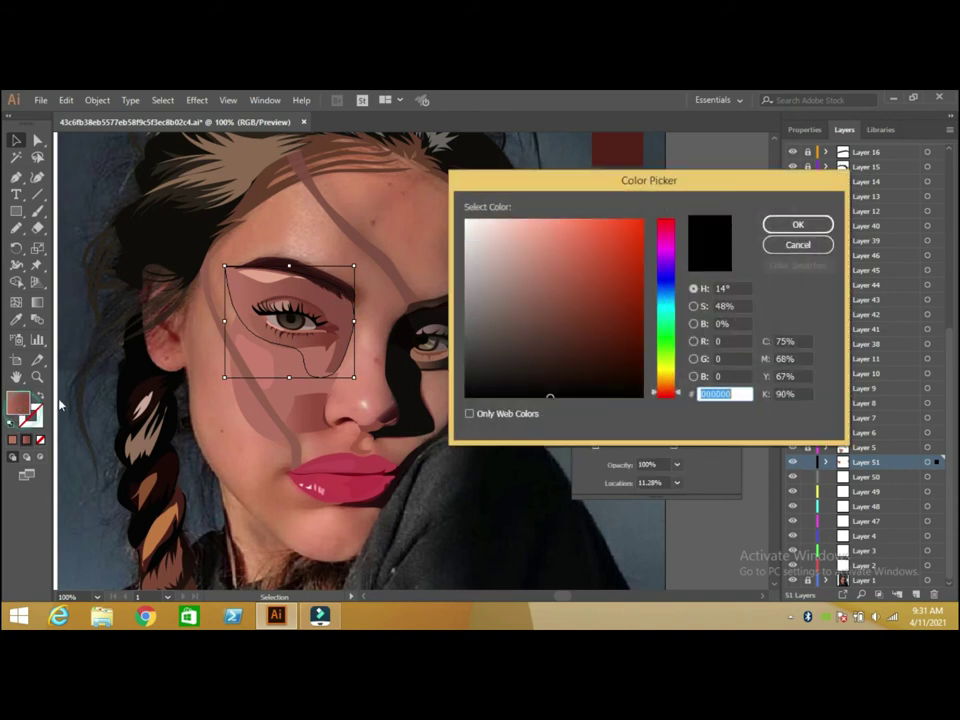
click(795, 245)
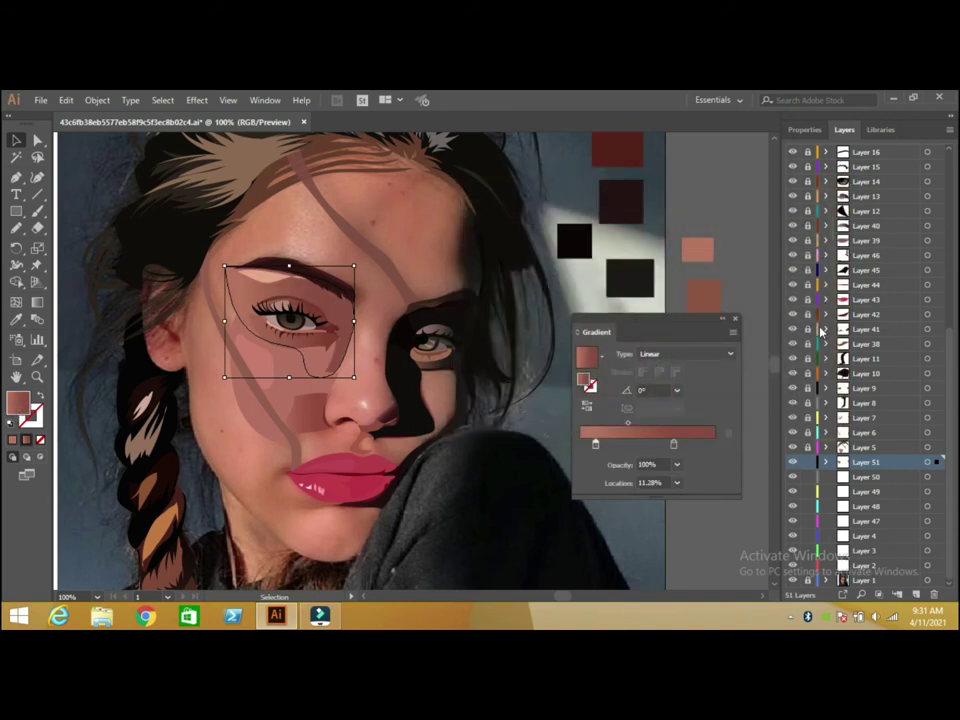
click(735, 321)
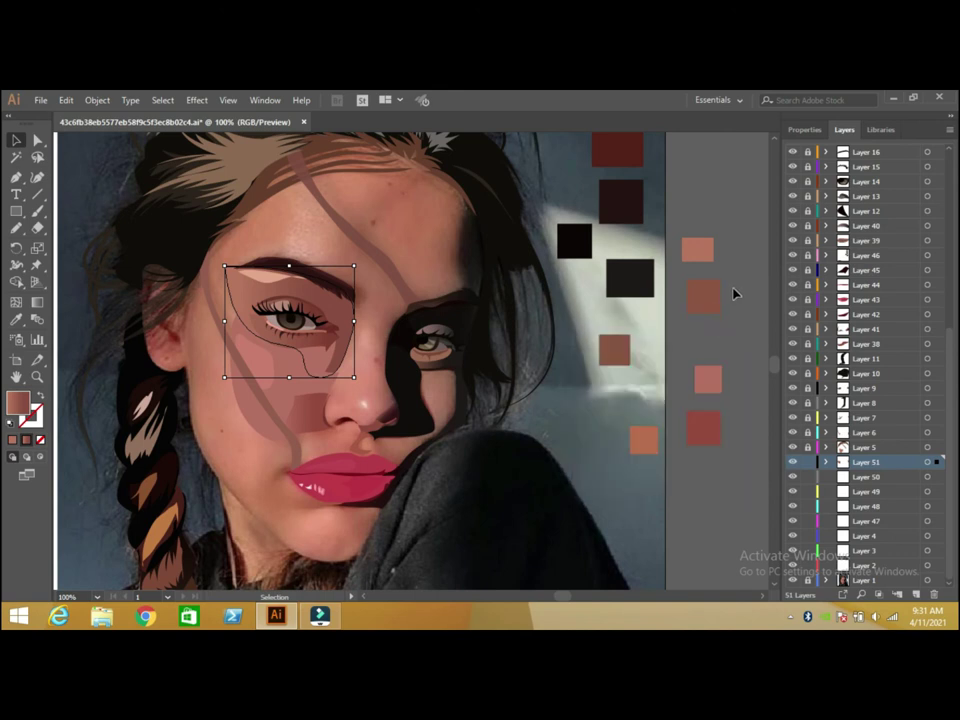
click(270, 276)
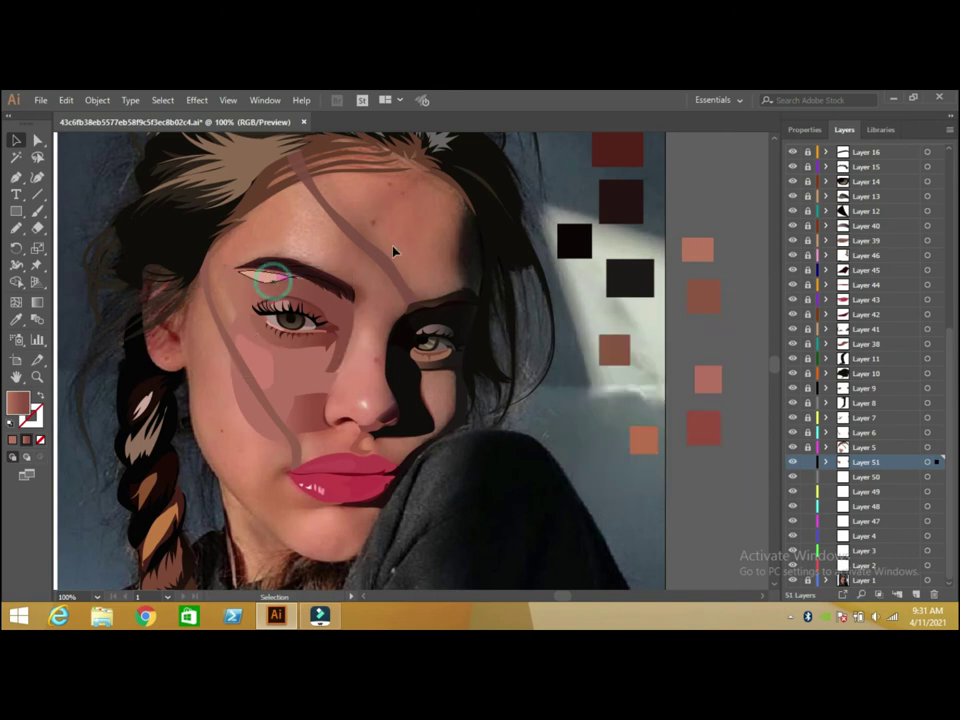
Lower the eyelid highlight's opacity to 60%.
click(804, 129)
click(881, 324)
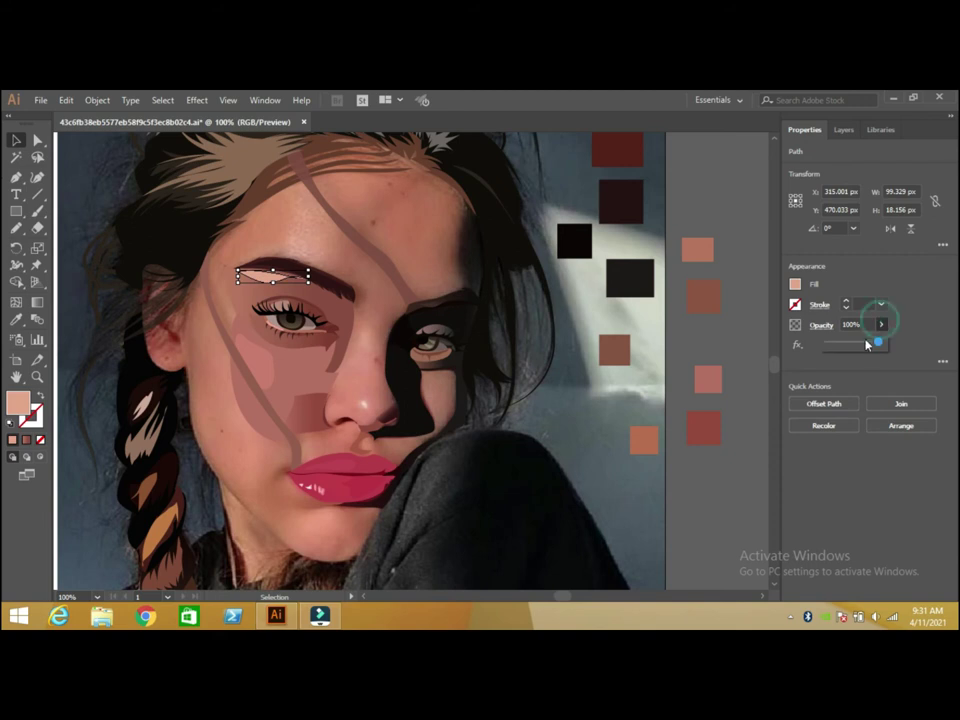
drag(864, 348, 855, 347)
click(744, 203)
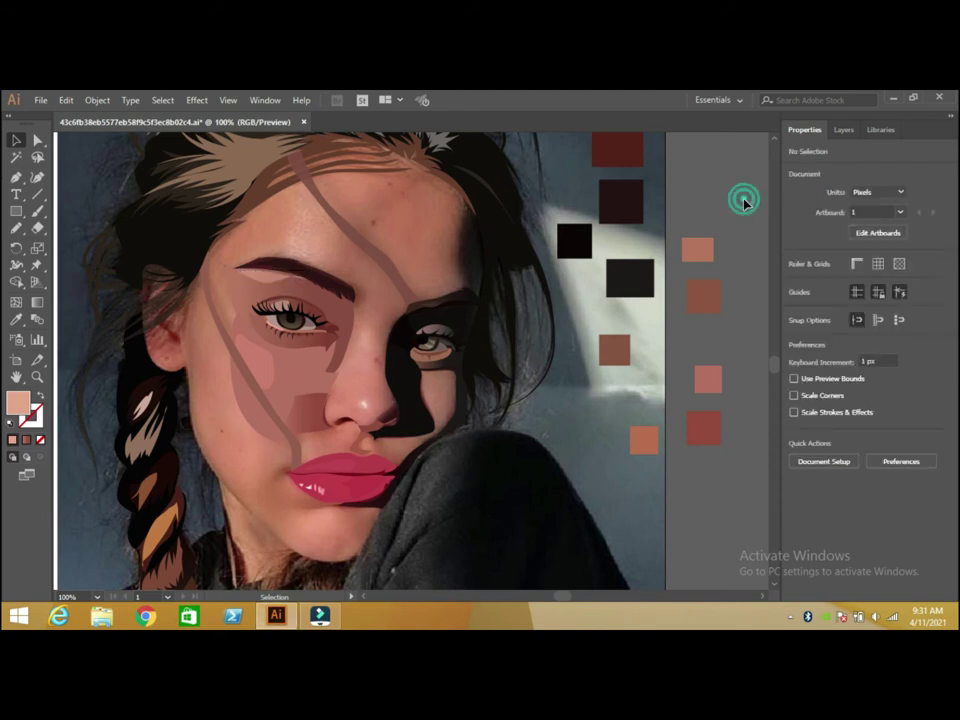
Trace a freehand outline along the hair edge at the upper right temple on Layer 51.
click(844, 131)
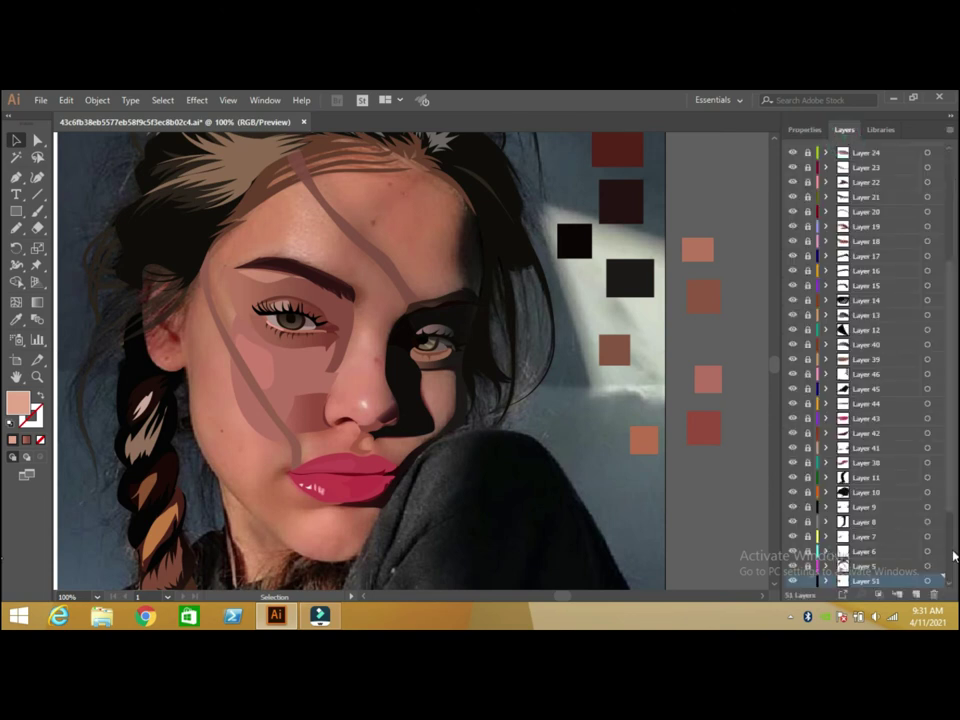
scroll(845, 490, down, 3)
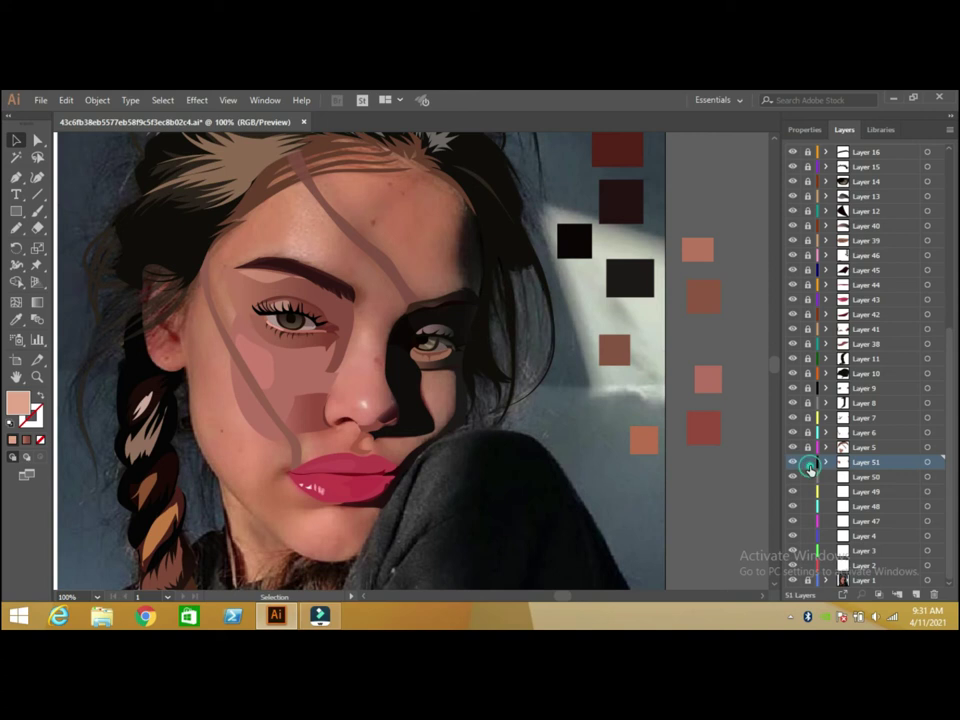
click(16, 228)
mouse_move(473, 198)
mouse_down()
mouse_move(463, 258)
mouse_move(472, 284)
mouse_up()
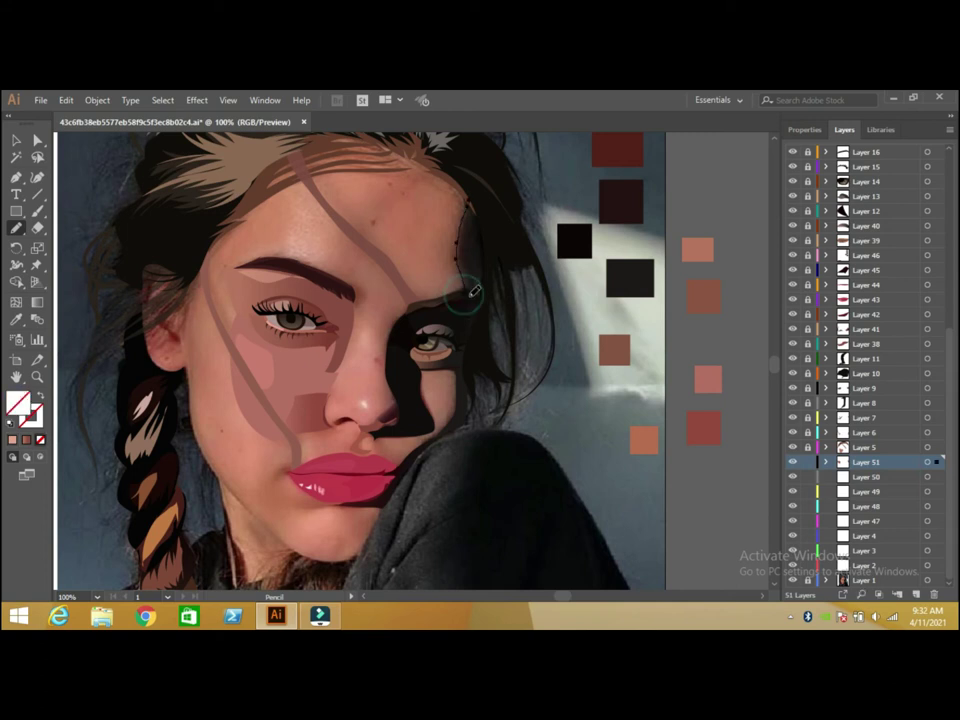
click(482, 300)
Fill the temple shape with the dark shadow colour, no stroke, and a near-black linear gradient.
click(16, 320)
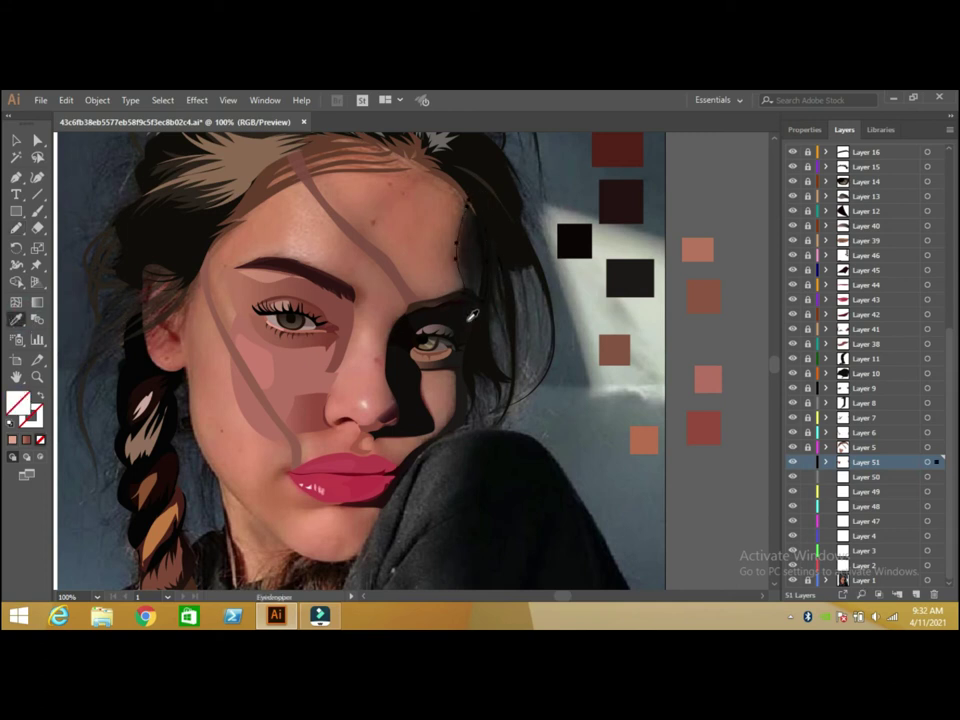
click(466, 318)
click(16, 140)
click(40, 440)
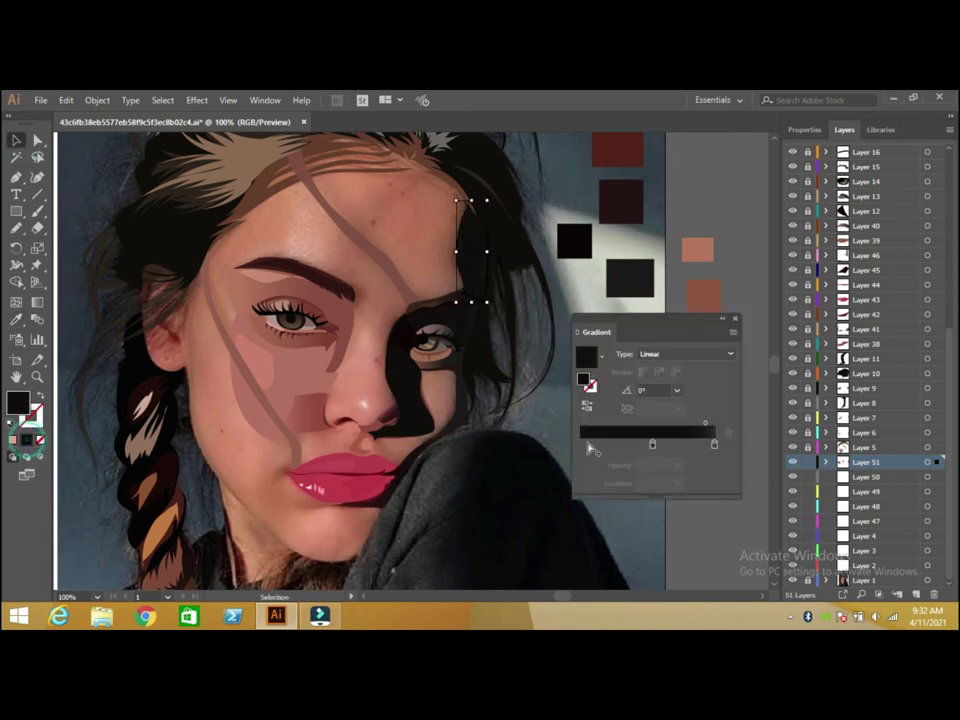
click(646, 444)
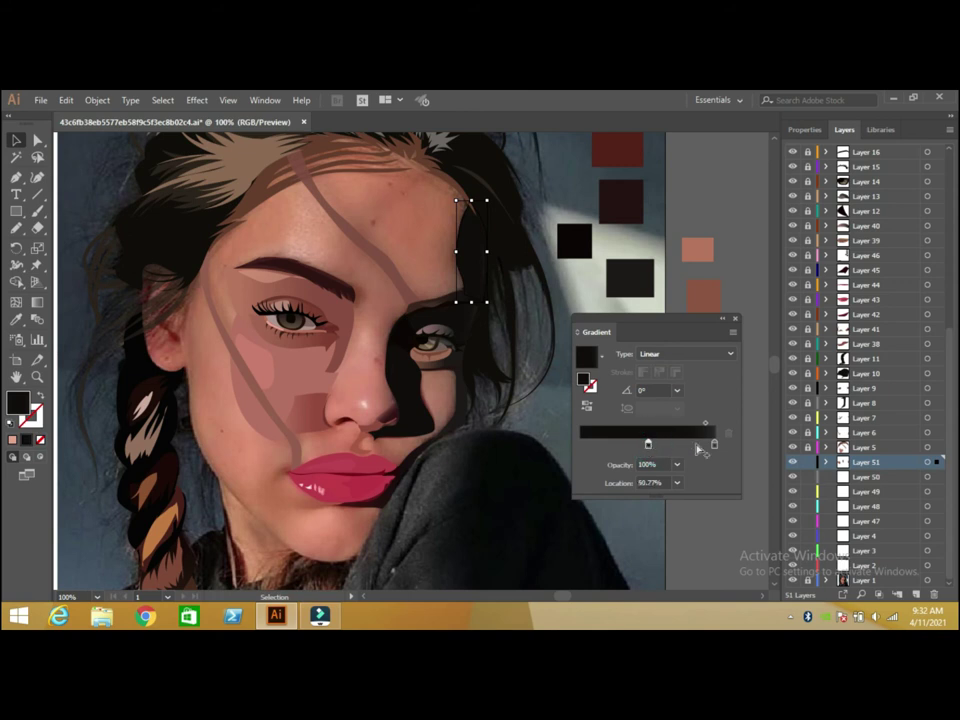
drag(714, 445, 711, 446)
click(735, 320)
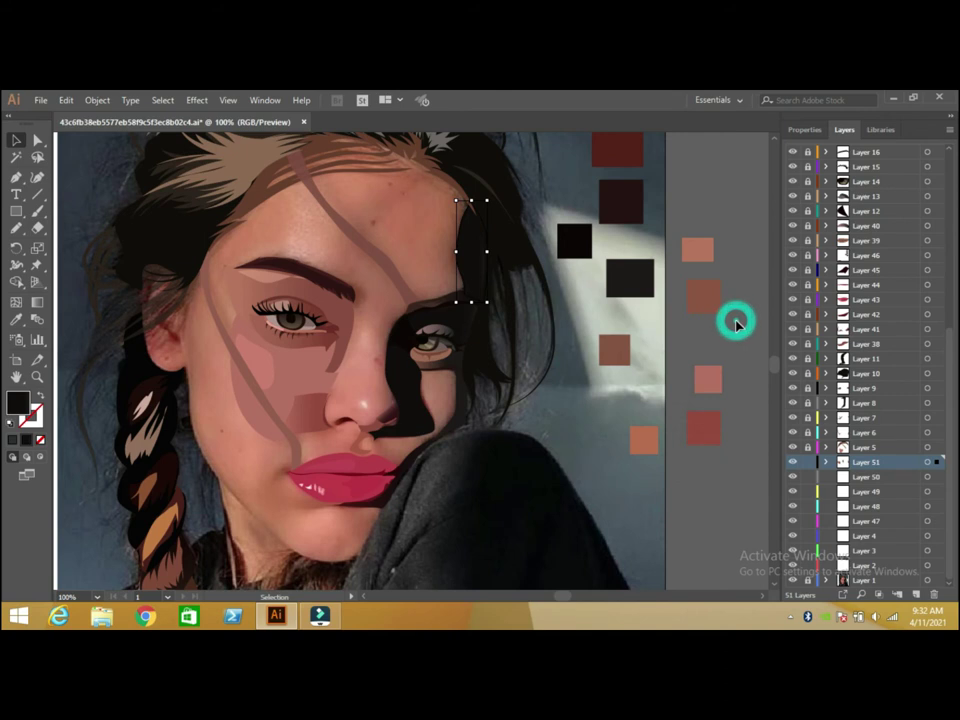
On Layer 50, draw a forehead outline from hairline to left eyebrow, plus a small empty square.
click(805, 464)
click(840, 477)
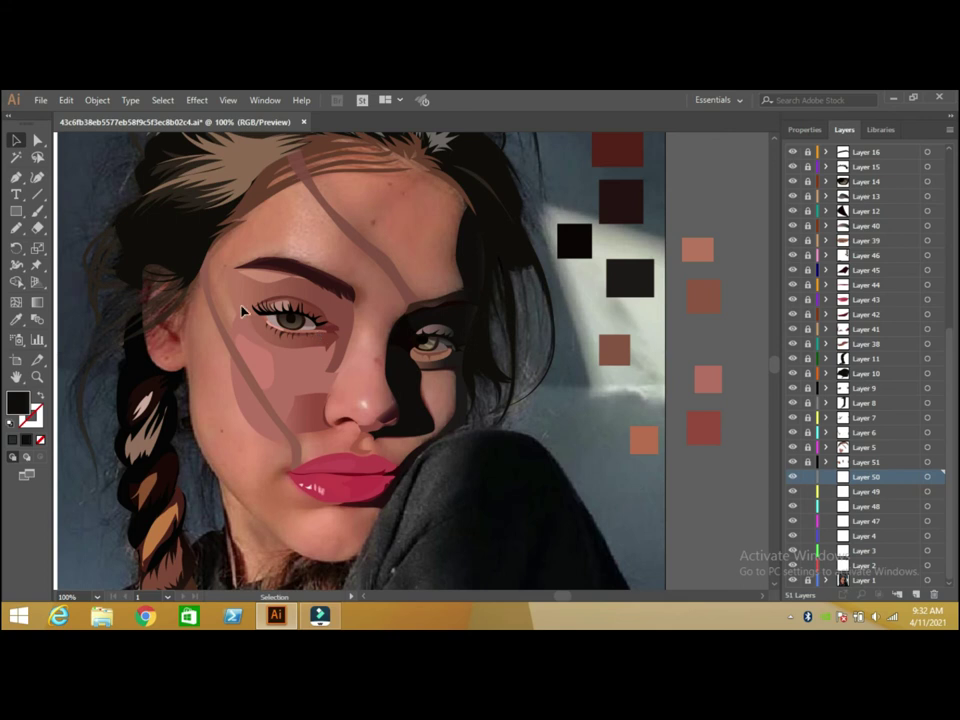
click(16, 228)
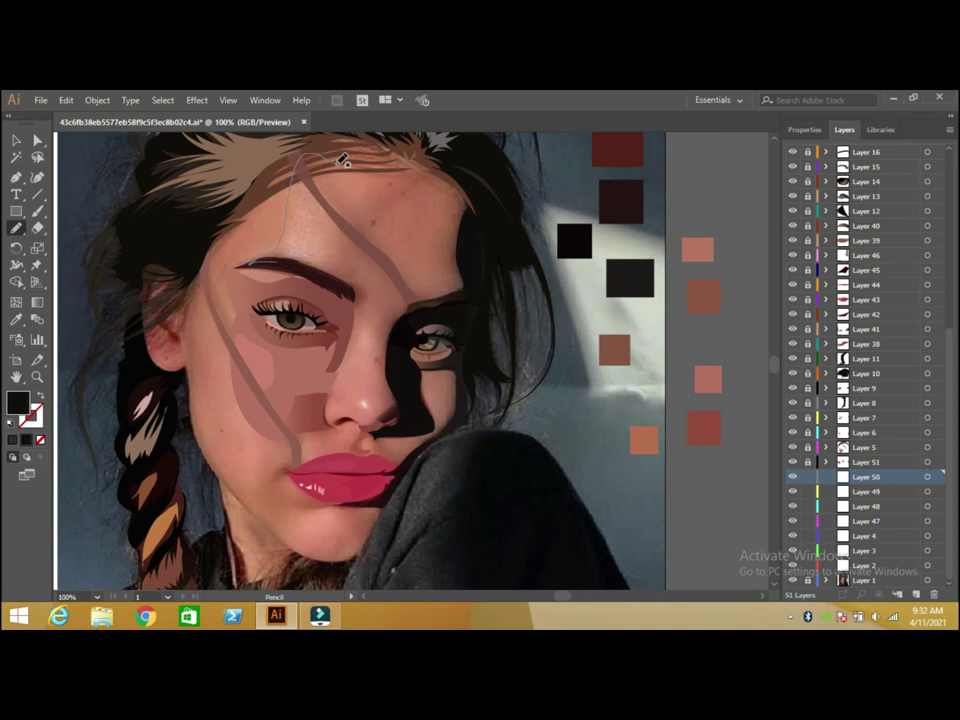
drag(344, 160, 344, 160)
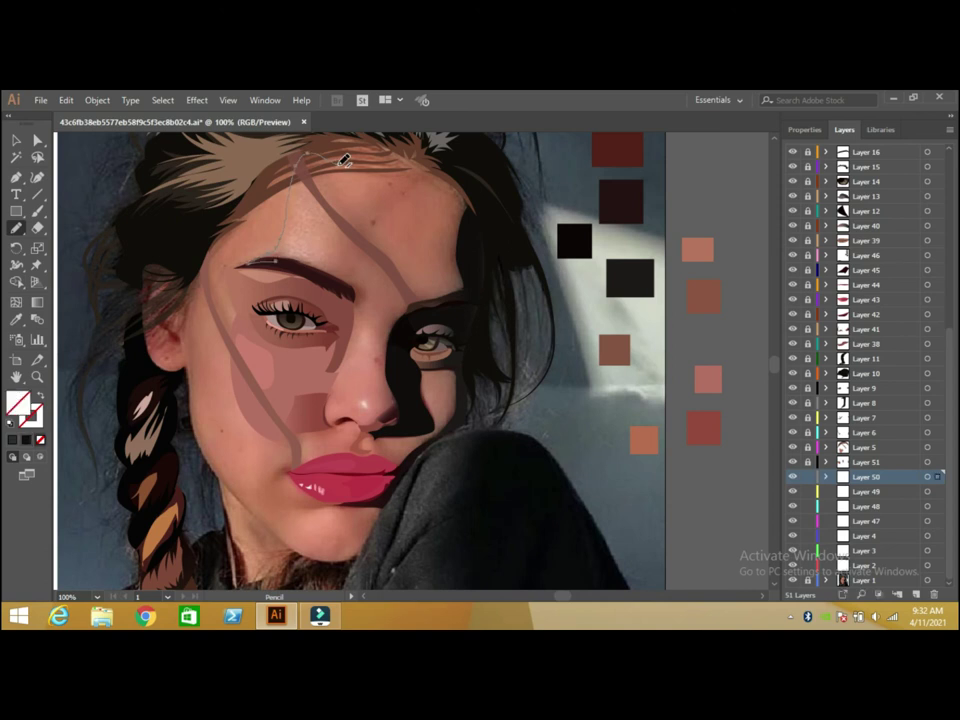
key(ctrl+shift+a)
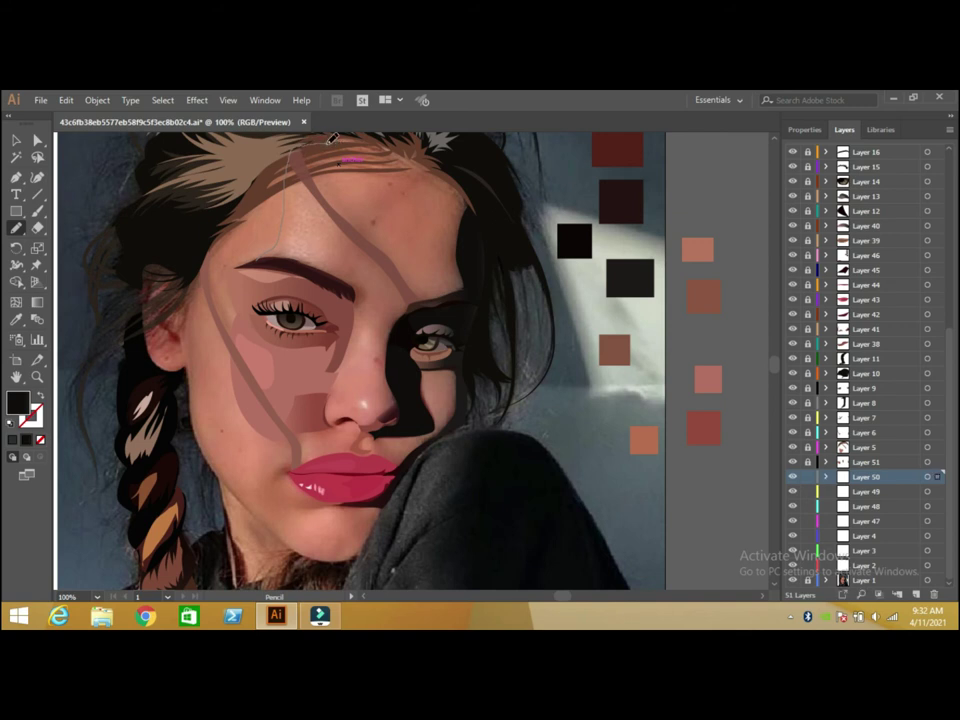
drag(300, 147, 327, 145)
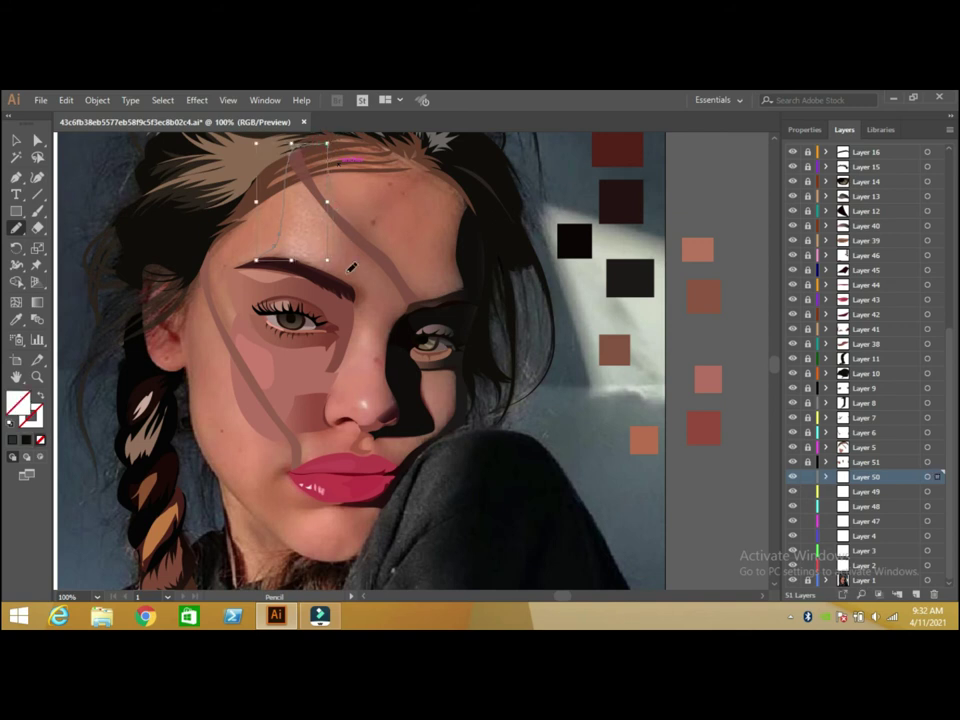
drag(352, 285, 288, 259)
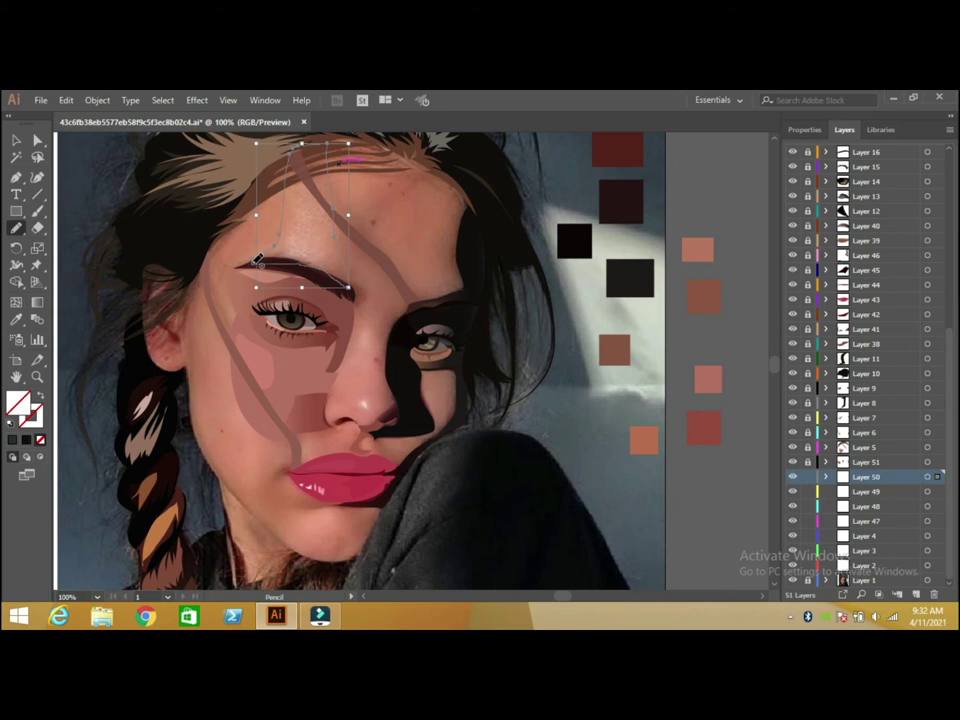
key(m)
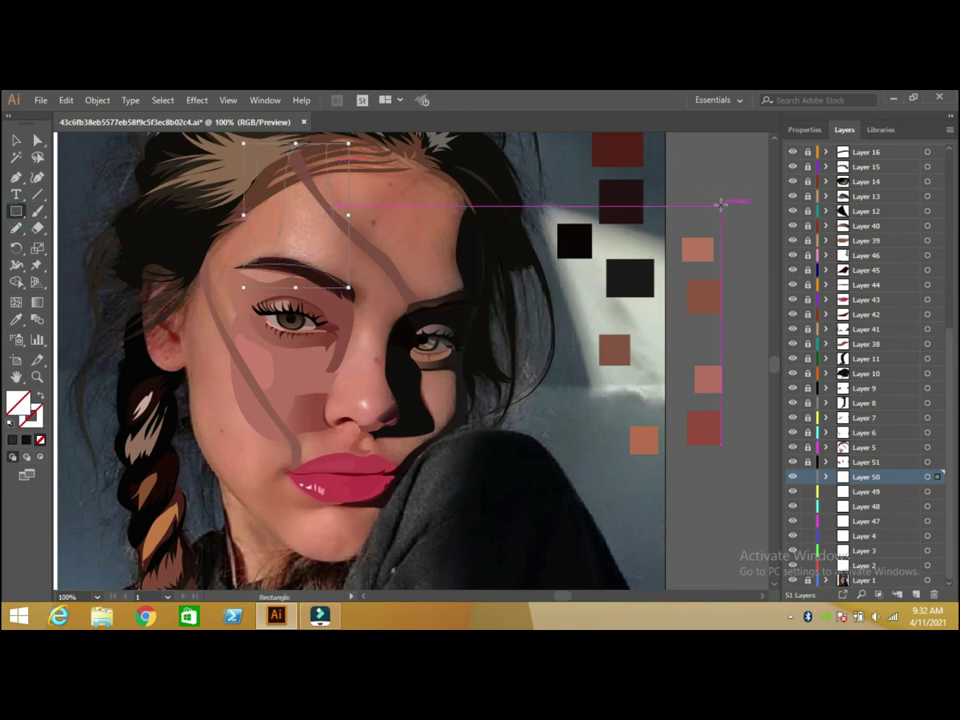
drag(673, 179, 706, 210)
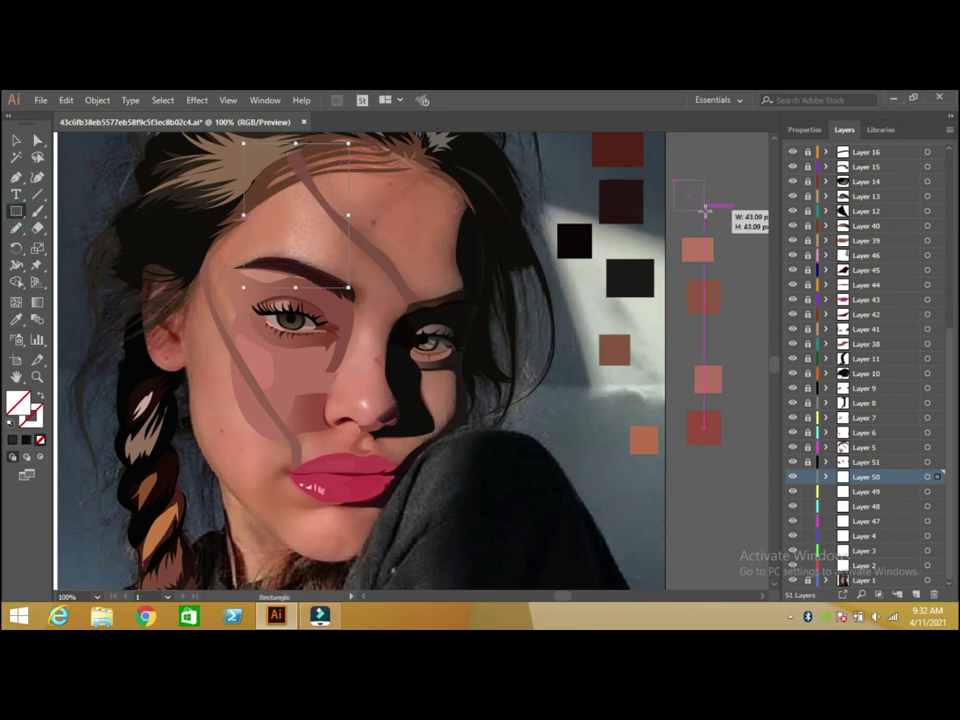
Fill the empty square with a reddish skin tone sampled from the face.
key(i)
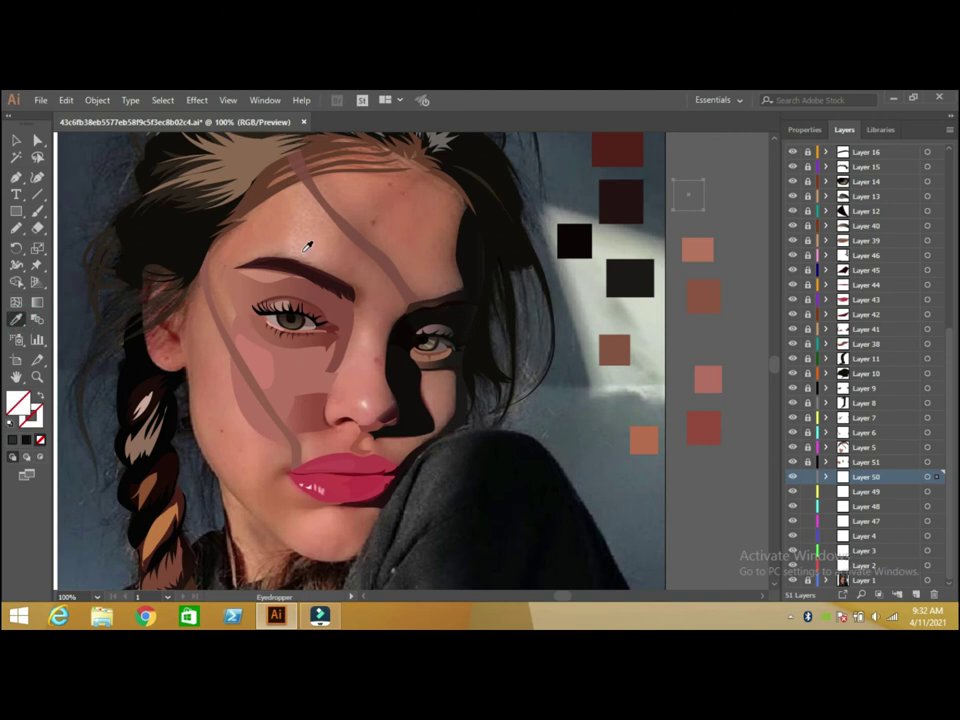
click(305, 244)
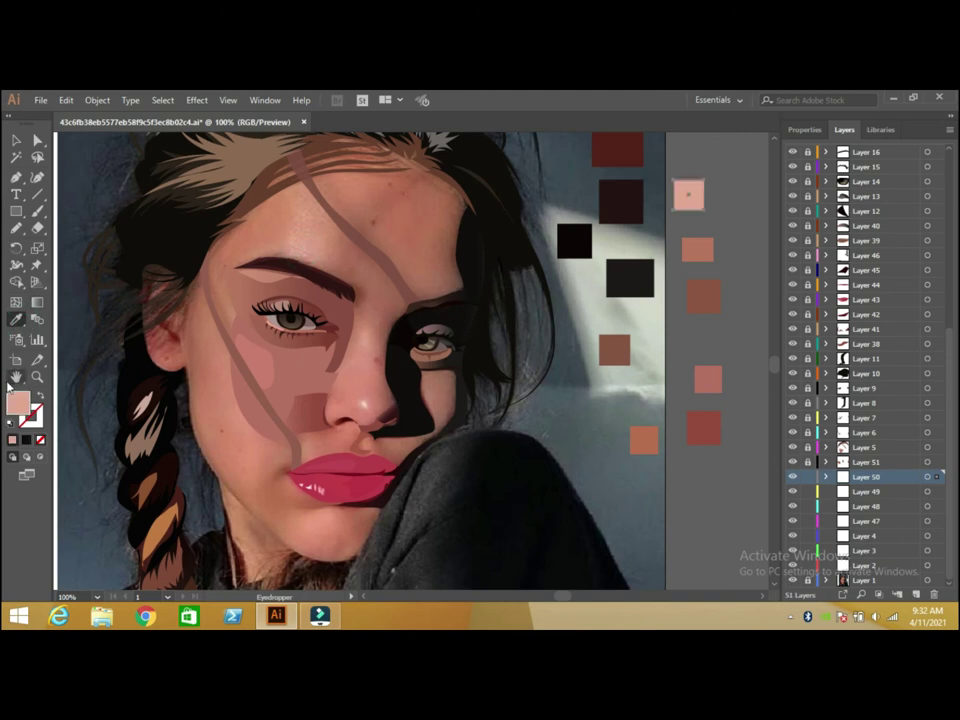
double_click(17, 402)
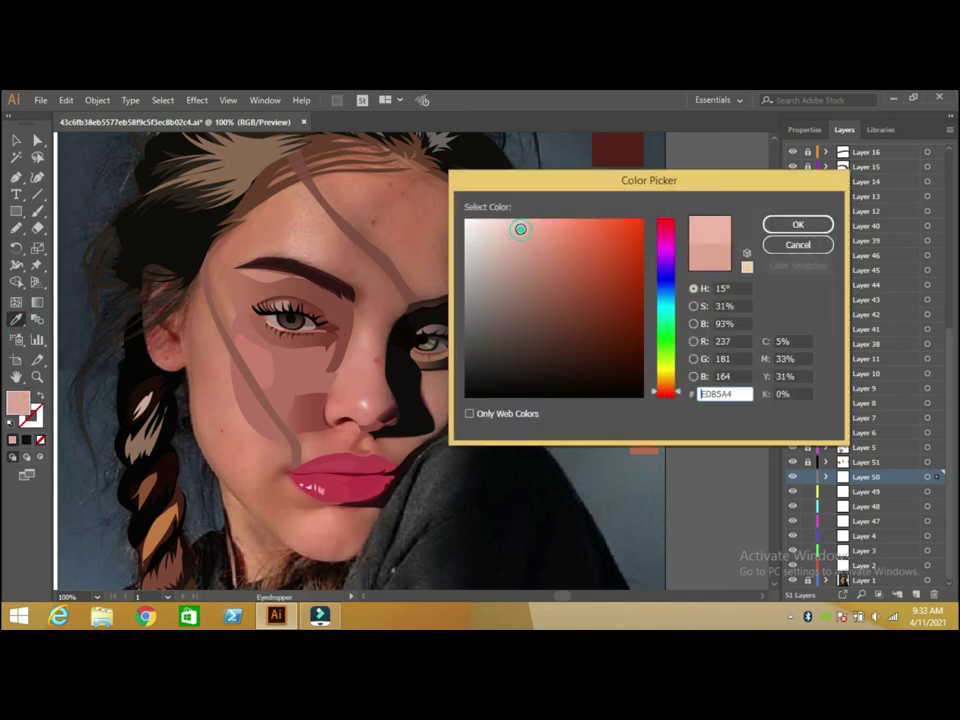
click(796, 224)
Add a second square with the brown swatch colour and duplicate it just below.
click(17, 210)
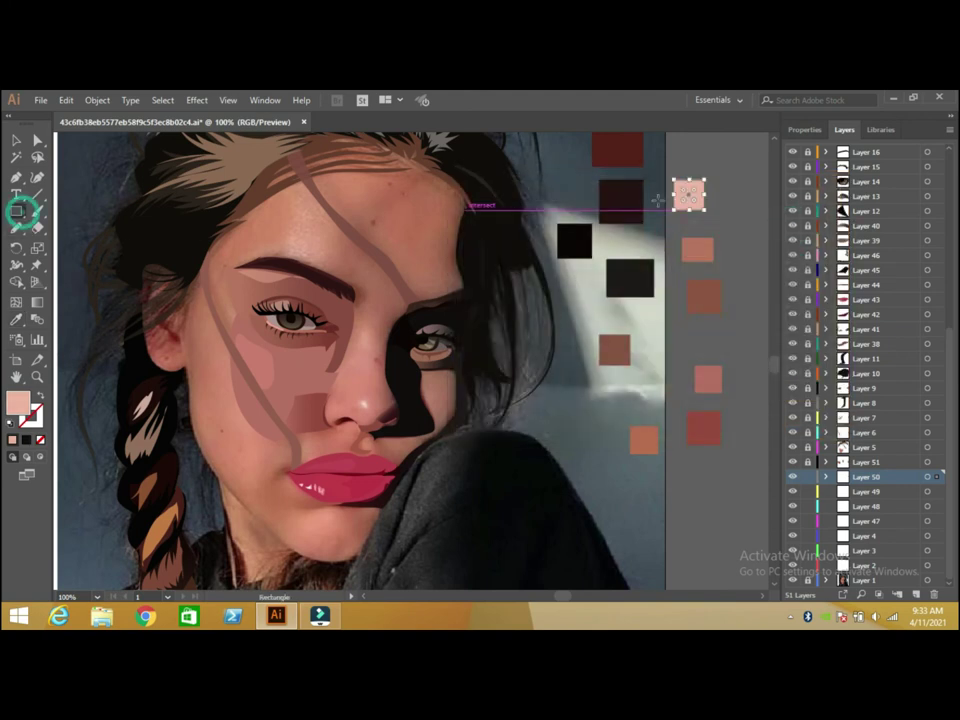
drag(721, 182, 750, 213)
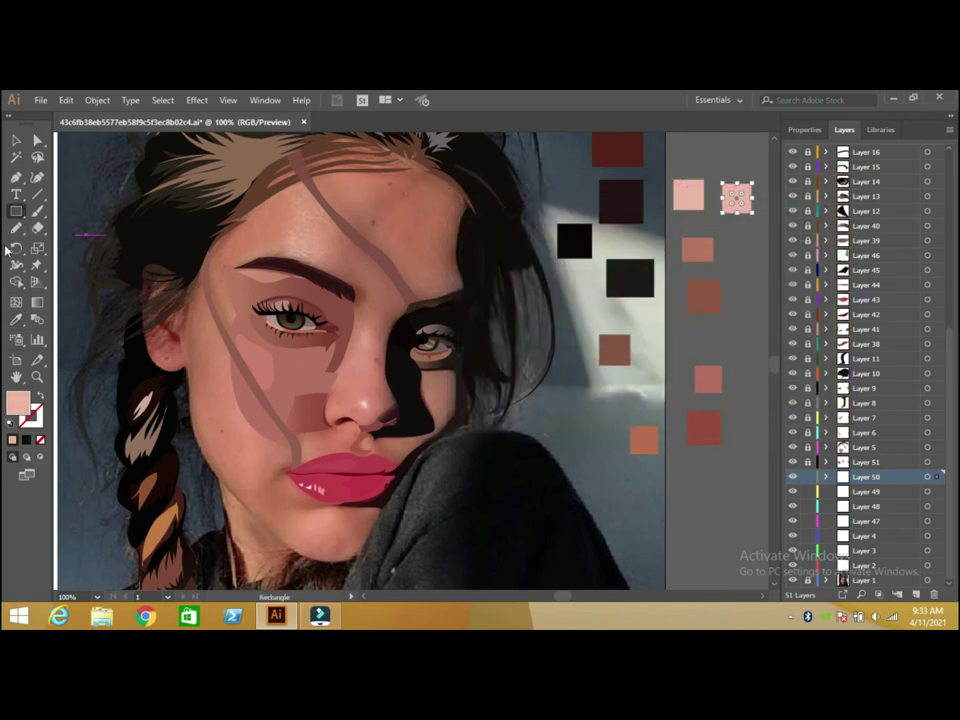
click(17, 319)
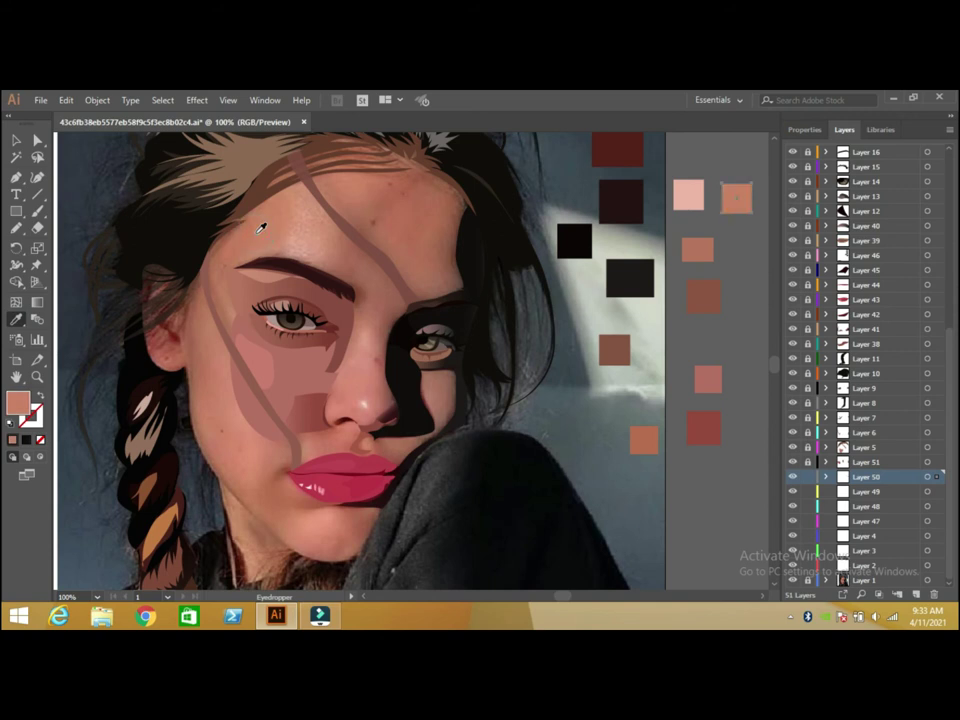
click(698, 250)
key(m)
drag(750, 229, 752, 278)
Sample the forehead skin colour into the duplicated square.
click(17, 321)
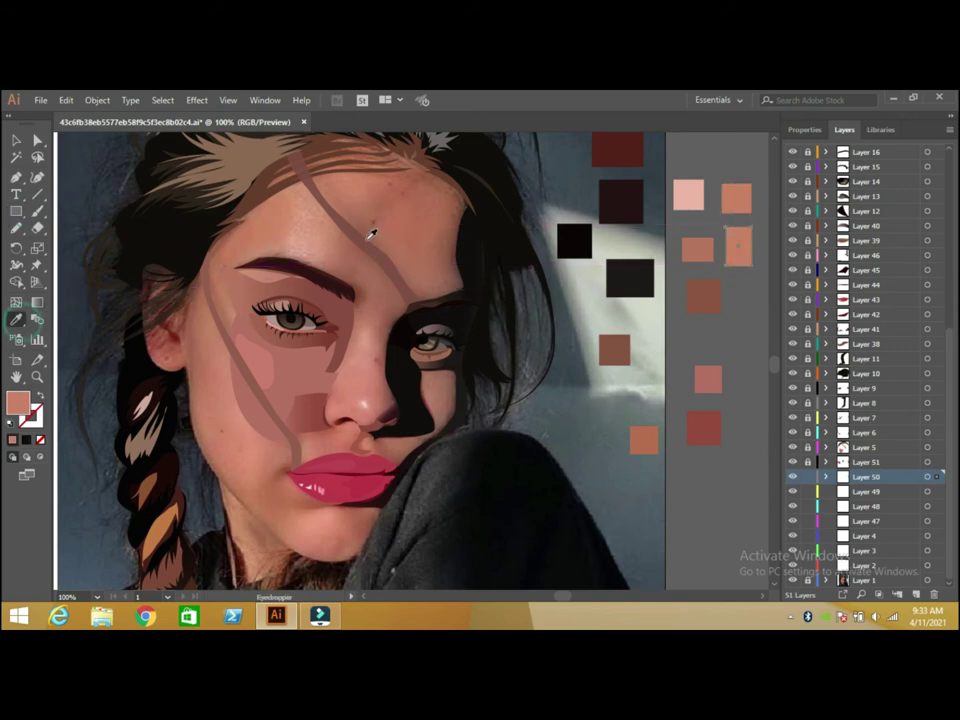
click(352, 188)
click(405, 210)
click(364, 193)
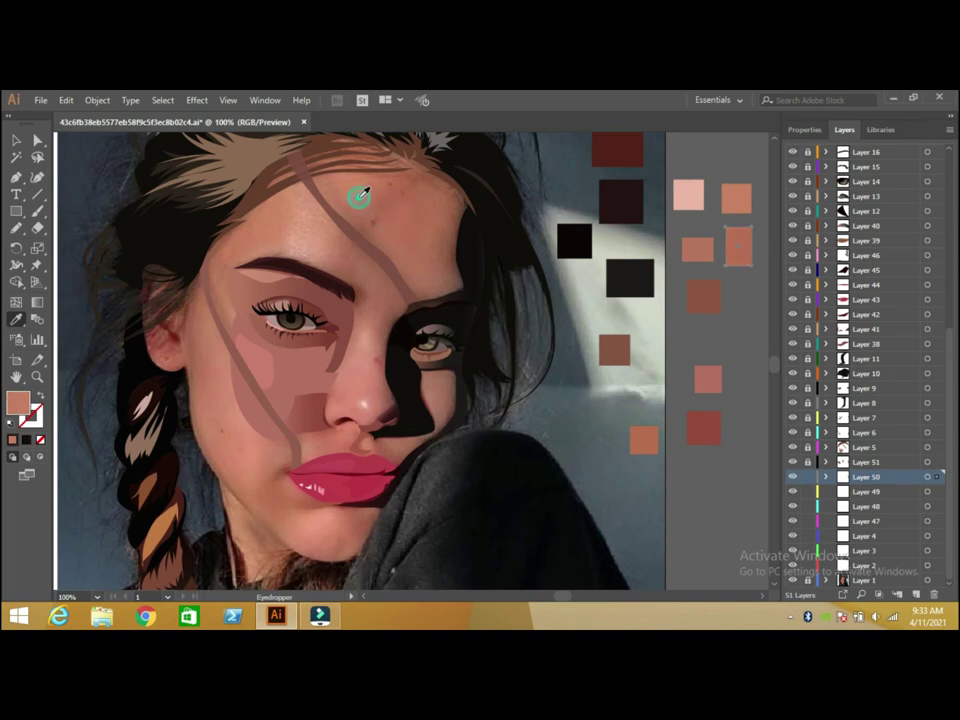
click(384, 207)
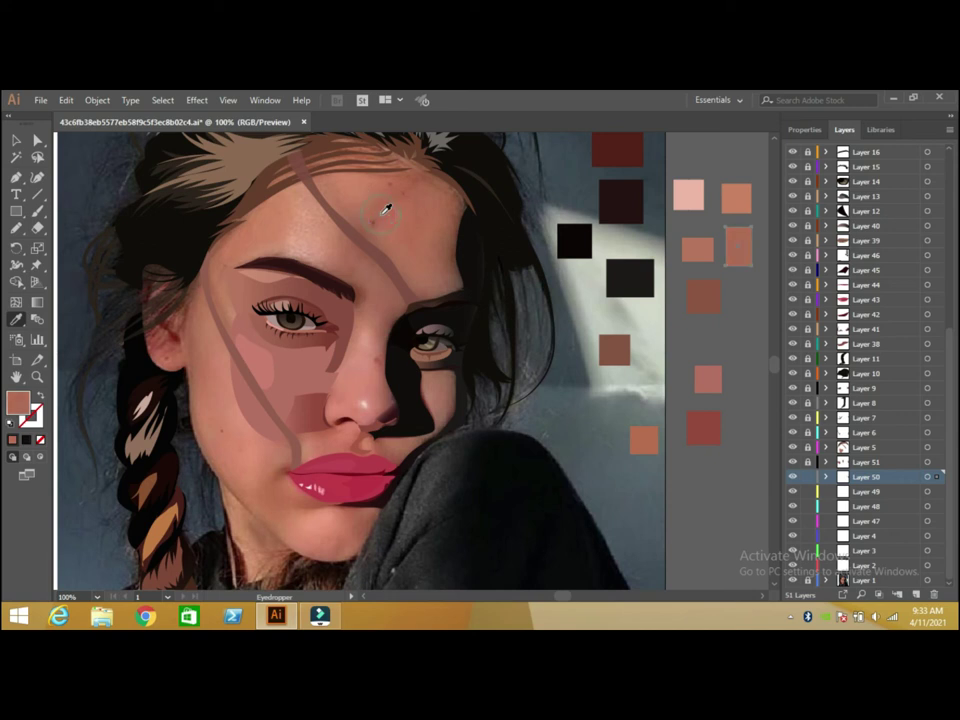
click(392, 220)
Apply a gradient fill to the forehead shadow shape.
click(395, 228)
click(17, 139)
click(283, 242)
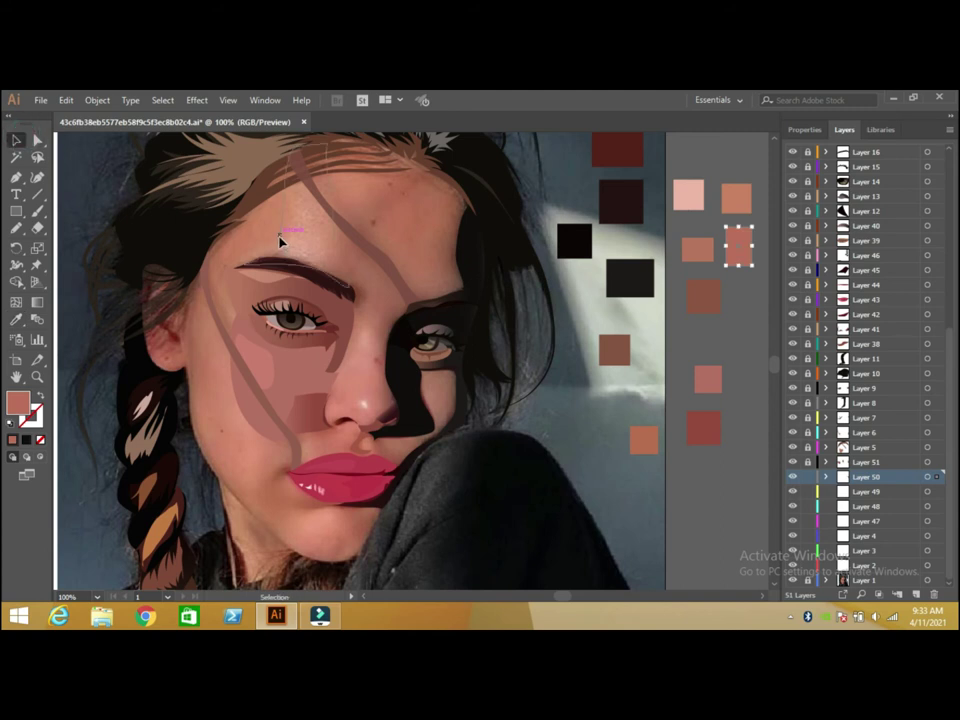
click(28, 440)
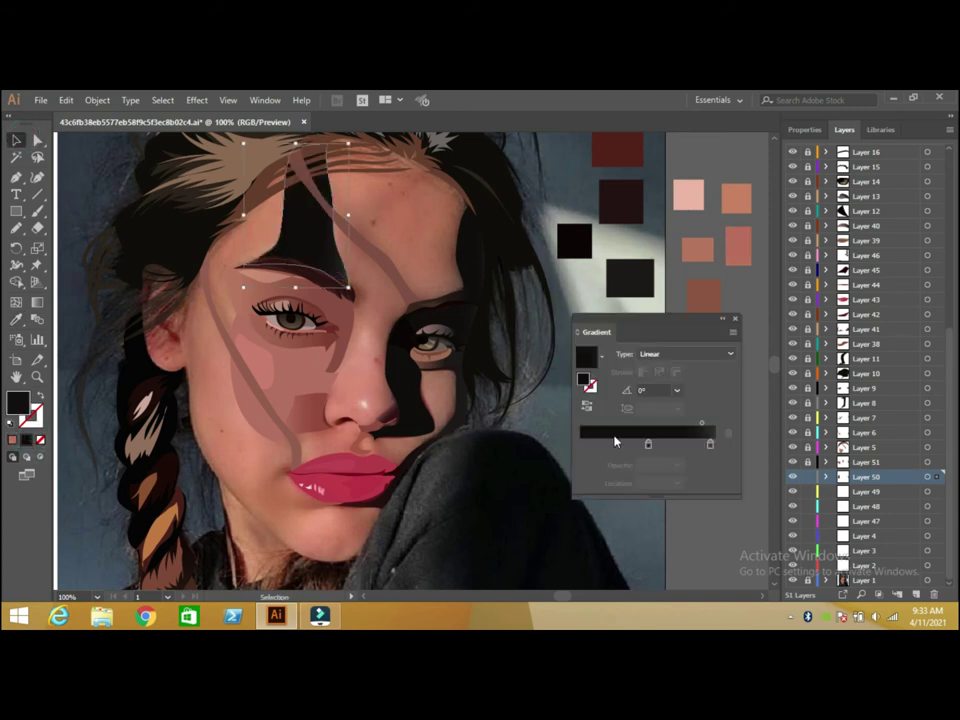
Set the forehead gradient's middle stop to pale pink EDB5A4.
mouse_move(647, 446)
mouse_down()
mouse_move(625, 446)
mouse_move(650, 445)
mouse_up()
click(692, 208)
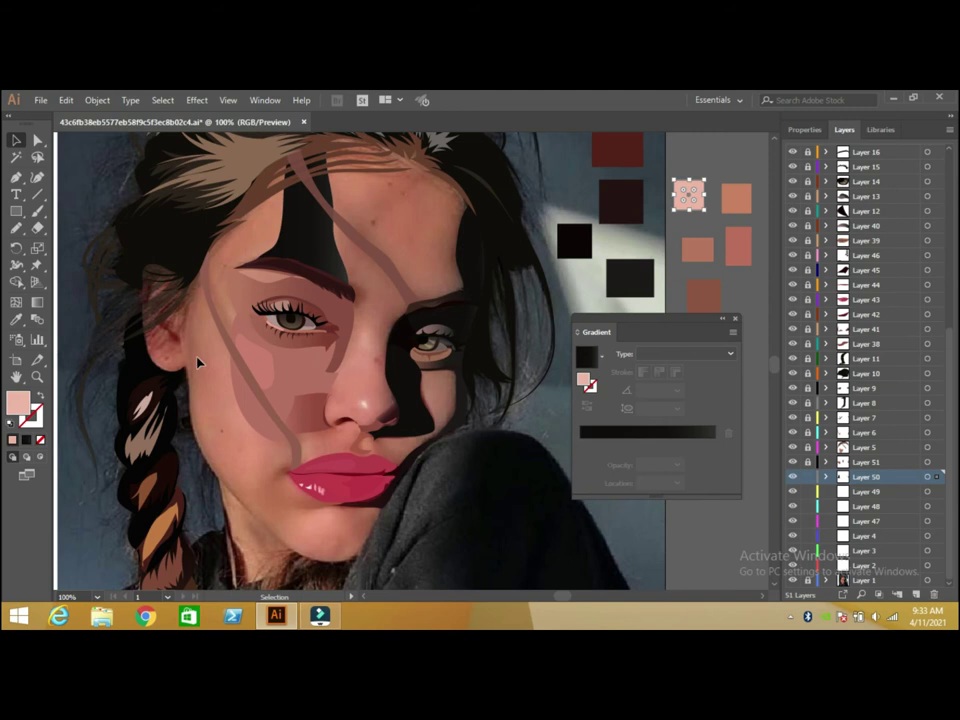
double_click(20, 400)
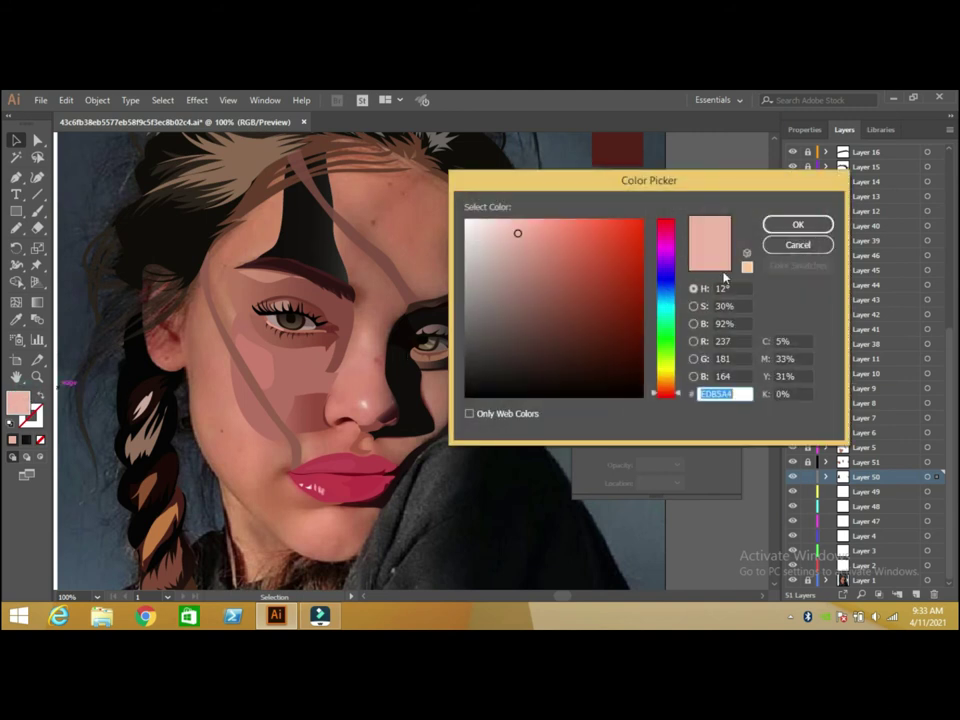
click(797, 246)
click(306, 252)
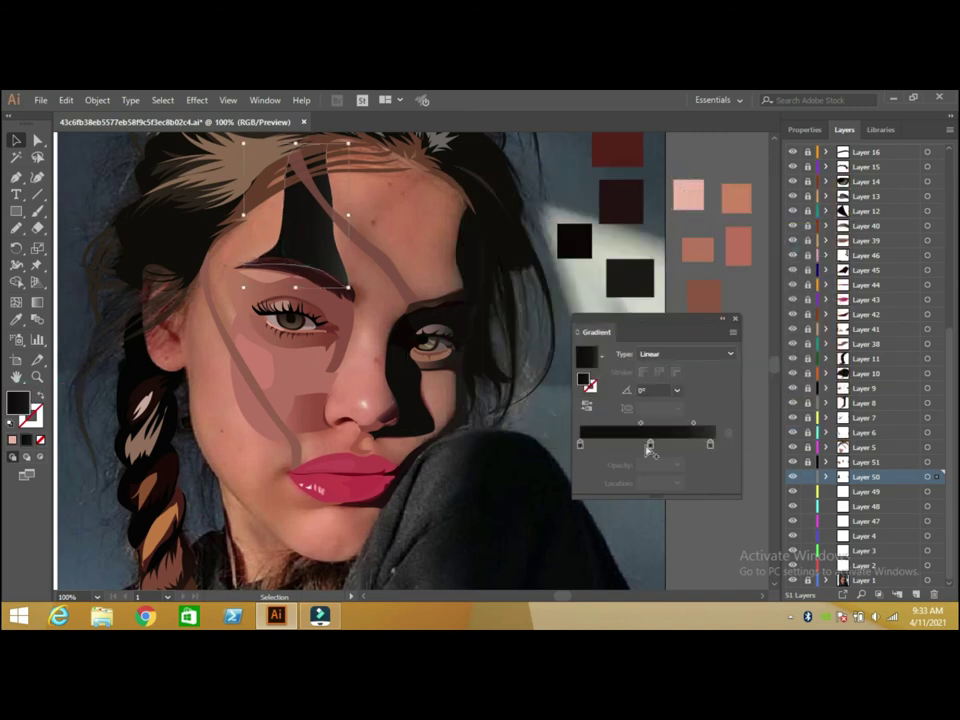
click(650, 445)
double_click(20, 403)
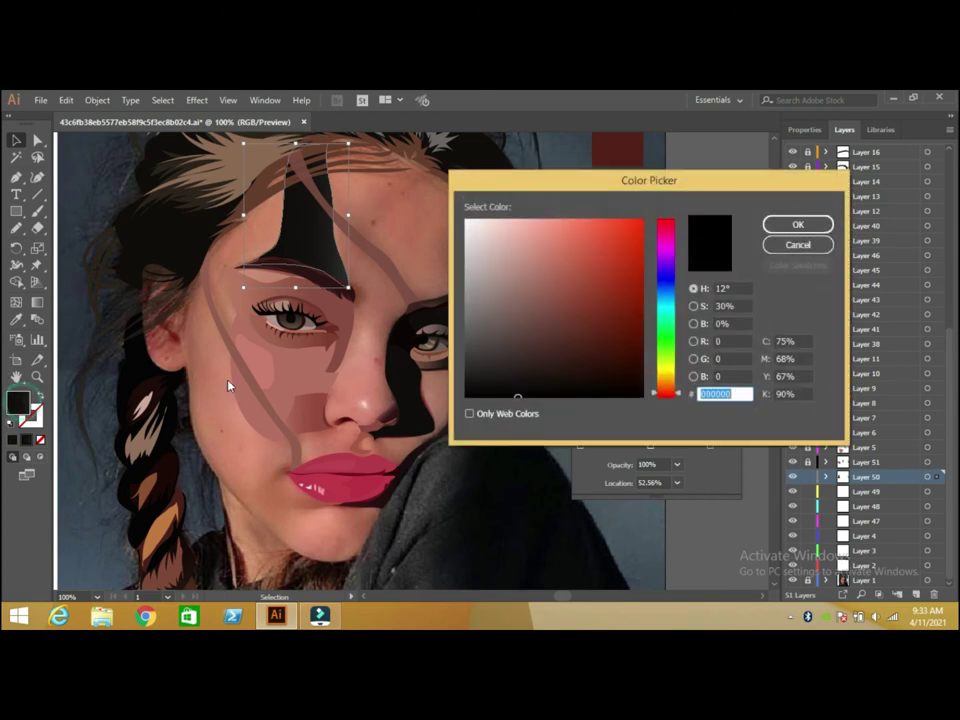
text(EDB5A4)
key(Tab)
click(817, 226)
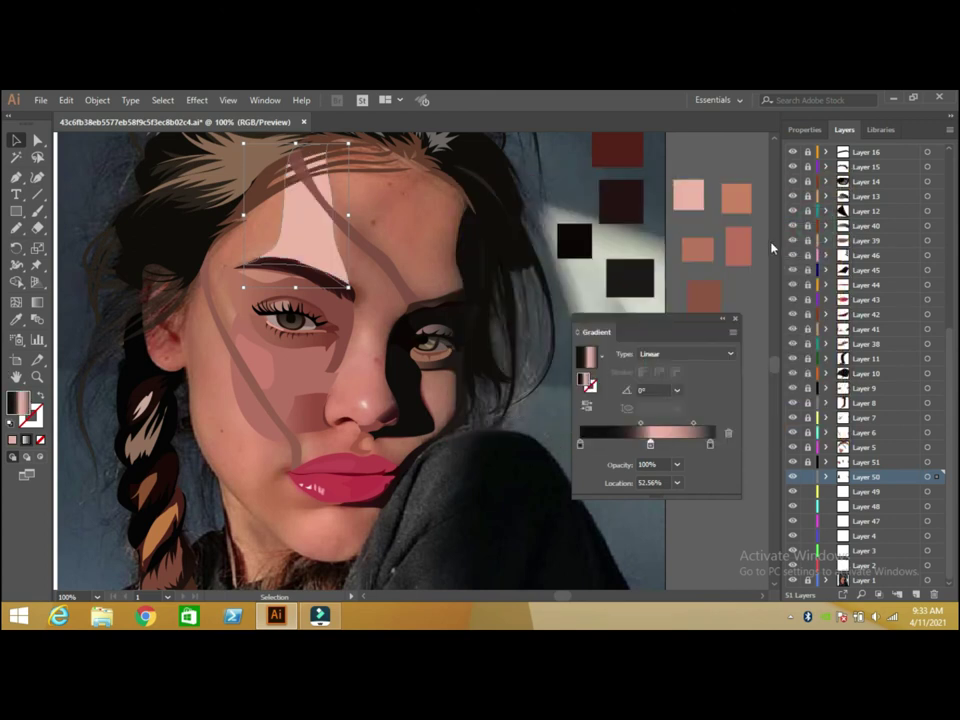
Set the next forehead gradient stop to salmon c98161.
click(735, 200)
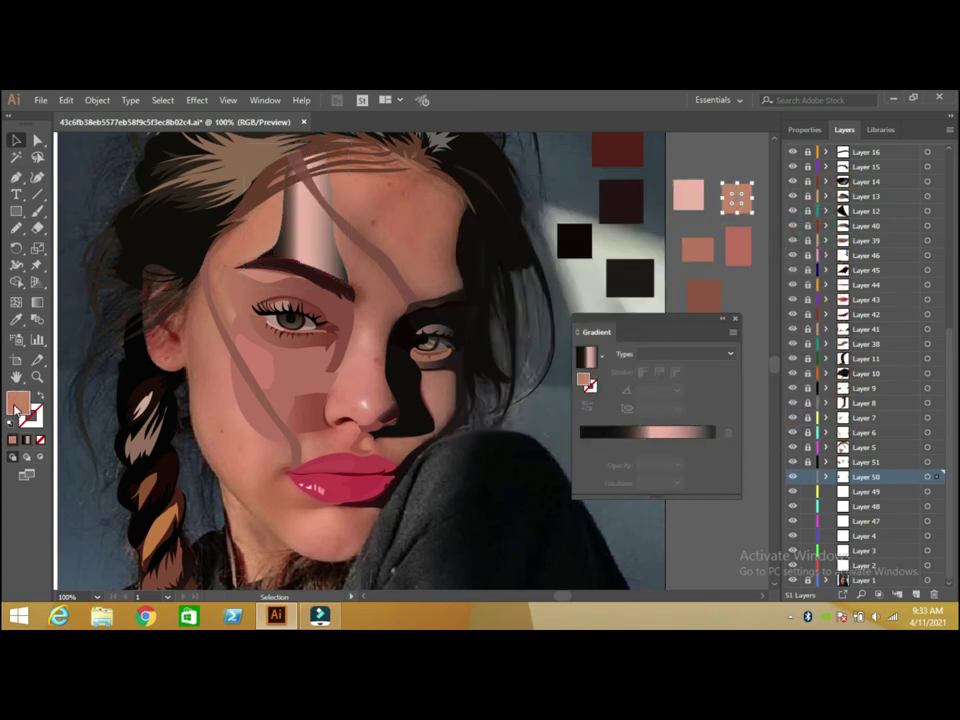
double_click(17, 404)
click(791, 223)
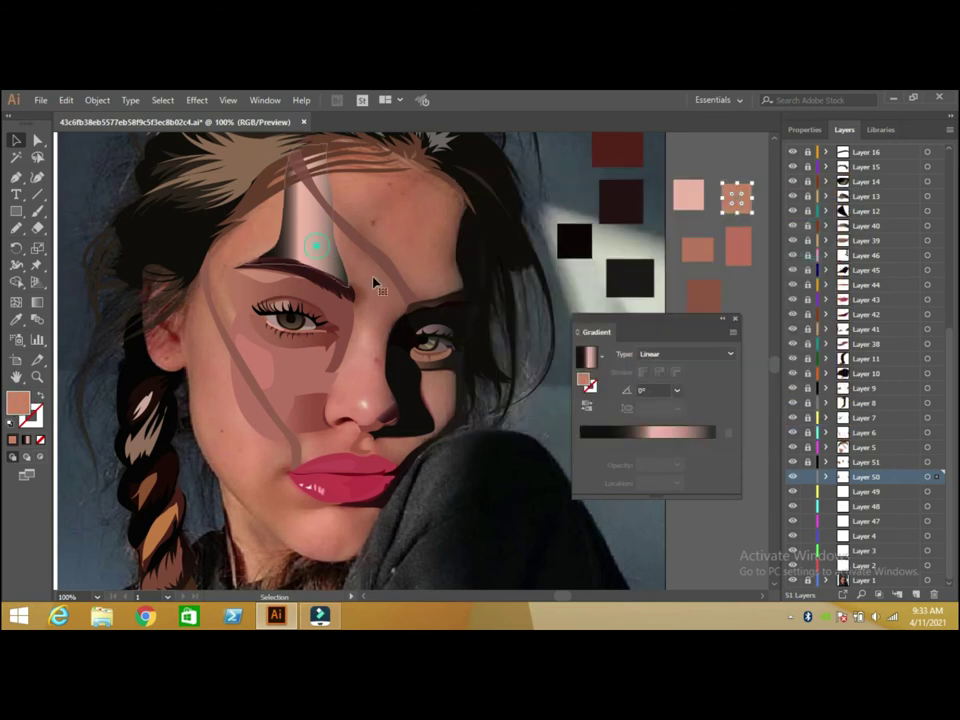
click(320, 240)
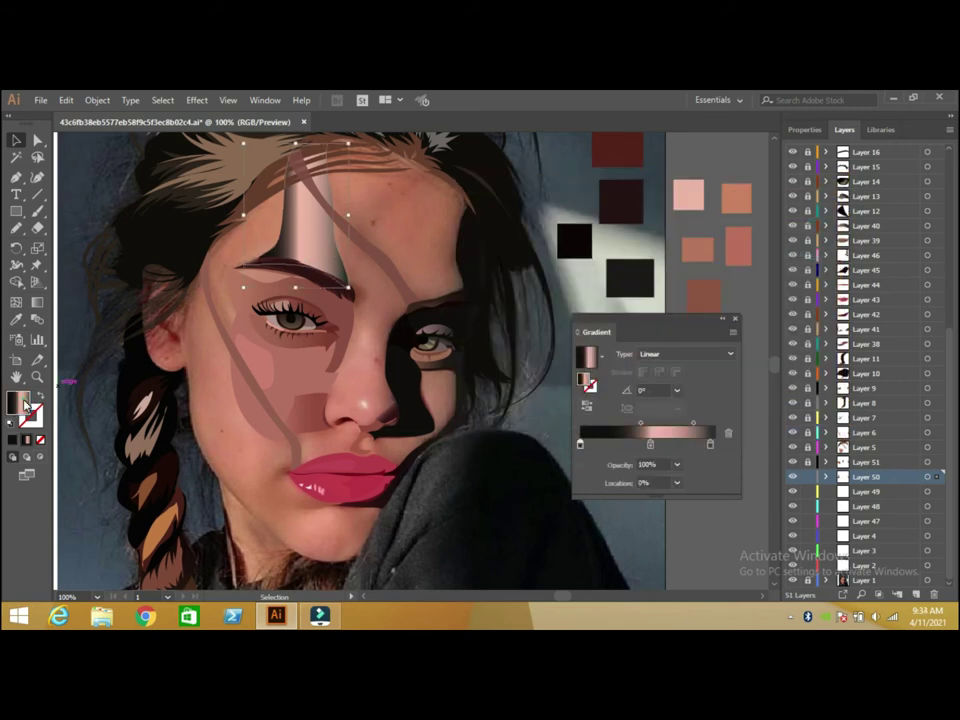
double_click(25, 404)
text(c98161)
click(797, 221)
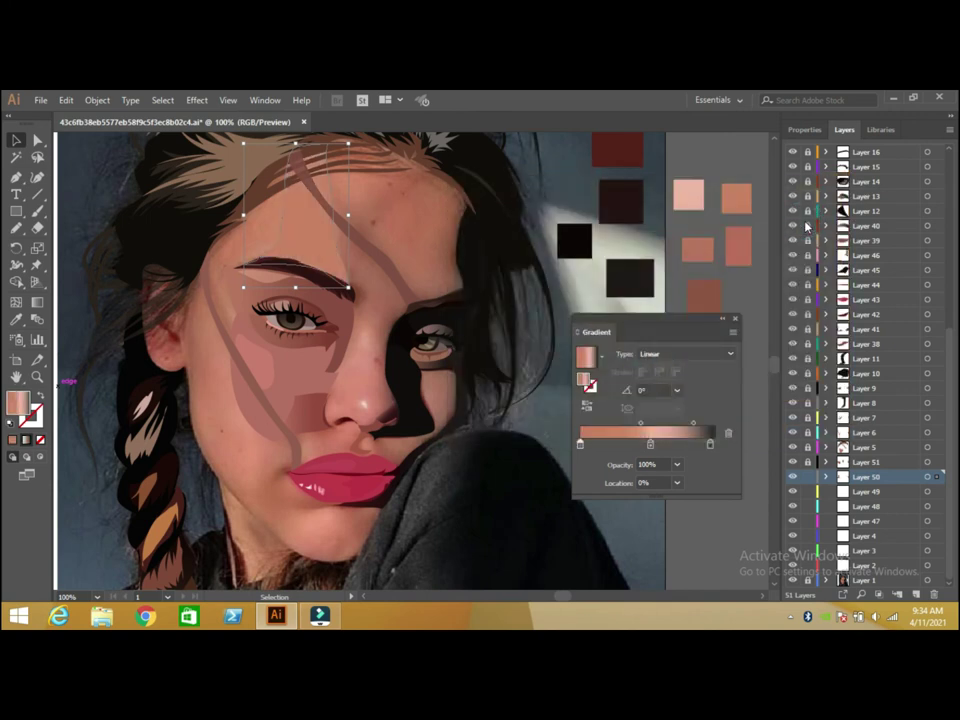
Set the right end stop of the forehead gradient to pink-brown BC6F5A.
click(736, 246)
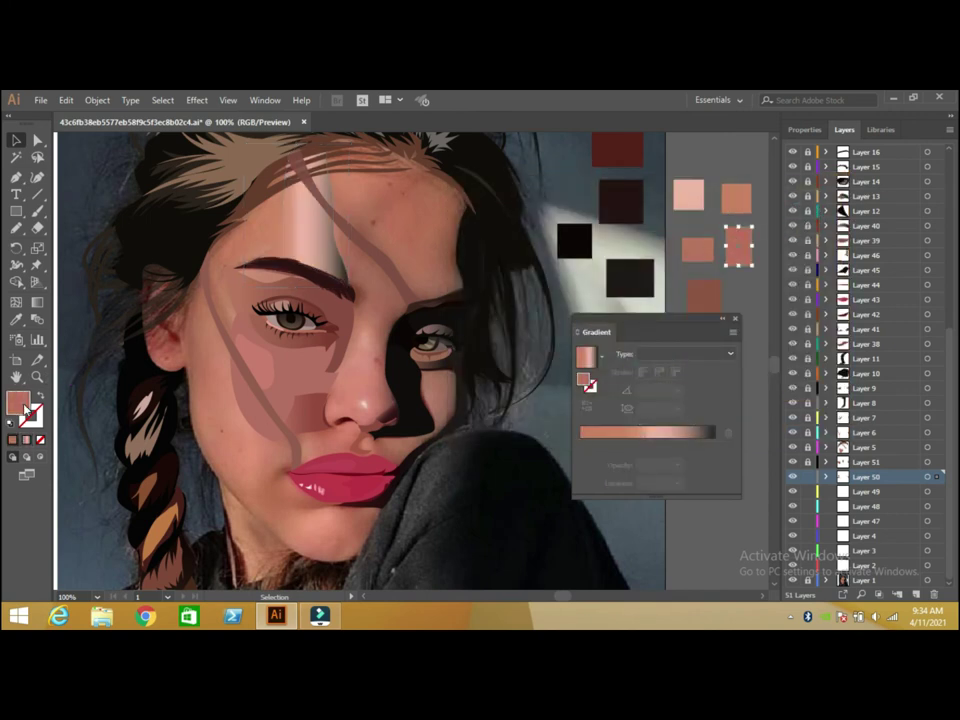
double_click(20, 402)
click(795, 244)
click(330, 271)
click(711, 445)
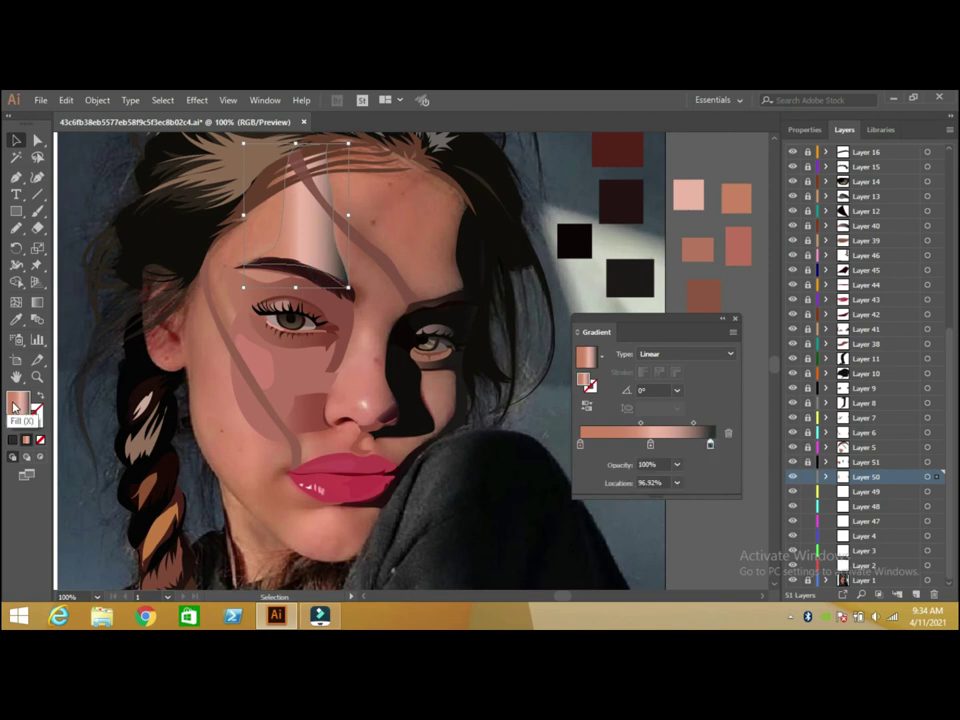
double_click(18, 403)
click(795, 224)
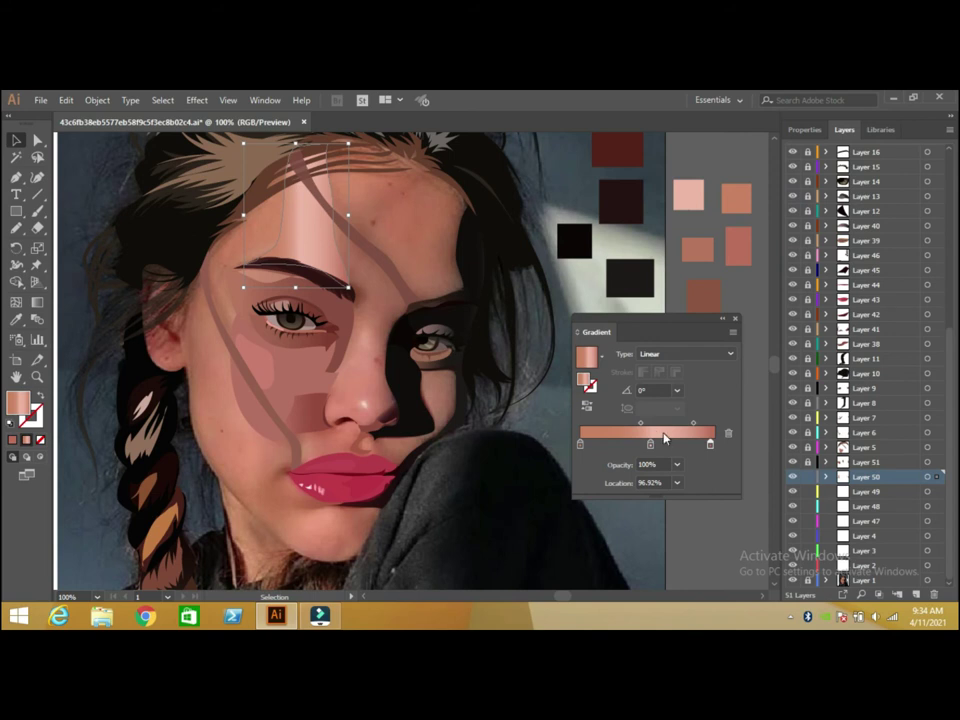
Shift the gradient's blend midpoint and right stop leftward, then deselect the shape.
mouse_move(641, 422)
mouse_down()
mouse_move(592, 444)
mouse_move(609, 452)
mouse_up()
mouse_move(709, 446)
mouse_down()
mouse_move(699, 451)
mouse_move(679, 426)
mouse_up()
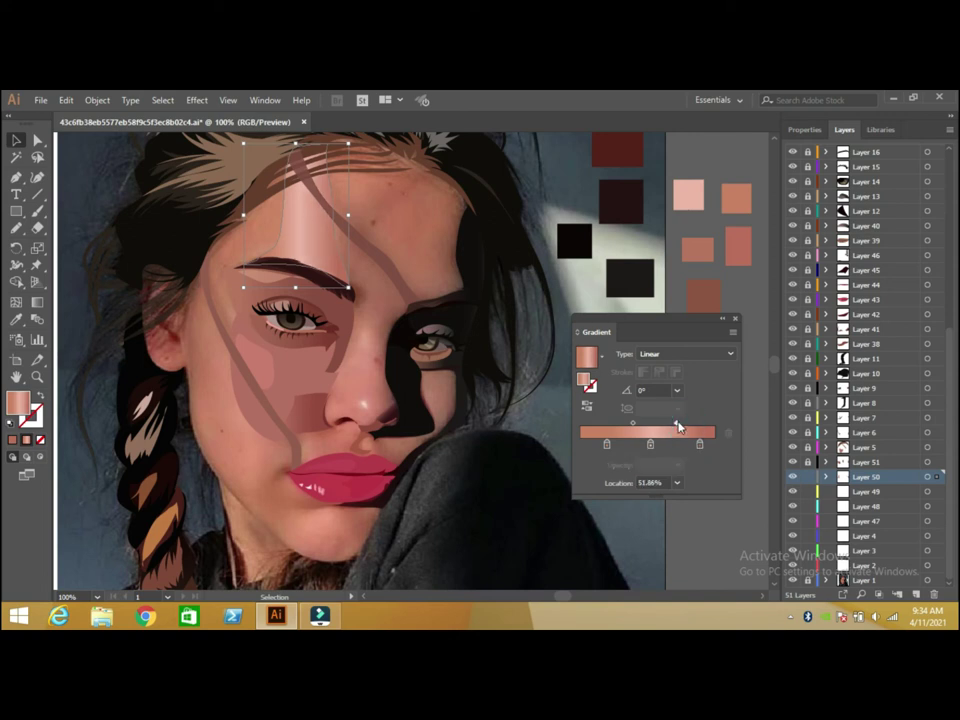
click(735, 321)
click(746, 300)
Lock Layer 50, then draw a temple shape on Layer 49 filled with the tan swatch colour.
click(808, 477)
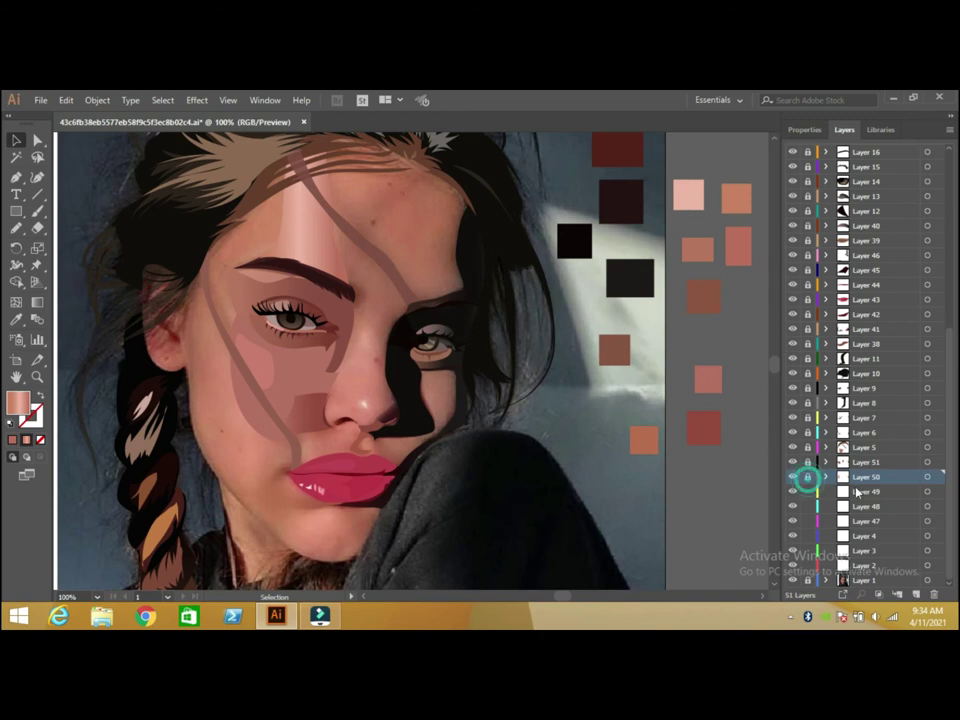
click(860, 491)
click(16, 228)
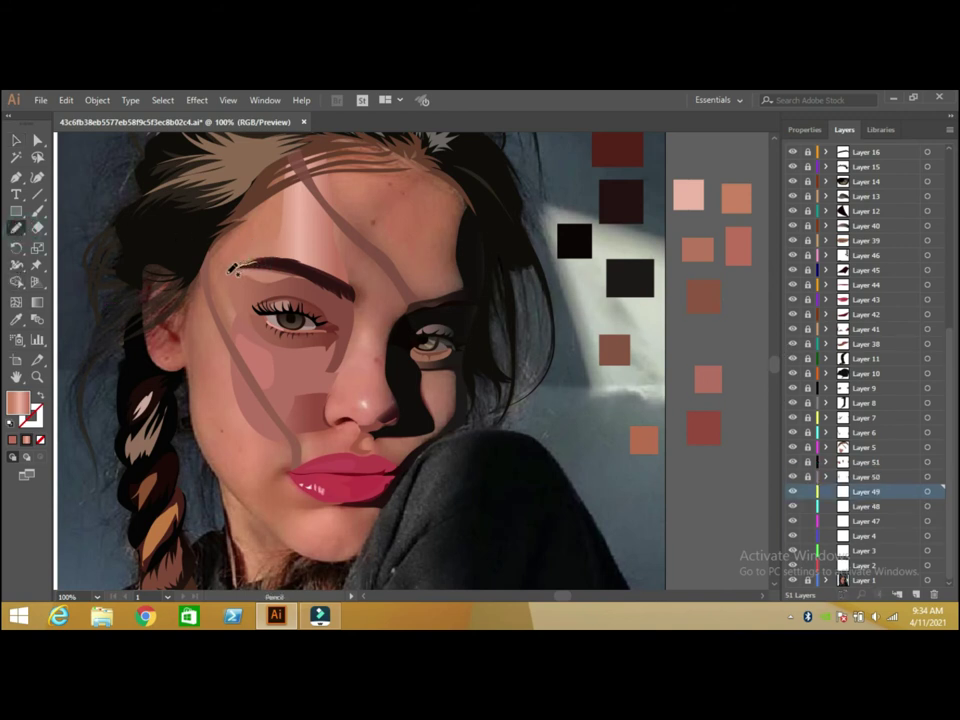
mouse_move(228, 271)
mouse_down()
mouse_move(246, 302)
mouse_move(226, 343)
mouse_move(214, 306)
mouse_move(294, 219)
mouse_move(250, 263)
mouse_up()
click(16, 320)
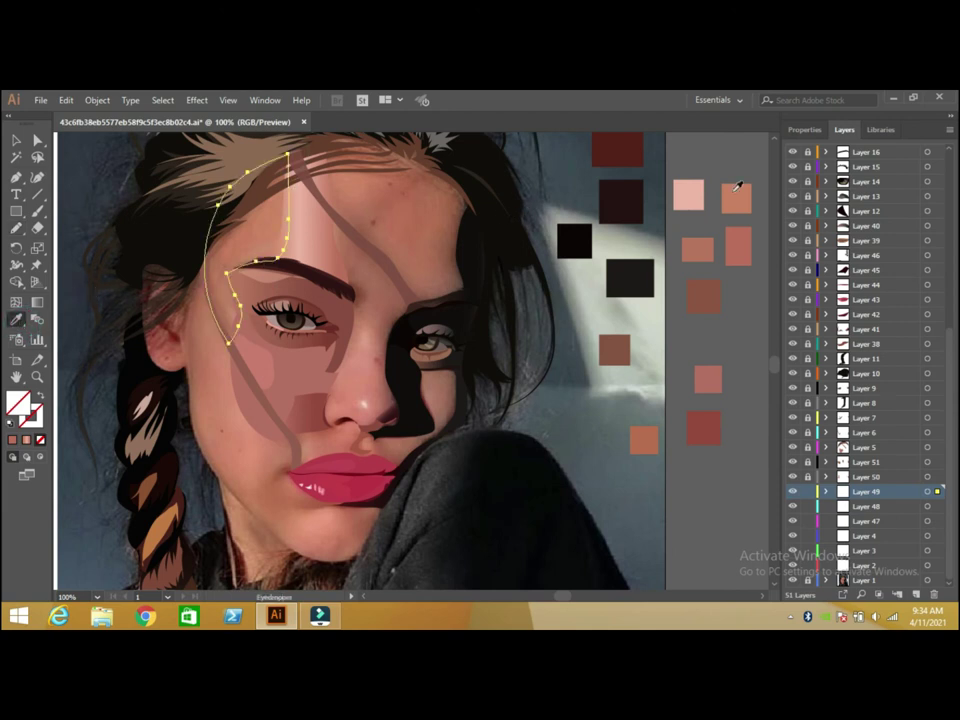
click(744, 195)
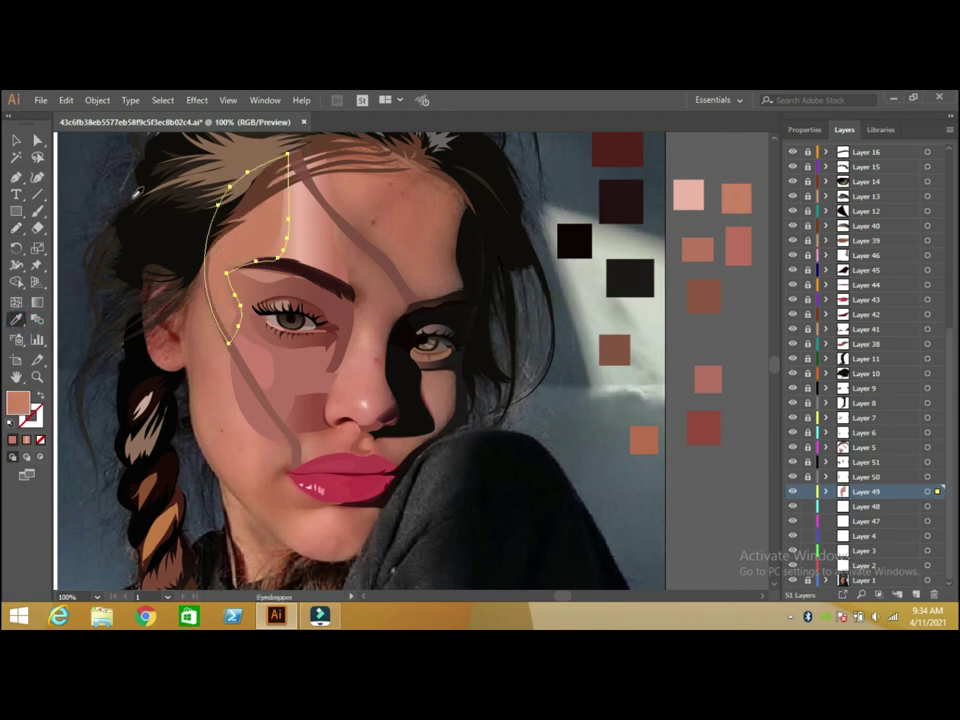
click(16, 140)
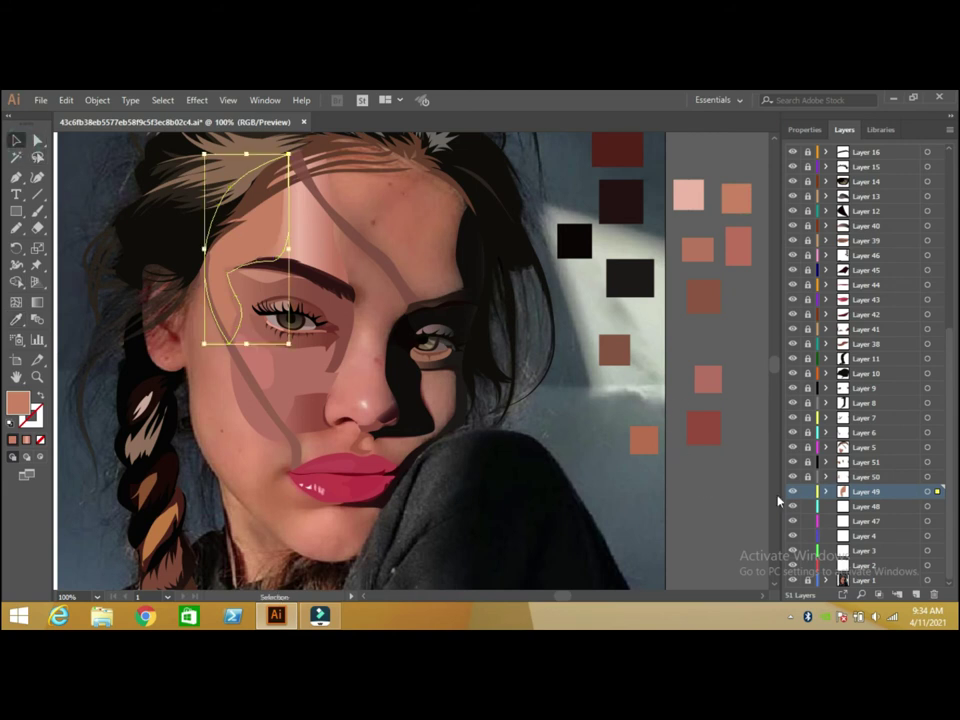
Move the forehead gradient's left stop right and nudge the right stop further right.
click(336, 259)
click(27, 440)
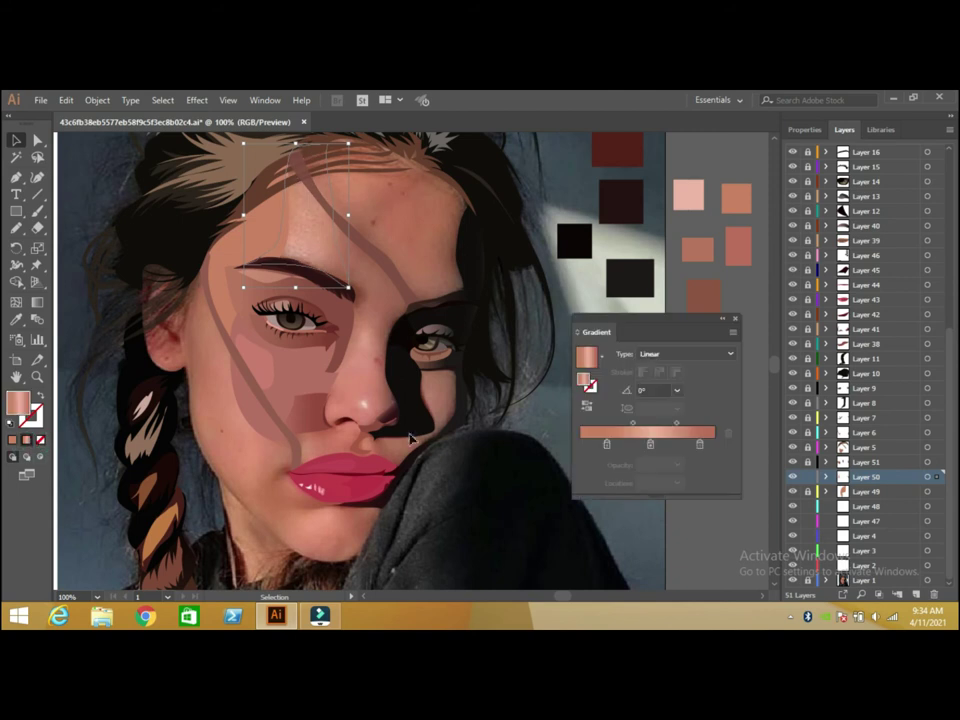
drag(607, 446, 655, 446)
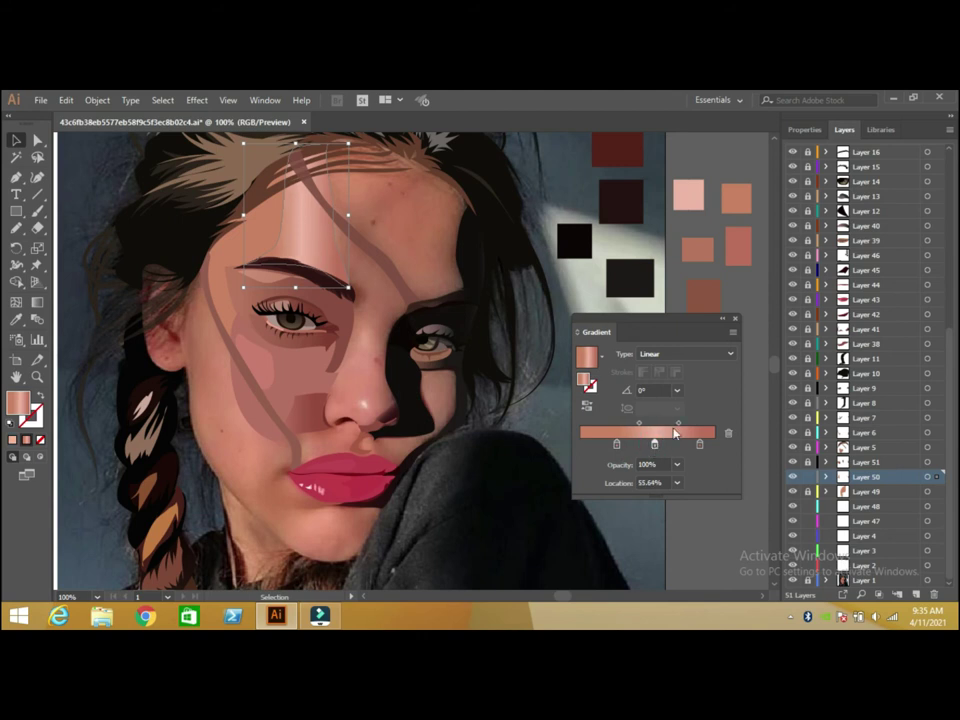
drag(699, 449, 702, 450)
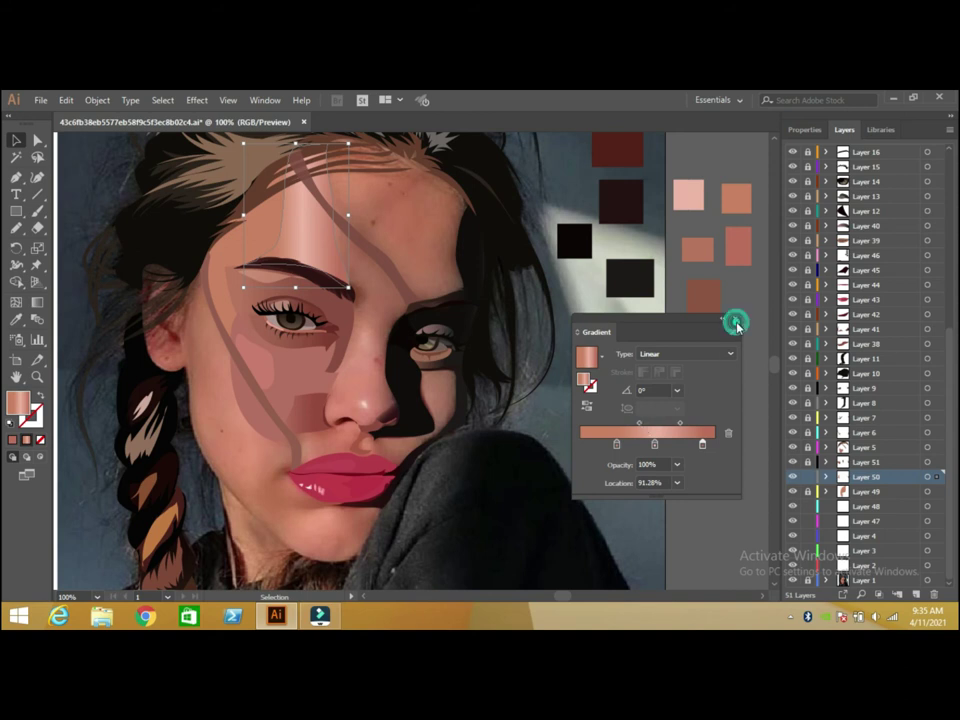
click(734, 319)
click(735, 370)
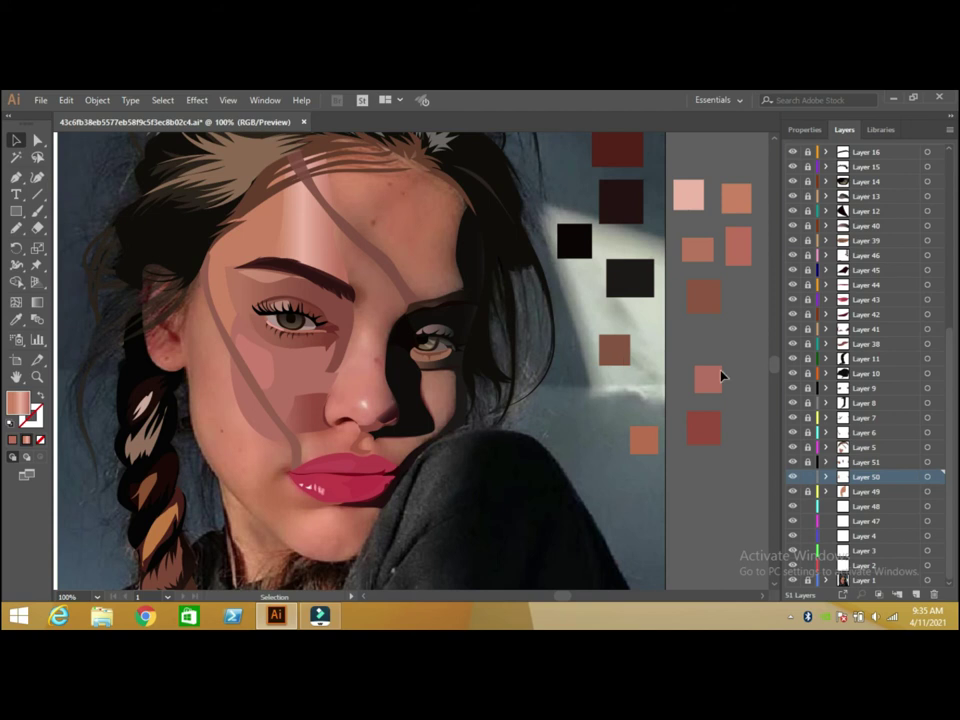
Pencil-draw a highlight shape down the forehead and fill it with the light pink swatch.
click(16, 227)
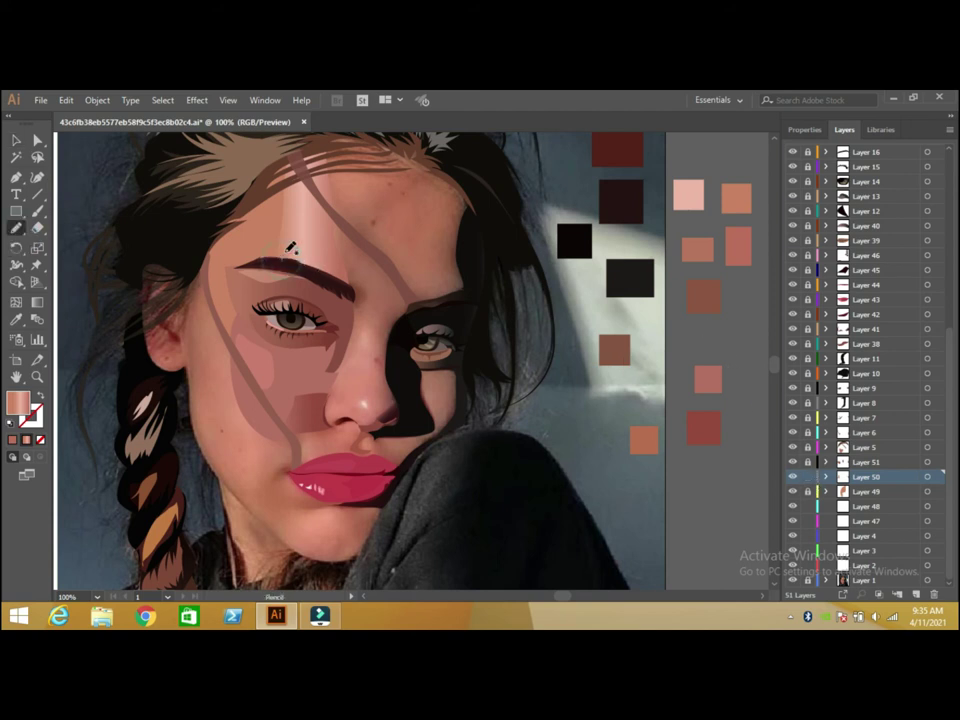
drag(295, 222, 313, 221)
ctrl+click(312, 262)
click(16, 319)
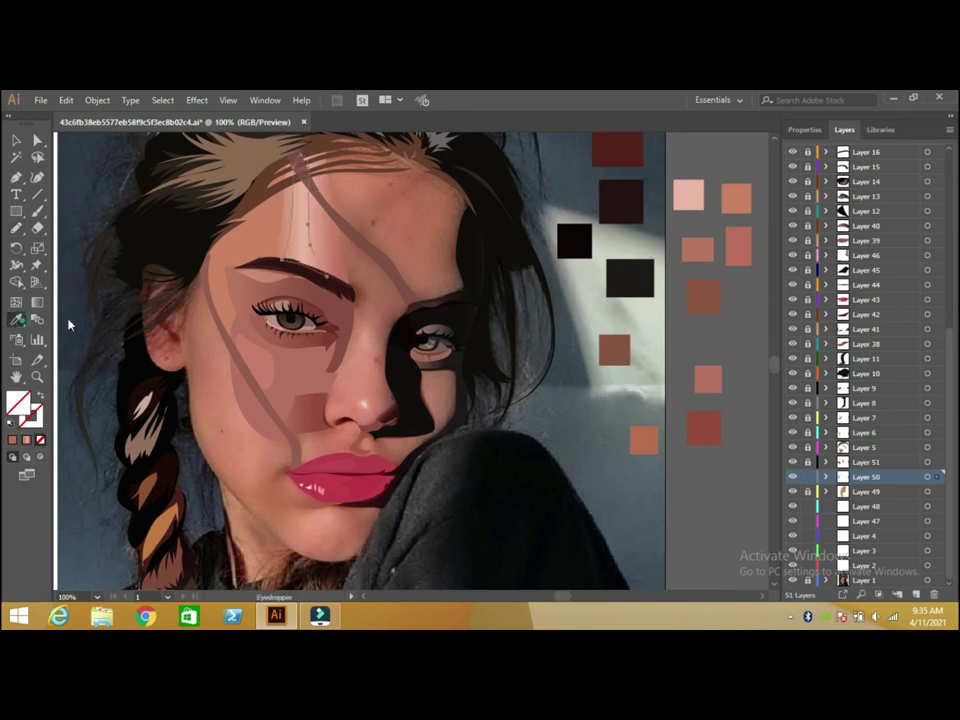
click(688, 196)
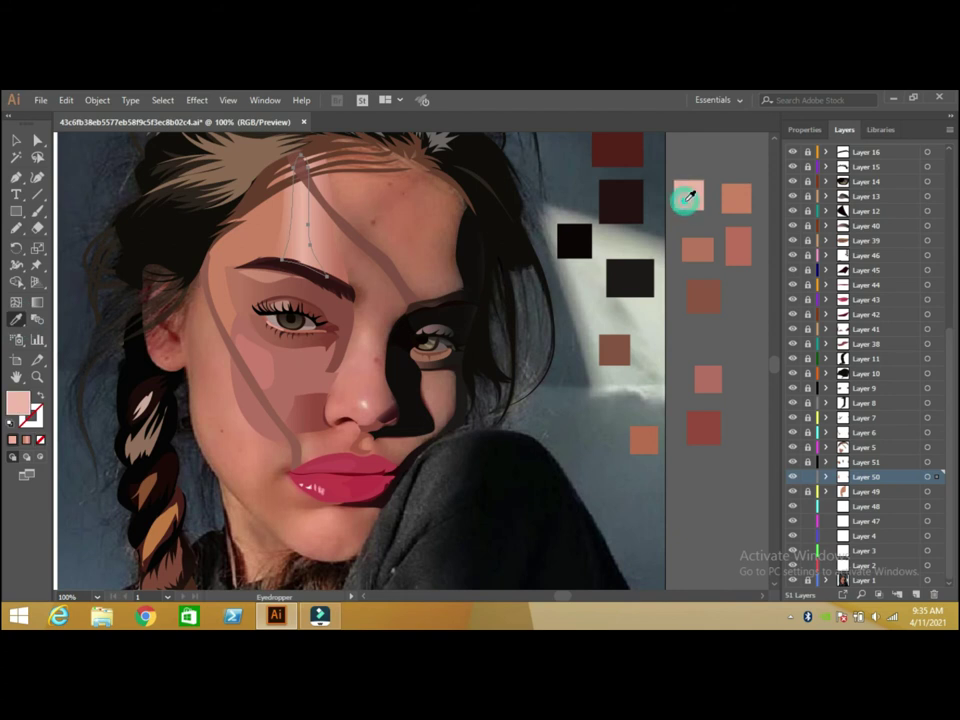
Lower the forehead highlight's opacity, then deselect it and return to the Layers list.
click(804, 129)
click(881, 325)
drag(876, 342, 866, 344)
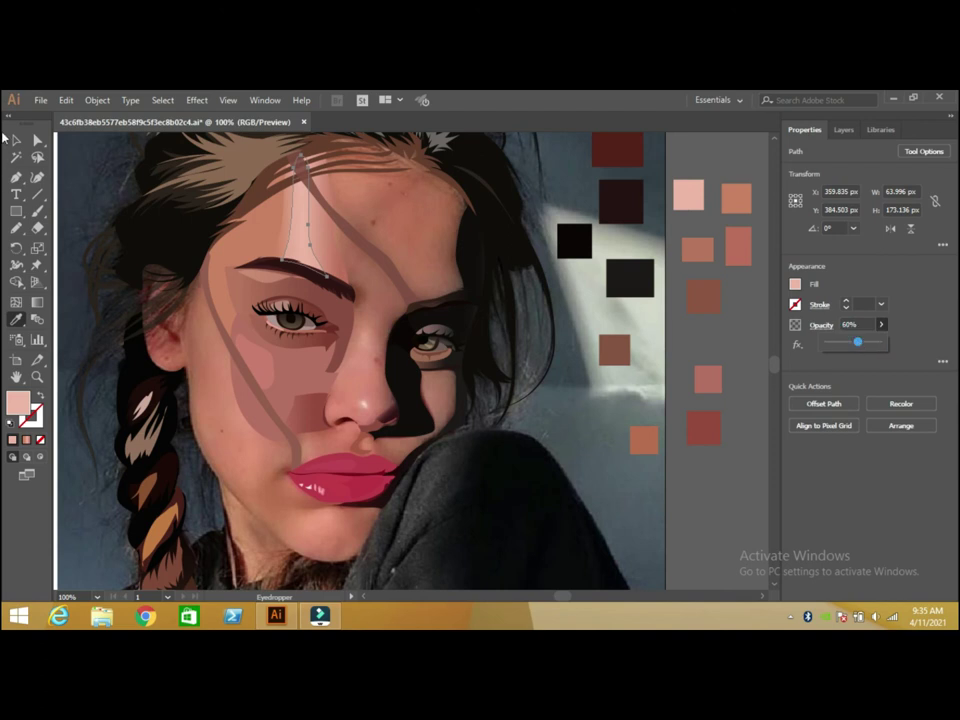
click(16, 140)
click(697, 331)
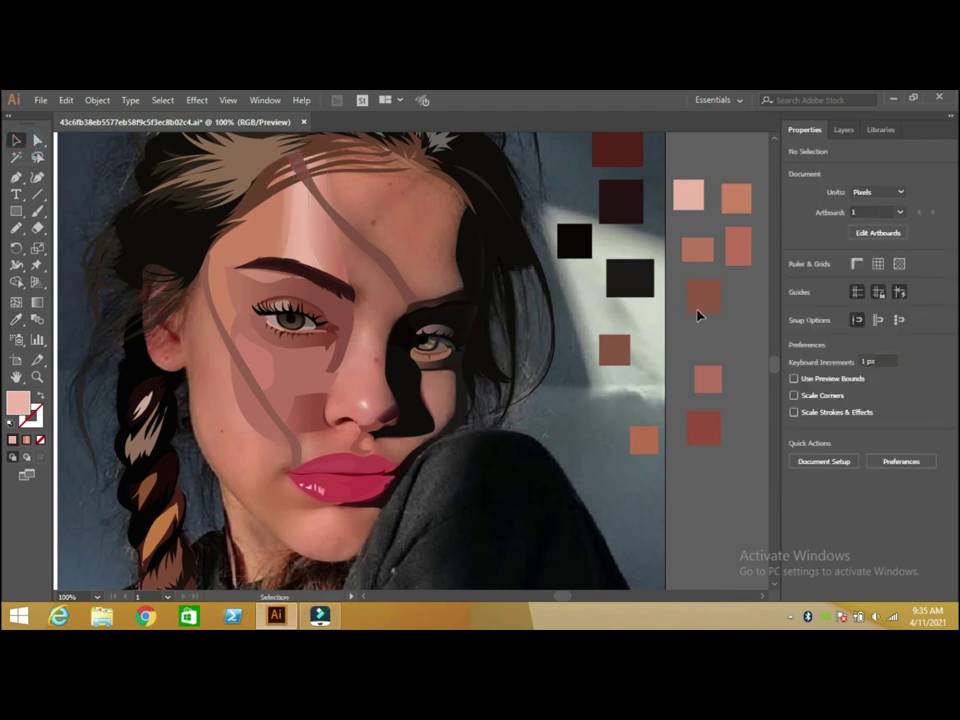
click(843, 130)
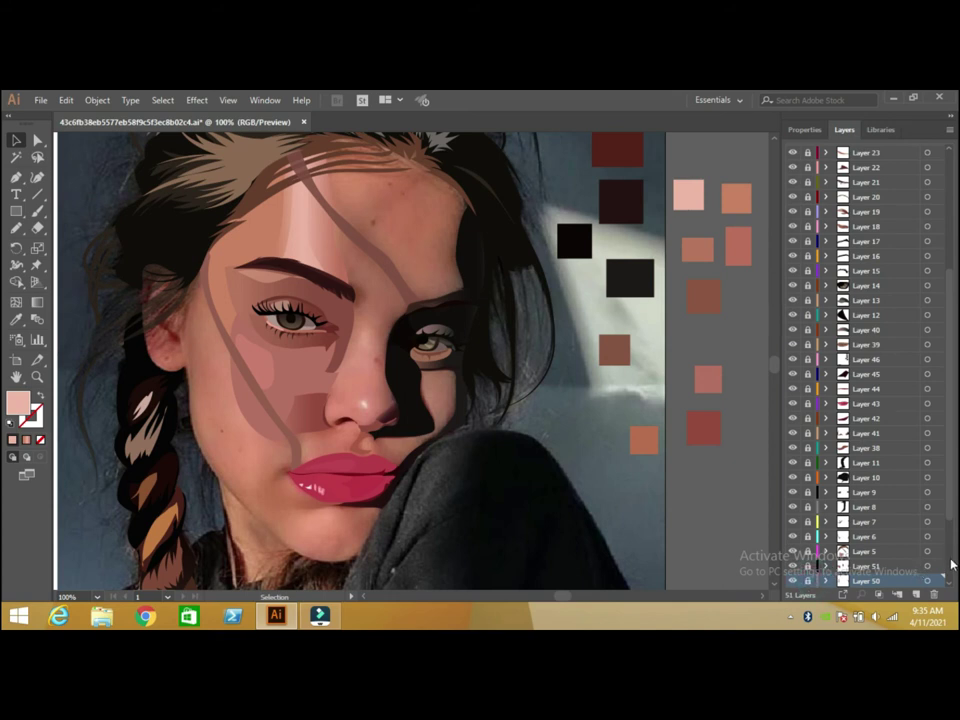
scroll(871, 512, down, 3)
On Layer 49, pencil-trace an unfilled outline of the nose's lit side from brow to tip.
click(858, 492)
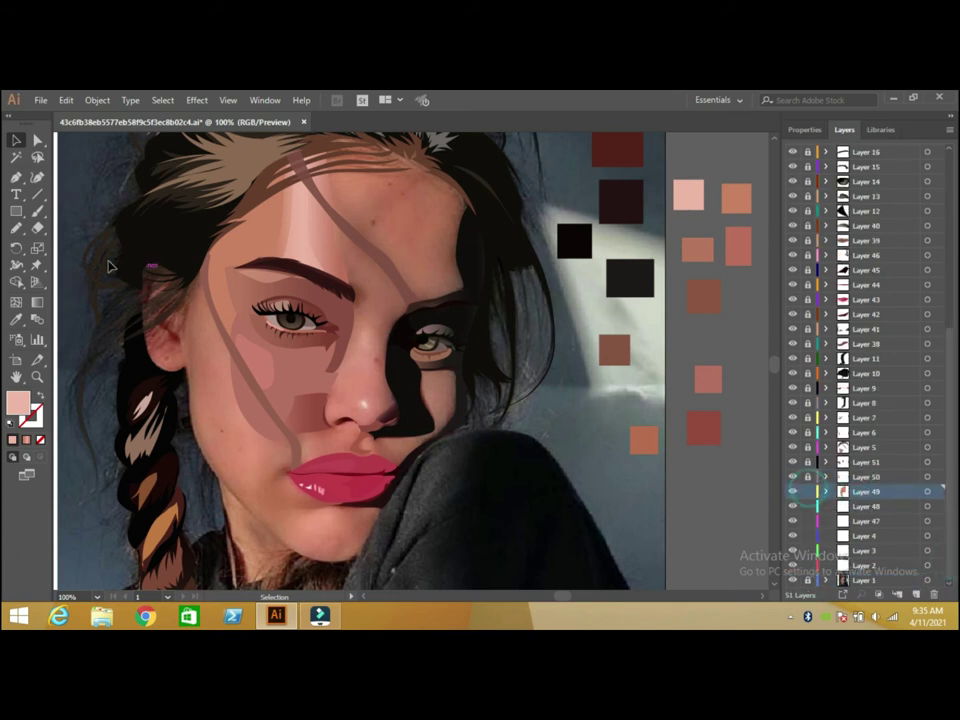
click(16, 228)
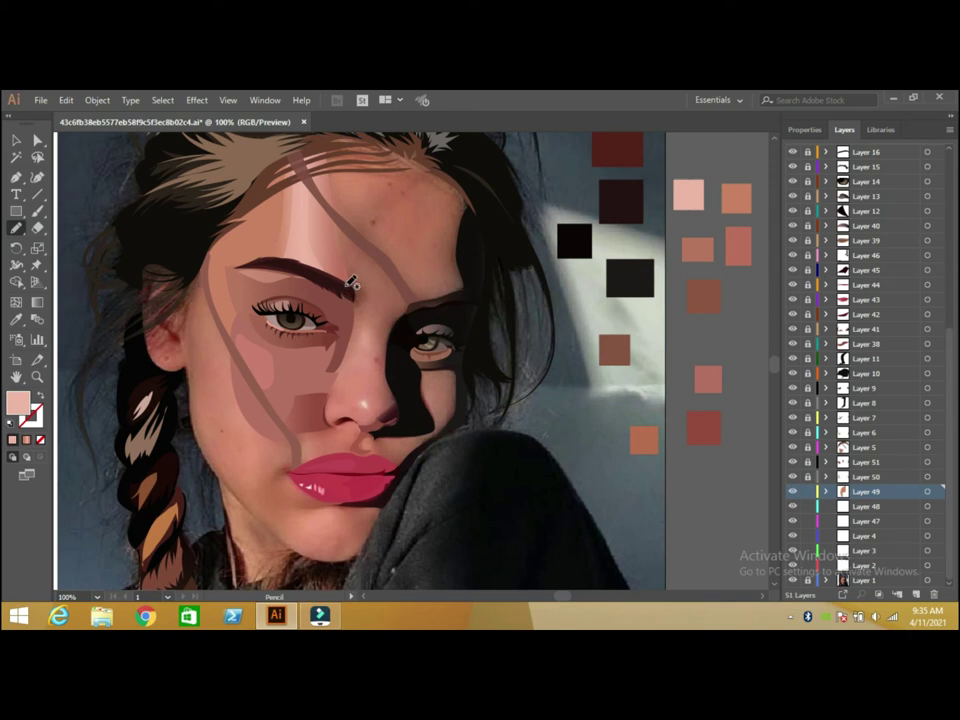
drag(347, 285, 358, 311)
drag(347, 292, 332, 423)
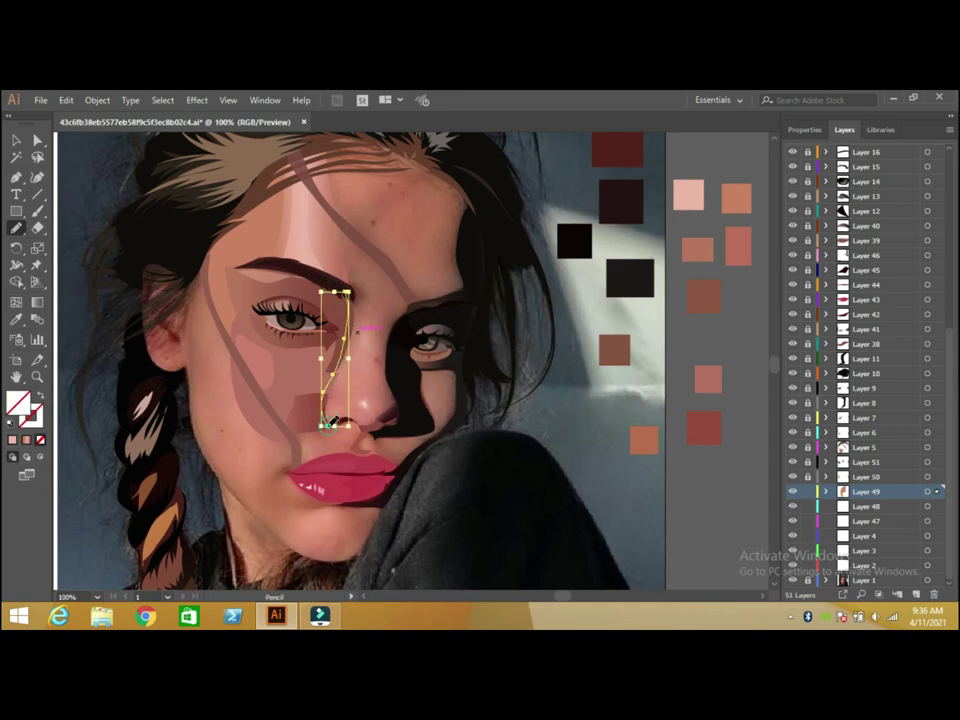
mouse_move(372, 424)
mouse_down()
mouse_move(457, 304)
mouse_move(330, 127)
mouse_move(297, 141)
mouse_move(315, 240)
mouse_up()
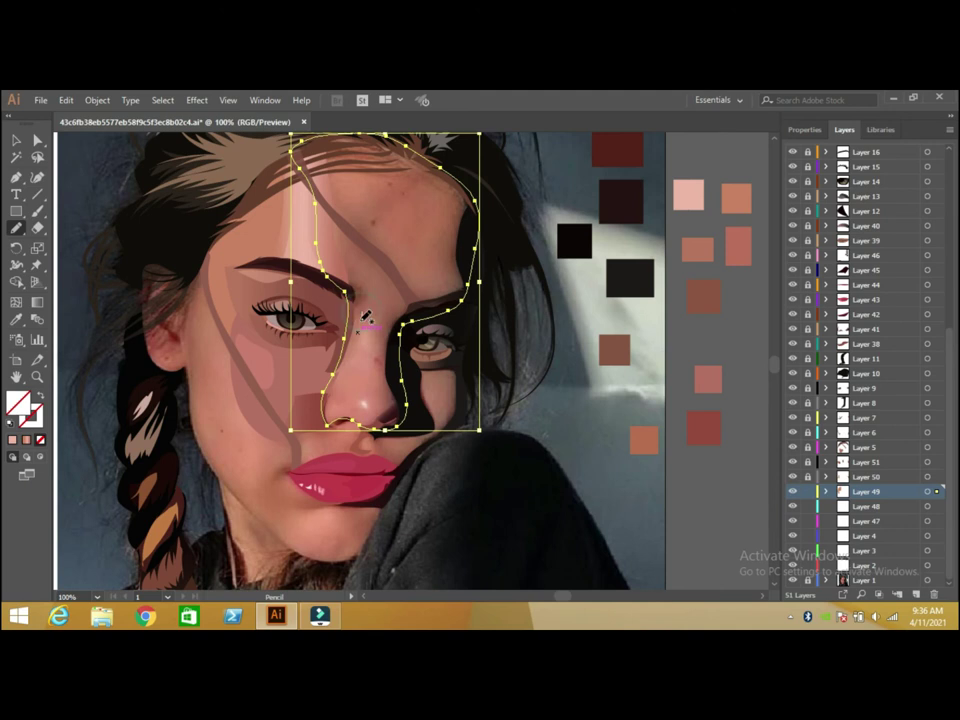
drag(362, 312, 360, 322)
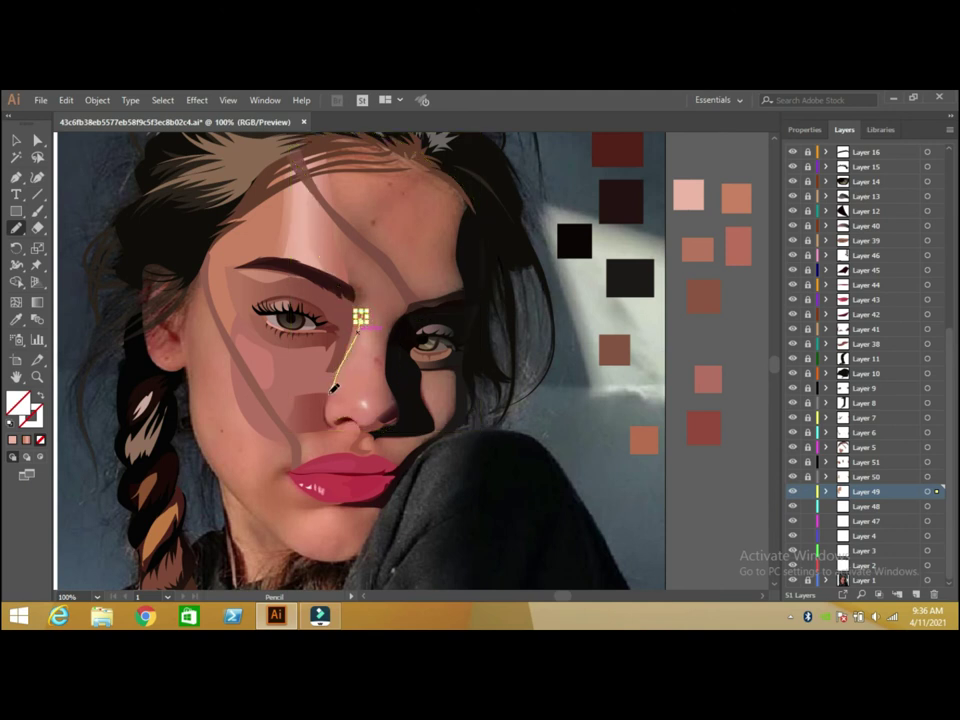
drag(333, 422, 348, 424)
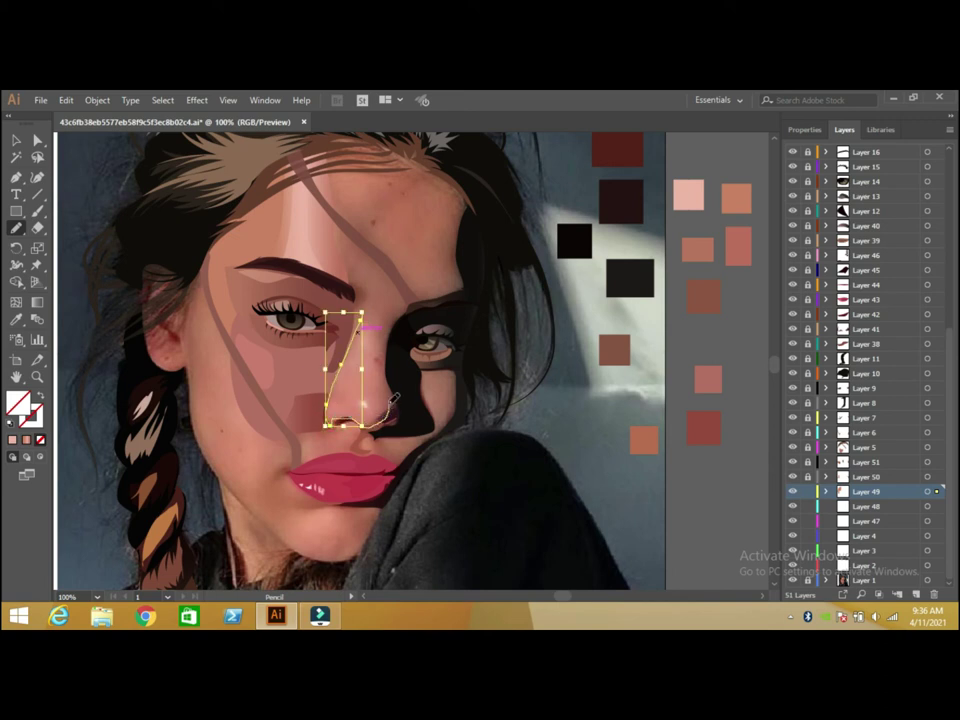
drag(379, 300, 372, 408)
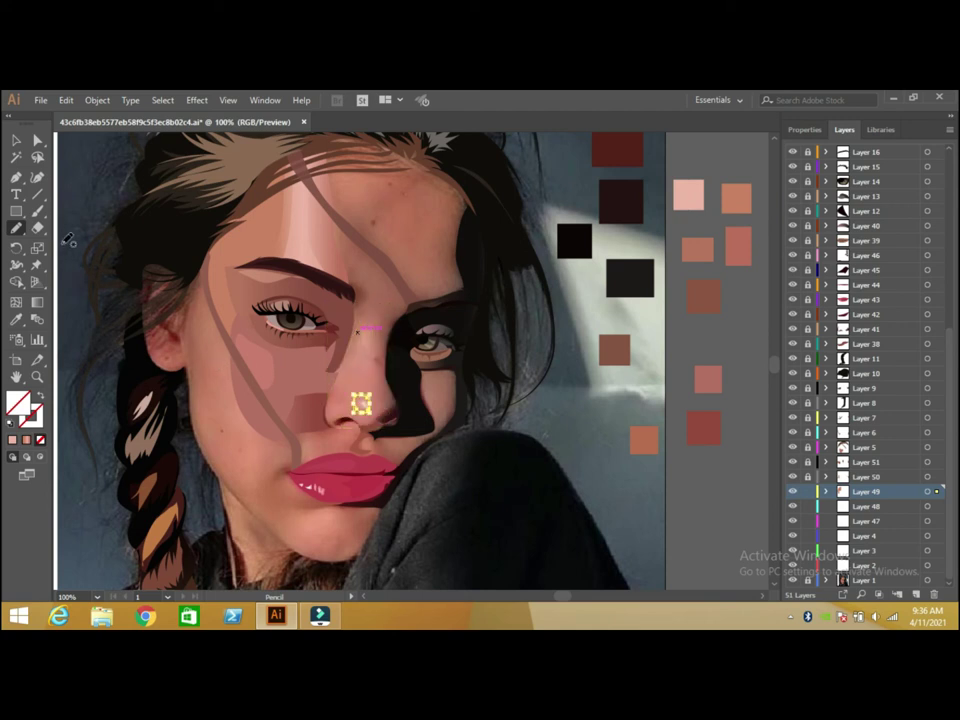
Sample a skin pink, lighten it in the Color Picker, and fill the nose shape with it.
click(17, 319)
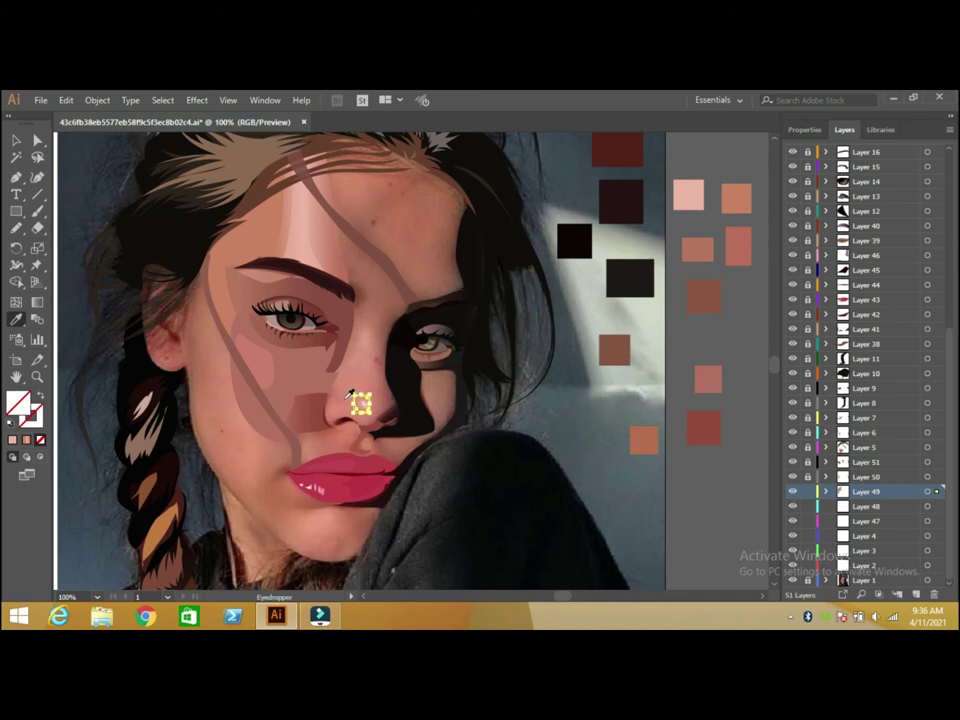
click(338, 404)
key(v)
double_click(17, 403)
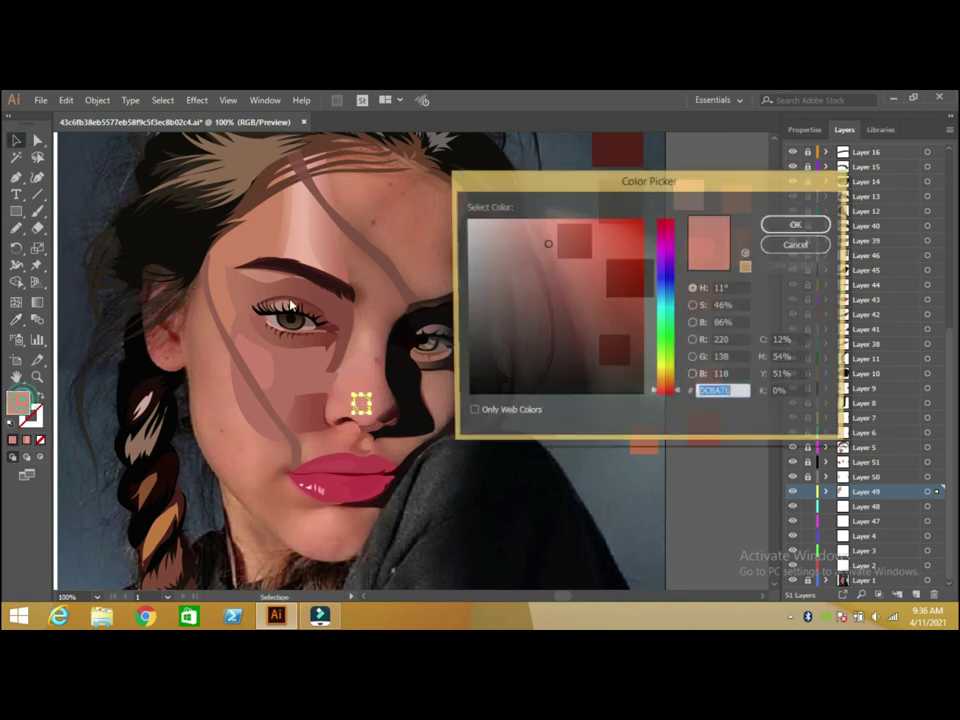
click(533, 227)
click(765, 224)
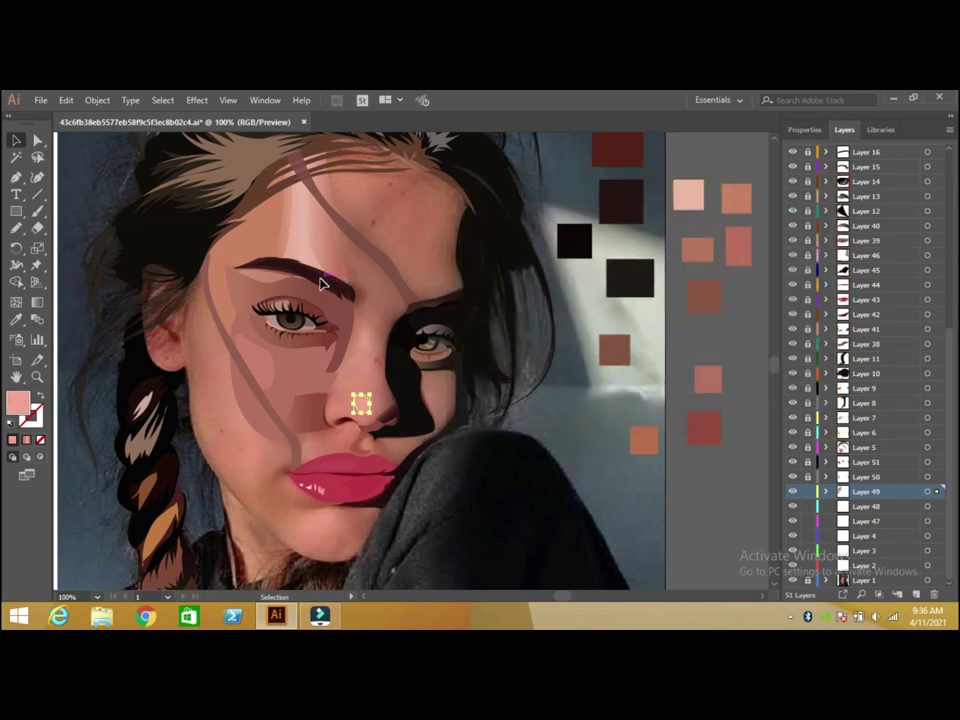
click(350, 352)
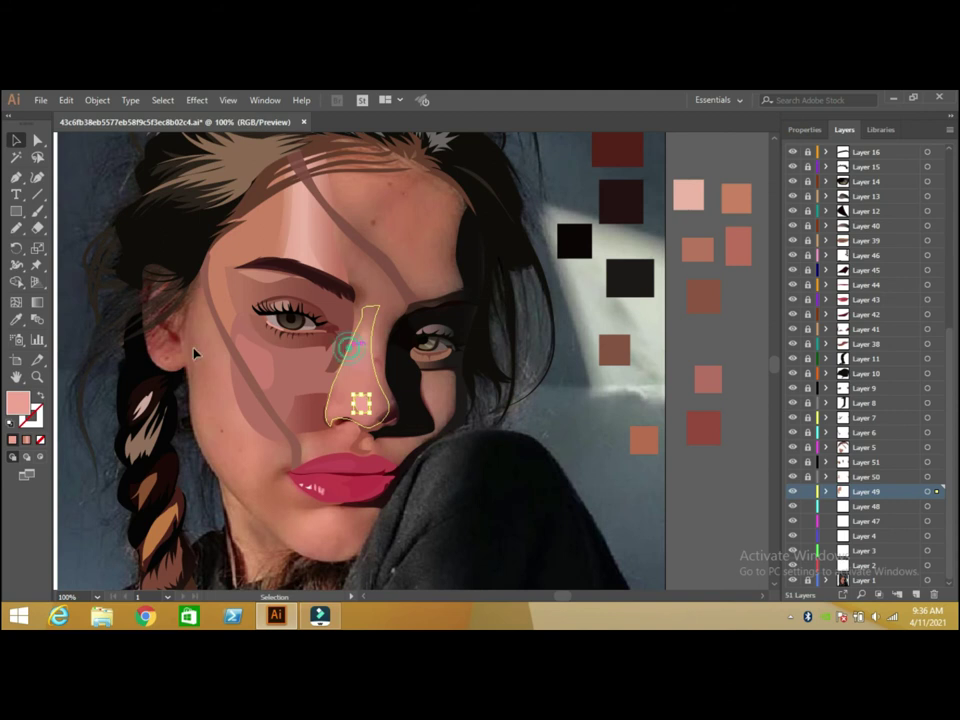
click(17, 319)
click(354, 368)
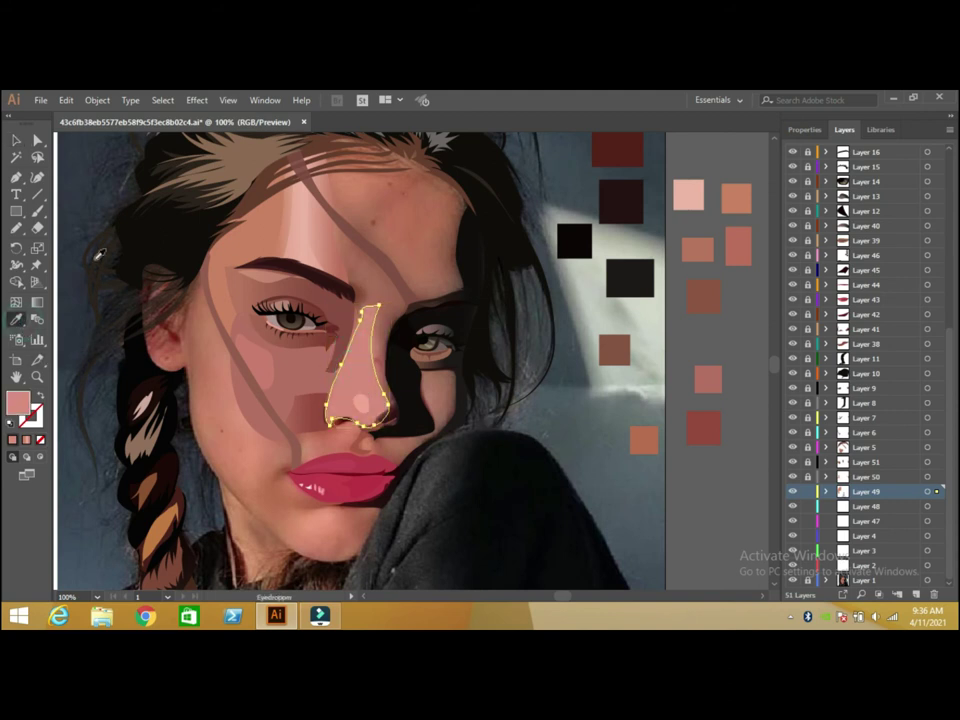
Fill the large face shape with the salmon swatch, then reselect the nose and review its fill colour.
click(17, 140)
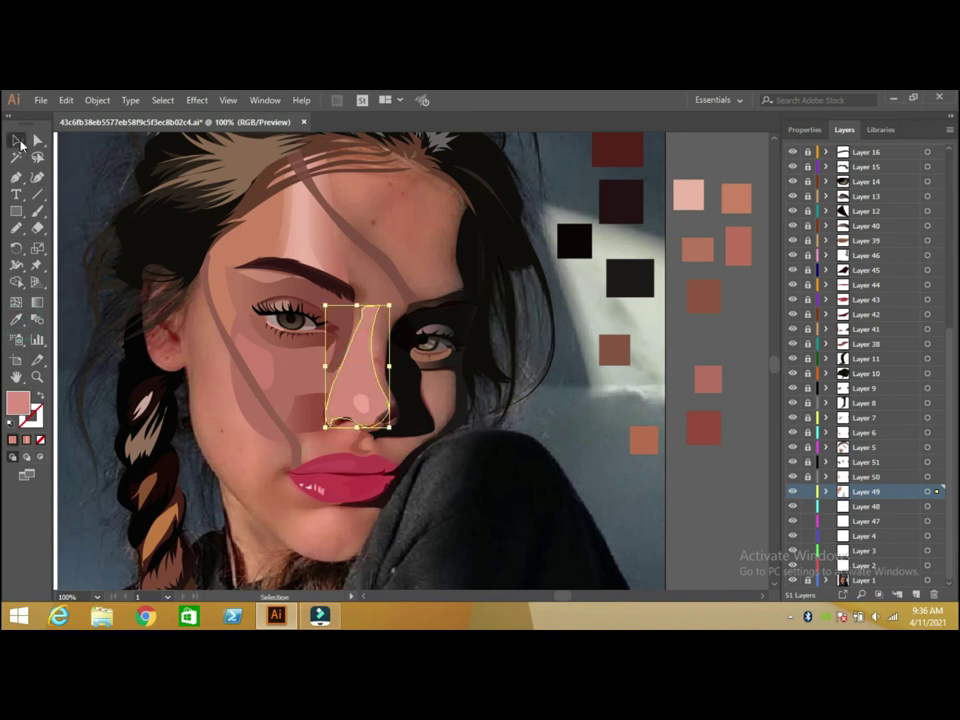
click(315, 255)
key(i)
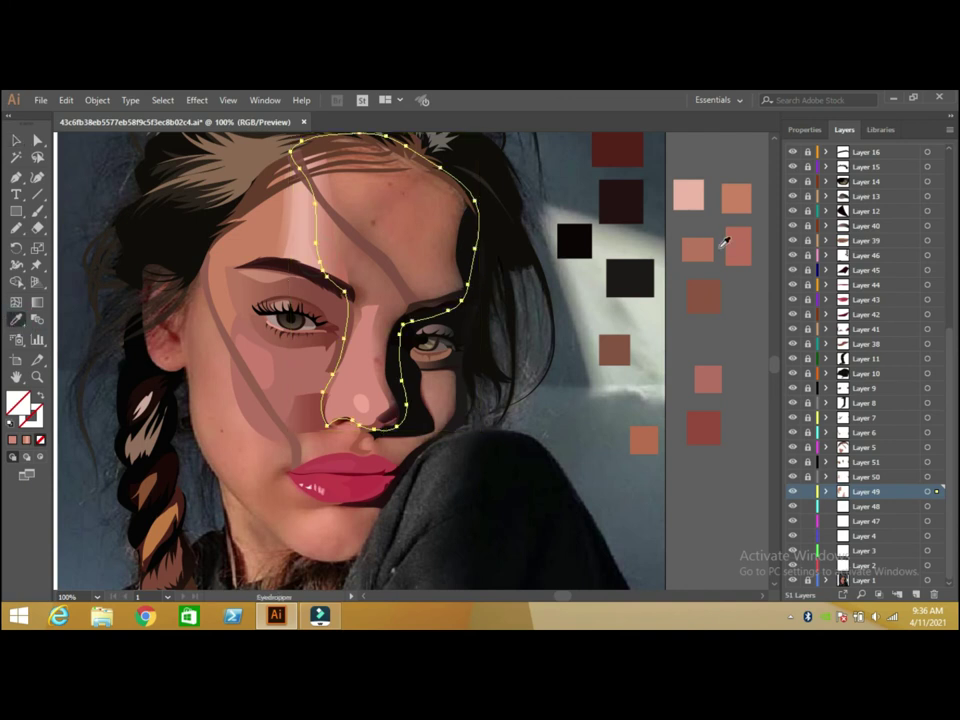
click(740, 250)
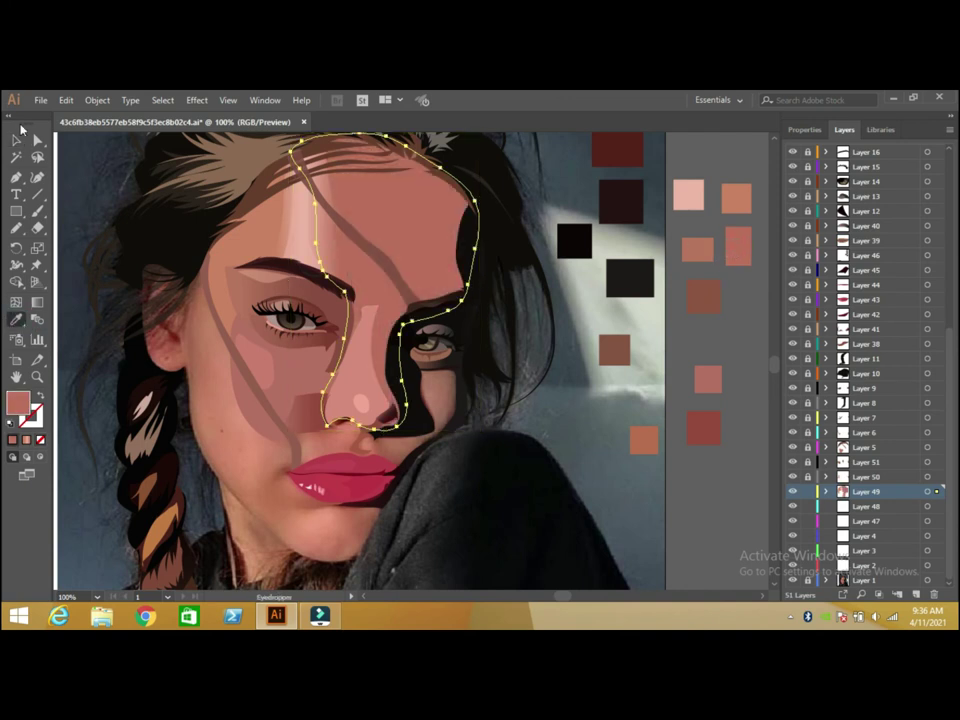
click(17, 140)
click(462, 394)
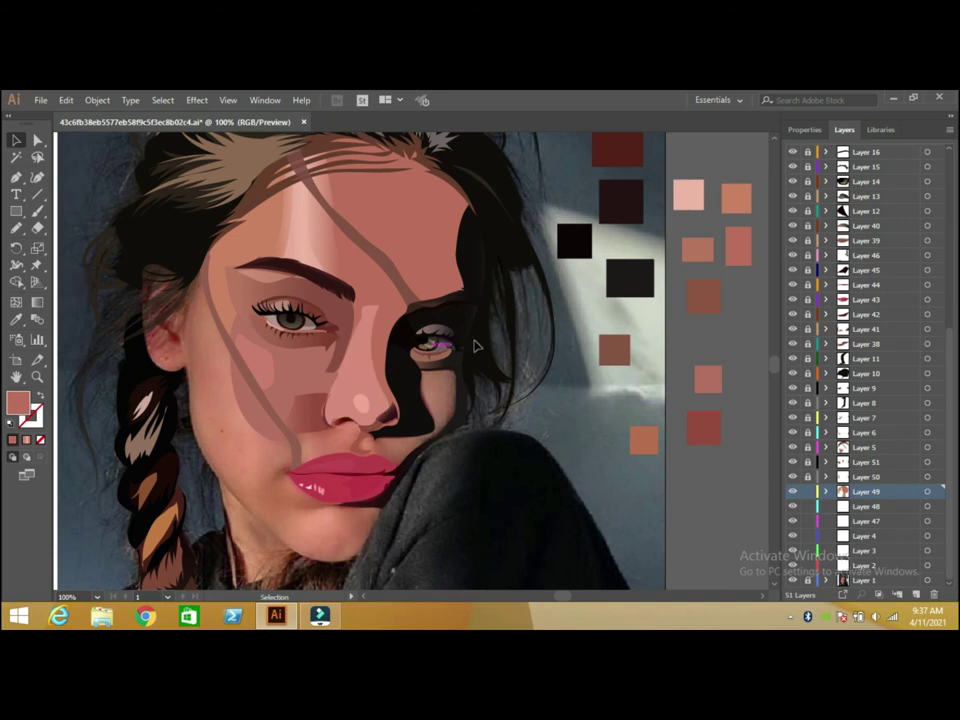
click(362, 355)
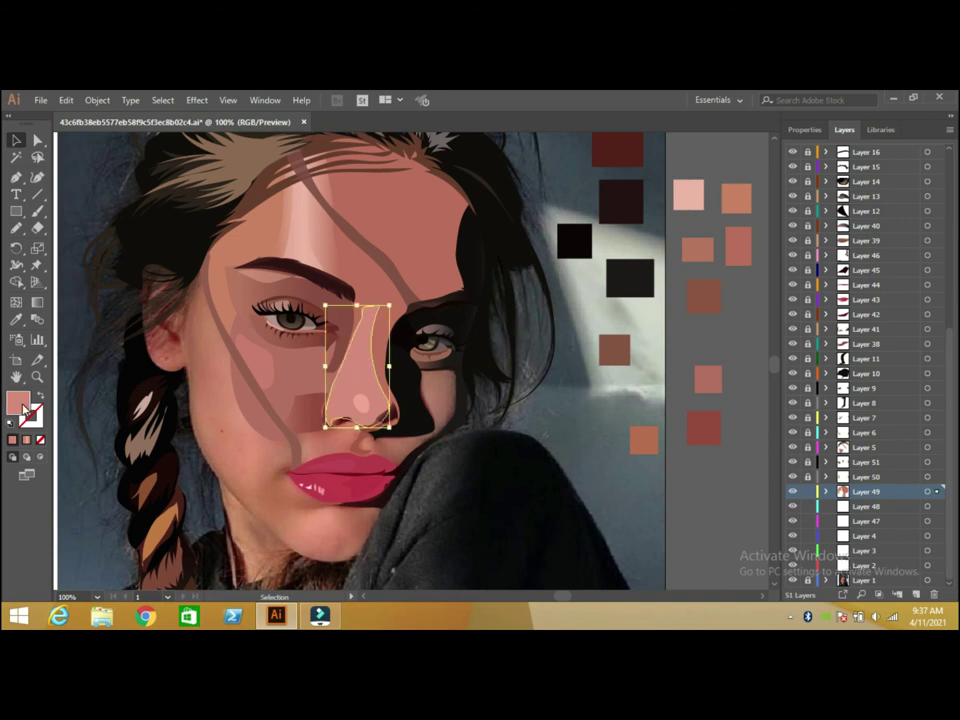
double_click(17, 402)
click(797, 245)
Give the nose a two-stop gradient fill and recolour its left stop.
click(27, 440)
drag(656, 448, 724, 435)
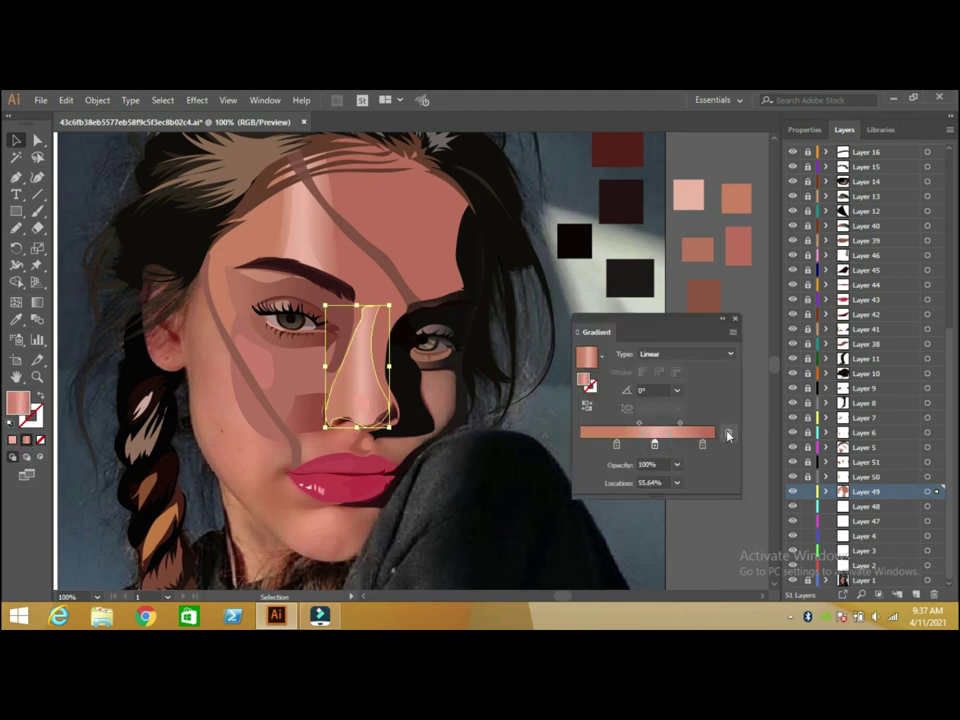
click(616, 444)
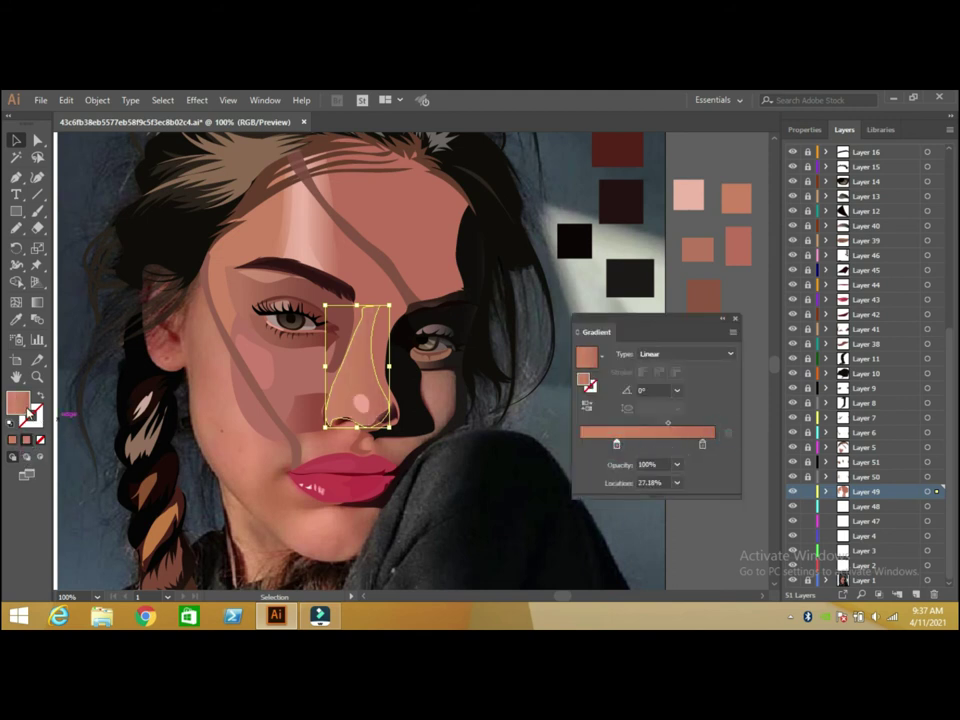
double_click(18, 402)
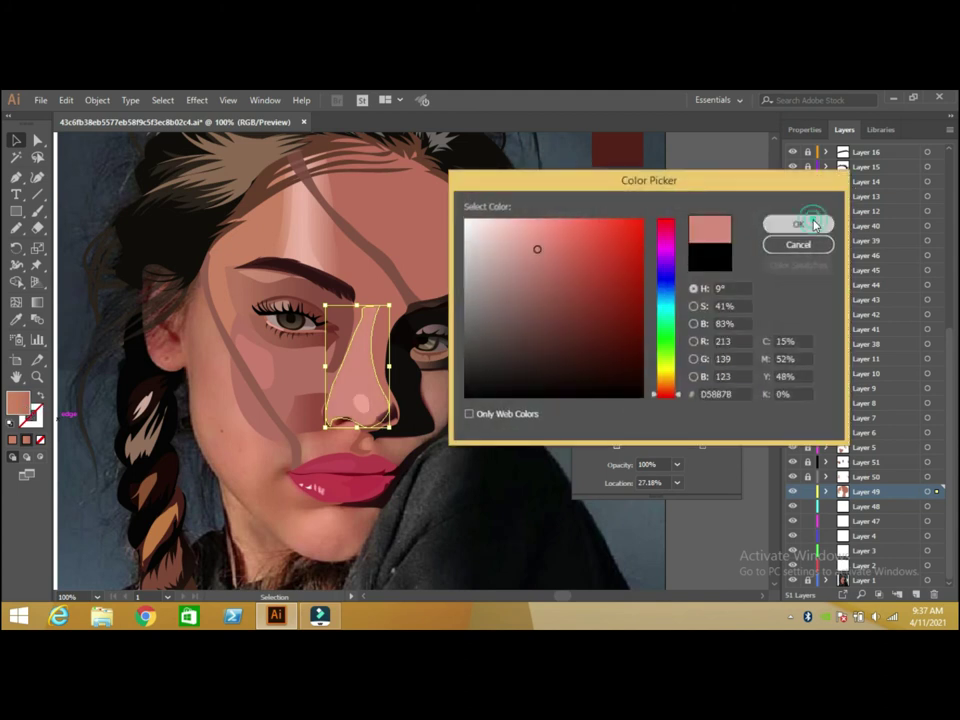
click(798, 224)
click(742, 249)
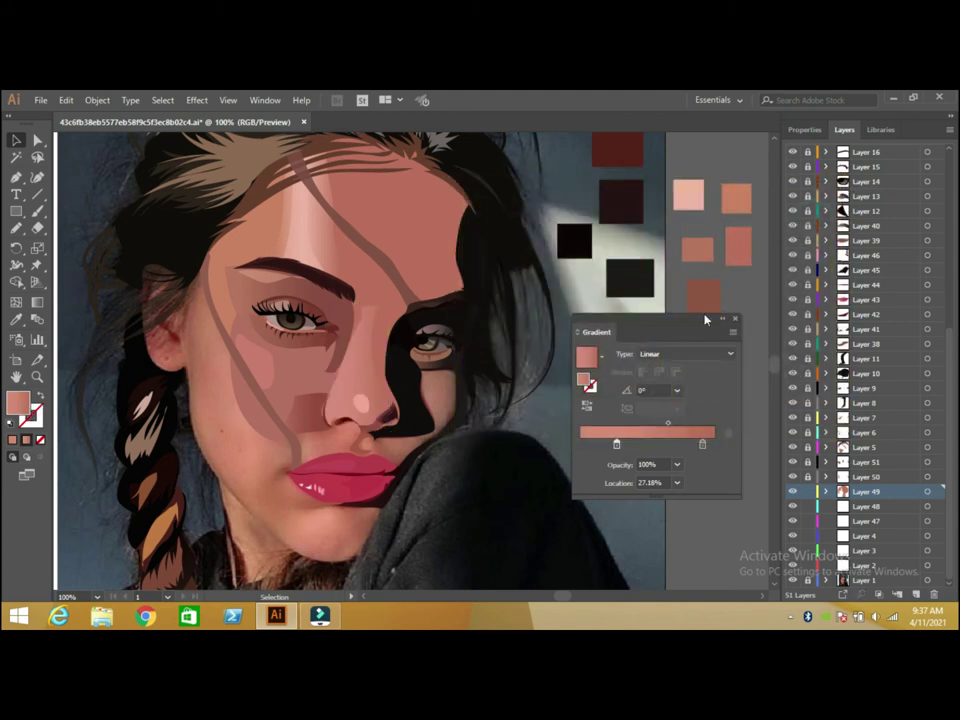
Check the salmon swatch colour, then reselect the nose and adjust its gradient colour.
click(738, 248)
double_click(22, 408)
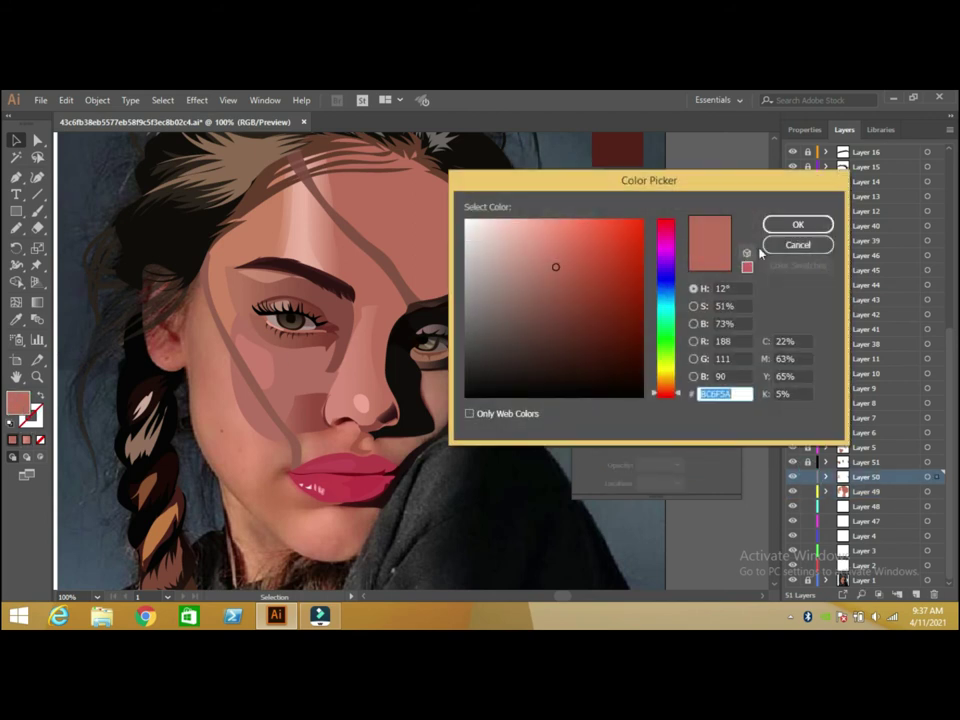
click(798, 224)
click(355, 345)
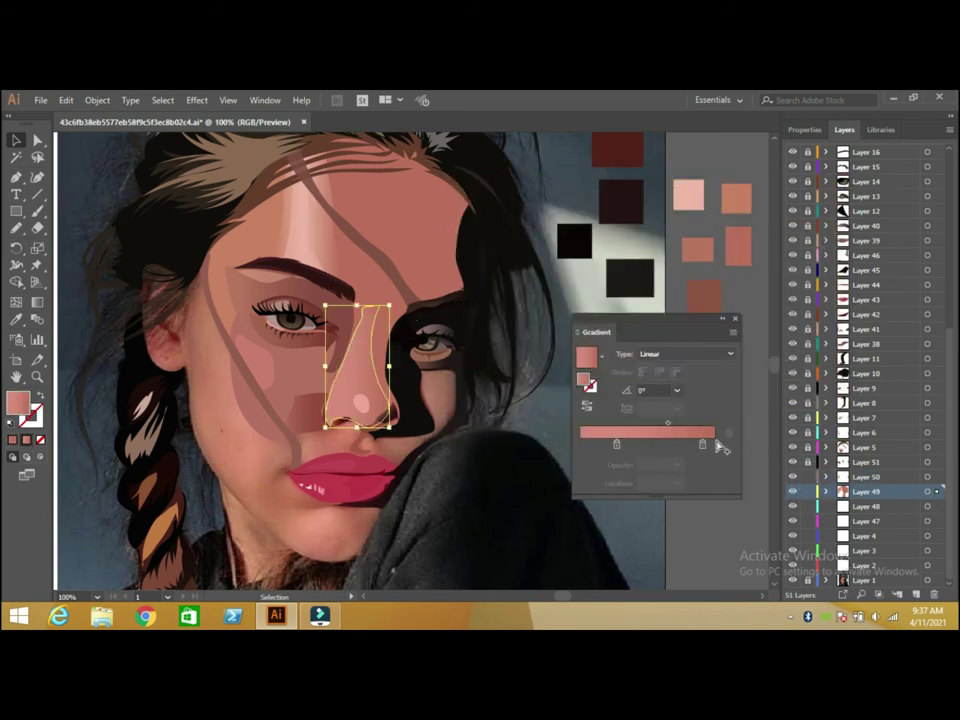
double_click(16, 405)
click(798, 222)
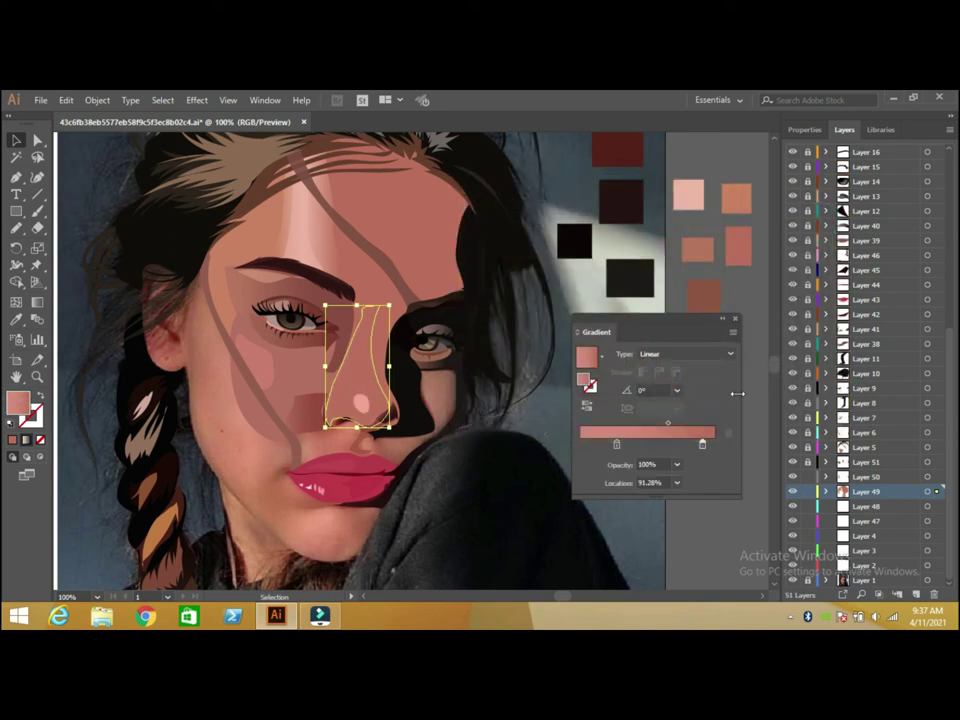
Set the nose gradient angle to 90°, close the Gradient panel and deselect.
click(677, 390)
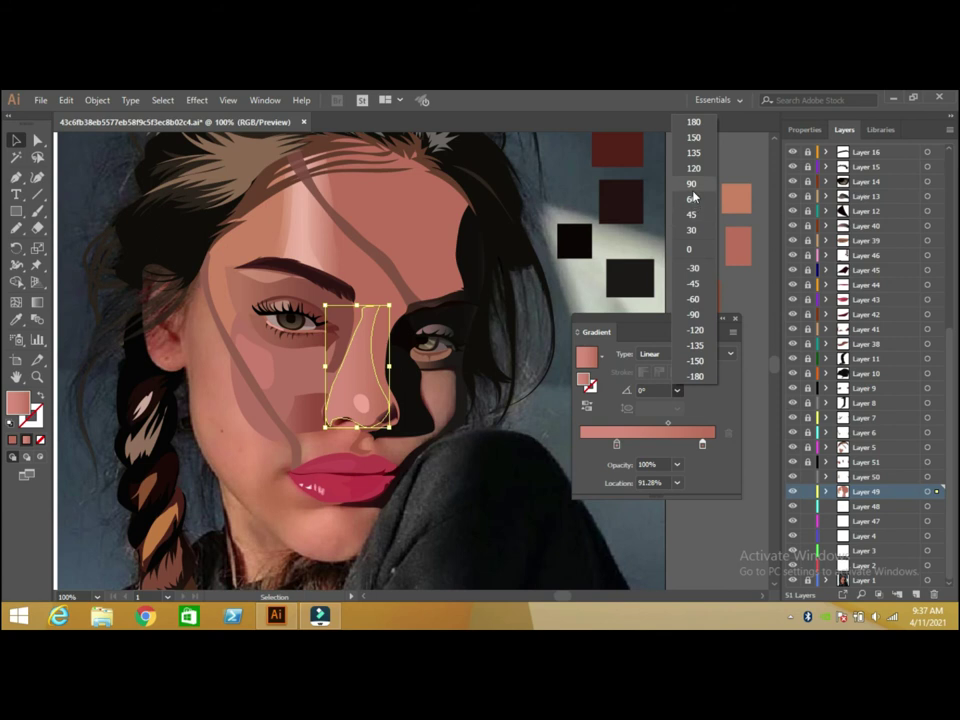
click(692, 188)
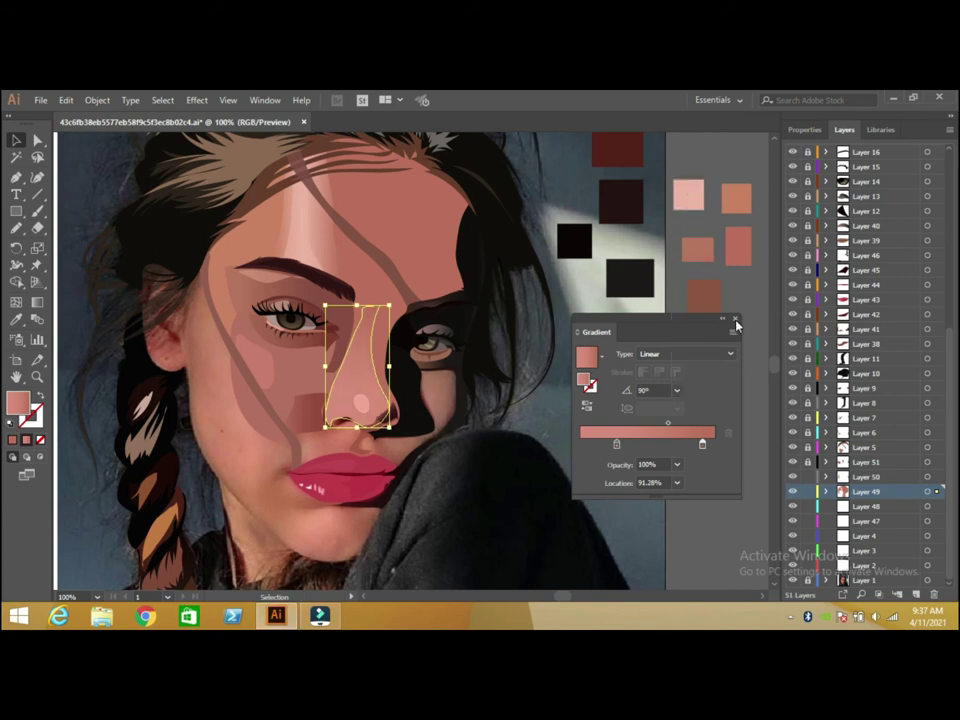
click(736, 322)
key(ctrl+shift+a)
Sample the forehead's light pink, make the fill a paler pink, and select Layer 48.
click(15, 229)
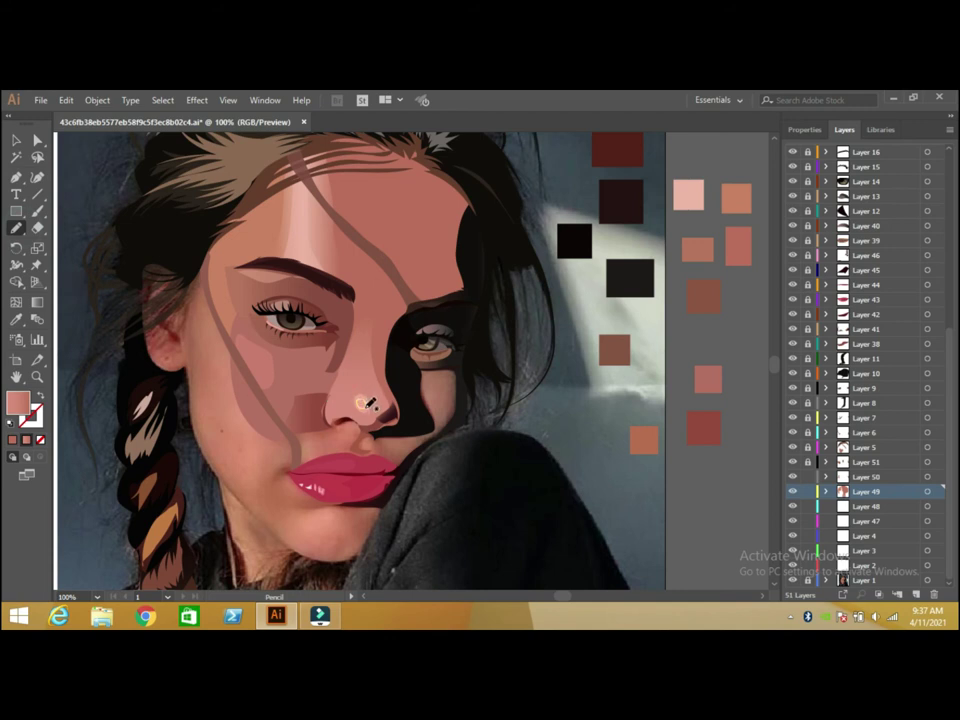
click(16, 319)
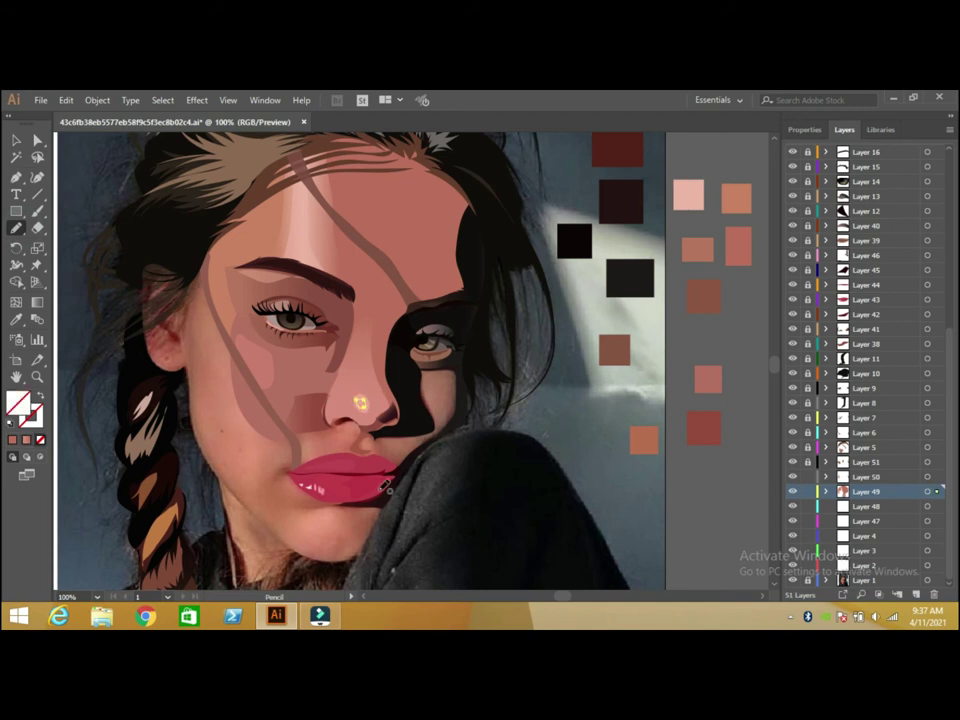
click(298, 242)
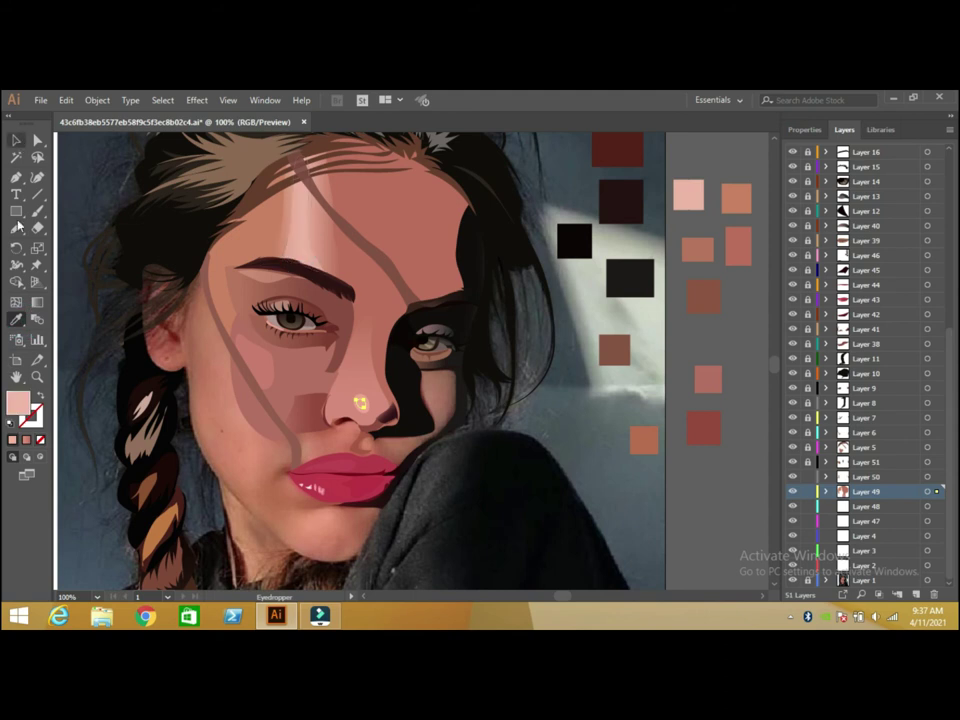
double_click(17, 402)
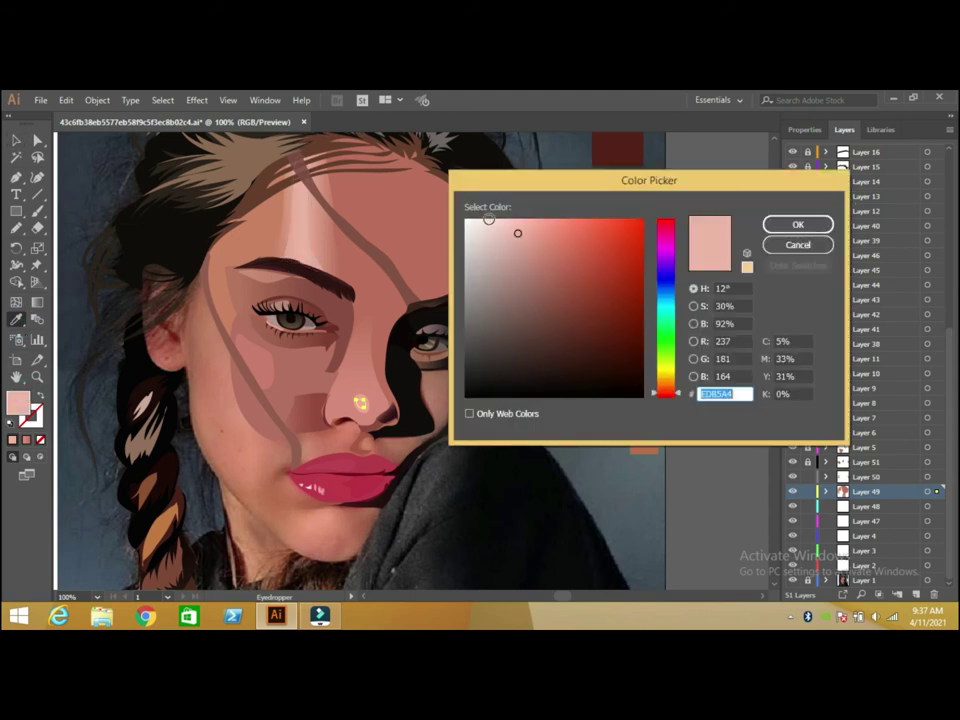
click(488, 218)
click(797, 224)
click(16, 140)
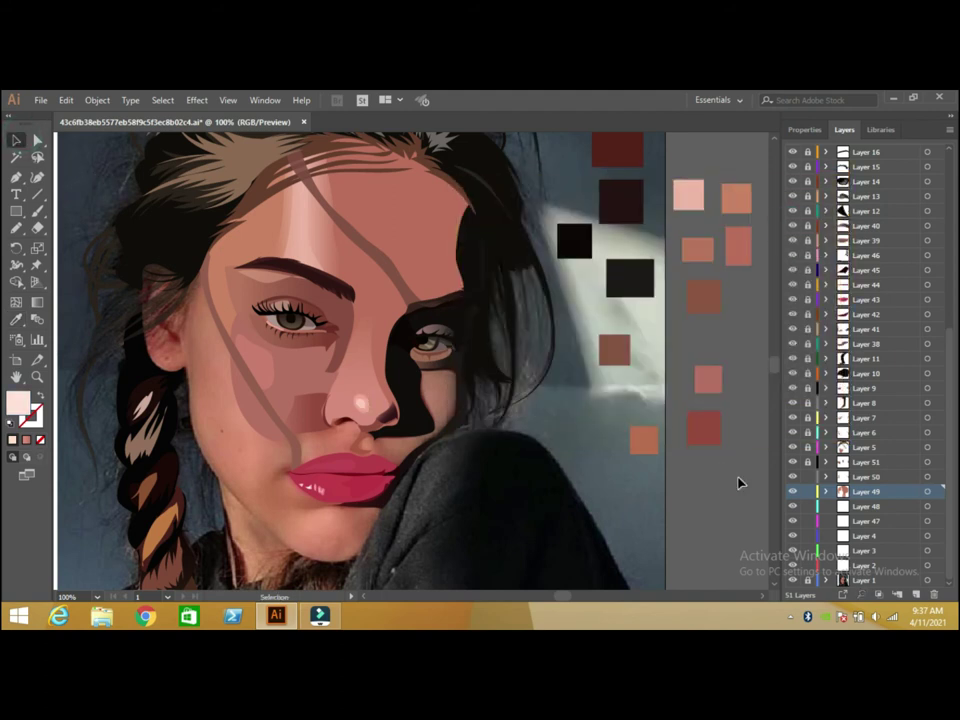
click(818, 500)
On Layer 48, pencil-trace the face edge from the left temple down the jaw and across the chin.
click(843, 507)
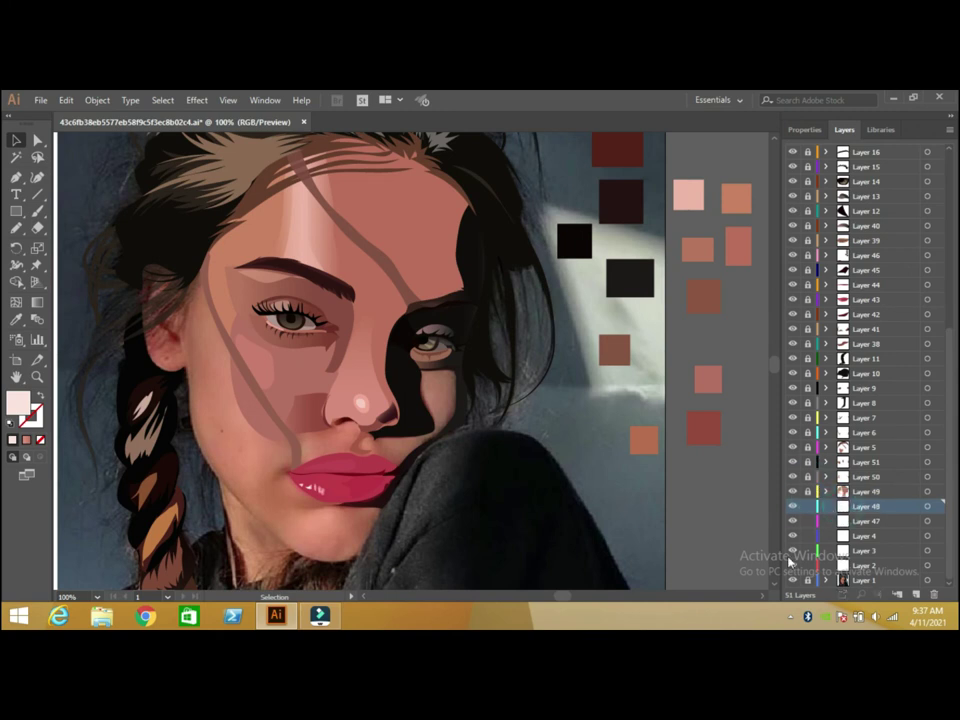
scroll(773, 578, down, 2)
key(n)
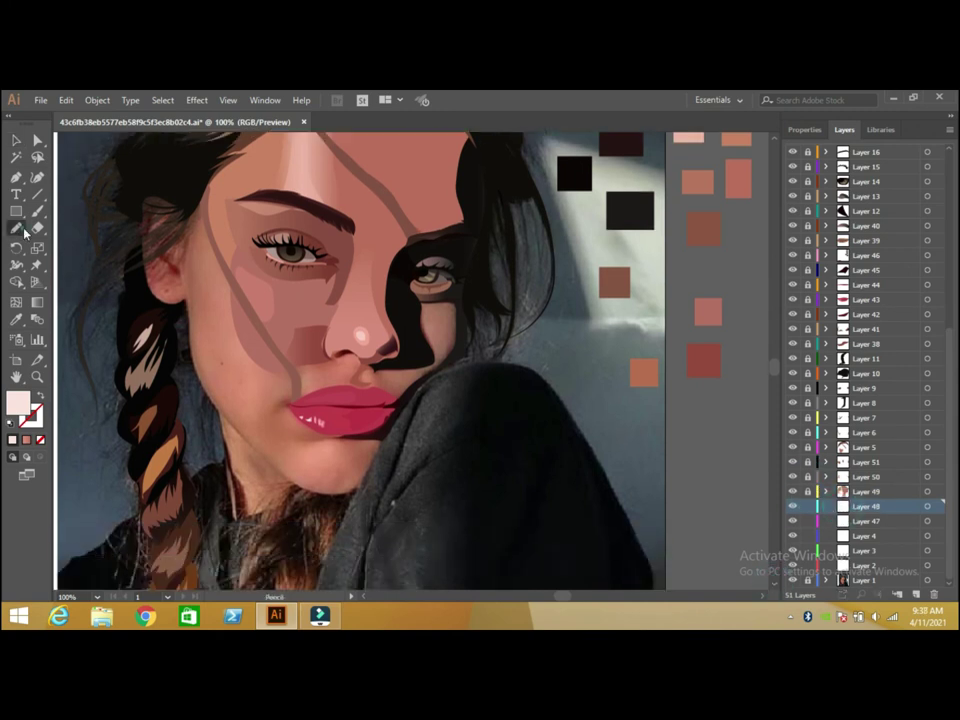
click(773, 141)
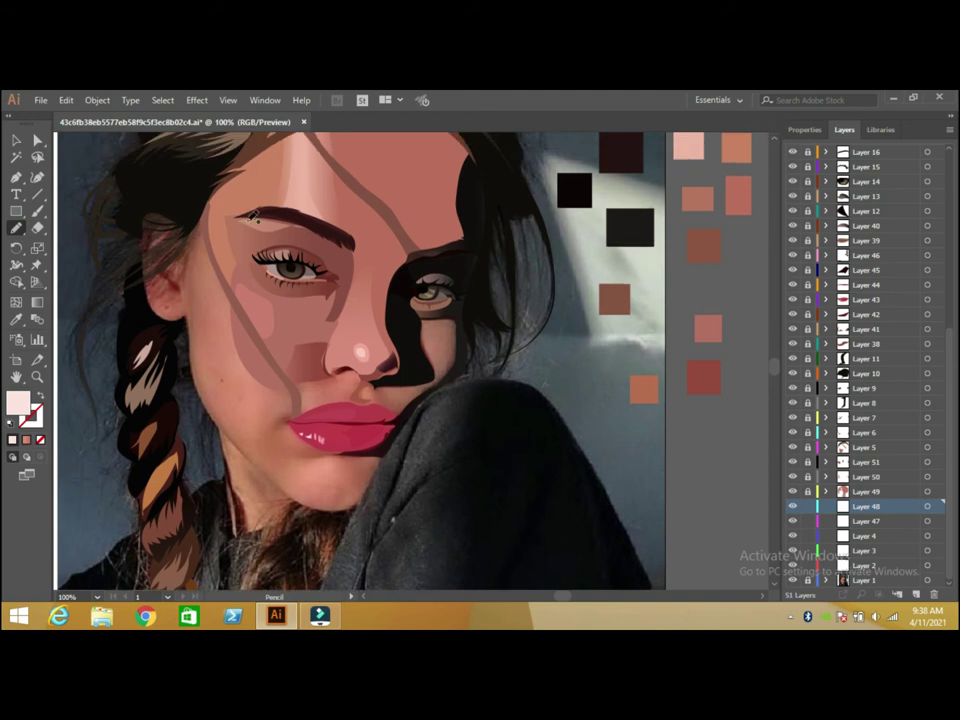
mouse_move(193, 228)
mouse_down()
mouse_move(183, 270)
mouse_move(193, 320)
mouse_up()
drag(201, 385, 254, 453)
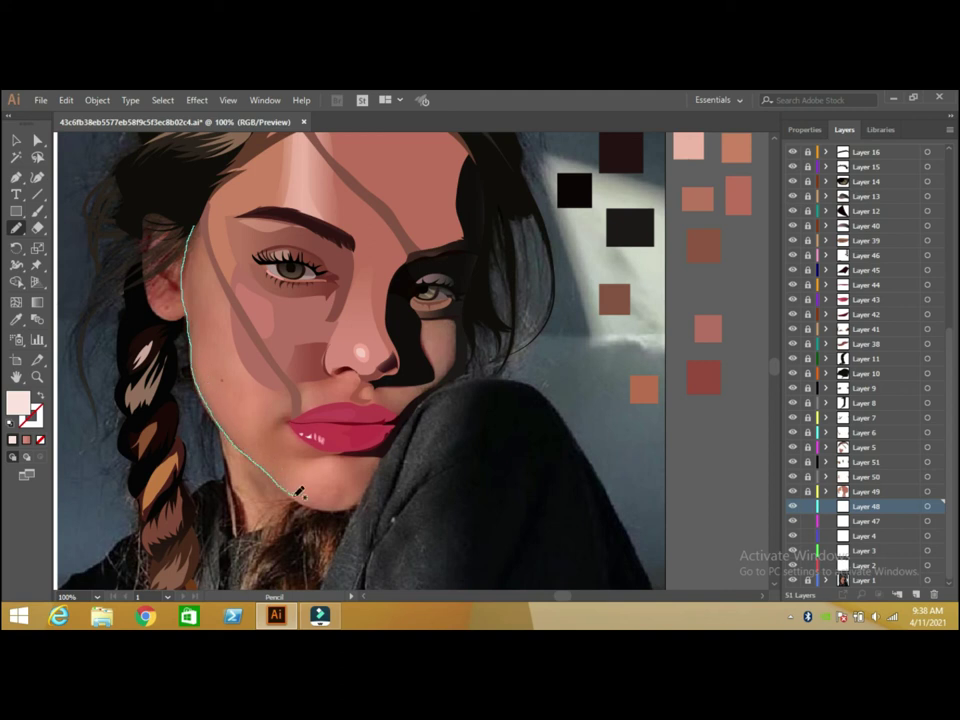
mouse_move(316, 505)
mouse_down()
mouse_move(349, 510)
mouse_move(384, 454)
mouse_up()
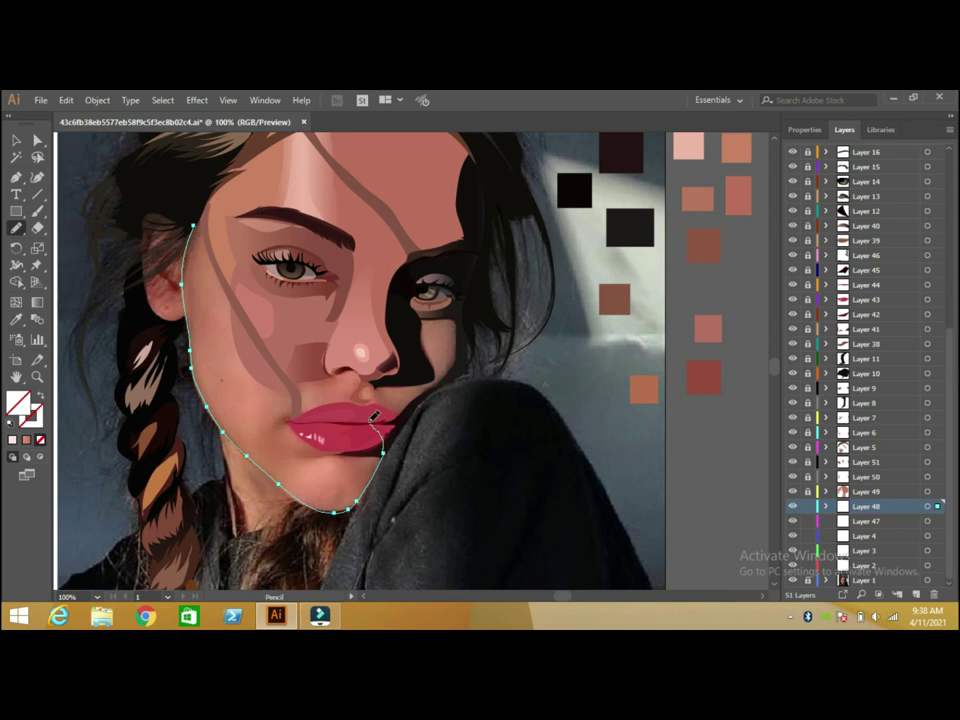
Close the outline up the nose and forehead, then fill it with the sampled skin tone.
drag(371, 419, 373, 413)
drag(378, 383, 313, 187)
mouse_move(262, 138)
mouse_down()
mouse_move(212, 189)
mouse_move(192, 228)
mouse_up()
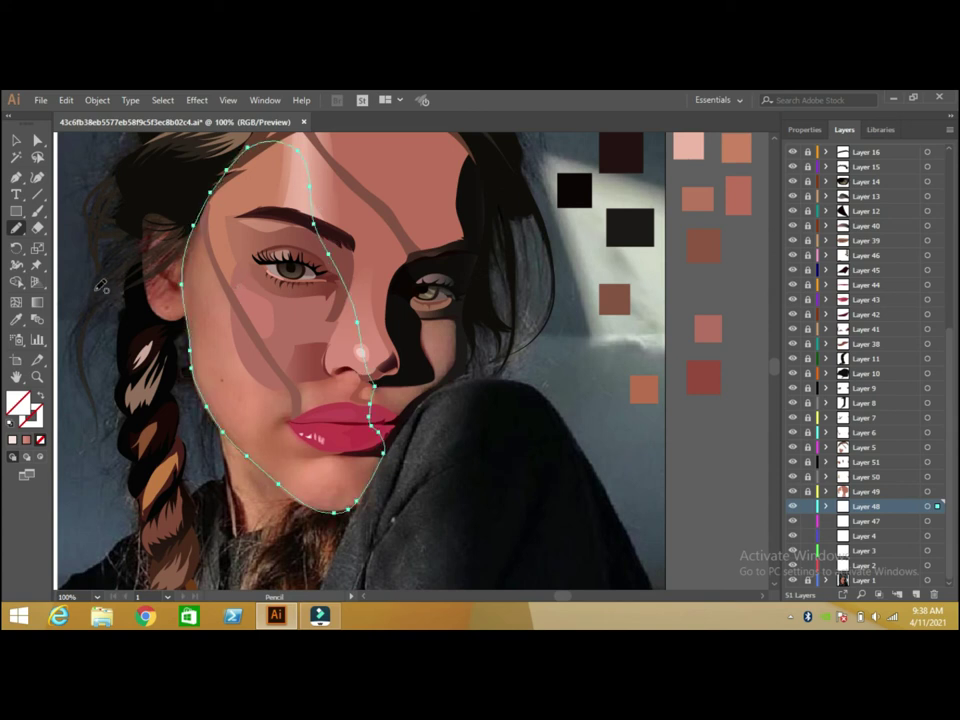
click(16, 320)
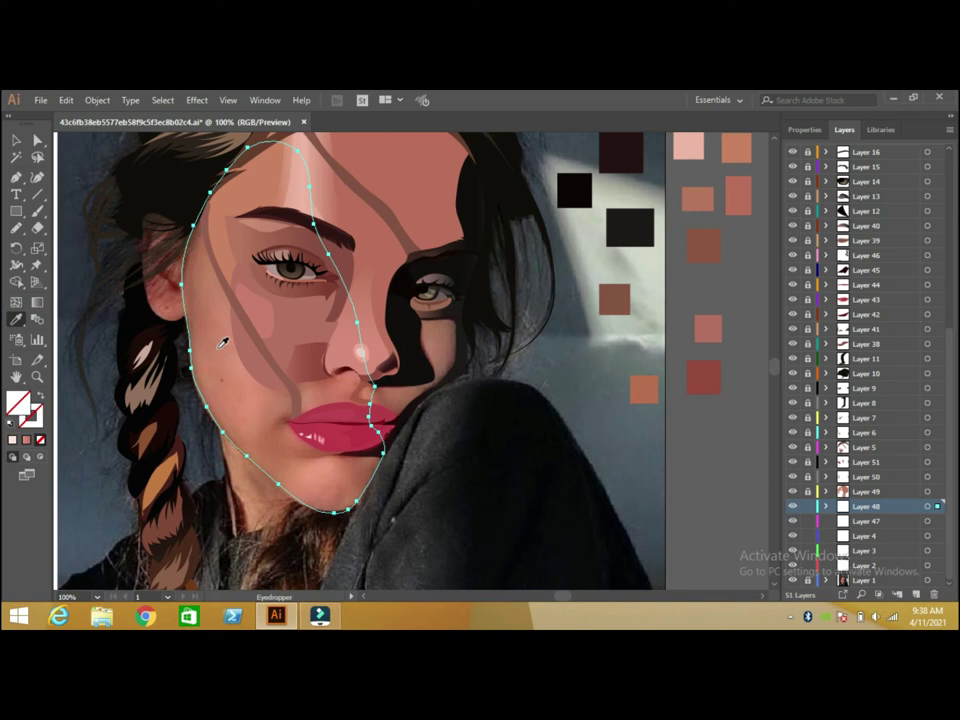
click(285, 399)
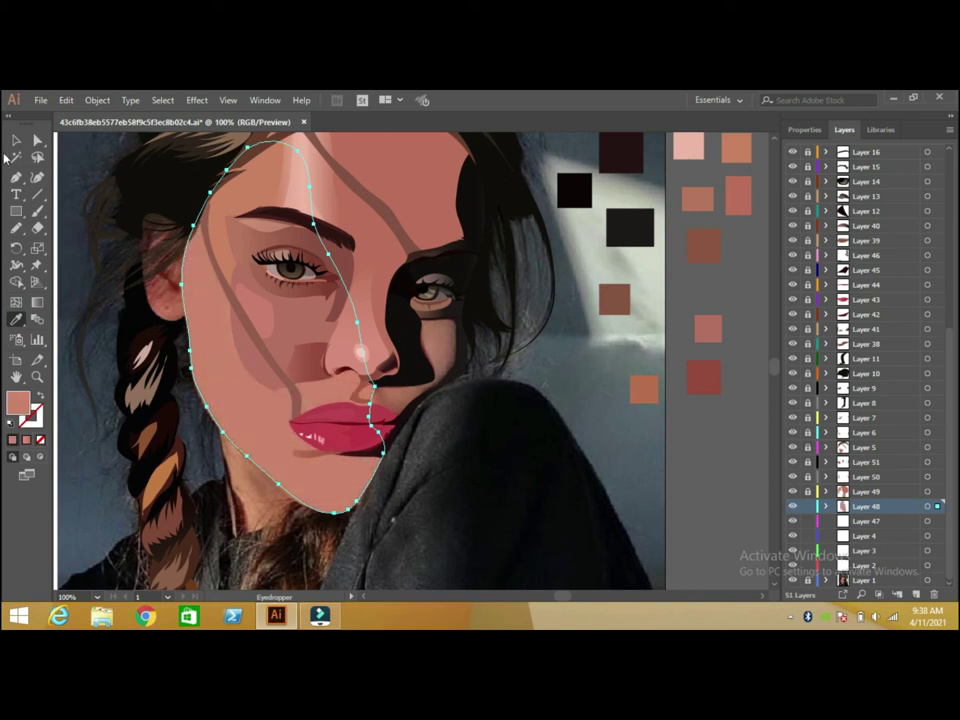
click(16, 140)
click(94, 170)
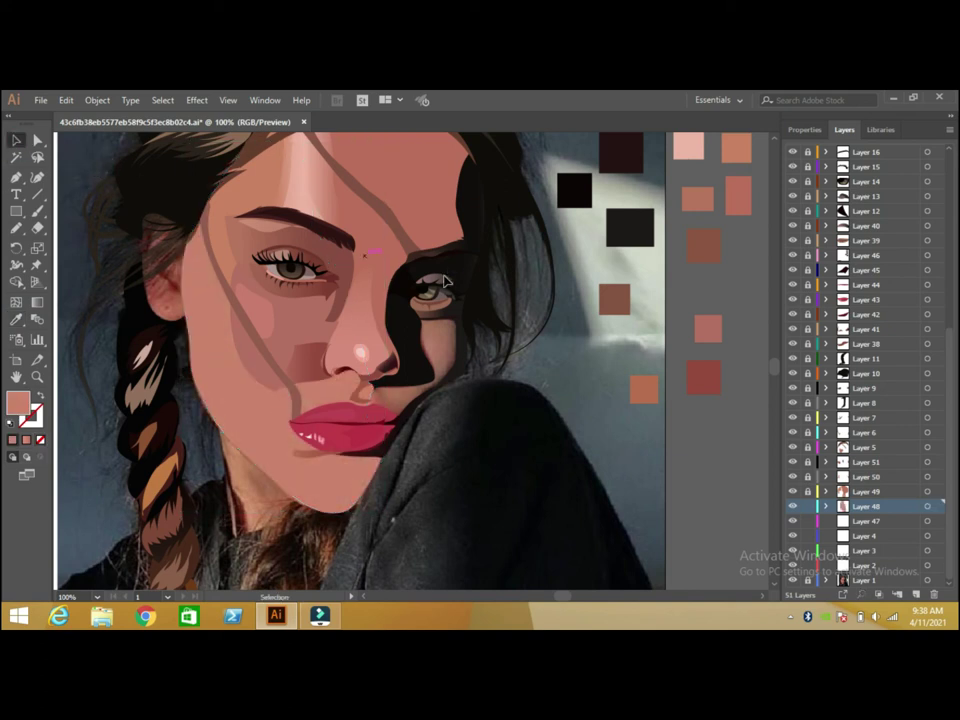
Draw a skin-toned cheek shape from the lips to the right eye, then unlock Layers 7–48.
click(16, 228)
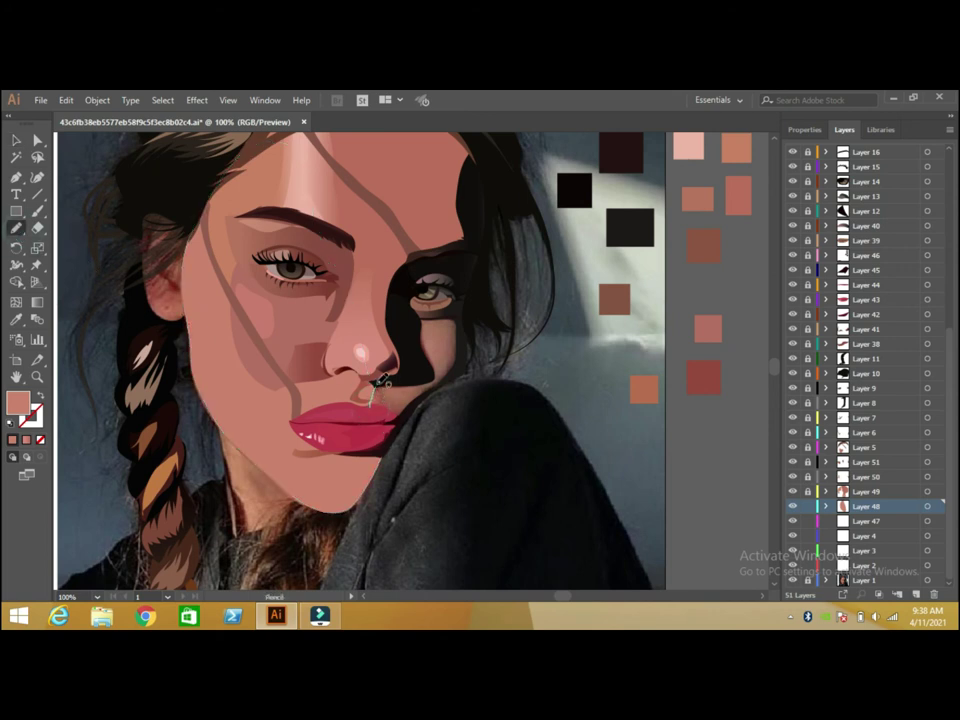
mouse_move(382, 380)
mouse_down()
mouse_move(414, 307)
mouse_move(465, 322)
mouse_up()
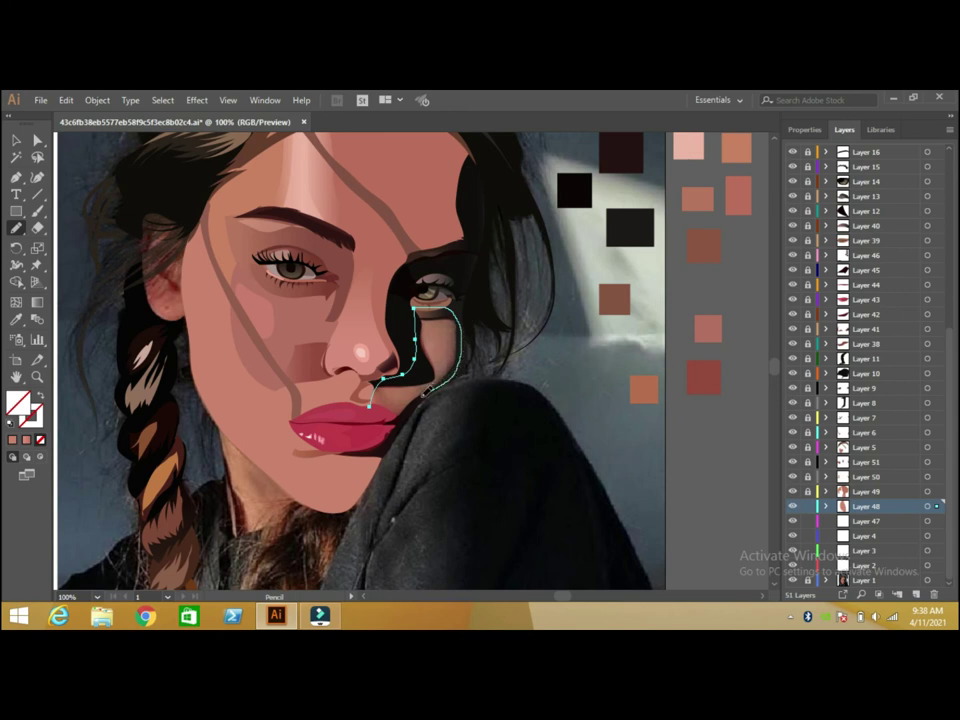
key(i)
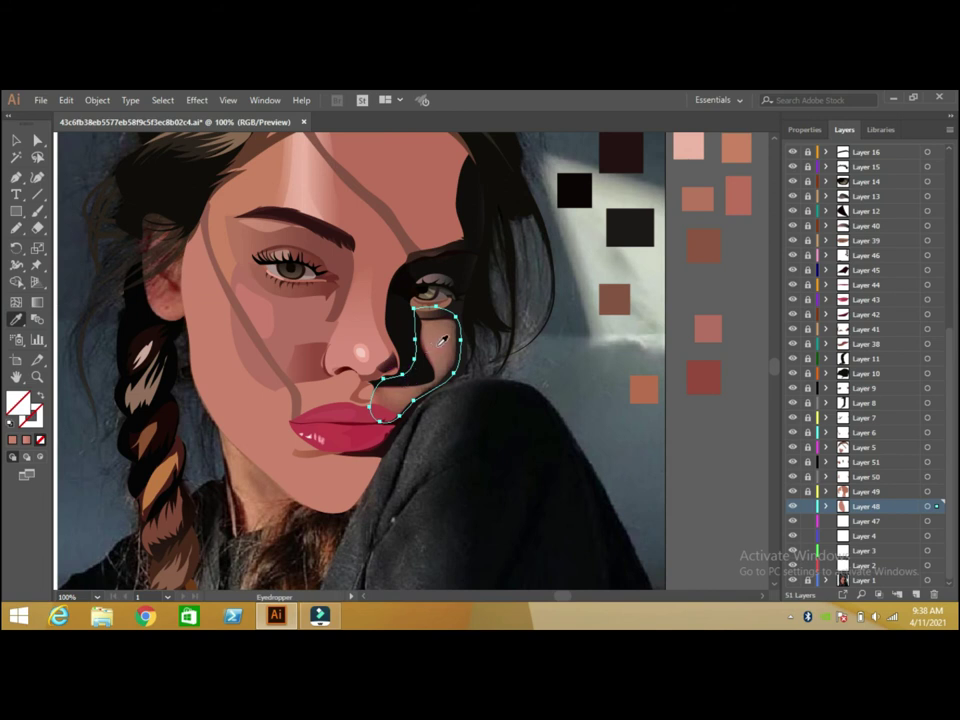
click(330, 360)
click(16, 140)
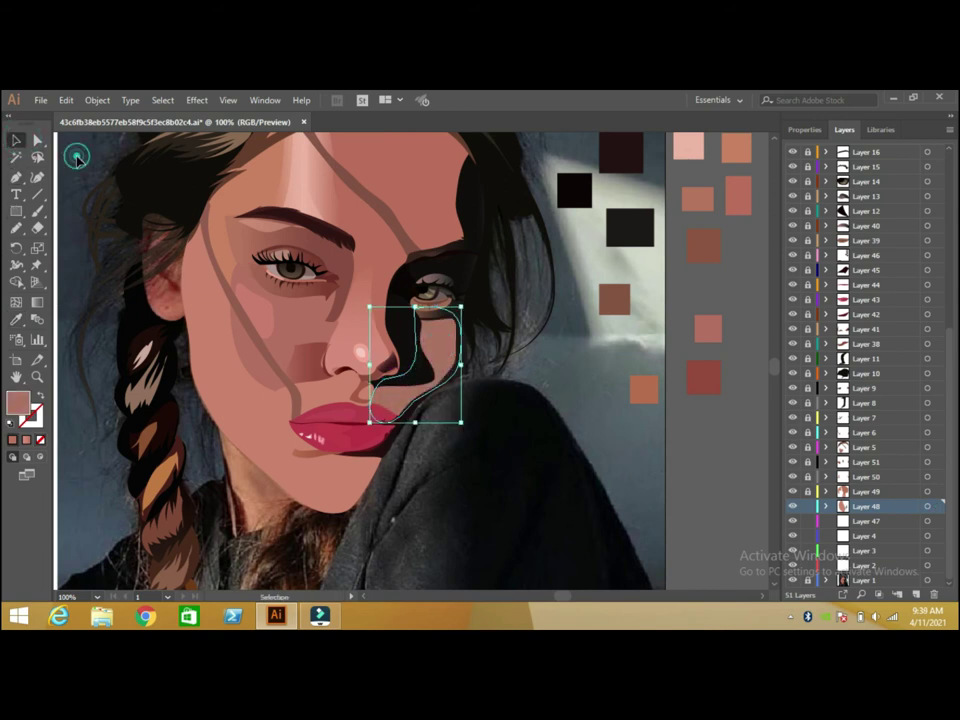
click(77, 157)
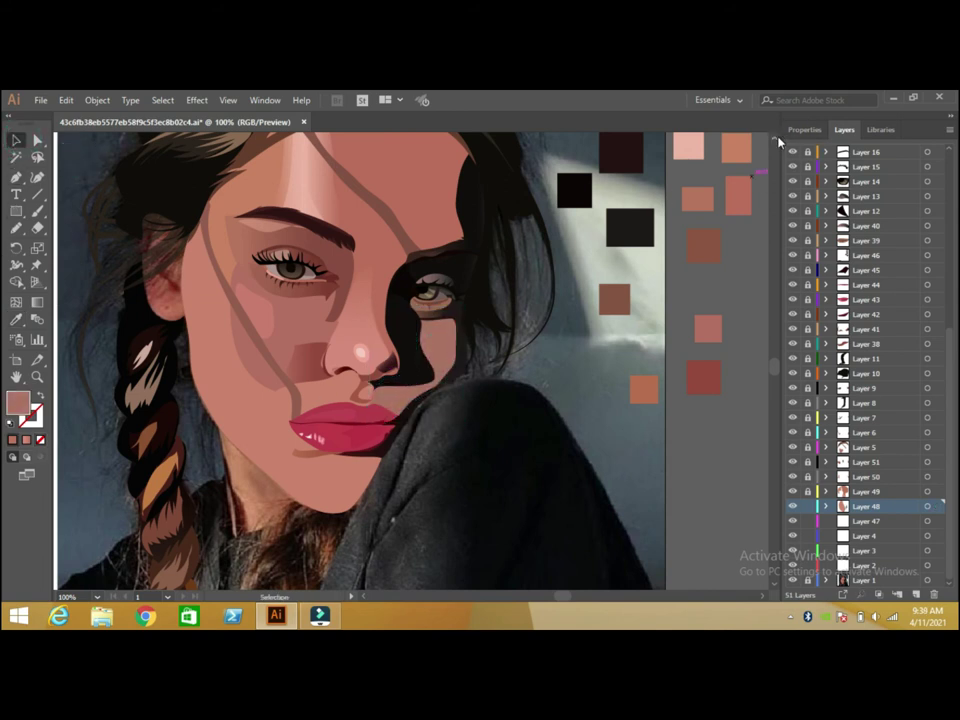
click(779, 142)
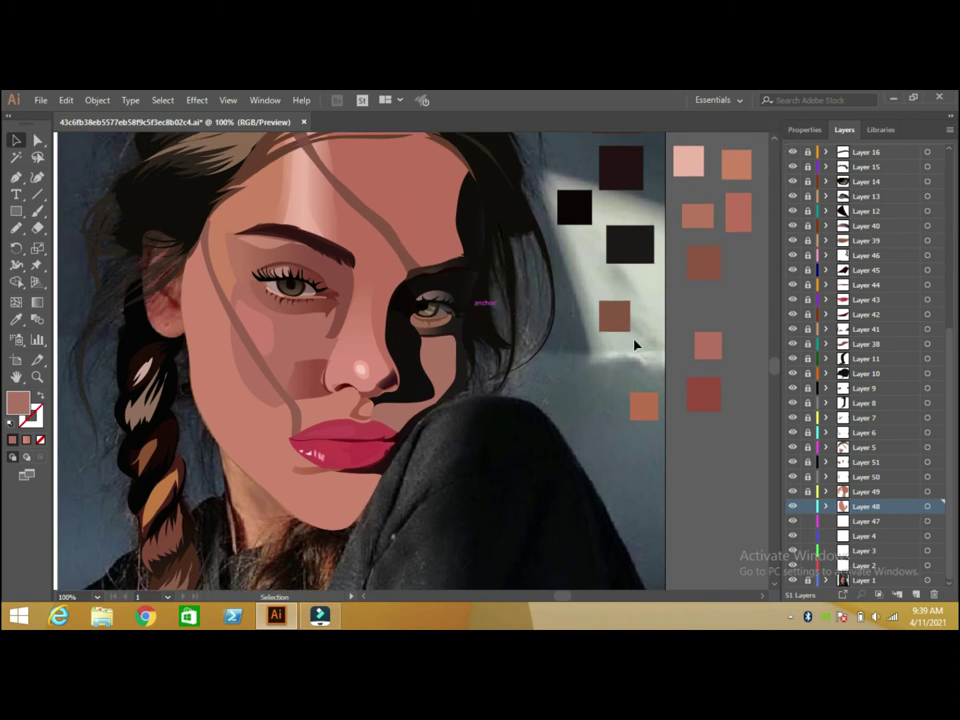
drag(810, 506, 806, 418)
Give the nose-shadow shape a reddish gradient with stops moved inward, angled at -30°.
click(312, 397)
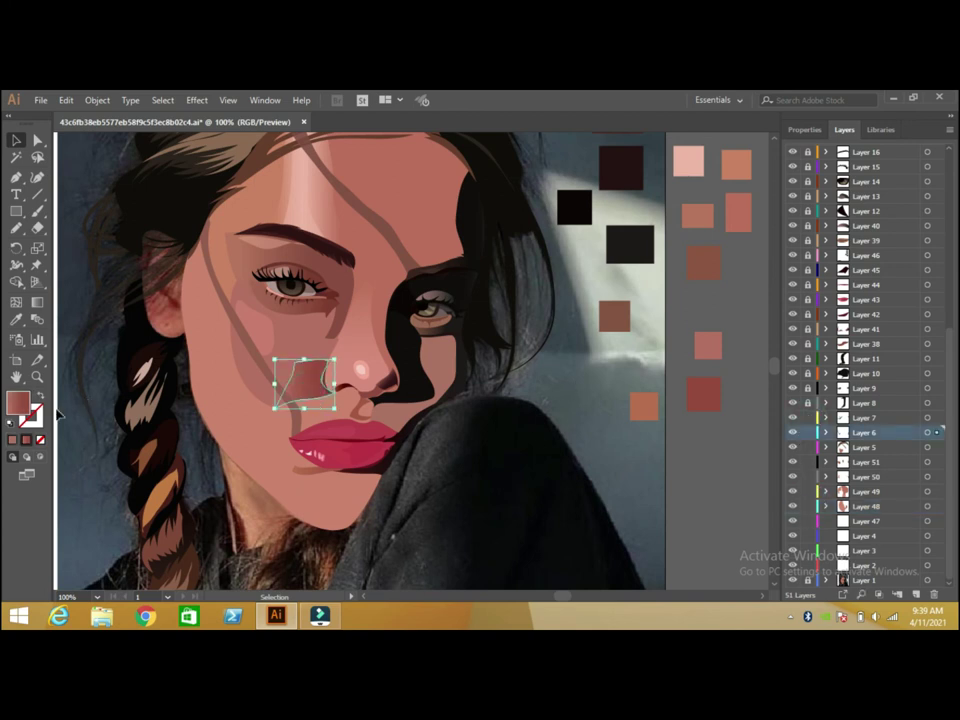
click(26, 440)
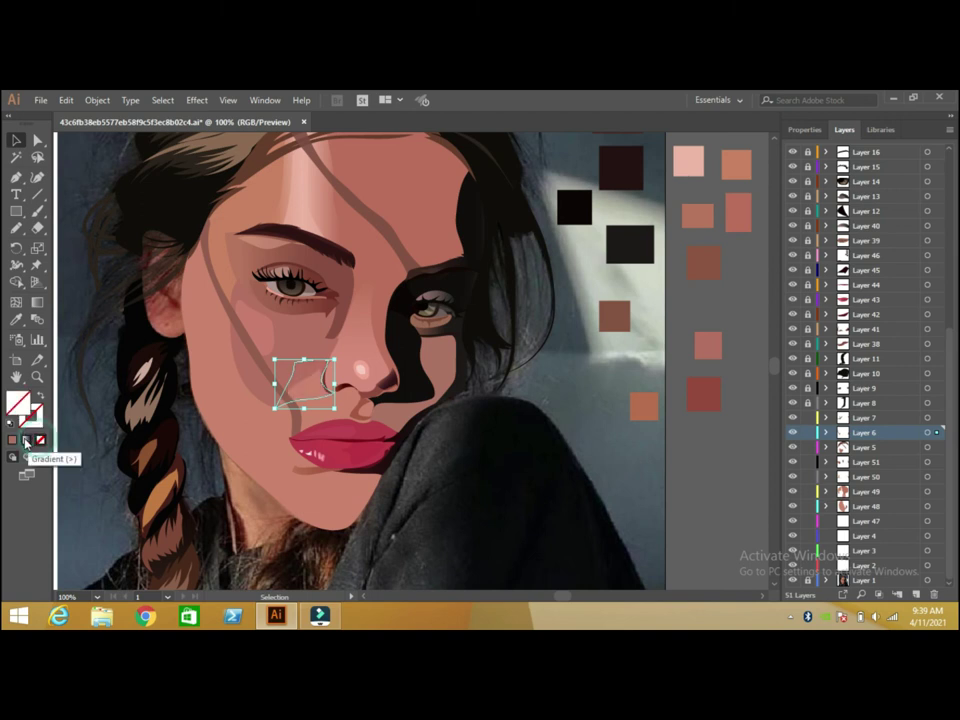
key(i)
click(225, 290)
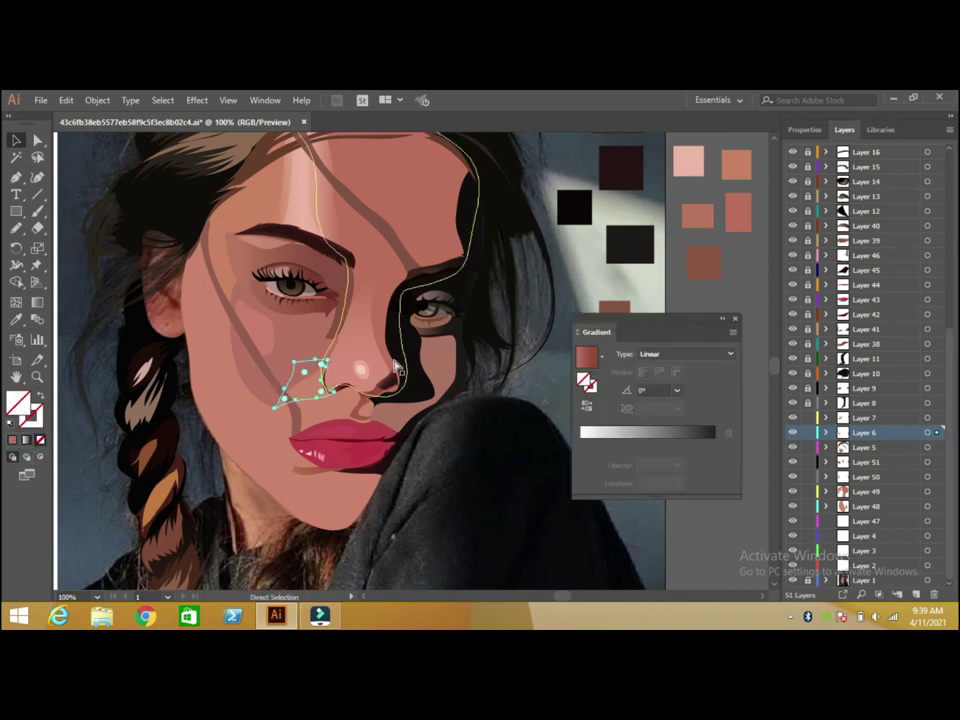
click(608, 434)
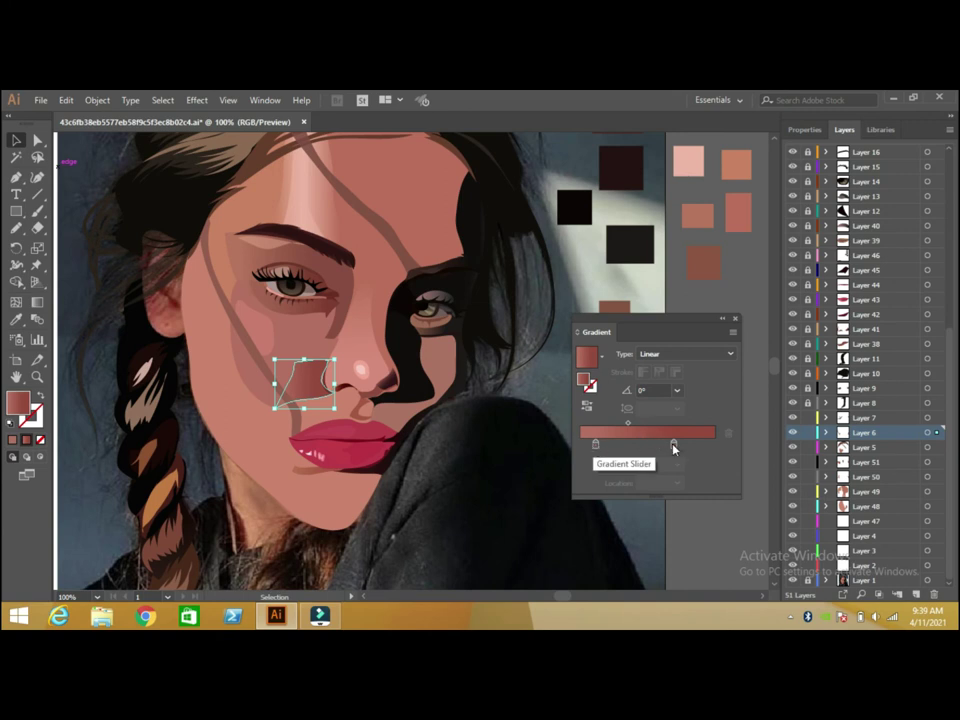
drag(673, 445, 681, 445)
drag(595, 444, 612, 447)
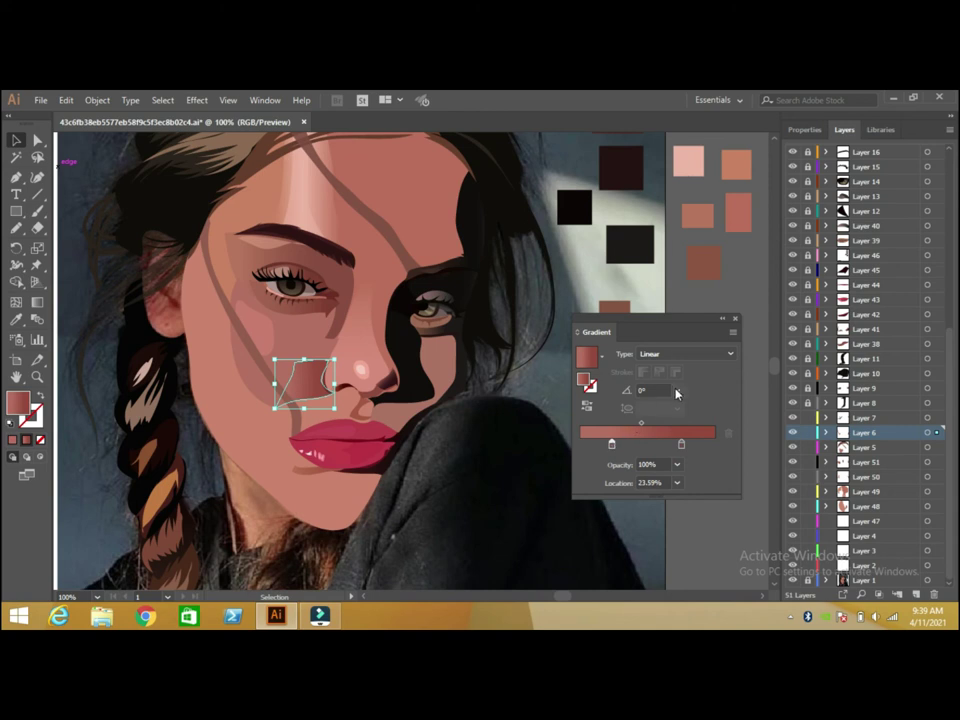
click(677, 390)
click(688, 231)
click(677, 390)
click(693, 272)
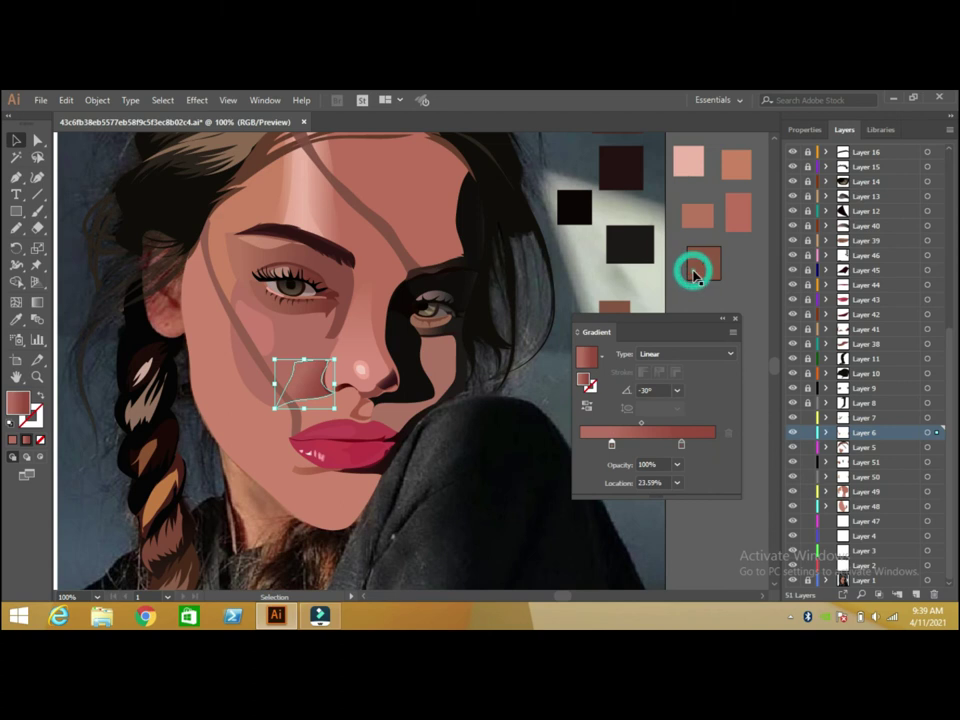
click(734, 318)
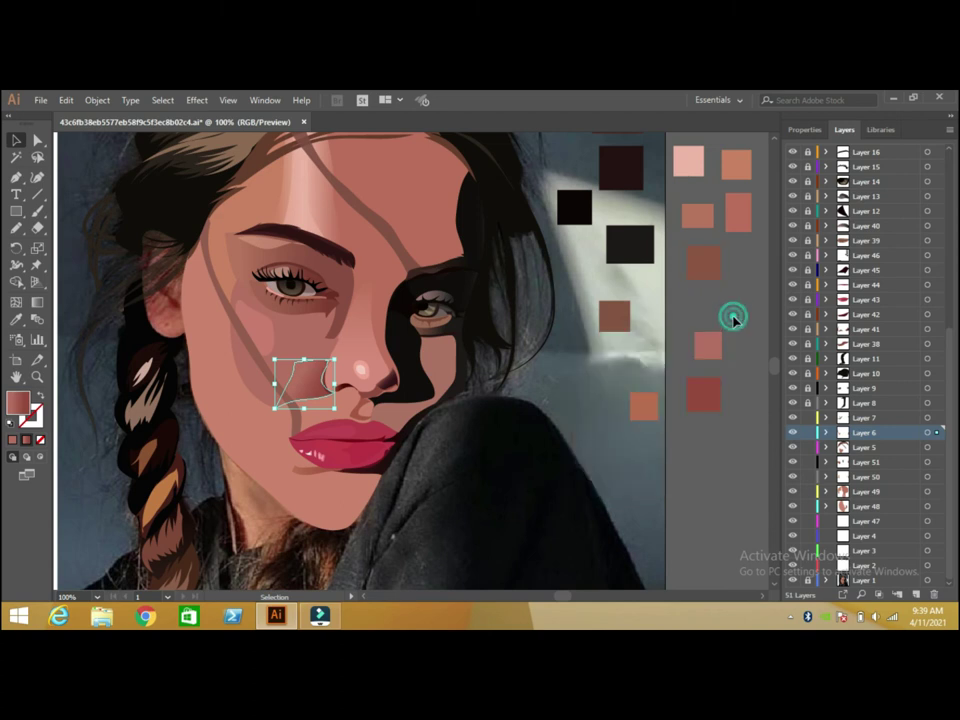
click(733, 321)
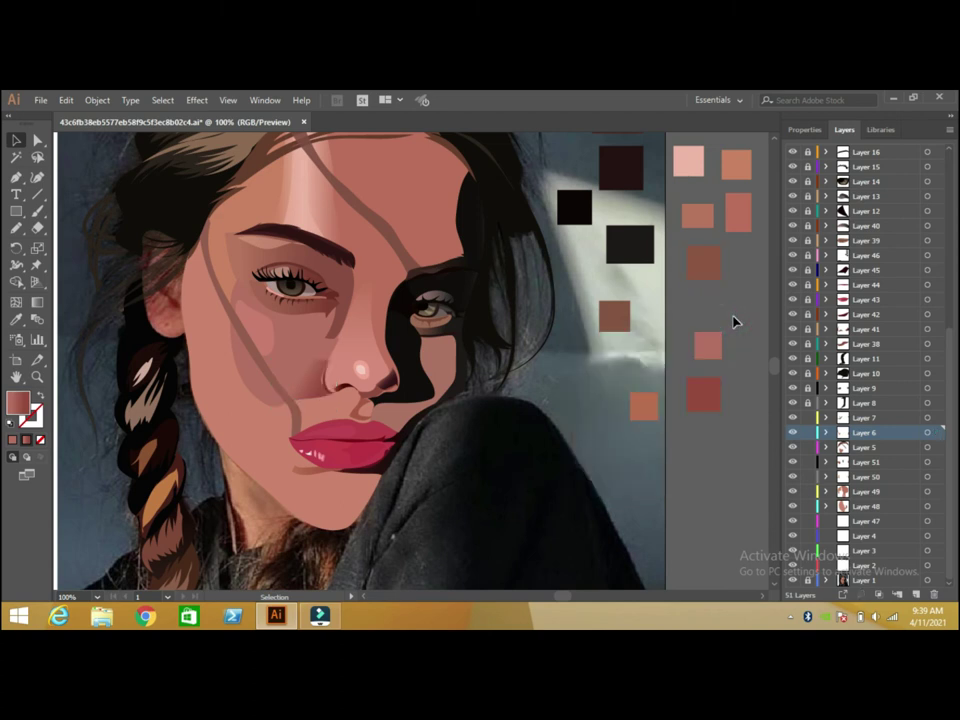
Set the small cheek shadow's gradient to -30° with adjusted stop and midpoint, then stretch the nose shadow wider.
click(317, 388)
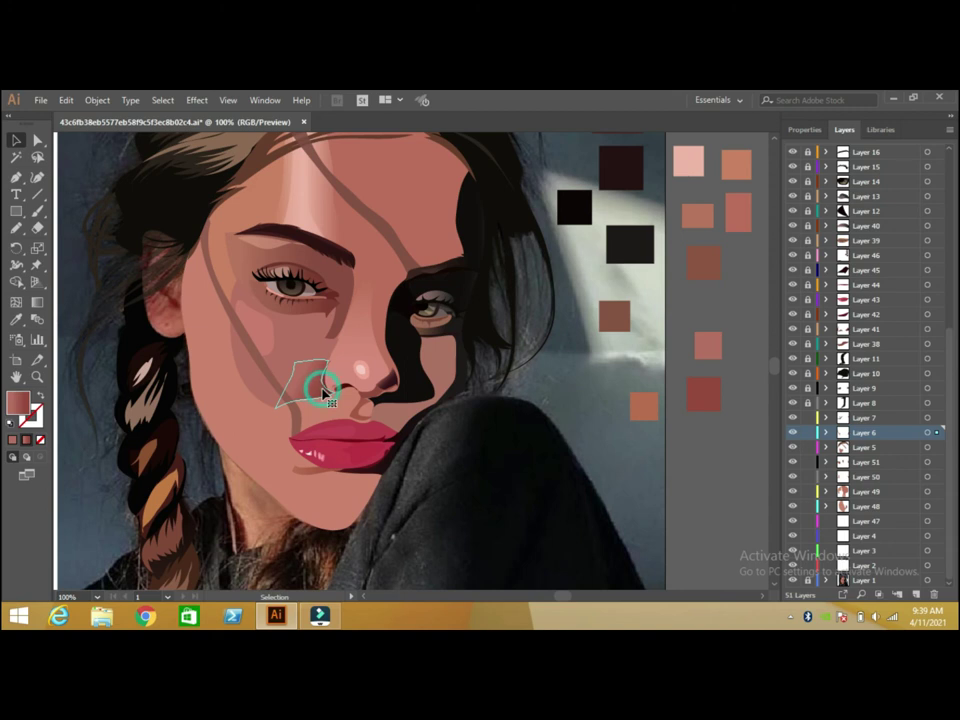
click(26, 440)
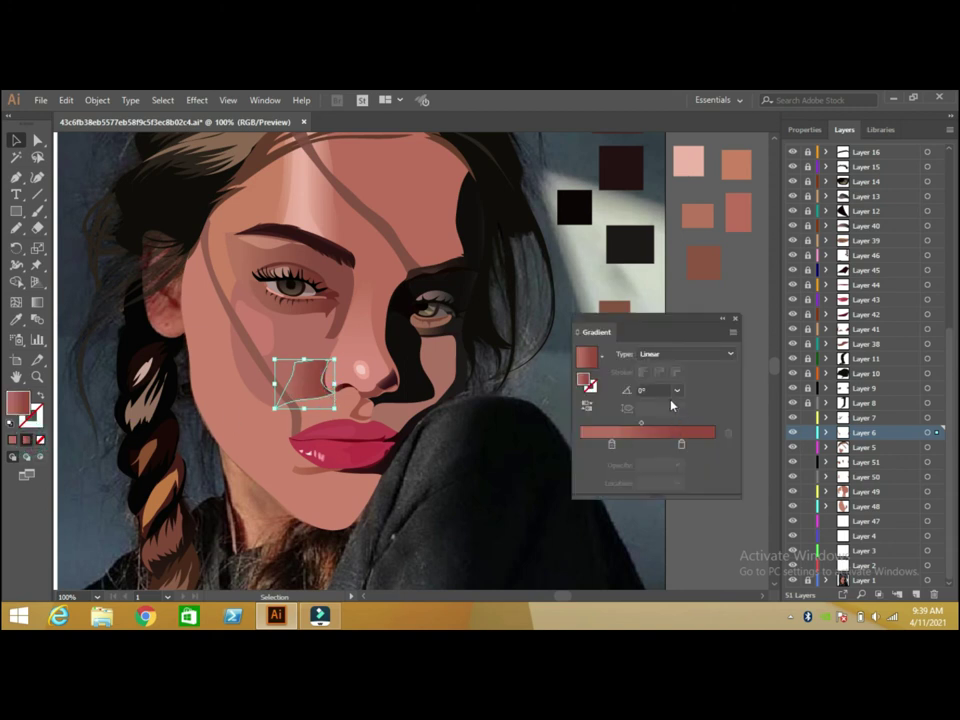
click(677, 390)
click(698, 278)
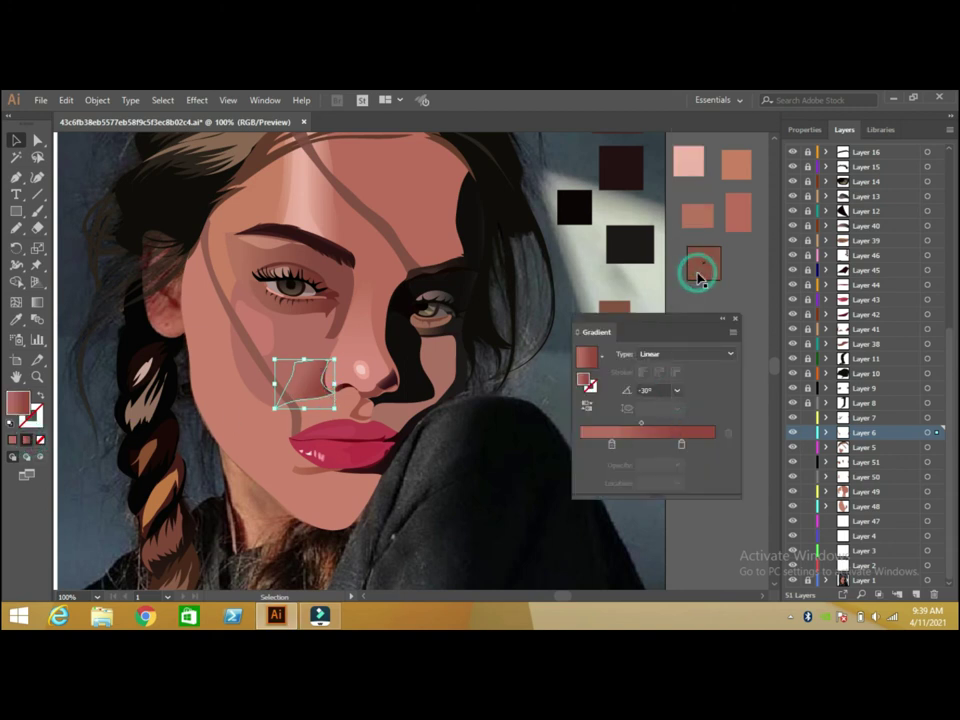
drag(611, 444, 593, 445)
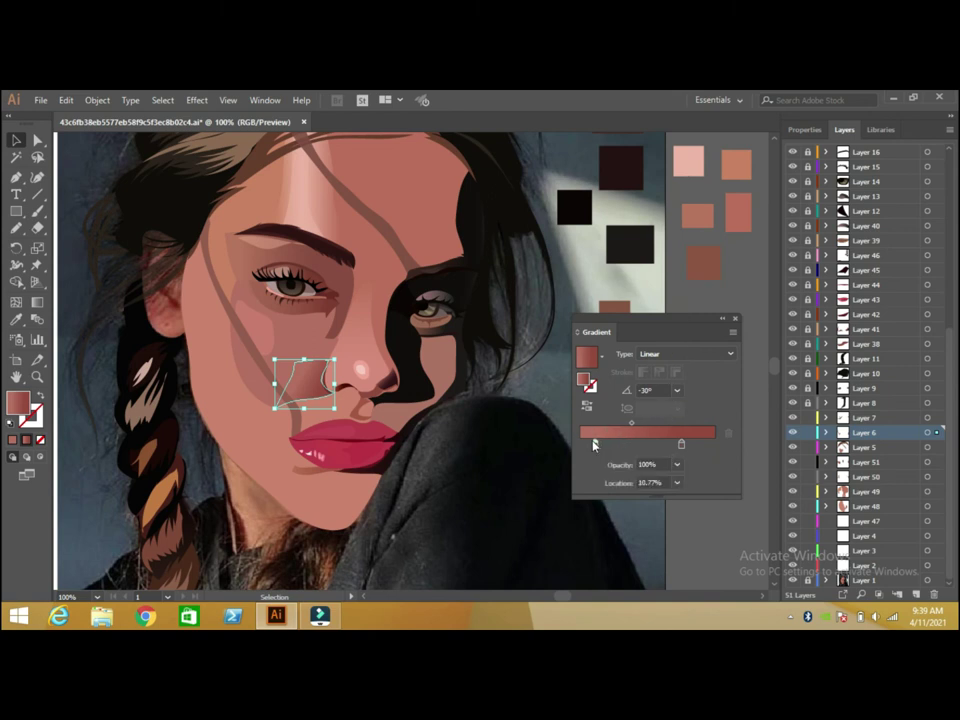
click(632, 424)
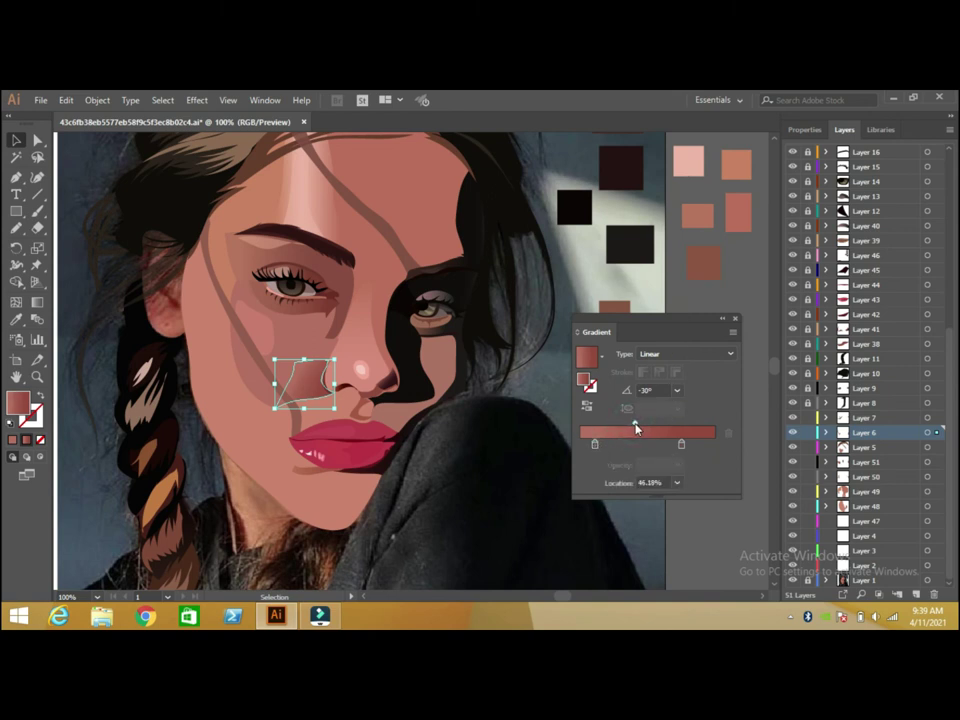
click(734, 319)
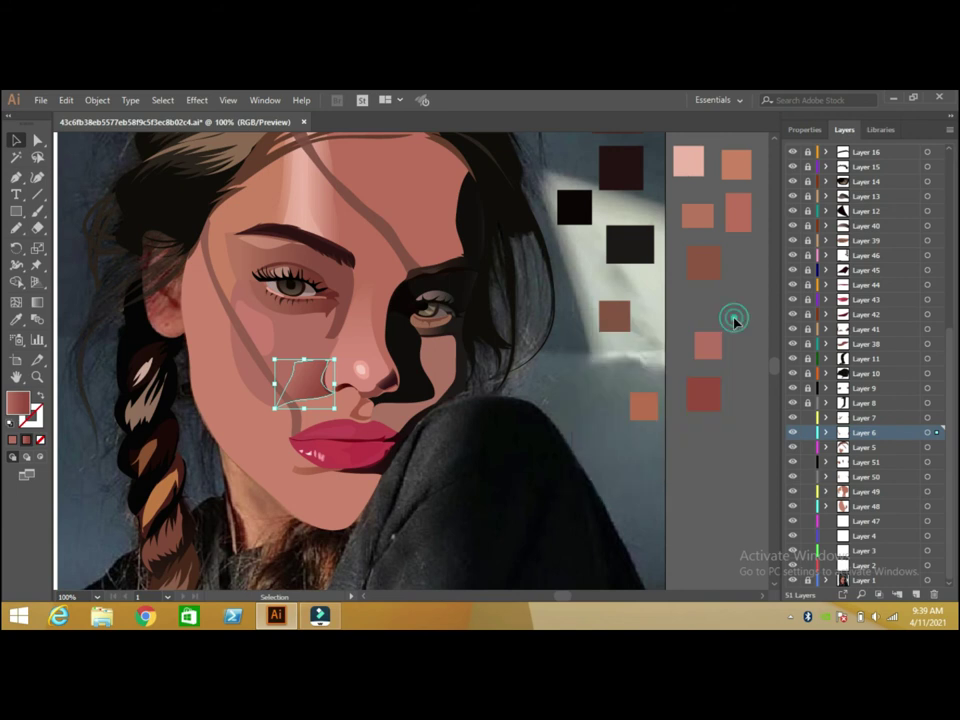
click(733, 322)
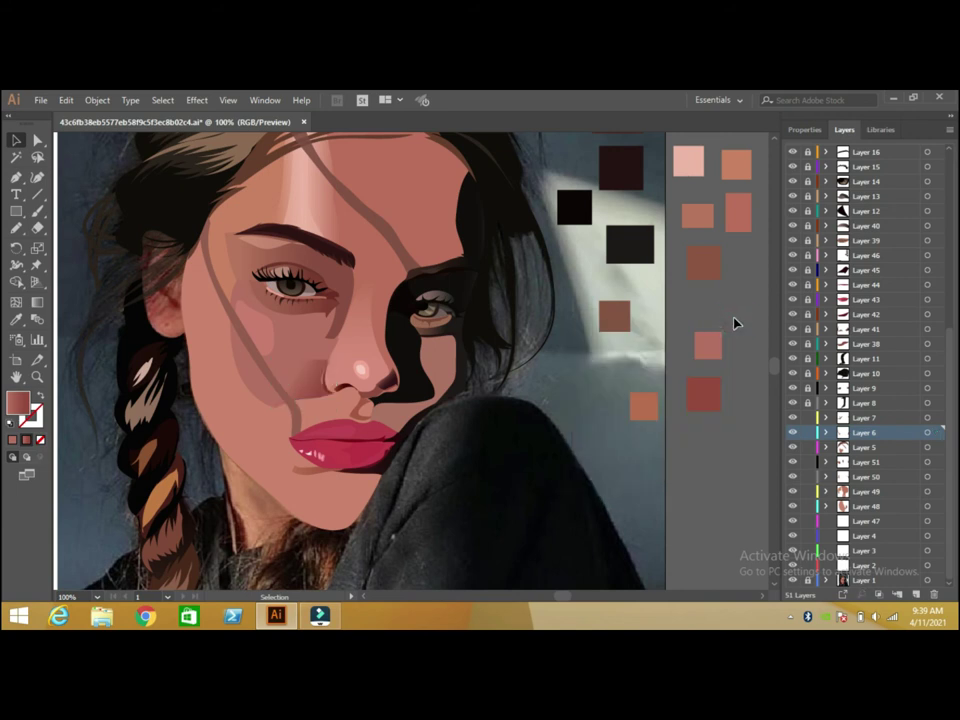
click(318, 382)
drag(322, 385, 321, 380)
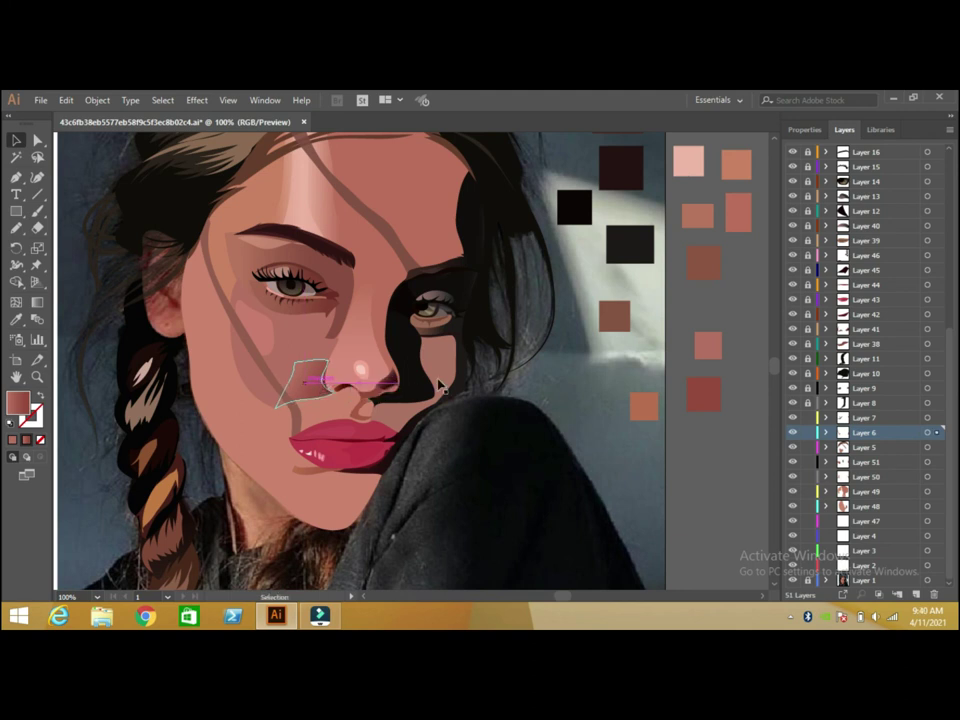
At 200% zoom, drag the nose shadow's anchor to hug the nostril, then fit the artwork on screen.
click(716, 454)
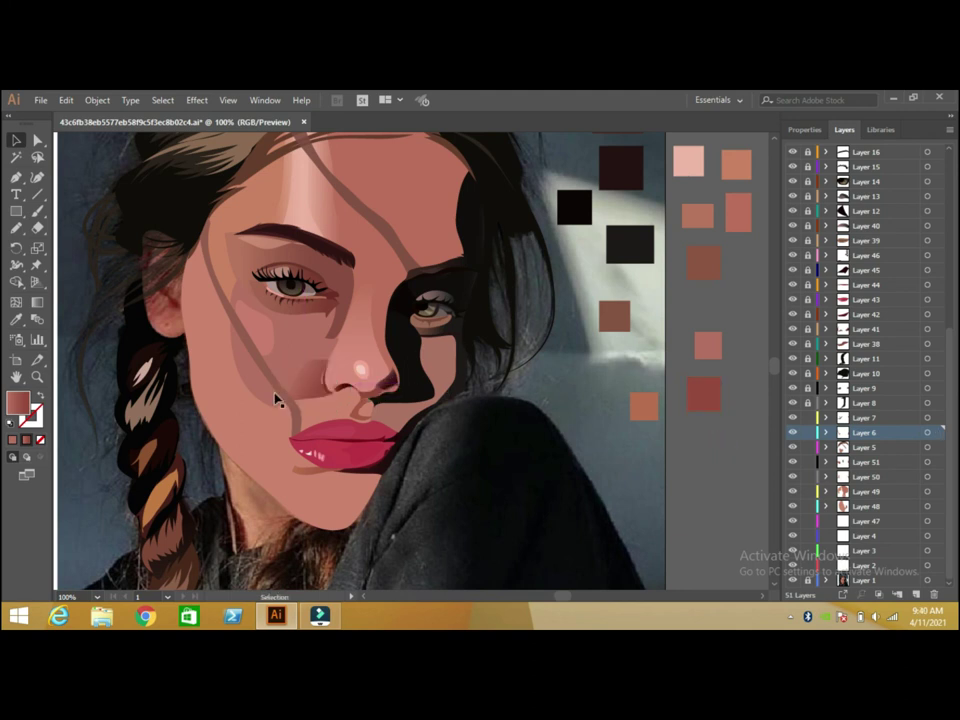
click(37, 141)
click(305, 380)
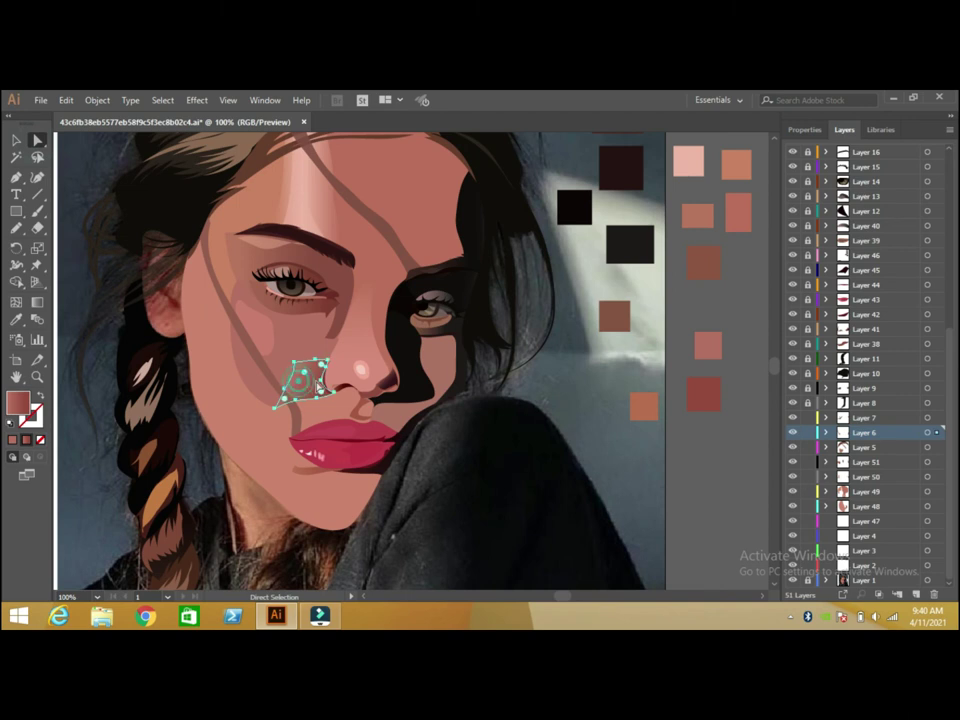
click(97, 597)
click(115, 379)
drag(413, 364, 418, 367)
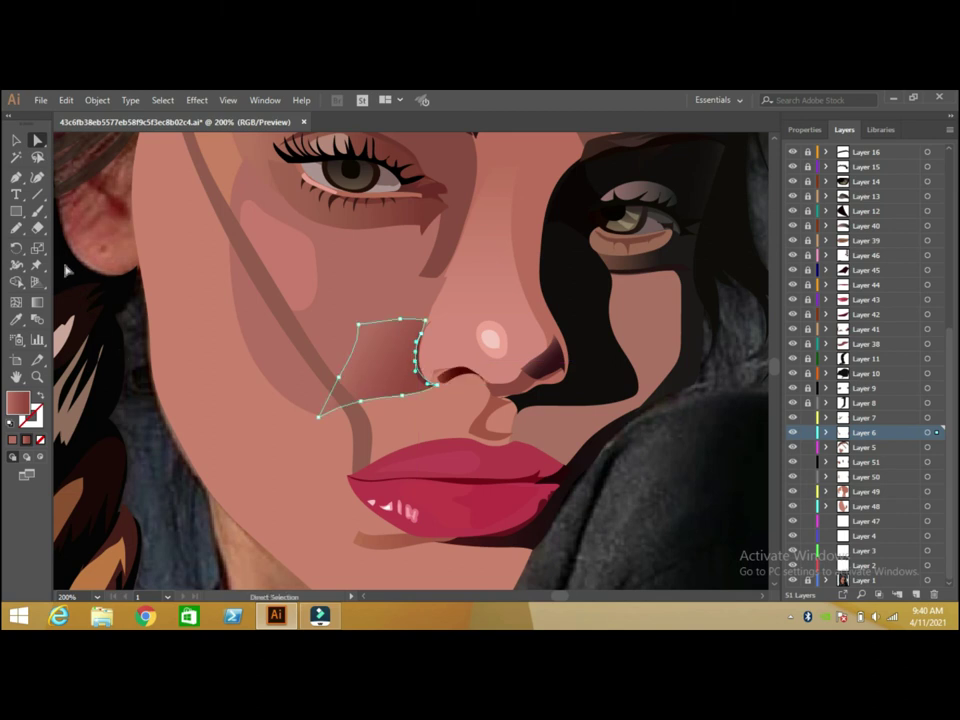
key(v)
click(97, 597)
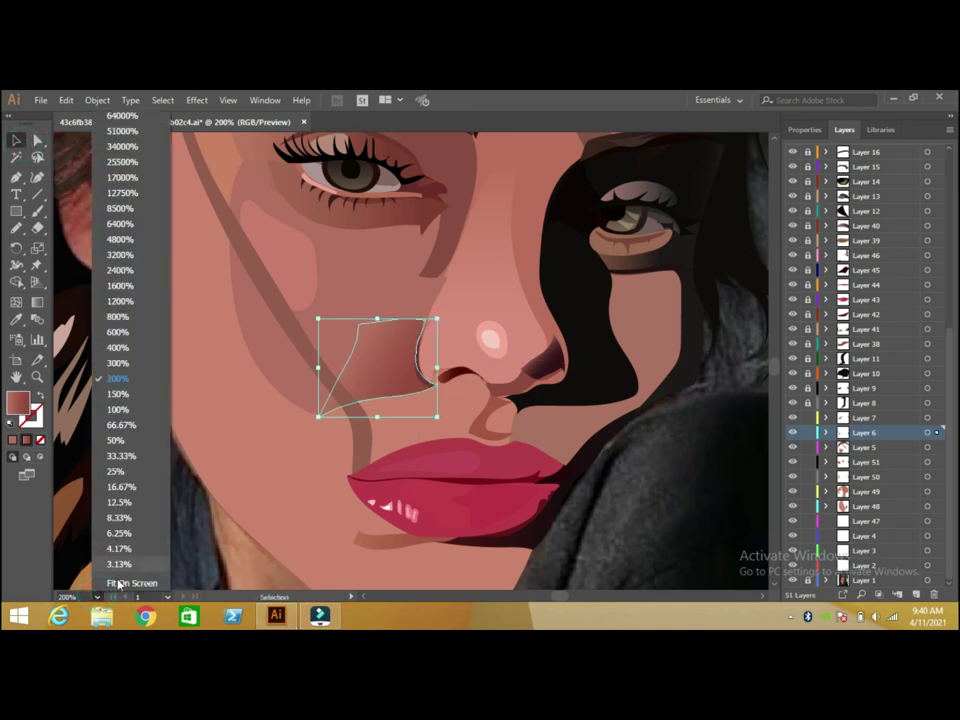
click(122, 410)
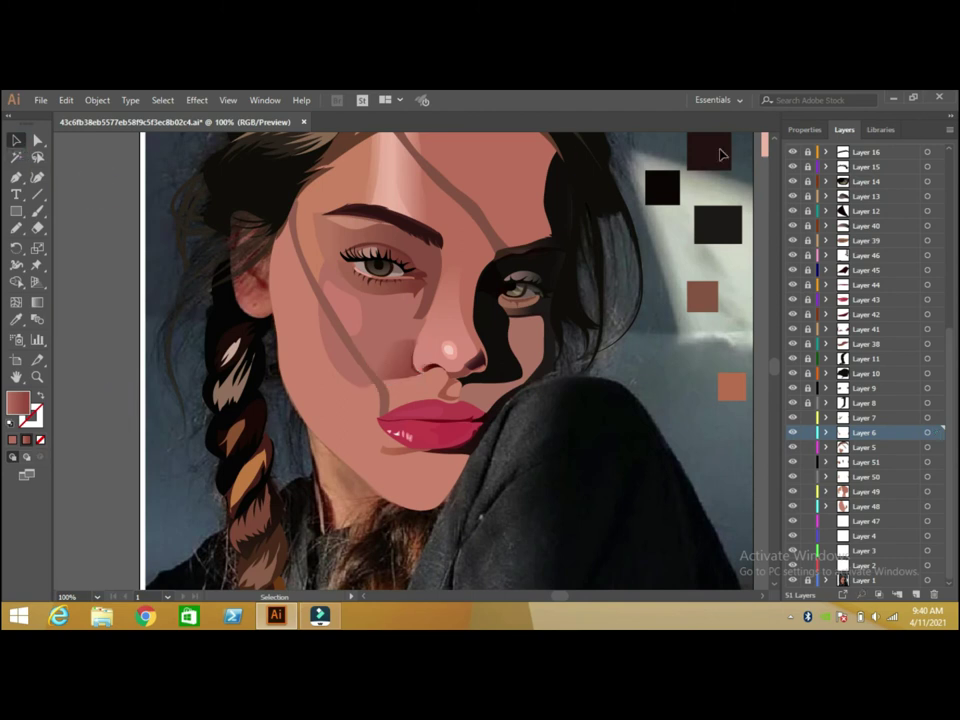
Fill the forehead hair strand with black and make it partly transparent.
click(777, 141)
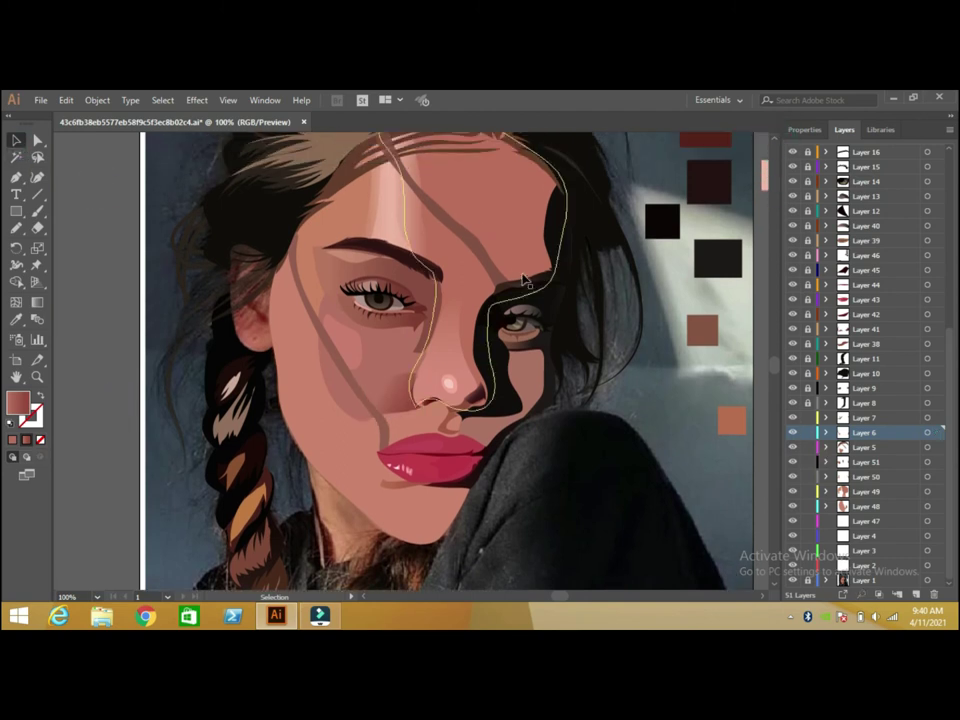
click(494, 268)
click(16, 319)
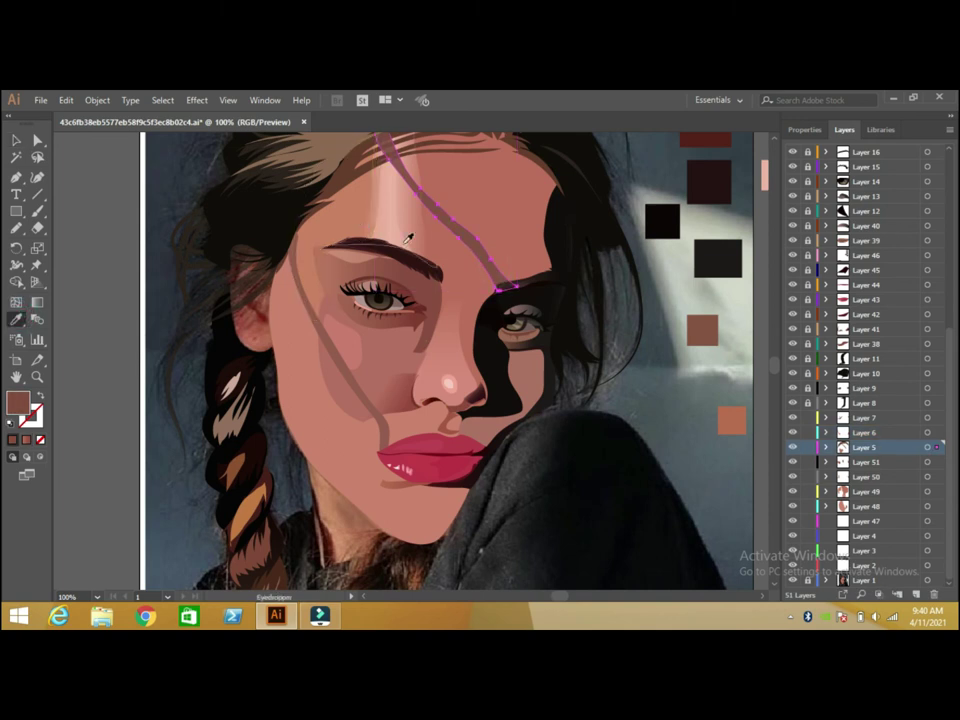
click(502, 343)
click(500, 343)
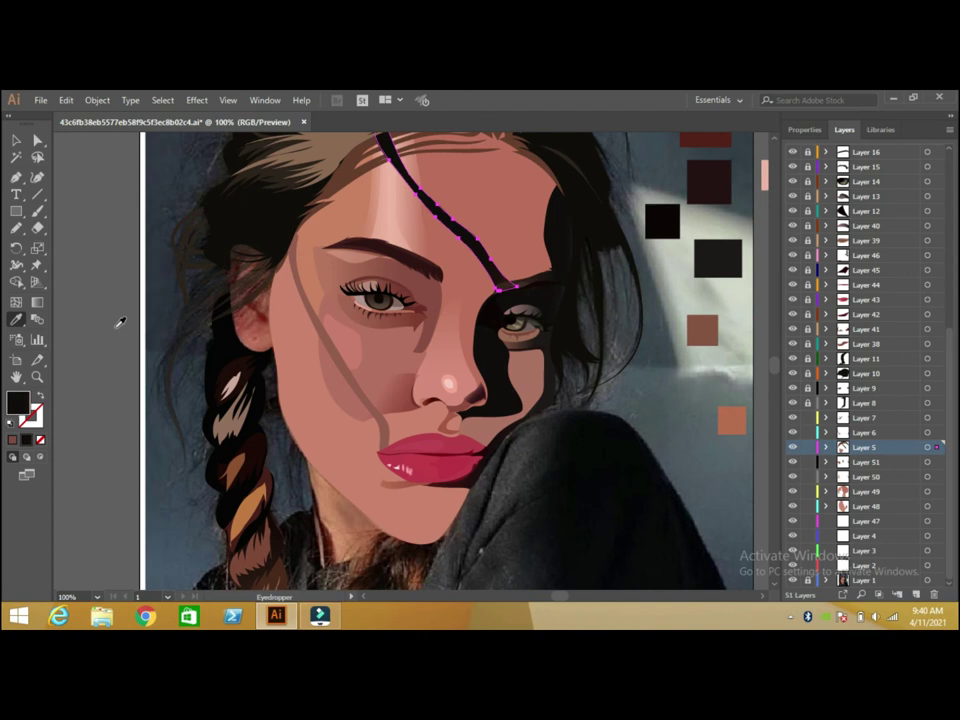
click(805, 129)
click(881, 324)
drag(880, 344, 867, 344)
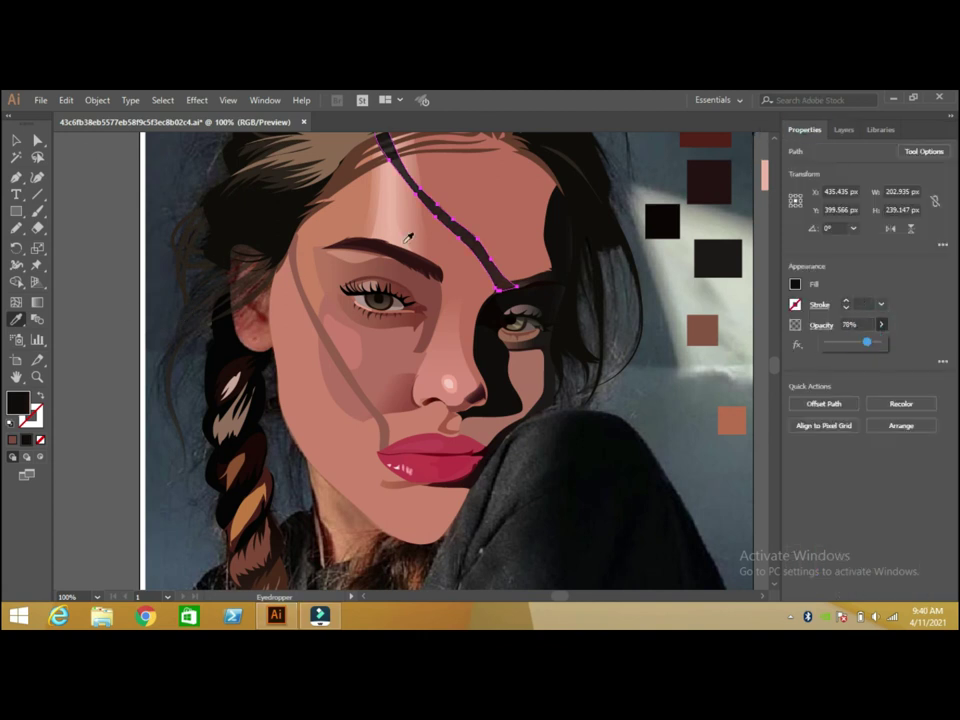
key(Return)
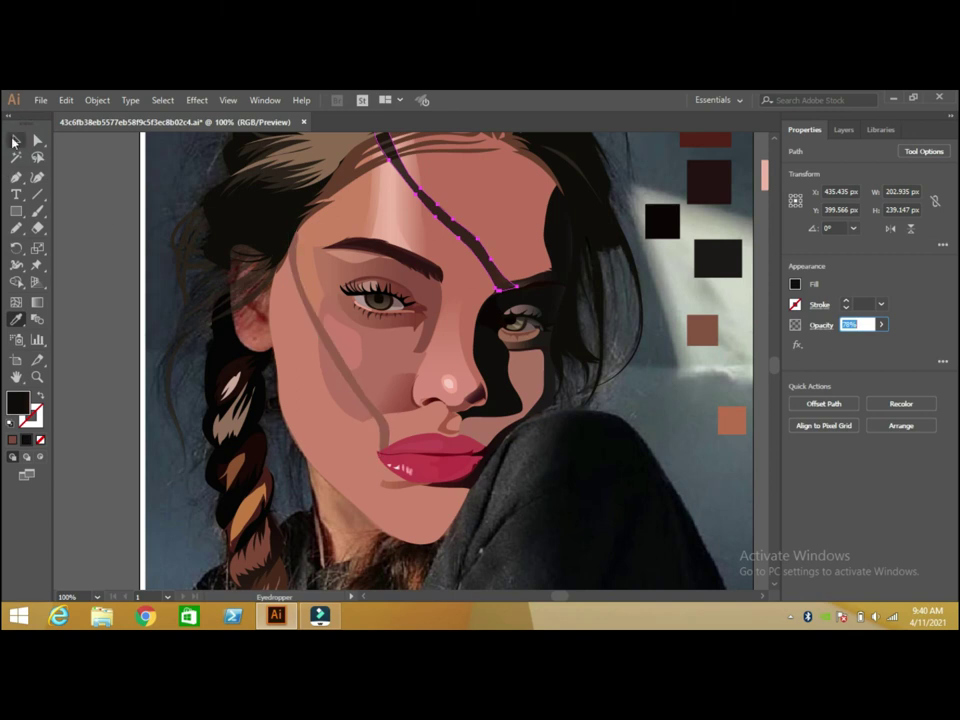
Copy the dark fill onto the left-cheek hair strand, then deselect it.
click(15, 141)
click(305, 313)
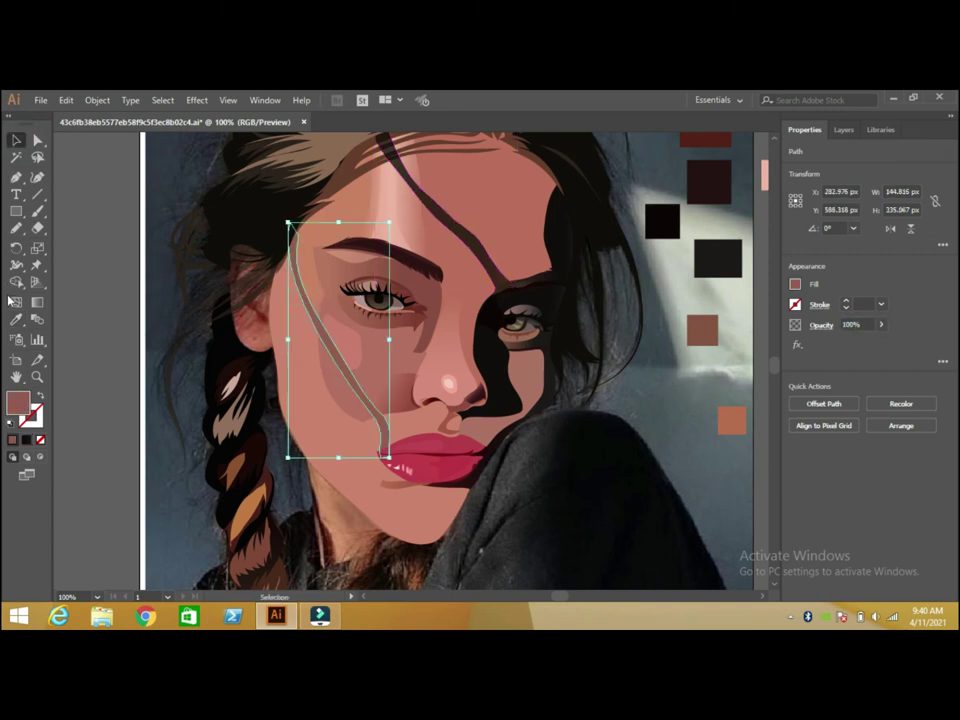
click(16, 319)
click(439, 214)
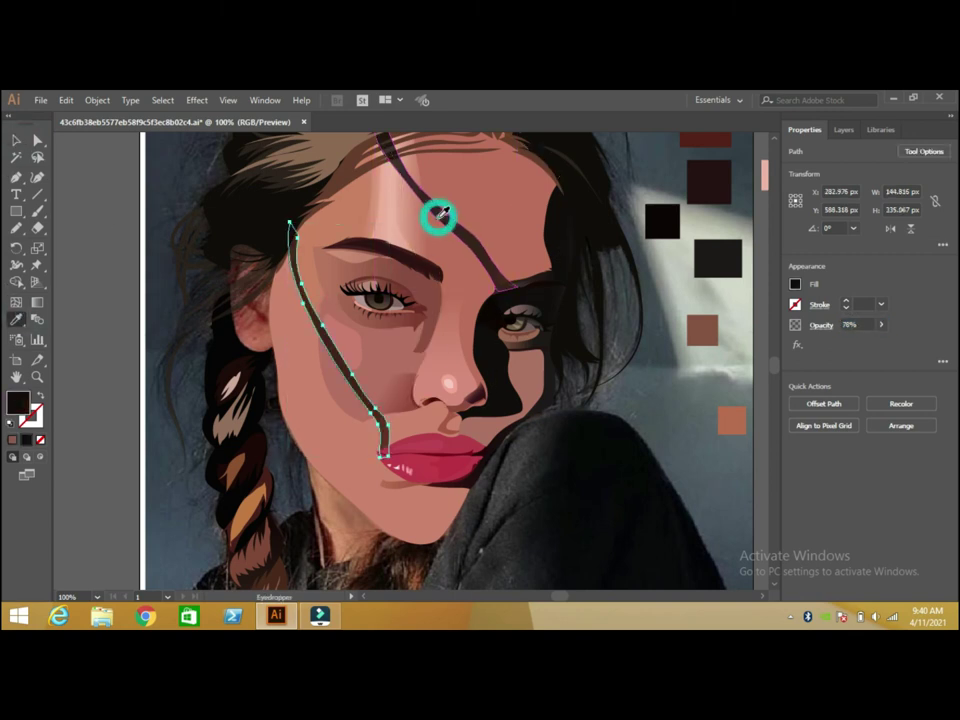
click(15, 141)
click(122, 201)
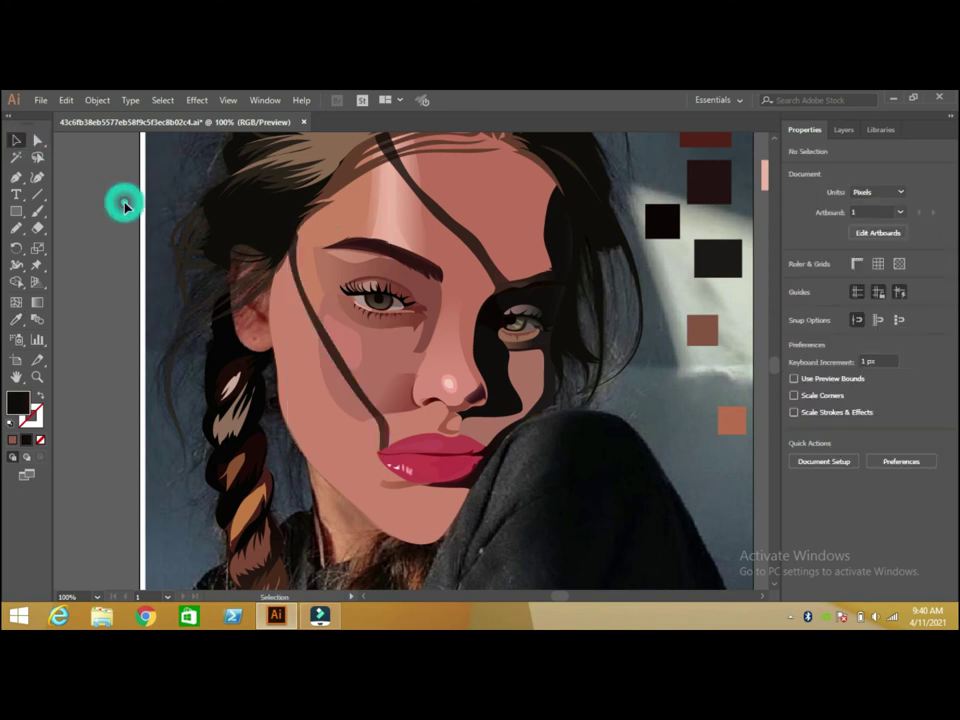
Set the forehead strand to 51% opacity and the cheek strand to 43%.
click(437, 210)
click(881, 324)
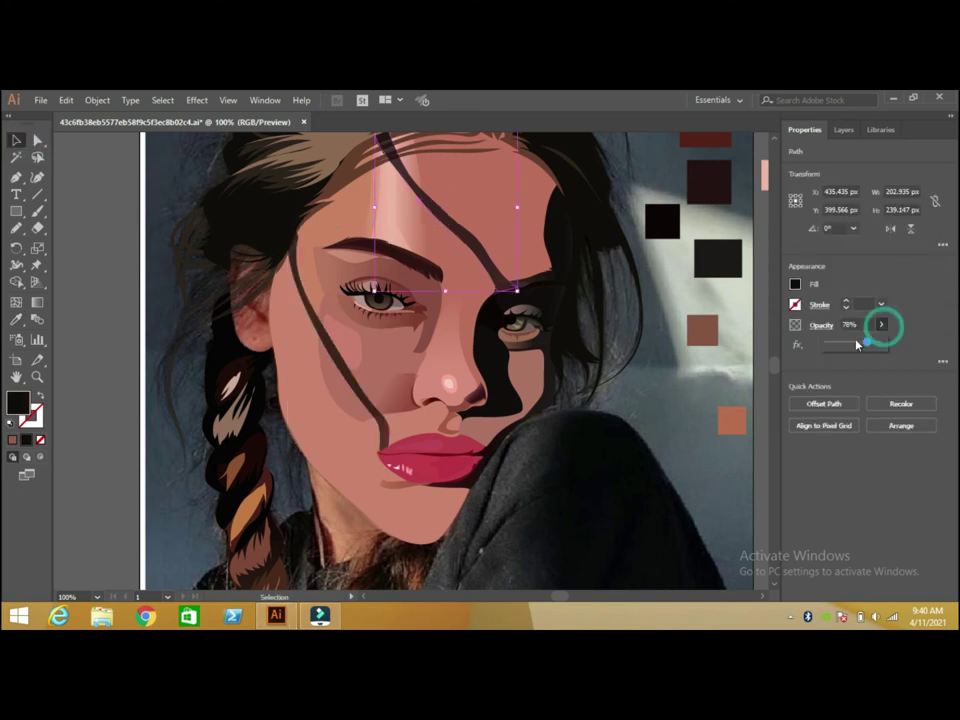
click(853, 341)
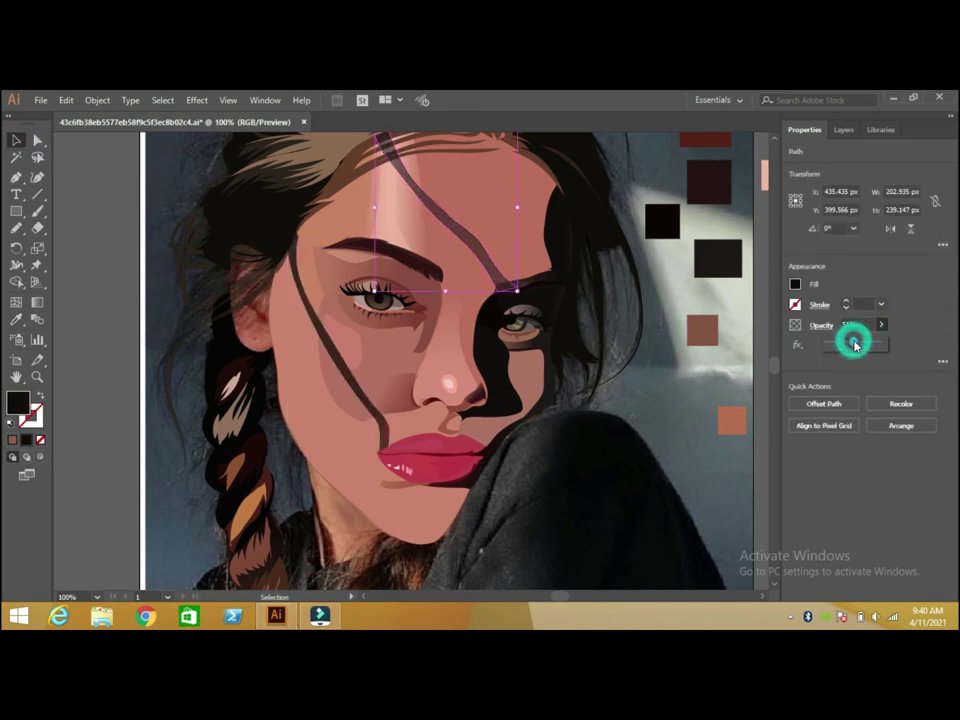
click(316, 328)
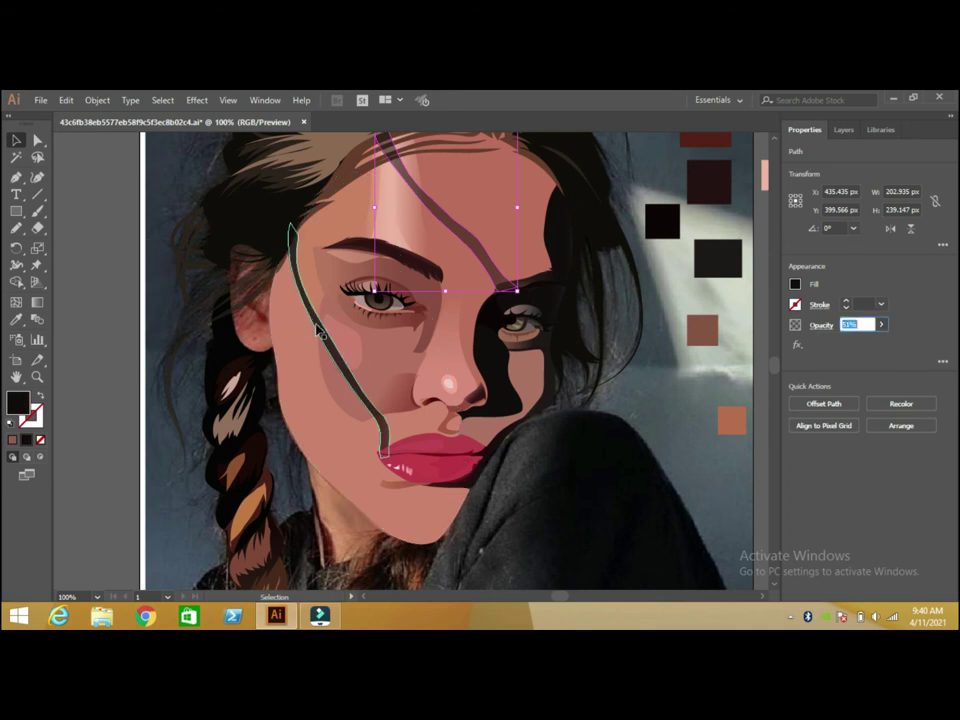
click(881, 324)
click(850, 342)
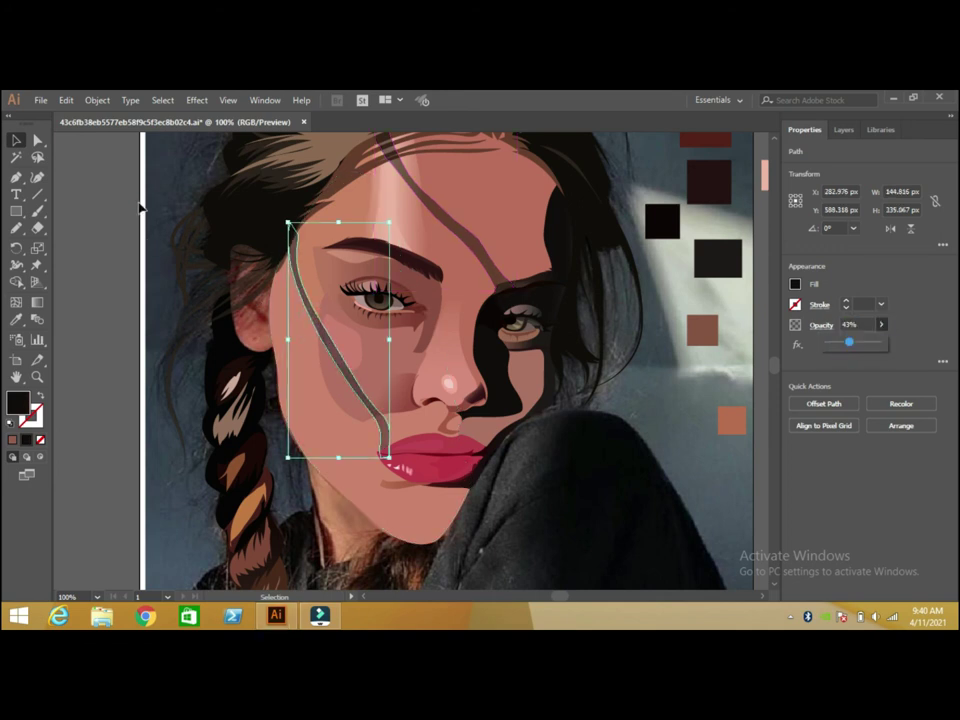
click(139, 206)
click(446, 221)
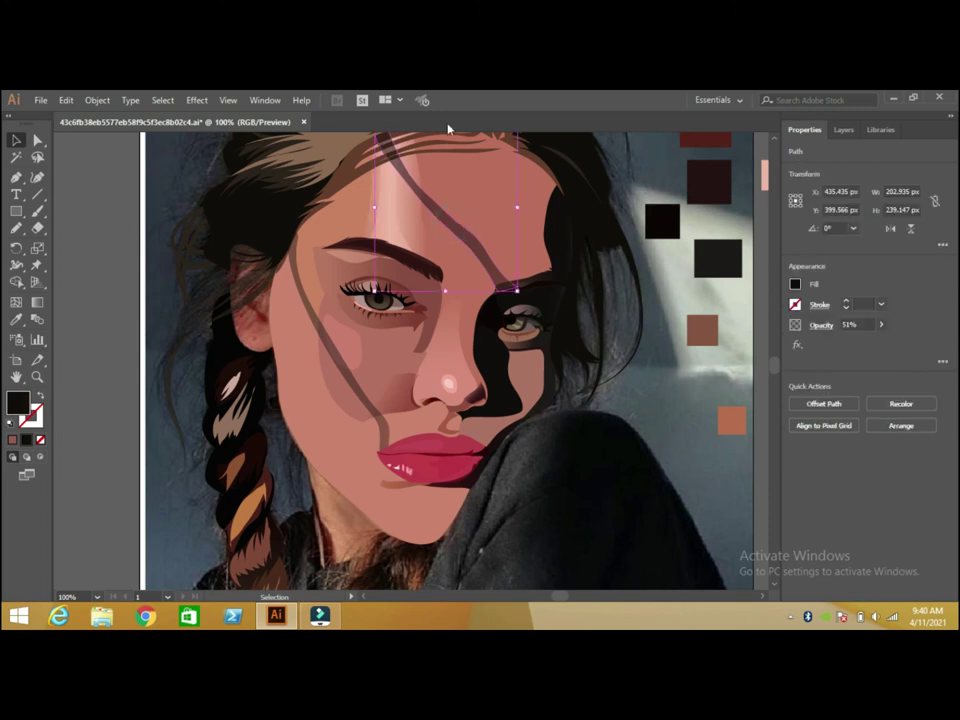
click(200, 100)
Apply a Gaussian Blur with a slightly reduced radius to the forehead hair strand.
click(262, 335)
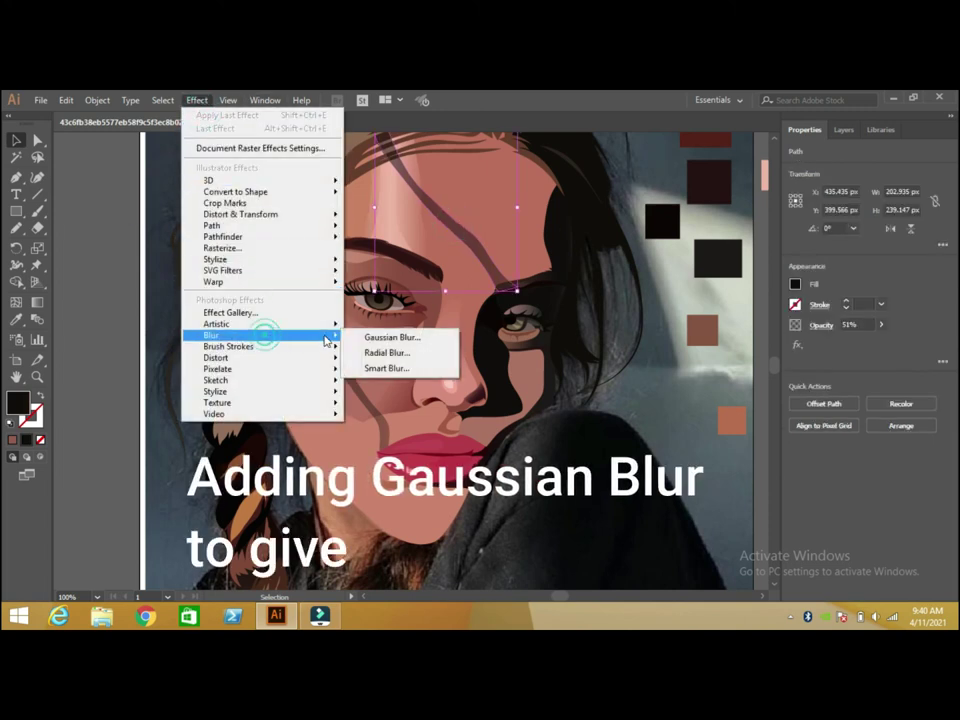
click(385, 337)
click(626, 217)
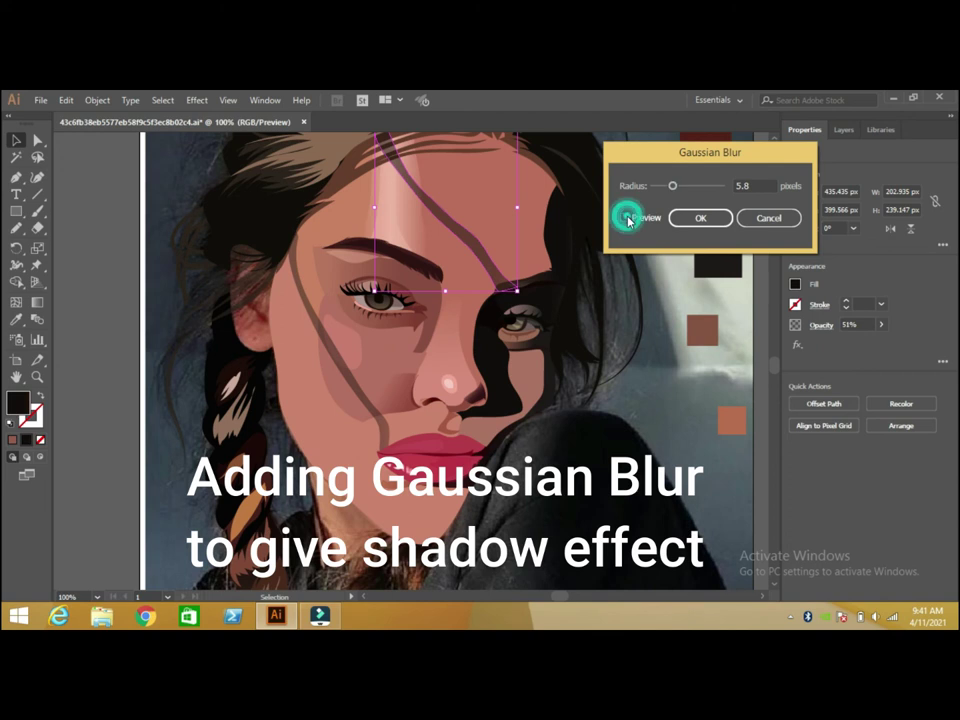
drag(676, 188, 670, 188)
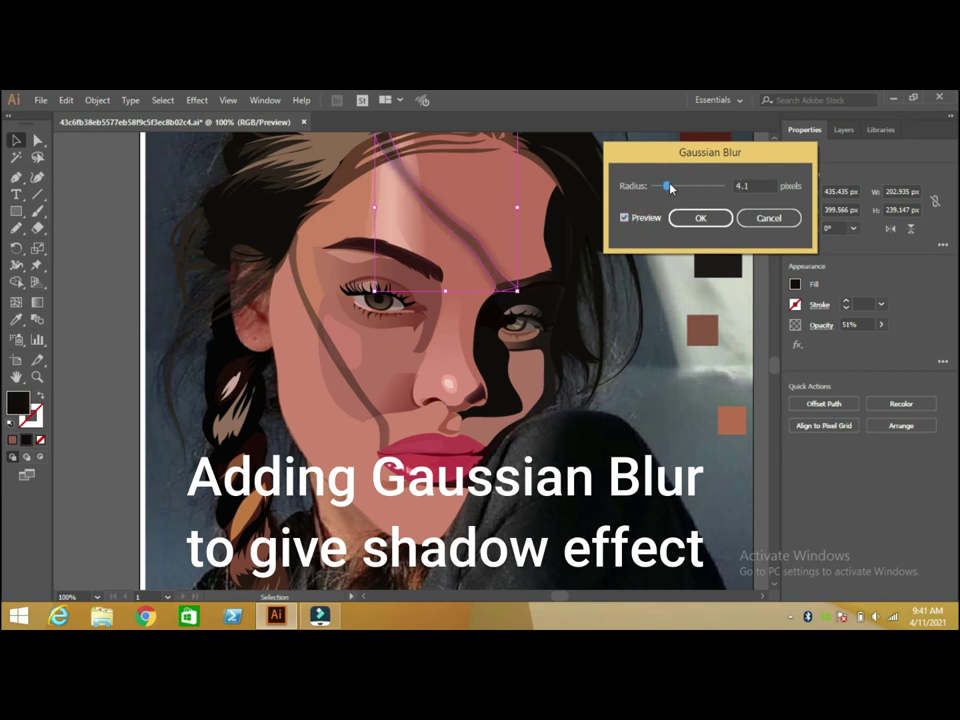
click(690, 217)
Apply the same Gaussian Blur to the grey shadow line on the left cheek.
click(349, 368)
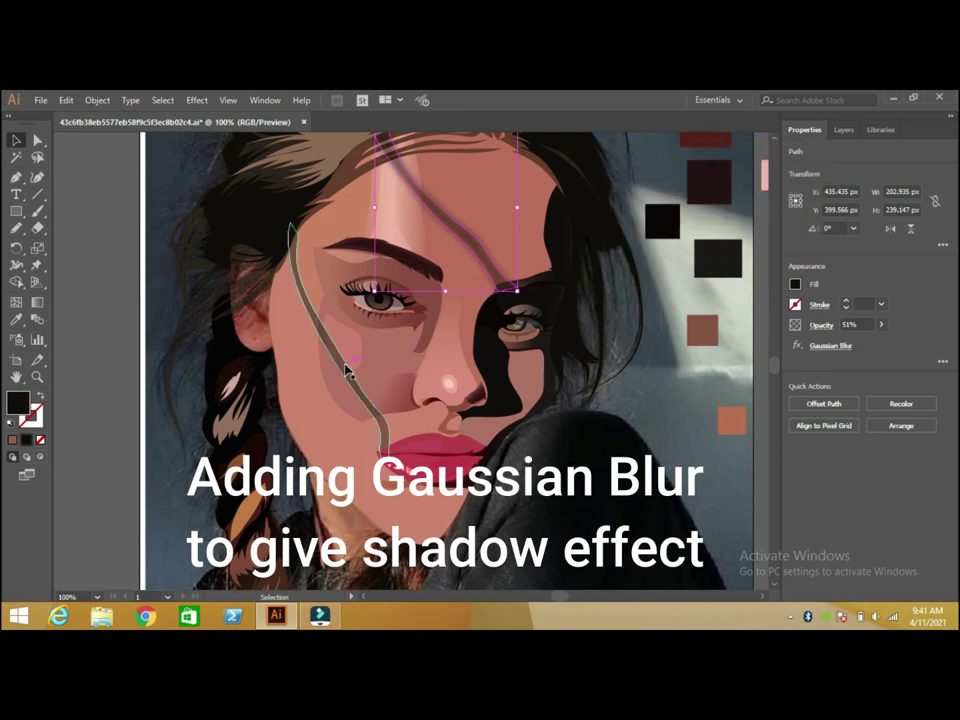
click(196, 118)
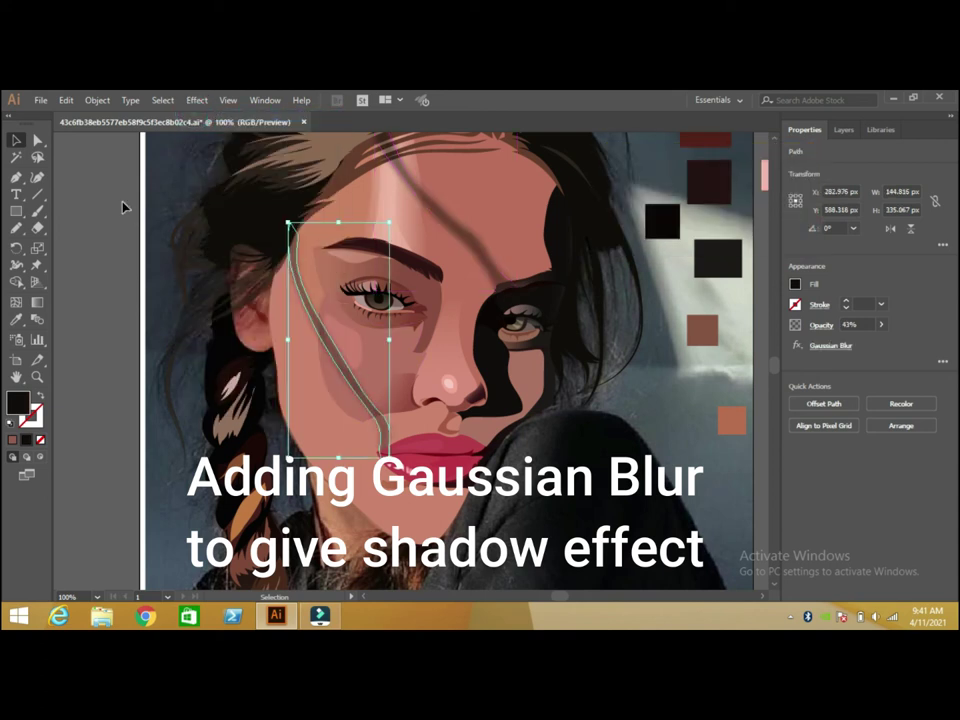
click(124, 205)
Lock Layers 5, 51, 50, 49 and 48 and make Layer 47 the target layer.
click(841, 131)
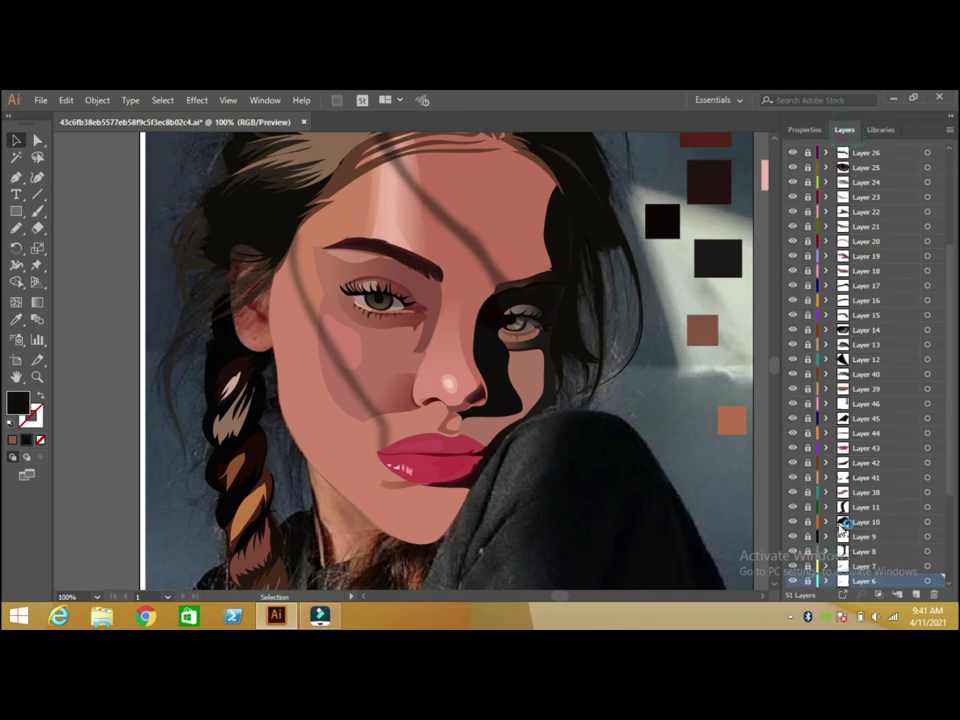
scroll(950, 545, down, 5)
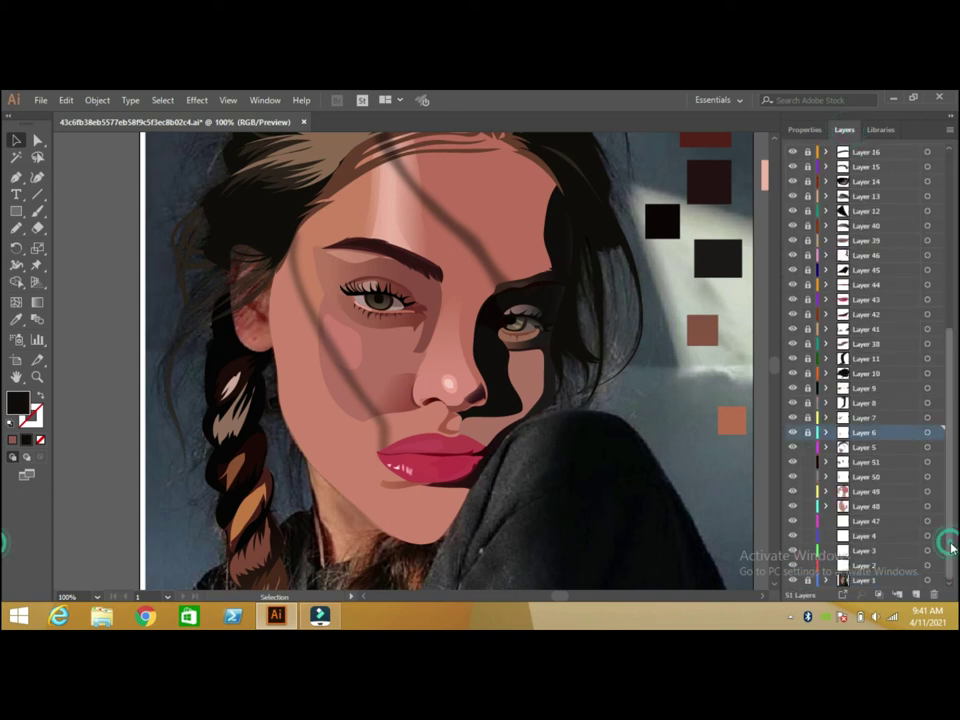
drag(810, 453, 814, 508)
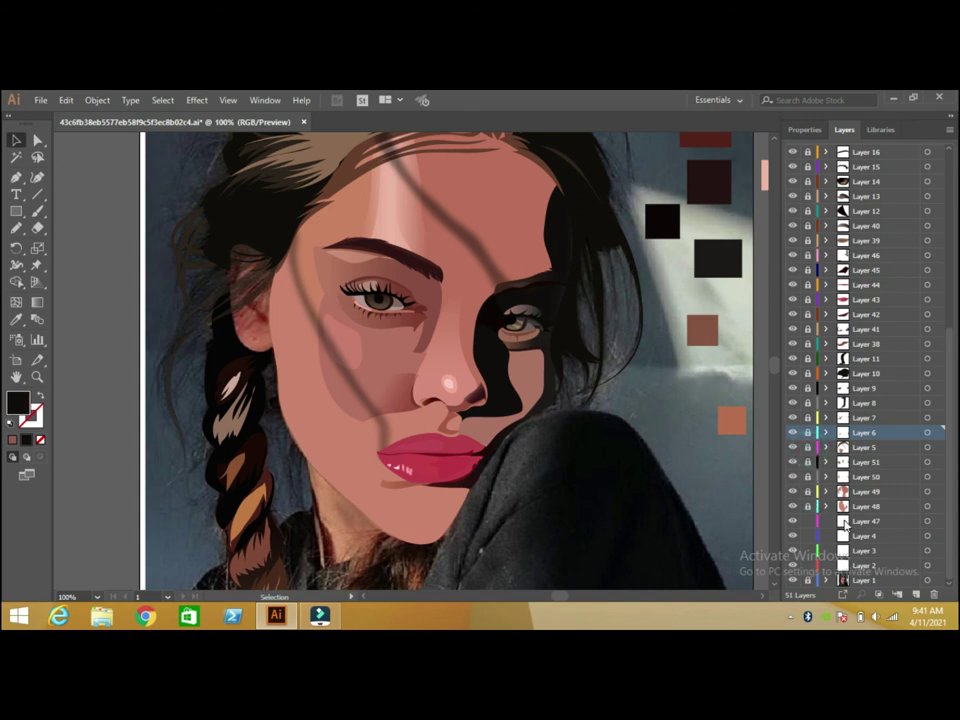
click(845, 522)
Sketch the ear outline and the inner-ear detail path with the Pencil.
click(16, 228)
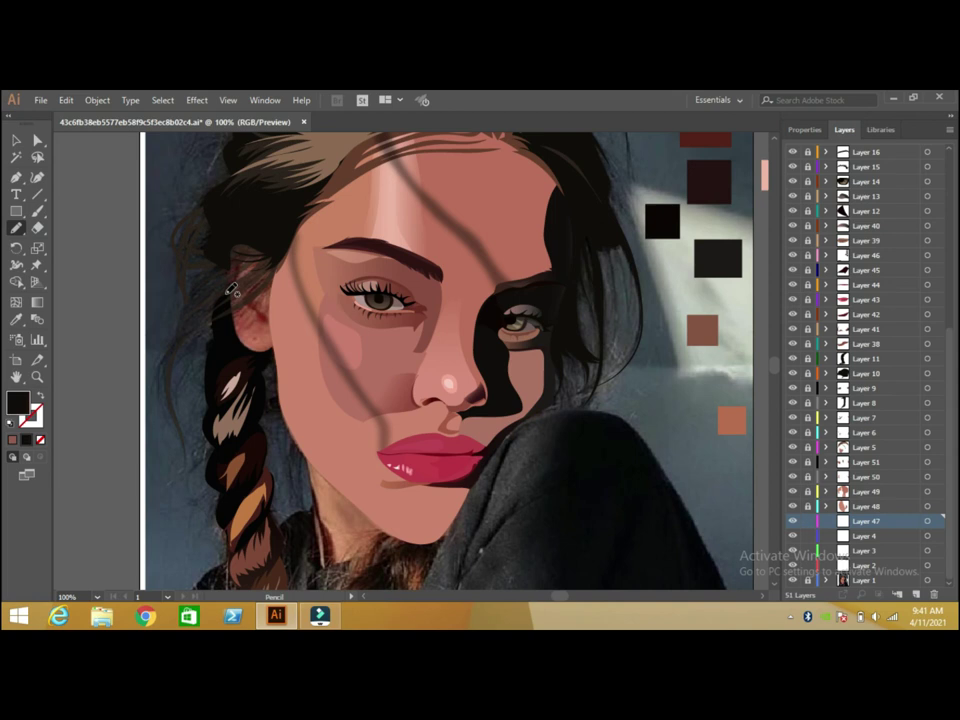
drag(231, 287, 280, 243)
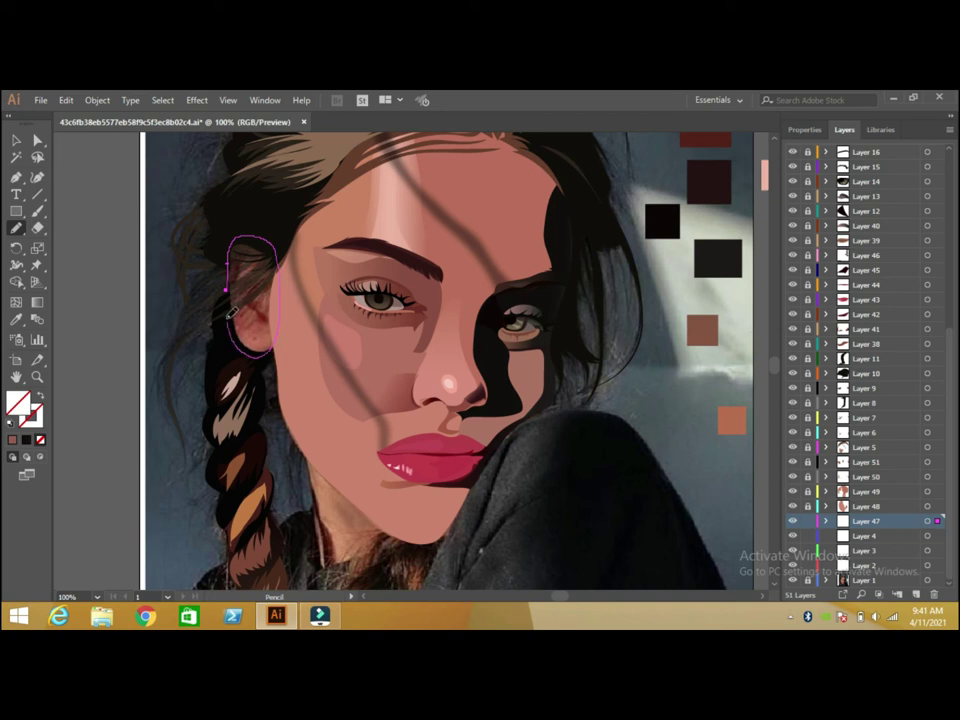
drag(259, 319, 240, 296)
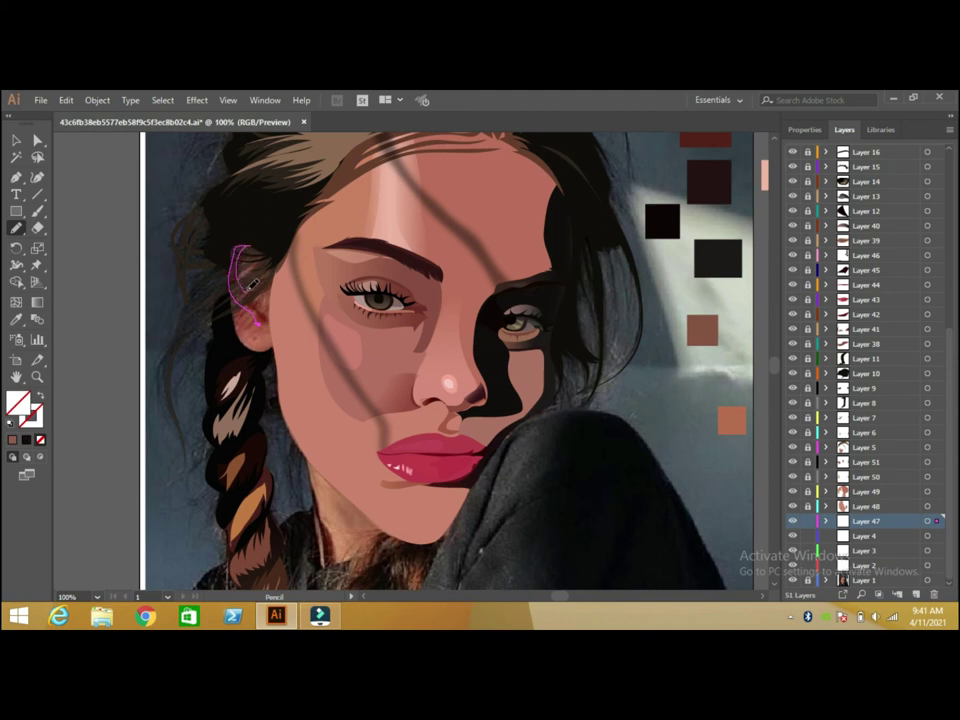
drag(281, 283, 257, 291)
Fill the inner-ear detail with sampled dark maroon, then change it to a brighter red.
key(i)
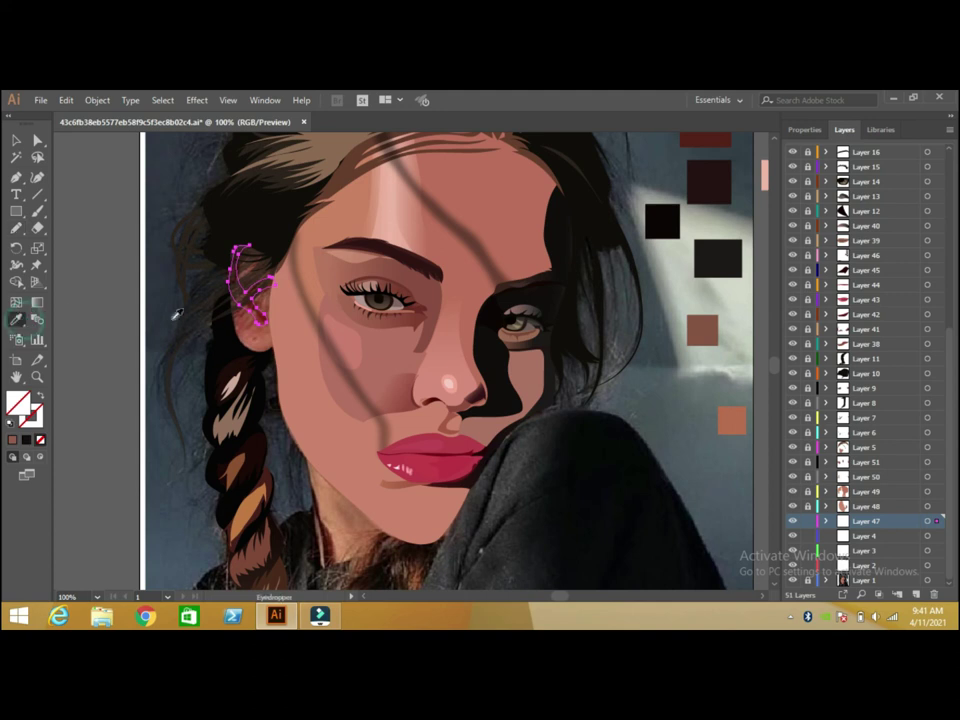
click(262, 315)
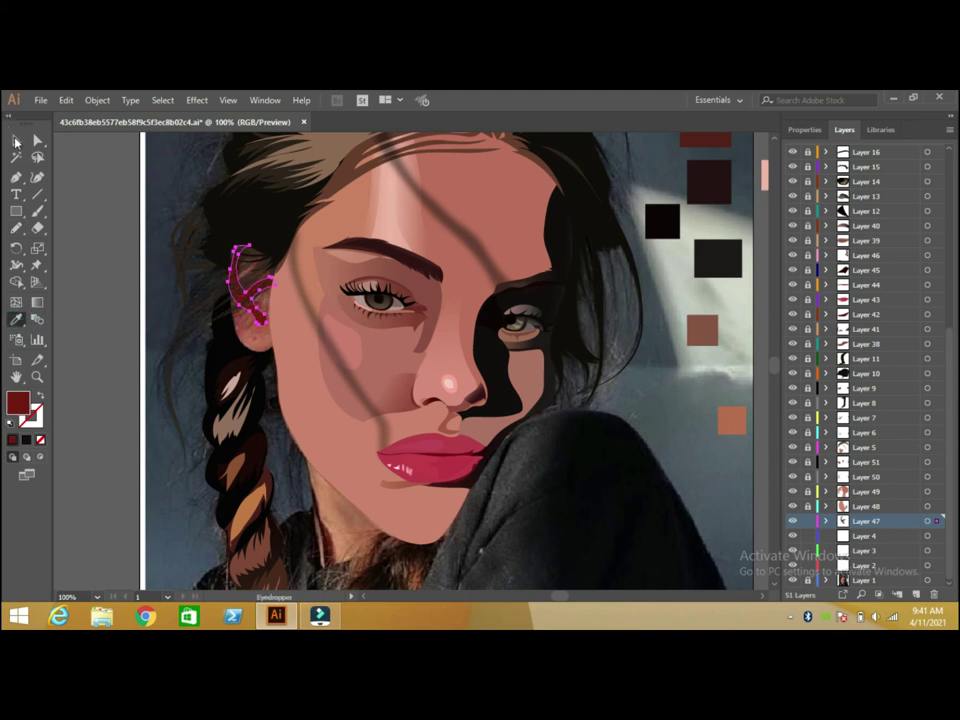
click(16, 141)
double_click(17, 402)
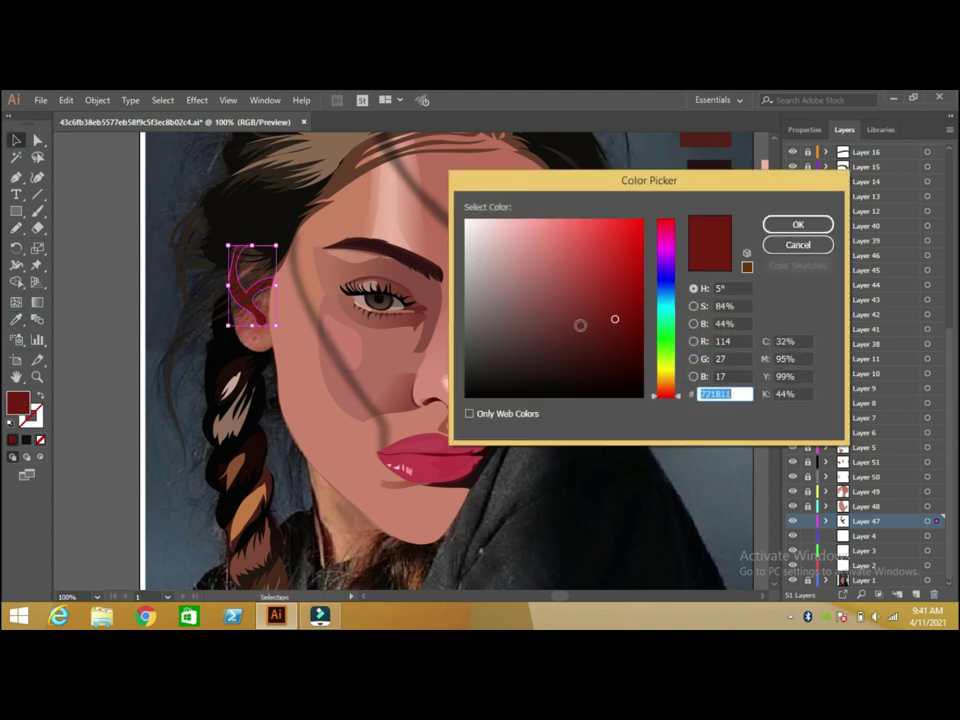
click(592, 321)
click(790, 225)
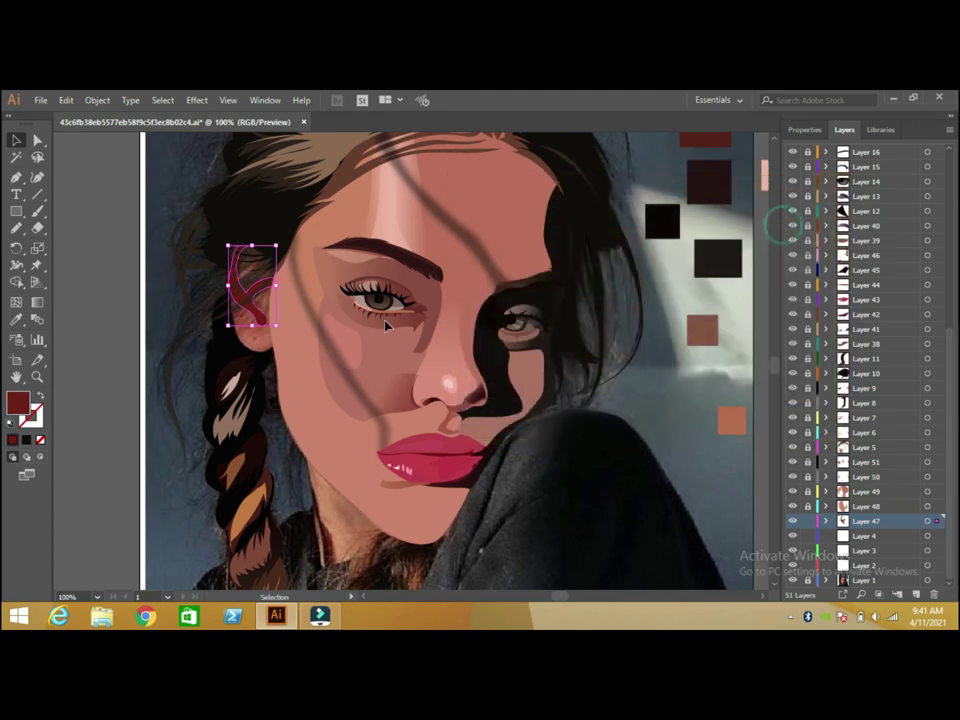
Fill the ear shape with the salmon skin tone, replacing a mistaken black fill.
click(257, 352)
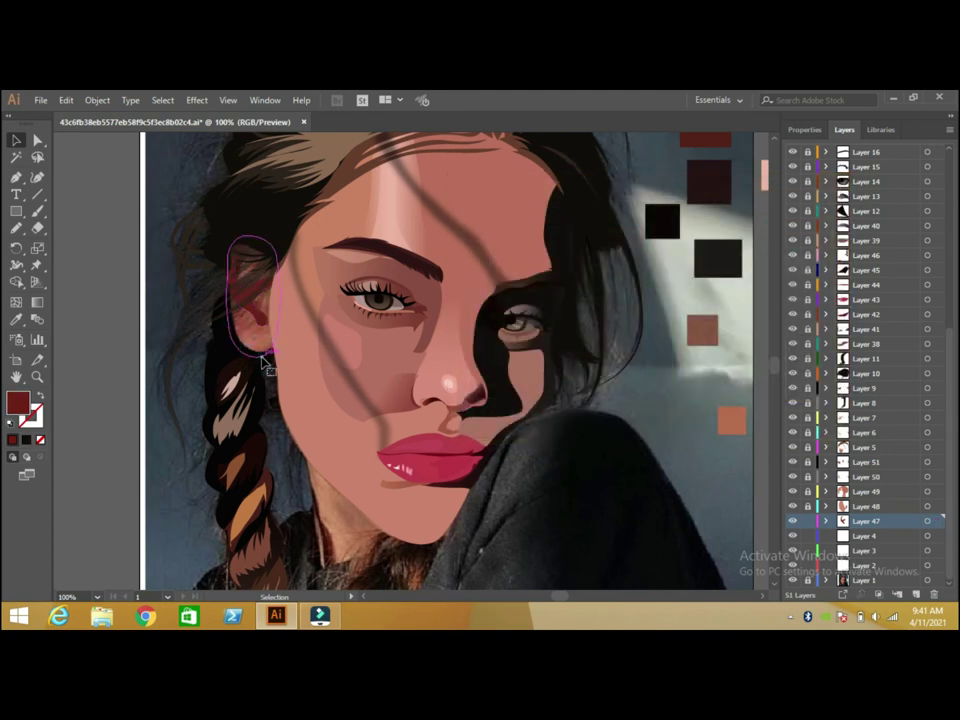
click(16, 320)
click(257, 336)
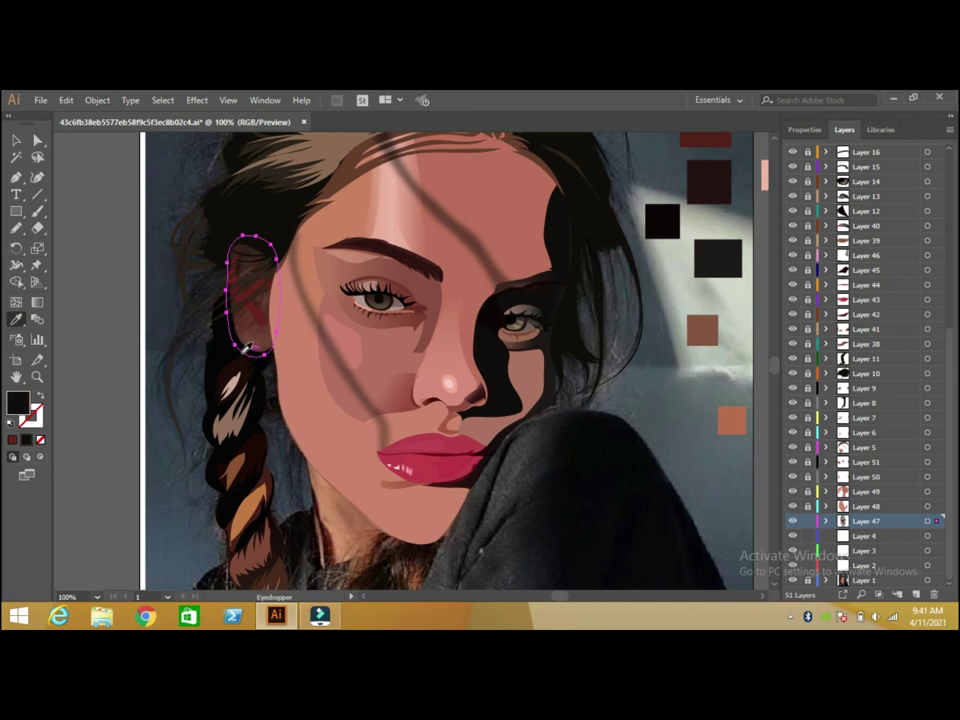
key(ctrl+z)
click(255, 333)
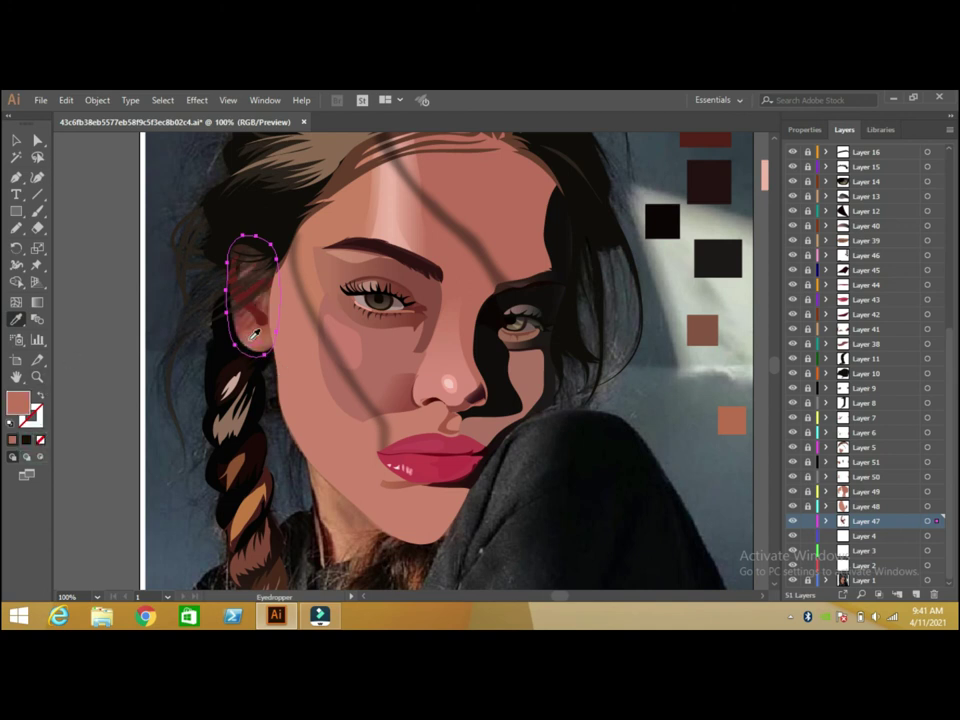
click(16, 140)
click(90, 220)
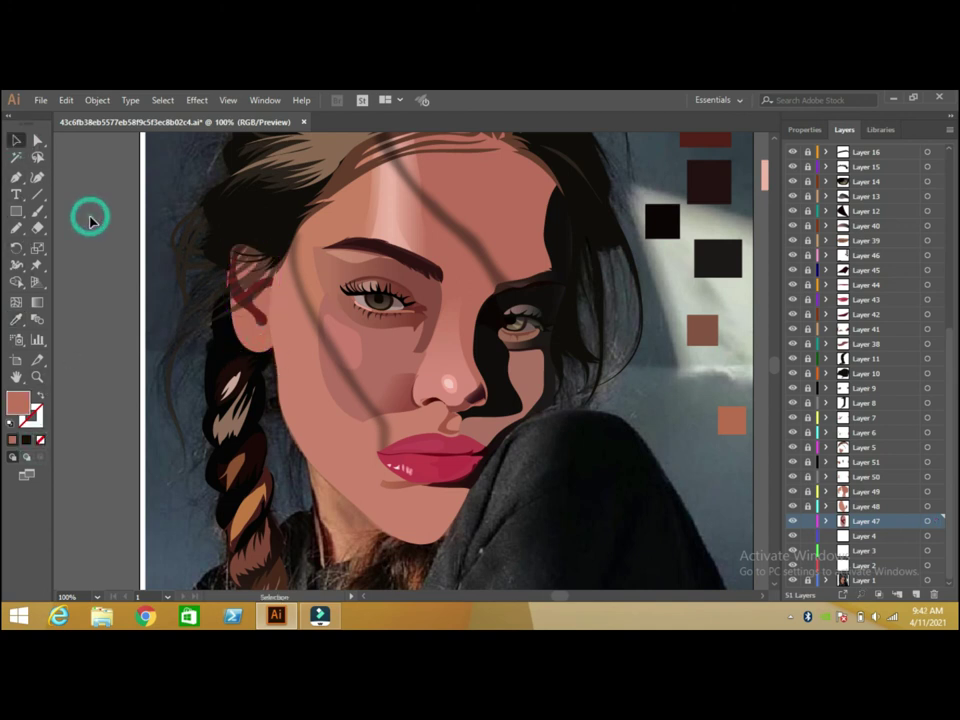
click(776, 580)
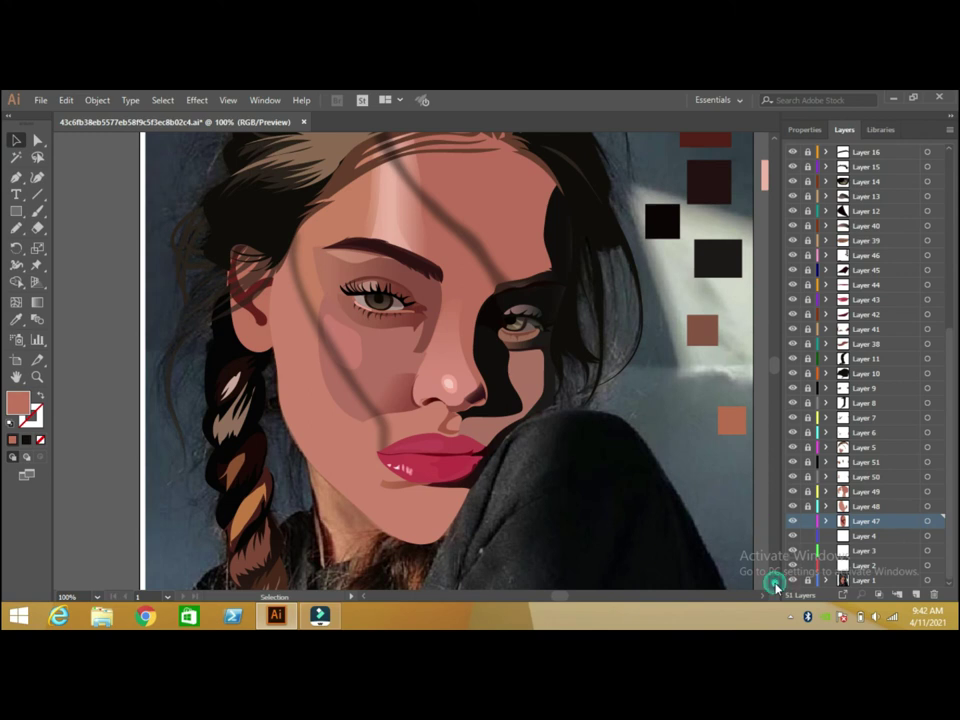
Target Layer 4 and zoom to fit the whole artboard in view.
click(776, 580)
click(806, 535)
click(17, 228)
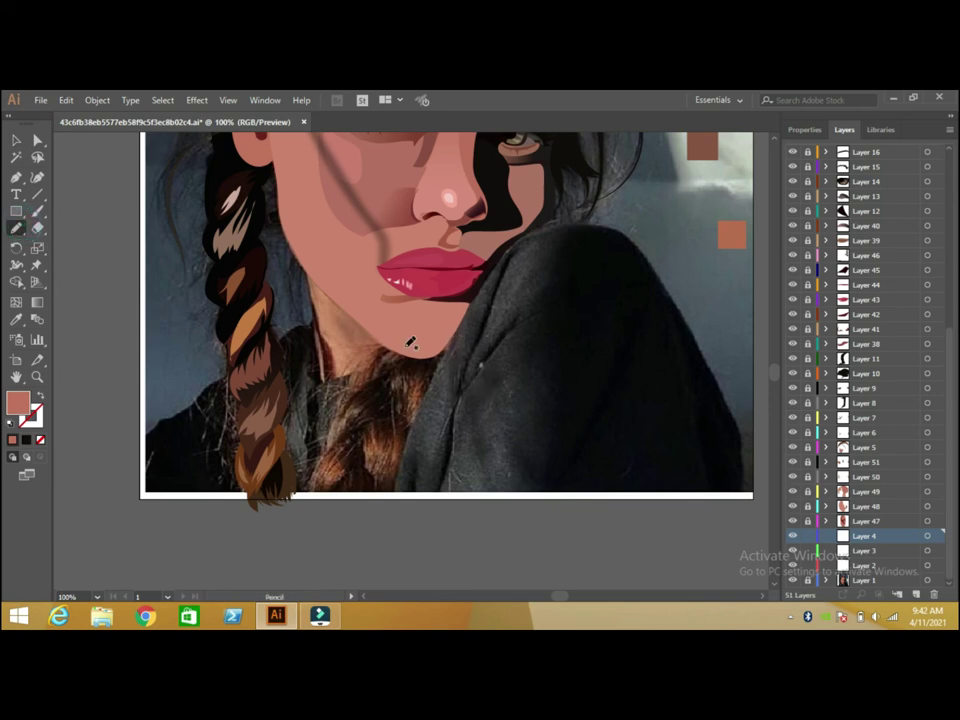
click(17, 140)
click(98, 597)
click(131, 582)
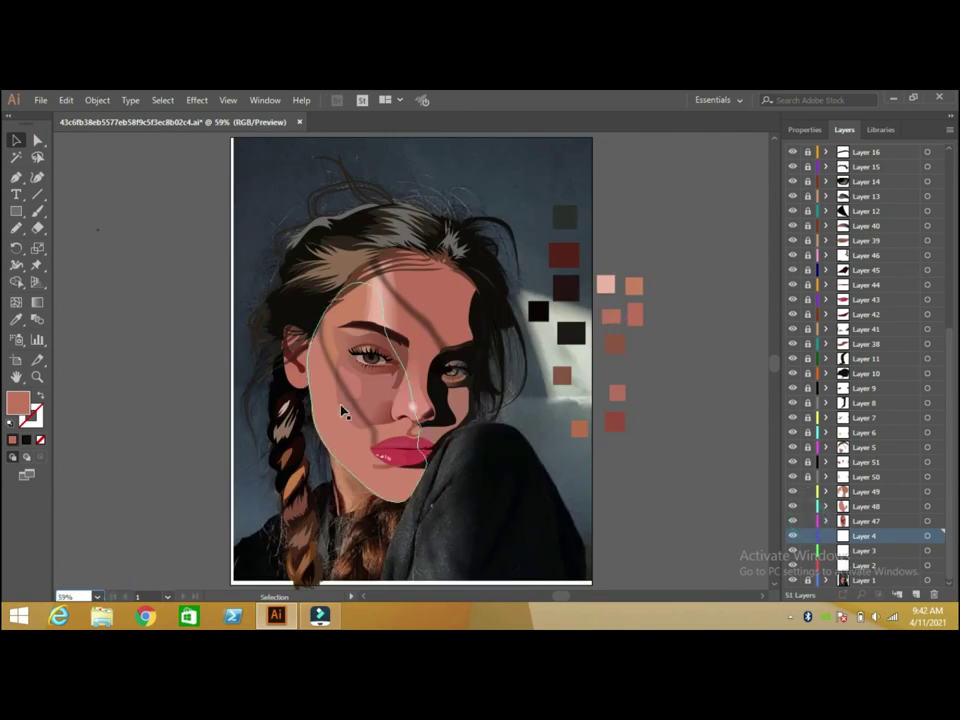
Hide Layer 51 and draw two small swatch rectangles beside the artboard.
click(800, 462)
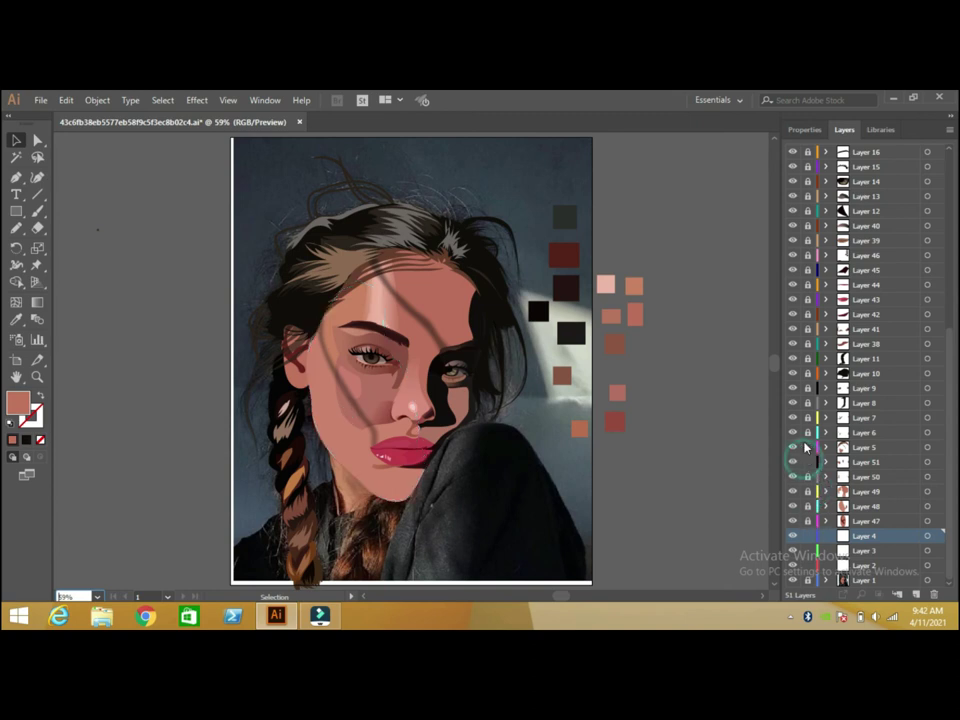
click(347, 416)
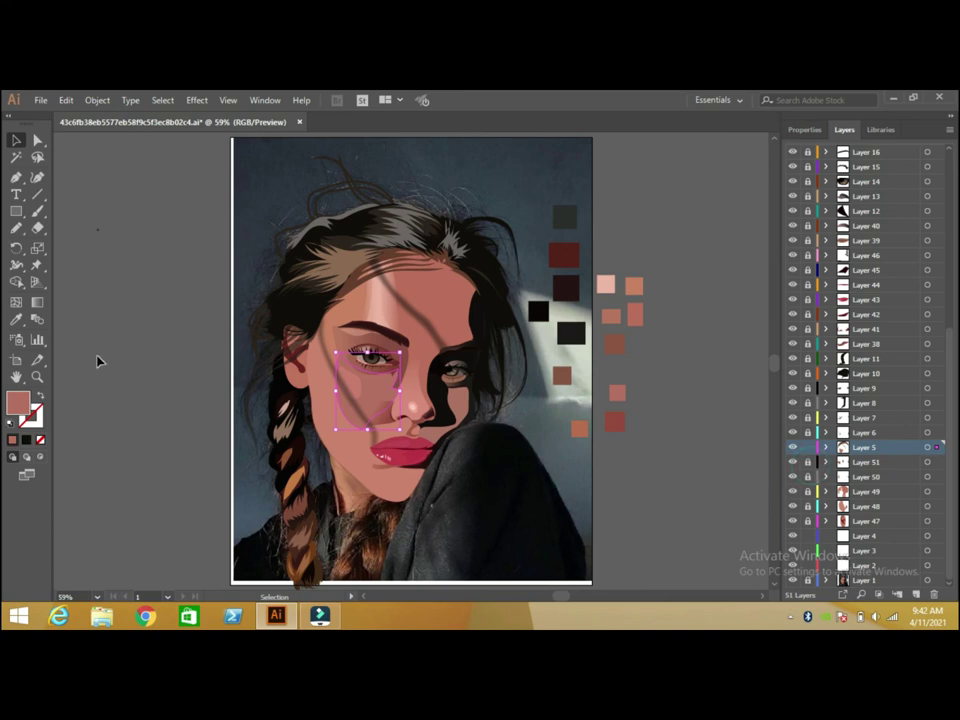
key(m)
drag(154, 373, 181, 401)
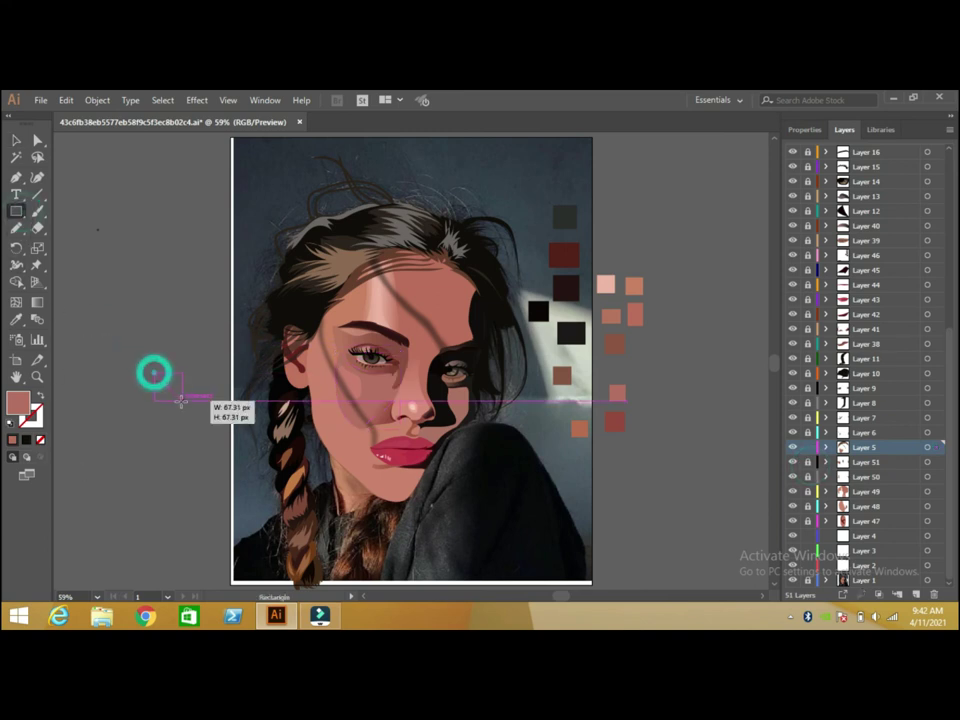
drag(133, 322, 176, 350)
key(i)
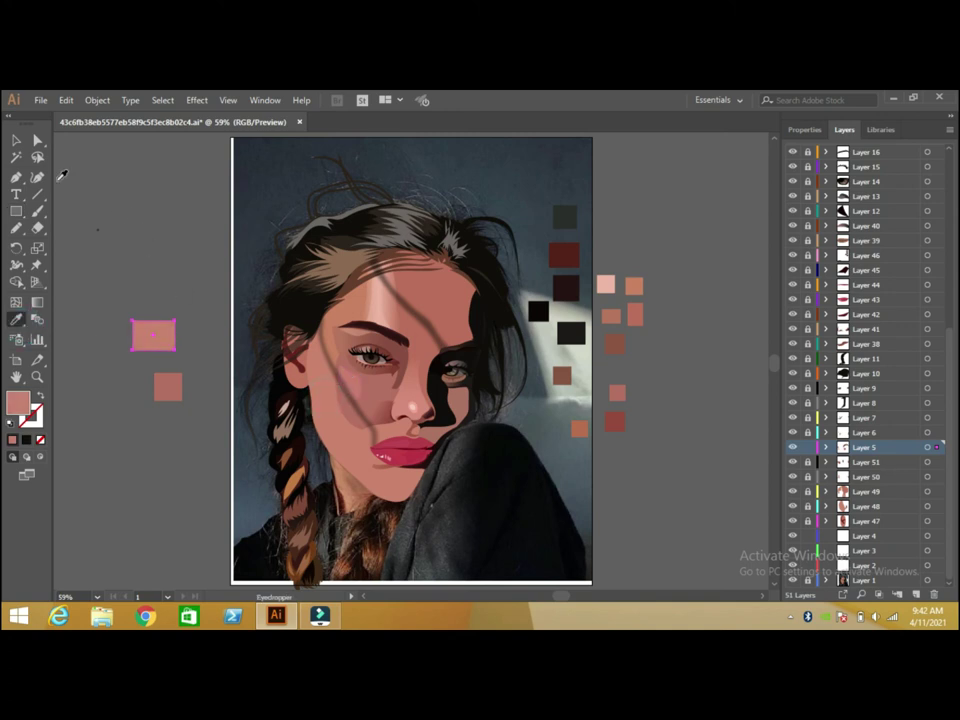
key(v)
Give the under-eye shape a gradient fill and check the pink swatch's colour.
click(351, 420)
click(27, 440)
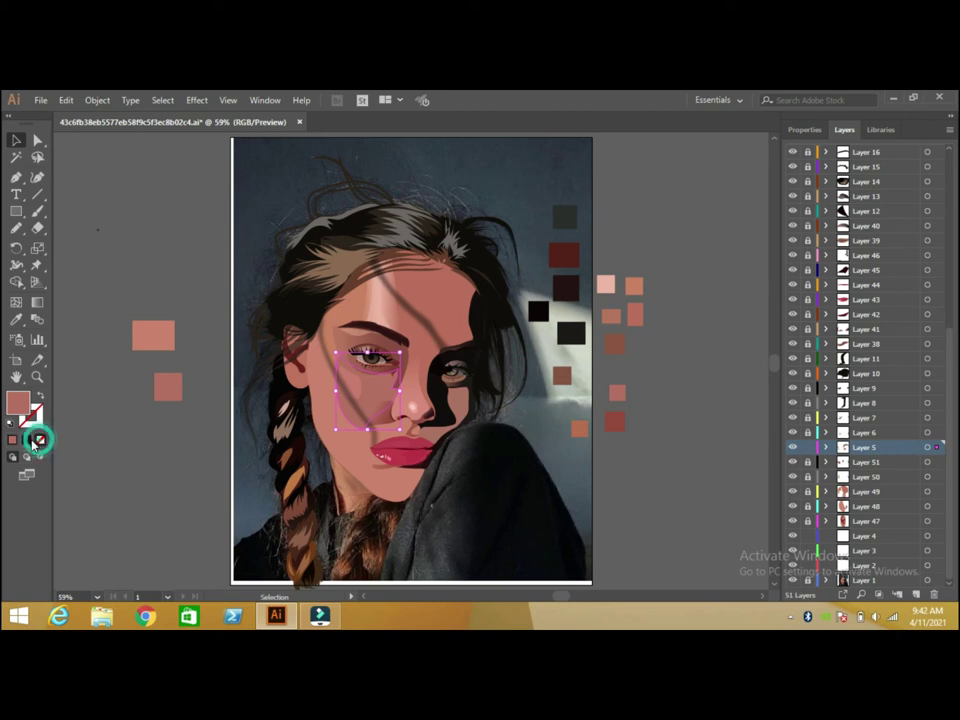
click(166, 392)
double_click(18, 402)
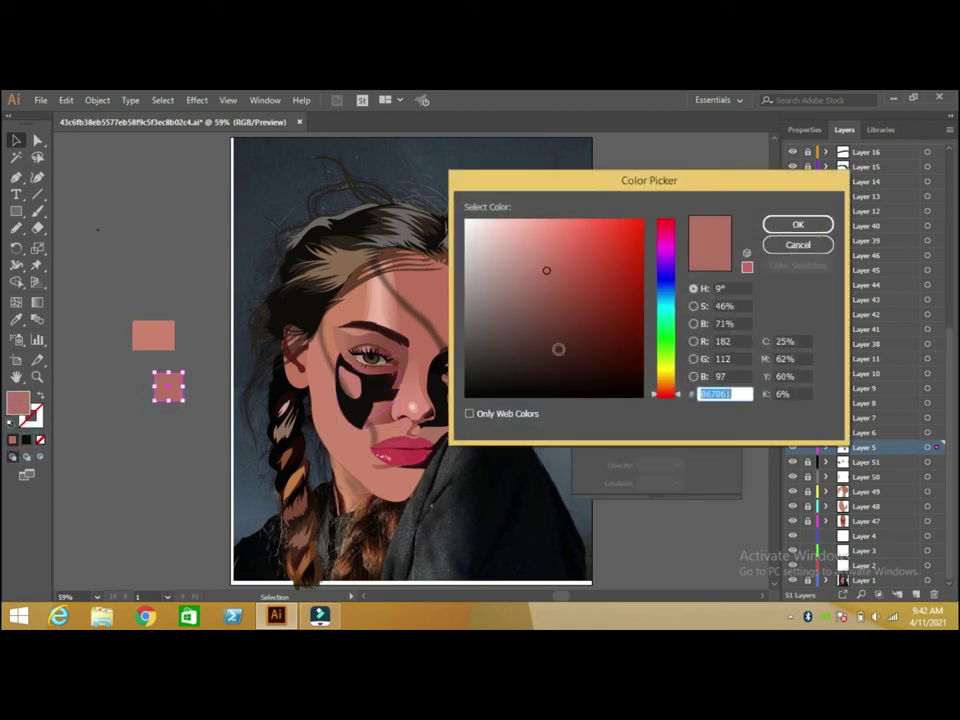
click(797, 245)
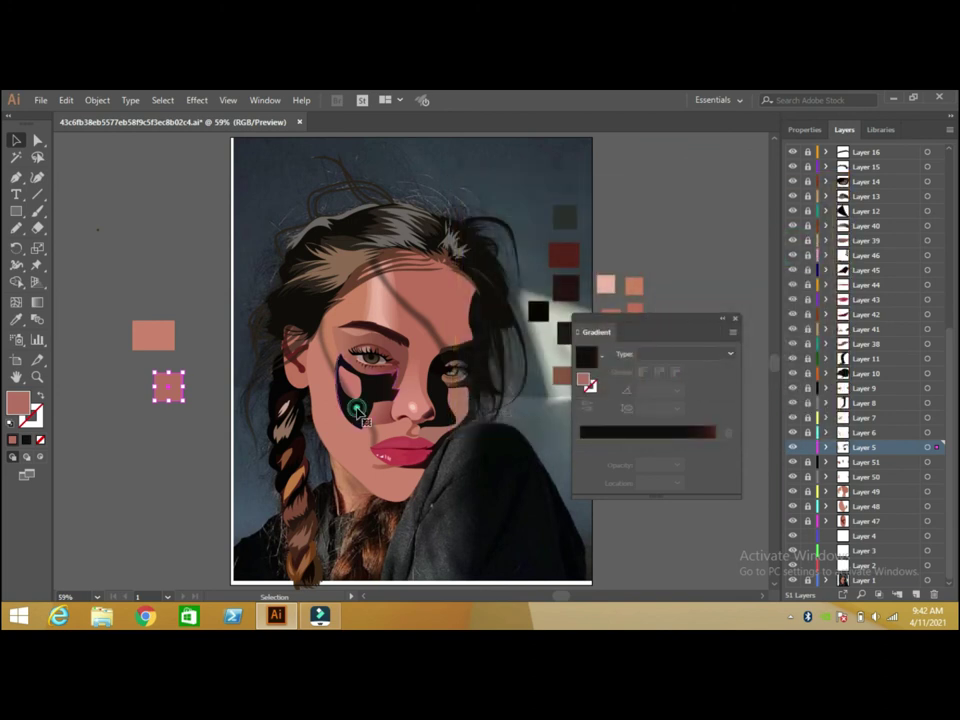
Set the gradient's right stop to brown 8b7061.
click(352, 400)
click(714, 446)
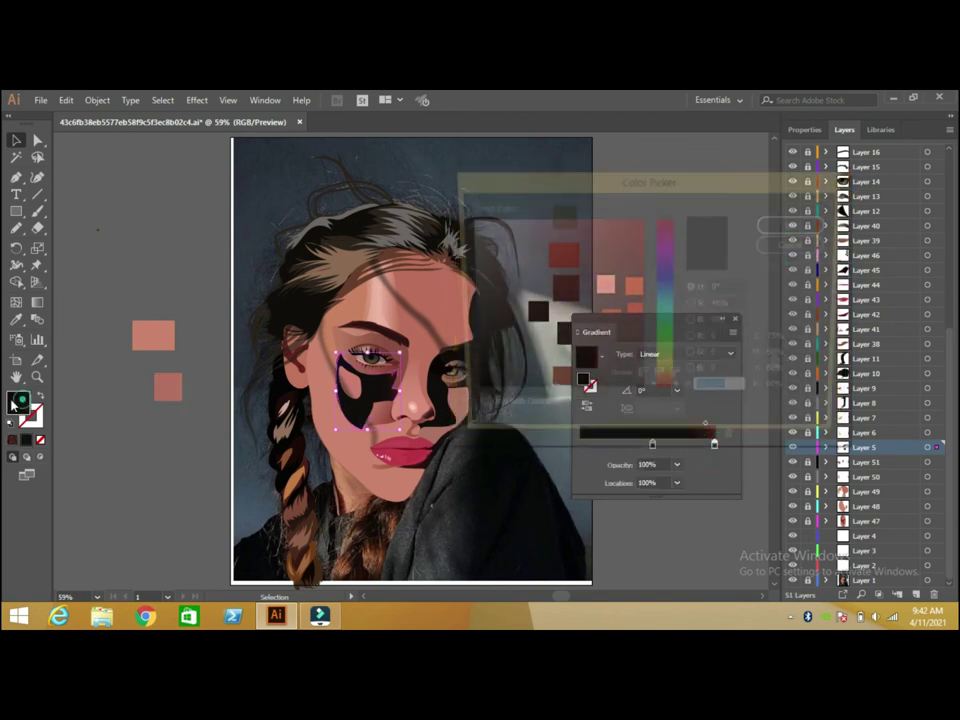
double_click(583, 380)
text(8b7061)
click(797, 224)
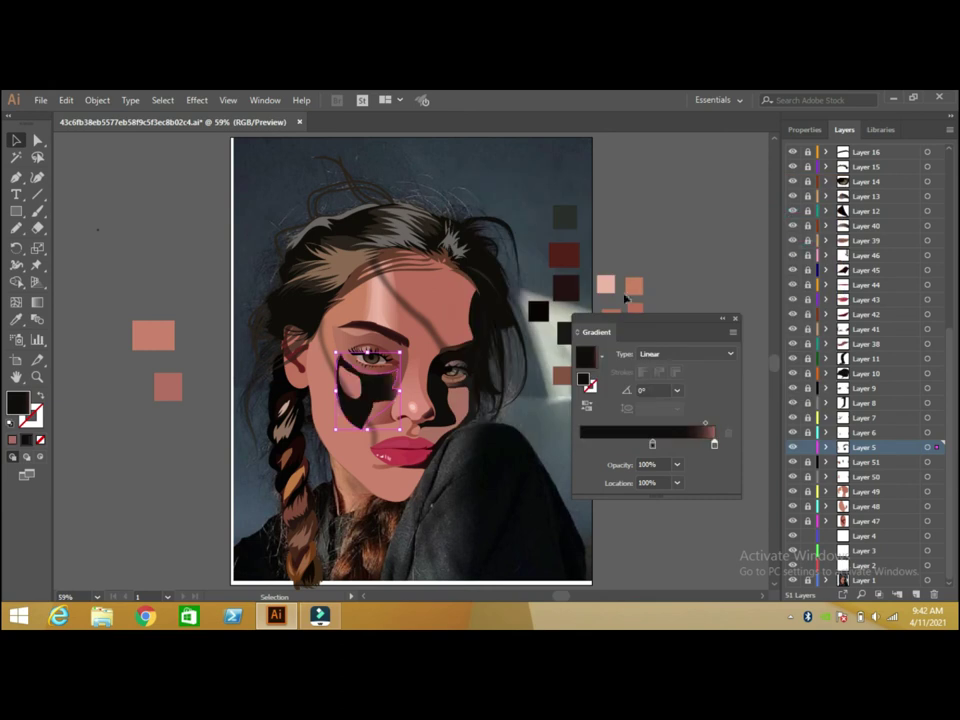
Add a middle gradient stop coloured with the pasted pink skin tone.
click(140, 345)
double_click(17, 402)
key(ctrl+c)
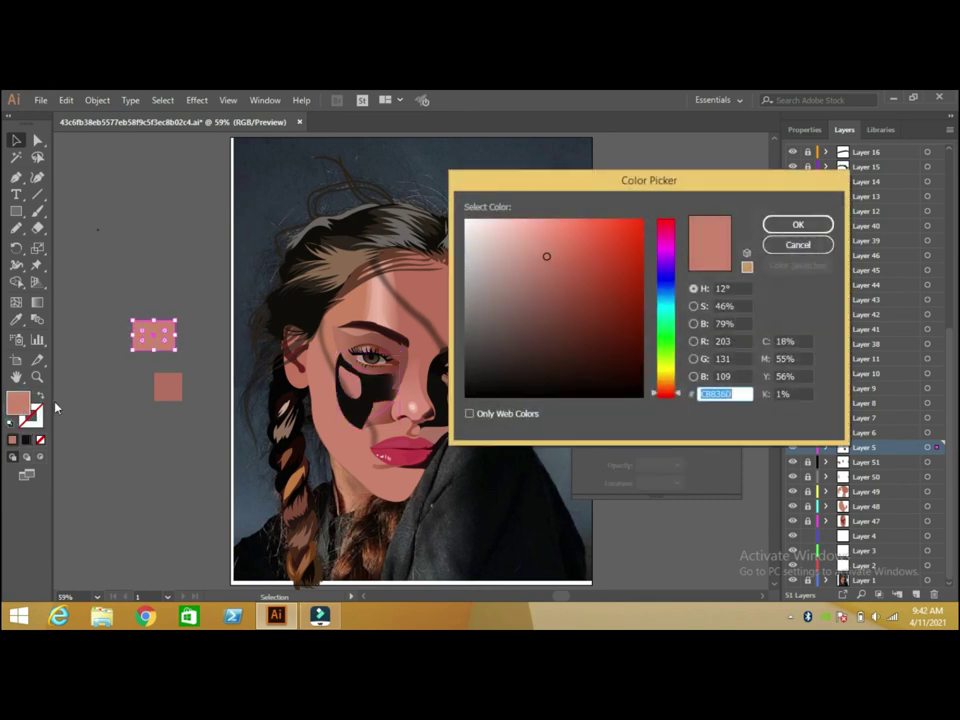
click(797, 244)
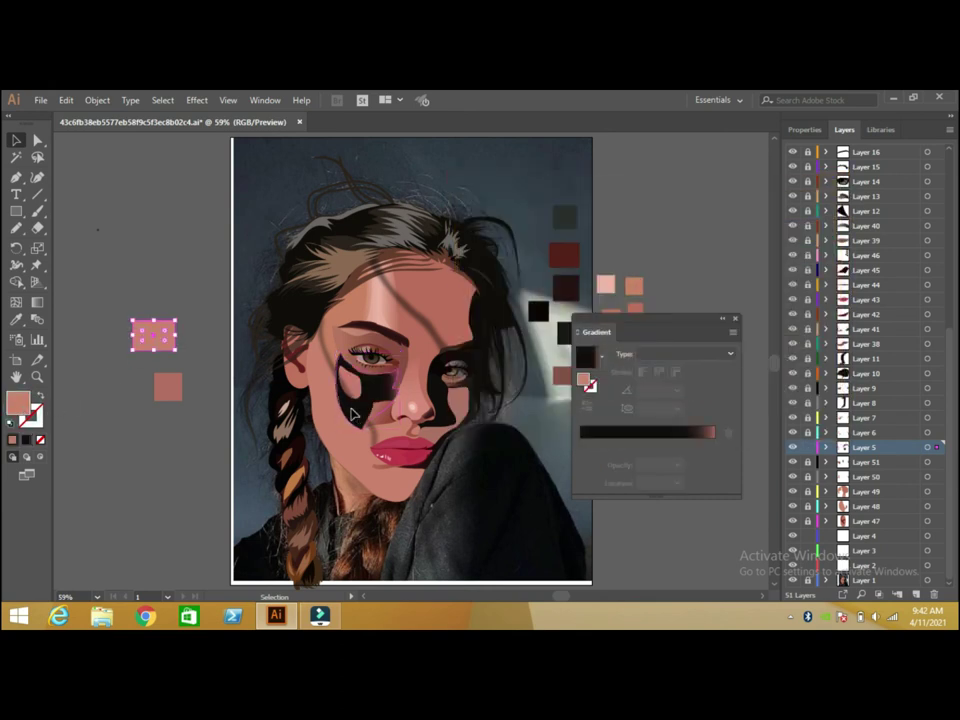
key(ctrl+z)
click(651, 446)
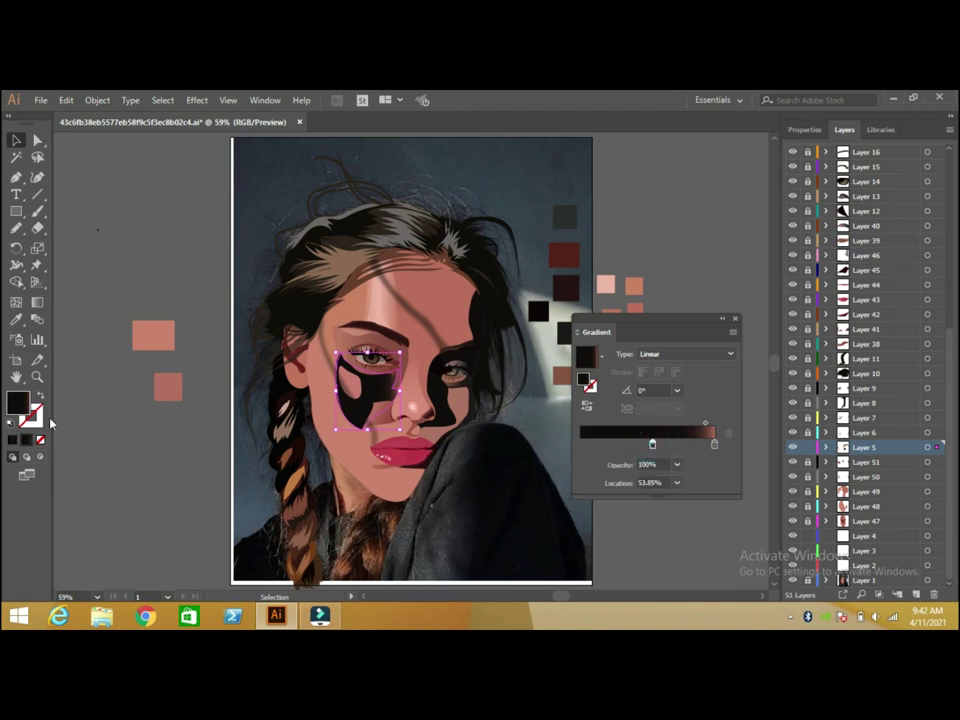
double_click(16, 406)
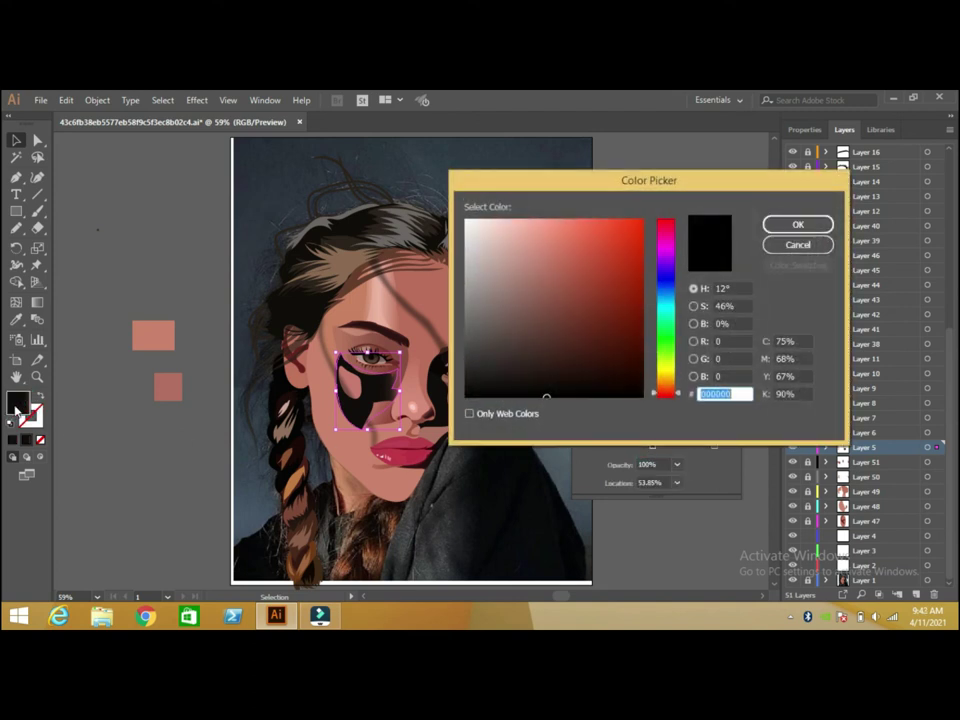
key(ctrl+v)
click(797, 224)
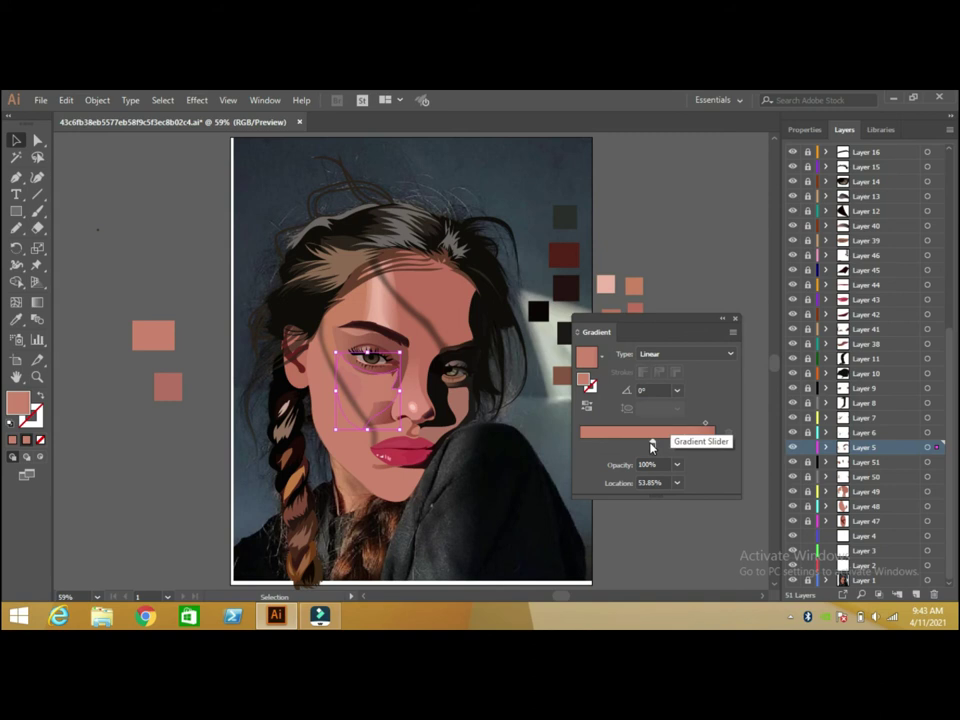
Remove the middle stop, pull the end stop to about 75%, and nudge the midpoint.
drag(652, 446, 566, 450)
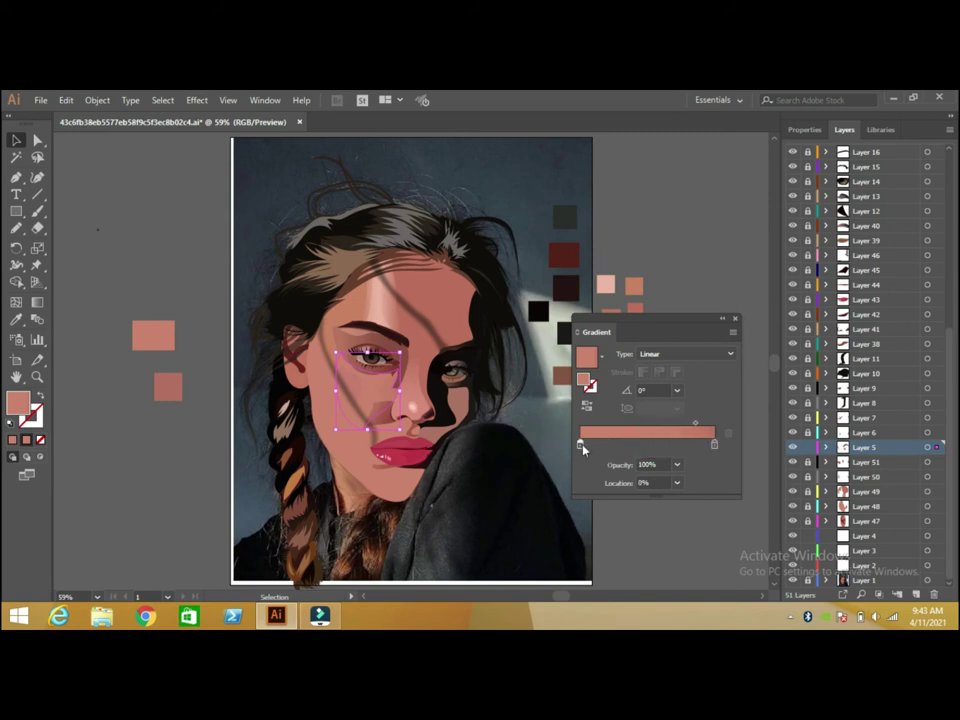
mouse_move(715, 444)
mouse_down()
mouse_move(654, 447)
mouse_move(632, 426)
mouse_up()
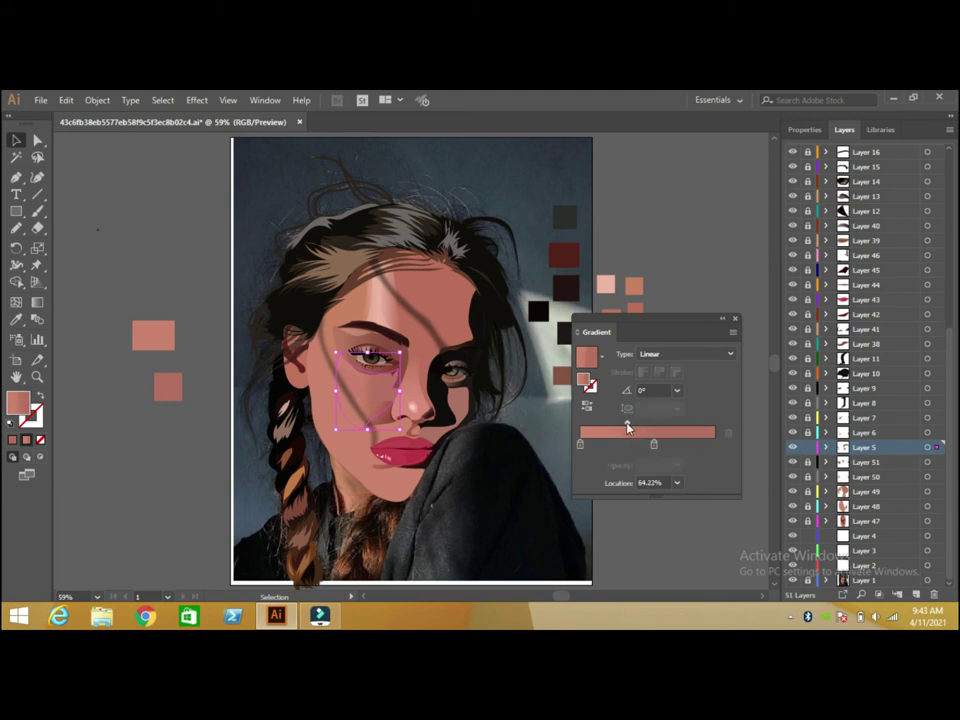
click(627, 426)
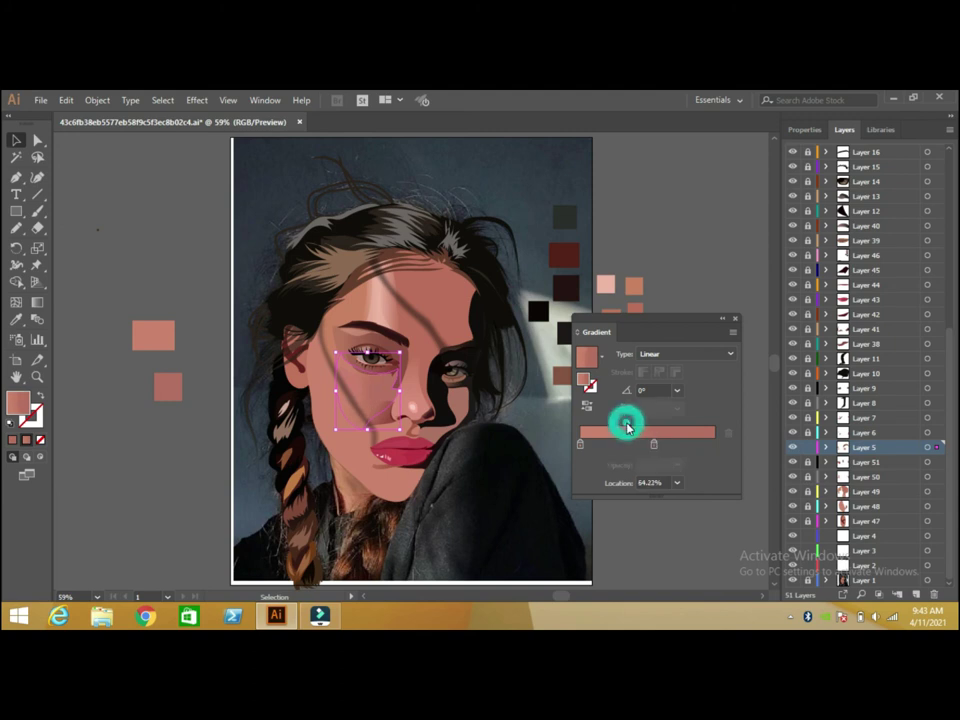
drag(620, 427, 589, 444)
click(735, 319)
click(137, 231)
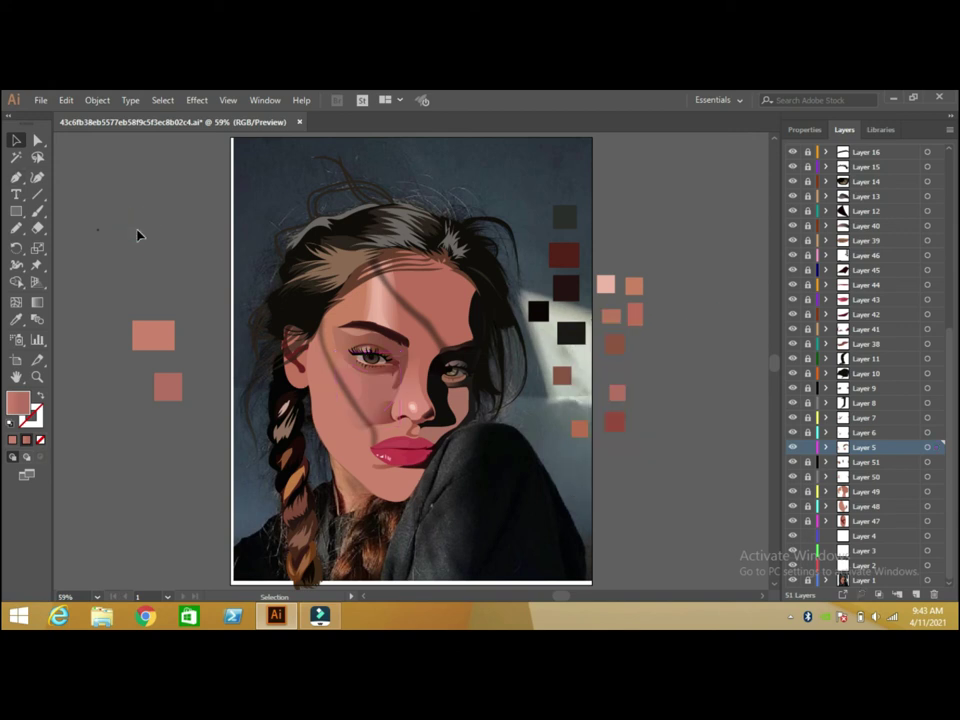
Recolour the small under-eye shape to pale pink E29891.
click(348, 385)
double_click(17, 402)
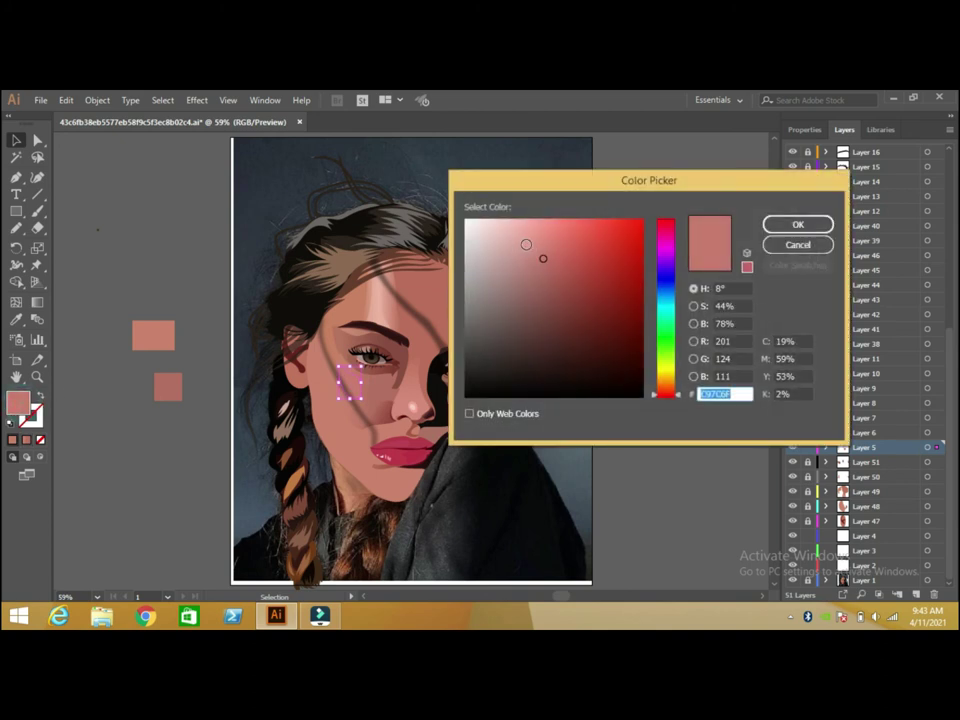
click(533, 244)
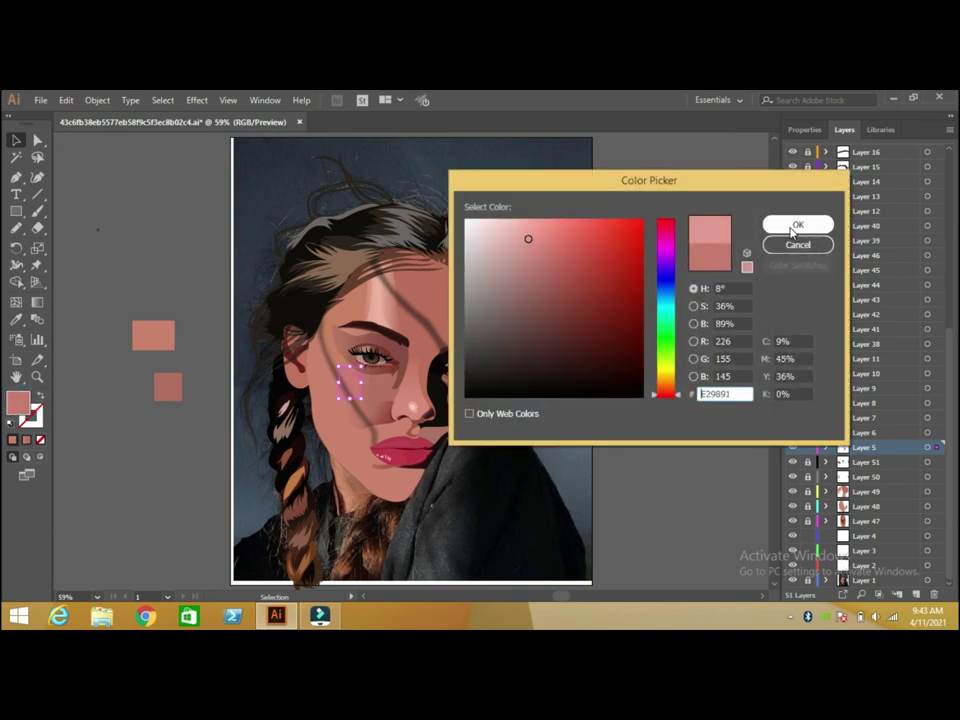
click(797, 224)
click(740, 263)
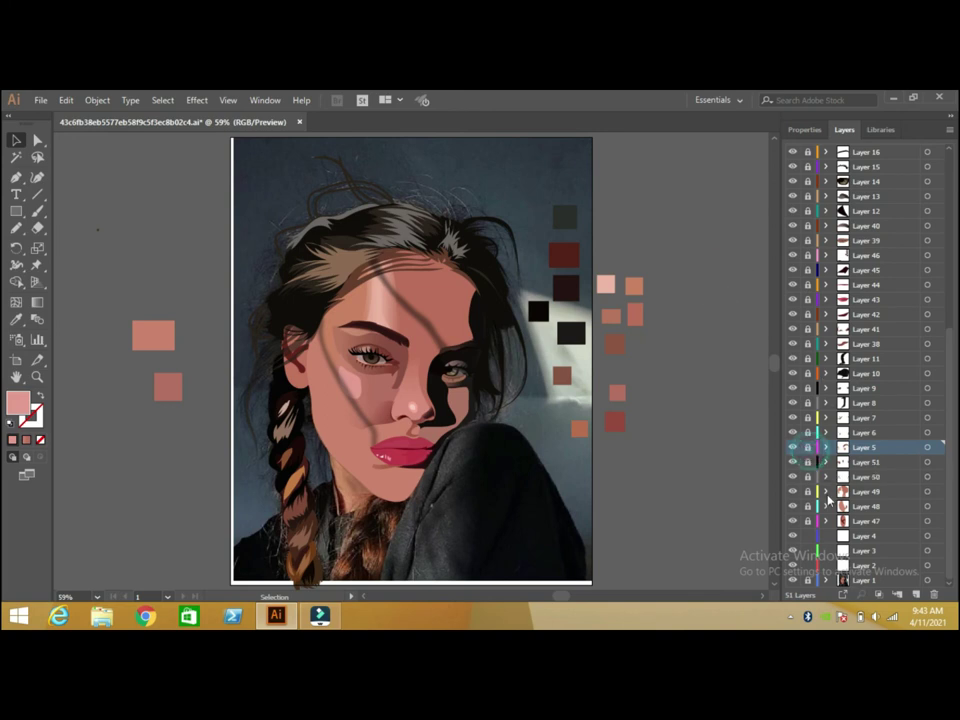
Save the file, add new Layers 52–54 above Layer 4, and view at 100%.
click(890, 536)
click(951, 455)
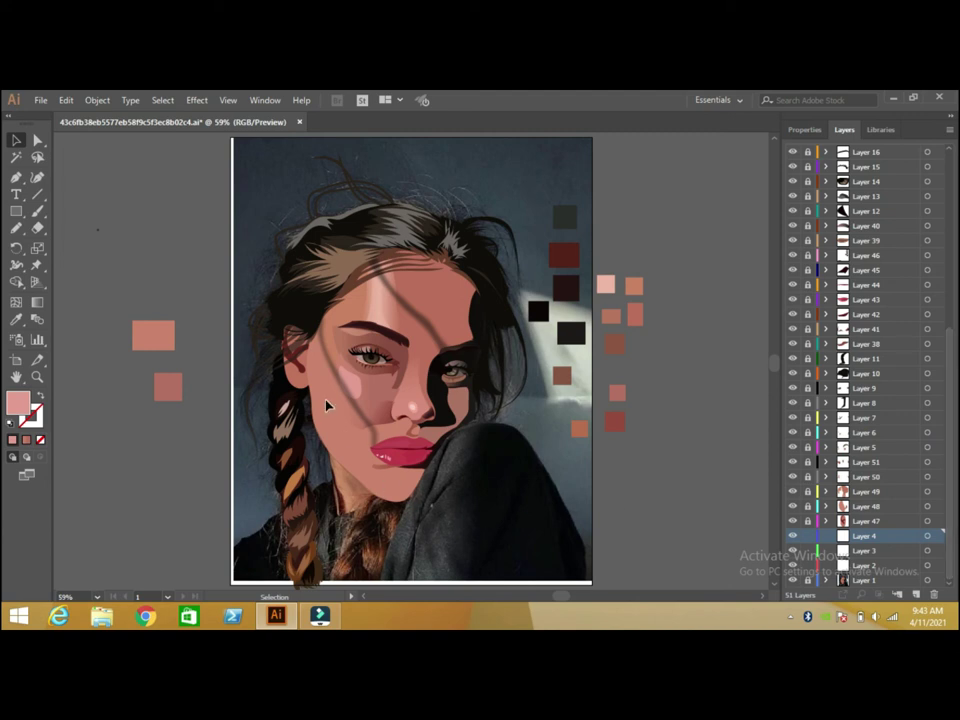
click(40, 100)
click(107, 214)
click(915, 594)
click(915, 594)
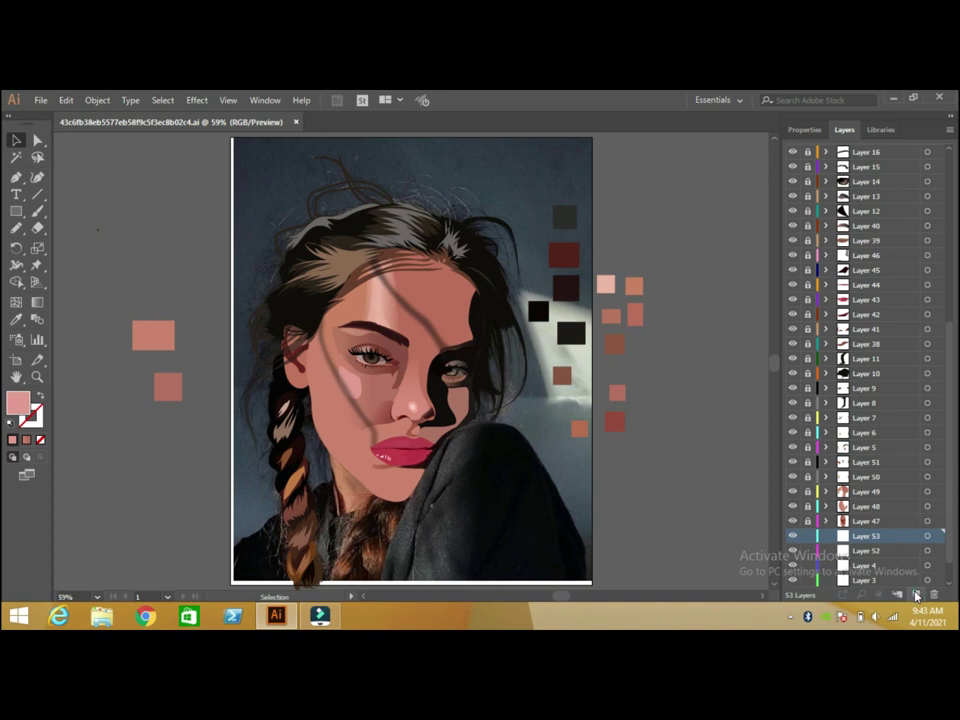
click(98, 597)
click(122, 411)
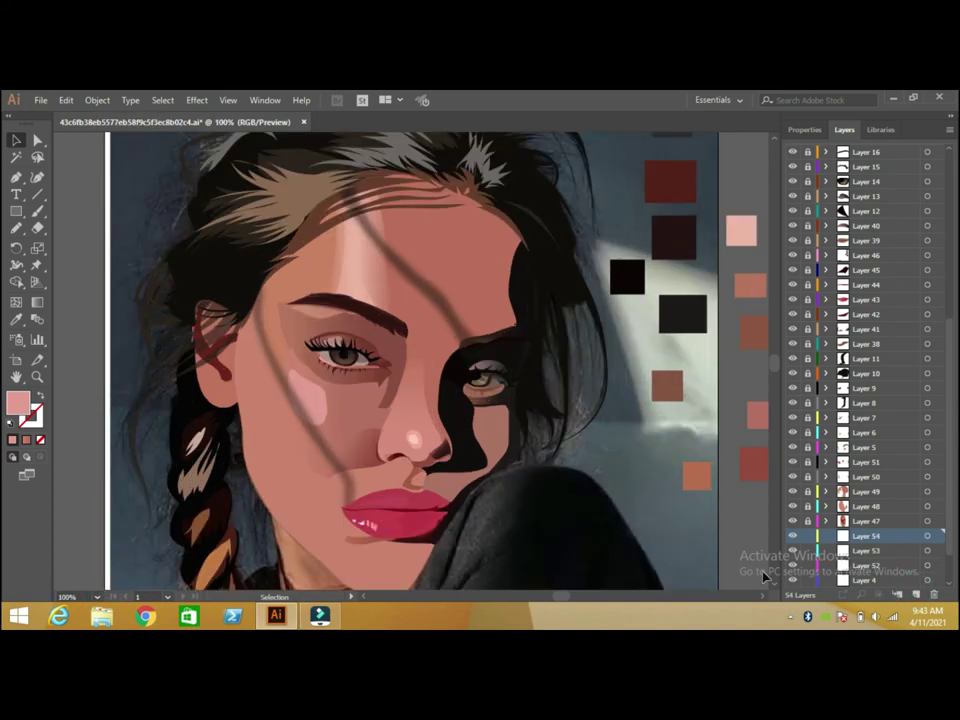
Trace the hoodie's inner and outer edges from the chin over the shoulder with the Pencil.
scroll(410, 360, down, 2)
scroll(410, 360, down, 4)
click(18, 230)
drag(418, 270, 375, 388)
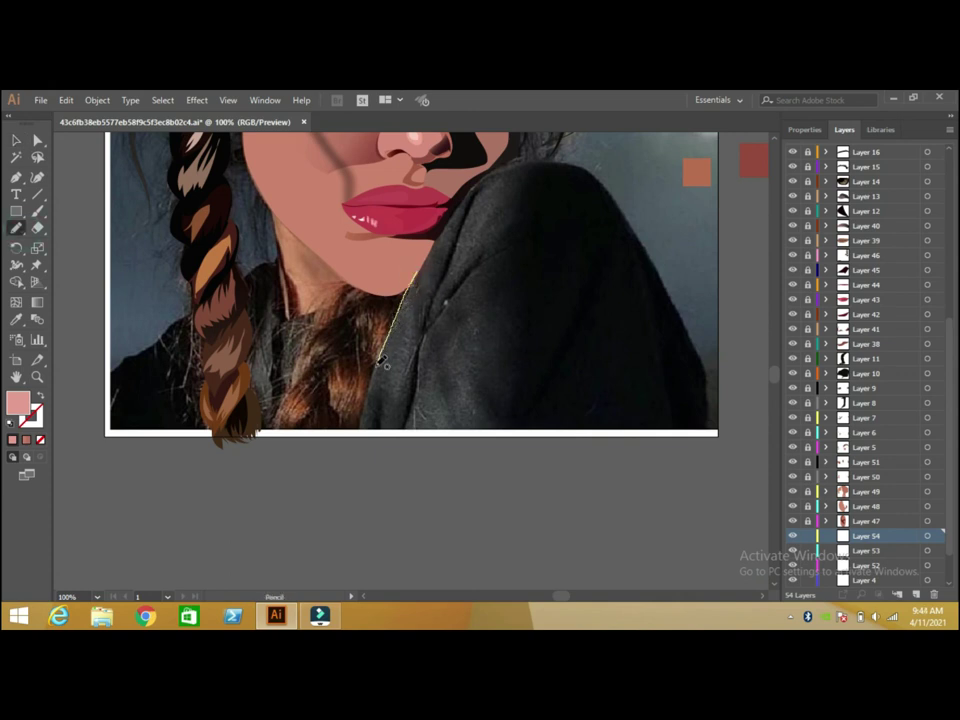
drag(375, 388, 362, 424)
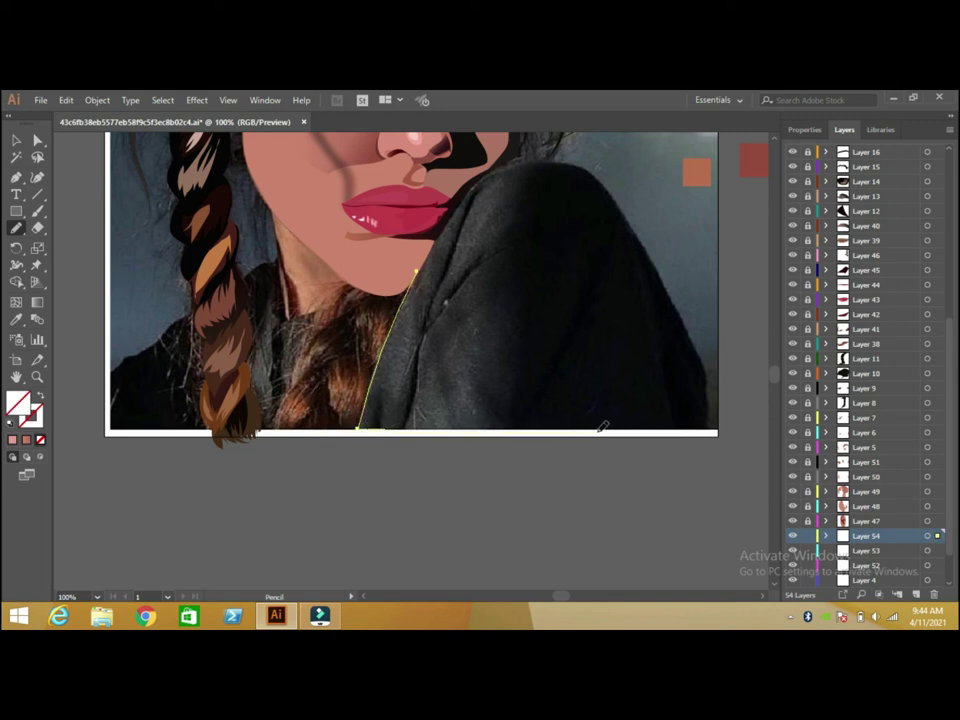
drag(673, 429, 620, 213)
mouse_move(568, 154)
mouse_down()
mouse_move(512, 155)
mouse_move(416, 268)
mouse_up()
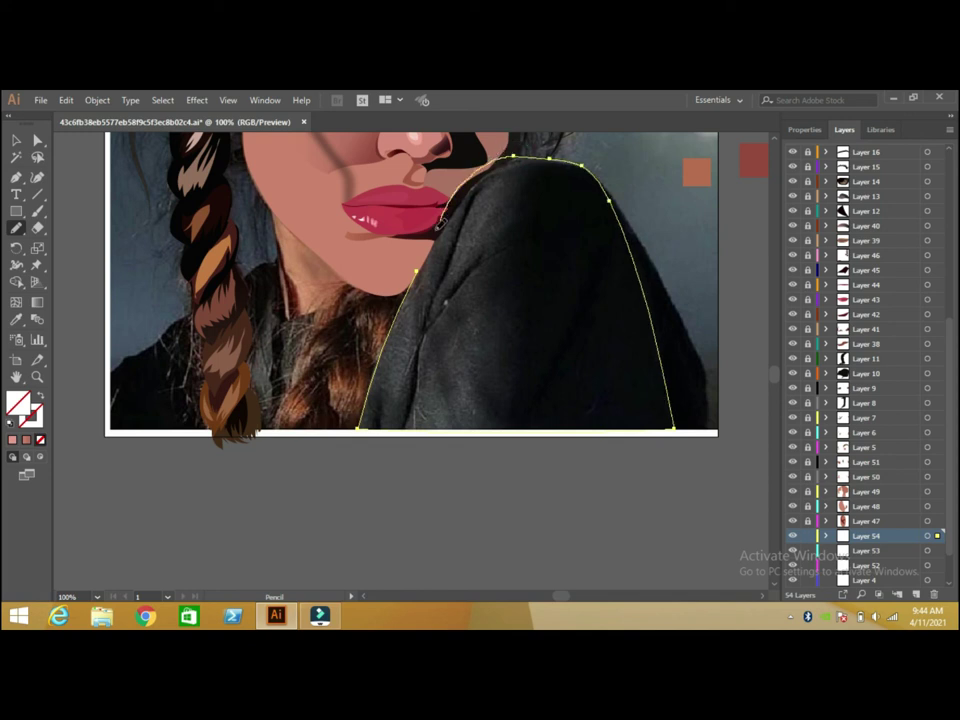
Draw fold lines from the inner shoulder down to the artboard edge.
drag(490, 187, 428, 323)
drag(497, 248, 501, 248)
drag(428, 323, 422, 362)
drag(413, 411, 402, 428)
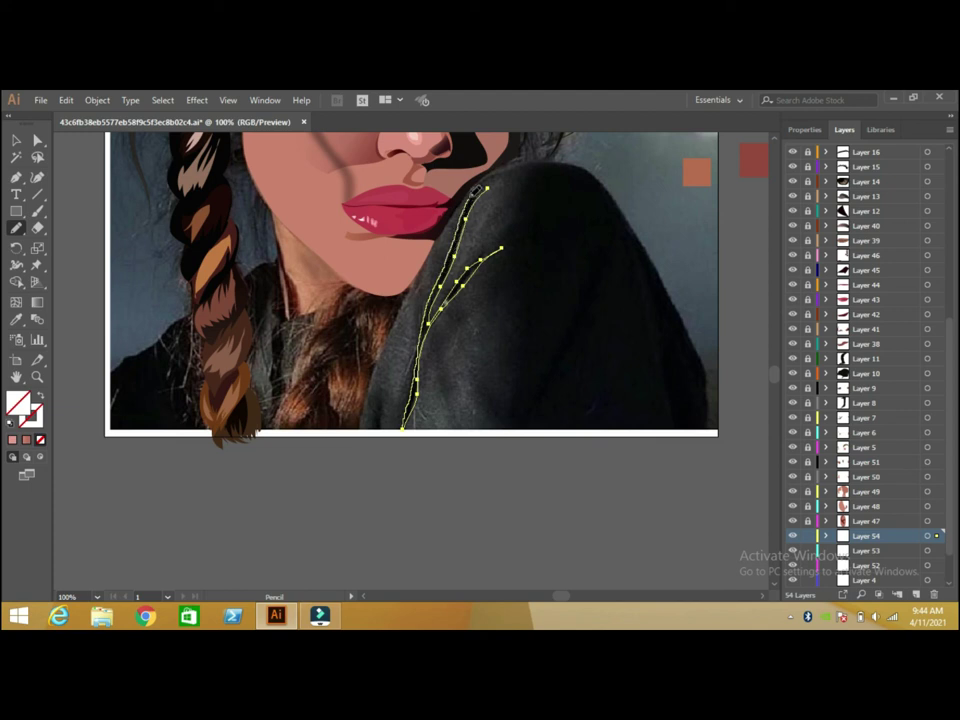
drag(492, 183, 487, 188)
Draw a small black-filled shape at the bottom of the hoodie.
click(16, 319)
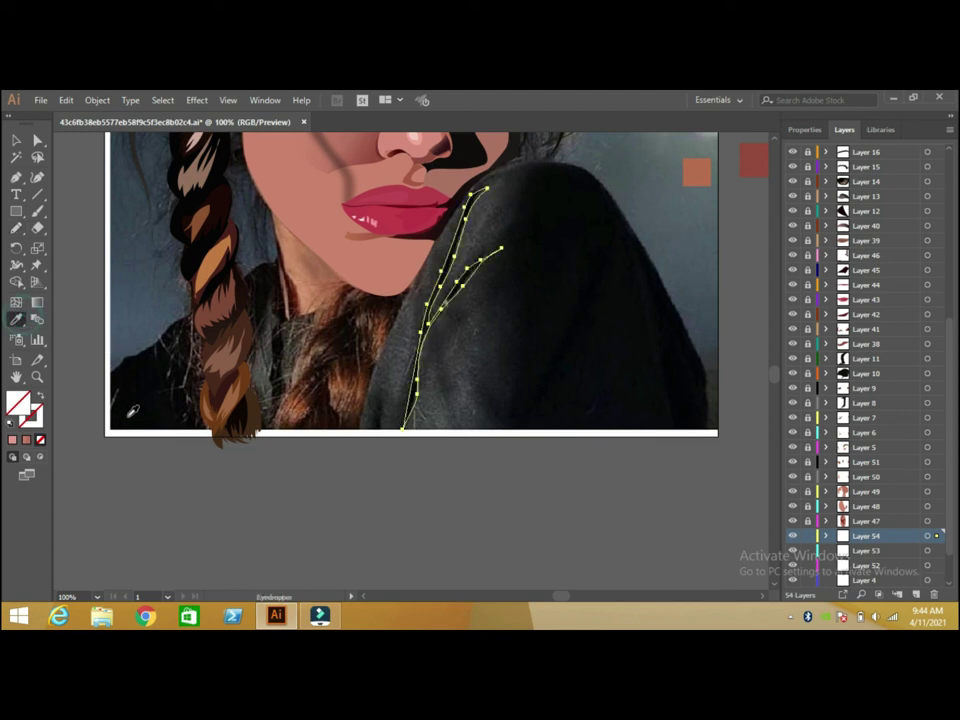
click(133, 410)
click(16, 228)
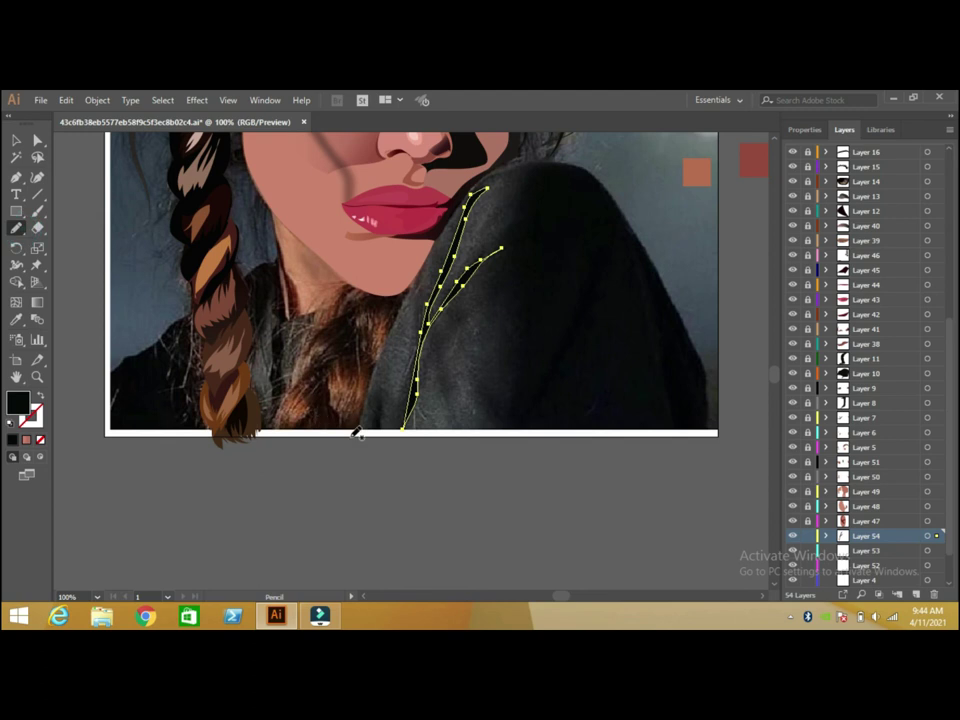
drag(377, 427, 388, 425)
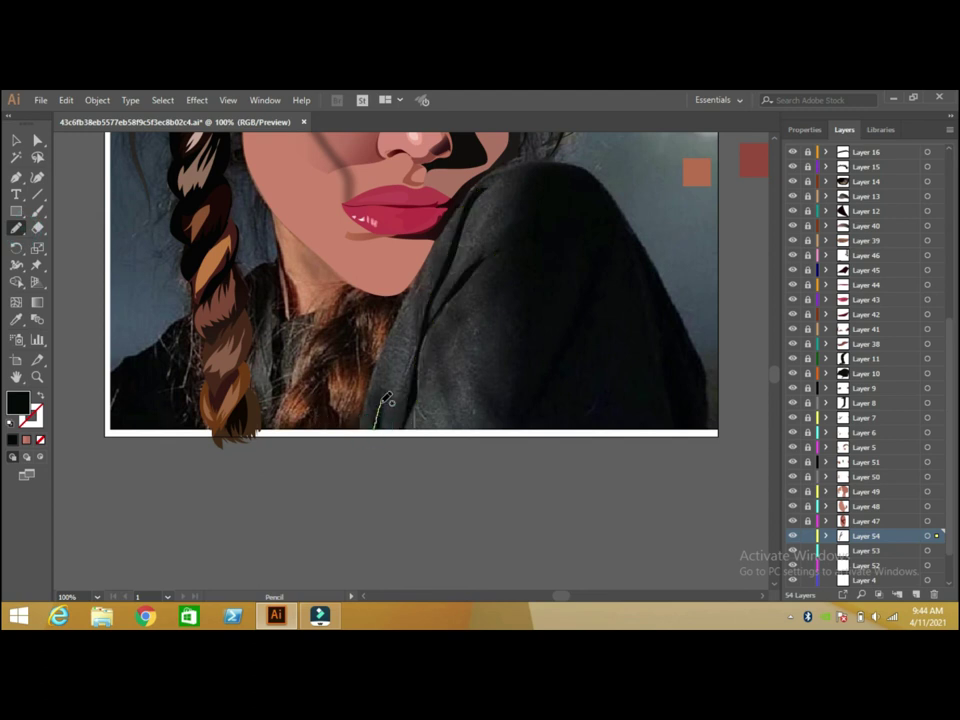
click(12, 439)
click(708, 345)
Draw a fold shape on the lower jacket filled with its sampled dark grey.
mouse_move(503, 293)
mouse_down()
mouse_move(440, 362)
mouse_move(422, 421)
mouse_move(465, 421)
mouse_move(510, 376)
mouse_move(508, 283)
mouse_up()
click(17, 320)
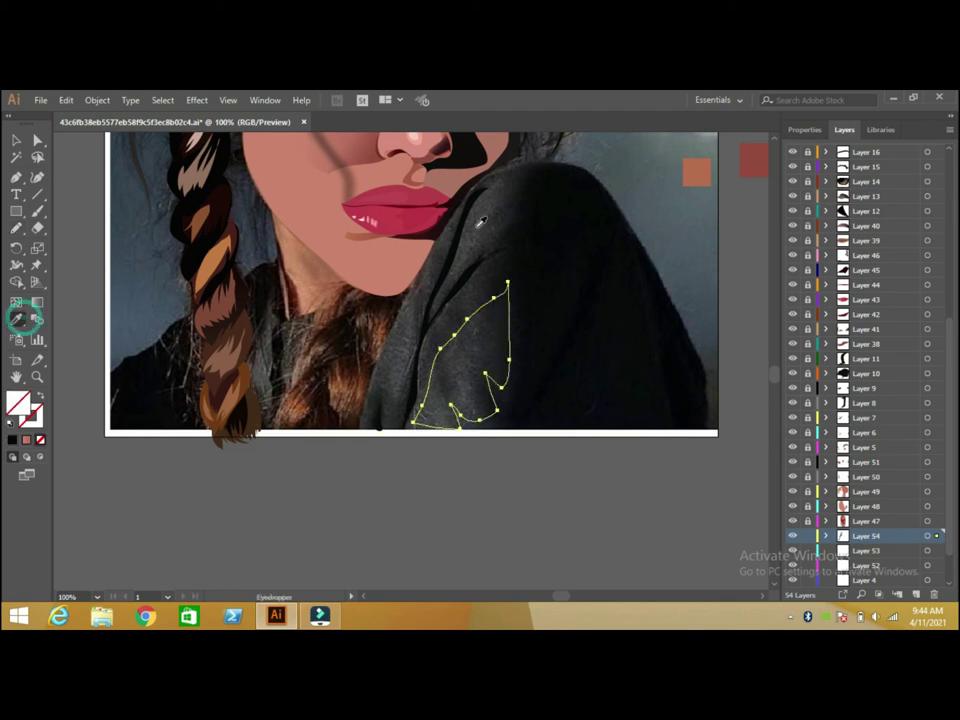
click(480, 221)
click(16, 140)
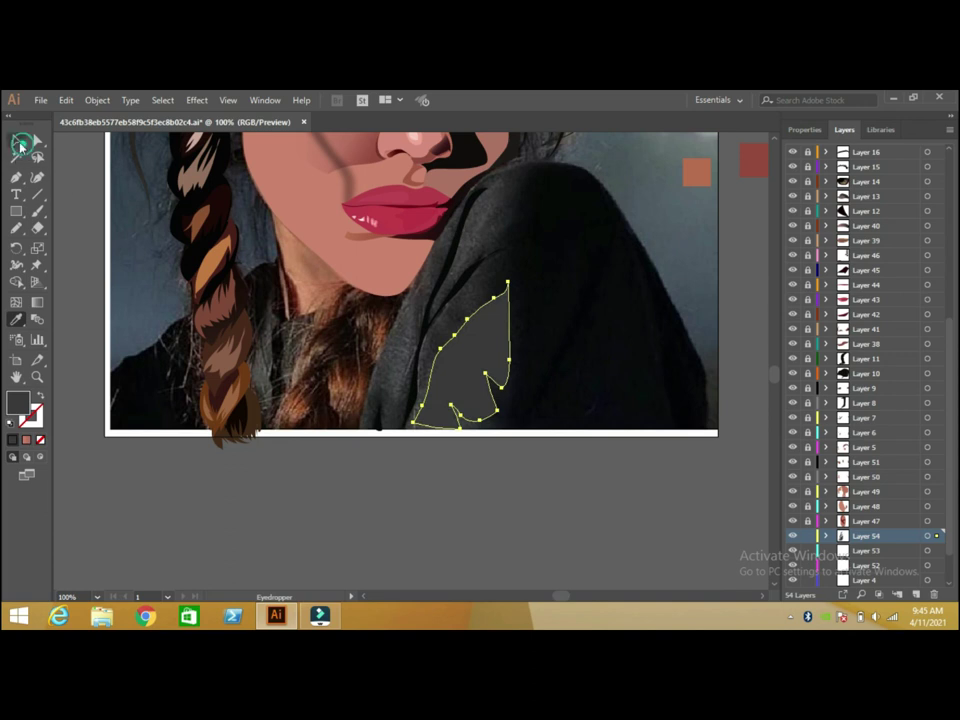
Draw a closed shoulder fold shape filled with grey 4C4C4C.
click(17, 228)
mouse_move(508, 182)
mouse_down()
mouse_move(476, 256)
mouse_move(437, 305)
mouse_up()
drag(466, 240, 480, 200)
drag(502, 181, 498, 187)
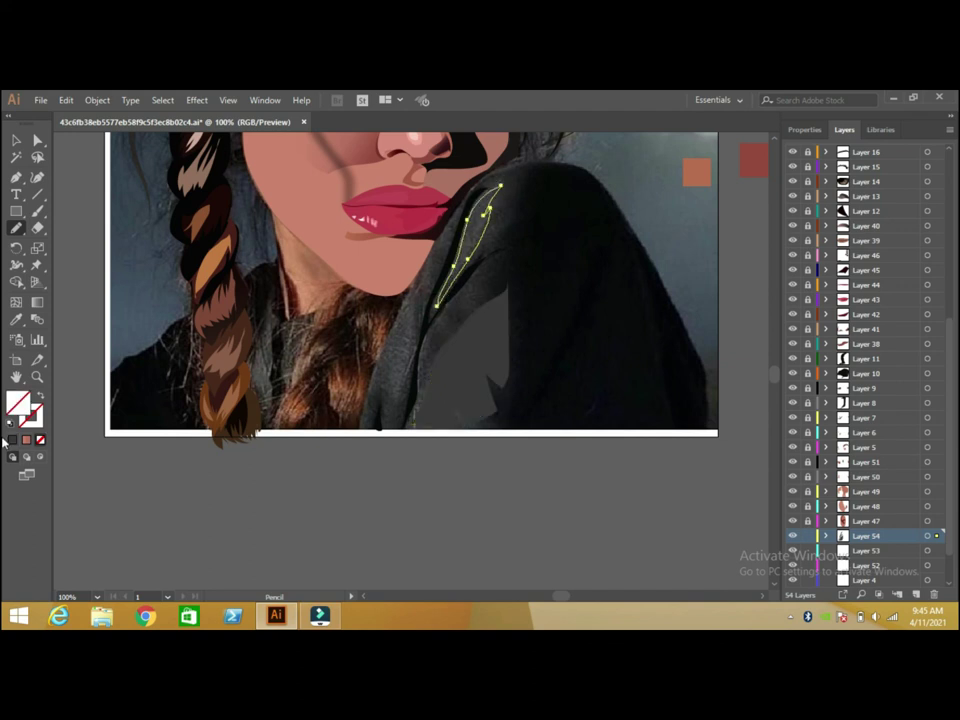
click(12, 442)
double_click(561, 383)
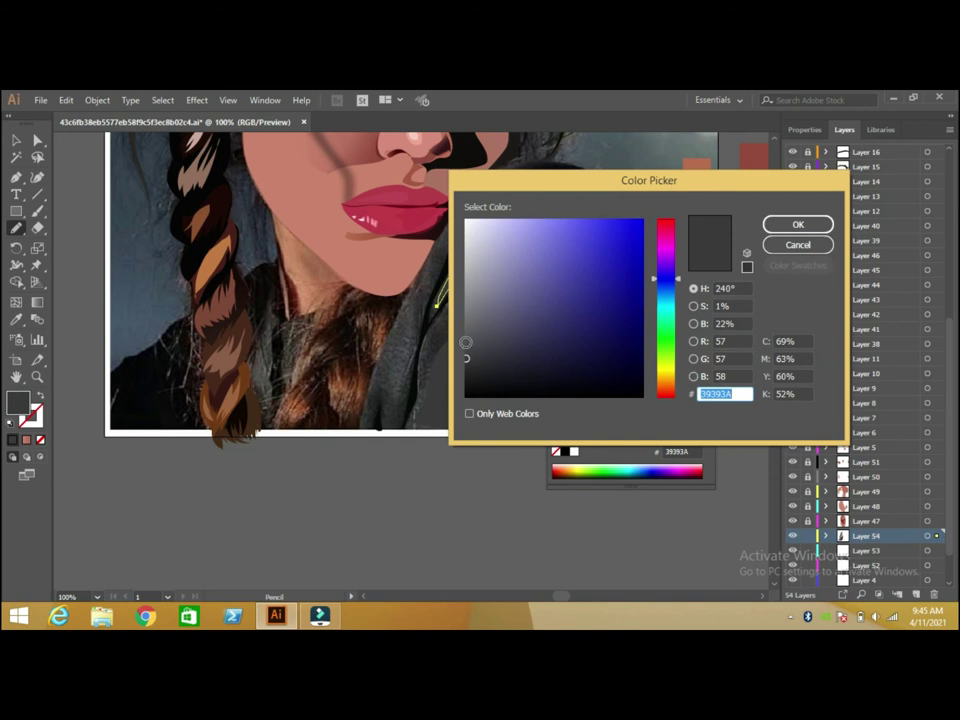
click(466, 337)
click(785, 226)
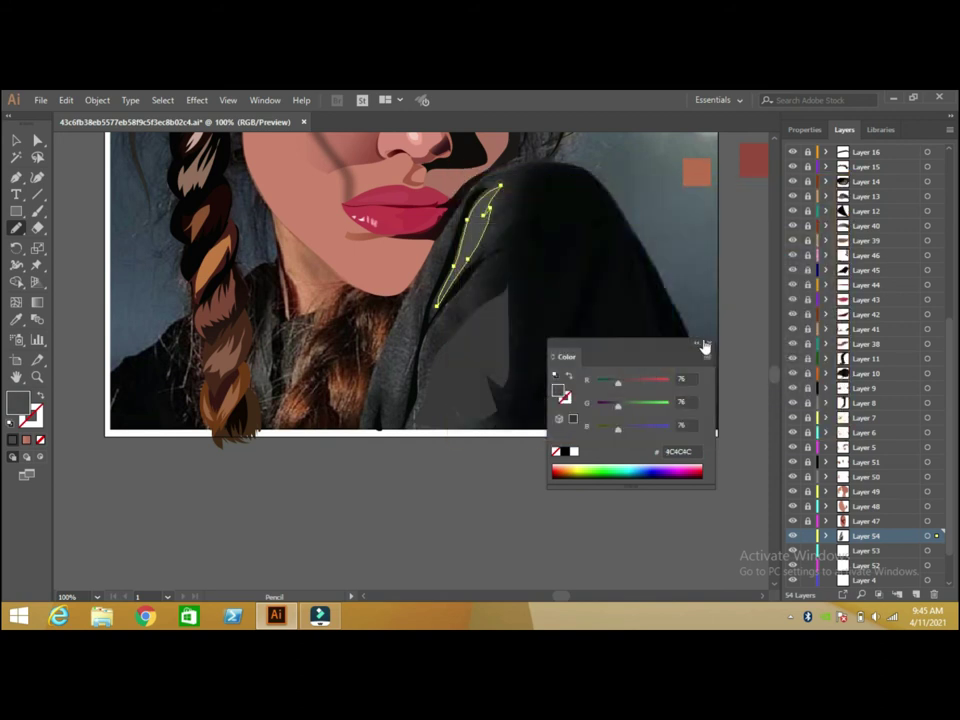
click(703, 345)
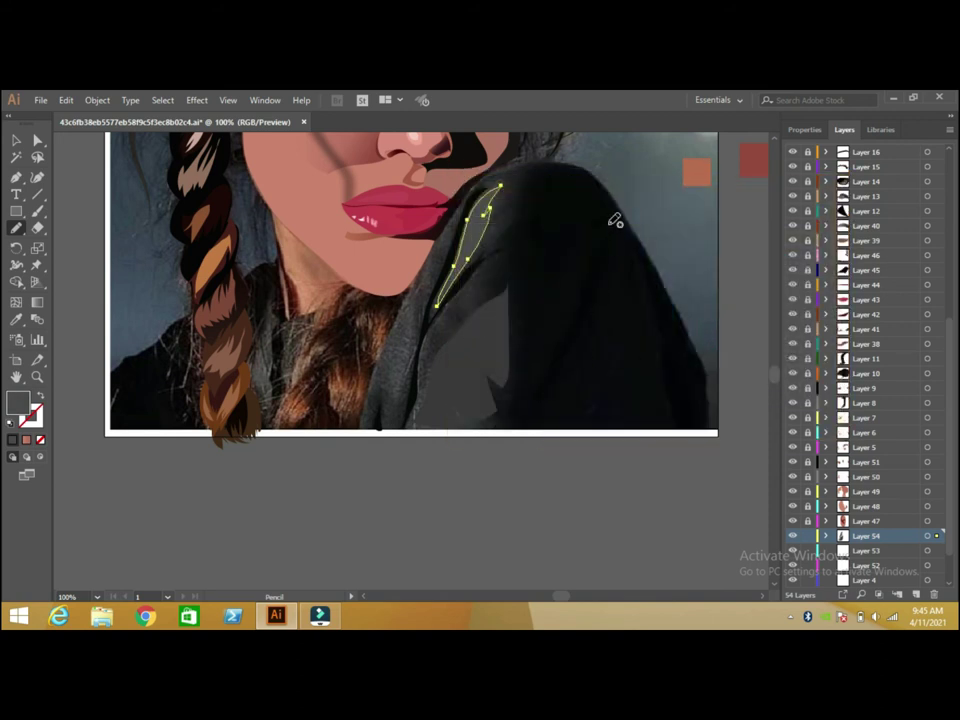
Draw a fold up the jacket's right side and add black and dark grey sample squares.
mouse_move(524, 421)
mouse_down()
mouse_move(594, 293)
mouse_move(540, 260)
mouse_move(545, 393)
mouse_move(527, 420)
mouse_up()
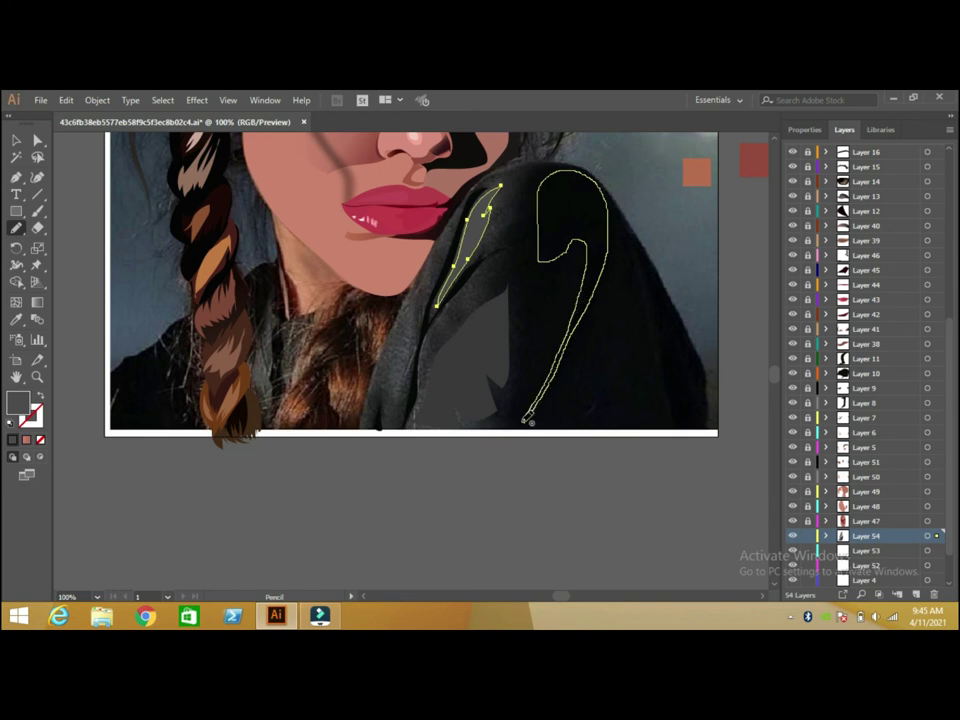
click(16, 319)
click(566, 201)
click(16, 211)
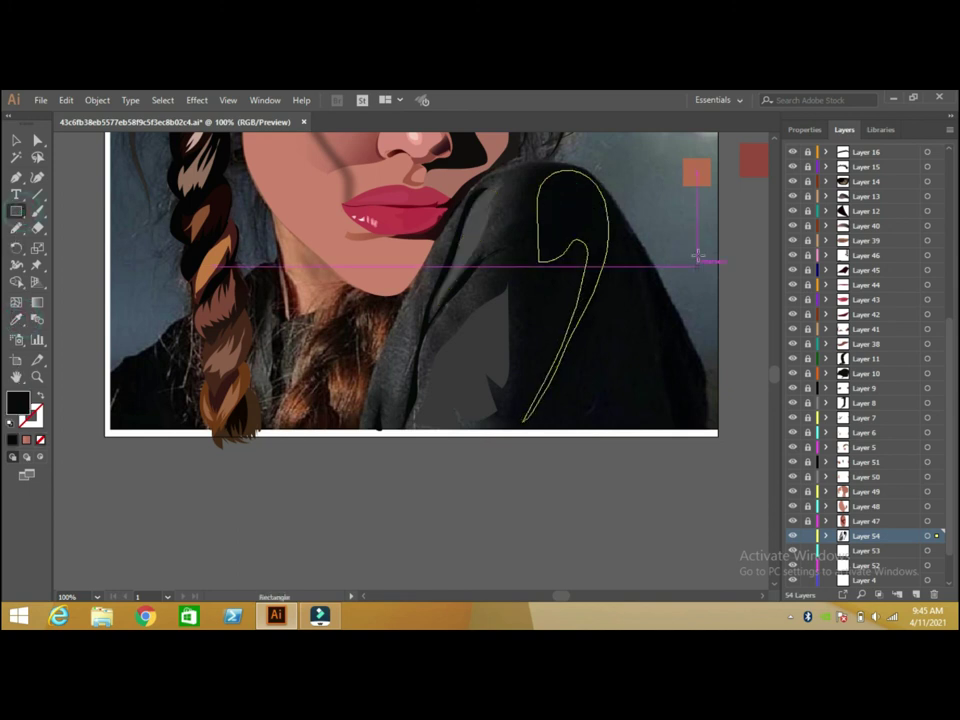
mouse_move(690, 217)
mouse_down()
mouse_move(735, 253)
mouse_move(756, 326)
mouse_up()
click(19, 319)
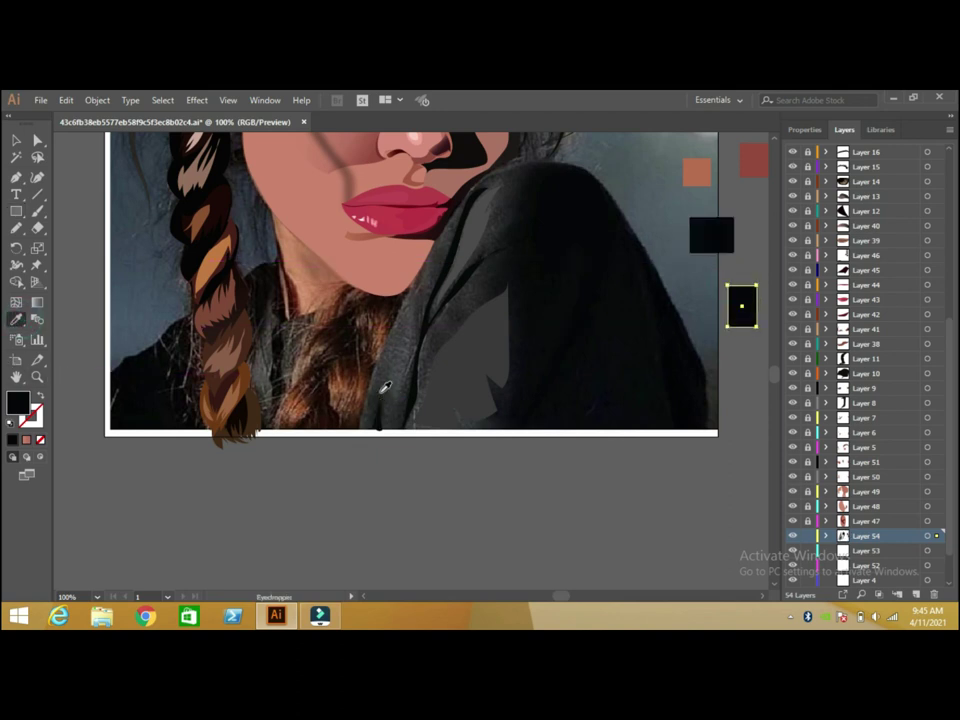
click(381, 383)
Draw a fold along the hoodie's inner edge filled with sampled dark grey.
click(16, 228)
drag(417, 295, 406, 379)
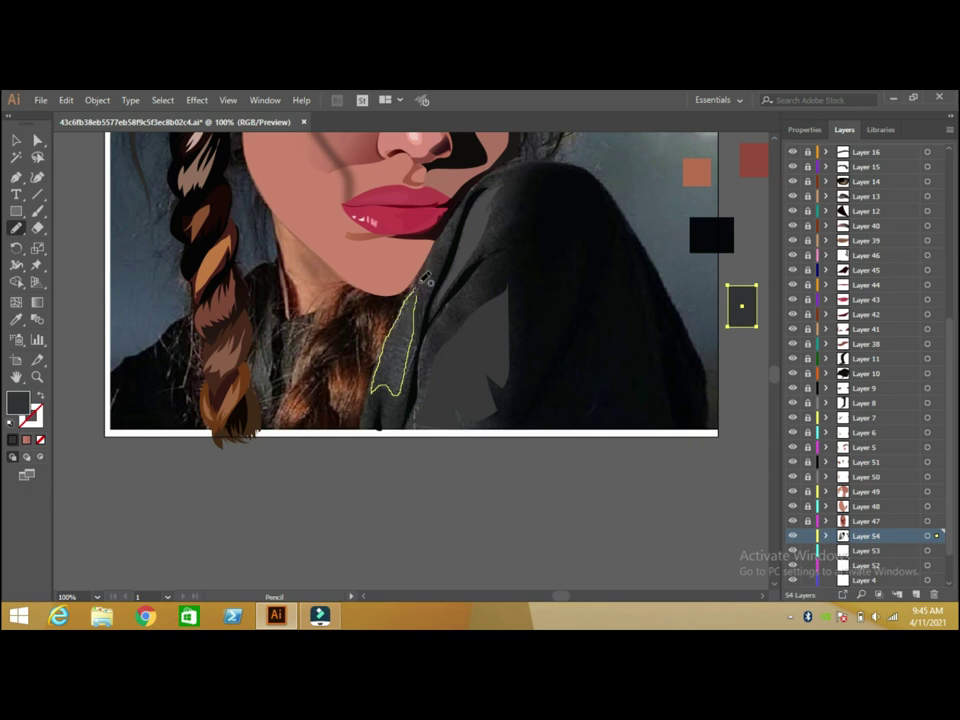
click(16, 319)
click(462, 239)
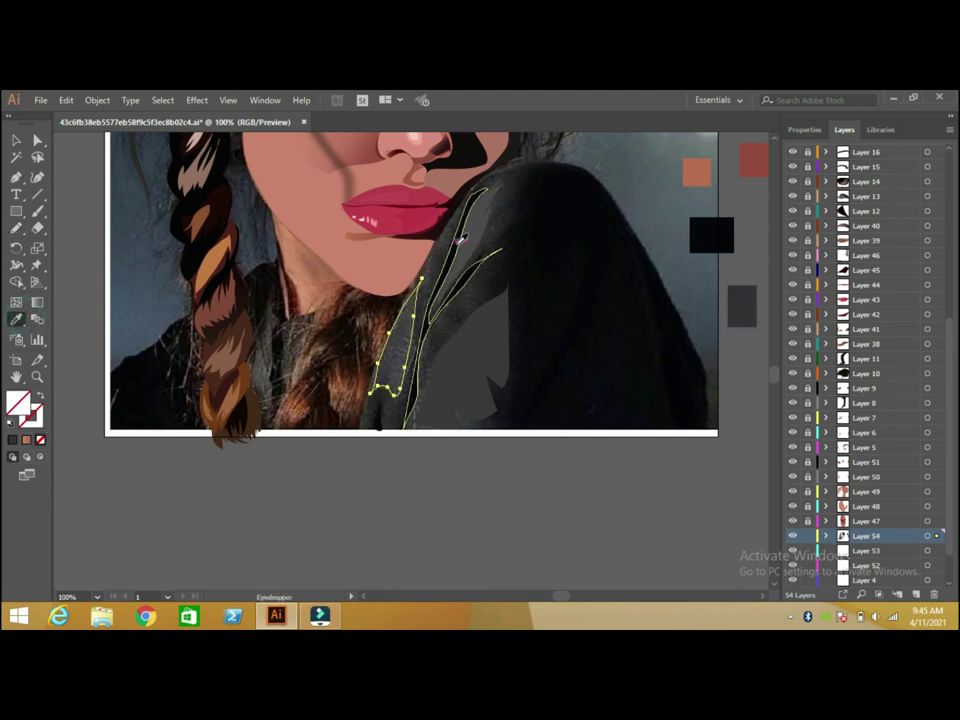
click(461, 241)
click(22, 141)
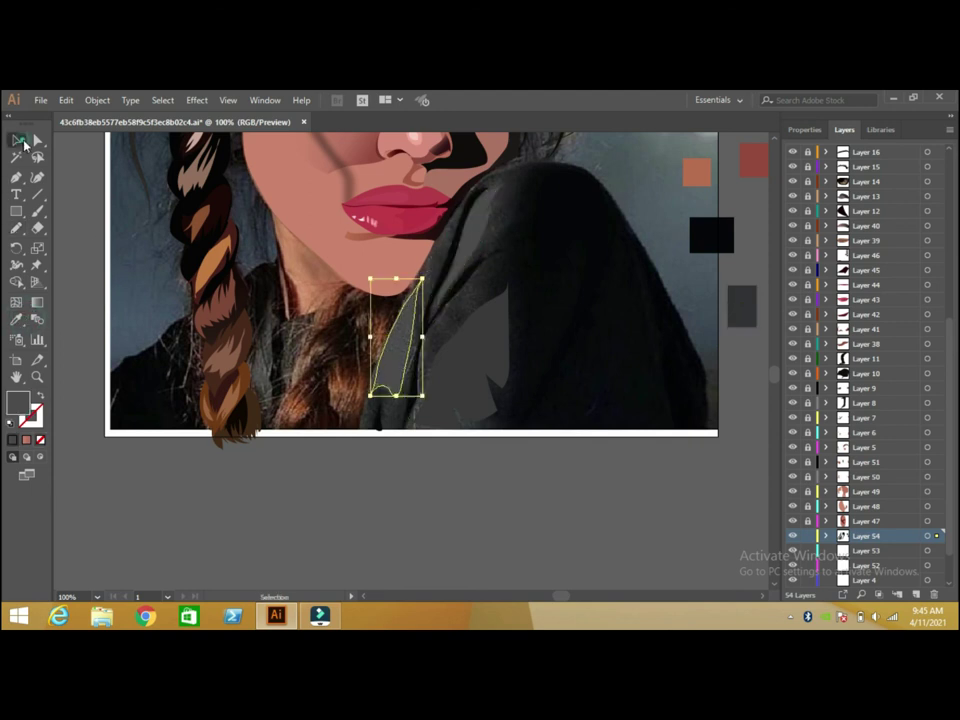
Fill the large hoodie shoulder shape with a linear gradient instead of salmon.
click(559, 158)
click(22, 437)
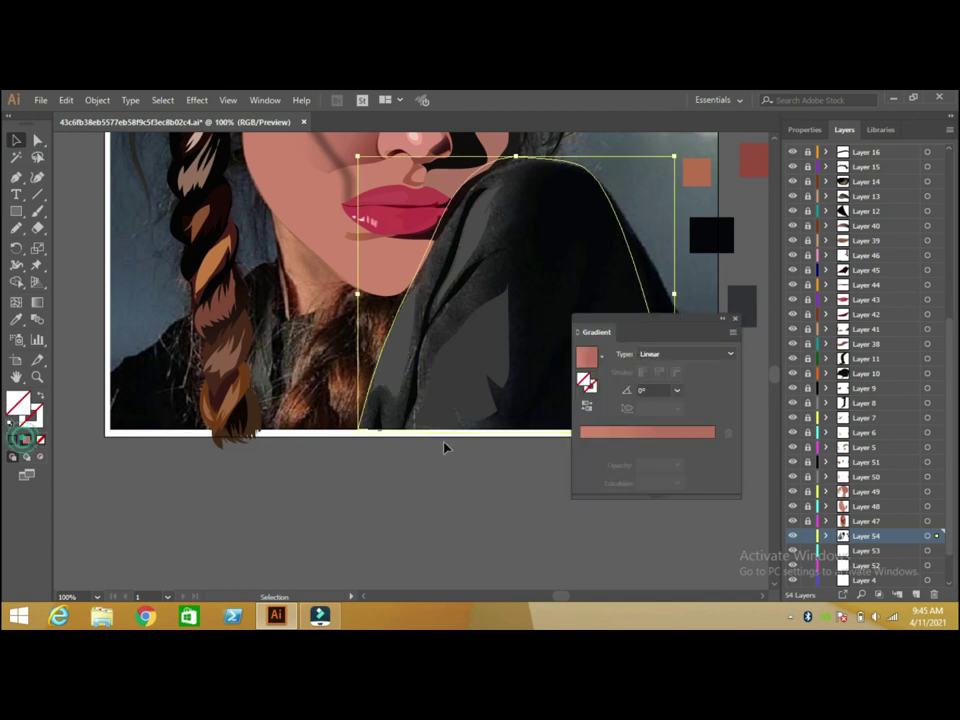
click(711, 233)
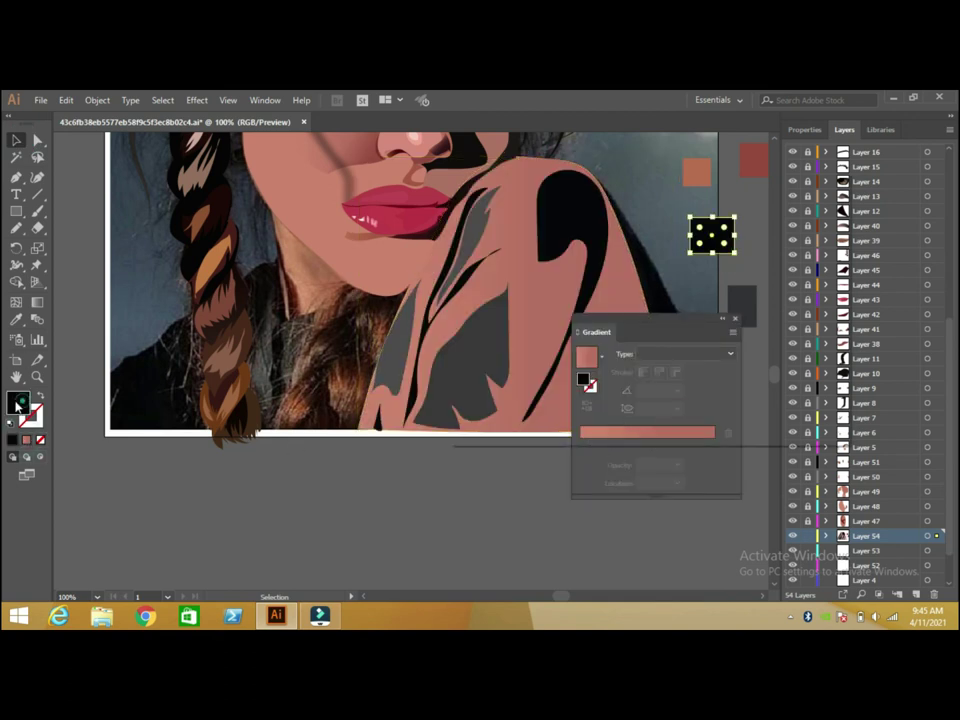
double_click(17, 405)
click(795, 244)
click(517, 230)
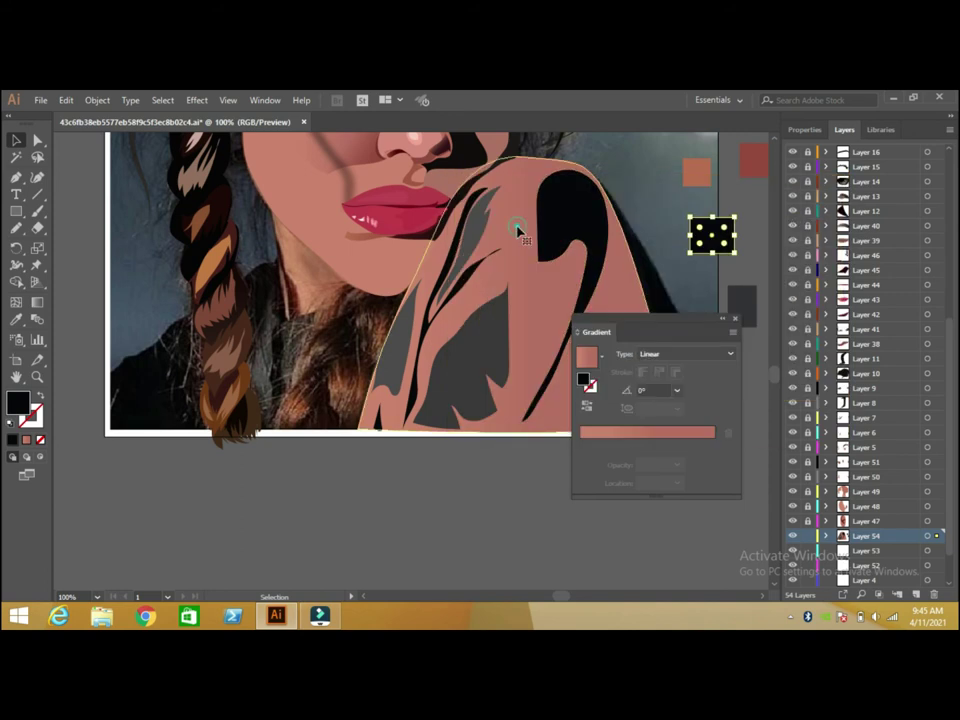
Recolour the right gradient stop to near-black in the Color Picker.
click(654, 447)
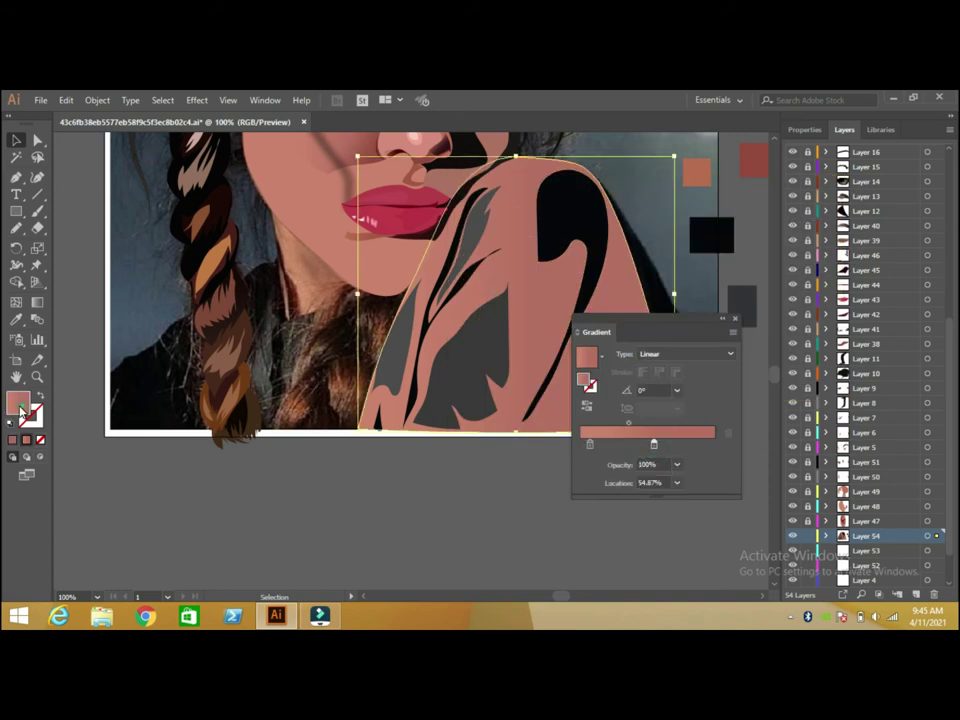
double_click(17, 405)
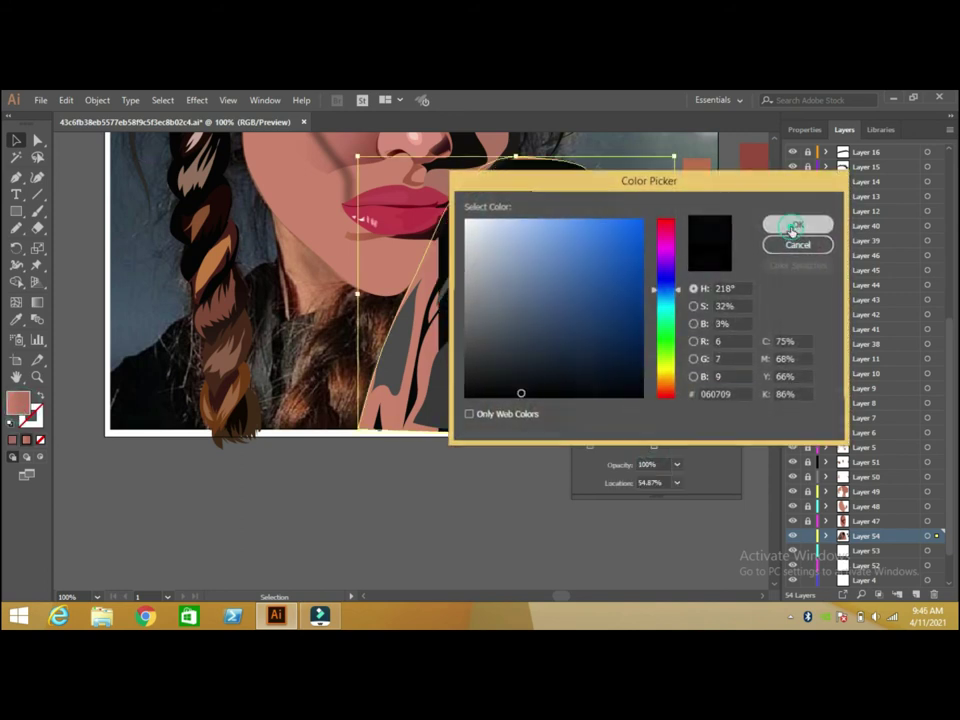
click(796, 224)
click(733, 292)
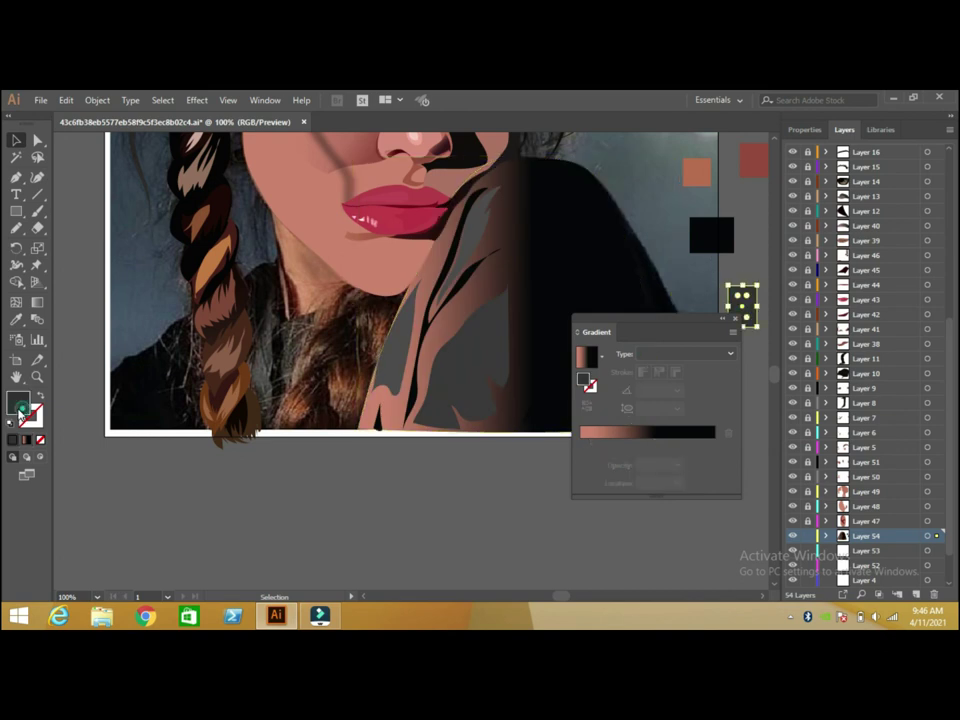
double_click(18, 408)
click(773, 246)
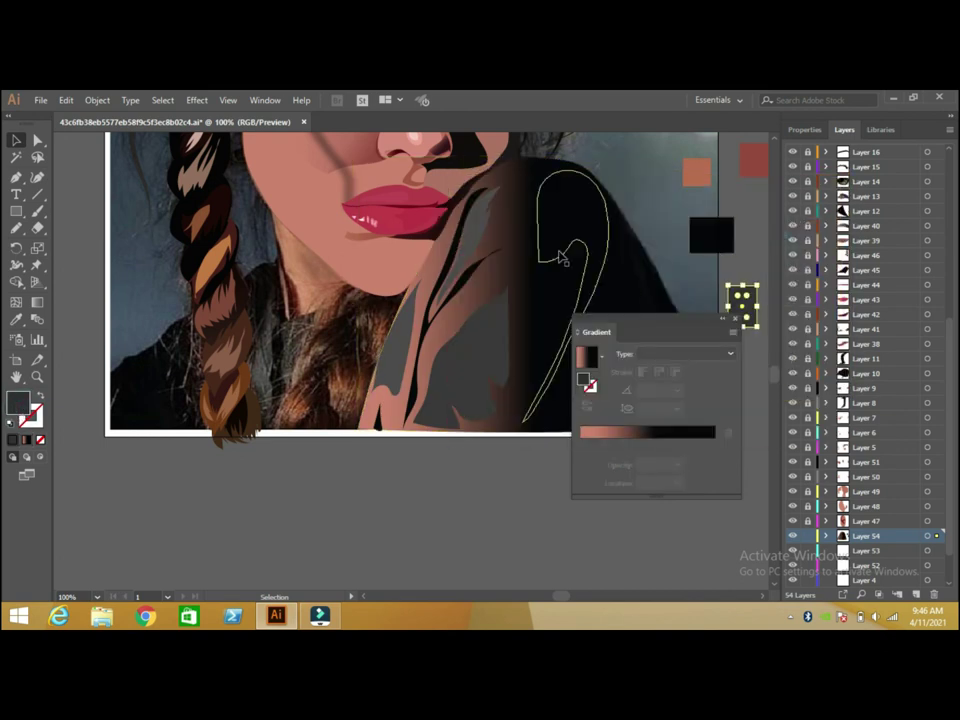
Set the hoodie gradient's left stop to dark grey.
click(508, 268)
click(589, 444)
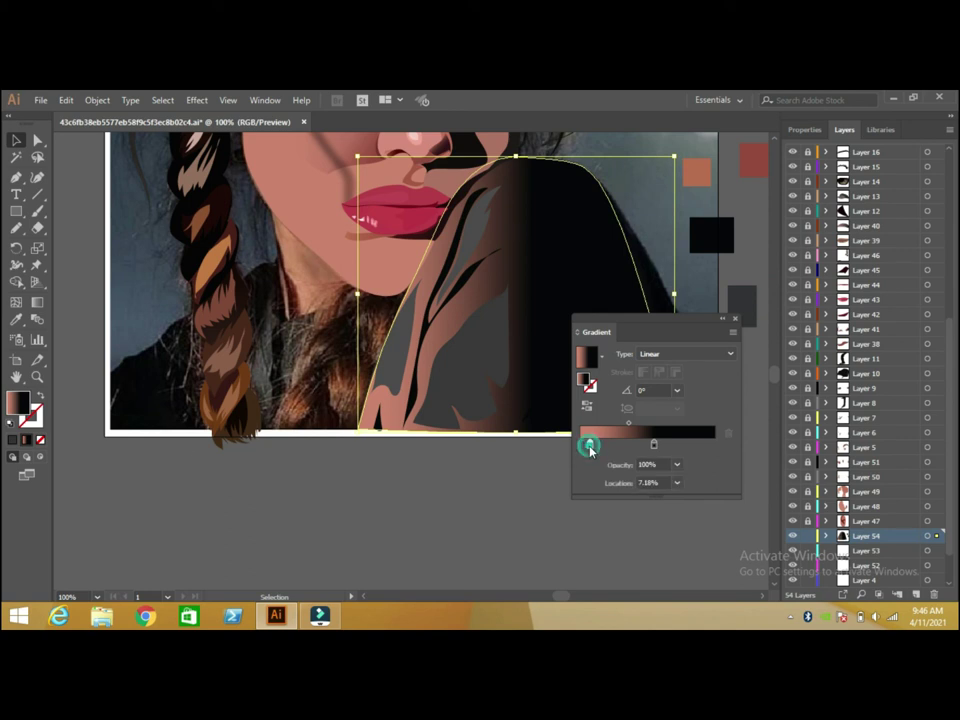
double_click(18, 408)
text(303235)
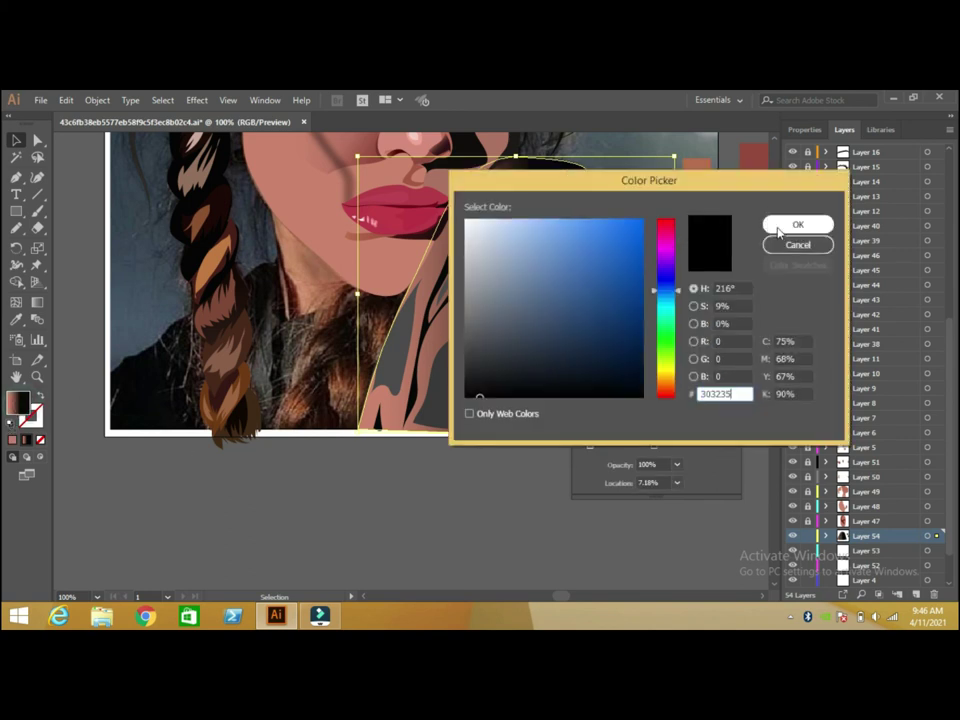
click(790, 227)
Move the gradient stop right and the midpoint left to adjust the blend, then deselect.
drag(653, 445, 669, 445)
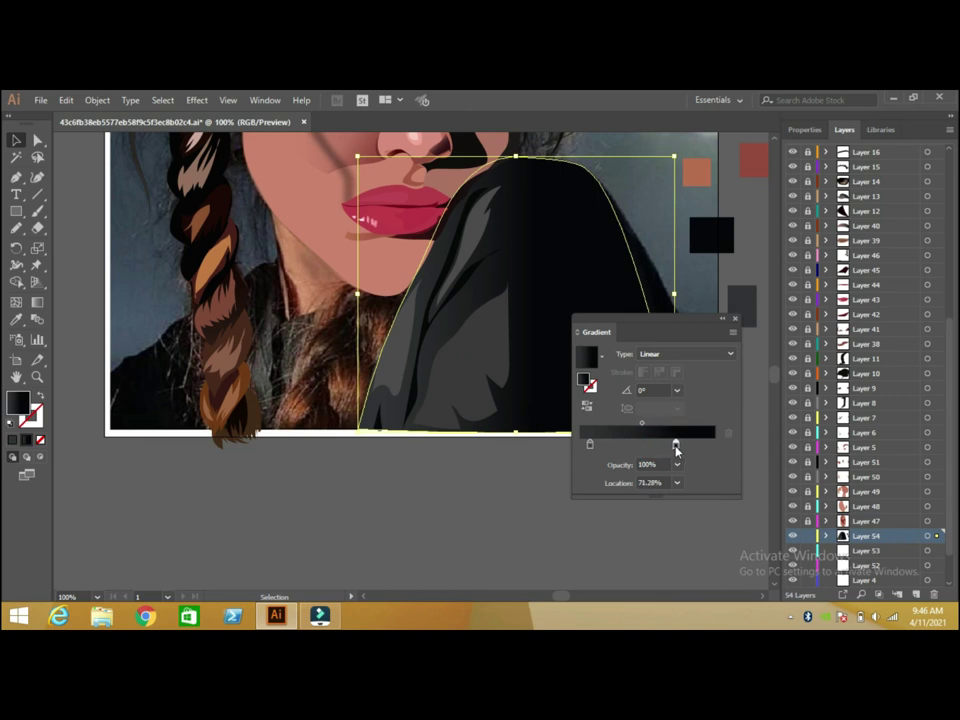
drag(642, 423, 627, 424)
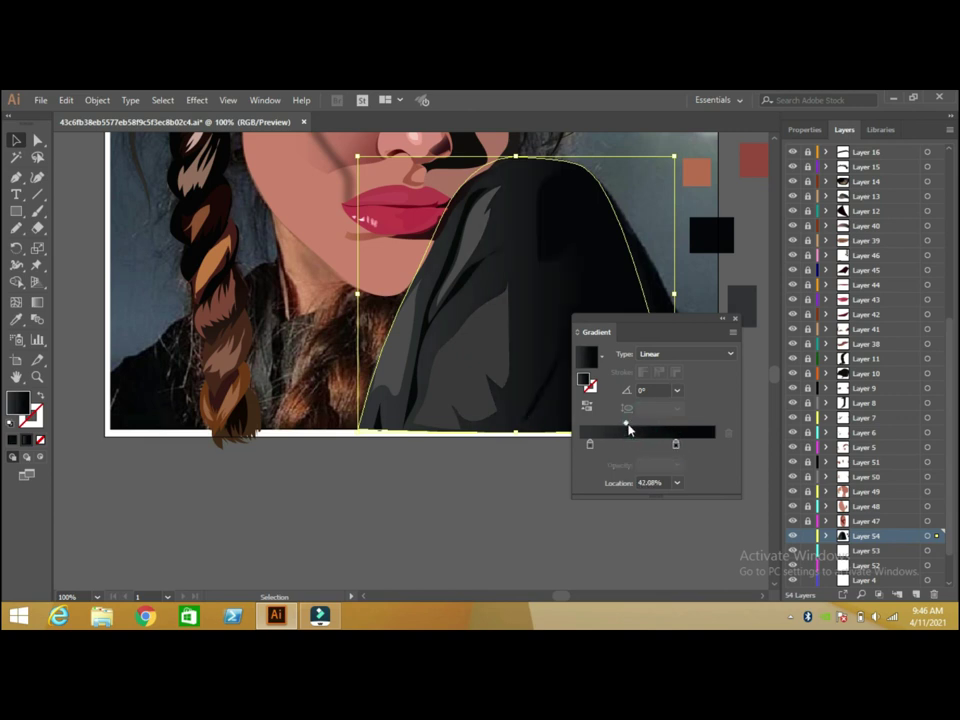
click(735, 321)
click(635, 483)
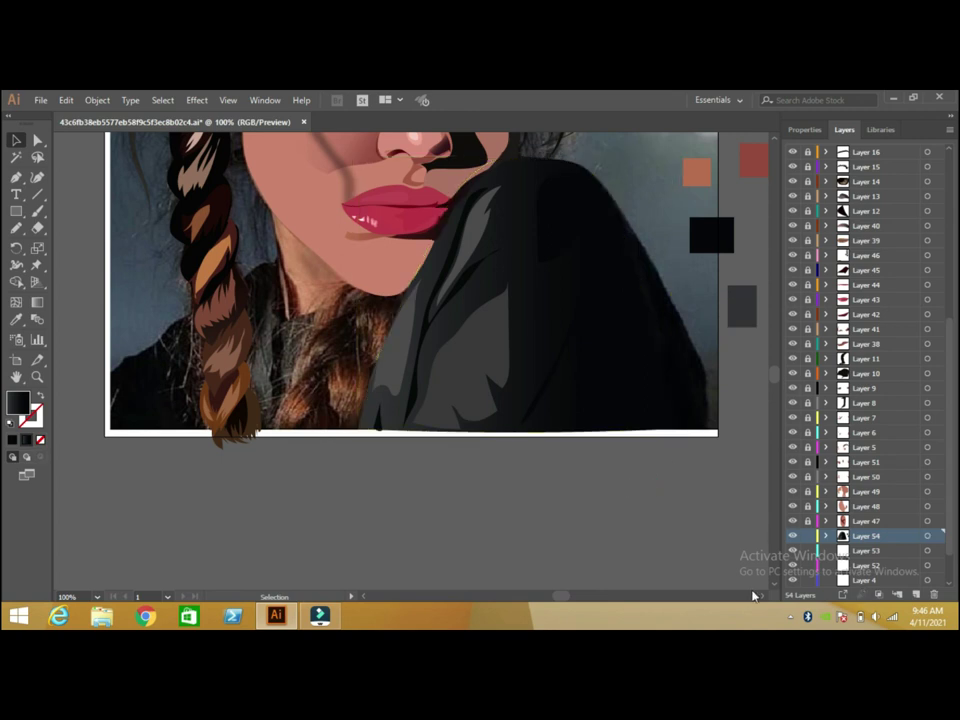
click(761, 596)
click(776, 142)
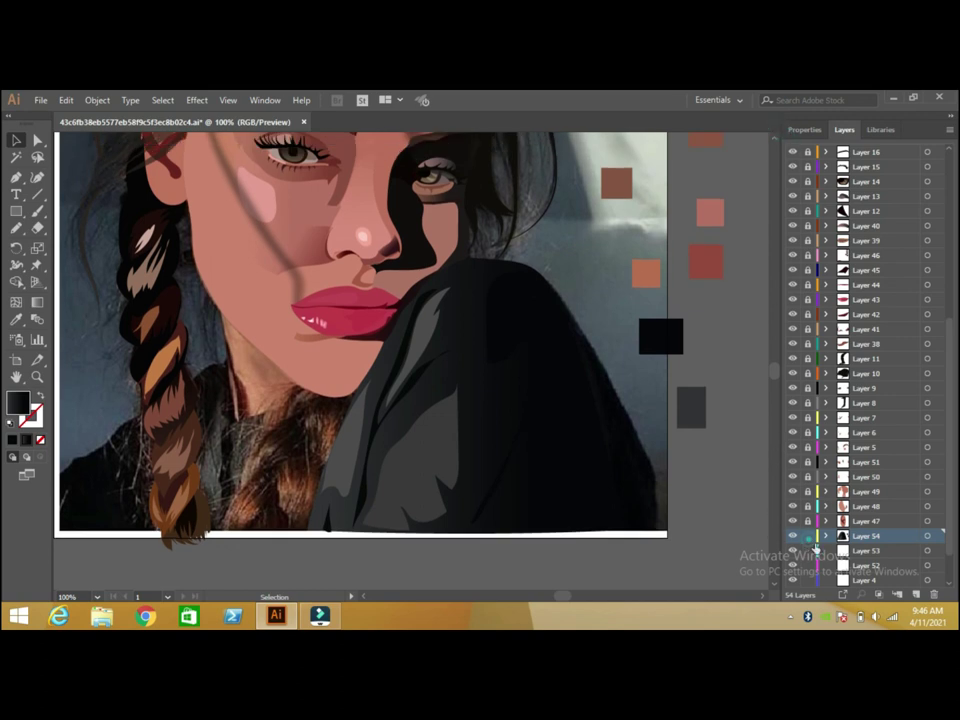
On Layer 53, pen a curved closed path along the hoodie's outer shoulder edge to the bottom.
click(815, 549)
click(16, 177)
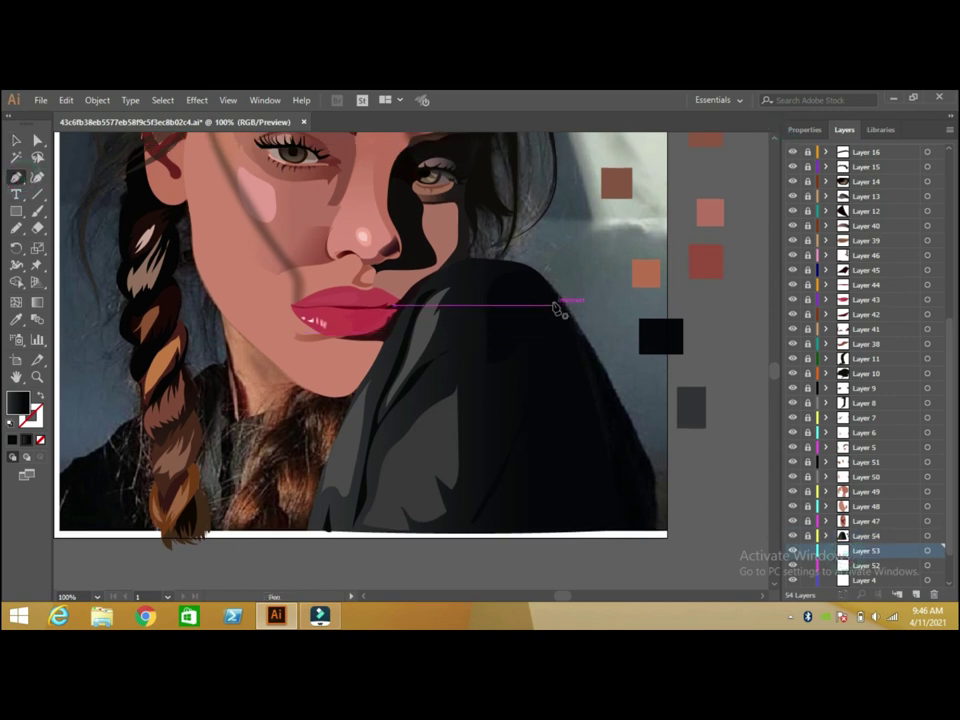
click(554, 293)
click(640, 436)
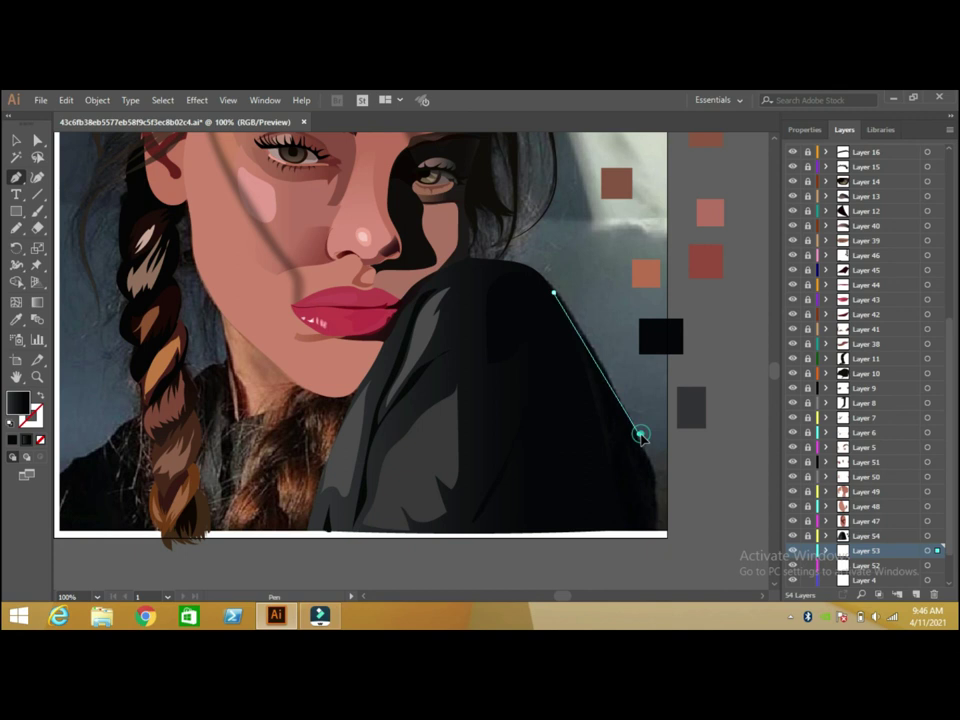
drag(640, 436, 653, 476)
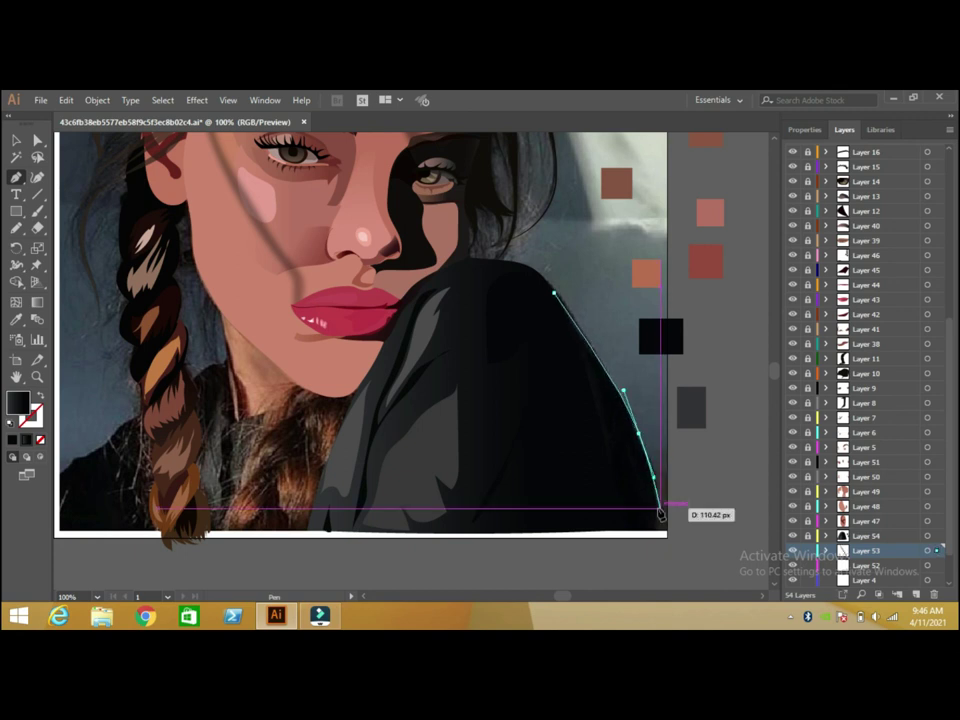
click(654, 514)
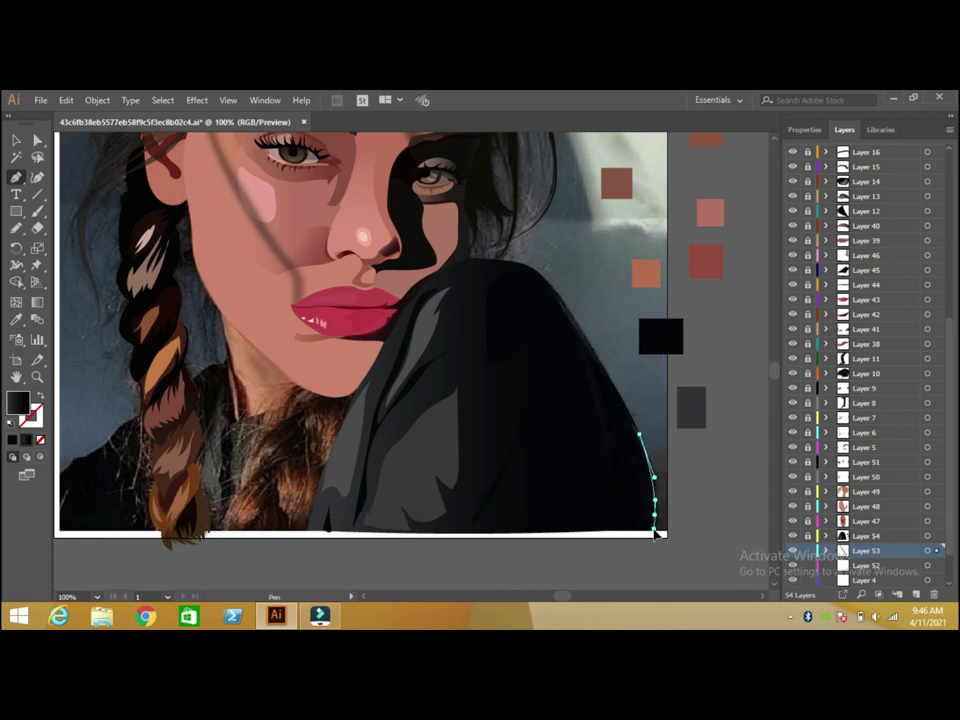
drag(655, 536, 622, 538)
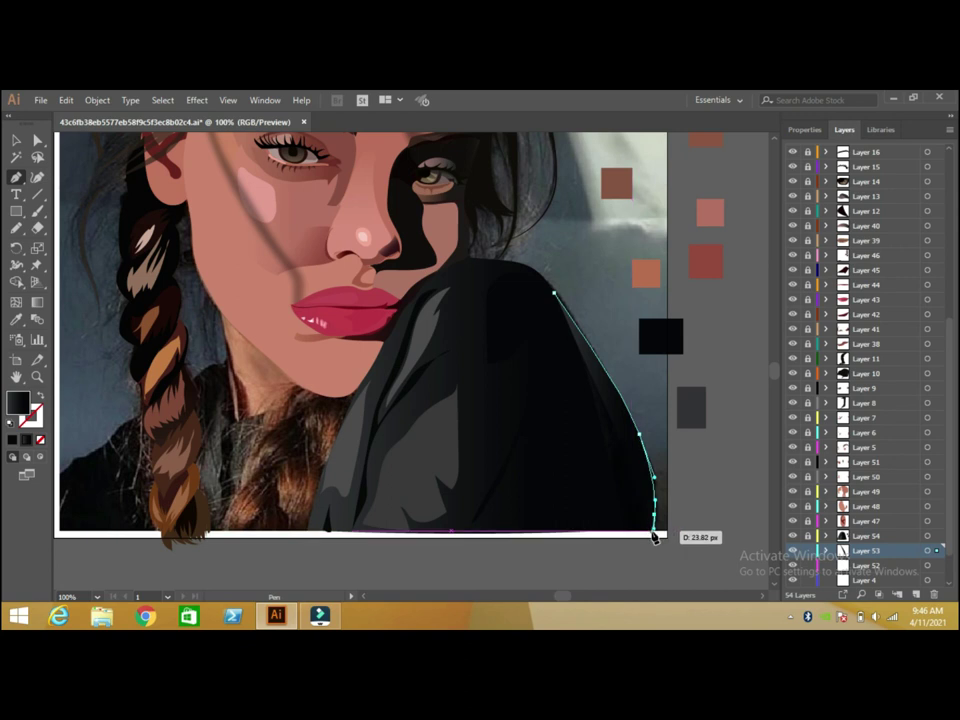
drag(622, 538, 551, 292)
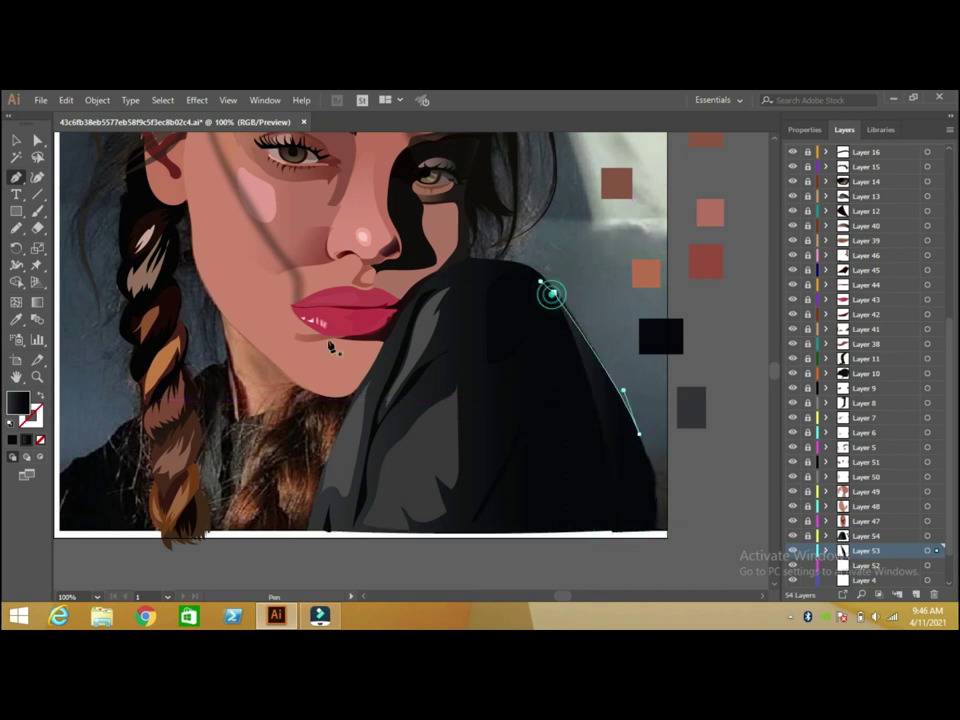
Fill the new shoulder shape with near-black #010203 and deselect it.
double_click(17, 402)
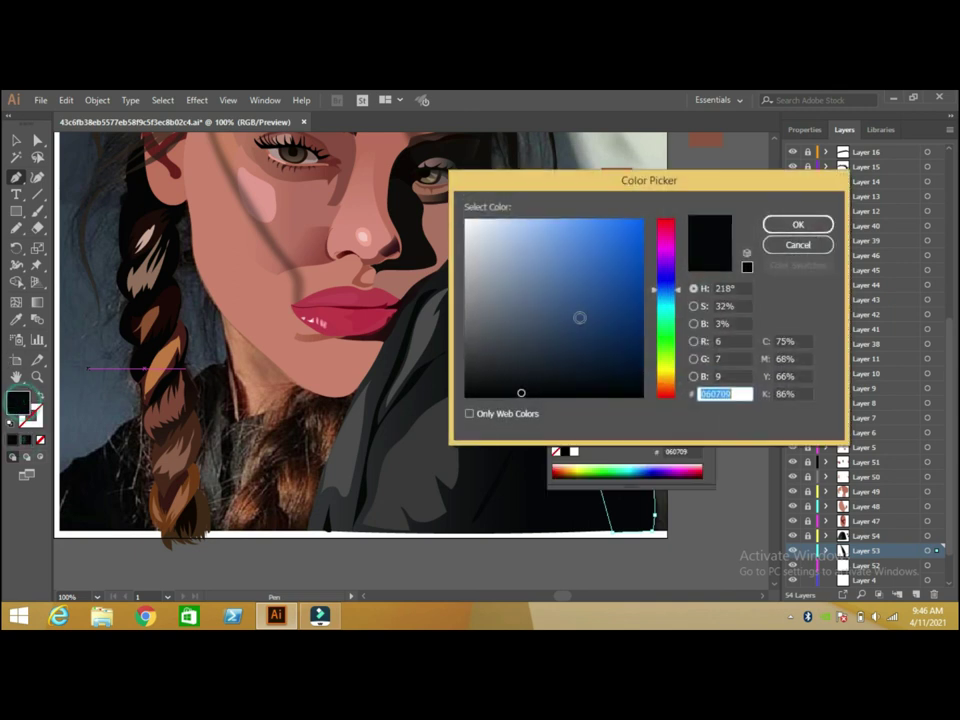
click(518, 396)
click(796, 224)
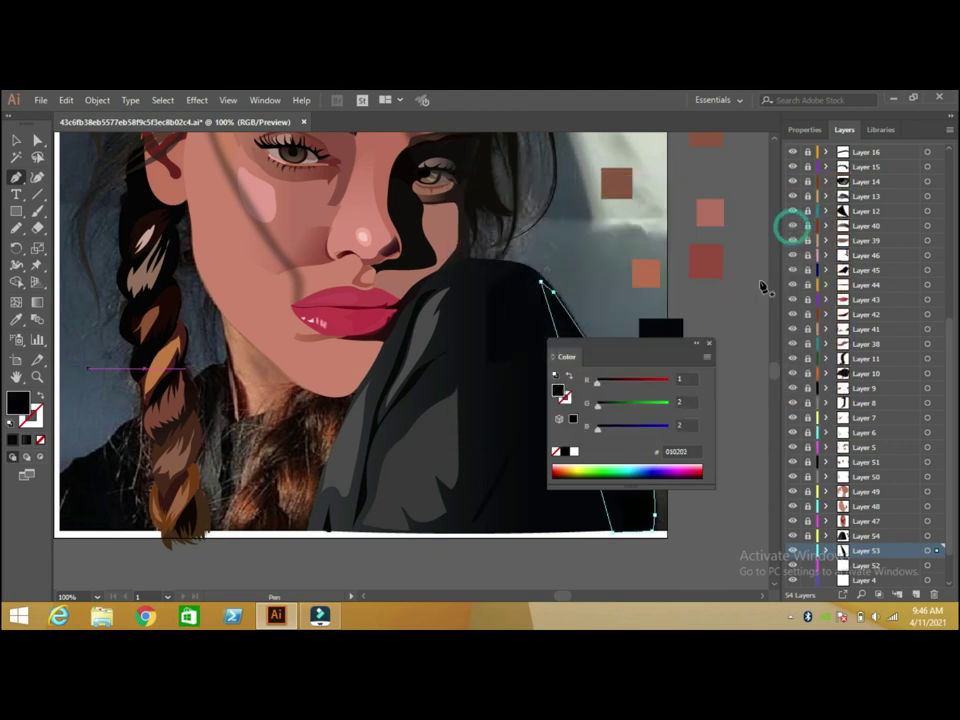
click(708, 344)
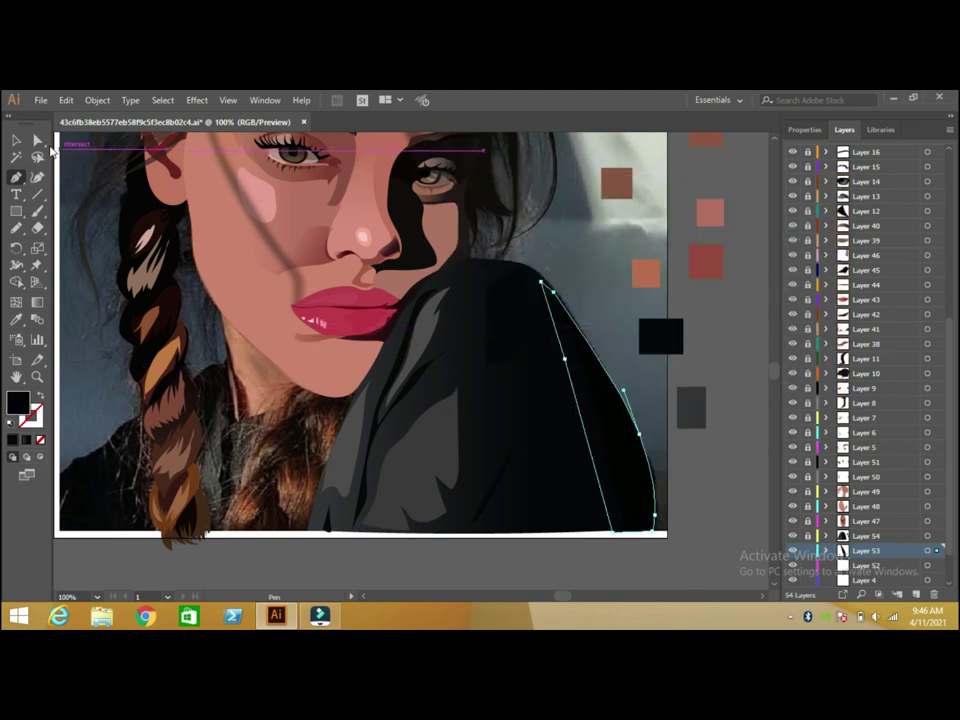
key(v)
click(739, 456)
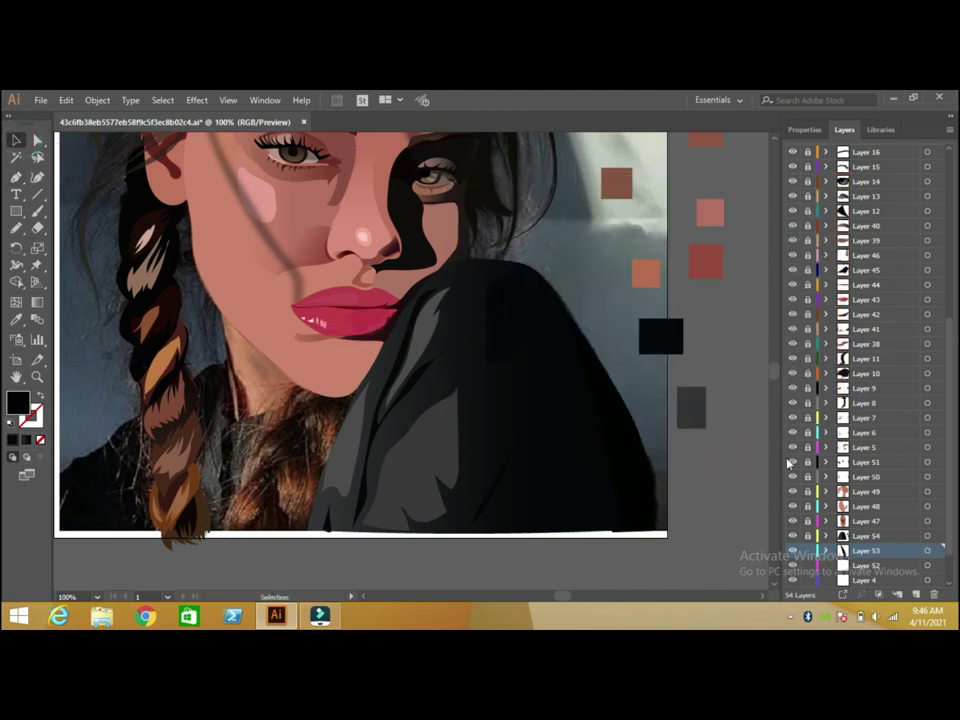
scroll(362, 600, left, 3)
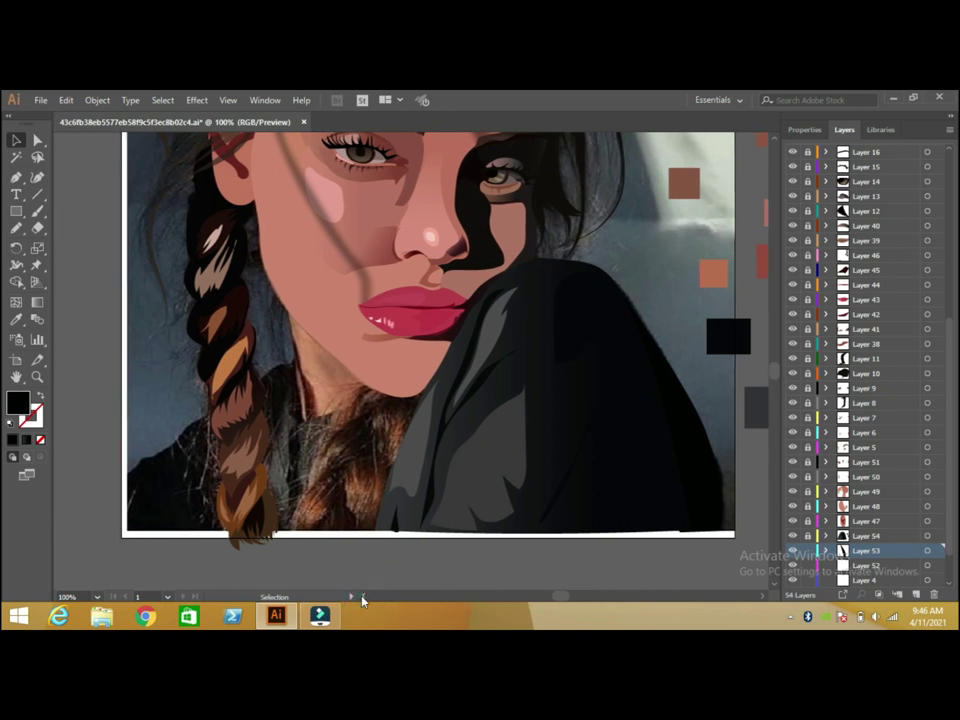
scroll(362, 598, left, 4)
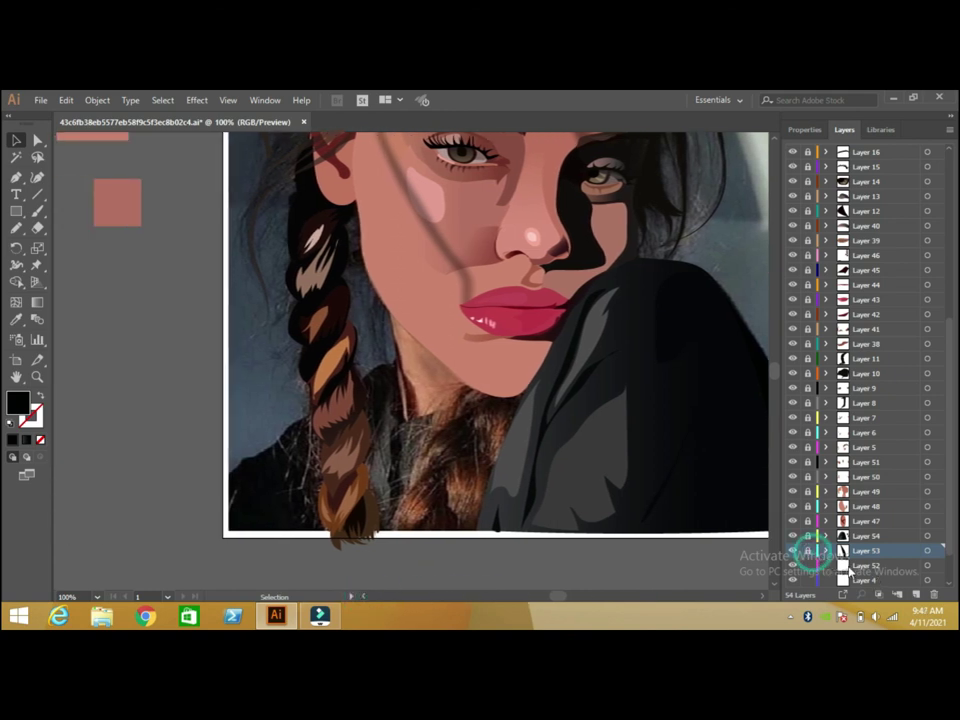
On new layers above Layer 52, pencil two fill-less hair strands near the neck.
click(815, 565)
click(914, 594)
click(914, 594)
click(914, 594)
click(914, 594)
click(16, 228)
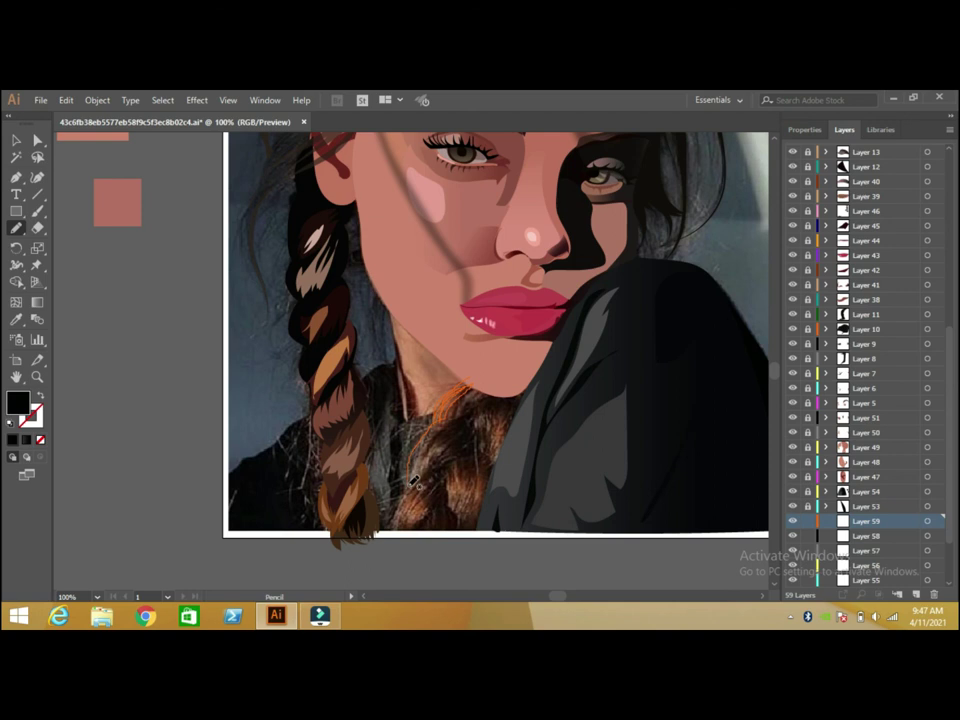
key(slash)
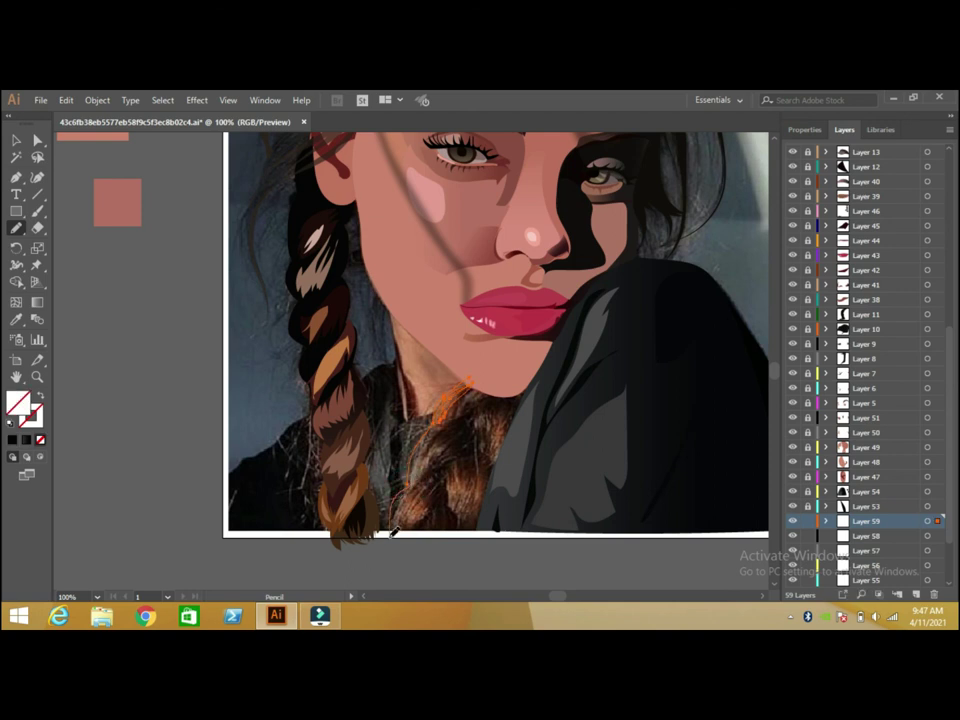
mouse_move(390, 535)
mouse_down()
mouse_move(548, 408)
mouse_move(472, 383)
mouse_up()
drag(500, 421, 505, 401)
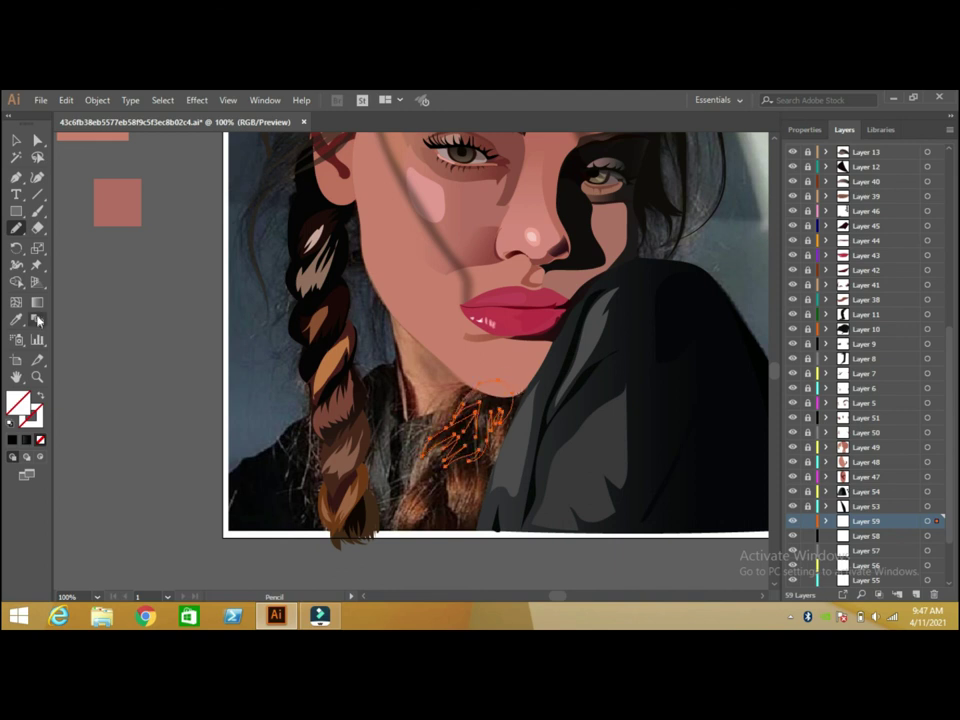
Eyedropper the dark brown hair colour onto the new strands.
click(17, 318)
click(492, 402)
click(16, 140)
click(144, 338)
Pencil another hair strand up through the hair and fill it dark brown.
click(17, 228)
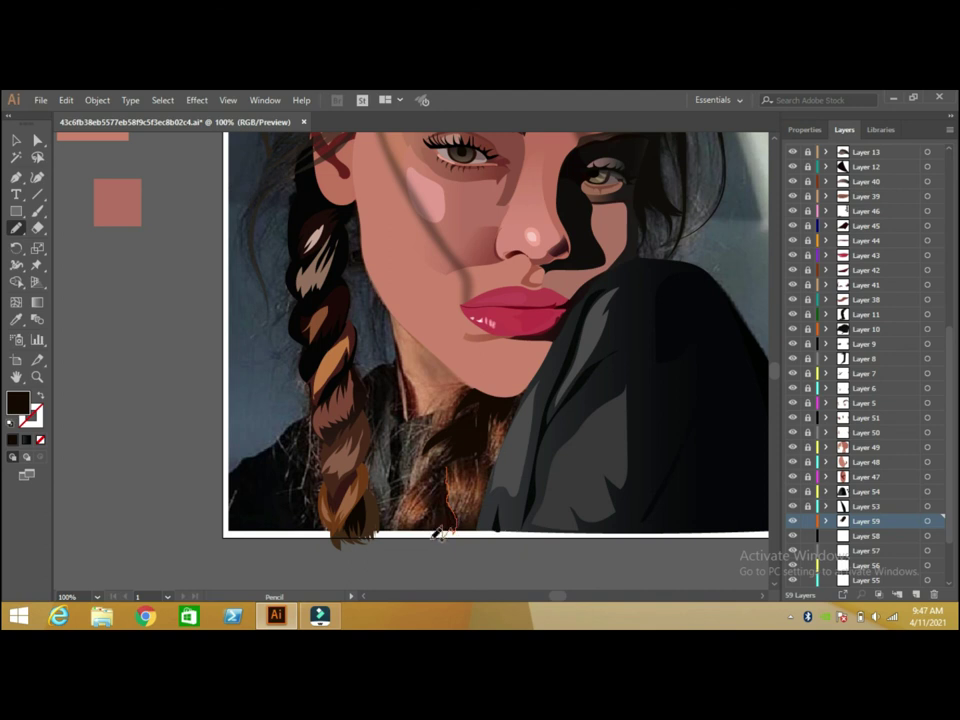
mouse_move(421, 528)
mouse_down()
mouse_move(434, 503)
mouse_move(430, 473)
mouse_up()
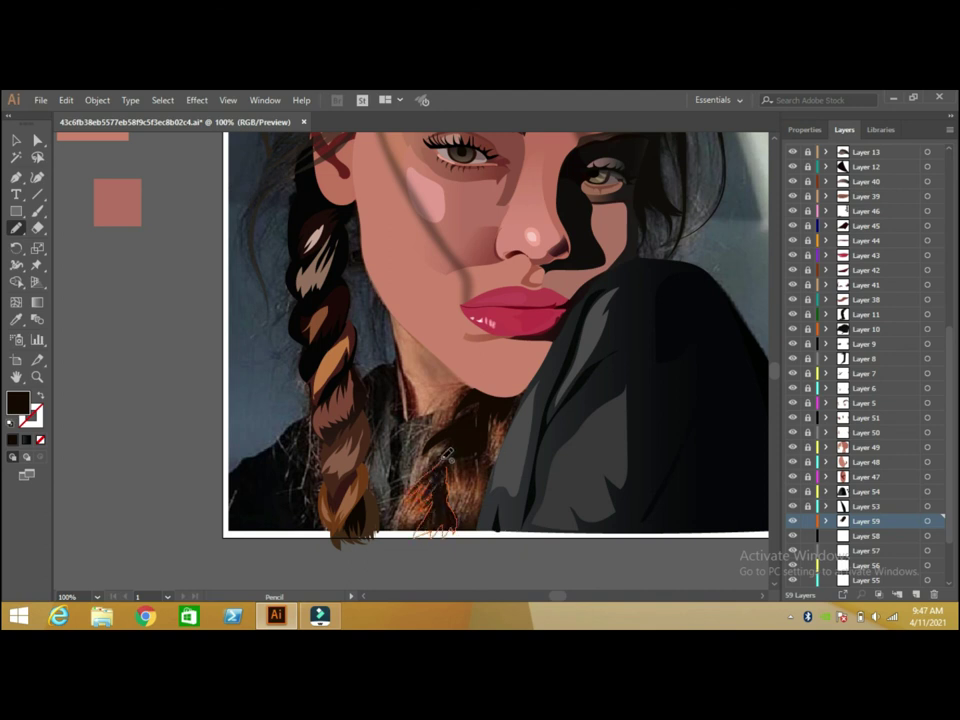
key(i)
click(452, 510)
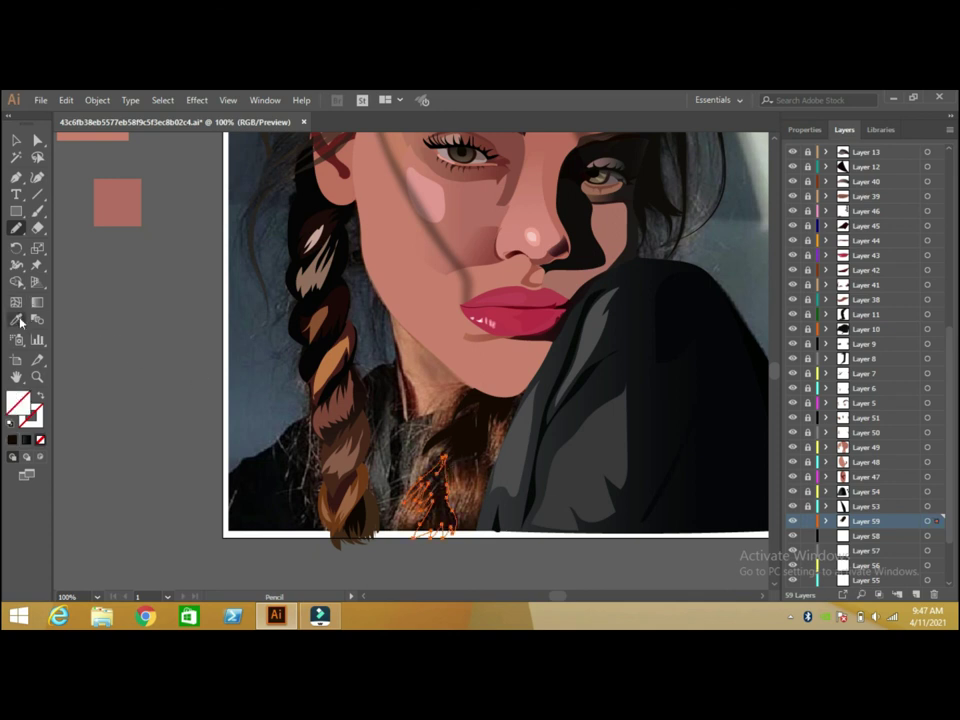
click(447, 513)
key(ctrl+shift+a)
click(16, 228)
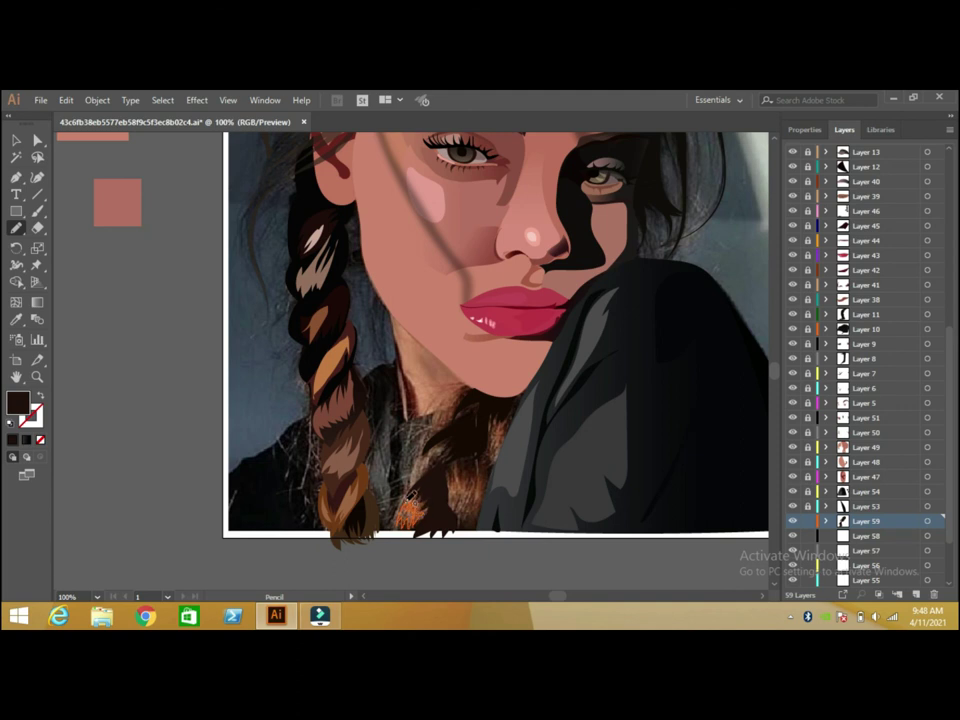
Sample the hair brown and lighten the fill to a light peach in the Color Picker.
click(16, 319)
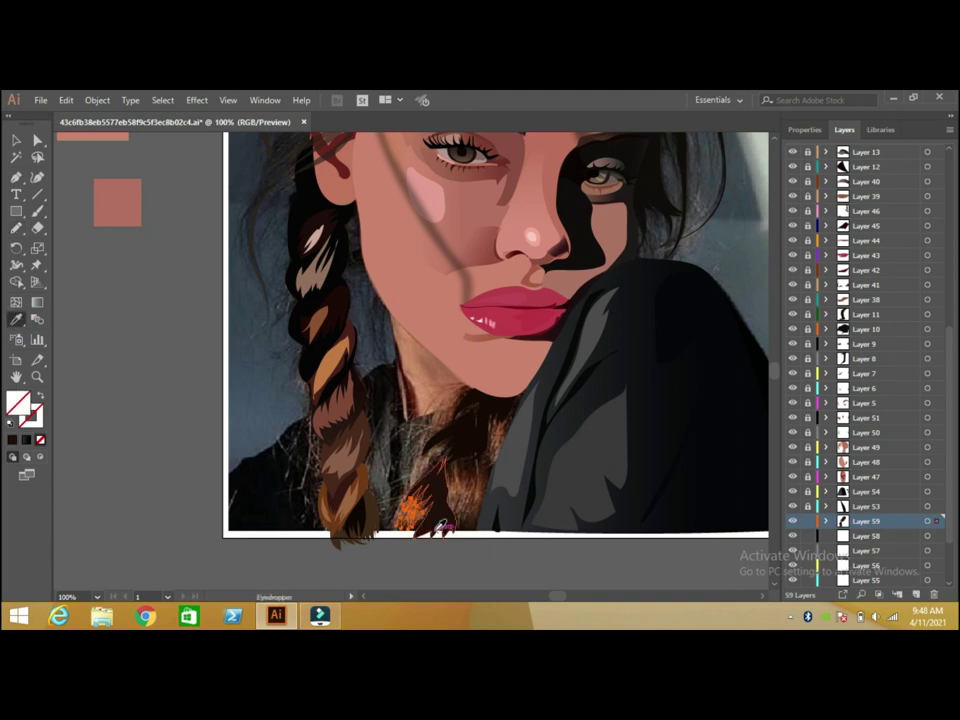
click(460, 485)
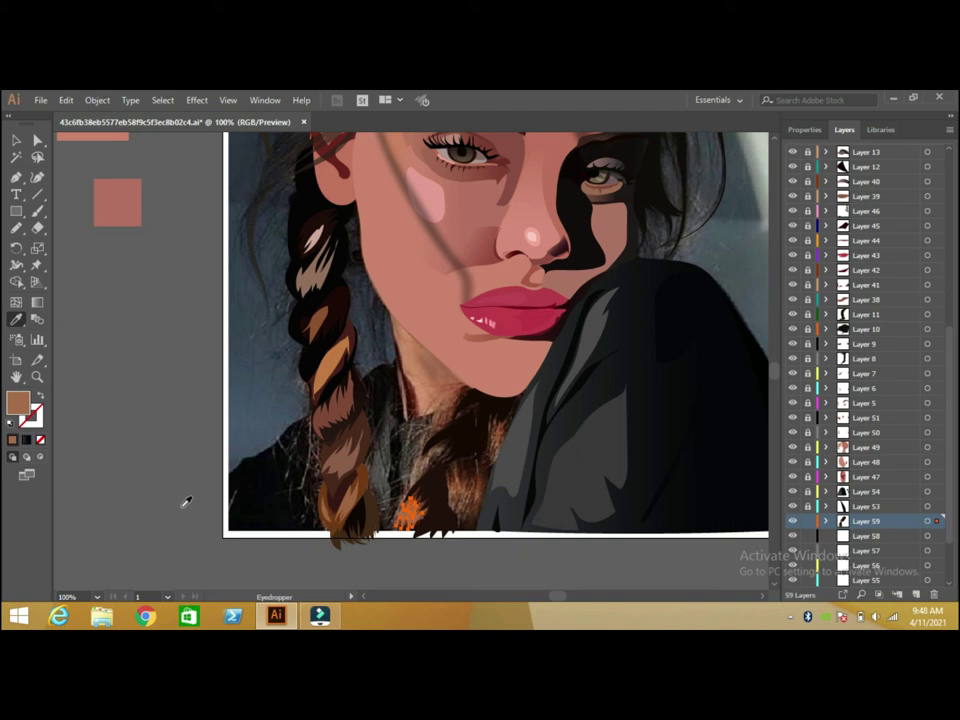
double_click(19, 402)
drag(546, 251, 520, 230)
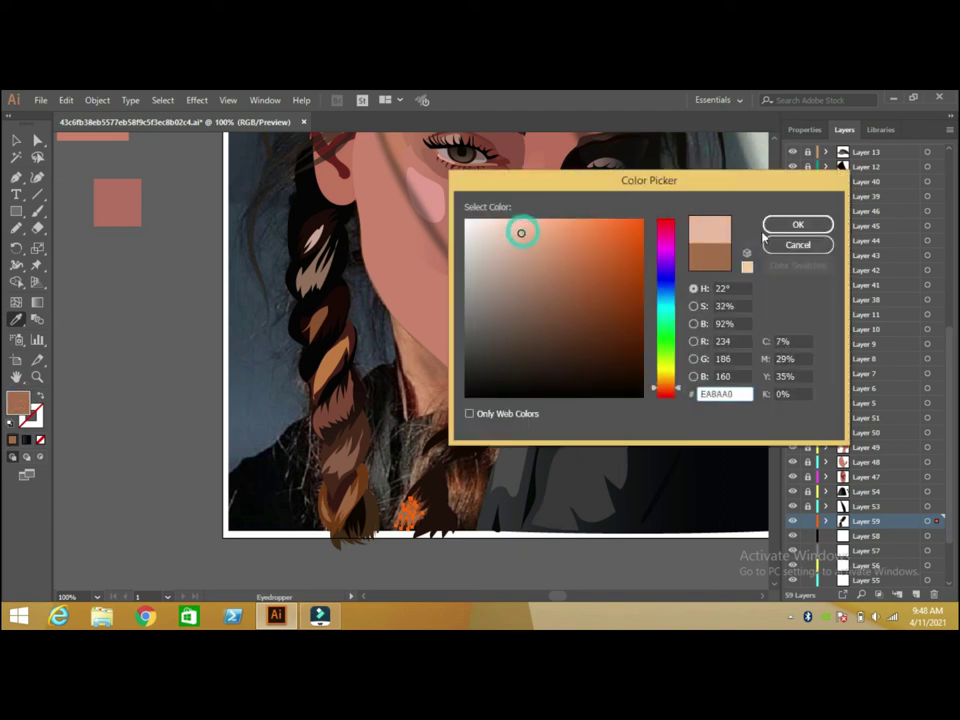
click(797, 224)
Pencil peach highlight strands onto the braid below the chin.
click(16, 228)
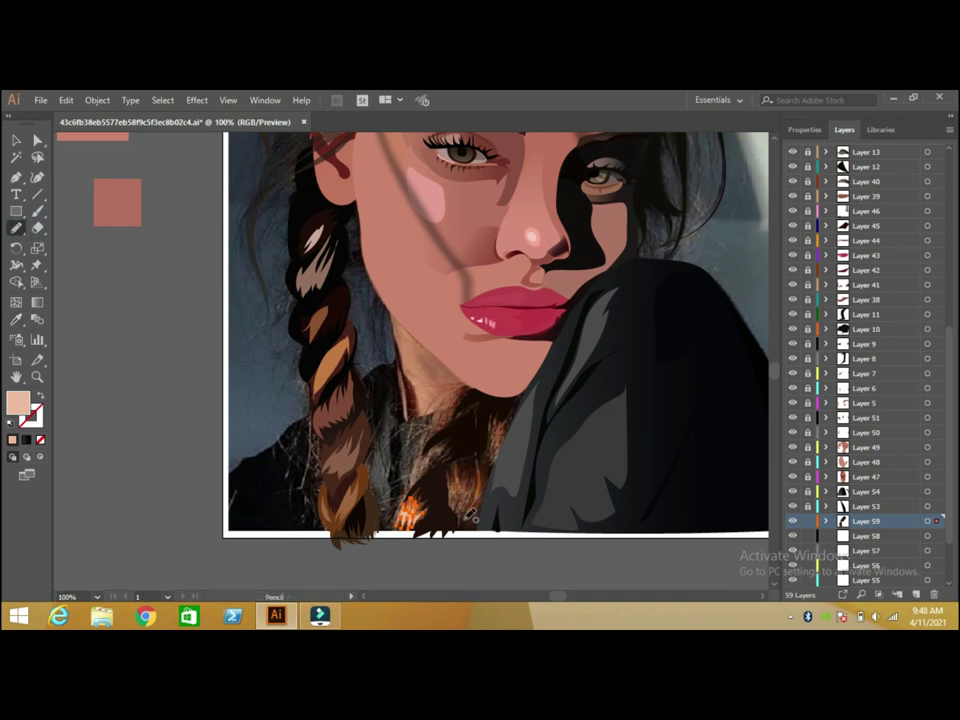
drag(478, 468, 462, 512)
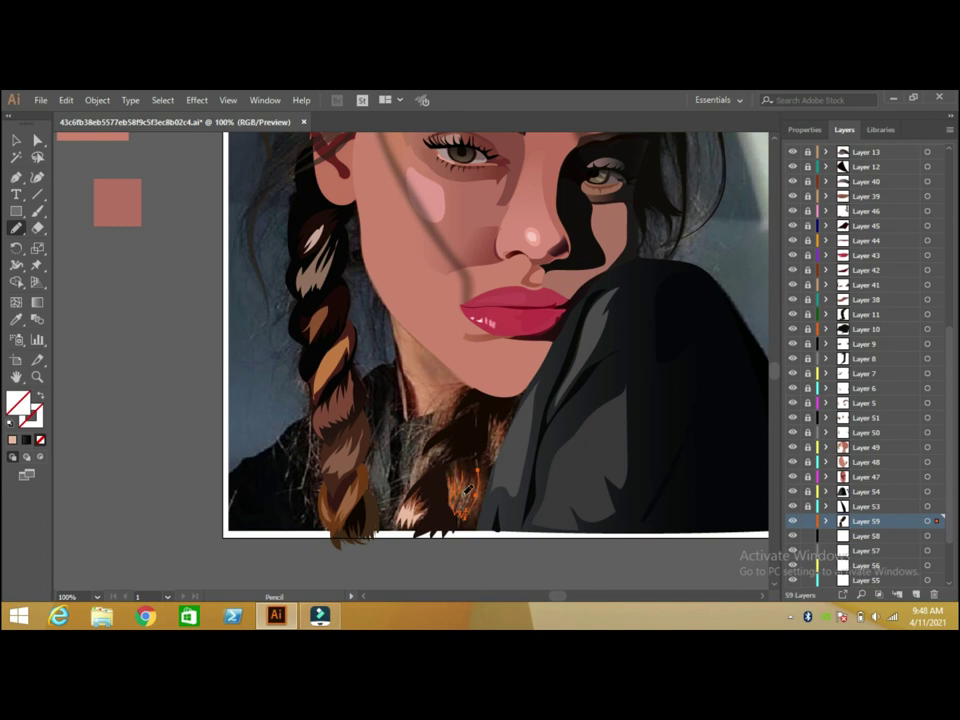
drag(480, 468, 466, 512)
click(13, 443)
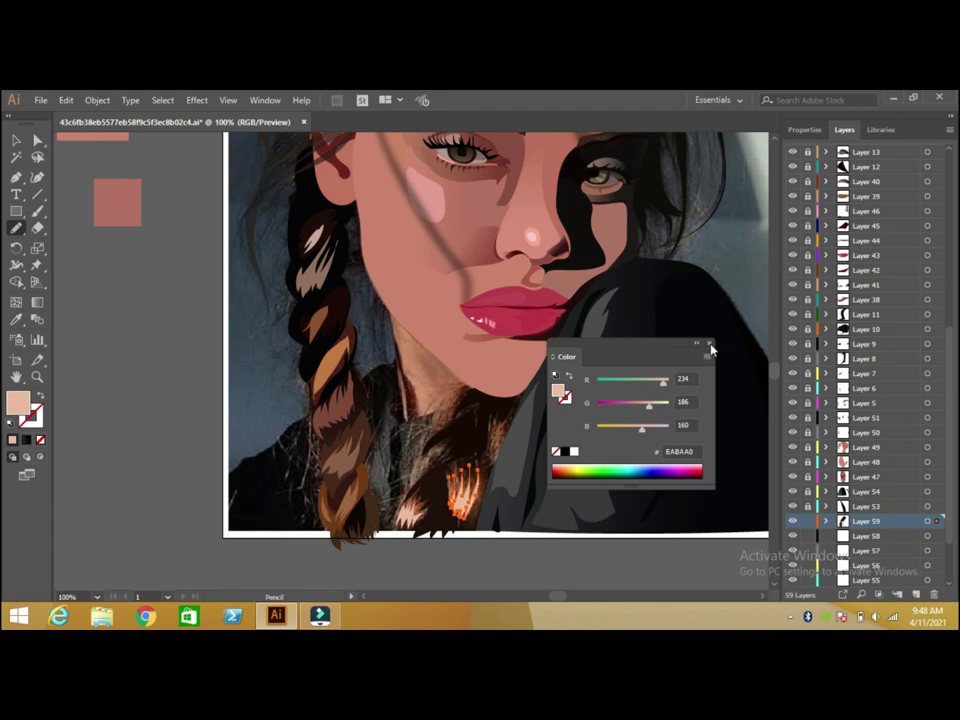
click(710, 345)
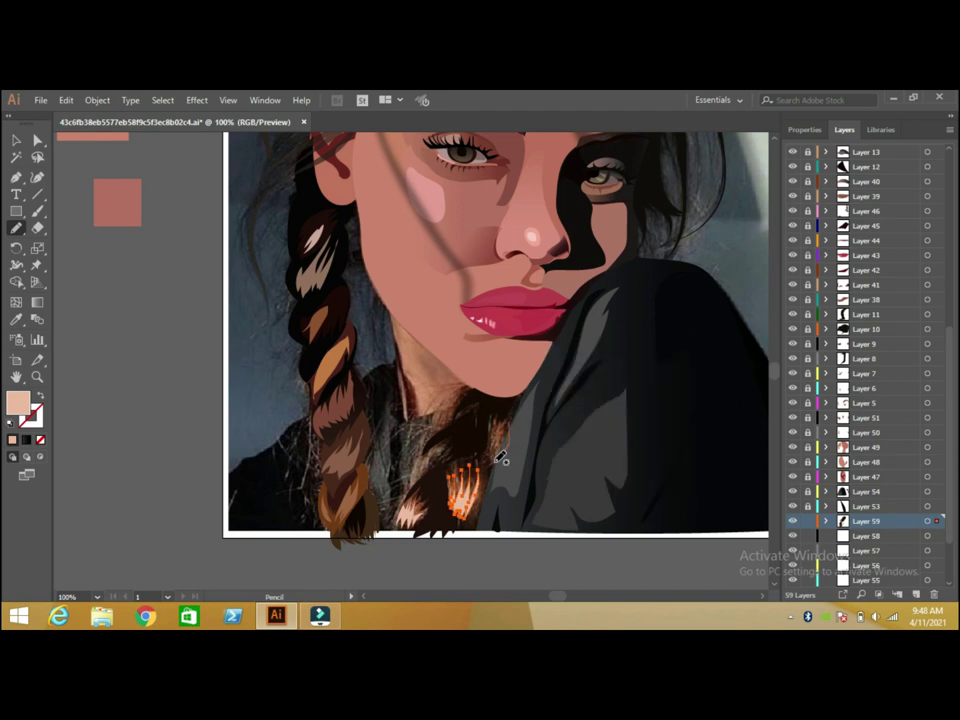
key(ctrl+shift+a)
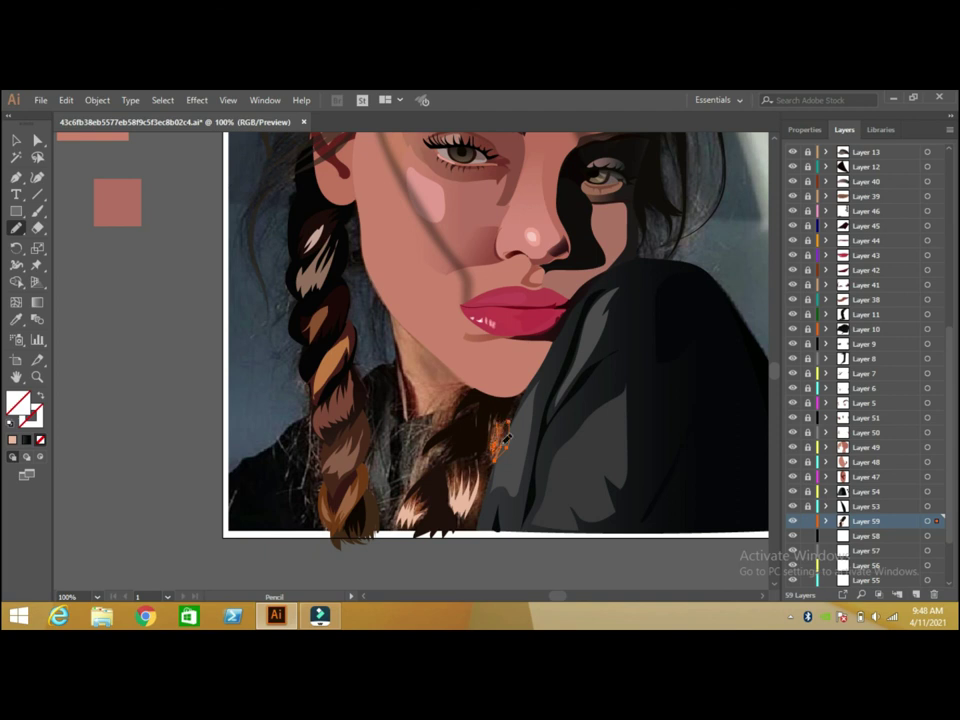
click(13, 443)
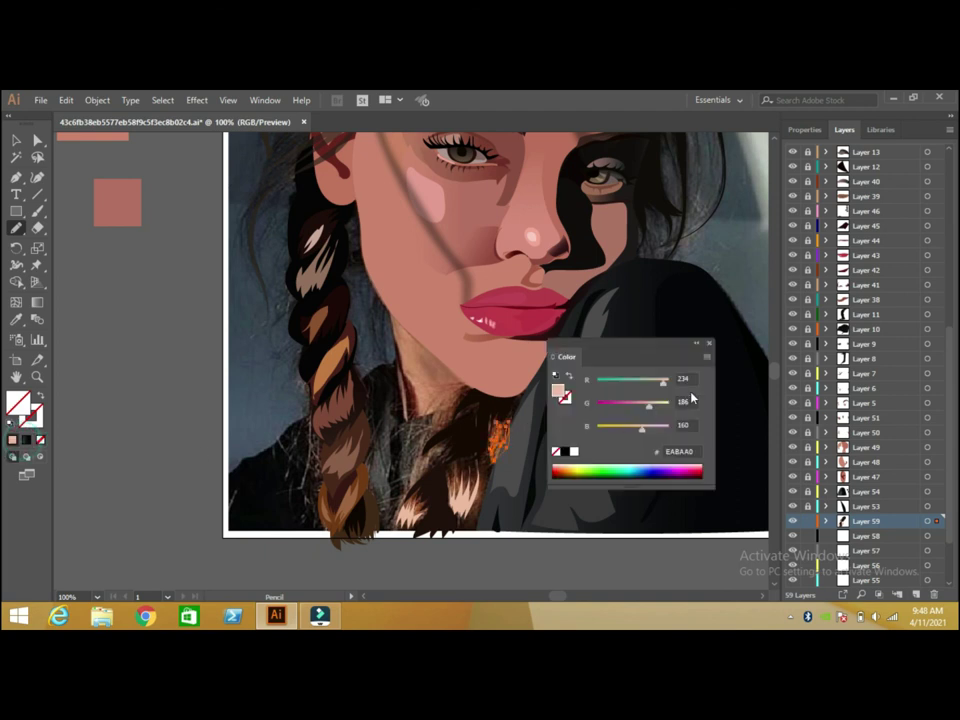
click(709, 345)
Select the hair shape near the chin and restore the peach fill settings.
click(16, 140)
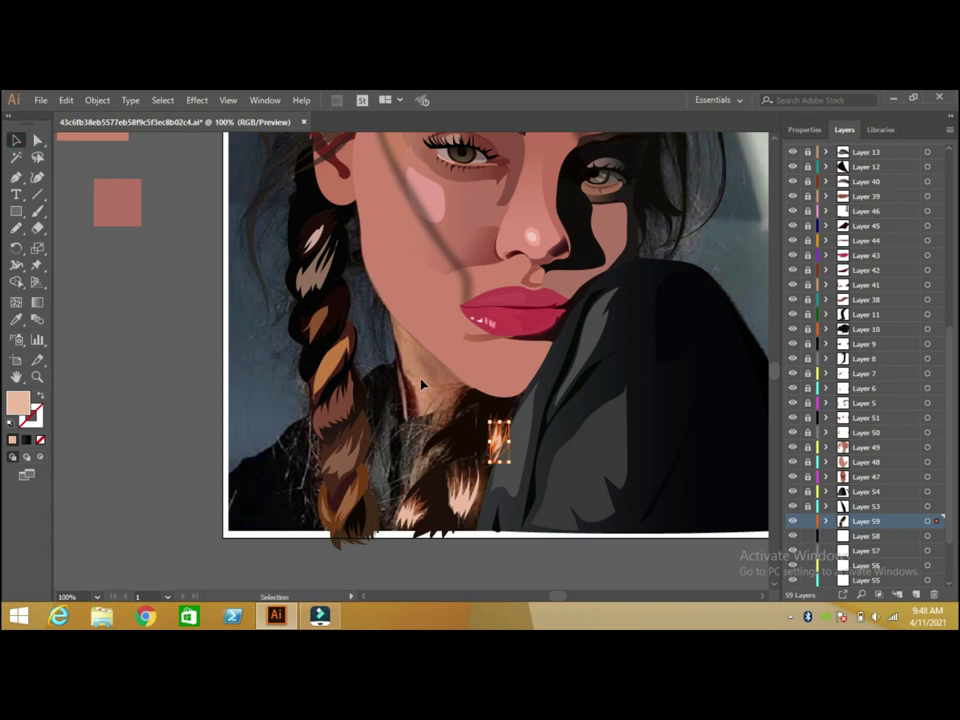
click(444, 391)
click(16, 228)
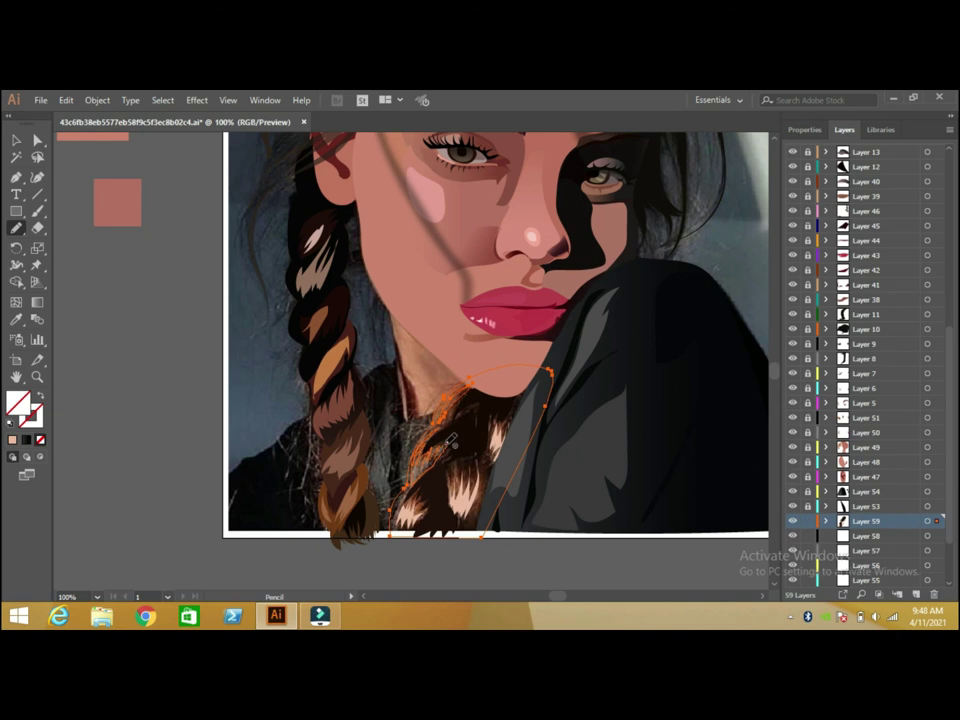
key(ctrl+shift+a)
key(F6)
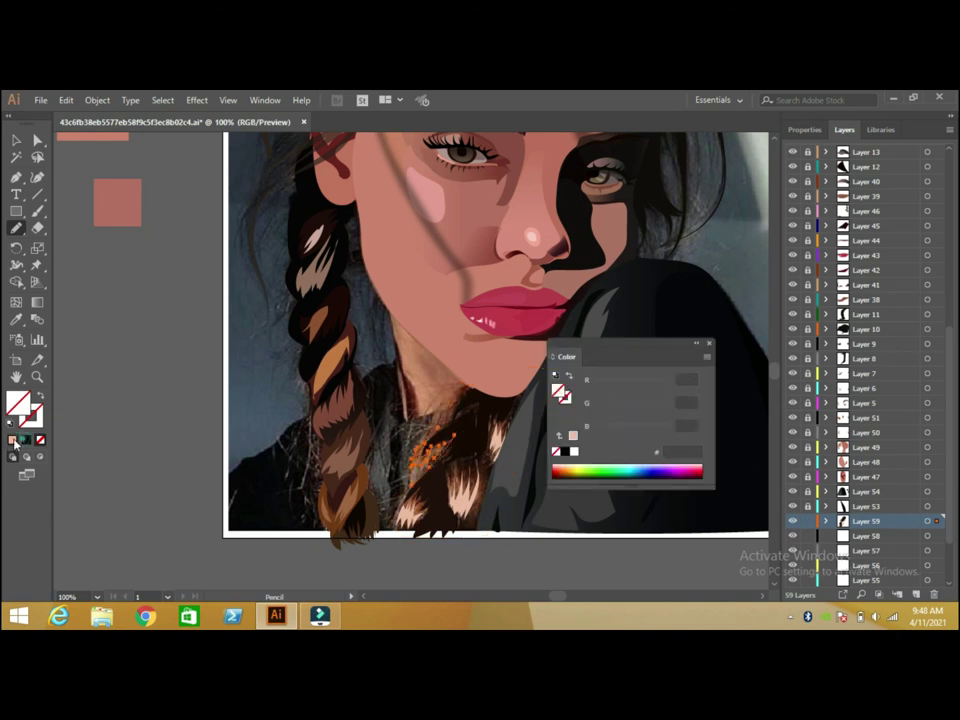
click(710, 347)
Eyedropper dark brown into the large lower braid shape, then select Layer 58.
click(16, 140)
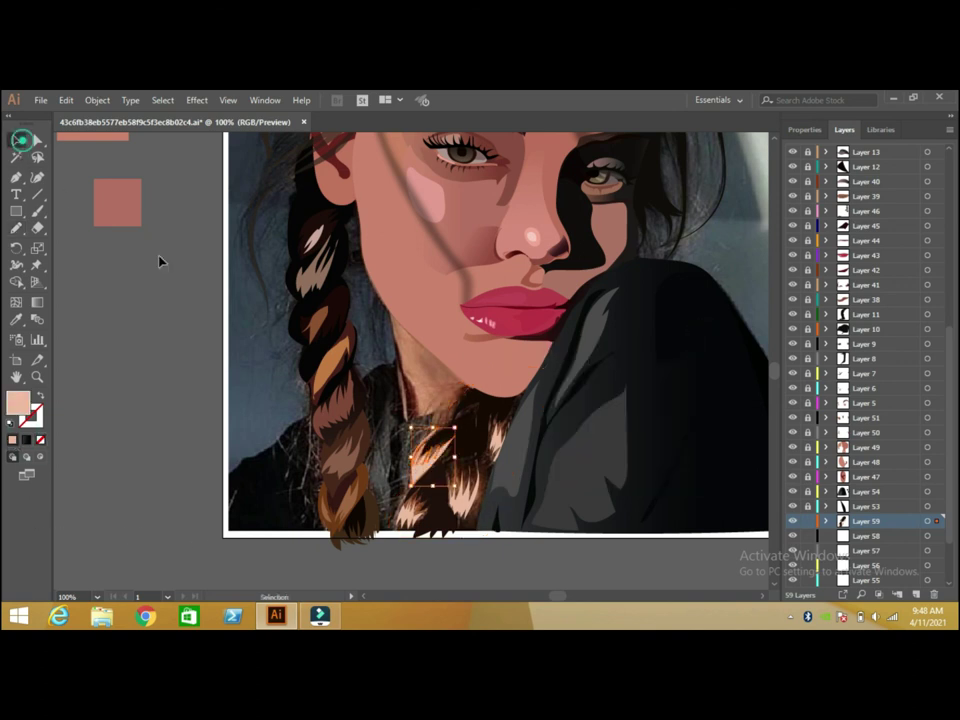
click(452, 394)
key(i)
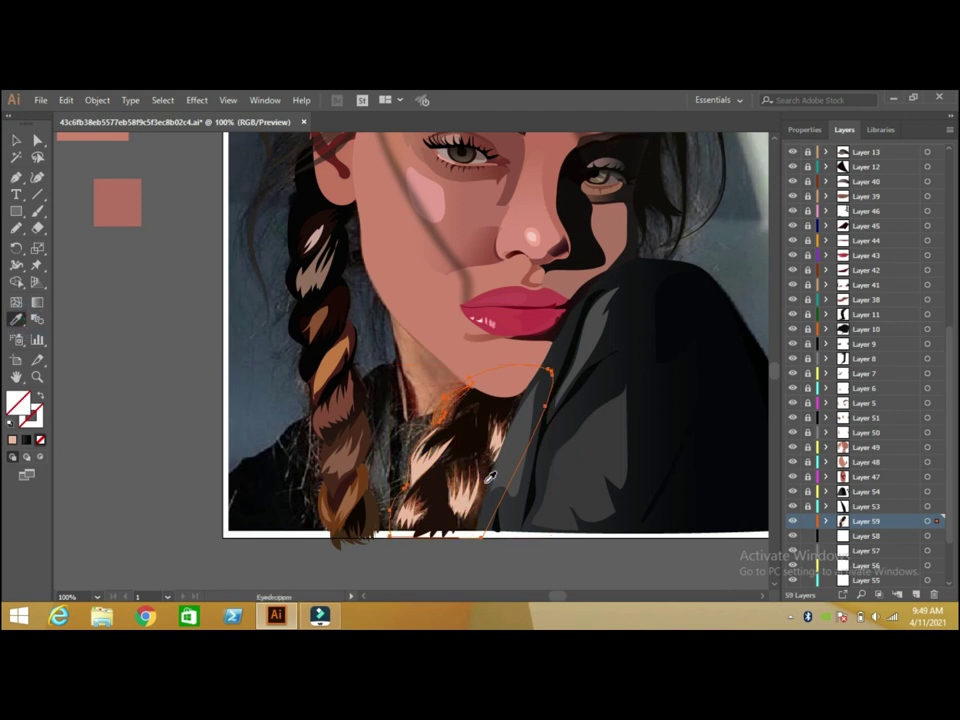
click(488, 478)
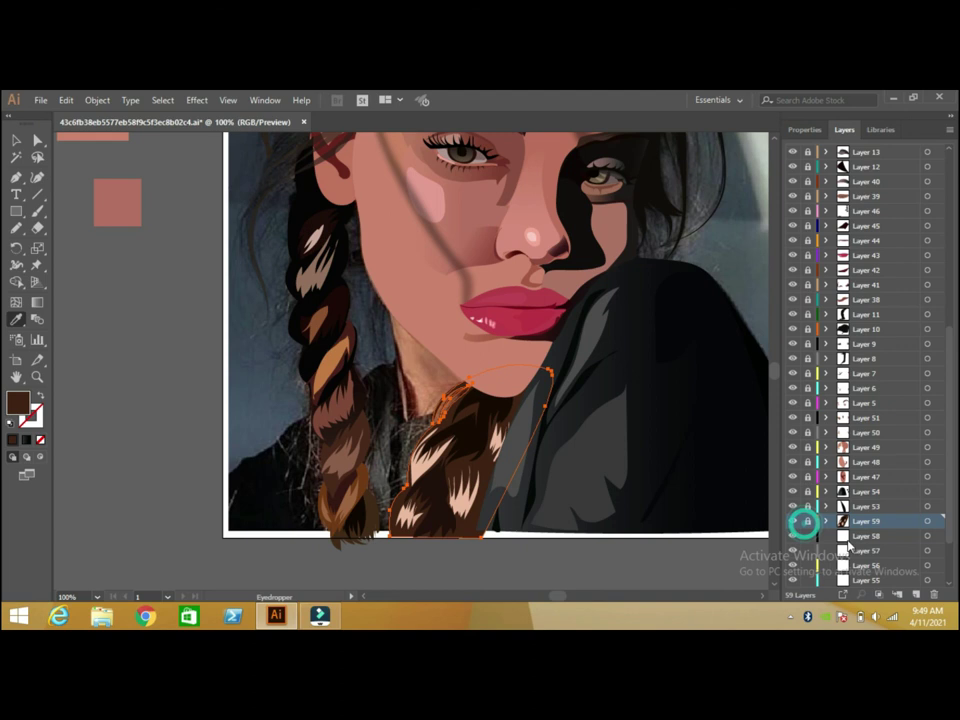
click(855, 537)
Fill the neck shape between the braids with the hoodie grey using the Eyedropper.
click(18, 228)
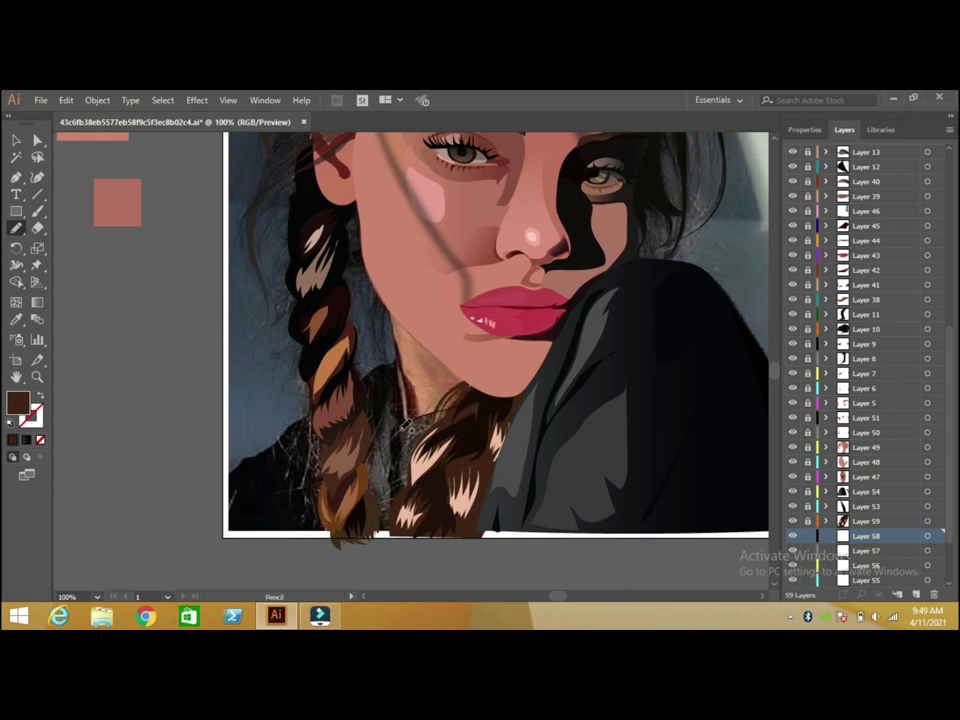
click(20, 319)
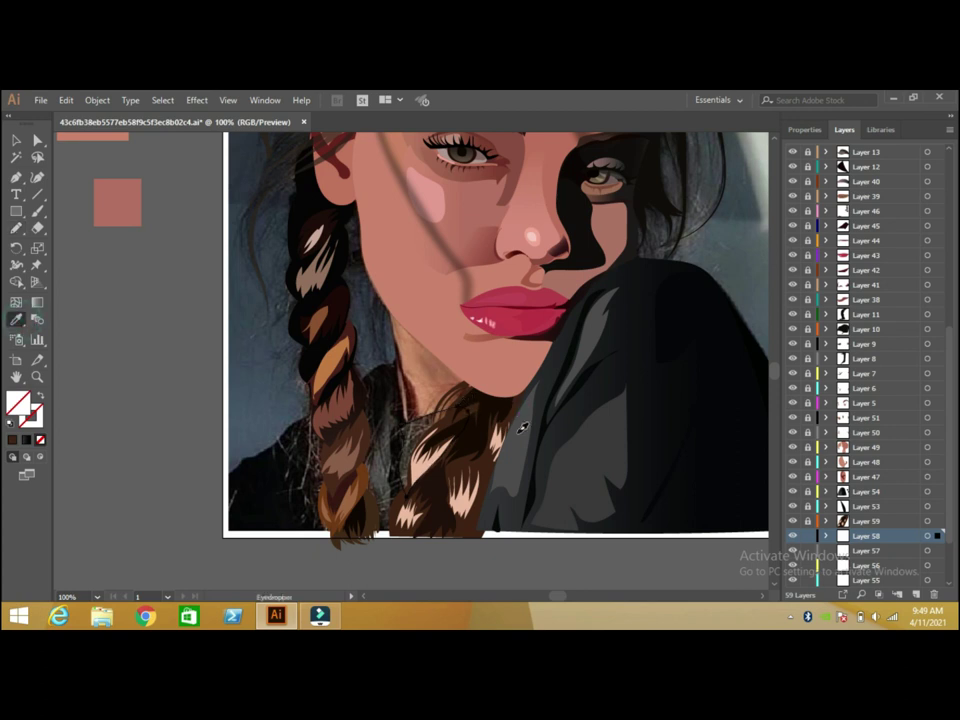
click(557, 442)
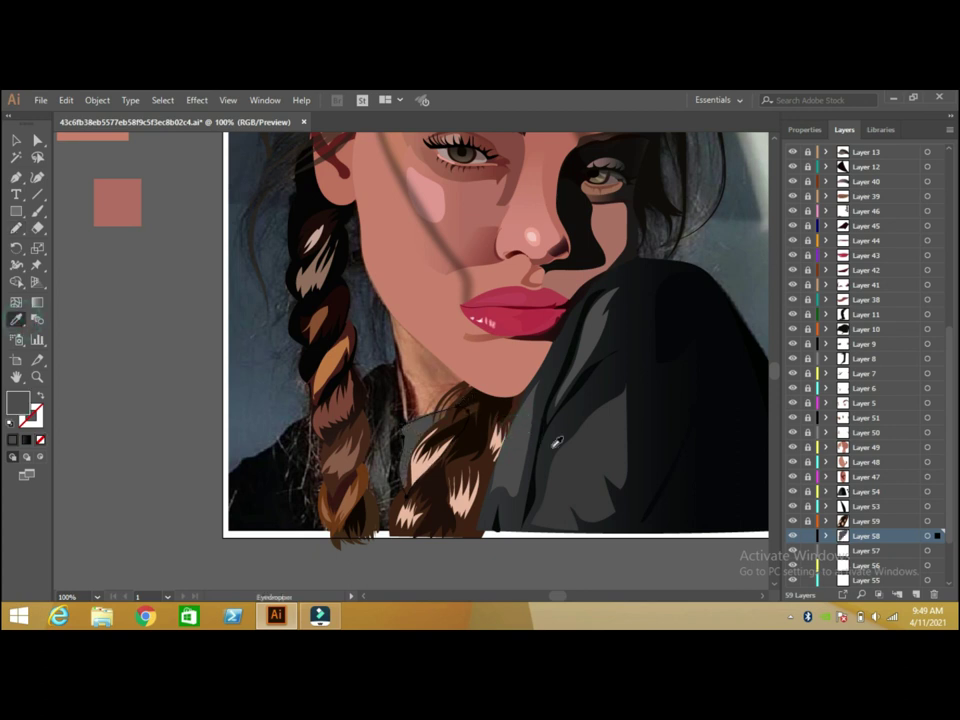
Pencil a fill-less outline of a strip beside the left braid and give it grey fill.
click(16, 227)
click(390, 386)
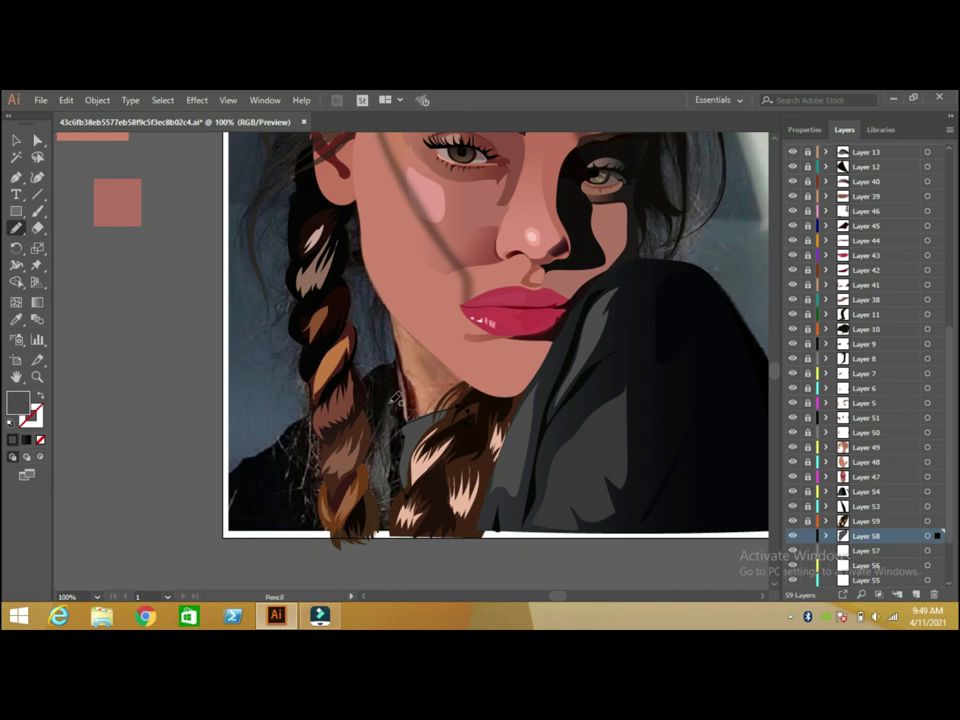
click(388, 395)
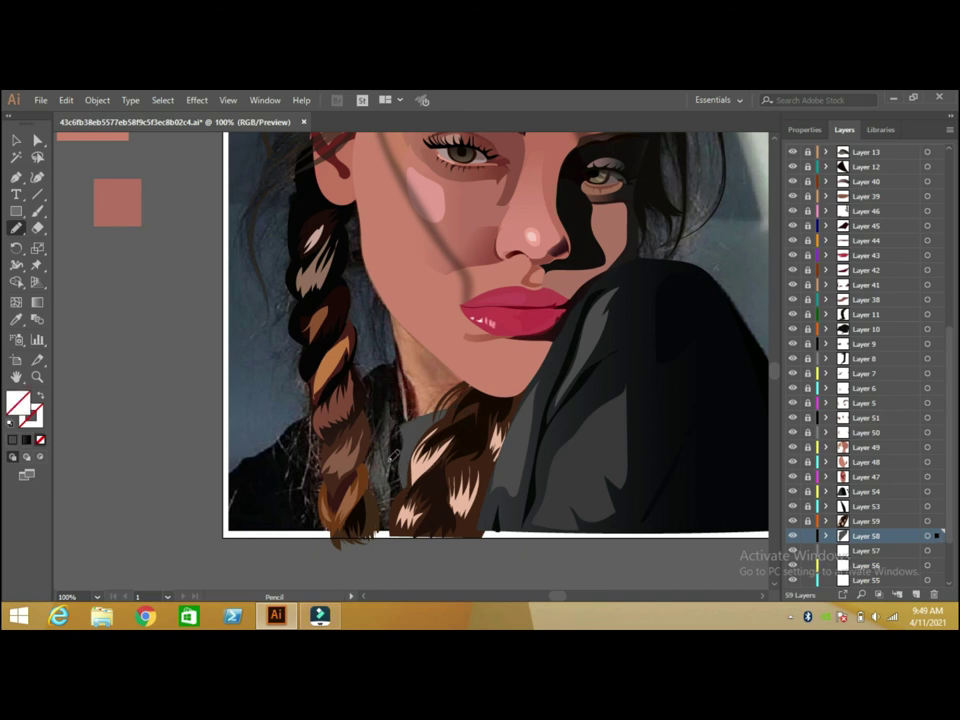
click(390, 532)
click(396, 364)
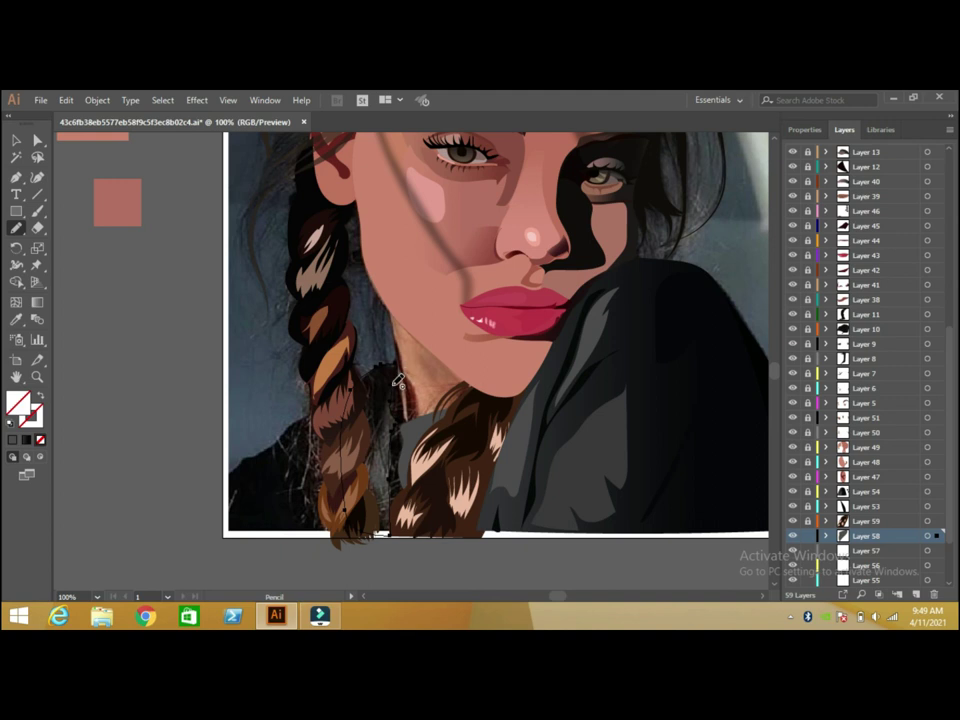
click(12, 440)
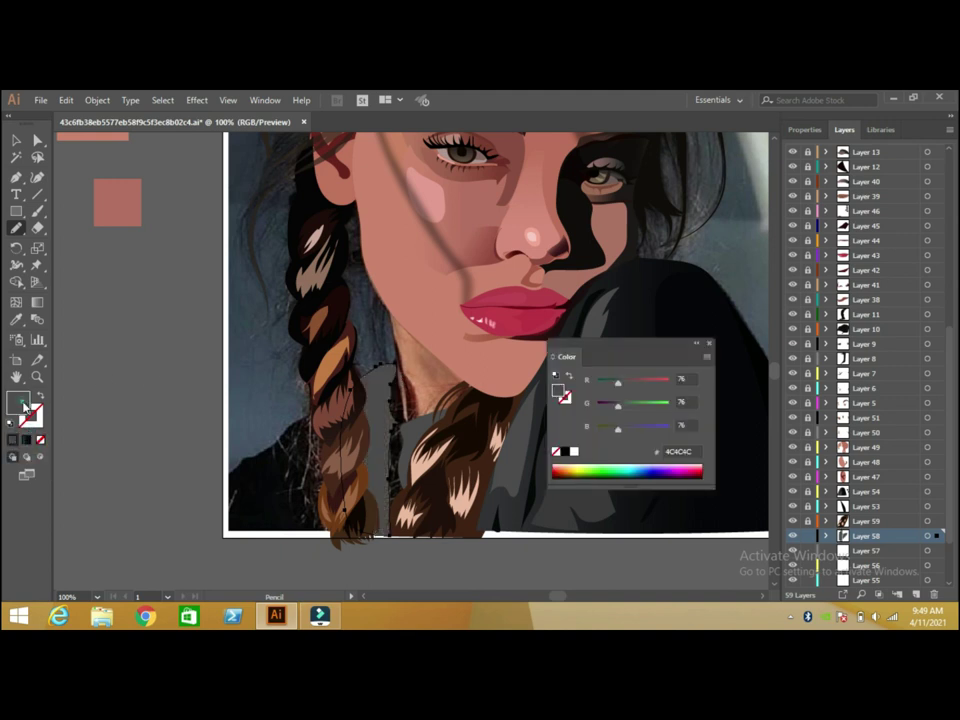
Give the strip a gradient fill with a near-black left stop.
double_click(24, 404)
click(805, 243)
click(20, 140)
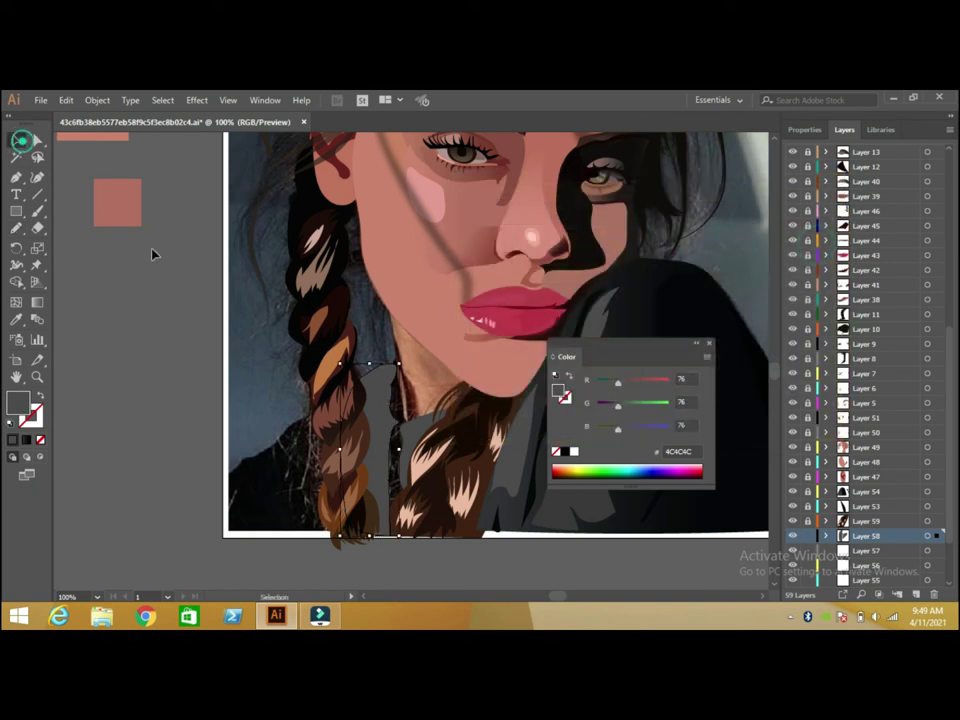
click(26, 441)
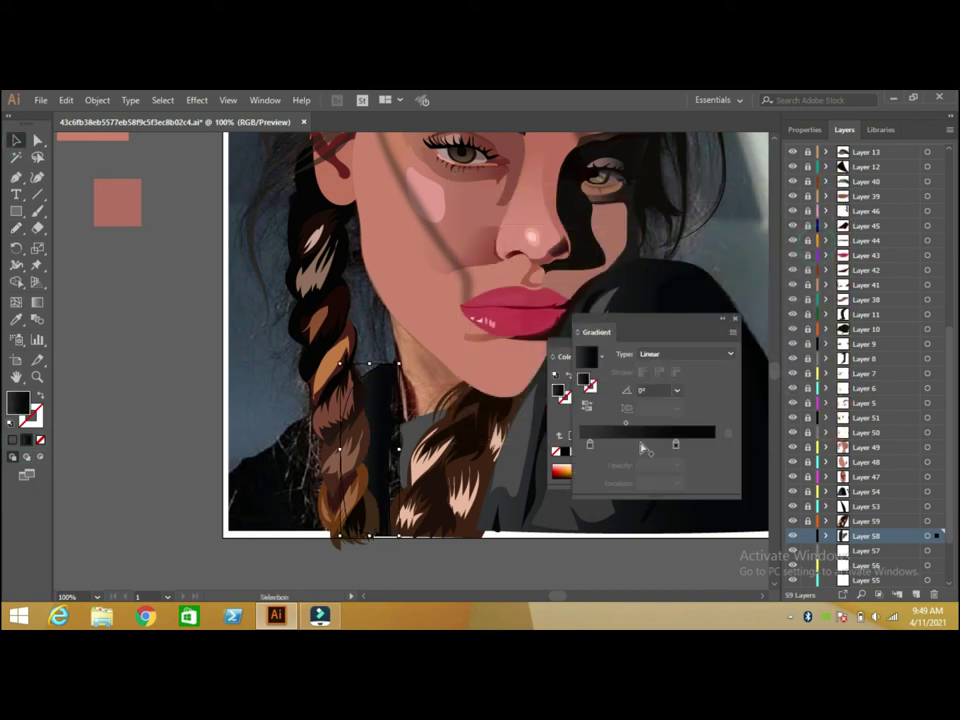
click(590, 445)
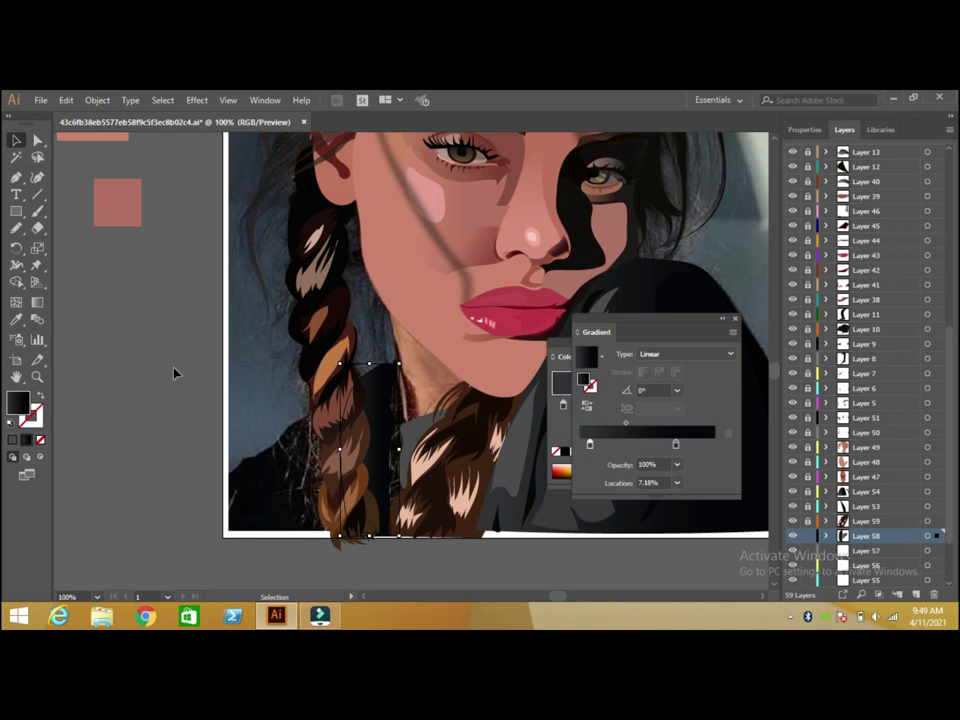
double_click(22, 403)
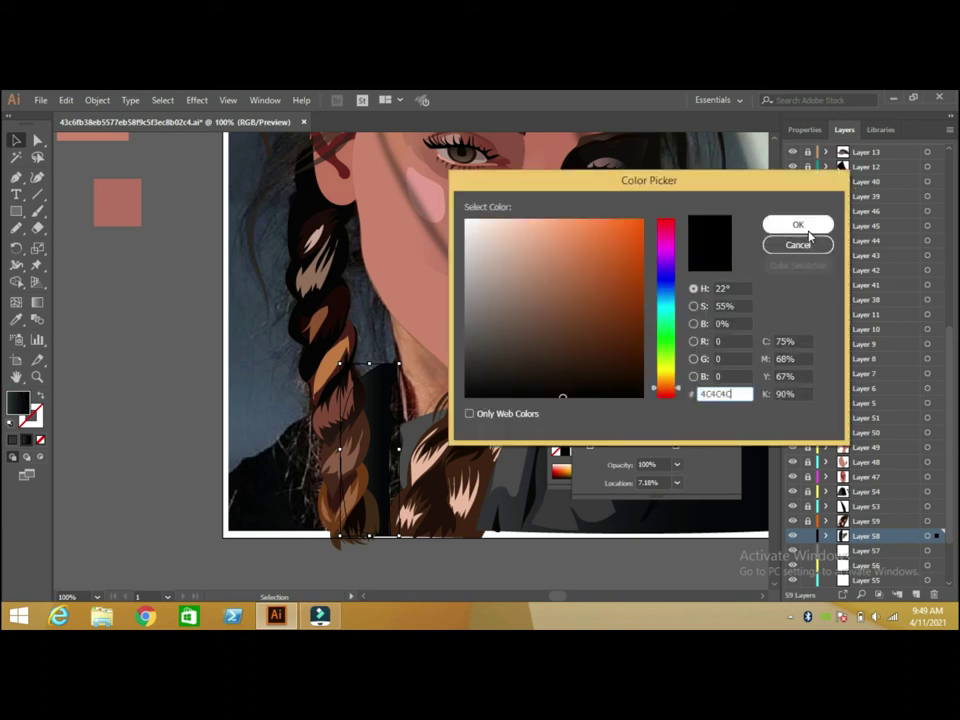
click(797, 223)
Set the strip's gradient angle to 155° after trying 180°, 150° and 164°.
click(677, 390)
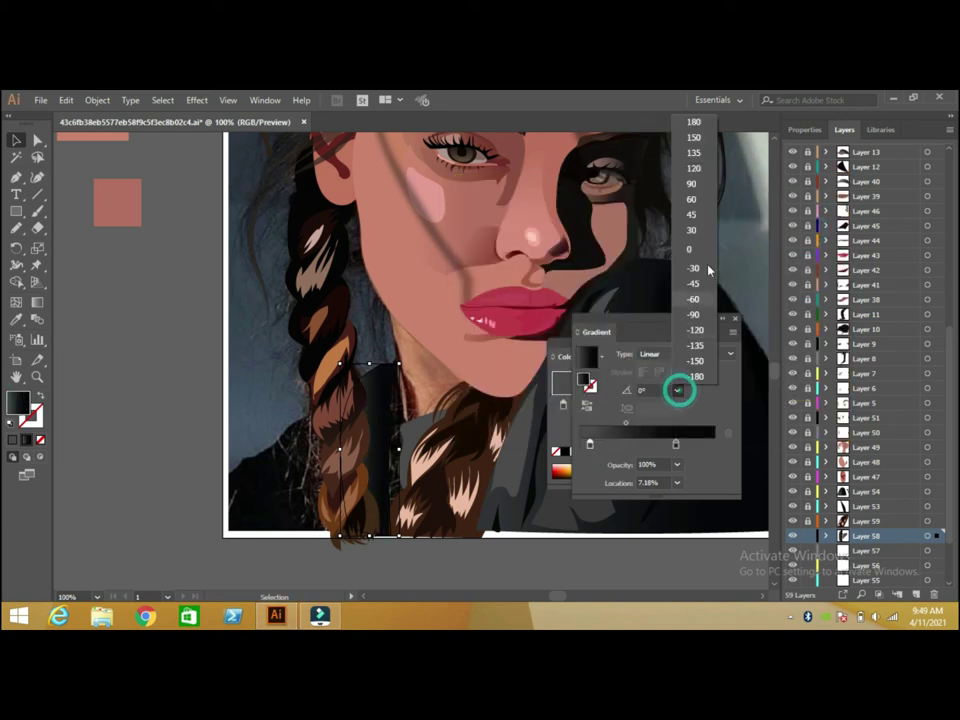
click(700, 124)
click(677, 390)
click(705, 137)
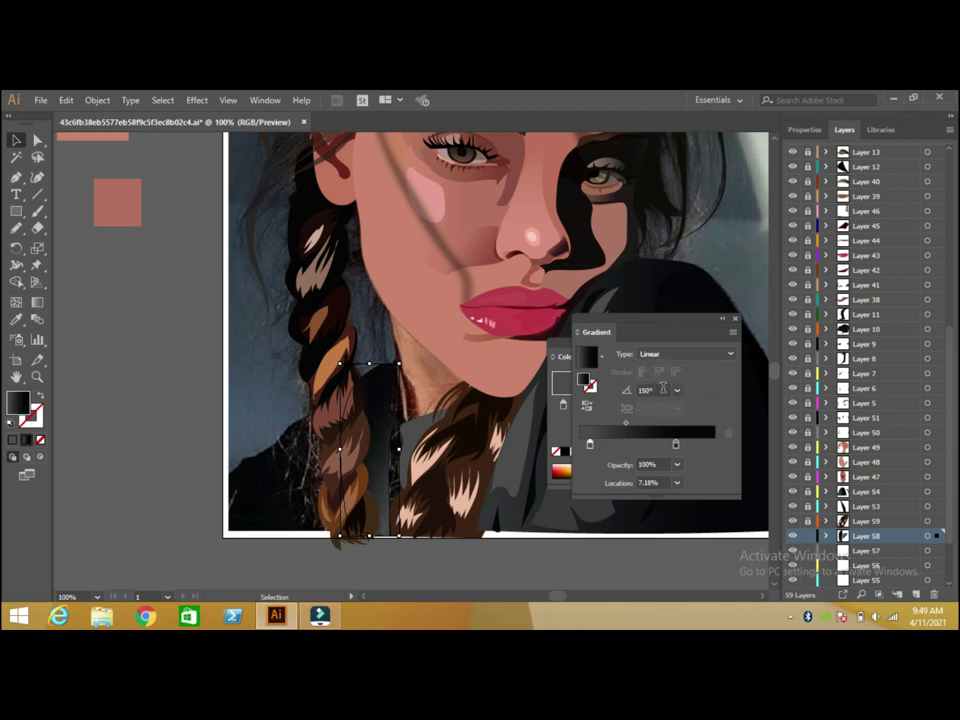
click(648, 390)
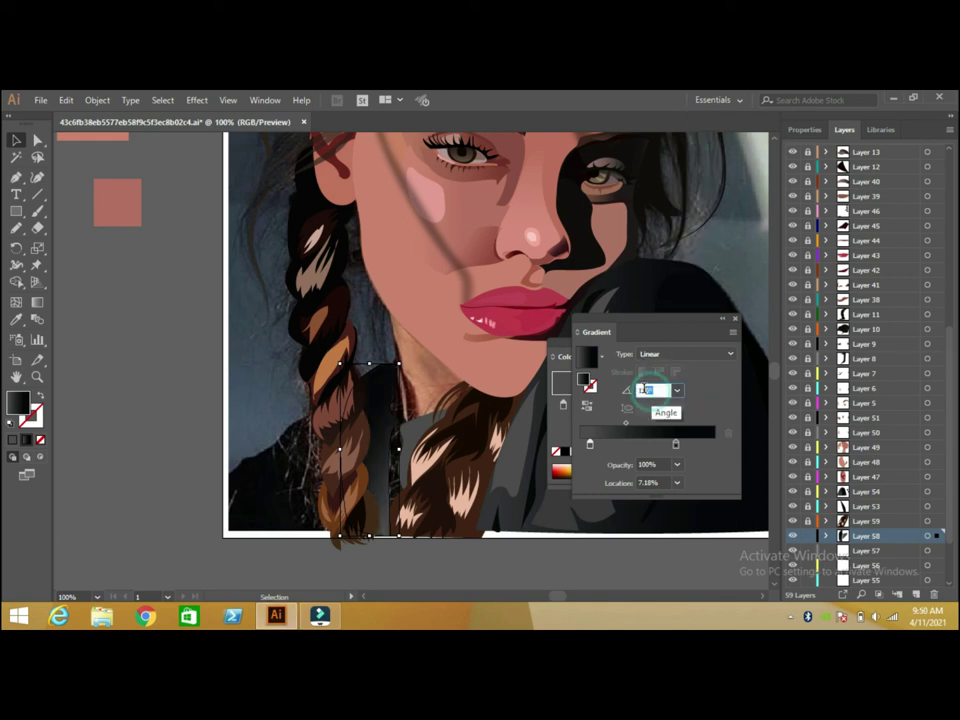
text(164)
click(709, 391)
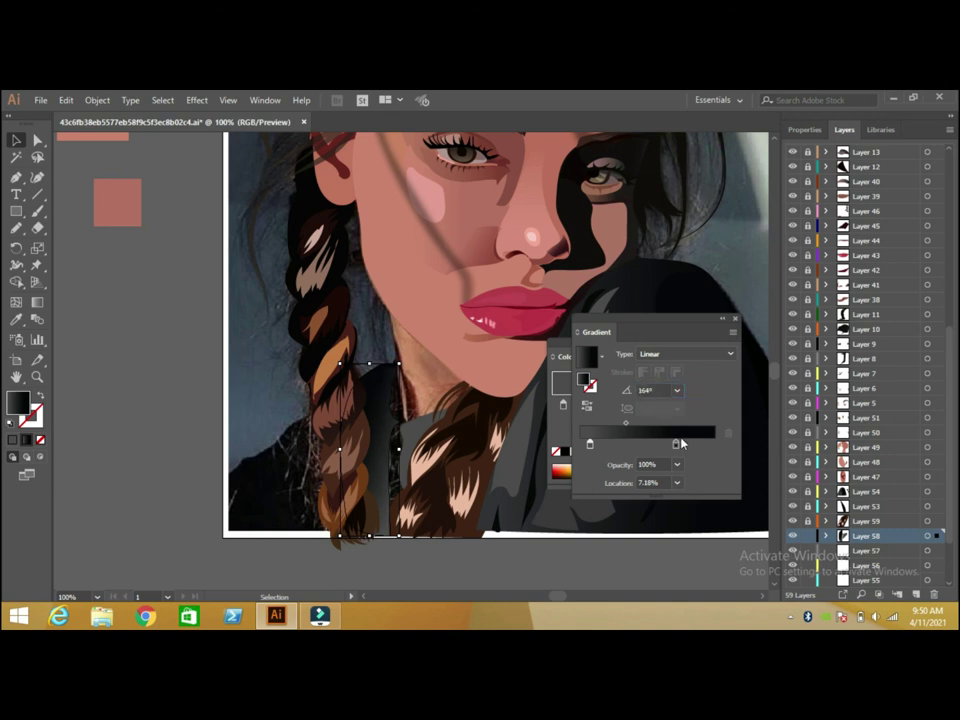
double_click(647, 390)
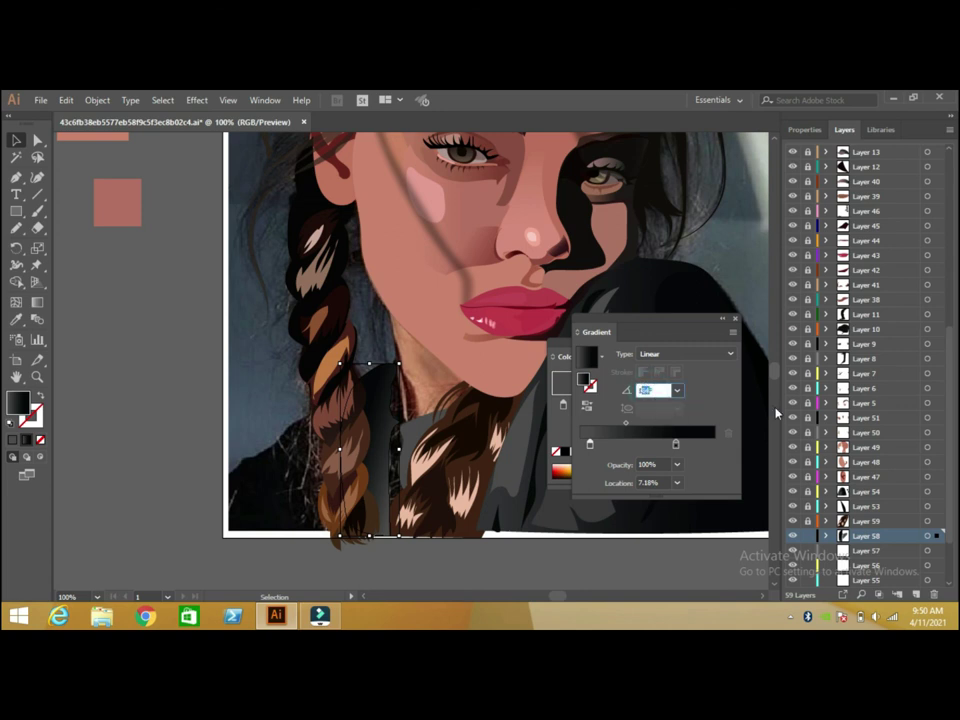
text(155)
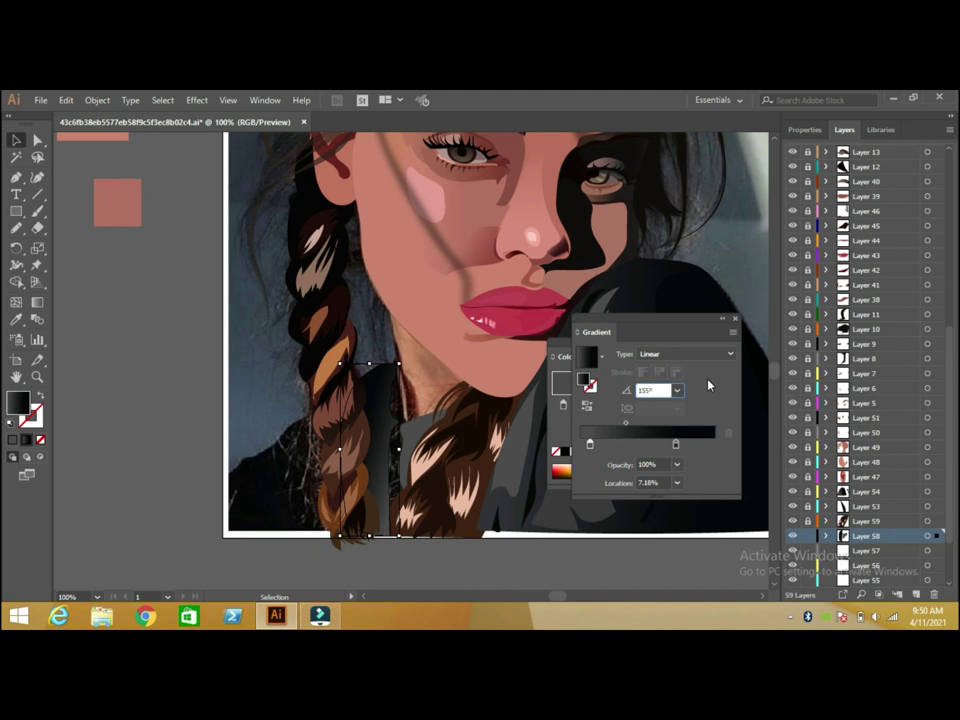
click(708, 391)
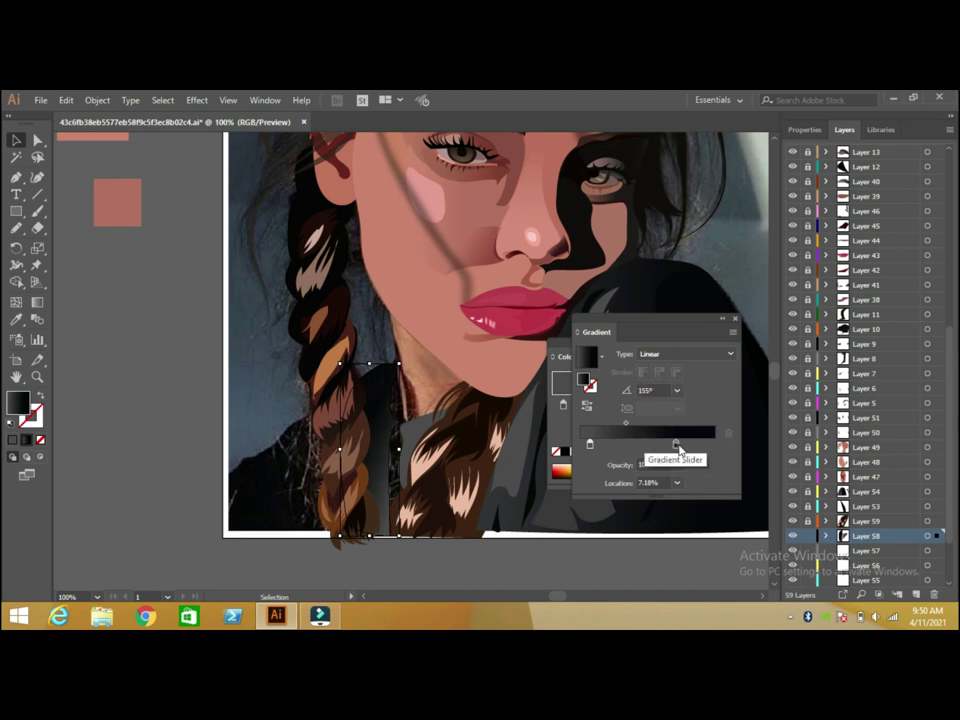
Drag the dark end stop left, adjust the midpoint, and close the Gradient and Color panels.
drag(677, 445, 665, 447)
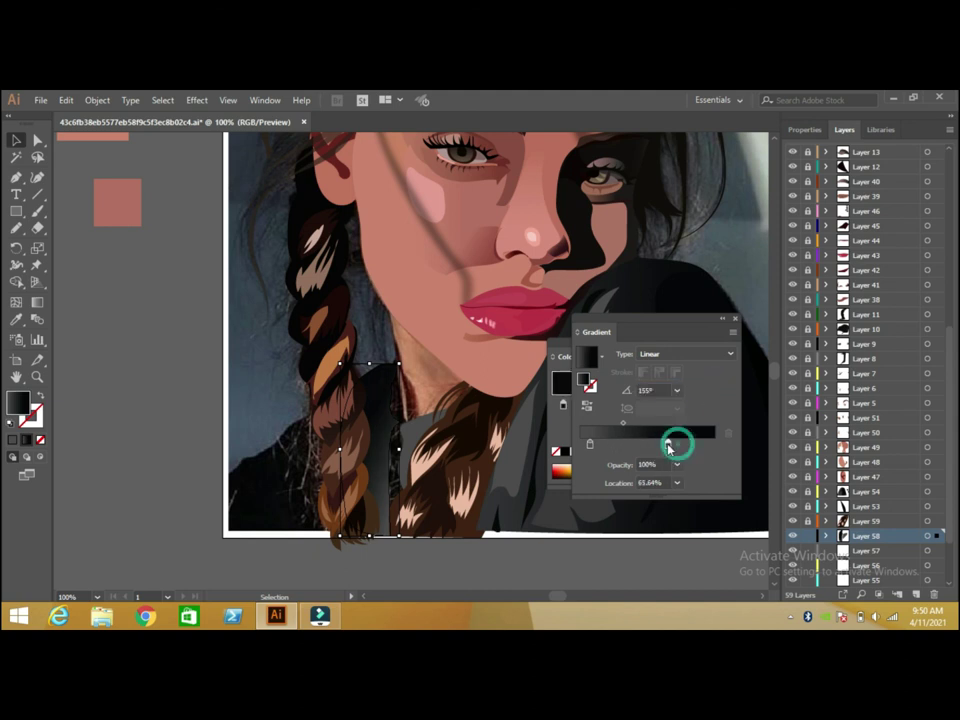
click(620, 423)
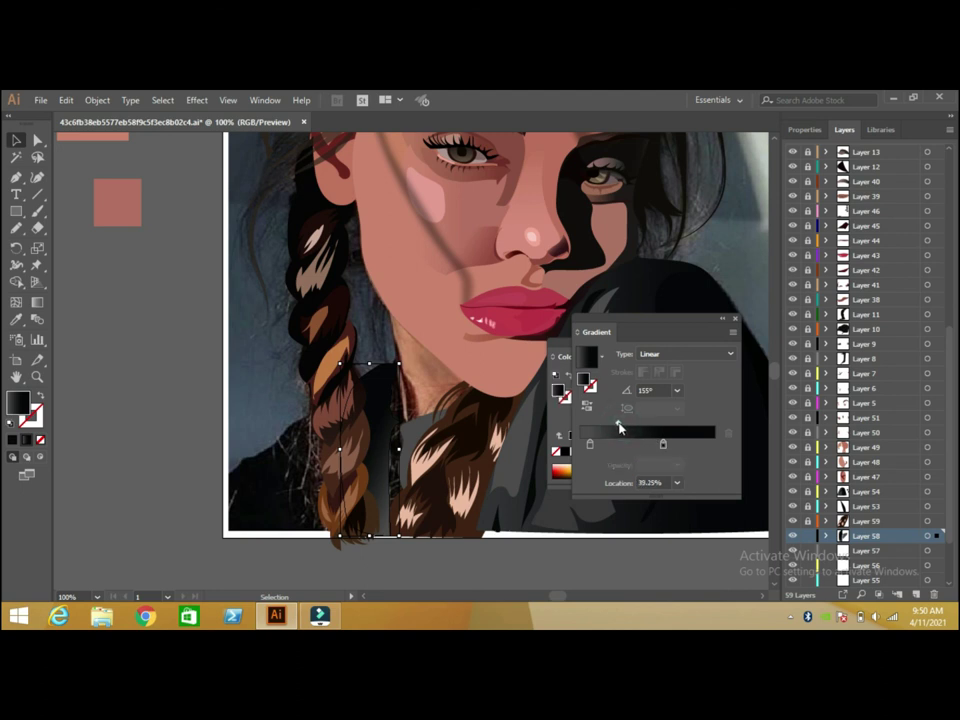
click(737, 319)
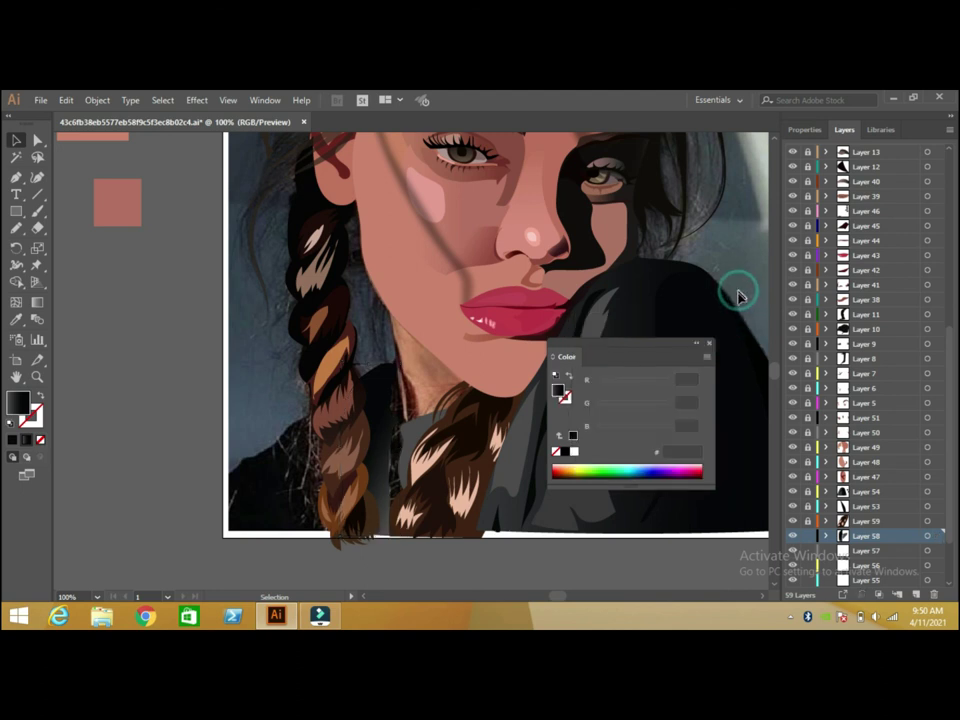
click(711, 344)
On Layer 57, pencil the dark jacket area left of the braid and fill it black.
click(812, 549)
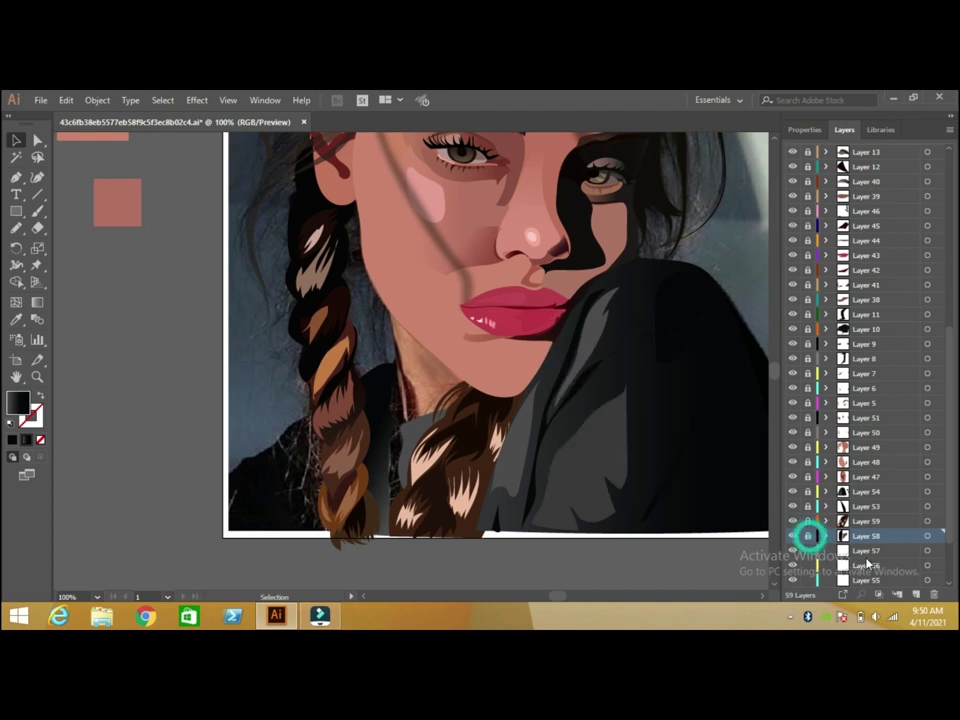
click(16, 228)
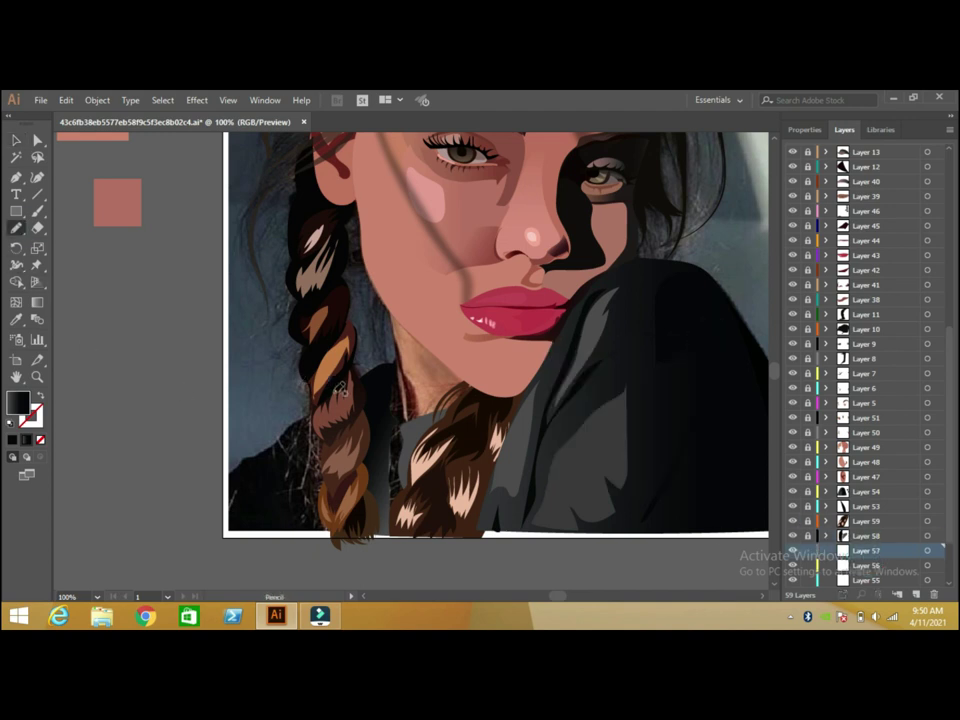
drag(327, 401, 226, 467)
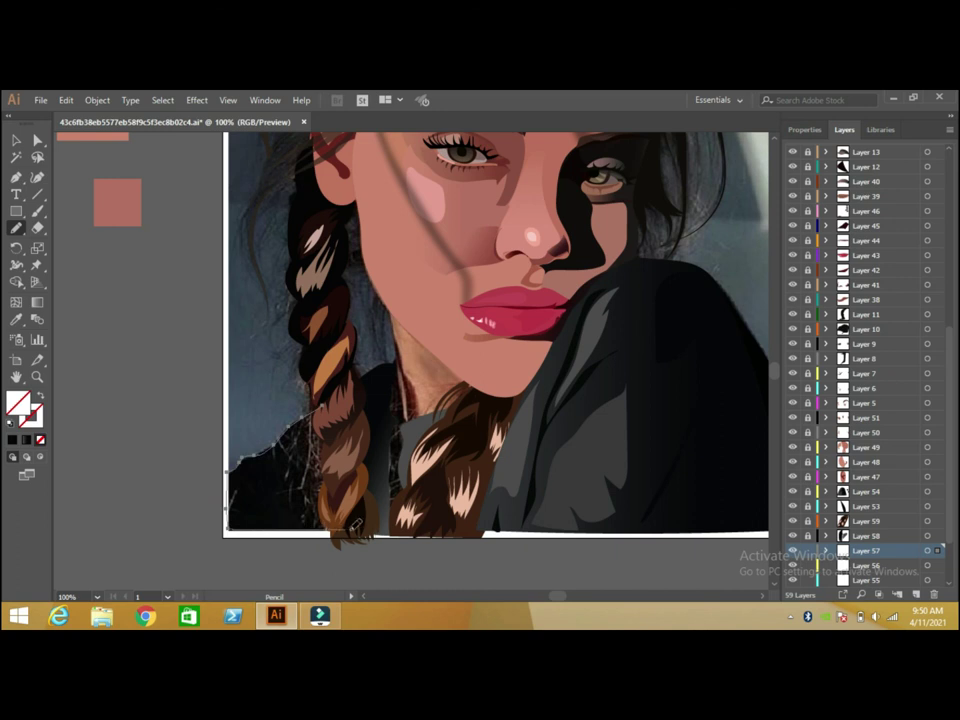
click(18, 319)
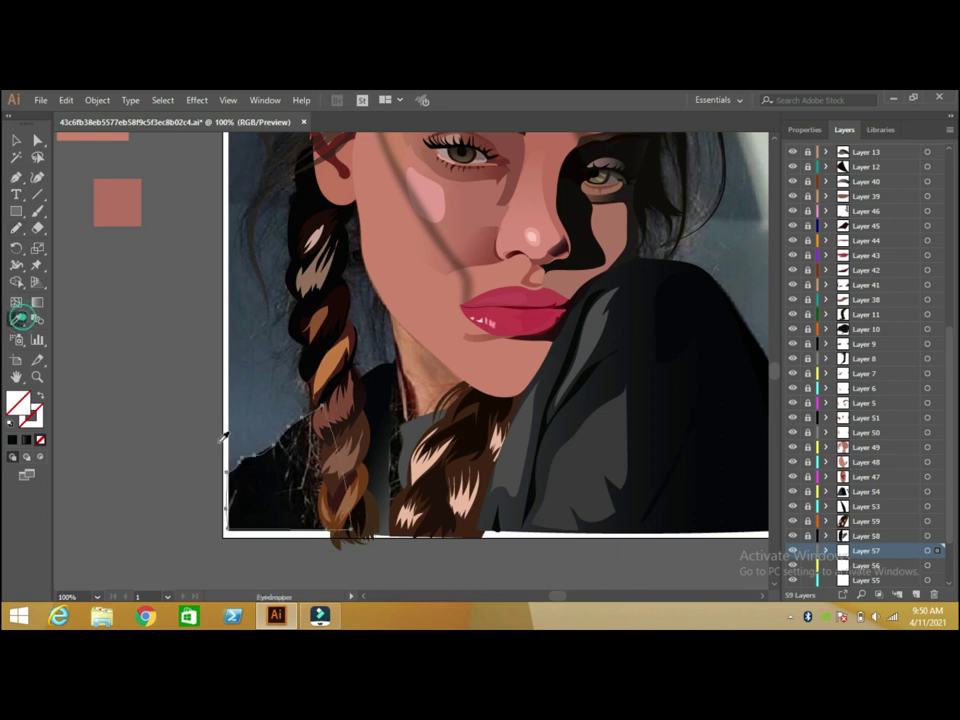
click(257, 471)
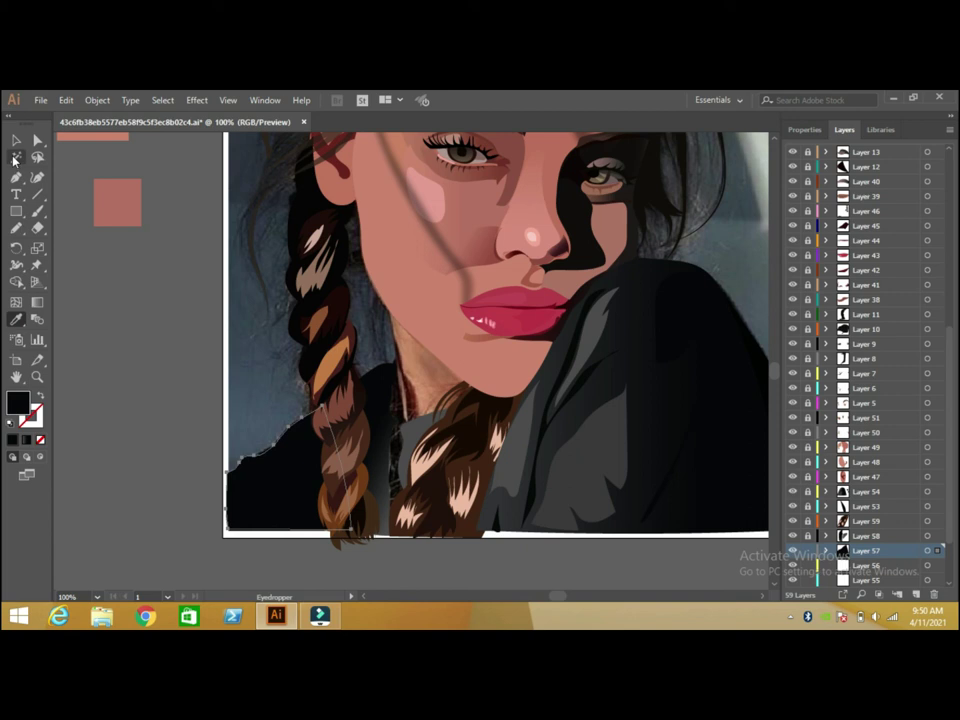
Pencil a thin sliver along the neck beside the braid and fill it with the jacket's black.
click(16, 228)
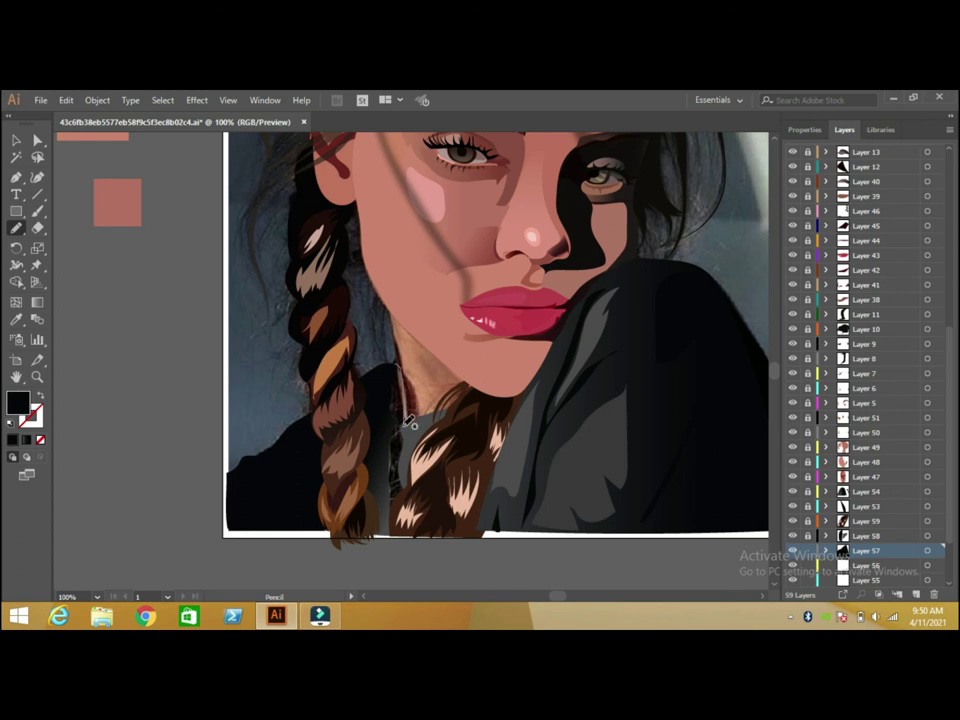
drag(408, 423, 404, 515)
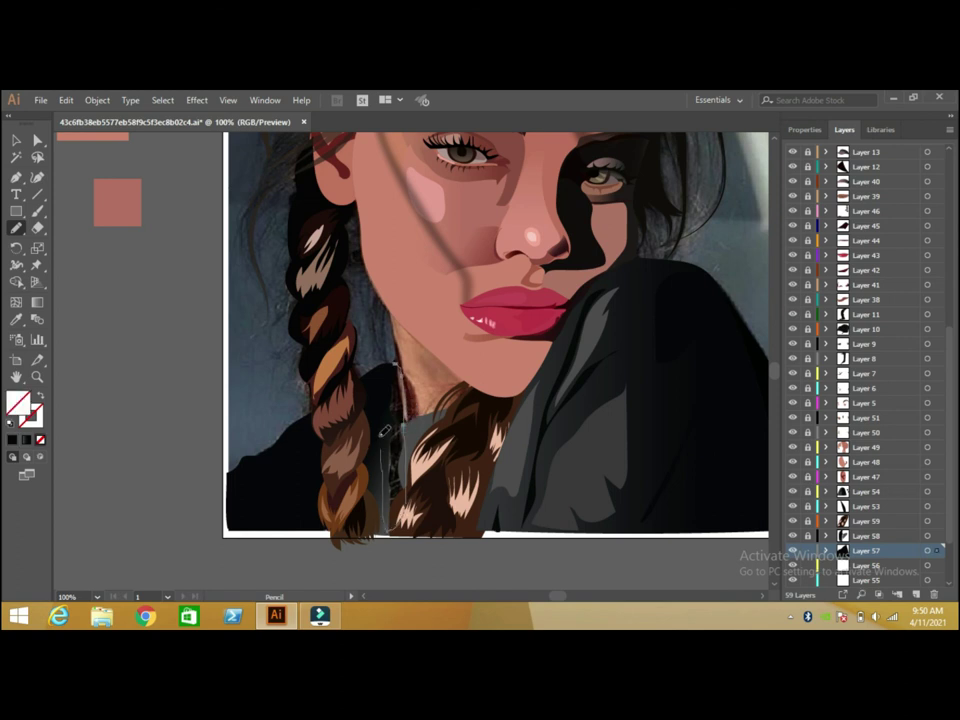
click(16, 322)
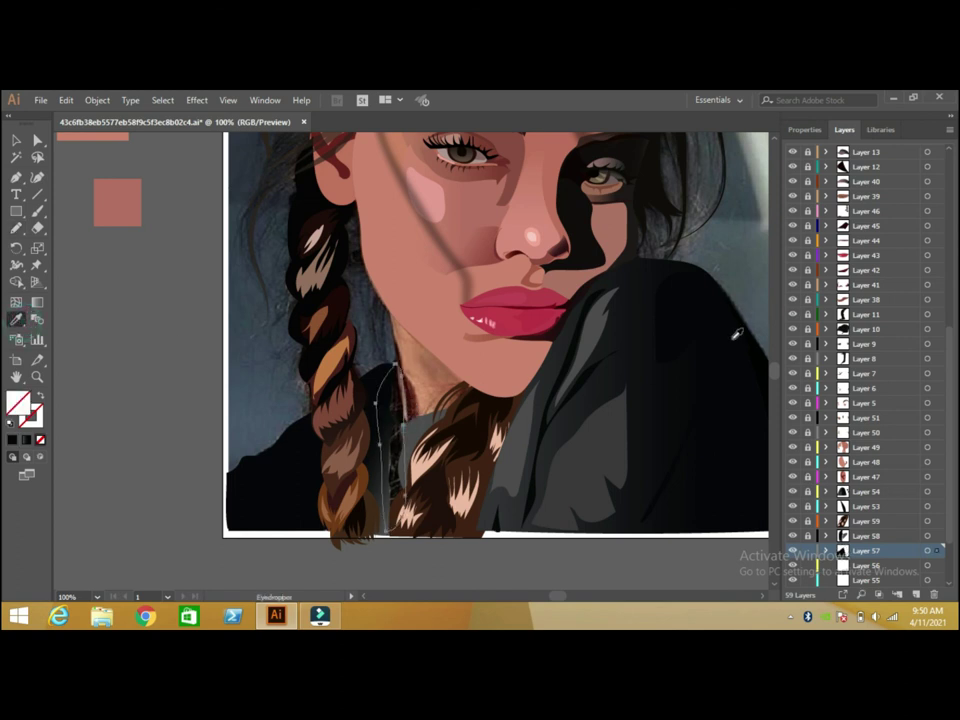
click(761, 342)
click(812, 563)
Draw the chin shadow path from the jaw down the neck and out toward the shoulder.
click(22, 232)
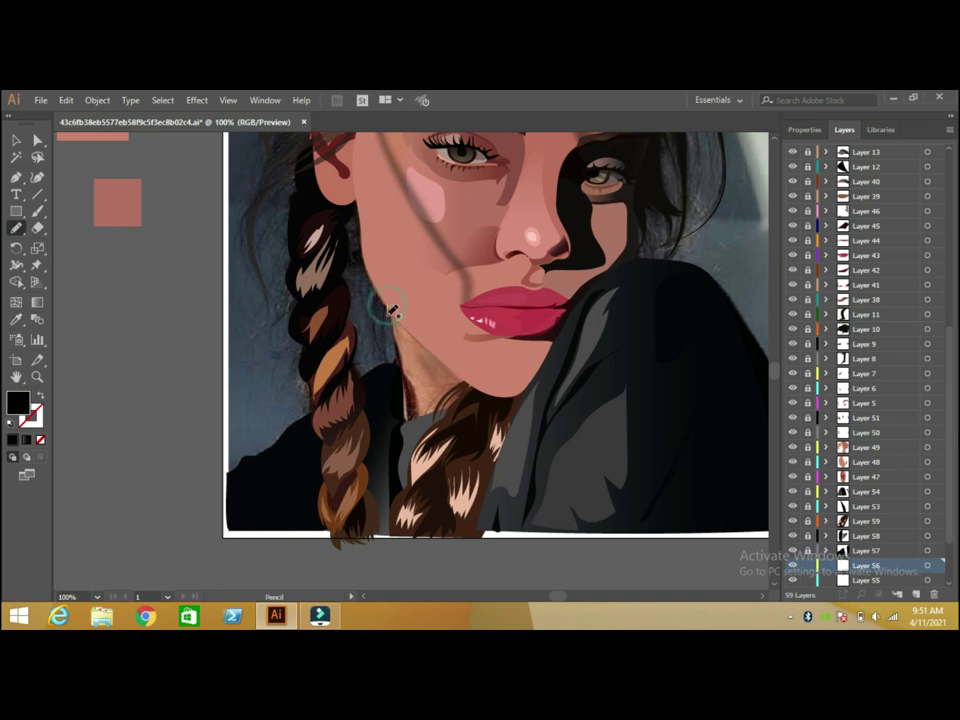
drag(393, 321, 411, 324)
click(16, 177)
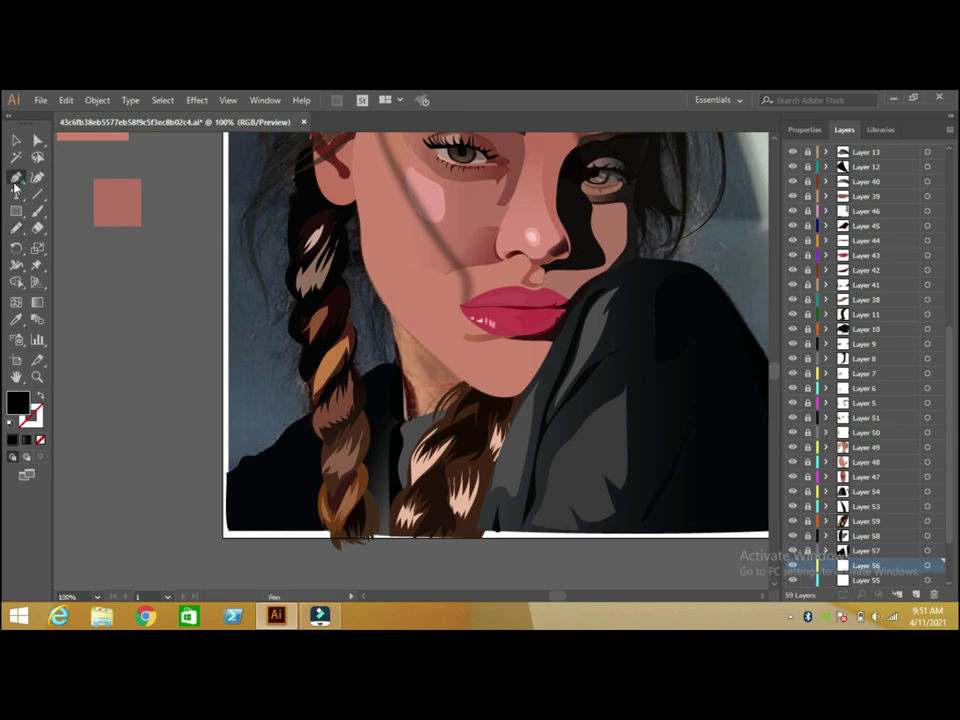
click(388, 298)
drag(397, 338, 403, 369)
click(394, 362)
click(396, 387)
mouse_move(396, 437)
mouse_down()
mouse_move(418, 440)
mouse_move(420, 428)
mouse_move(39, 443)
mouse_up()
click(40, 440)
click(536, 416)
mouse_move(536, 416)
mouse_down()
mouse_move(384, 276)
mouse_move(122, 297)
mouse_up()
key(v)
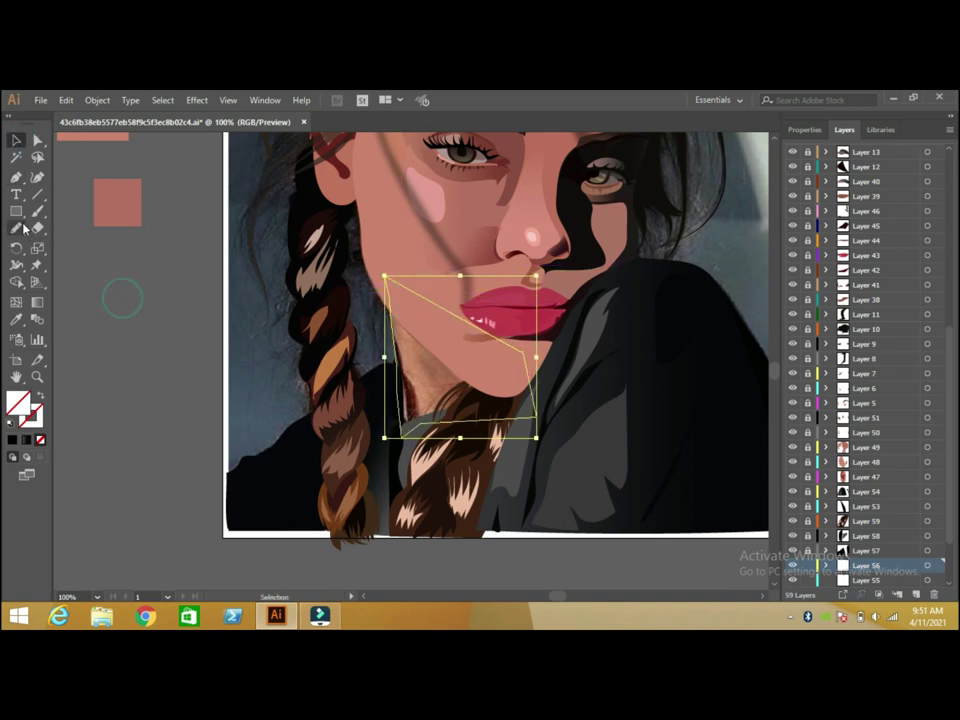
Pencil a shape along the neck and shoulder and fill it dark red.
click(18, 228)
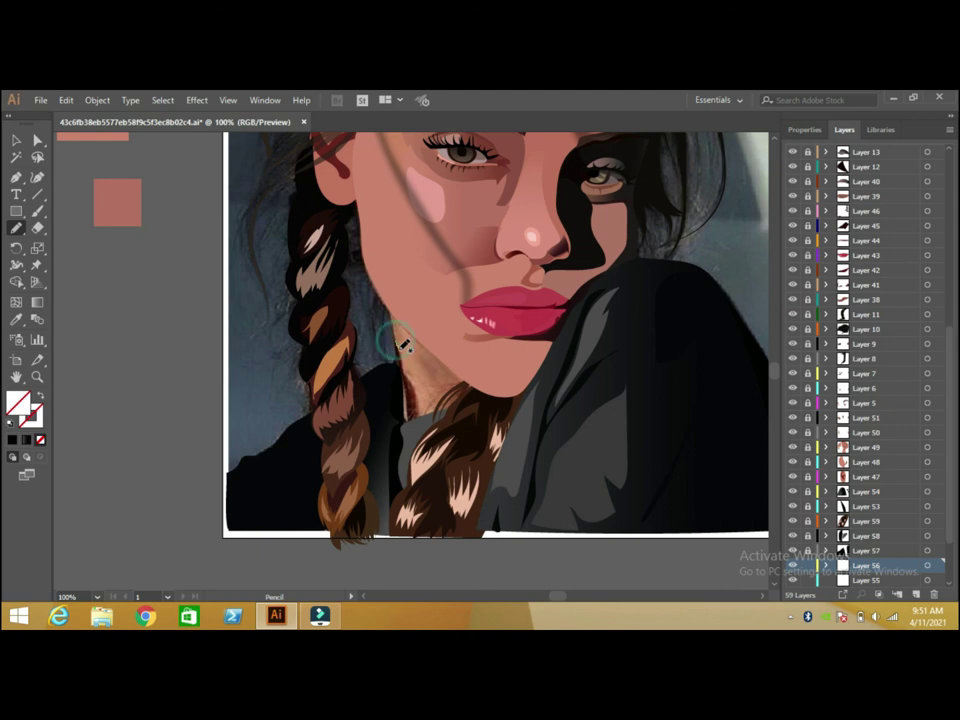
mouse_move(421, 419)
mouse_down()
mouse_move(400, 380)
mouse_move(401, 355)
mouse_up()
click(16, 319)
click(407, 392)
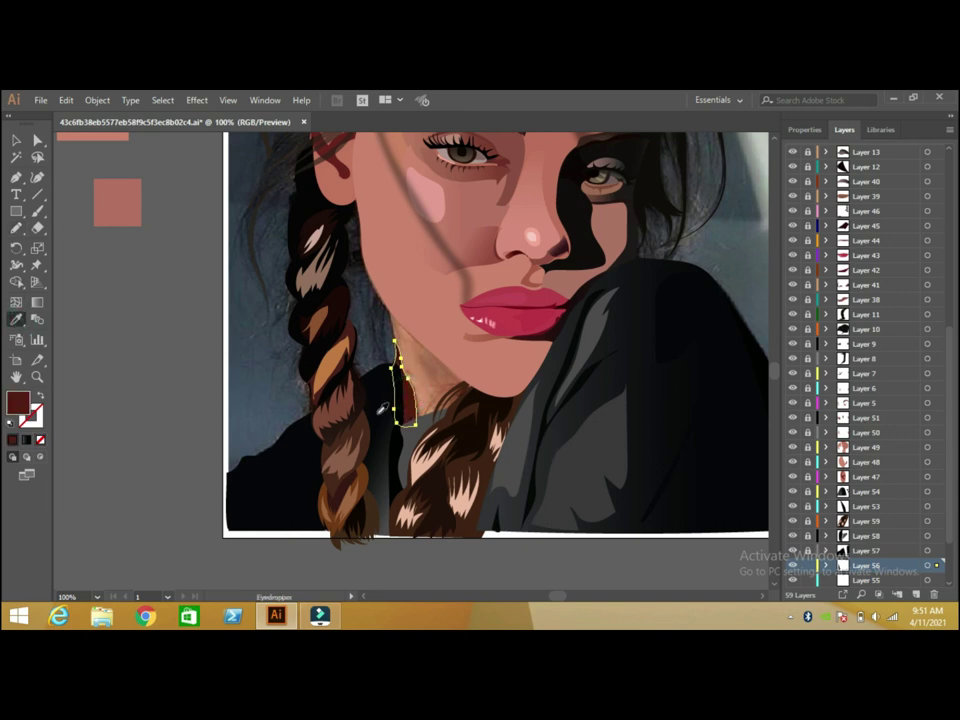
click(16, 140)
click(203, 358)
Pencil another neck shape below the chin and fill it brown.
key(n)
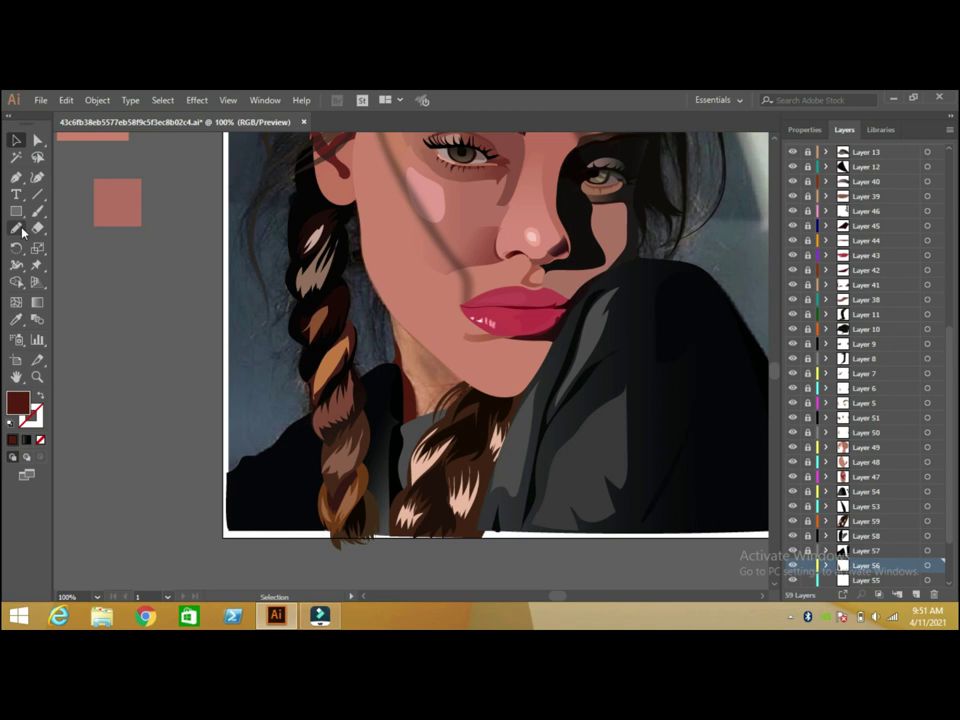
drag(410, 336, 421, 344)
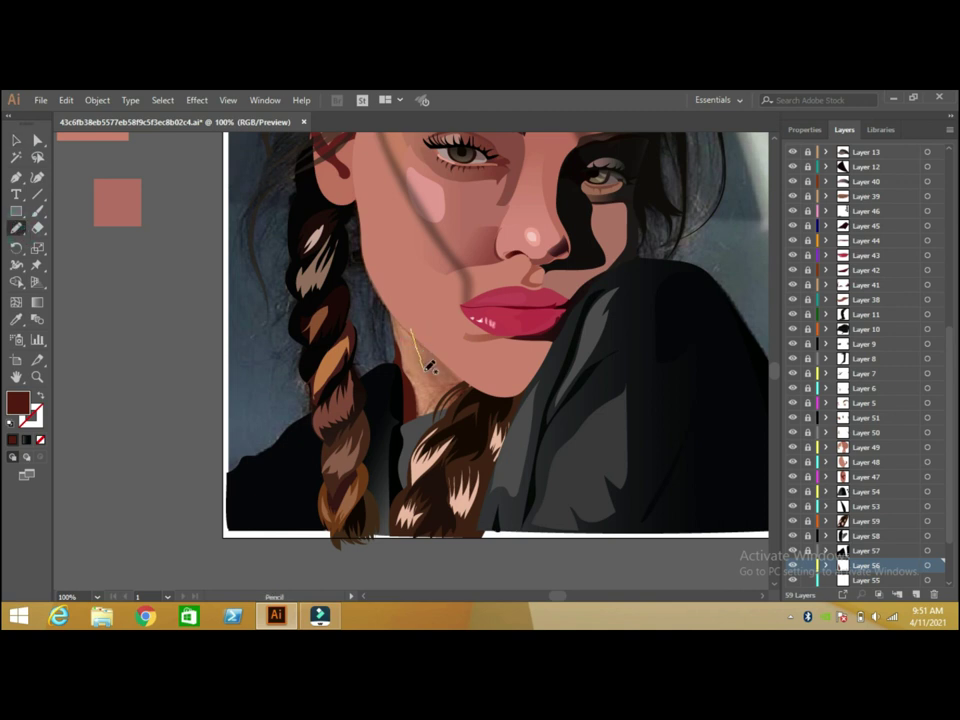
mouse_move(440, 388)
mouse_down()
mouse_move(438, 405)
mouse_move(489, 381)
mouse_move(414, 320)
mouse_up()
key(i)
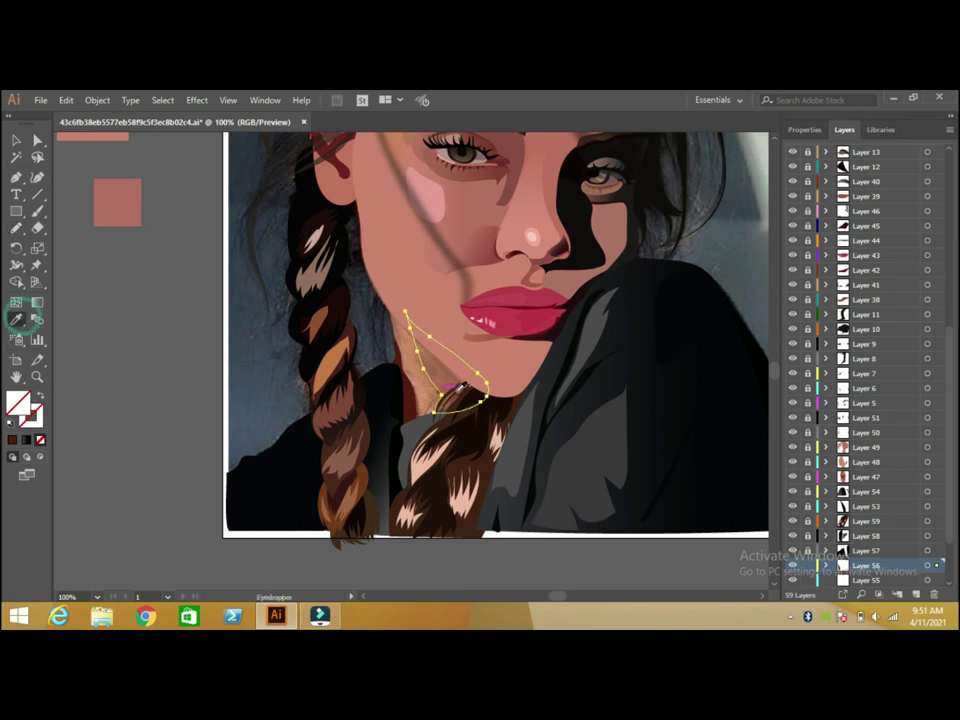
click(543, 407)
Reselect the neck shape and refill it with the skin tone.
click(16, 140)
click(364, 339)
click(393, 340)
key(i)
click(412, 345)
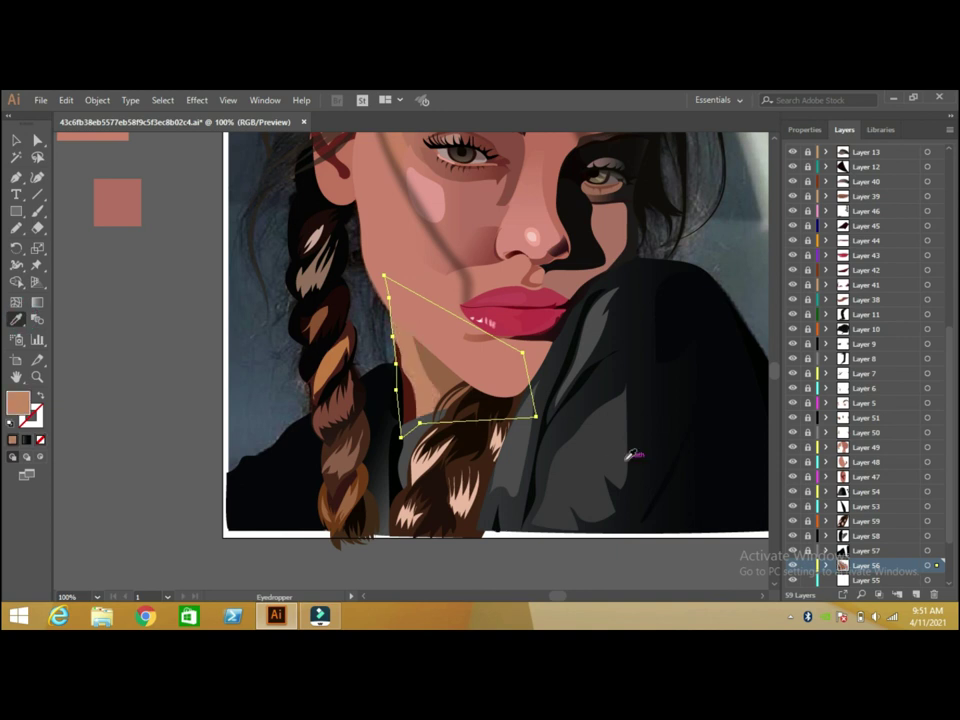
Move a chin shadow anchor up and to the left.
click(16, 140)
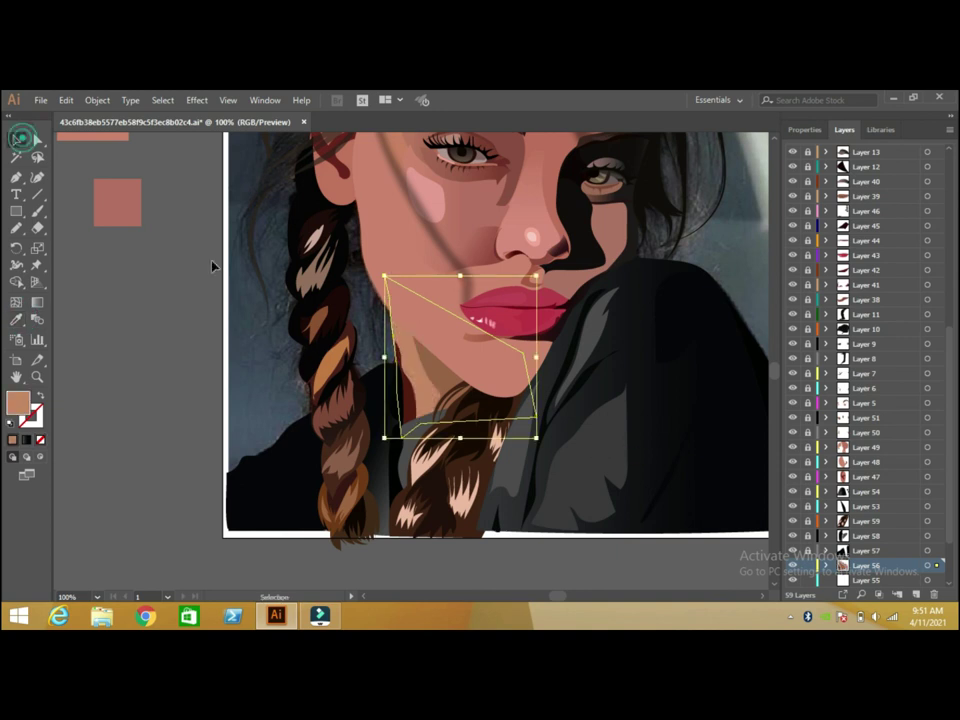
click(425, 350)
click(33, 140)
mouse_move(414, 320)
mouse_down()
mouse_move(390, 301)
mouse_move(397, 320)
mouse_up()
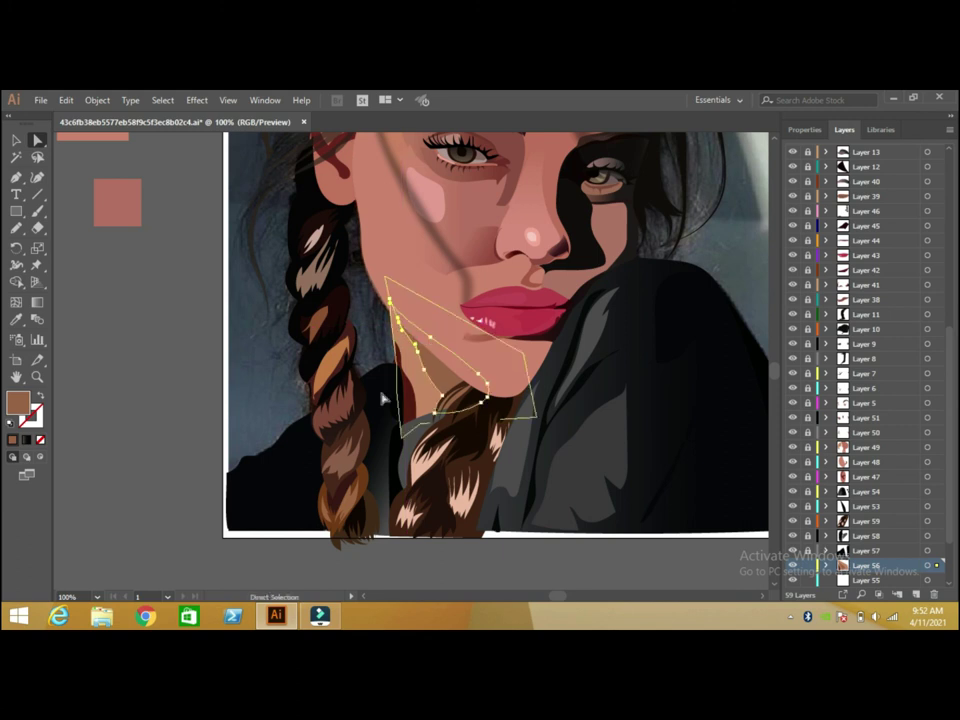
Deselect the chin shadow and dismiss an accidentally opened list.
key(v)
click(141, 287)
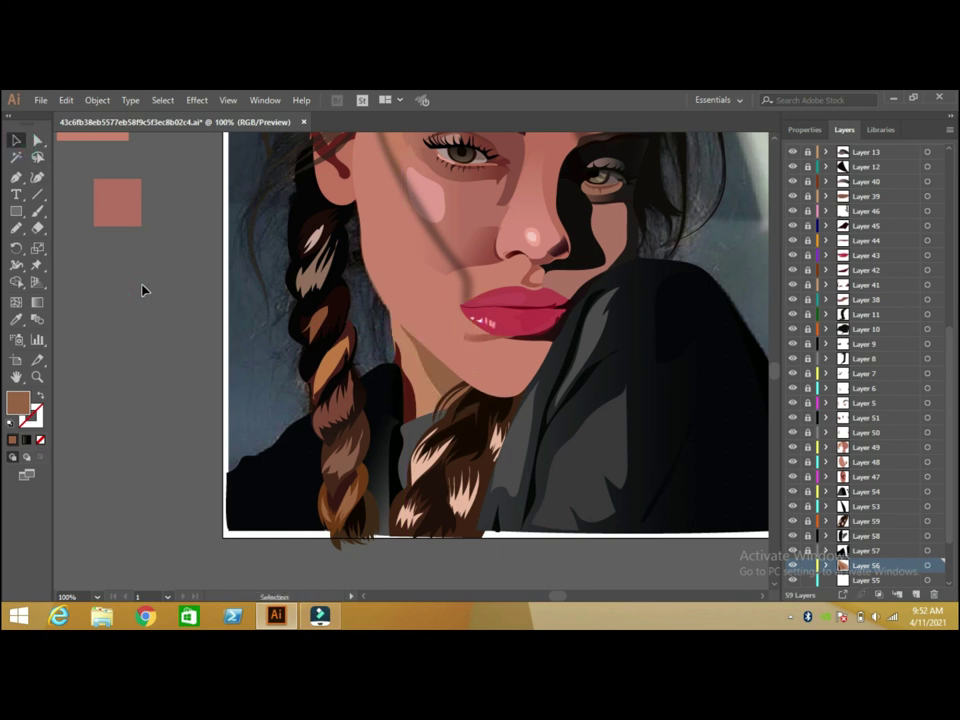
click(98, 598)
click(186, 315)
Pencil three thin hair strands beside the left cheek and fill them black.
click(16, 229)
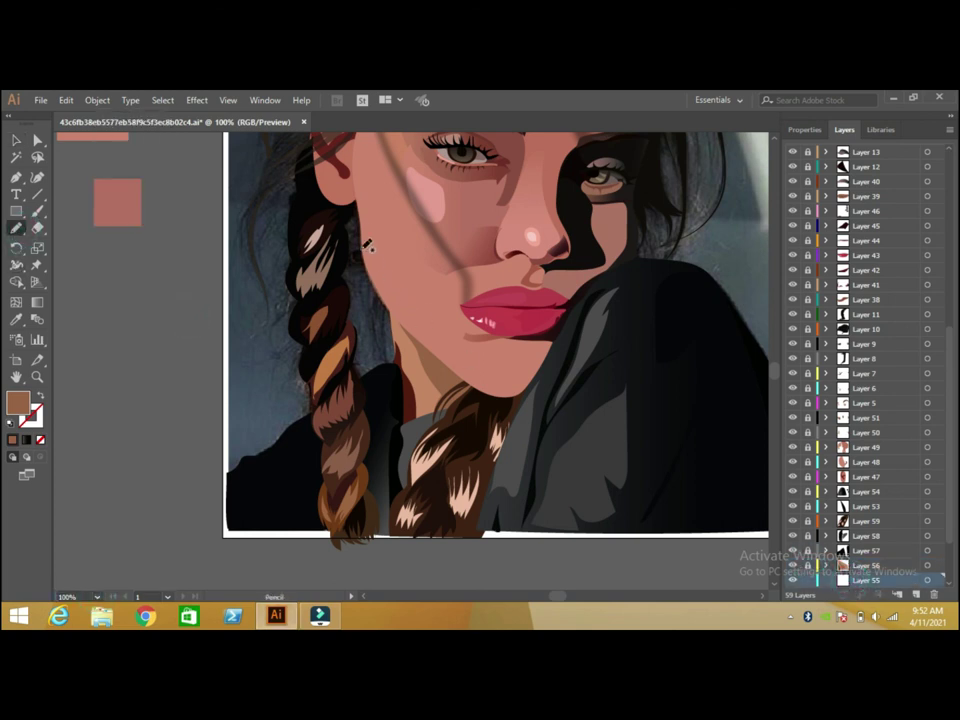
mouse_move(366, 231)
mouse_down()
mouse_move(352, 238)
mouse_move(355, 258)
mouse_up()
drag(381, 280, 376, 345)
mouse_move(371, 292)
mouse_down()
mouse_move(388, 364)
mouse_move(376, 322)
mouse_move(384, 298)
mouse_move(388, 340)
mouse_move(390, 229)
mouse_up()
click(16, 319)
click(300, 208)
key(v)
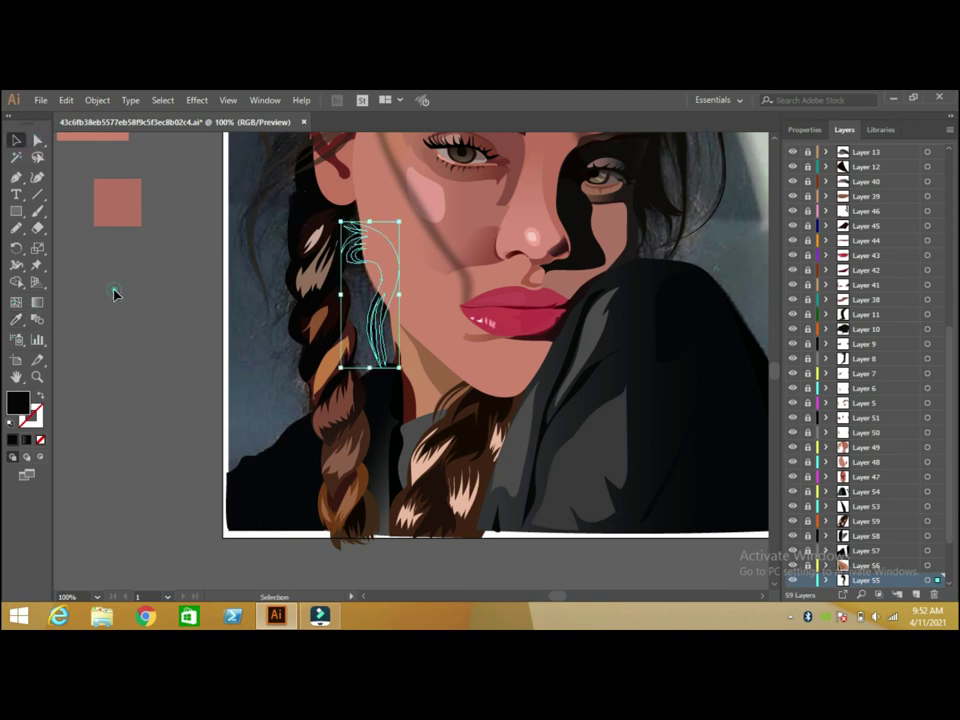
click(113, 295)
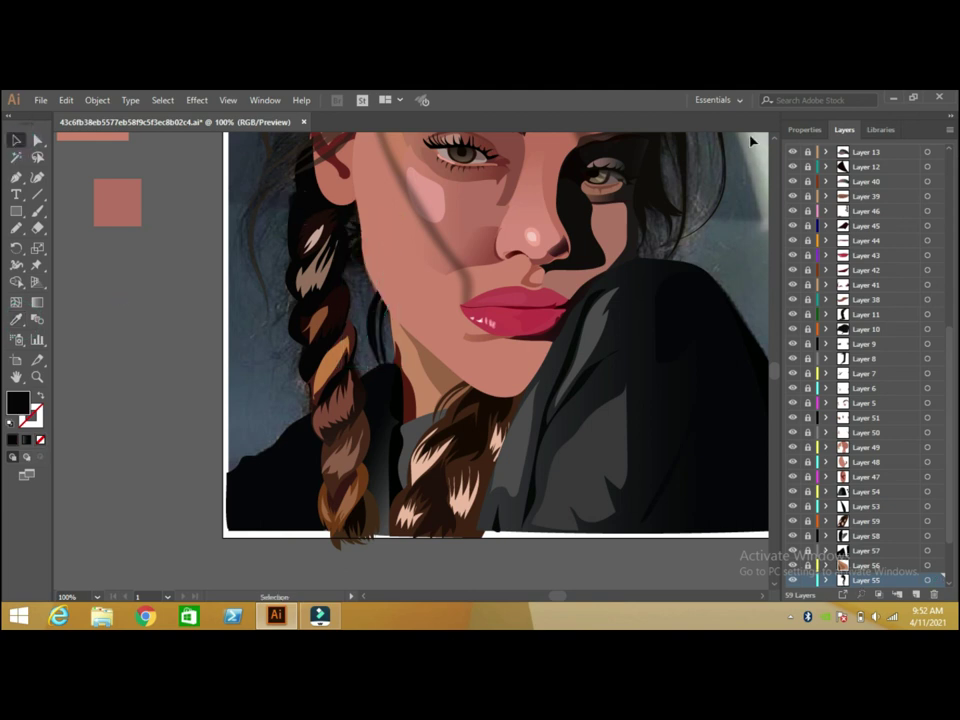
scroll(775, 142, up, 3)
Pencil several hair strand lines along the hair edge beside the right cheek.
key(n)
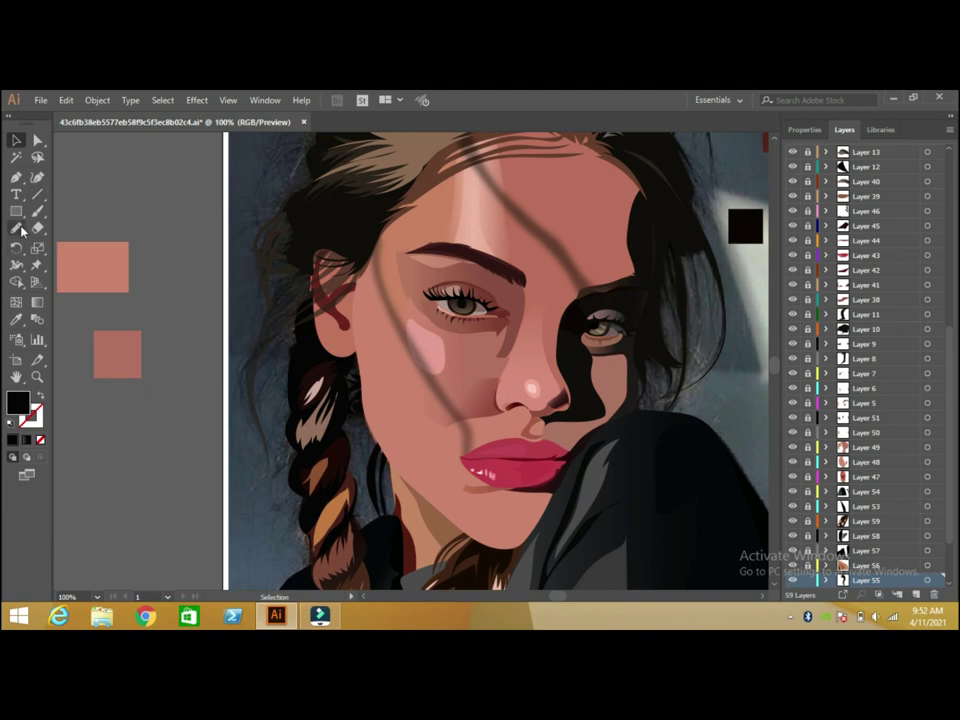
mouse_move(697, 246)
mouse_down()
mouse_move(717, 345)
mouse_move(695, 374)
mouse_move(702, 265)
mouse_move(703, 353)
mouse_move(706, 320)
mouse_up()
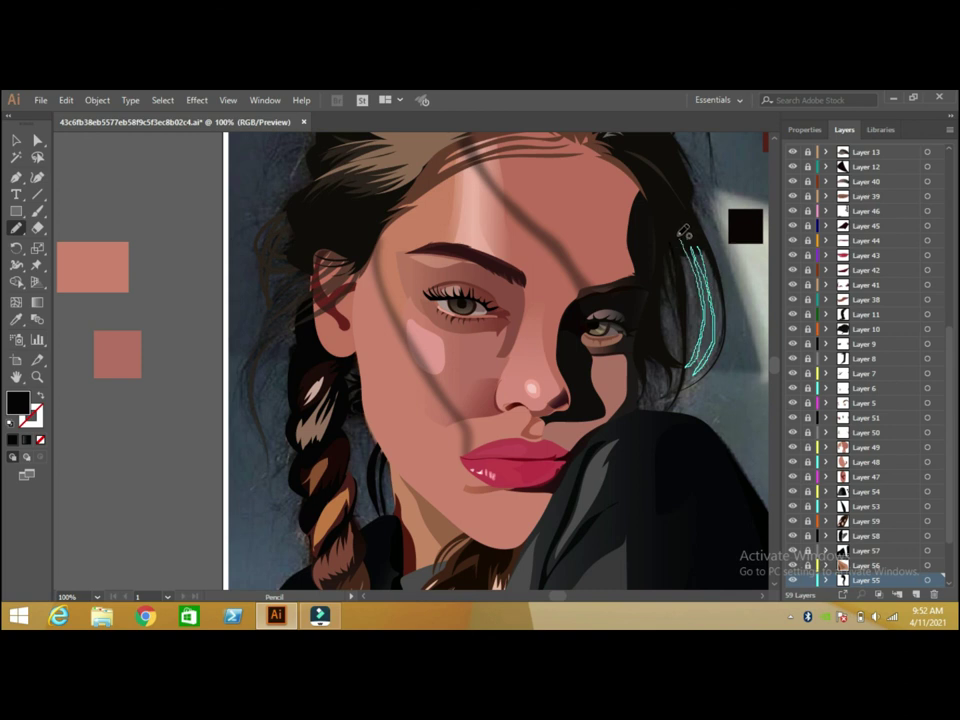
mouse_move(676, 234)
mouse_down()
mouse_move(670, 265)
mouse_move(684, 316)
mouse_up()
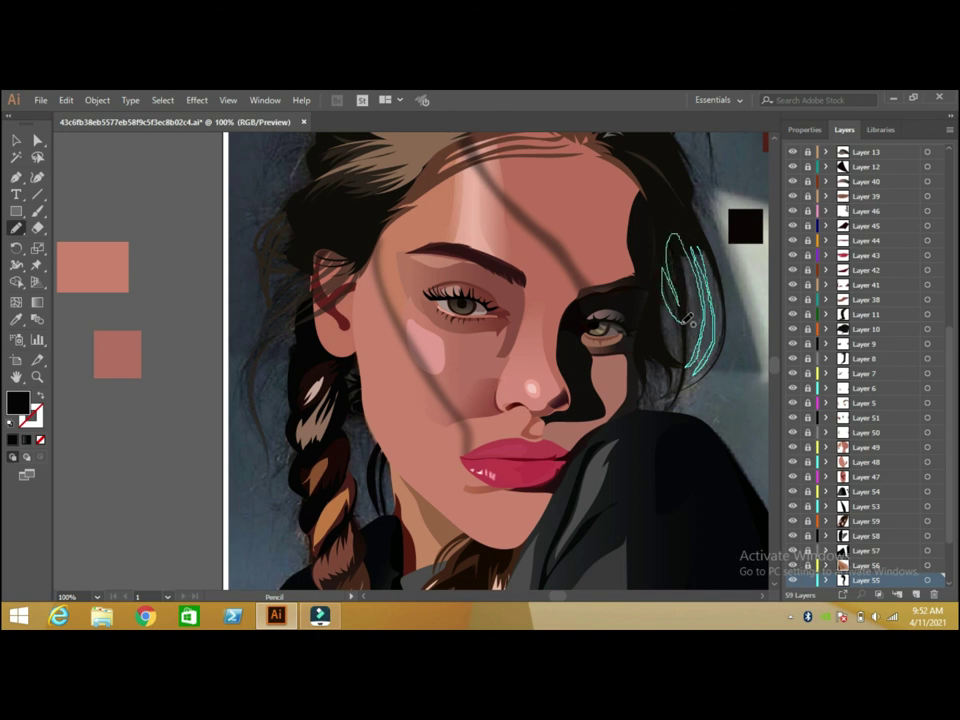
mouse_move(668, 238)
mouse_down()
mouse_move(676, 387)
mouse_move(662, 411)
mouse_up()
drag(668, 350, 656, 410)
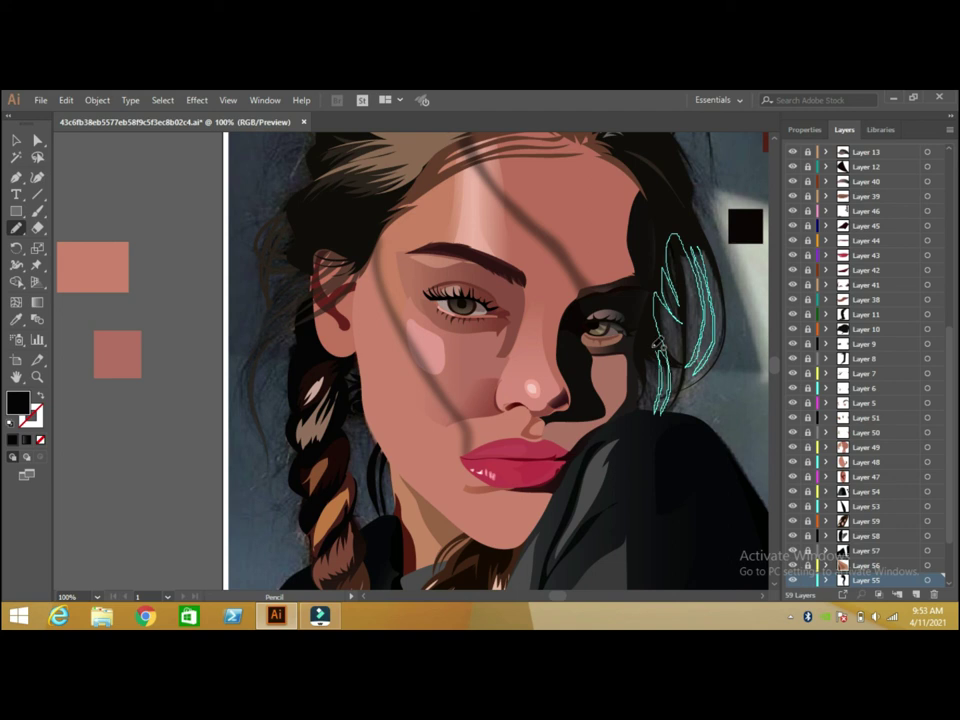
drag(652, 385, 659, 277)
drag(671, 207, 664, 208)
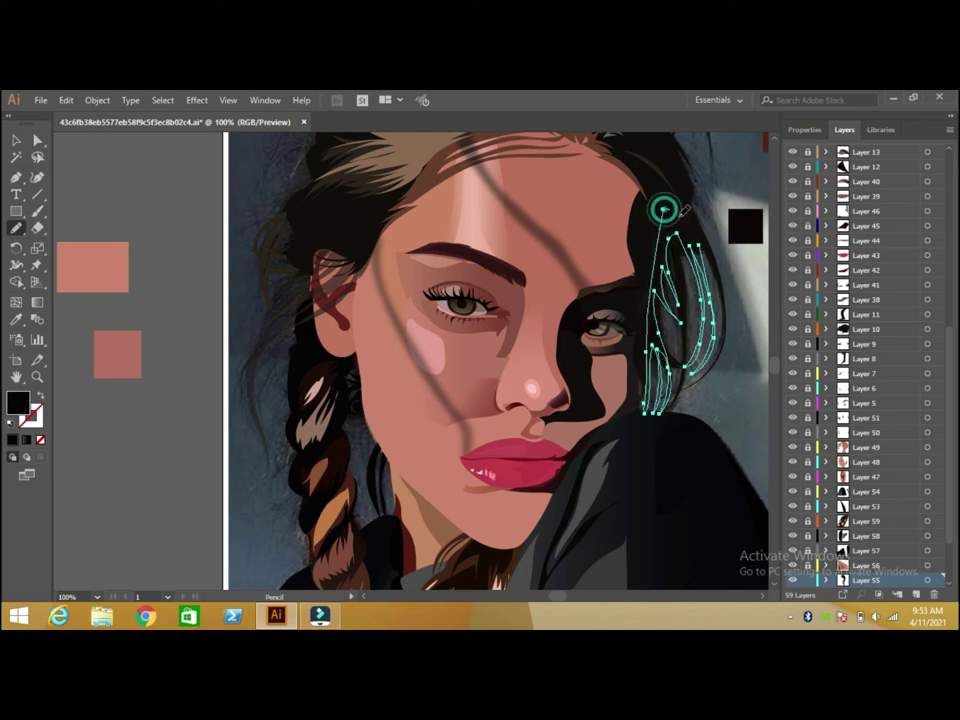
Fill the new strands black at 63% opacity, then deselect them.
click(17, 318)
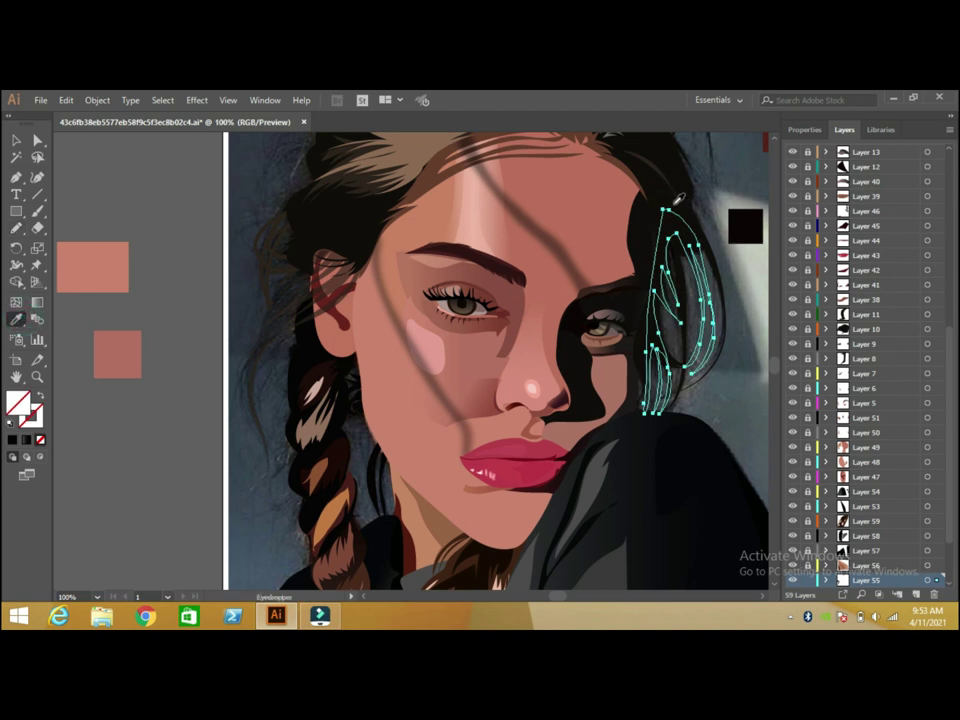
click(503, 145)
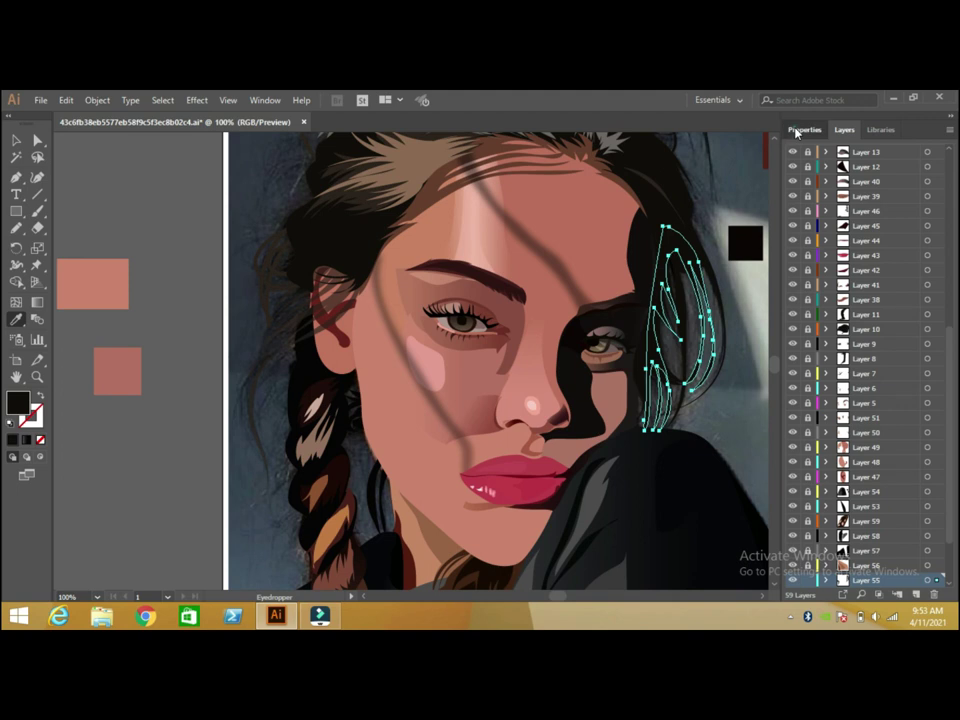
click(804, 129)
click(881, 324)
click(858, 344)
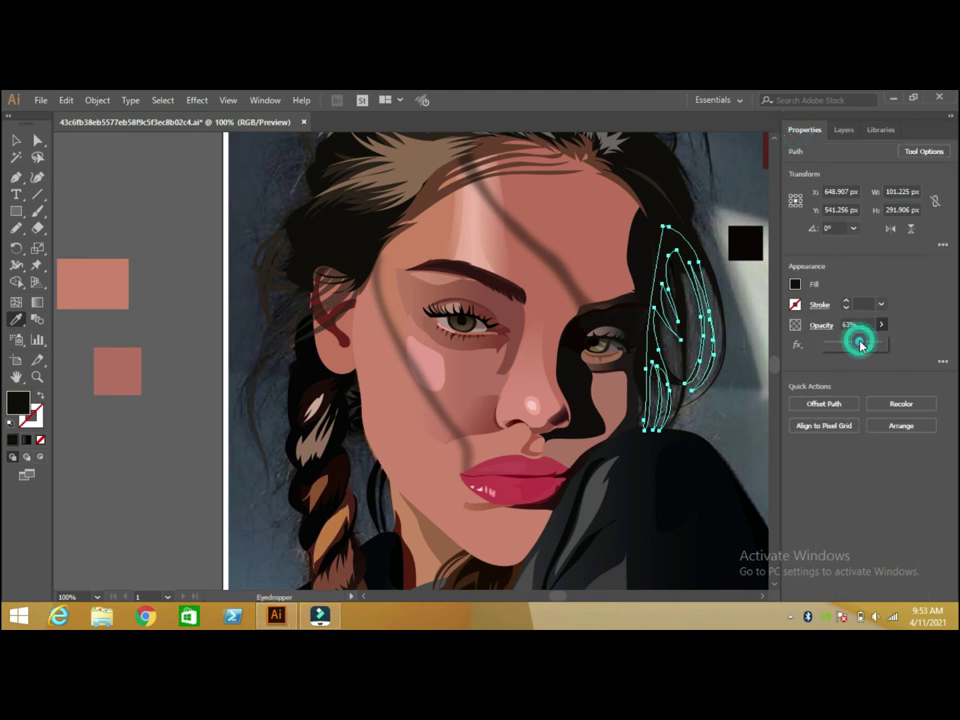
click(17, 138)
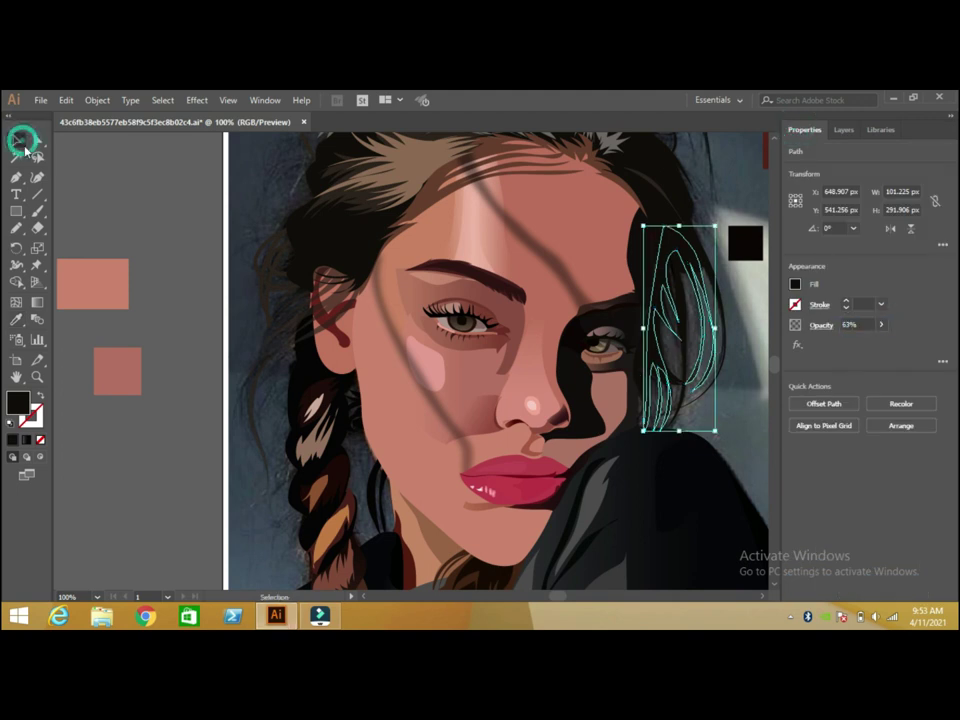
click(84, 168)
Zoom to fit, unlock the layers, and delete the swatches right of the artboard.
click(844, 129)
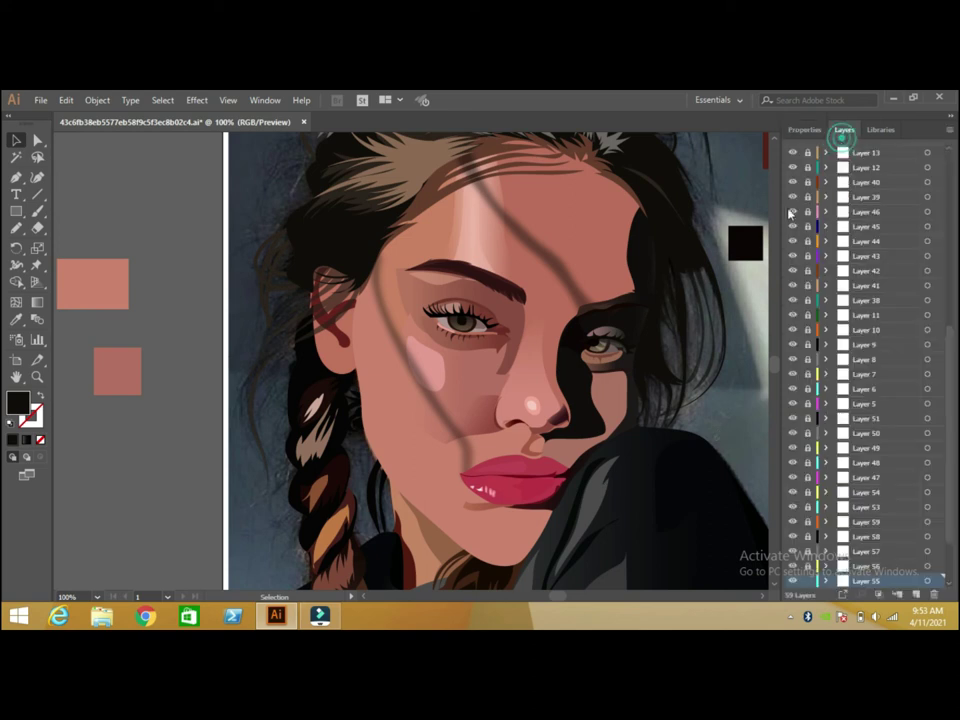
click(100, 600)
click(95, 438)
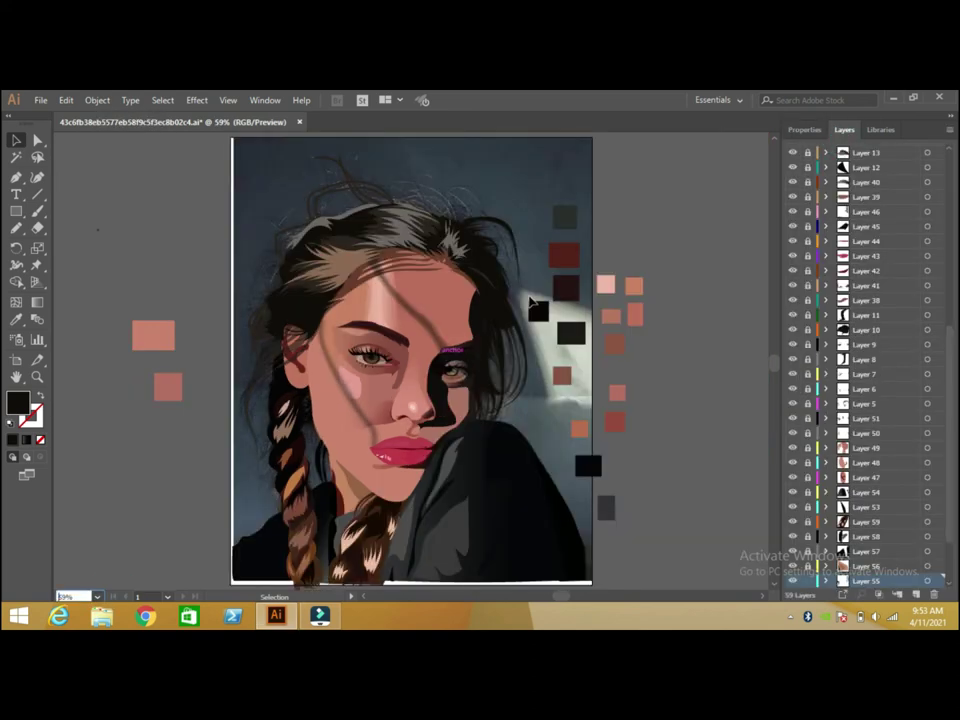
drag(806, 566, 806, 241)
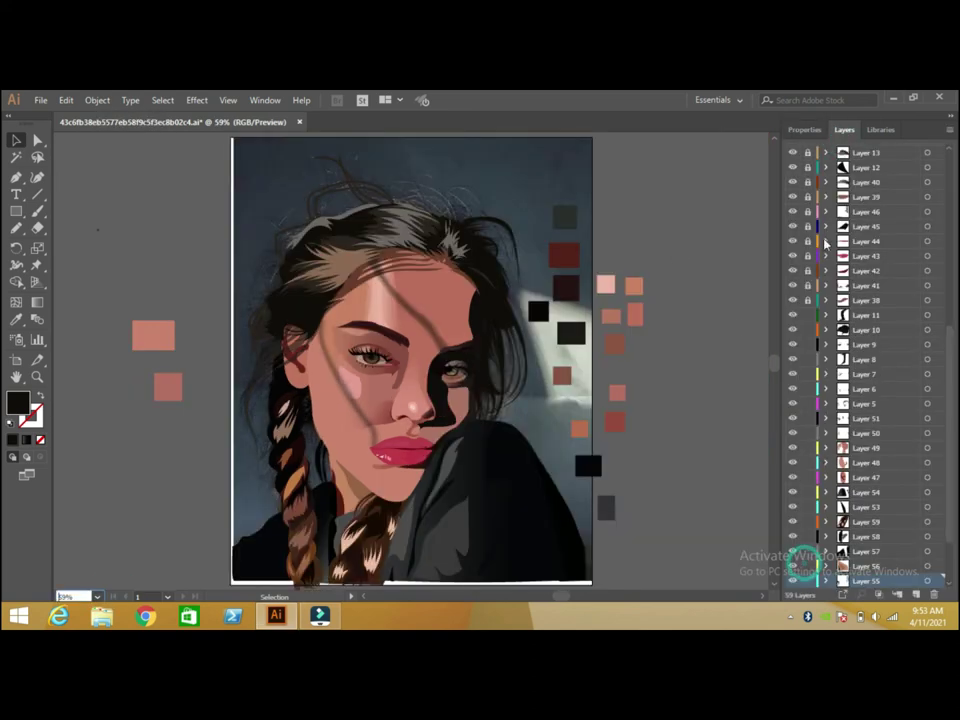
mouse_move(678, 183)
mouse_down()
mouse_move(565, 496)
mouse_move(589, 514)
mouse_up()
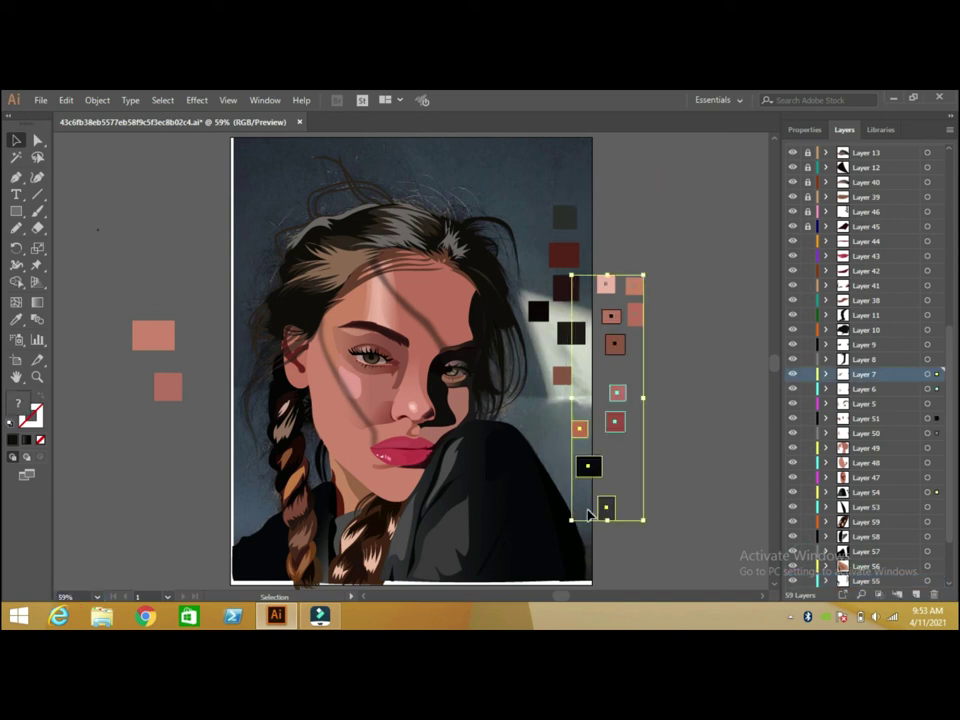
key(Delete)
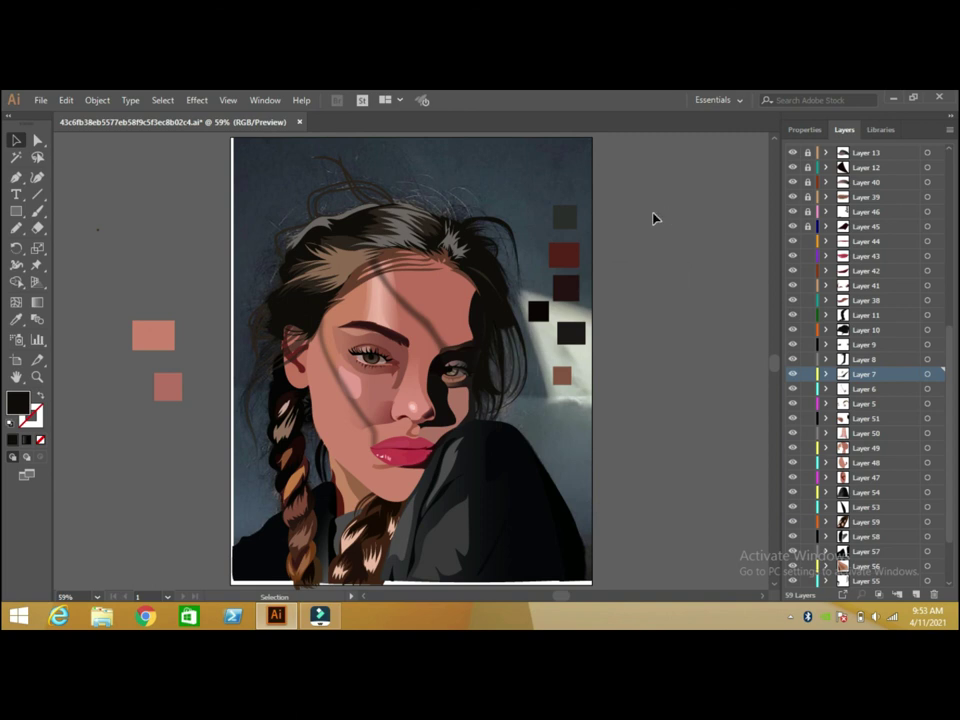
Delete the remaining swatches beside the portrait and the two pink ones at left.
drag(808, 155, 807, 240)
drag(633, 195, 540, 404)
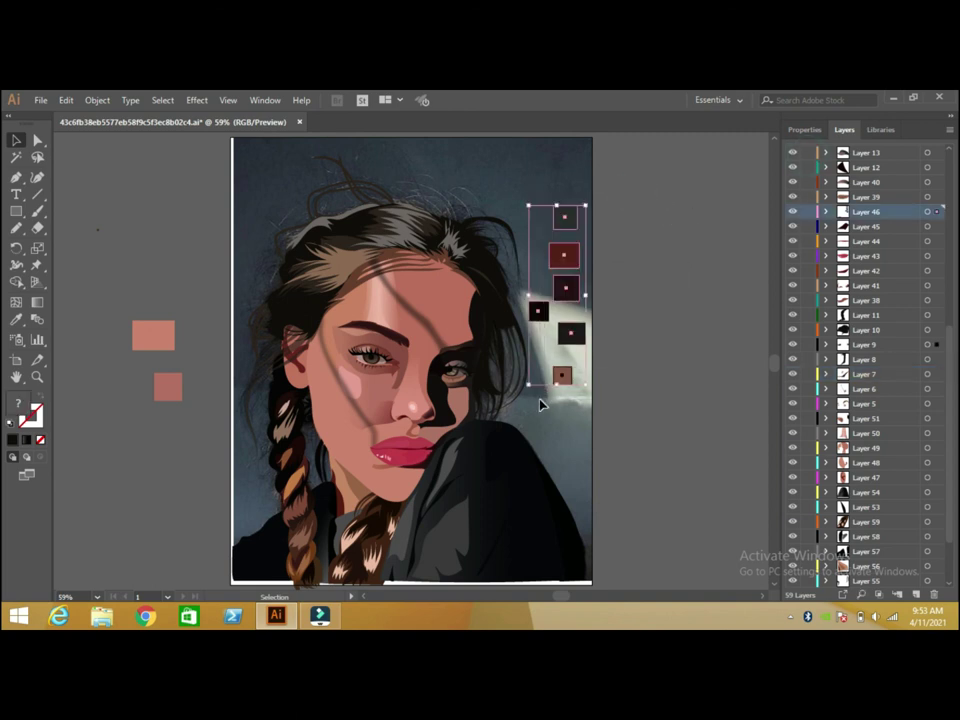
key(Delete)
drag(133, 302, 176, 405)
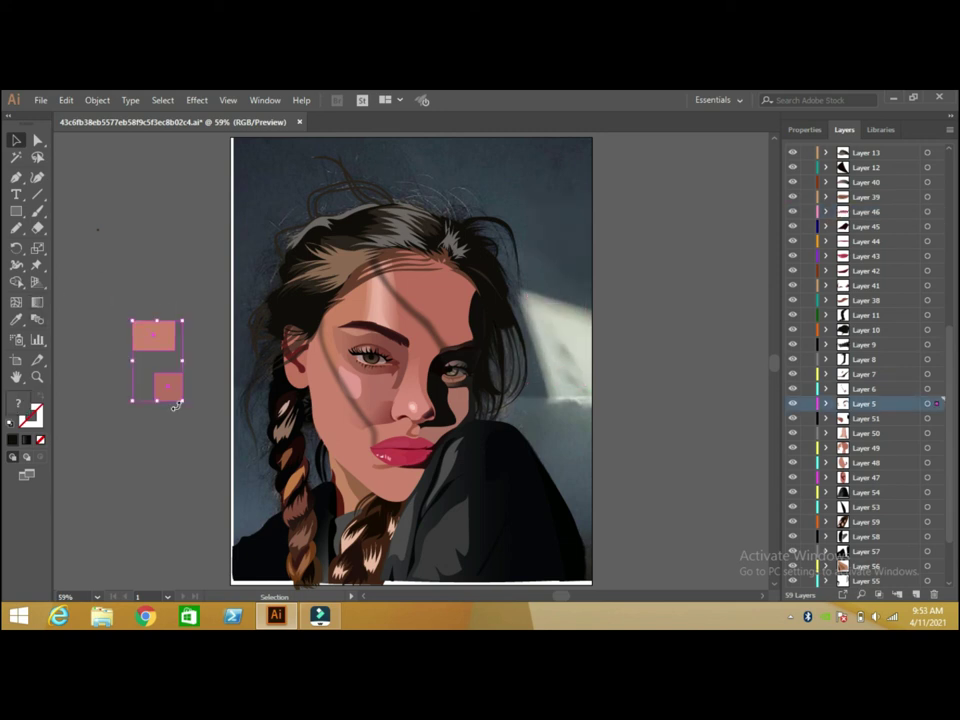
key(Delete)
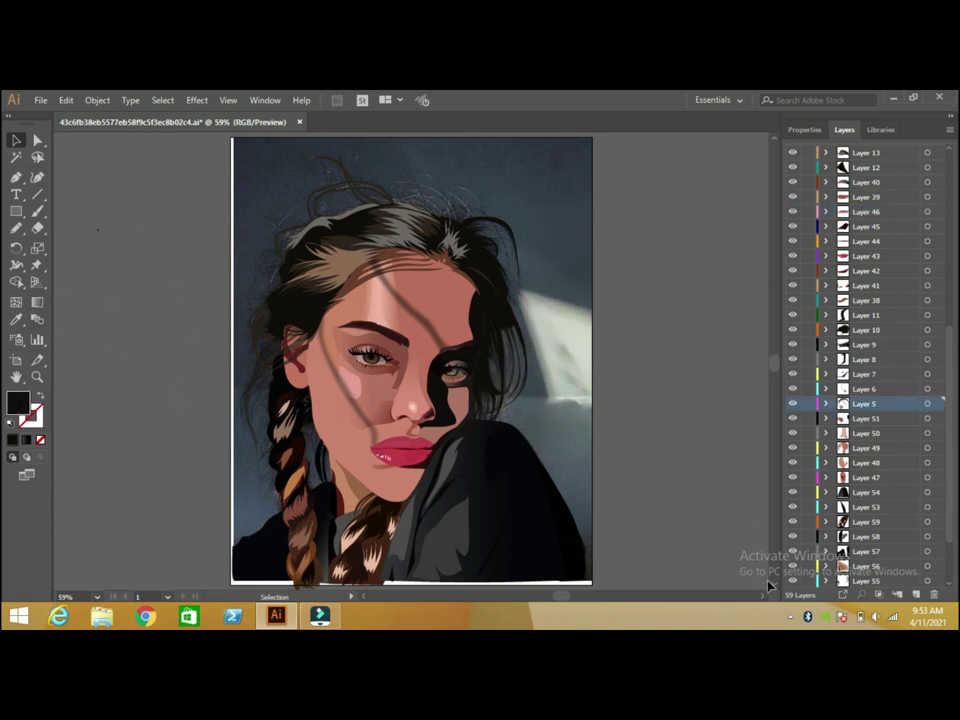
Make Layer 52 active and hide the reference photo on Layer 1.
click(953, 572)
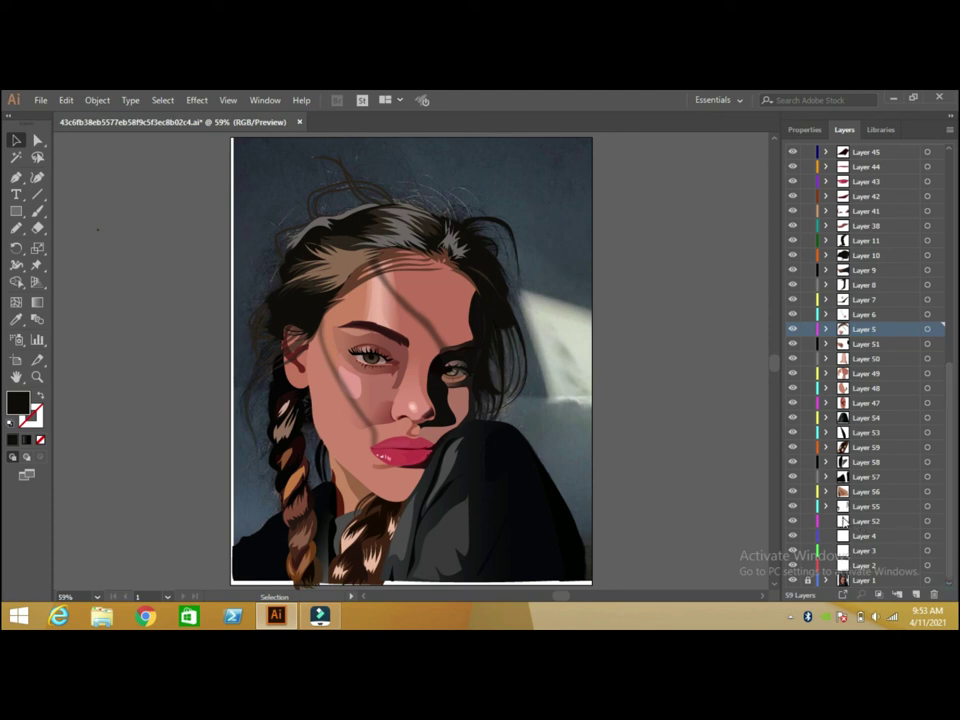
click(657, 400)
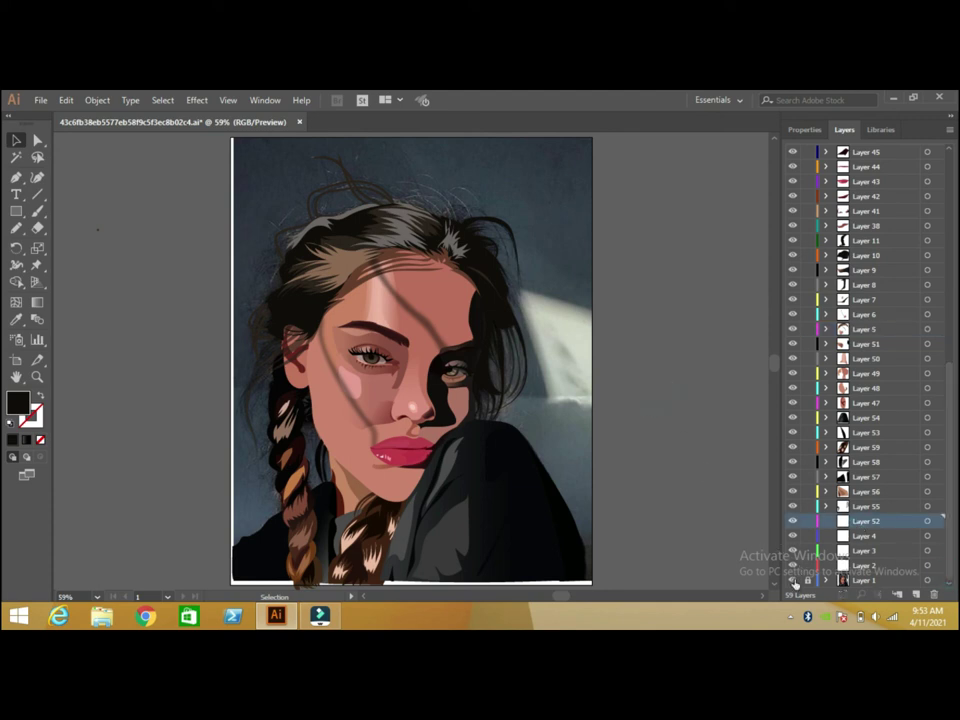
click(794, 581)
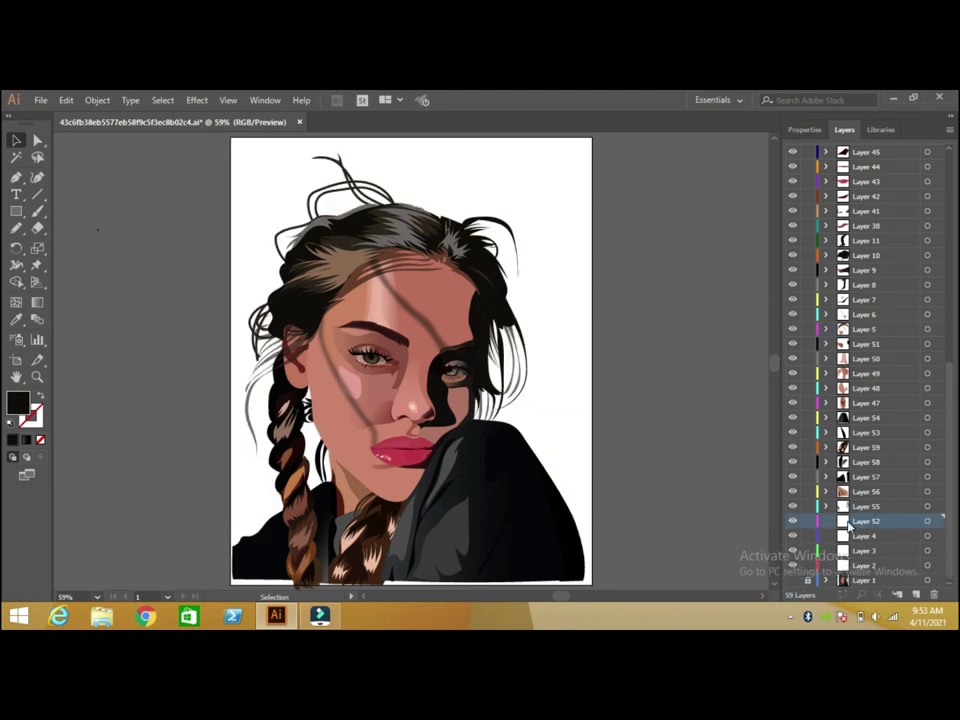
Draw a rectangle covering the whole artboard and fill it bright red.
click(16, 211)
mouse_move(229, 140)
mouse_down()
mouse_move(275, 219)
mouse_move(591, 580)
mouse_up()
double_click(24, 397)
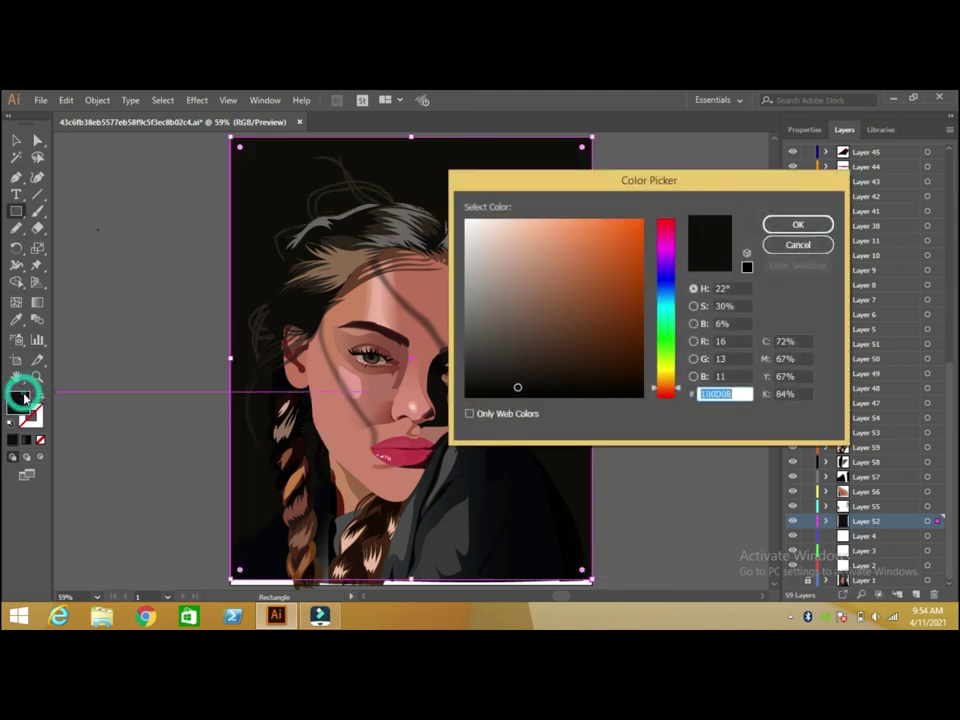
drag(673, 397, 669, 392)
drag(570, 315, 573, 302)
click(669, 398)
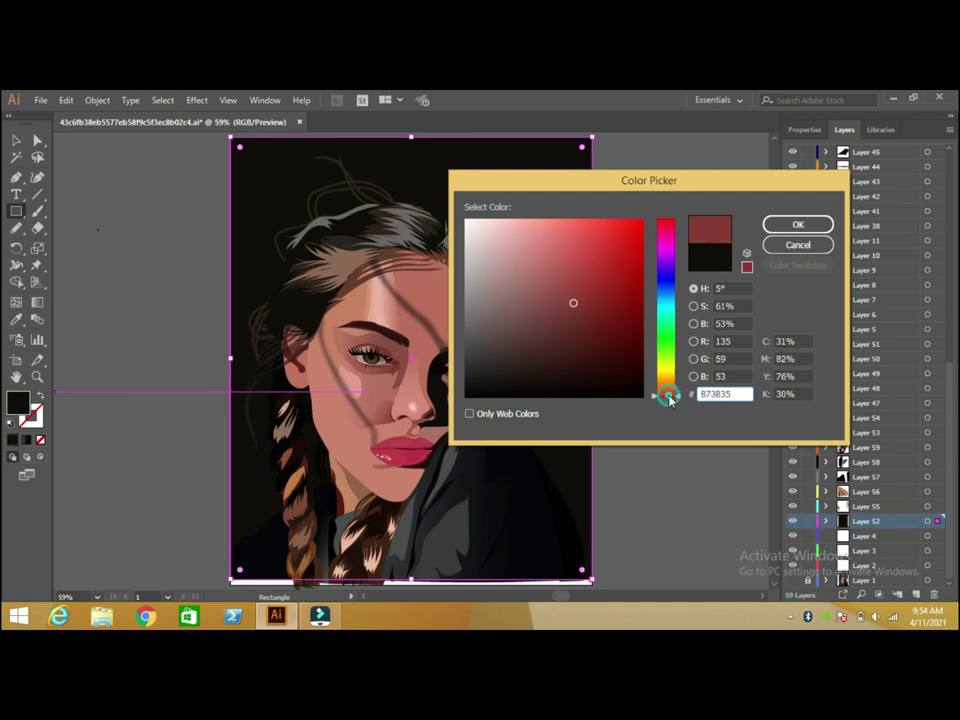
click(573, 274)
click(797, 224)
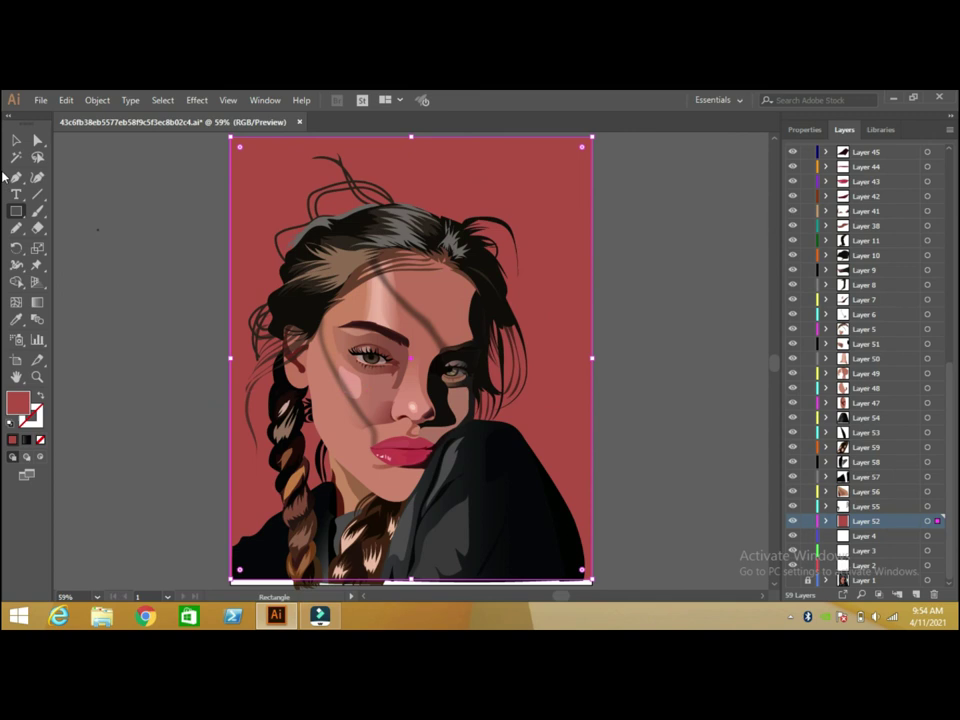
Switch the background rectangle's fill to a gradient.
double_click(19, 403)
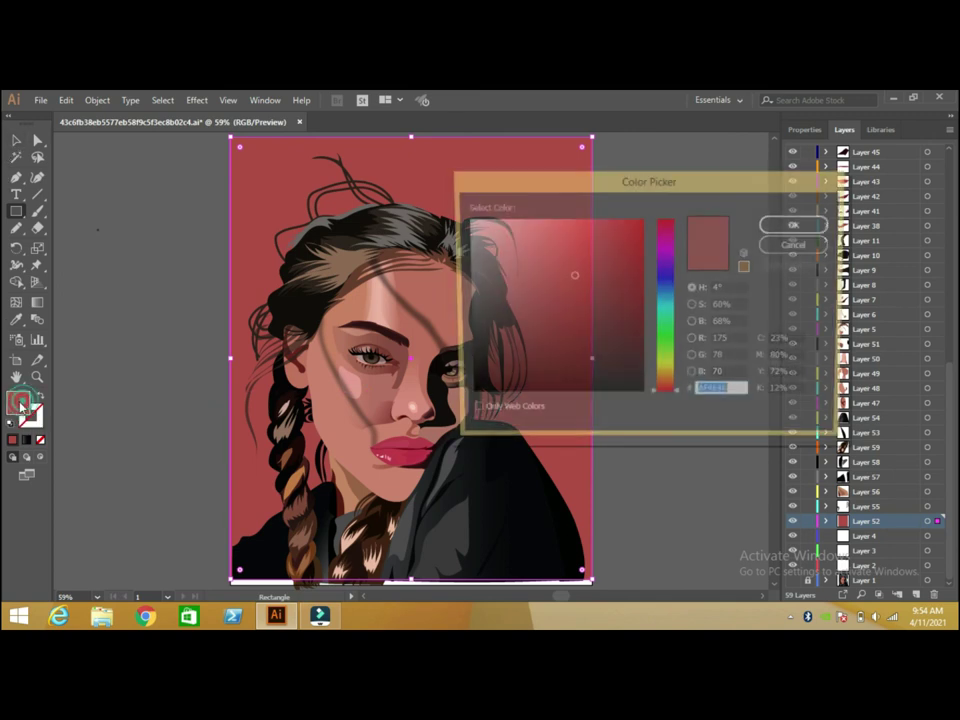
click(797, 245)
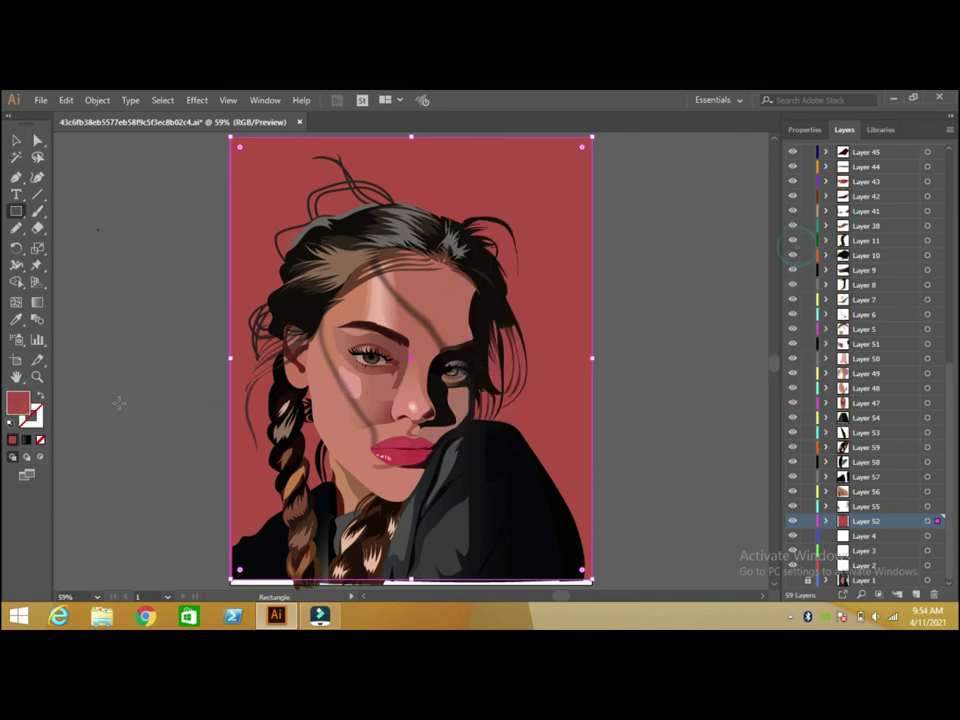
click(27, 440)
Set the gradient's left stop to F9E2E1 and right stop to AF4E46 at about 62%.
click(589, 444)
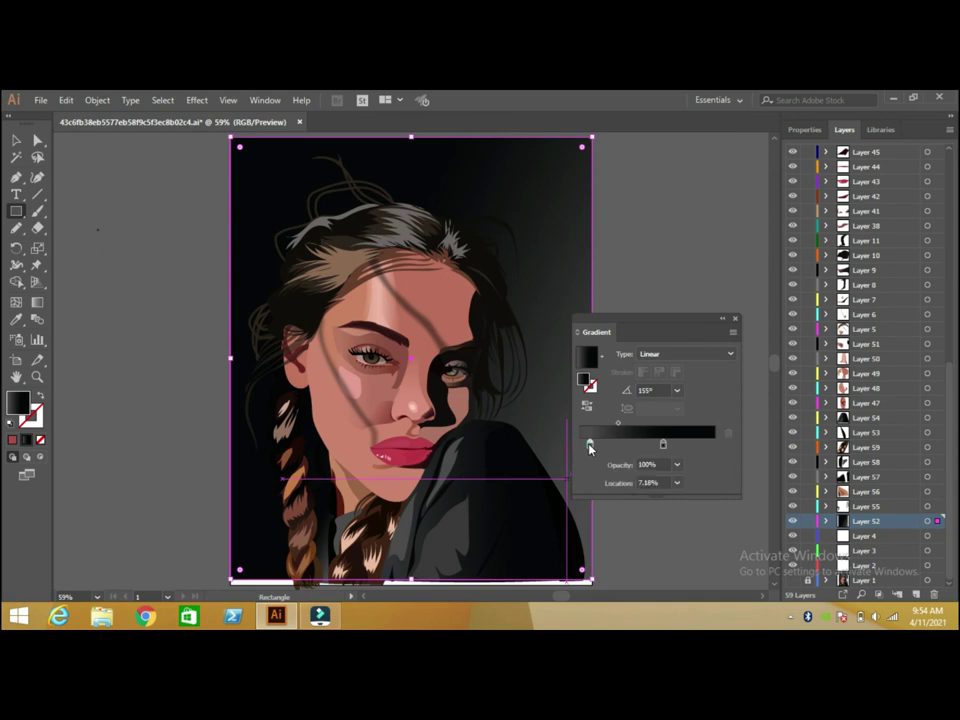
double_click(18, 402)
text(F9E2E1)
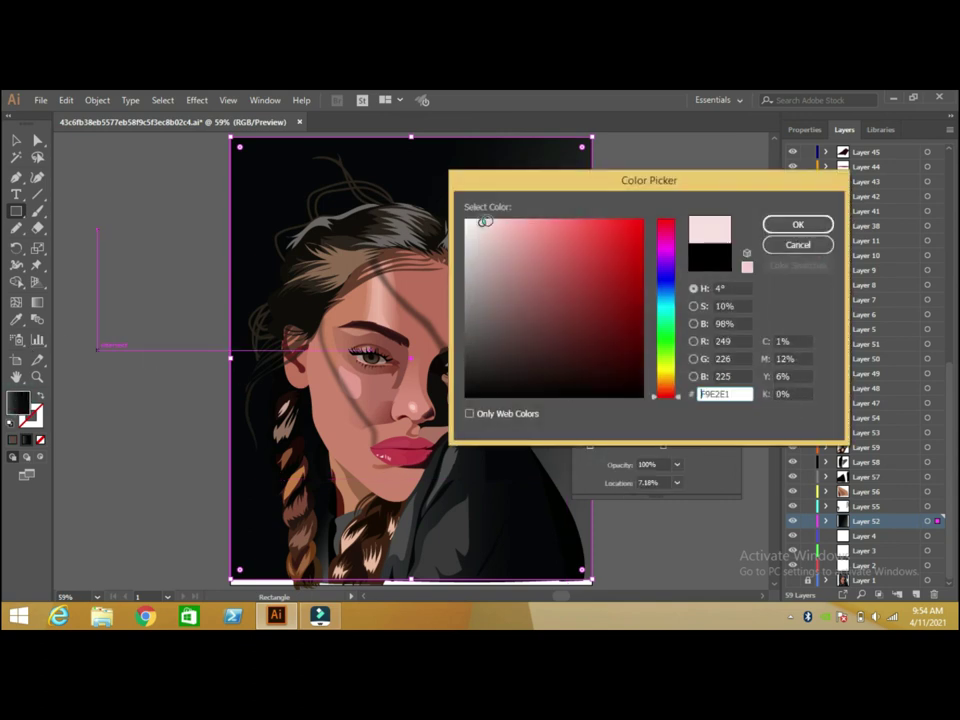
click(795, 226)
drag(714, 444, 664, 444)
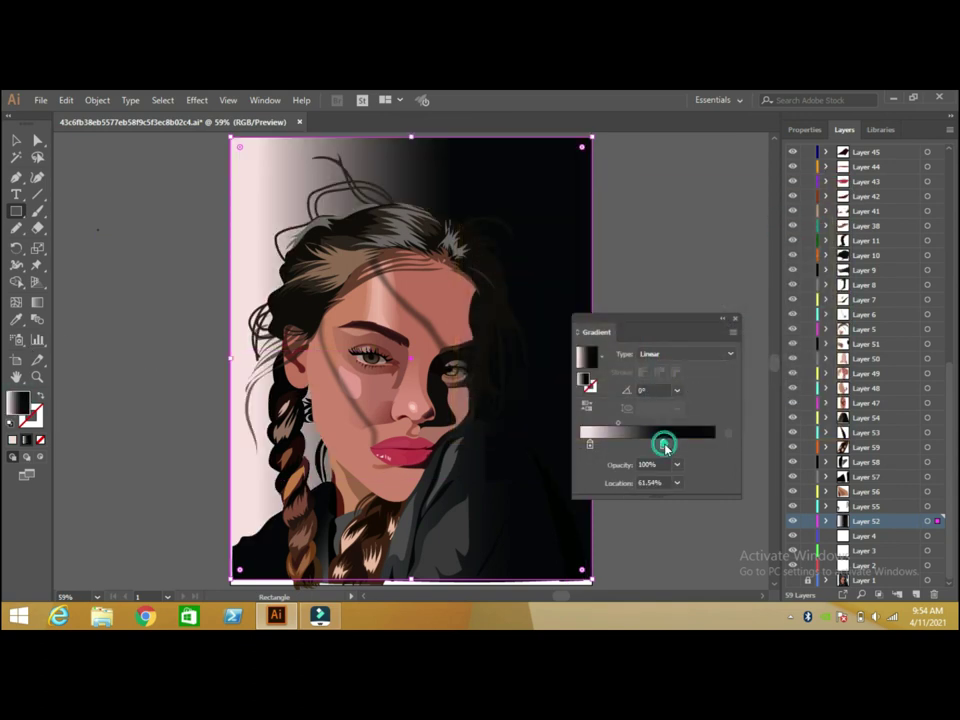
double_click(20, 402)
text(AF4E46)
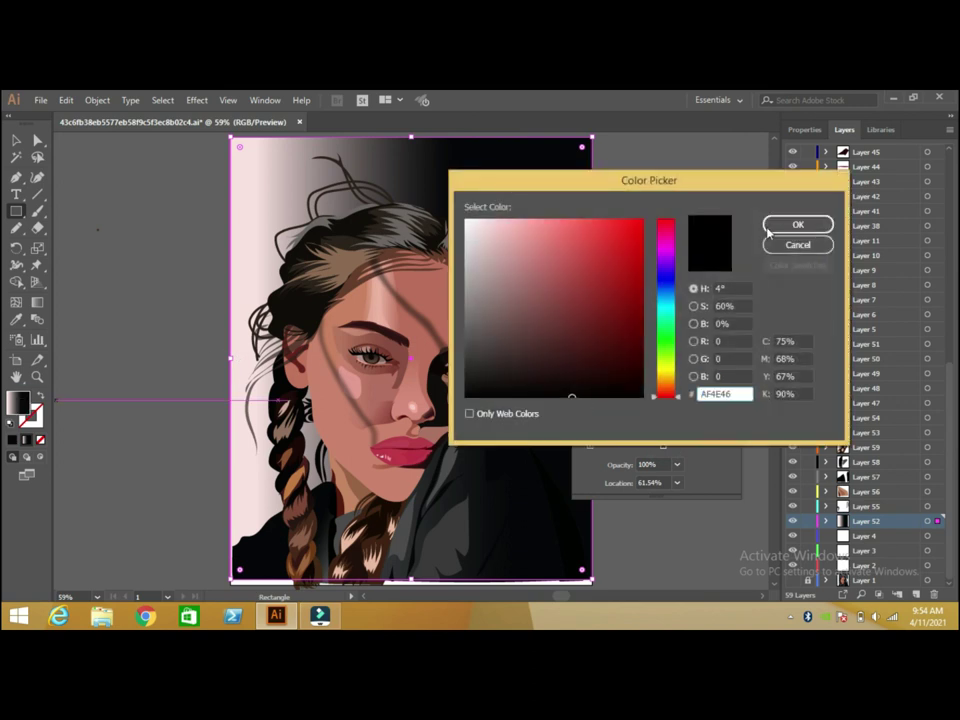
click(795, 226)
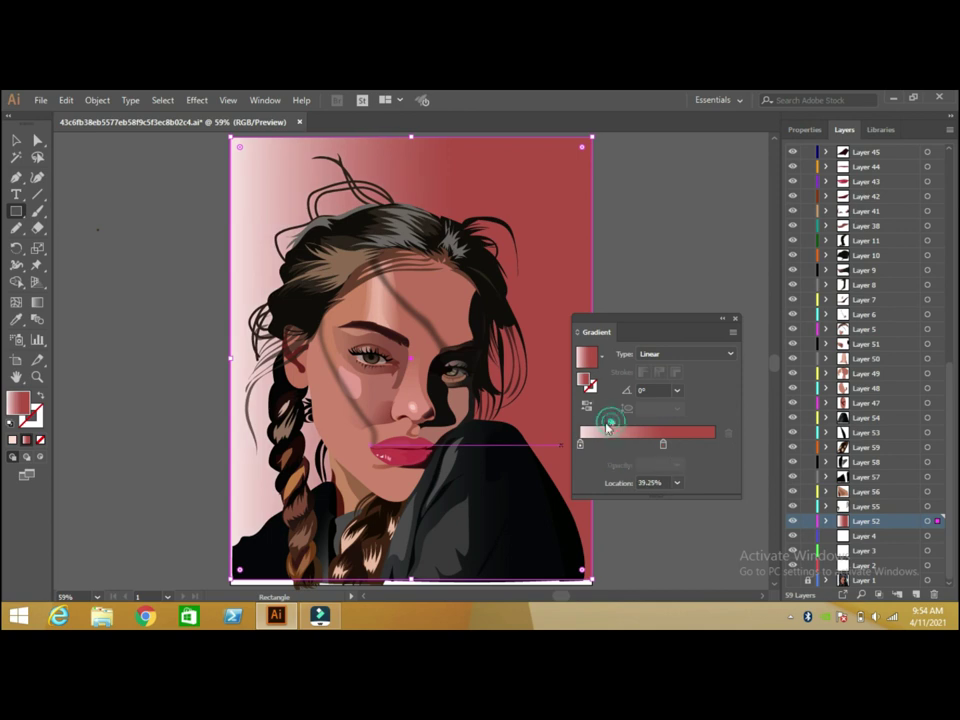
Shift the gradient midpoint toward pink and the red stop to about 47%.
drag(617, 424, 596, 427)
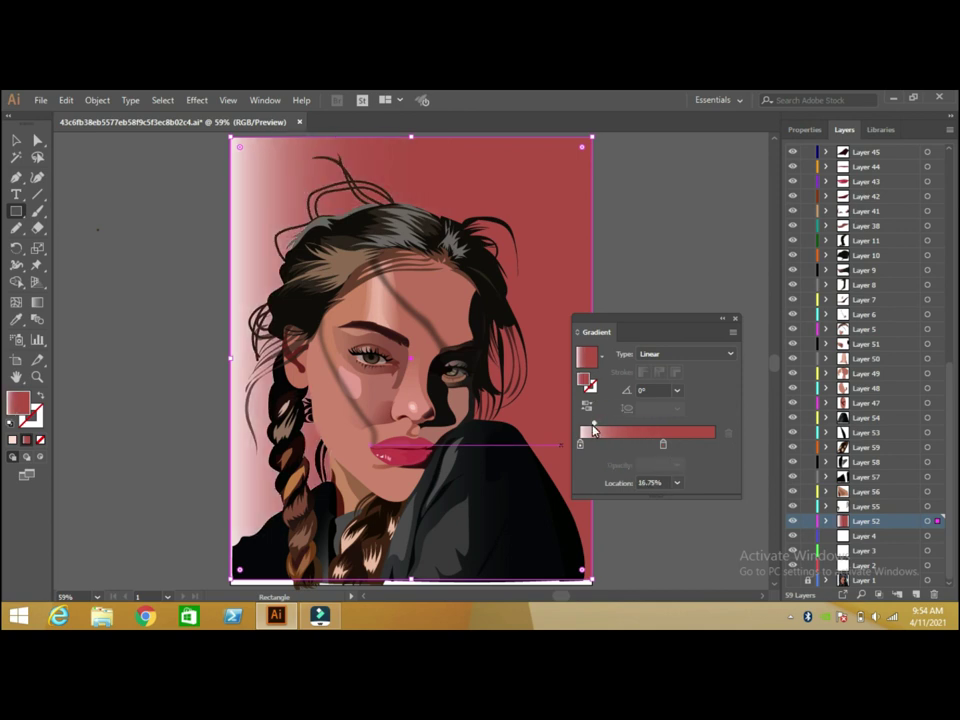
drag(594, 424, 590, 424)
drag(663, 445, 643, 445)
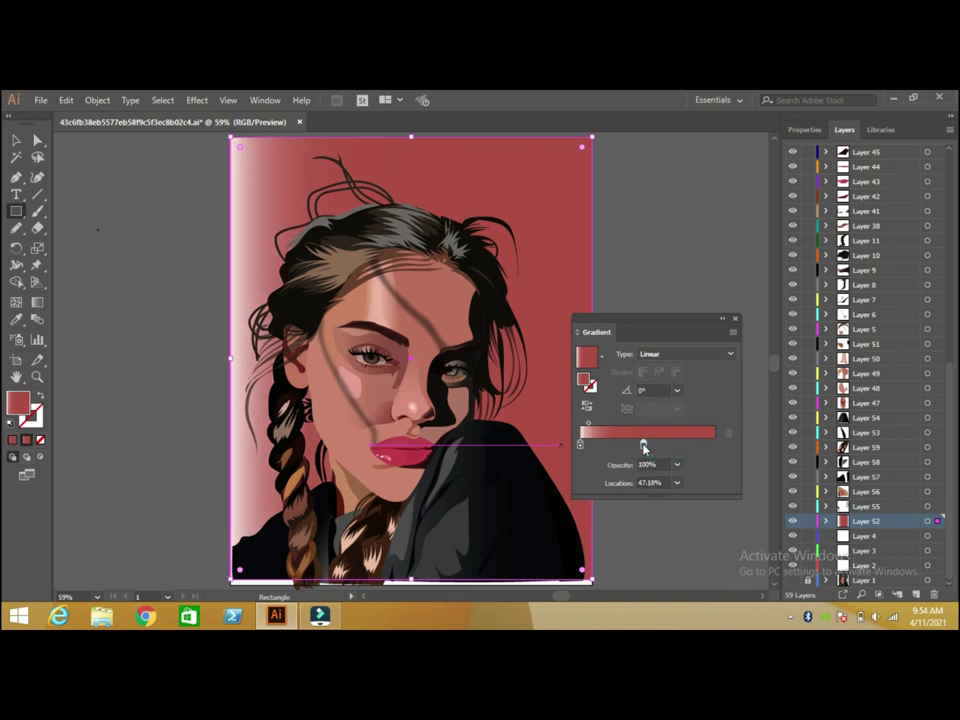
click(736, 320)
click(17, 139)
Pencil a short stroke at the hair's right edge.
click(127, 215)
click(20, 230)
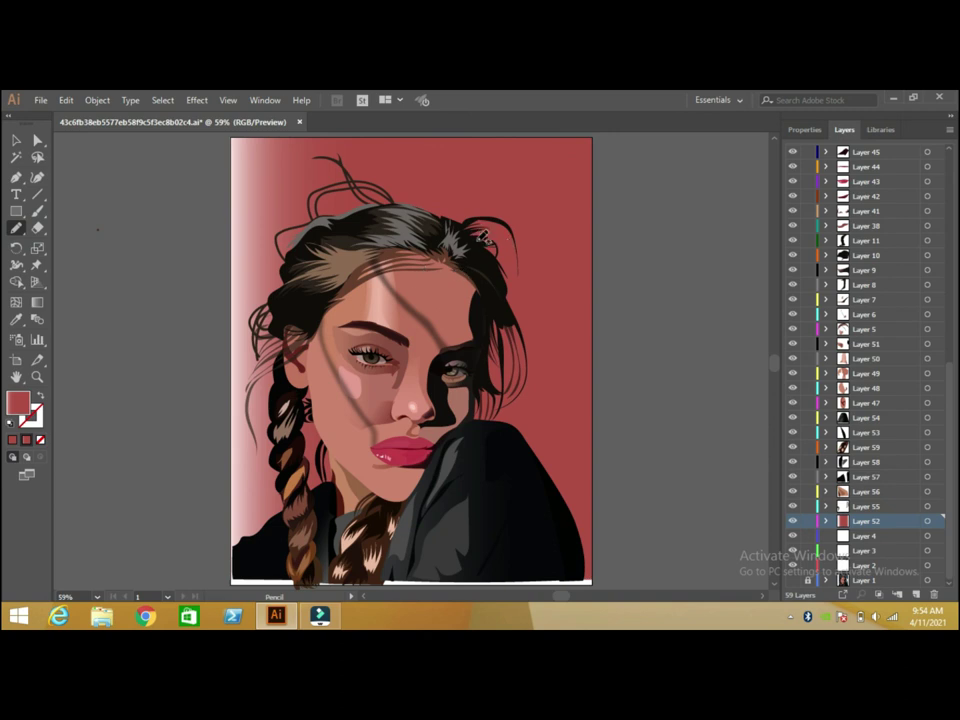
drag(503, 259, 518, 263)
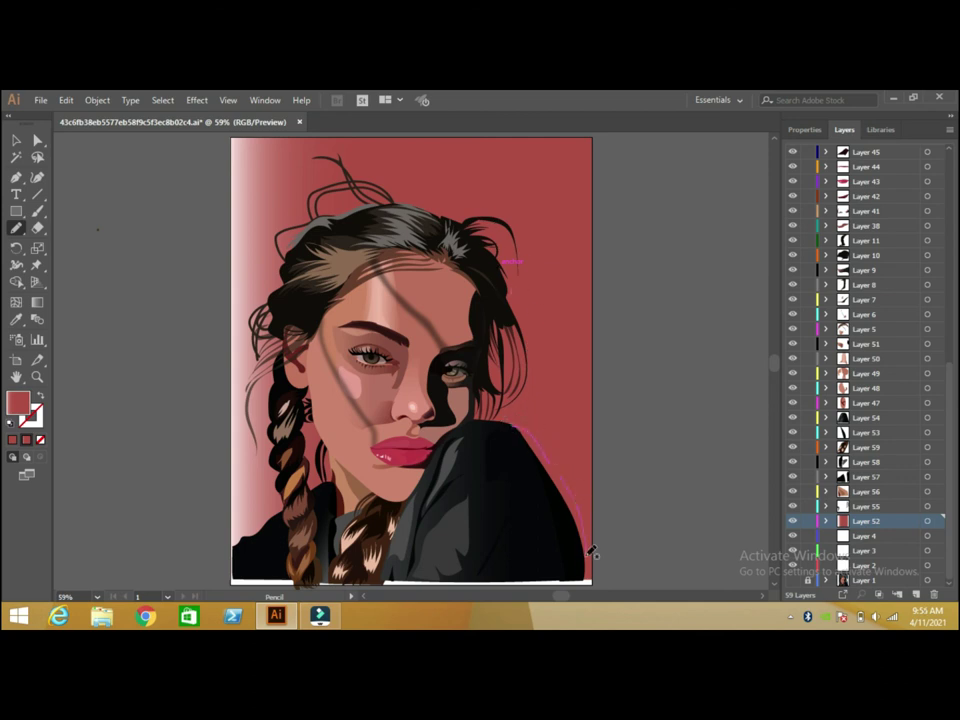
Trace a closed Pencil shape along the jacket's right shoulder edge and fill it with the jacket's black.
drag(589, 573, 578, 574)
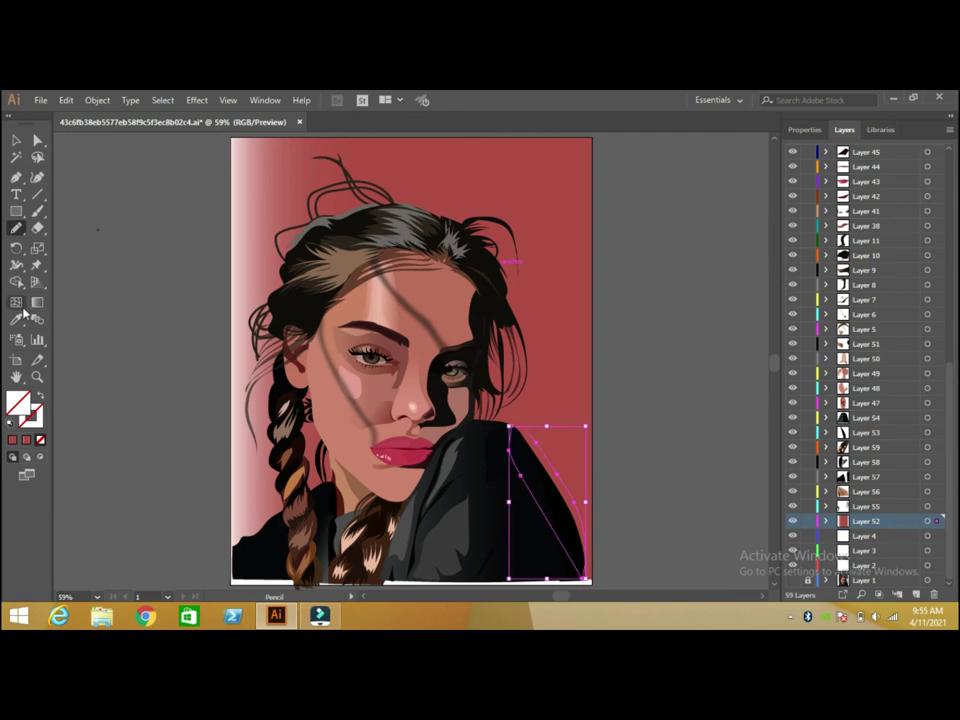
key(i)
click(518, 366)
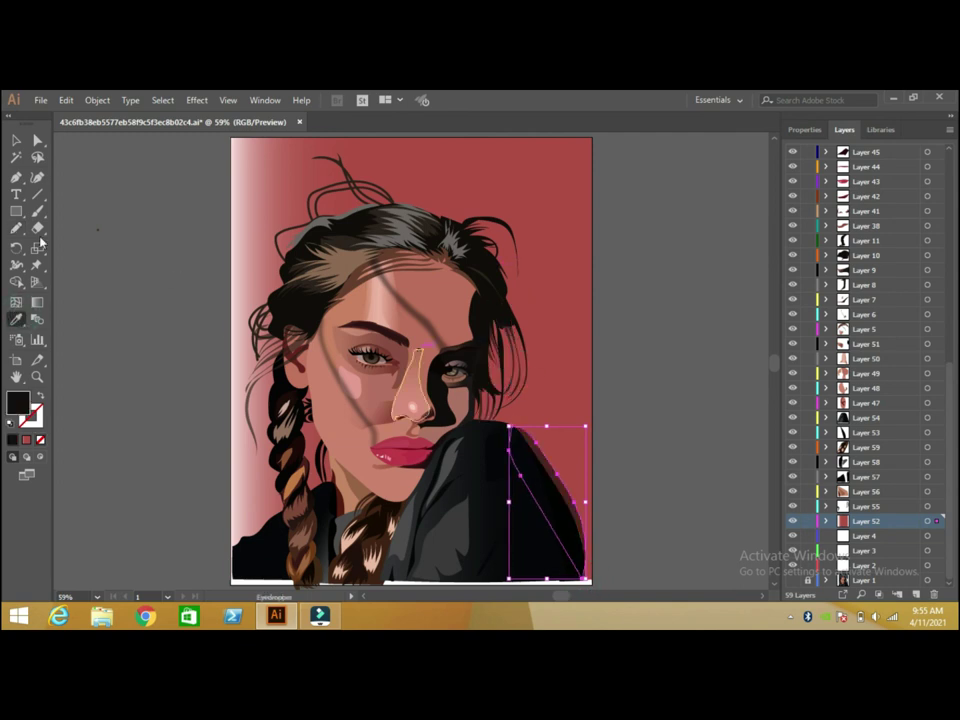
click(17, 143)
click(122, 221)
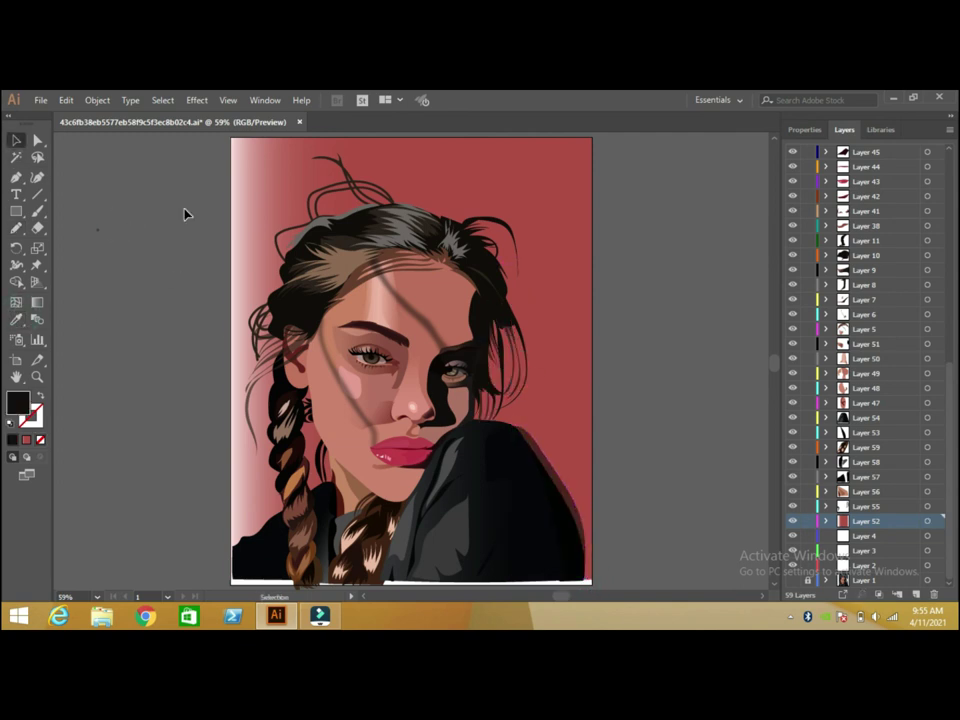
Lock all portrait layers in the Layers panel's lock column.
drag(813, 522, 797, 129)
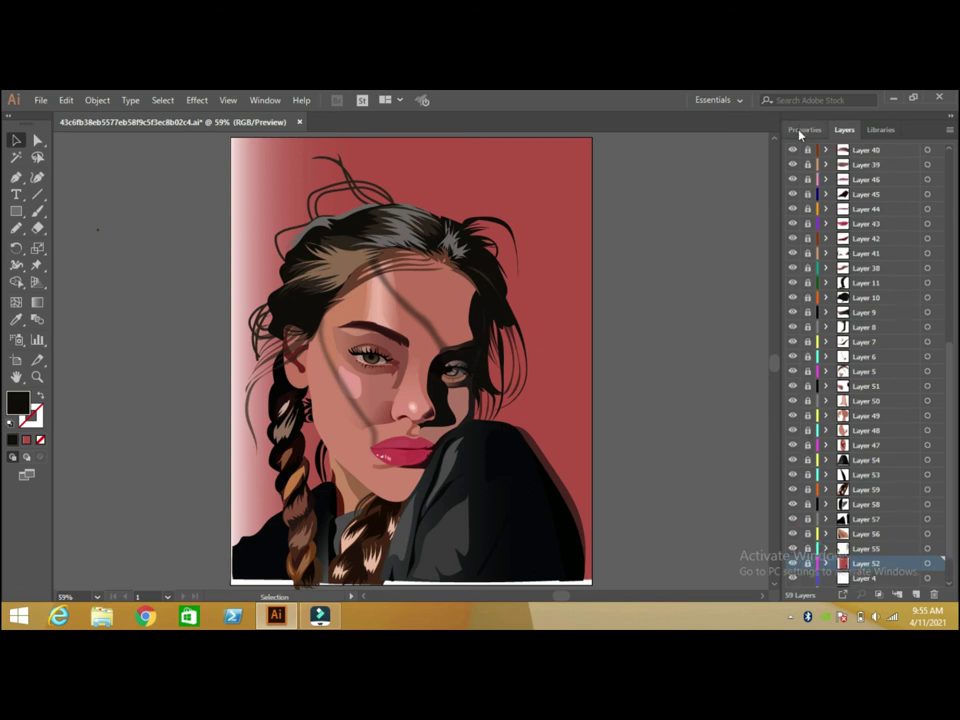
click(720, 230)
click(773, 136)
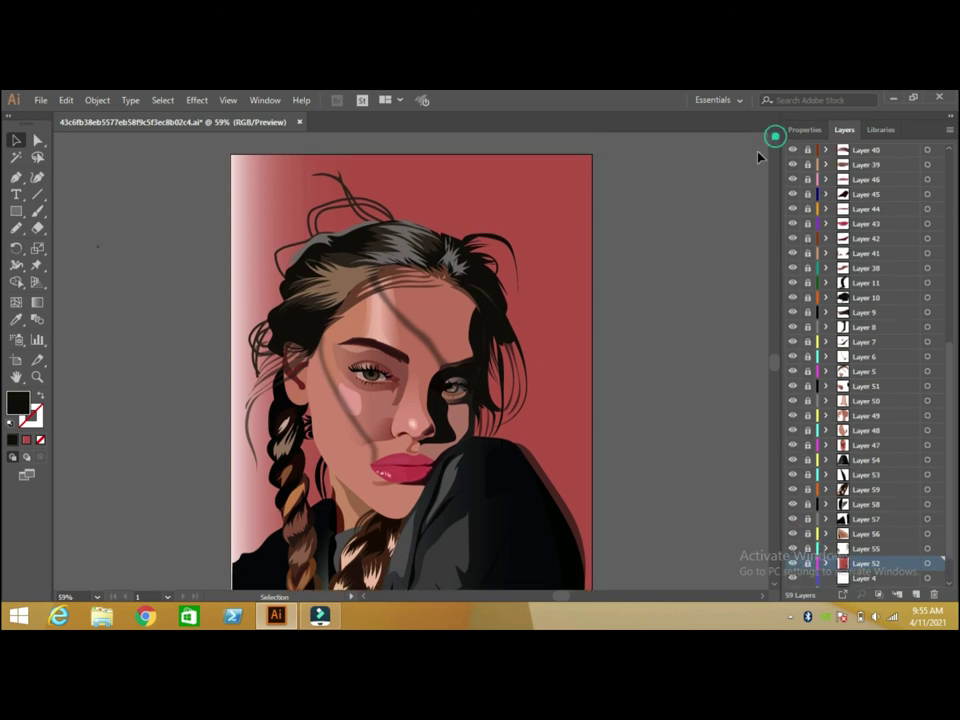
click(683, 330)
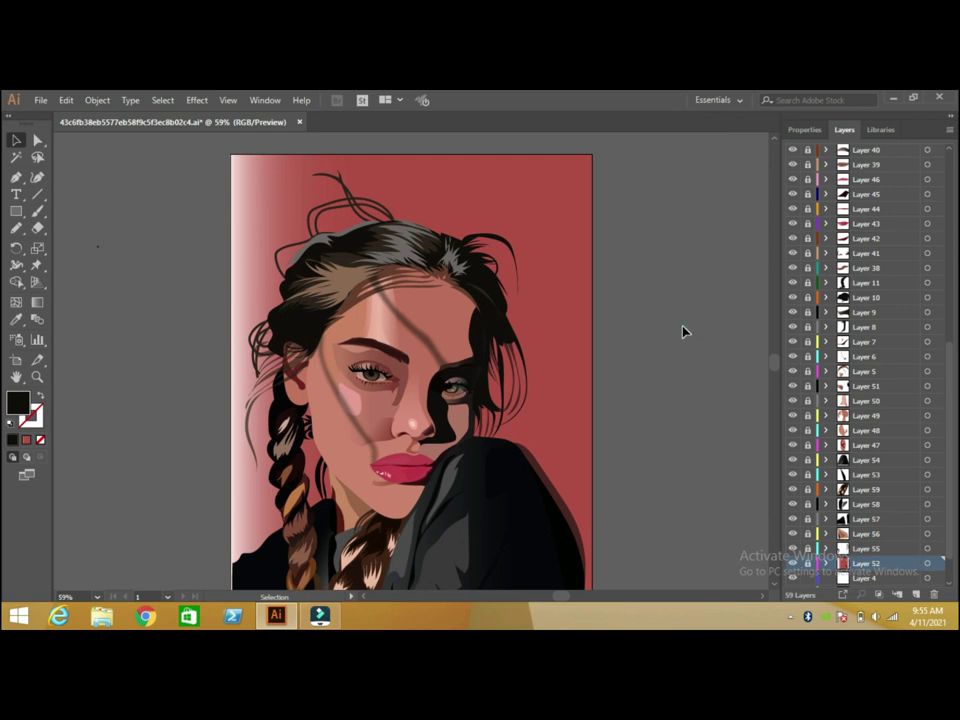